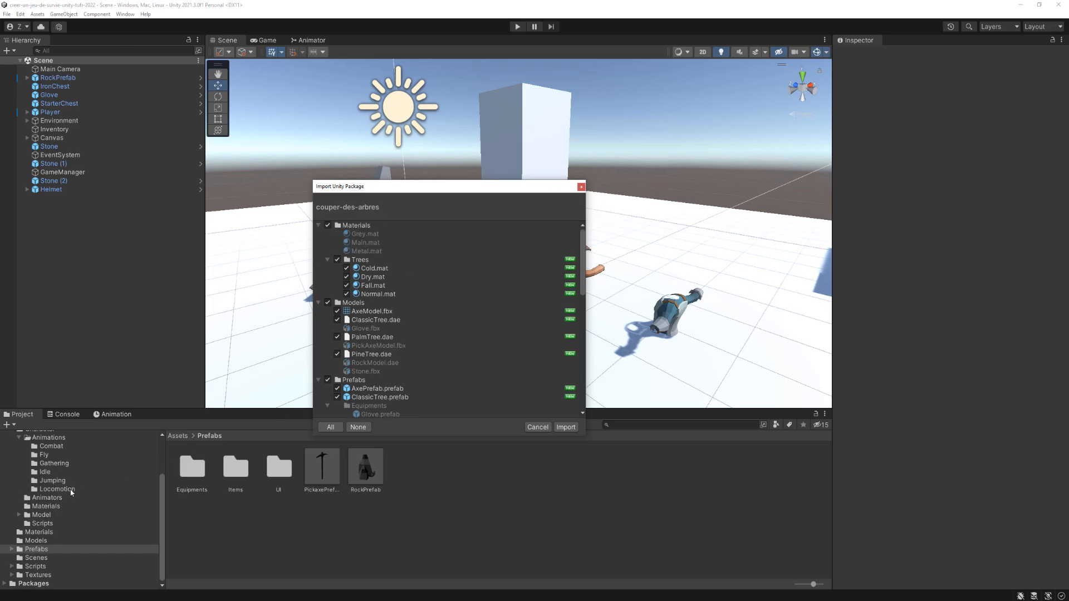
# Preview the Cold, Dry, Fall and Normal tree materials in the couper-des-arbres package.
pyautogui.scroll(3, 55, 474)
pyautogui.scroll(-1, 98, 524)
pyautogui.click(377, 269)
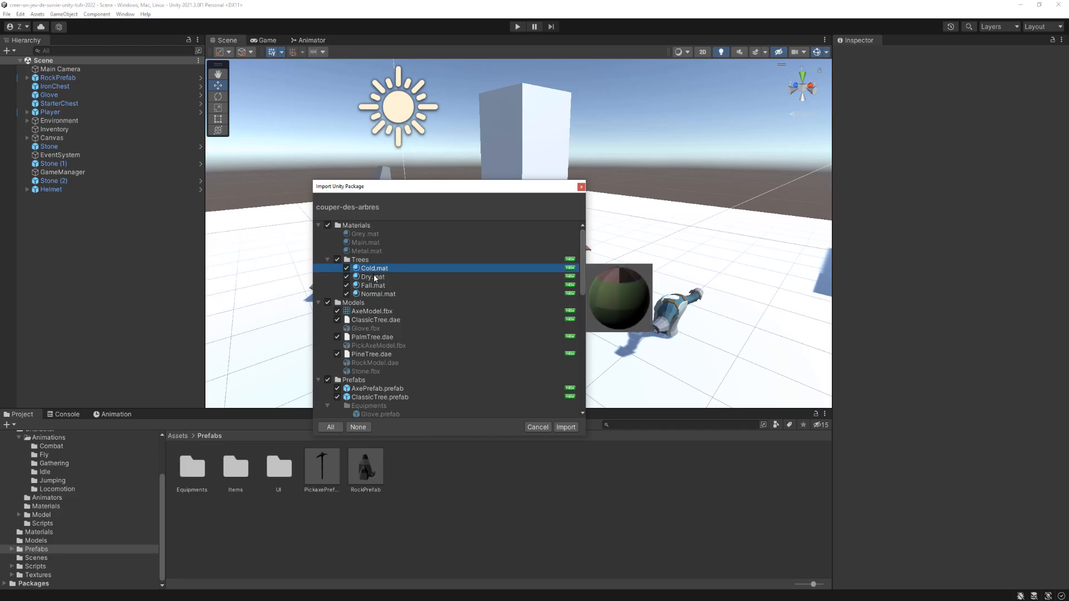
pyautogui.click(375, 278)
pyautogui.click(375, 286)
pyautogui.click(377, 294)
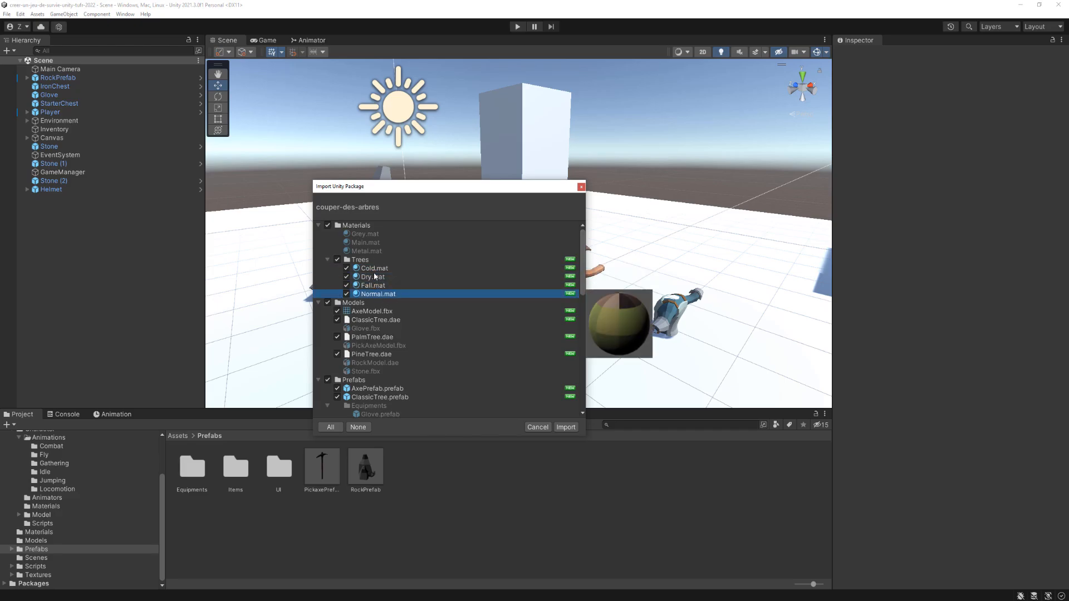
pyautogui.scroll(-1, 384, 276)
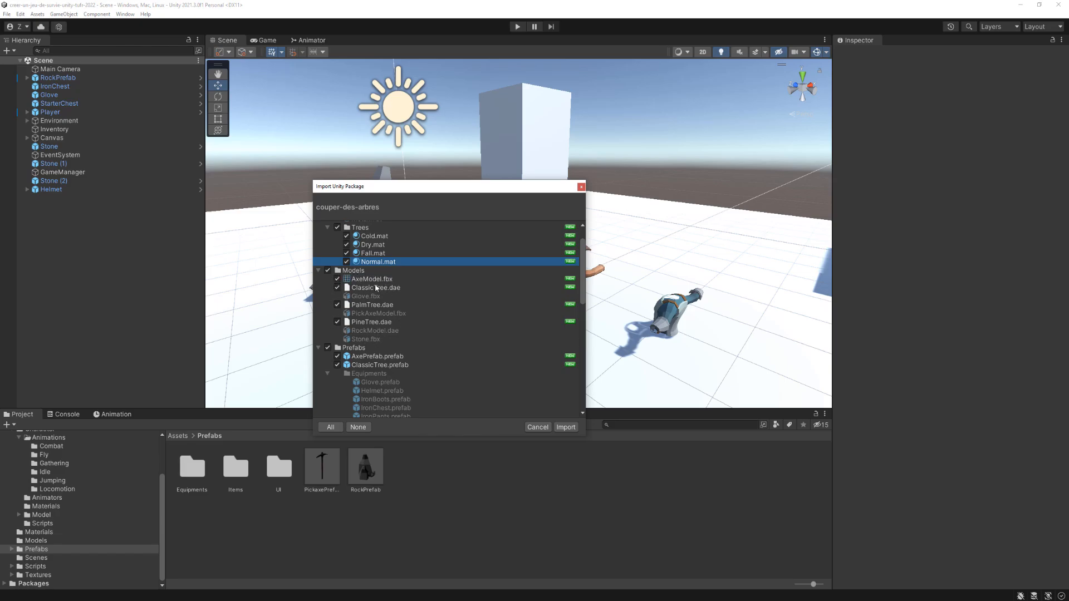
# Preview the package's AxeModel, ClassicTree, PalmTree and PineTree models before importing.
pyautogui.click(372, 279)
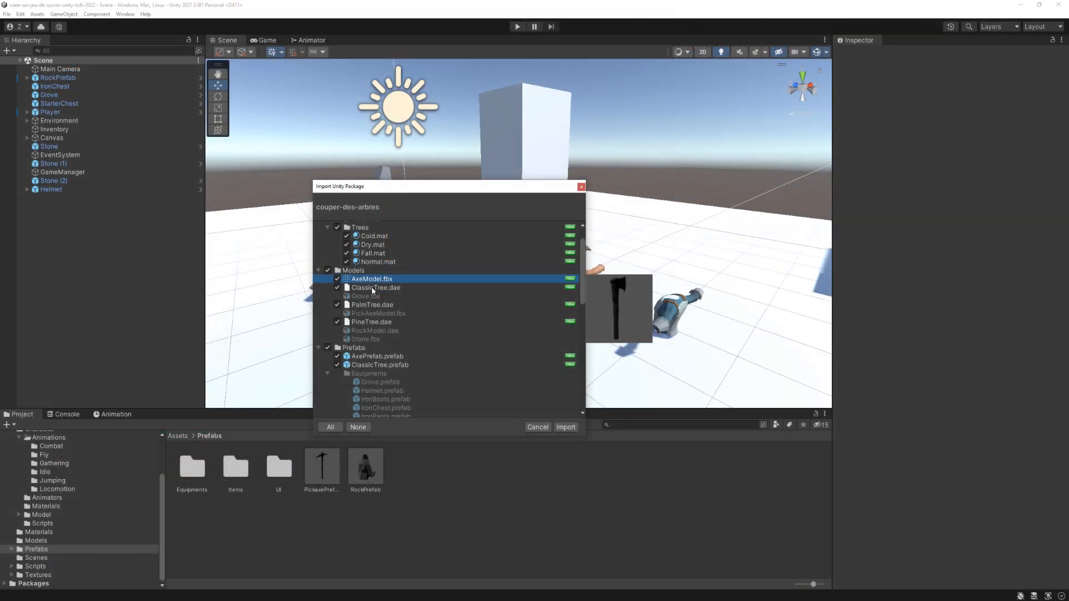
pyautogui.click(372, 287)
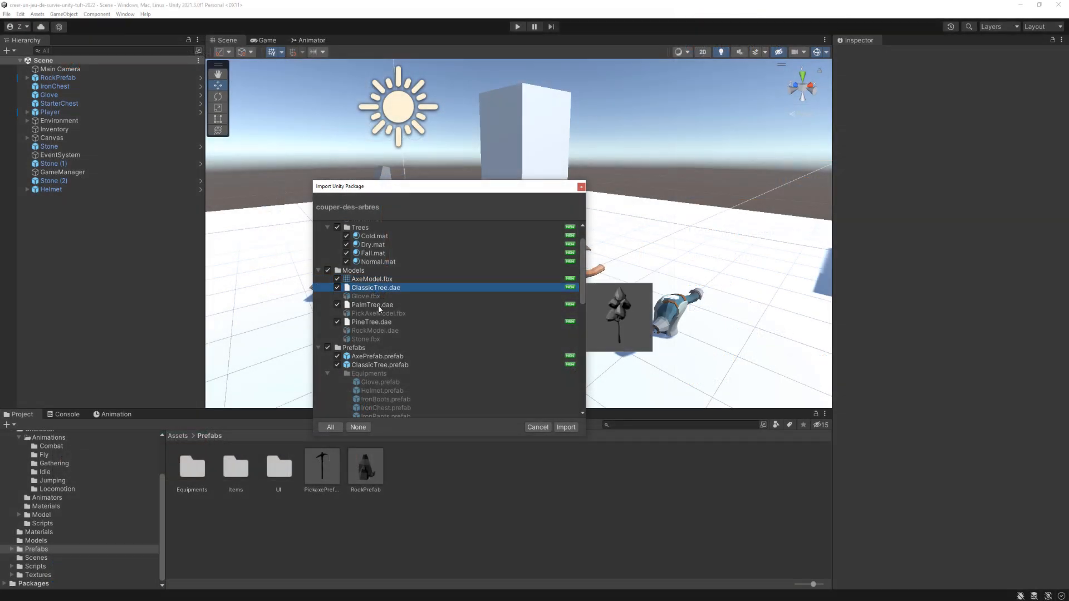
pyautogui.click(379, 305)
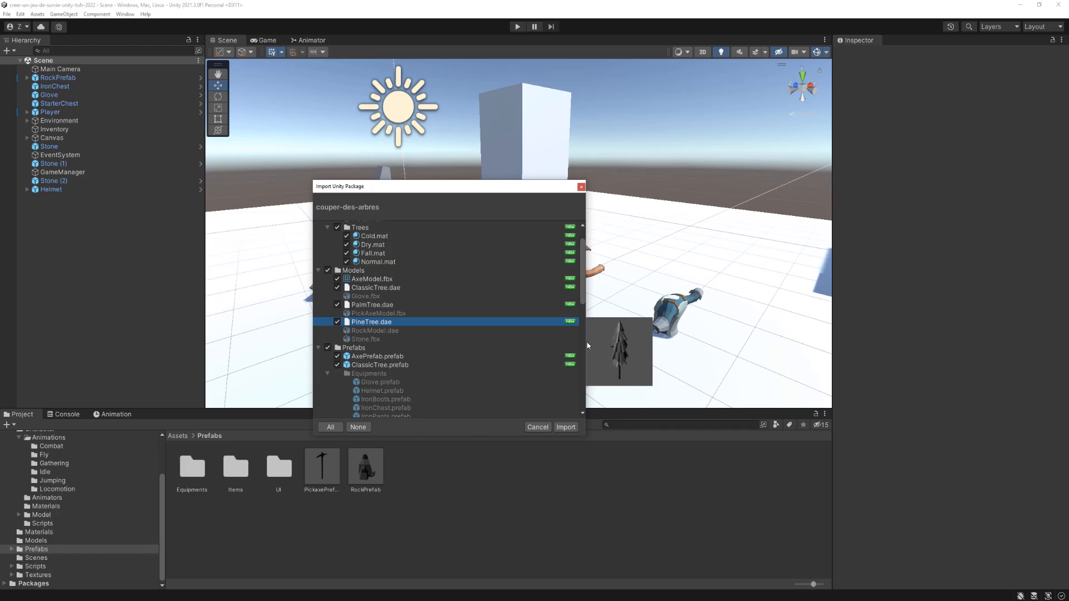
pyautogui.click(363, 306)
pyautogui.click(388, 287)
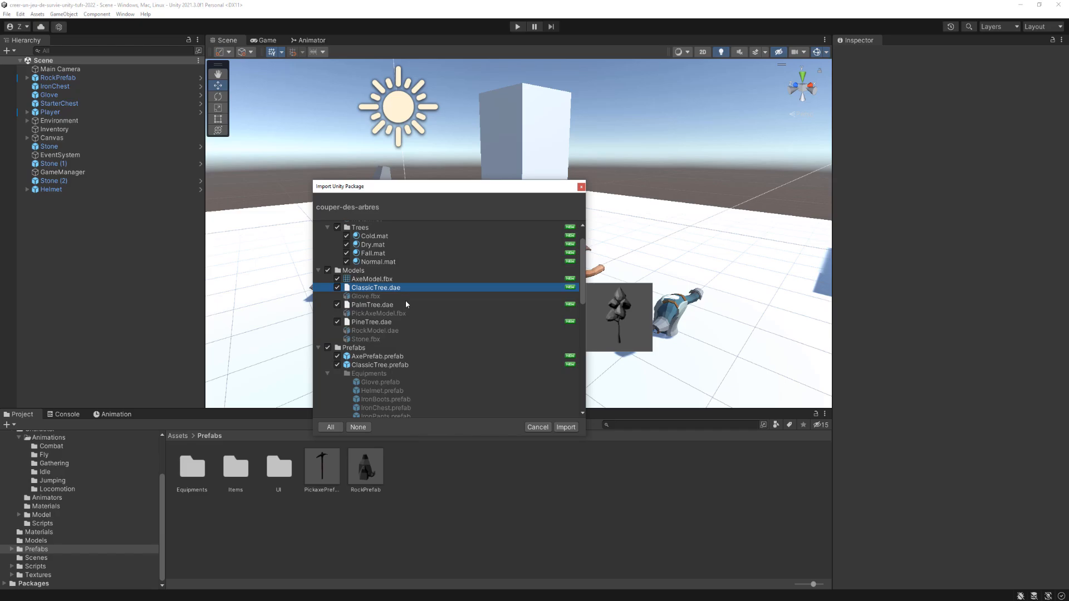
# Preview the package's AxePrefab, ClassicTree, PalmTree and PineTree prefabs.
pyautogui.scroll(-2, 406, 303)
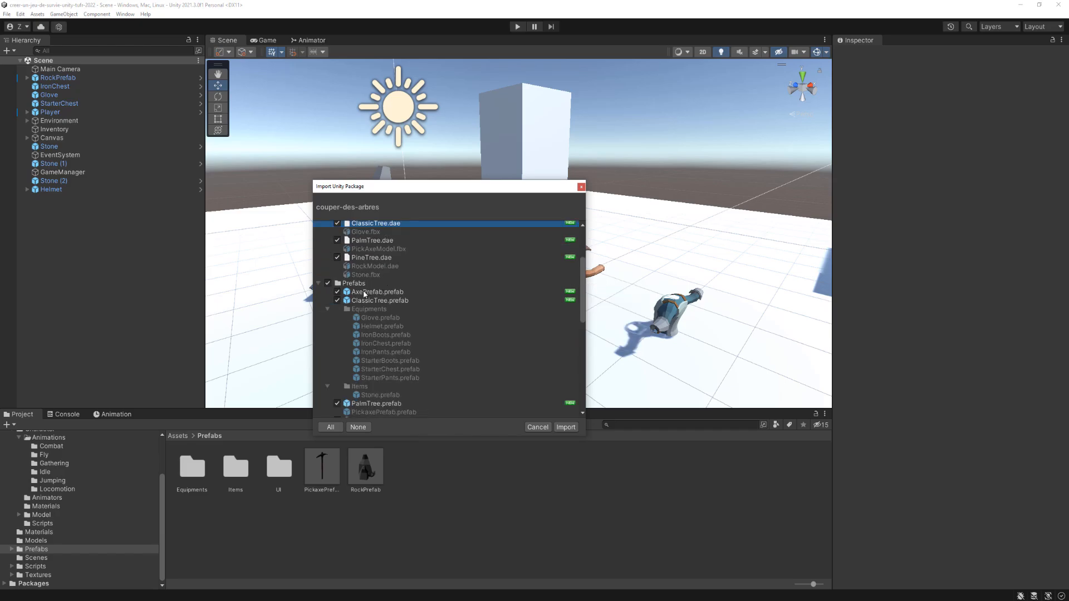
pyautogui.click(366, 291)
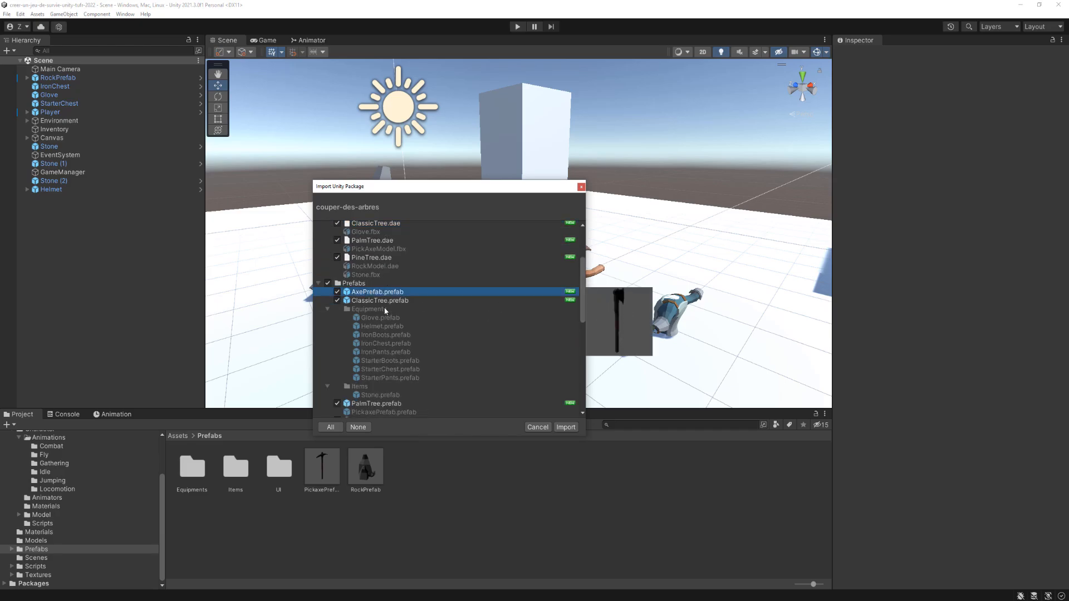
pyautogui.click(391, 301)
pyautogui.scroll(-1, 428, 328)
pyautogui.click(375, 371)
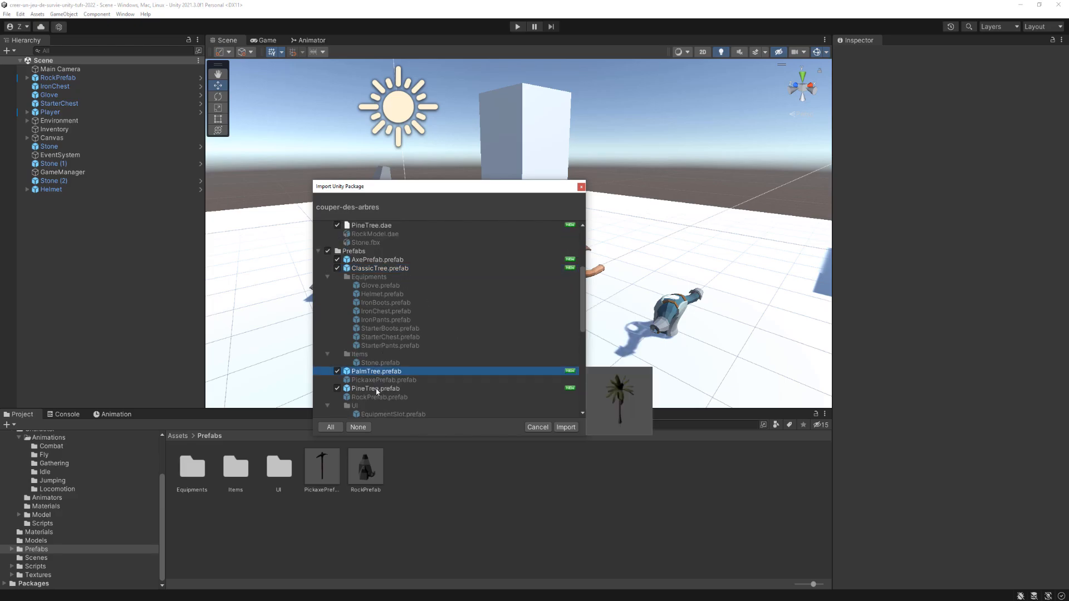
pyautogui.click(375, 388)
pyautogui.scroll(-1, 469, 302)
pyautogui.scroll(-6, 471, 306)
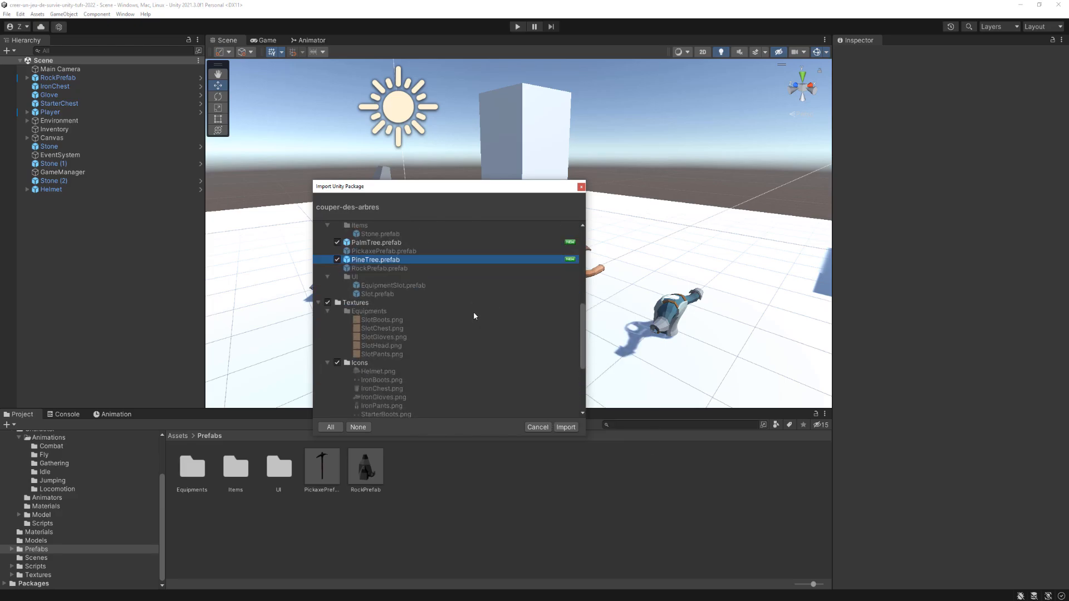
# Preview the WoodLogIcon texture and the Cold, Dry, Fall and Normal tree colorsheets in the package.
pyautogui.scroll(2, 381, 275)
pyautogui.scroll(-3, 374, 319)
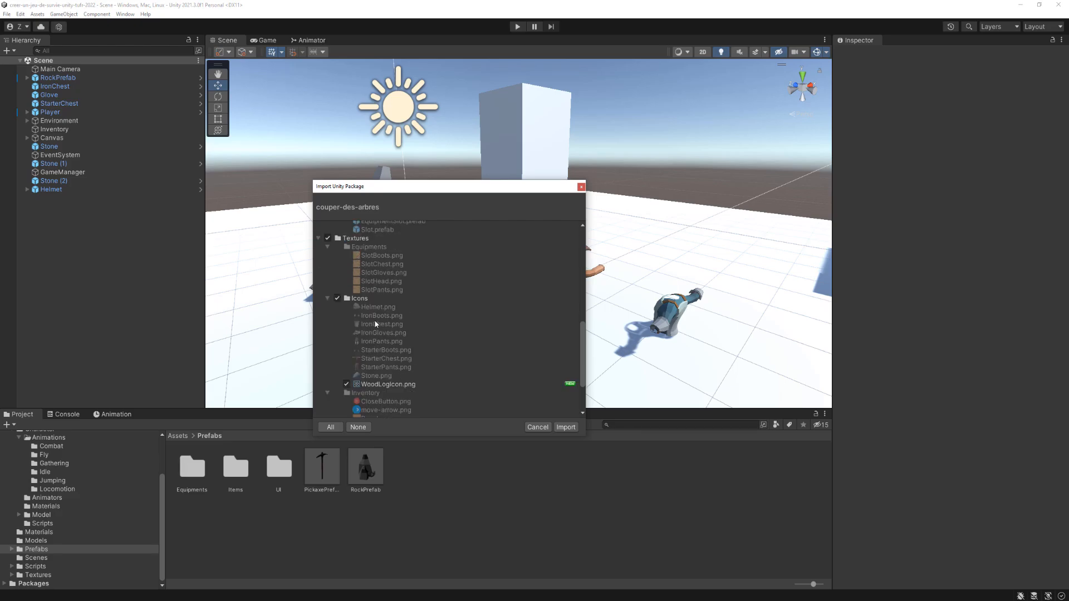
pyautogui.click(382, 312)
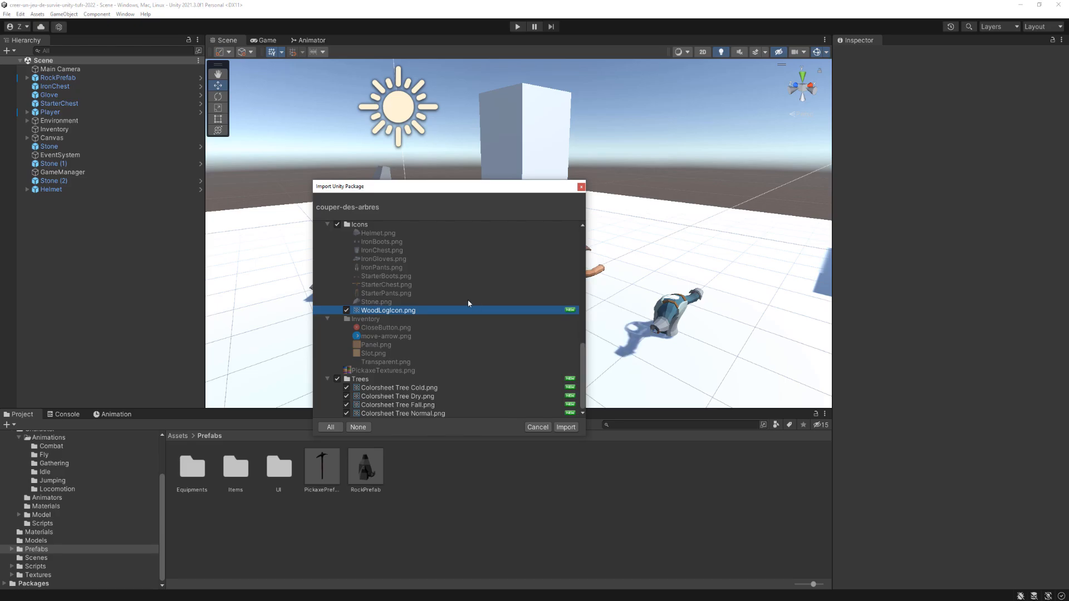
pyautogui.click(384, 388)
pyautogui.click(389, 397)
pyautogui.click(393, 405)
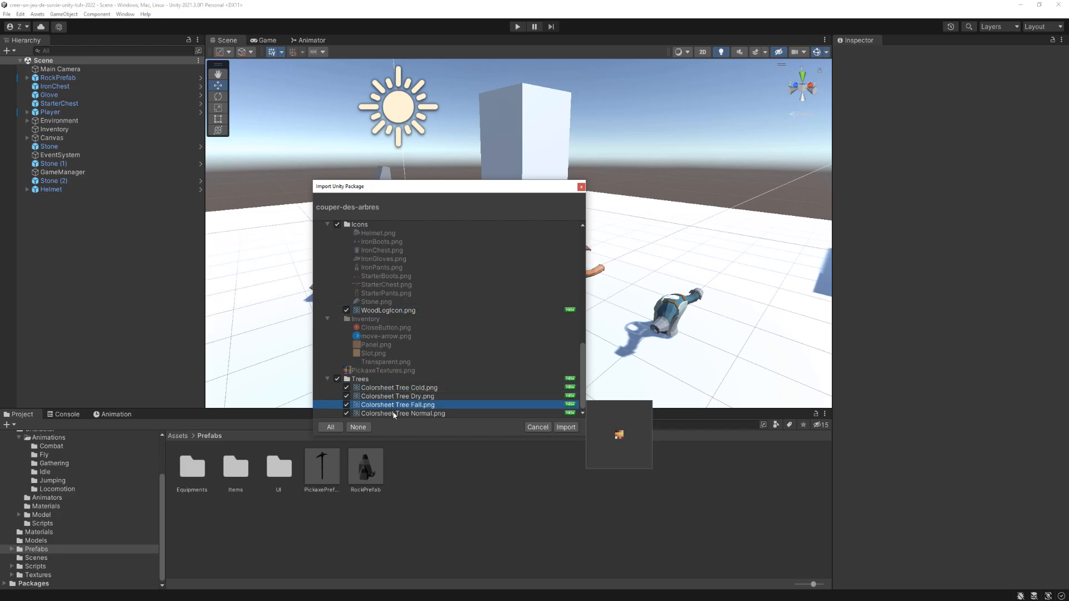
pyautogui.click(390, 414)
# Import all the checked assets of the couper-des-arbres package and select the project's Prefabs folder.
pyautogui.scroll(-10, 417, 329)
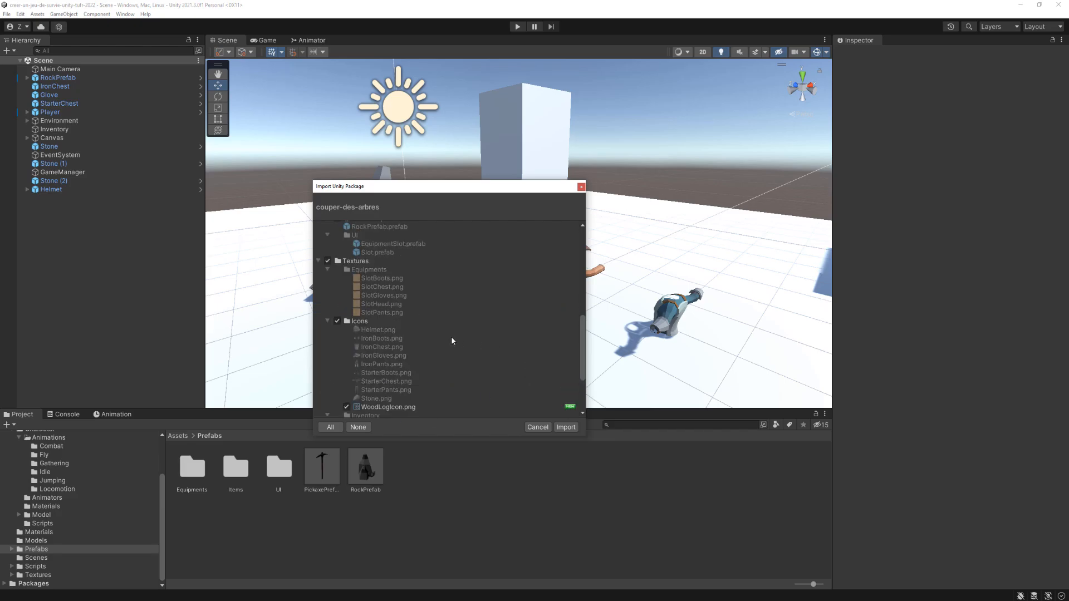
pyautogui.scroll(1, 389, 315)
pyautogui.scroll(-10, 468, 346)
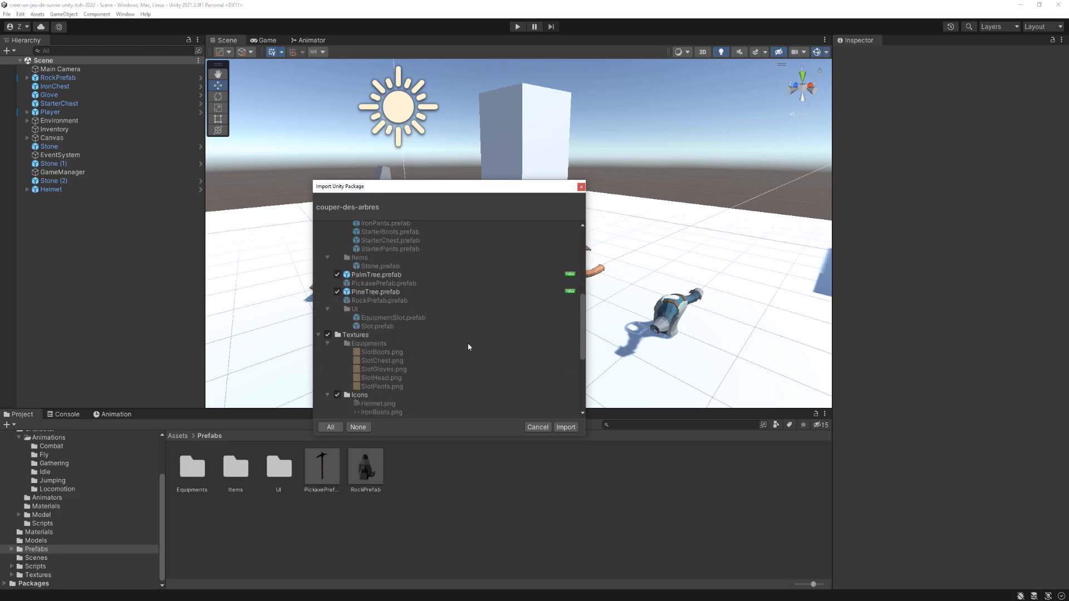
pyautogui.click(565, 427)
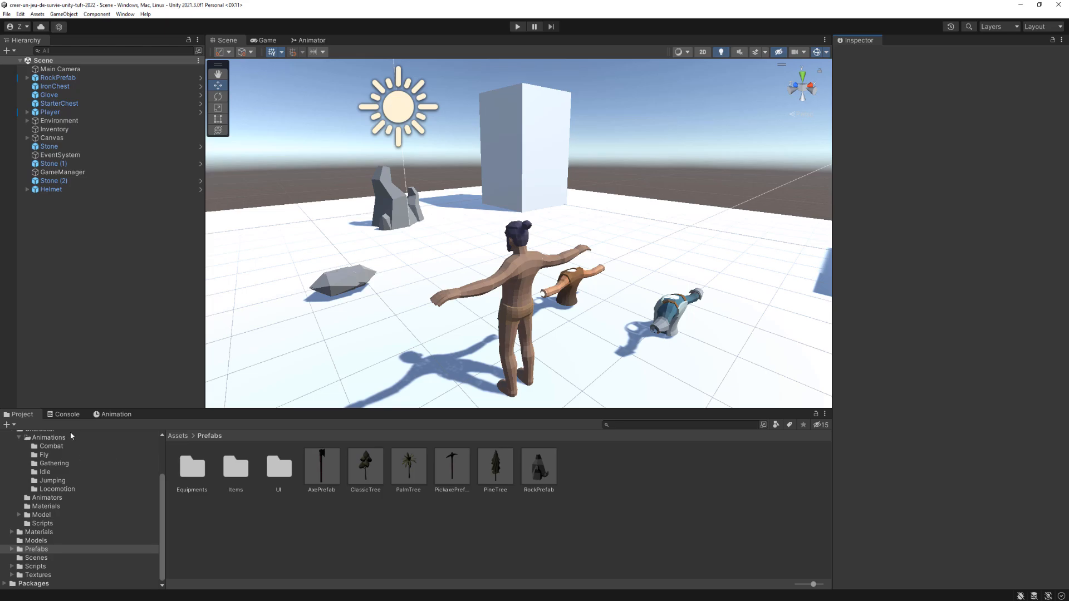
pyautogui.scroll(3, 33, 576)
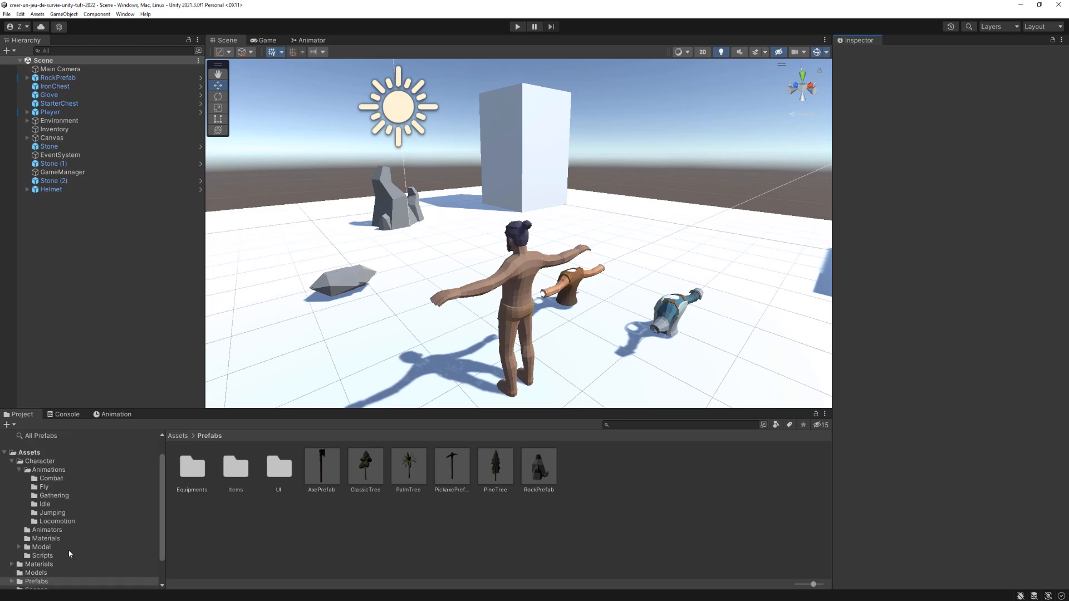
pyautogui.scroll(-3, 100, 517)
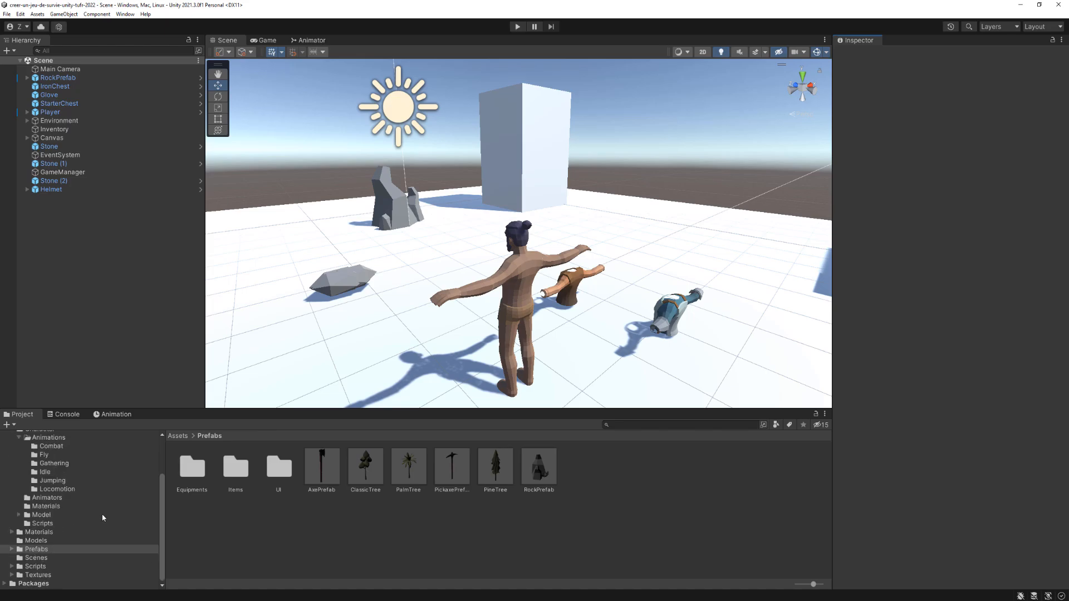
pyautogui.click(34, 549)
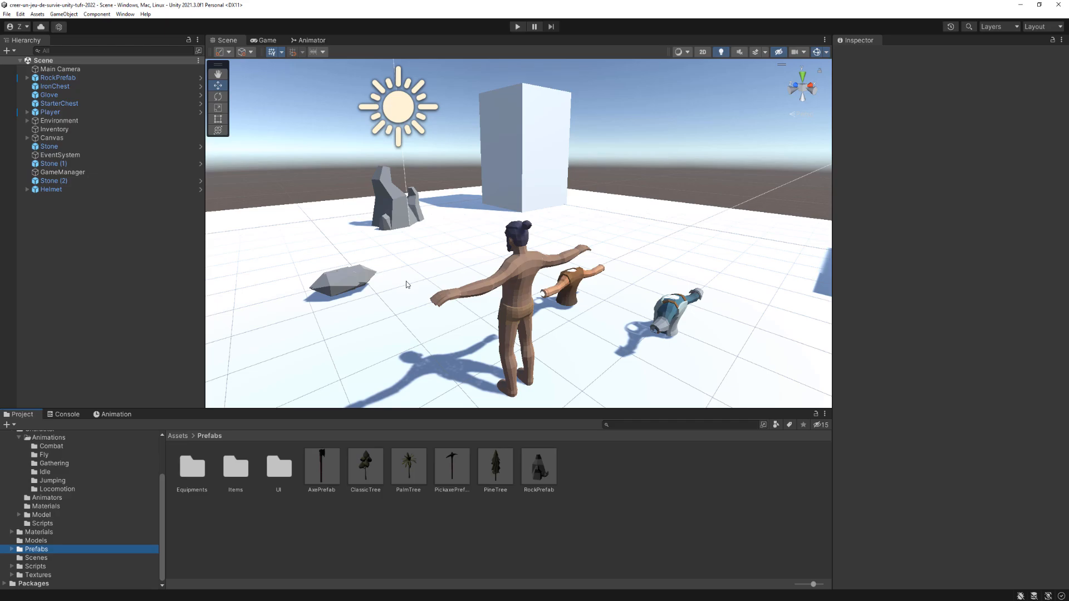
pyautogui.moveTo(441, 254); pyautogui.dragTo(532, 278, button='middle')
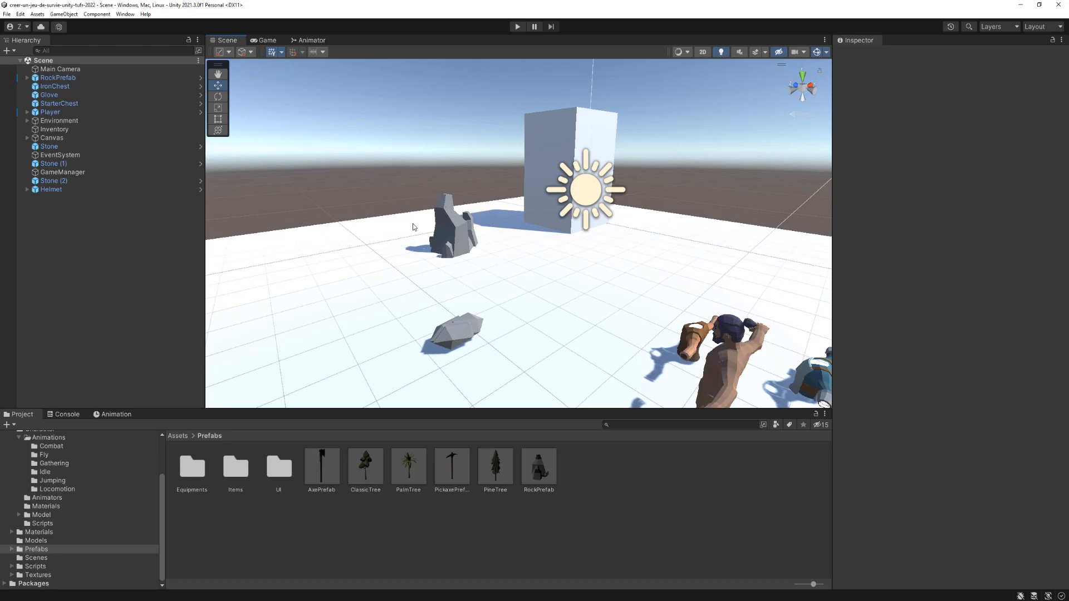
pyautogui.moveTo(521, 264); pyautogui.dragTo(365, 199, button='middle')
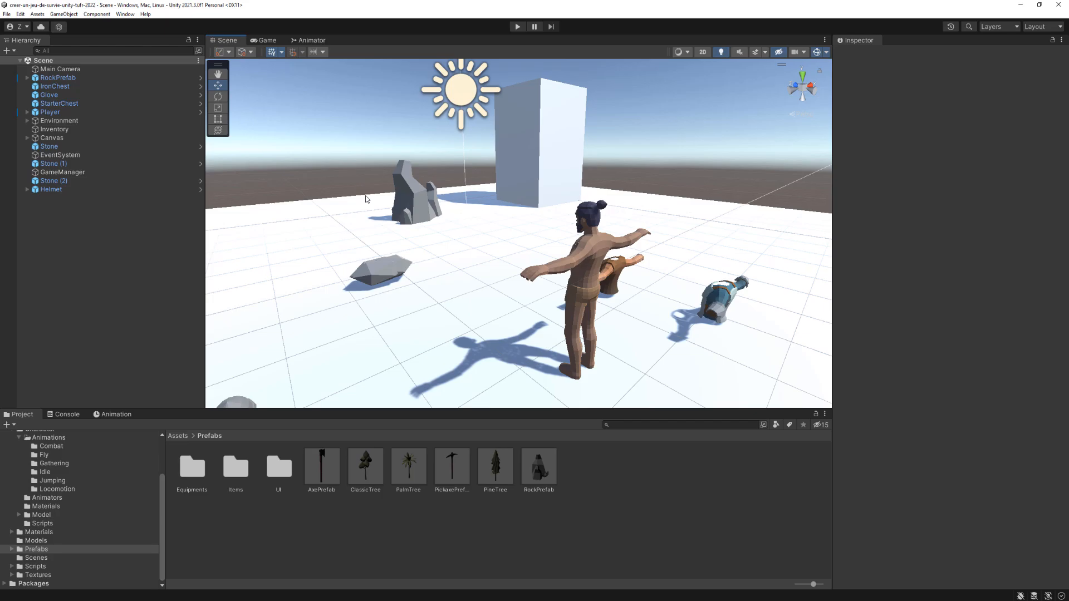
pyautogui.moveTo(429, 266); pyautogui.dragTo(437, 266, button='middle')
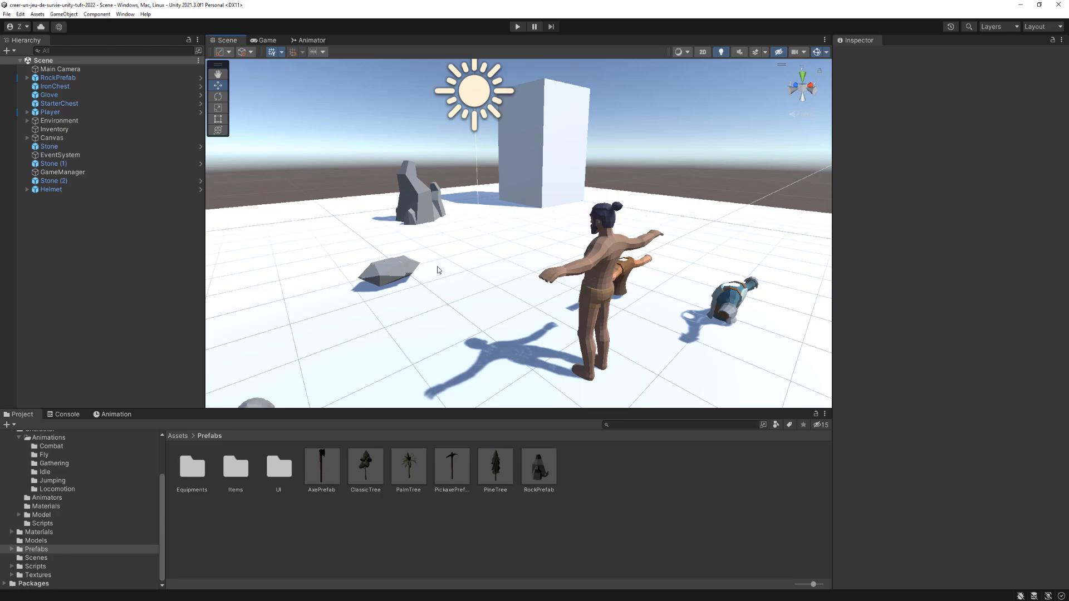
# Open the InteractBehaviour script attached to the Player object in Visual Studio.
pyautogui.click(66, 112)
pyautogui.scroll(-10, 958, 440)
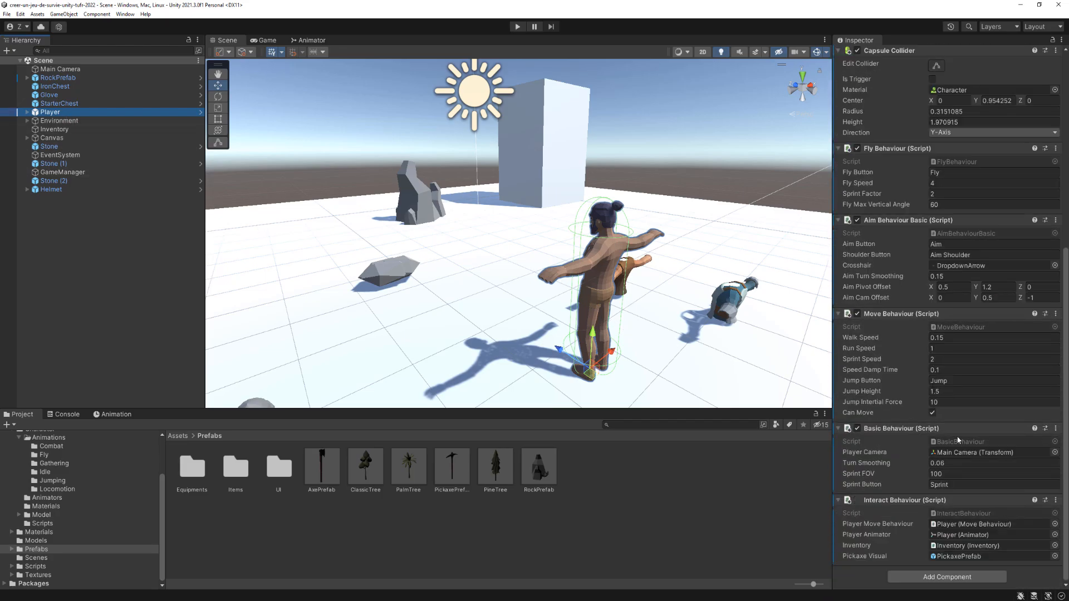
pyautogui.doubleClick(956, 514)
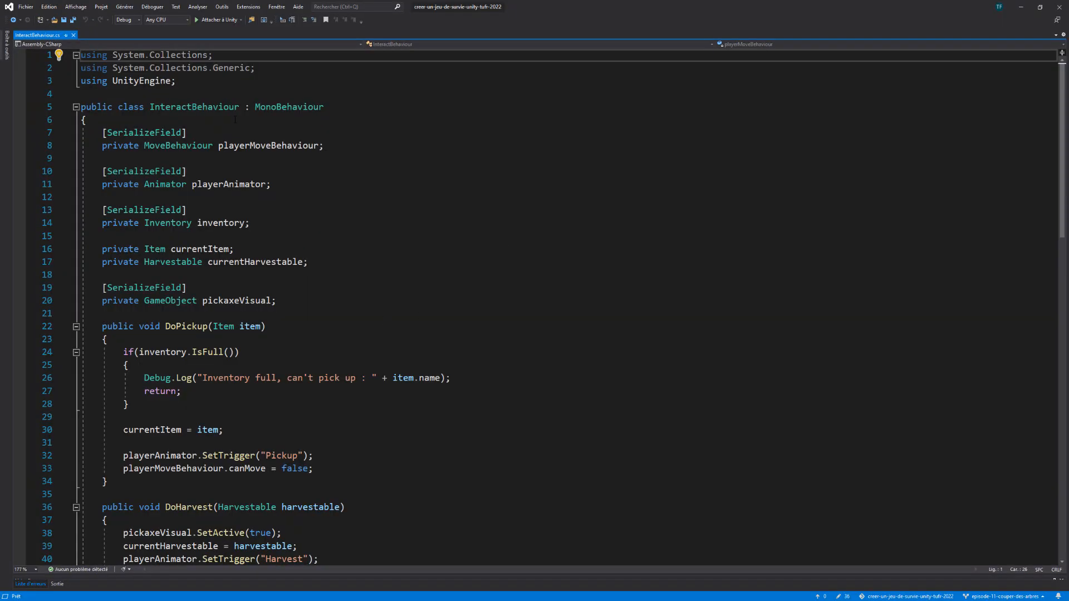
# Examine the BreakHarvestable method in the InteractBehaviour script.
pyautogui.scroll(-9, 328, 175)
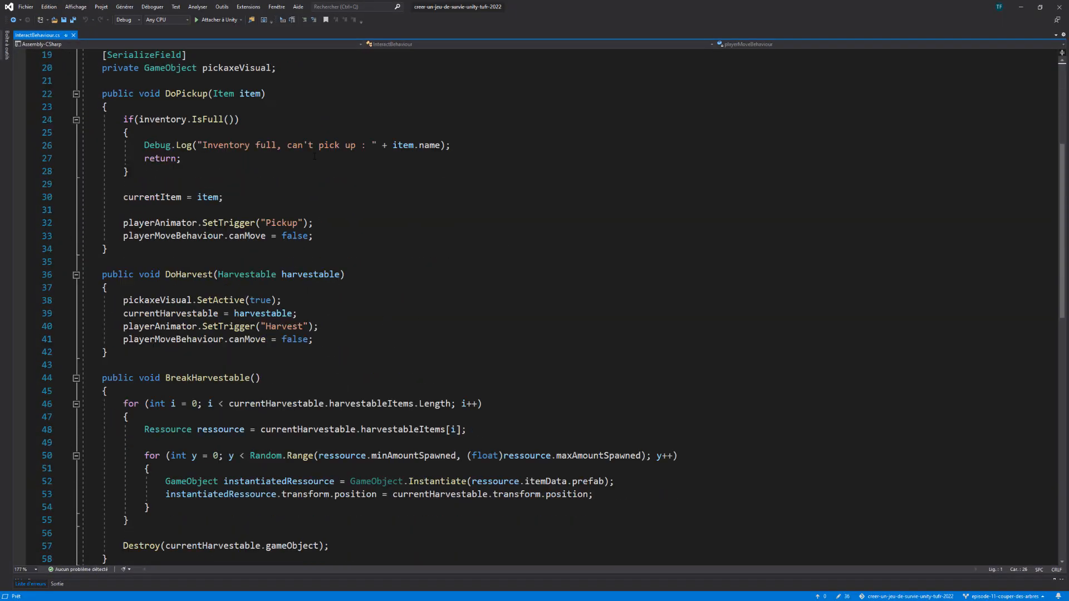
pyautogui.doubleClick(207, 262)
pyautogui.scroll(-1, 276, 254)
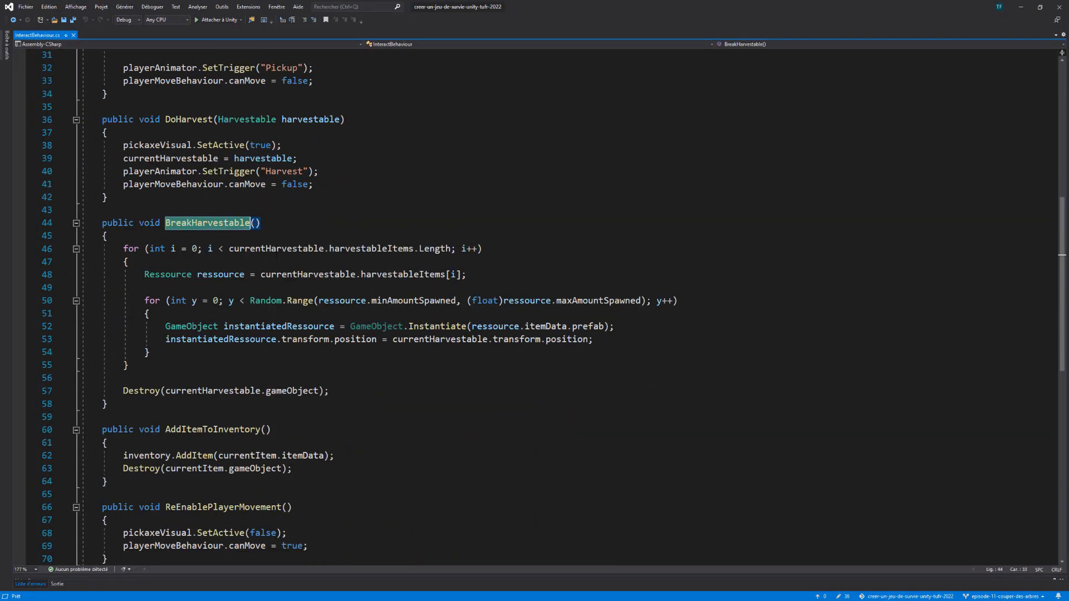
pyautogui.click(154, 408)
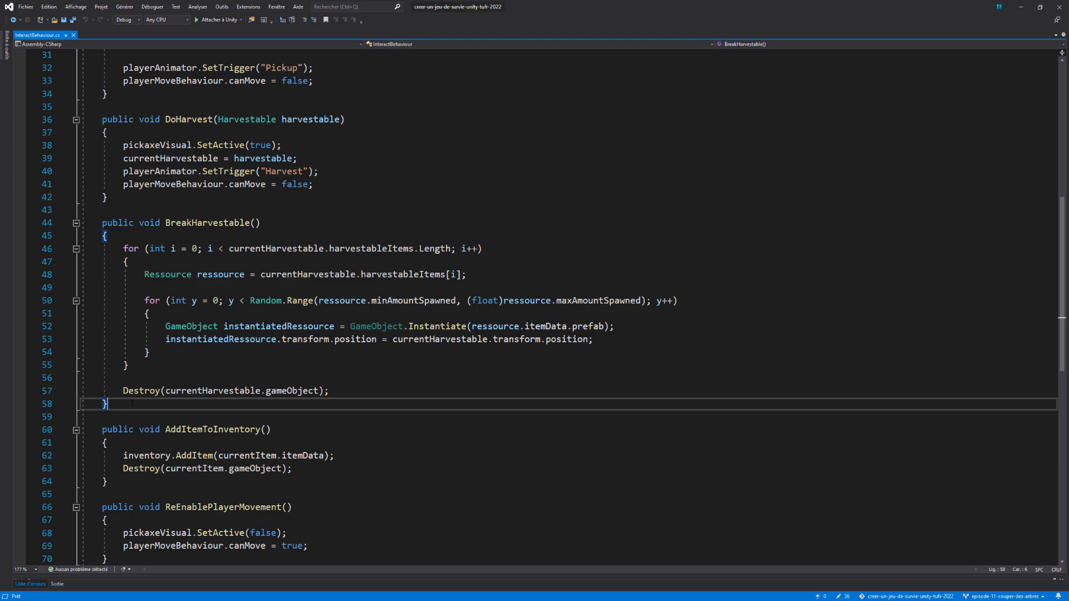
# Switch to Unity and inspect the Harvestable component's item settings on the Visual child of RockPrefab.
pyautogui.hotkey('alt', 'Tab')
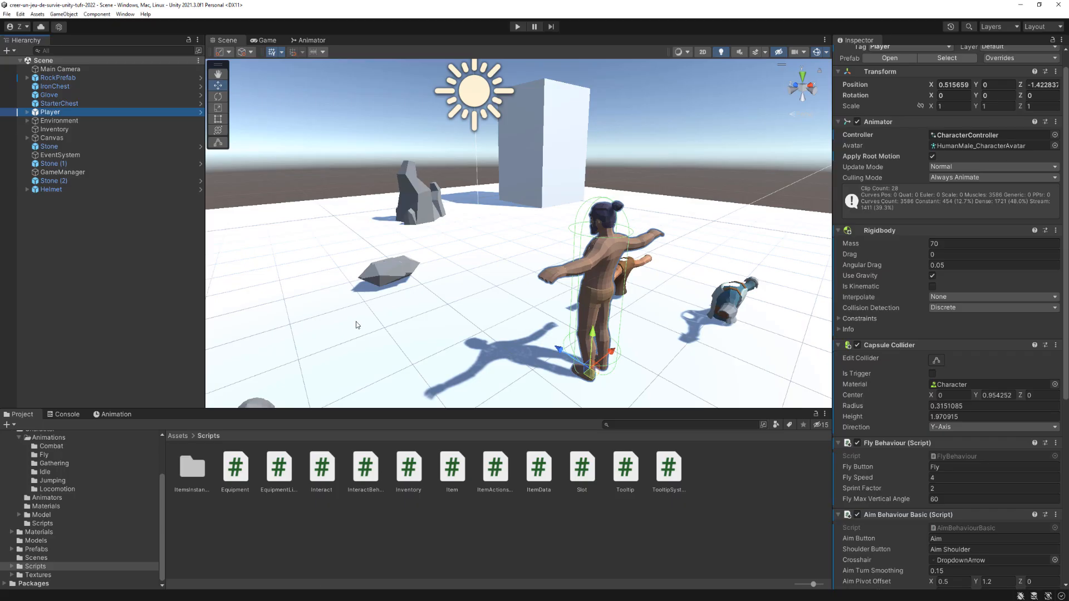
pyautogui.click(412, 195)
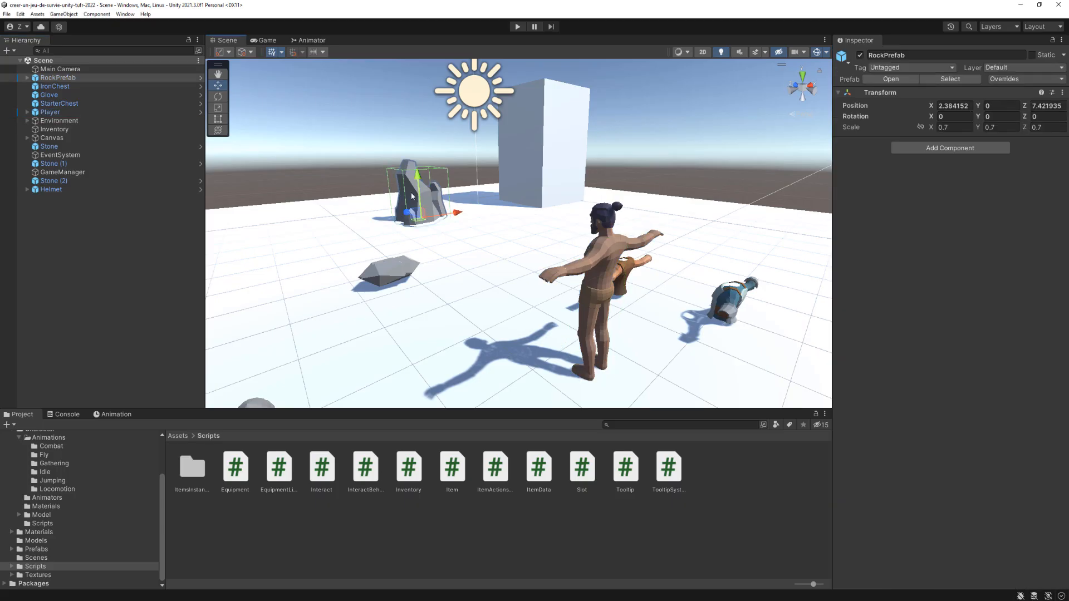
pyautogui.click(28, 78)
pyautogui.click(57, 86)
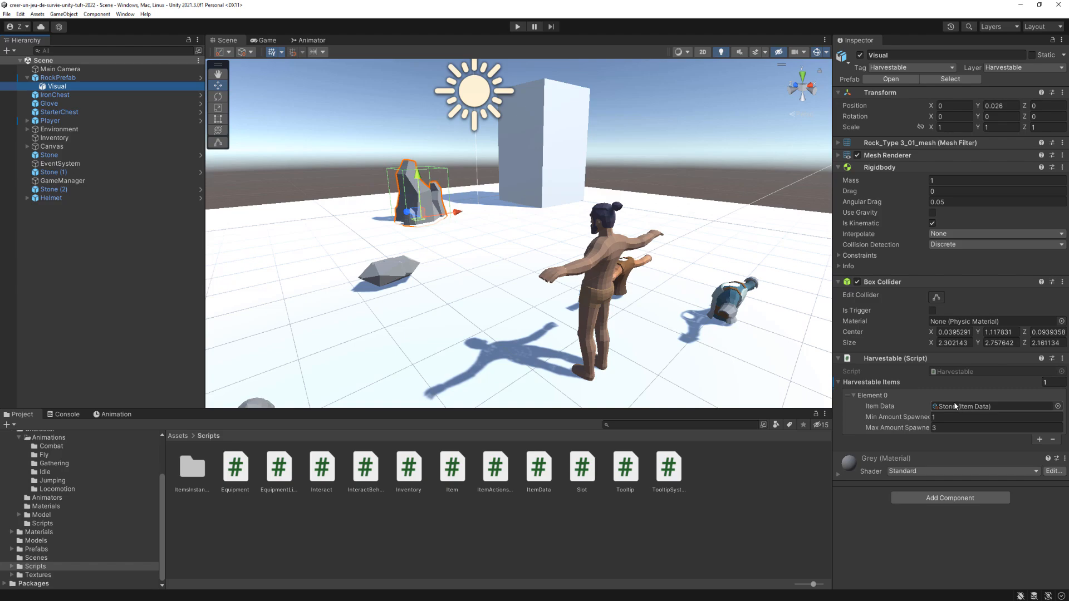
pyautogui.click(897, 429)
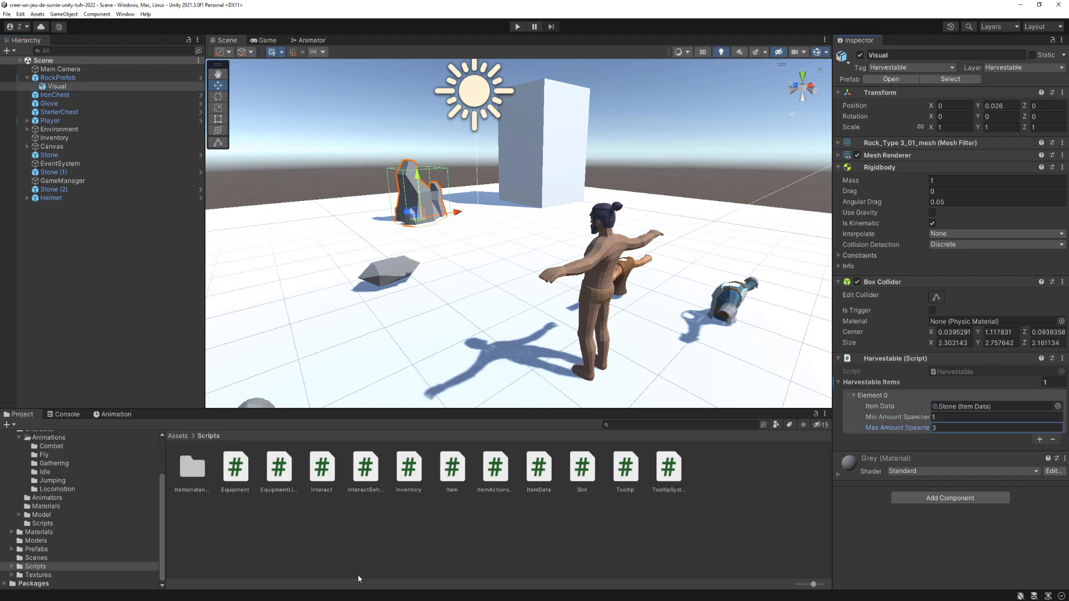
# Return to Visual Studio and examine the harvestable items loop and the Random.Range spawn amount in BreakHarvestable.
pyautogui.hotkey('alt', 'Tab')
pyautogui.scroll(1, 157, 254)
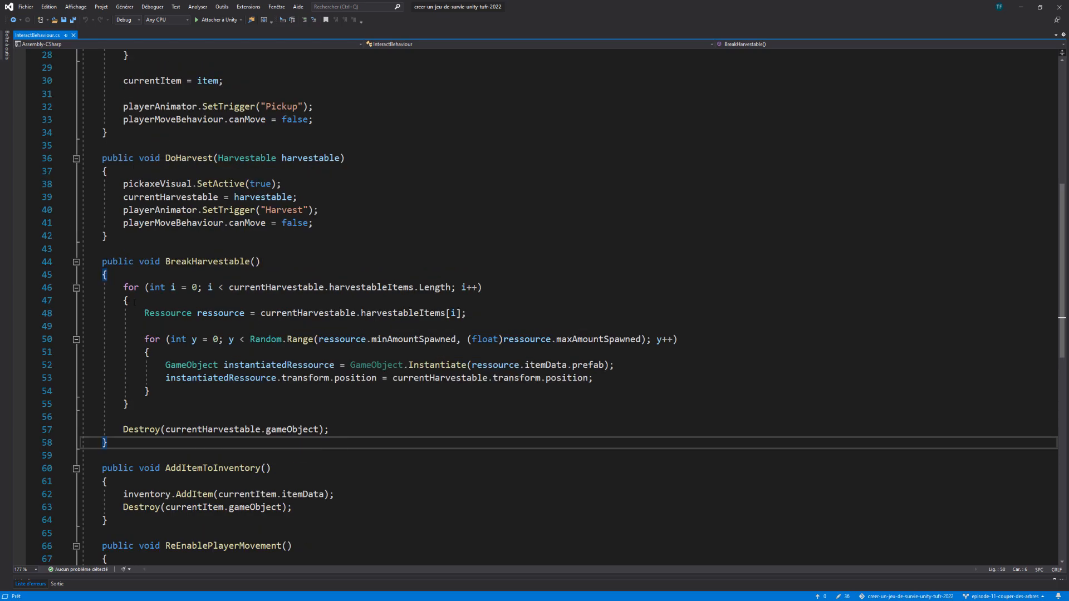
pyautogui.moveTo(134, 302); pyautogui.dragTo(123, 287)
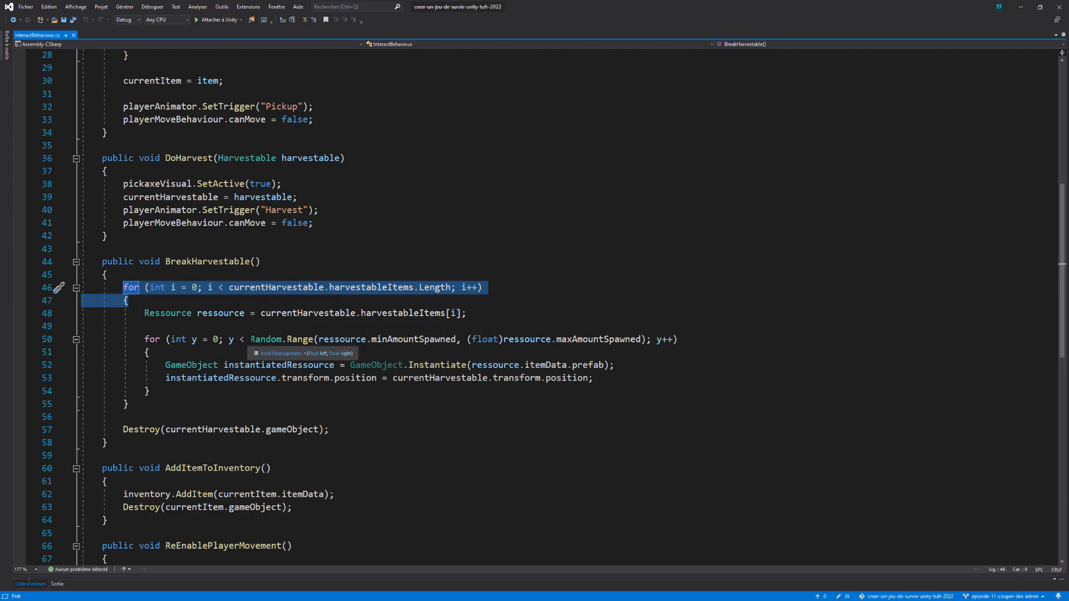
pyautogui.moveTo(250, 339); pyautogui.dragTo(646, 340)
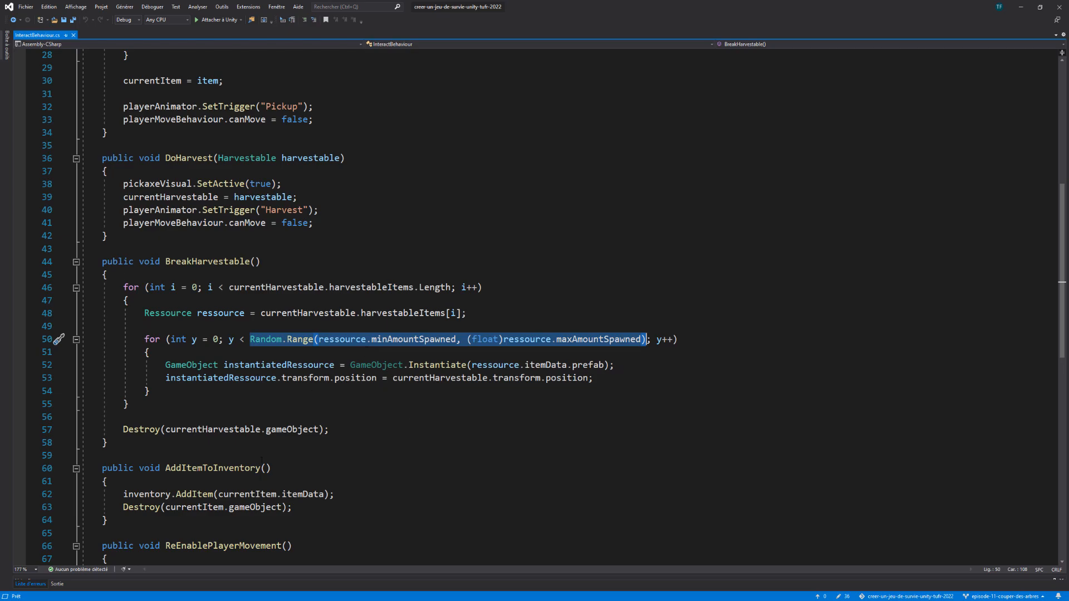
# Examine the Random.Range spawn loop in BreakHarvestable and compare it with the rock's Harvestable settings in Unity.
pyautogui.click(358, 429)
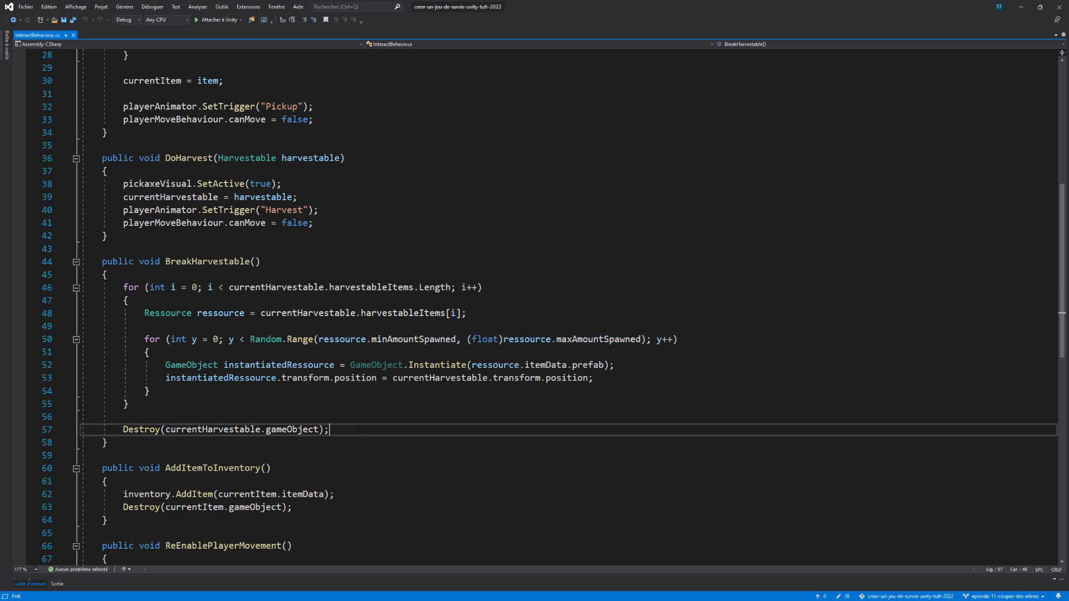
pyautogui.press('Up')
pyautogui.press('Up')
pyautogui.press('Up')
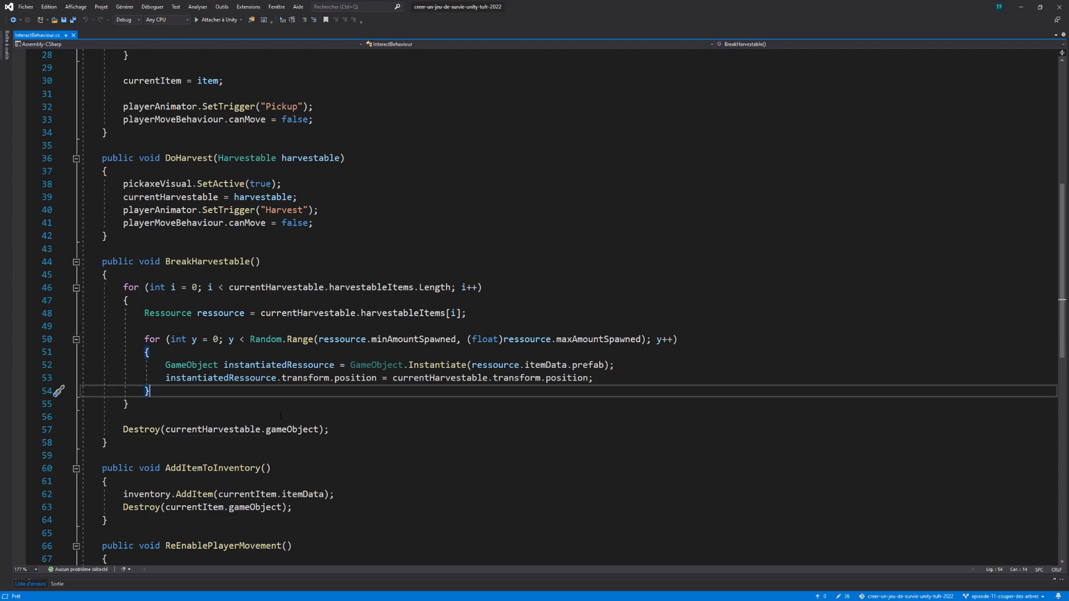
pyautogui.moveTo(250, 339); pyautogui.dragTo(647, 341)
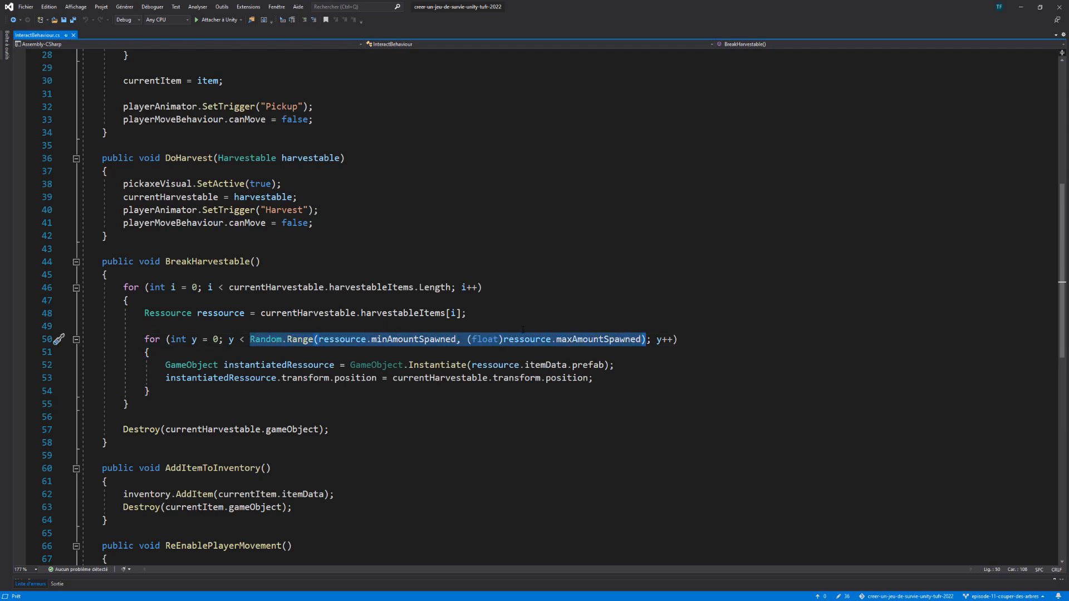
pyautogui.click(647, 341)
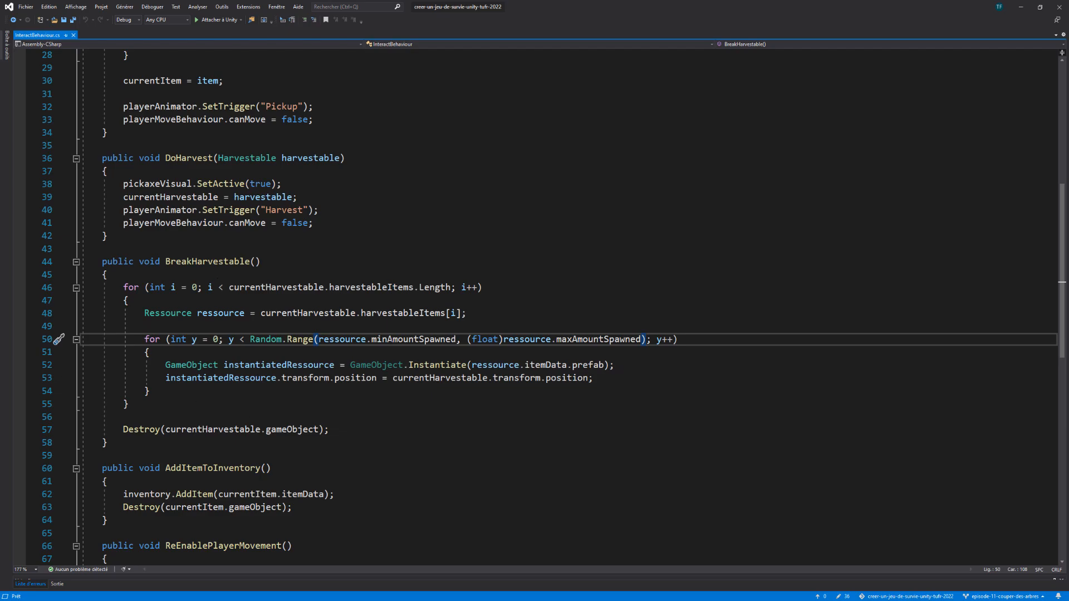
pyautogui.moveTo(372, 367)
pyautogui.scroll(1, 295, 429)
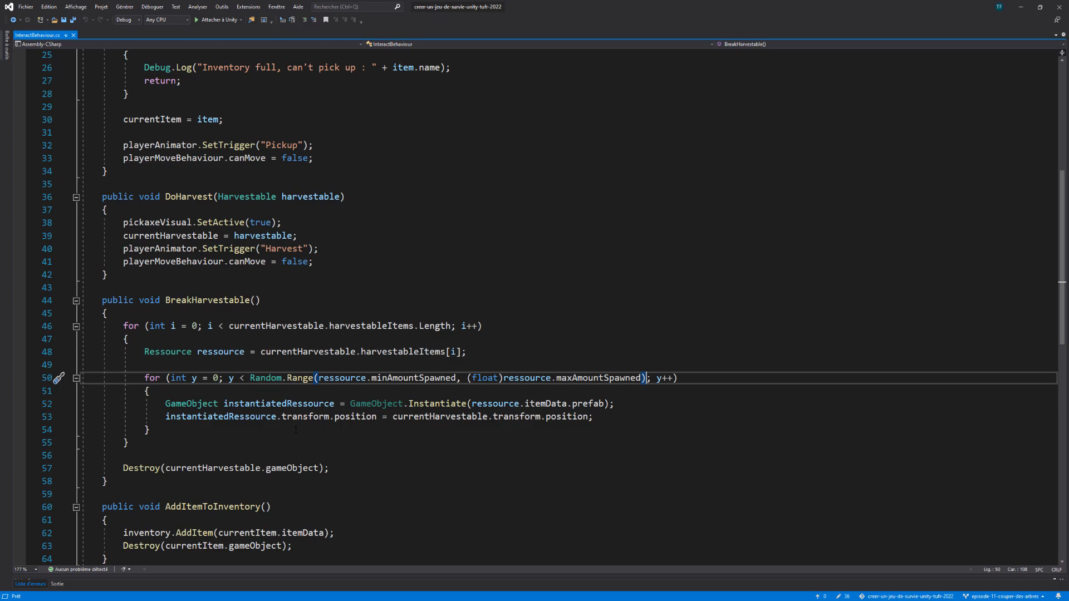
pyautogui.hotkey('alt', 'Tab')
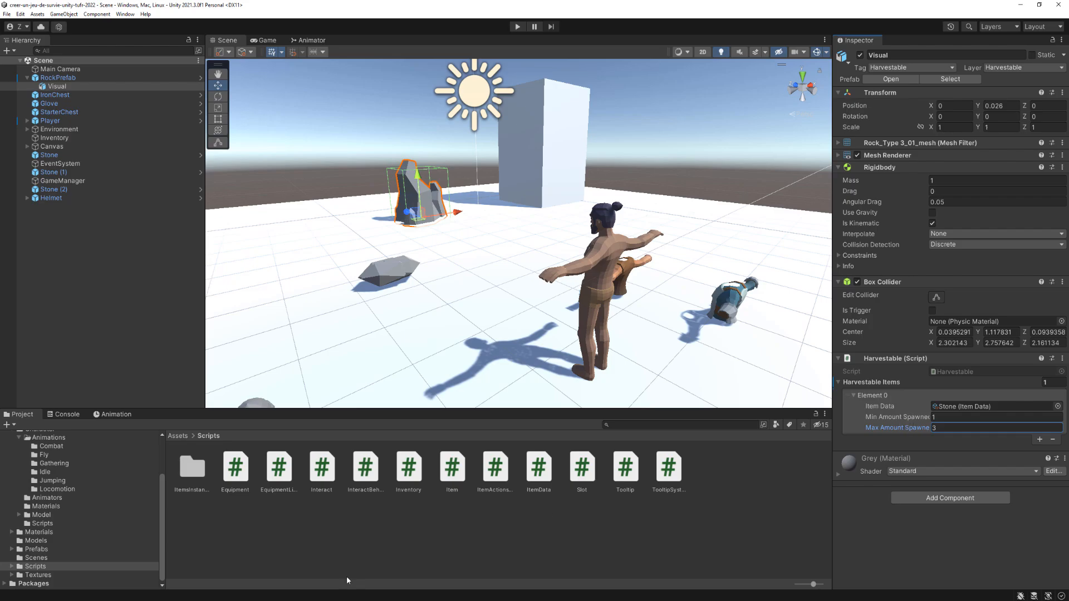
pyautogui.hotkey('alt', 'Tab')
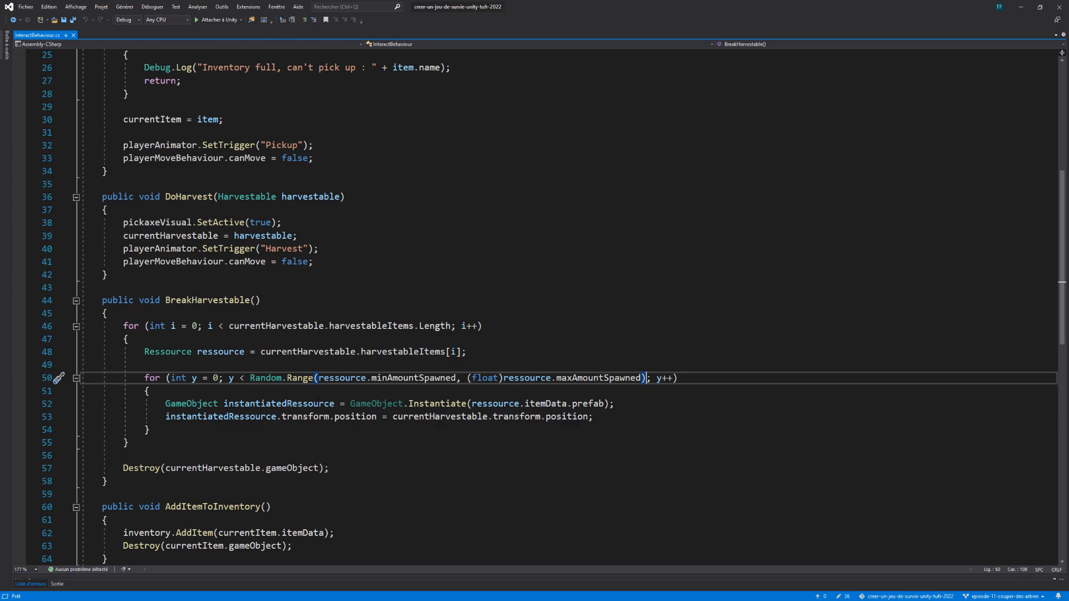
pyautogui.scroll(-2, 34, 260)
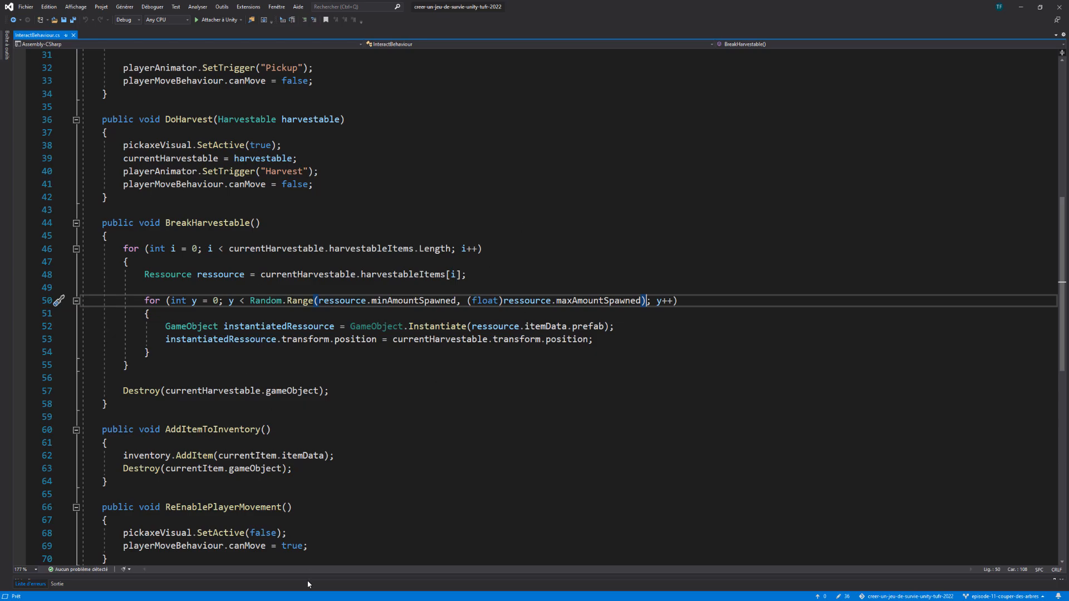
# Switch to Unity and move the Harvestable script from the Assets root into the Scripts folder.
pyautogui.hotkey('alt', 'Tab')
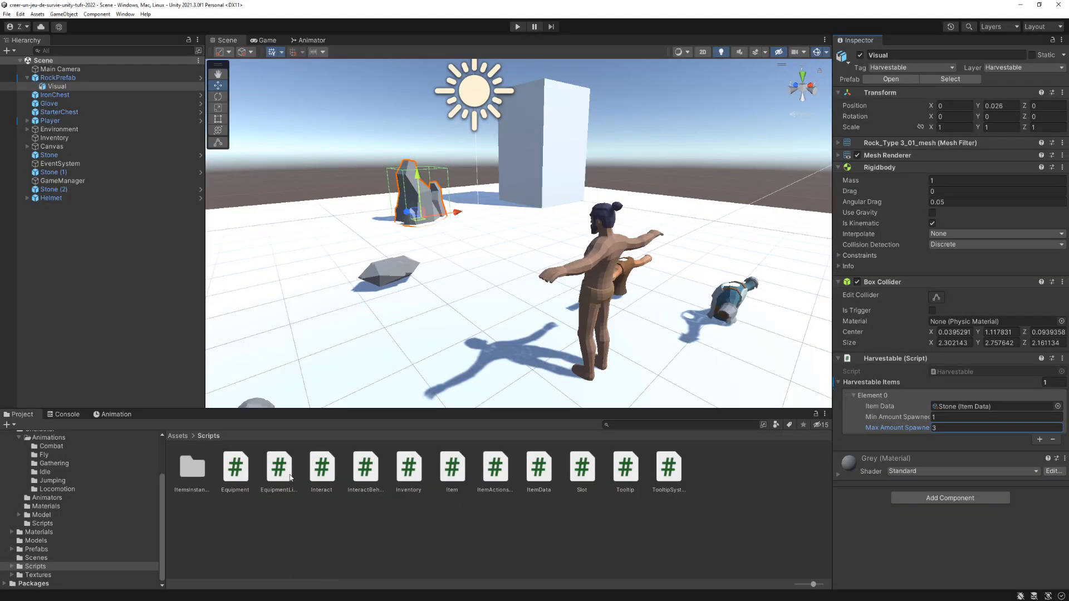
pyautogui.scroll(3, 86, 493)
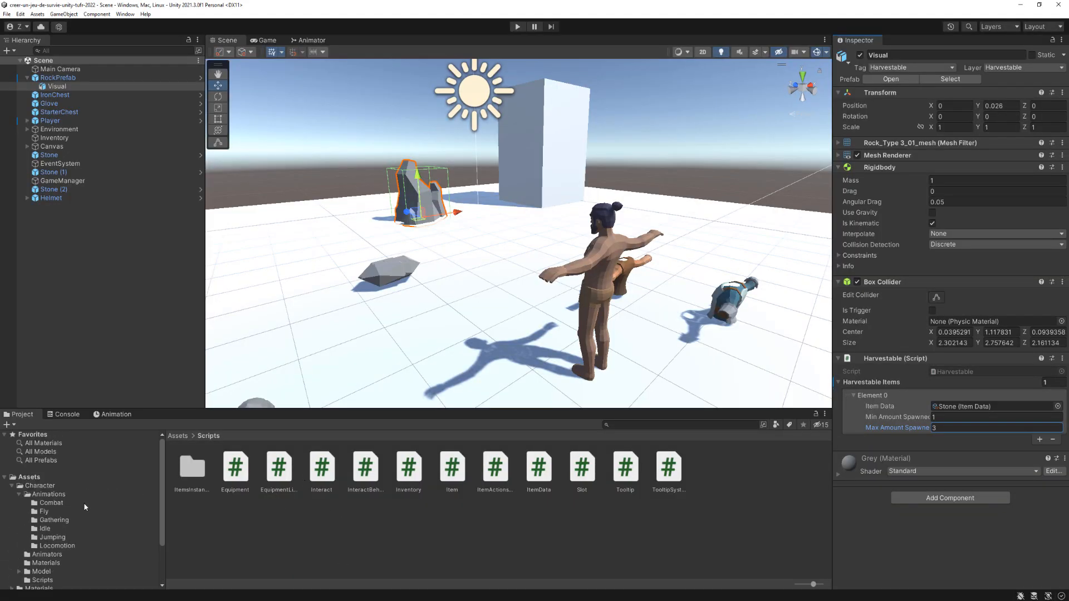
pyautogui.click(28, 477)
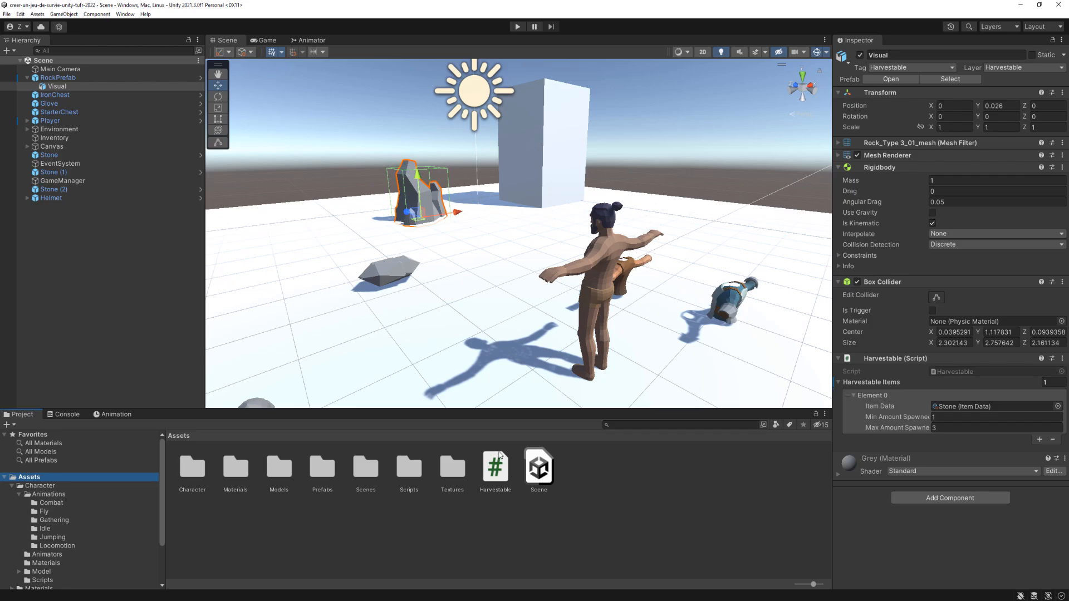
pyautogui.scroll(-3, 87, 516)
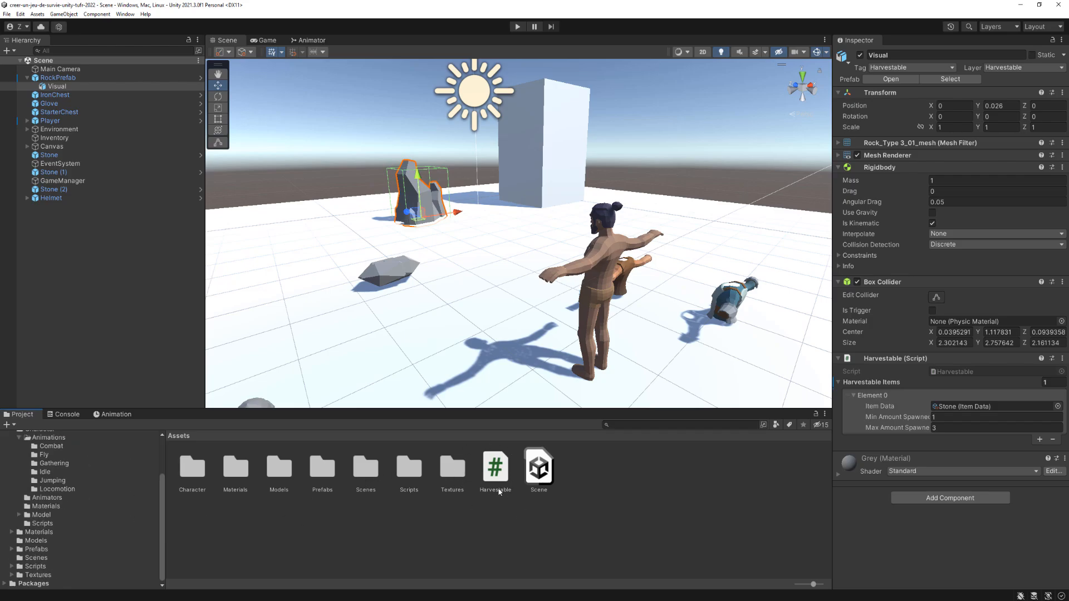
pyautogui.moveTo(499, 492); pyautogui.dragTo(35, 571)
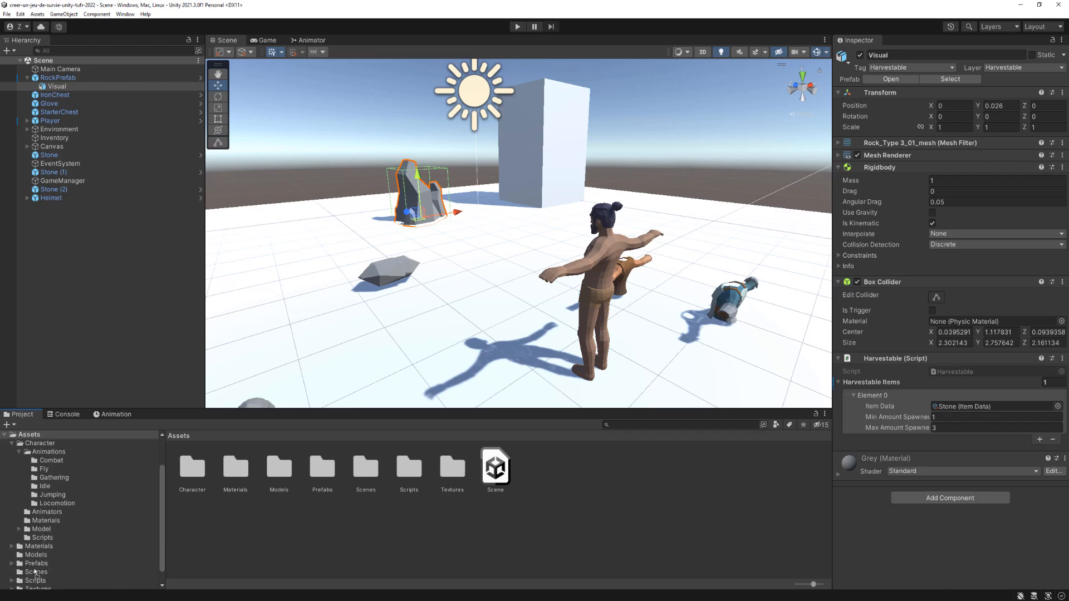
# Open the Harvestable script from the Scripts folder in Visual Studio.
pyautogui.scroll(-1, 45, 566)
pyautogui.click(39, 566)
pyautogui.click(326, 478)
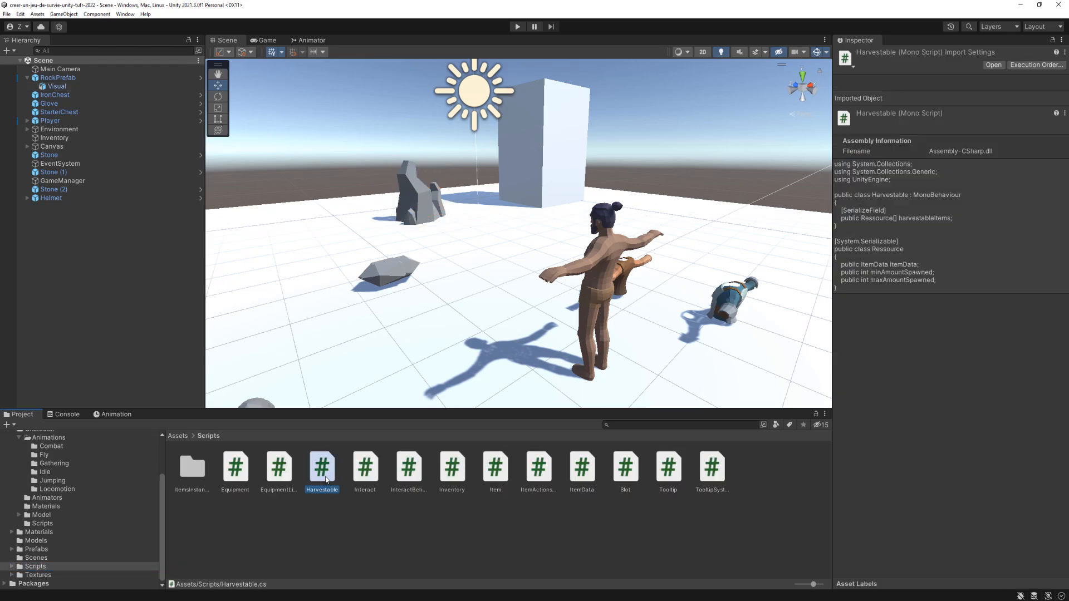
pyautogui.doubleClick(322, 484)
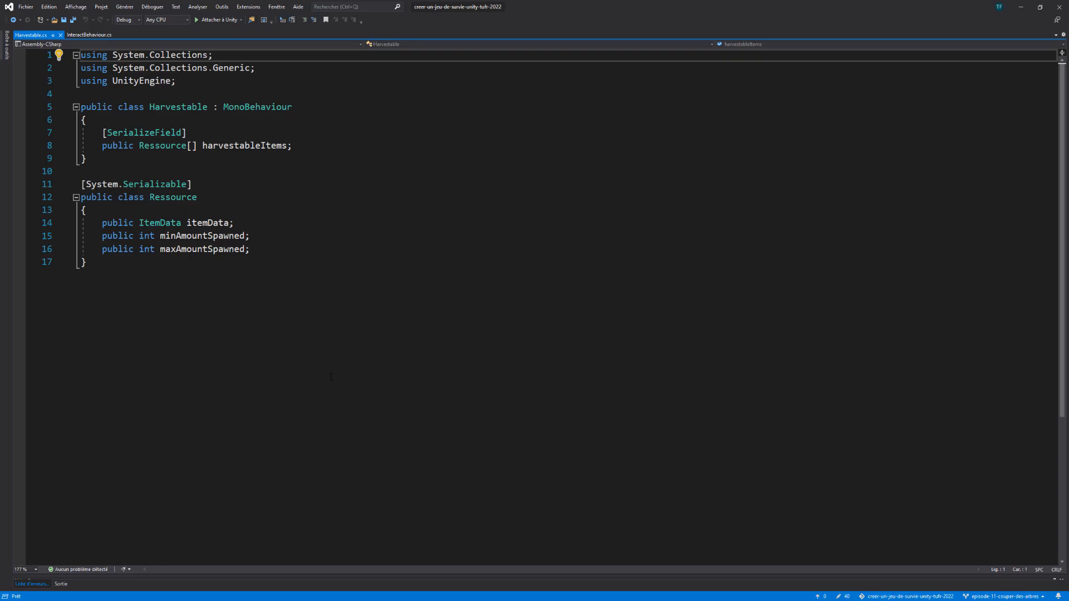
# Replace the minAmountSpawned and maxAmountSpawned fields of the Ressource class with a public int dropChance field.
pyautogui.click(256, 249)
pyautogui.hotkey('shift', 'Home')
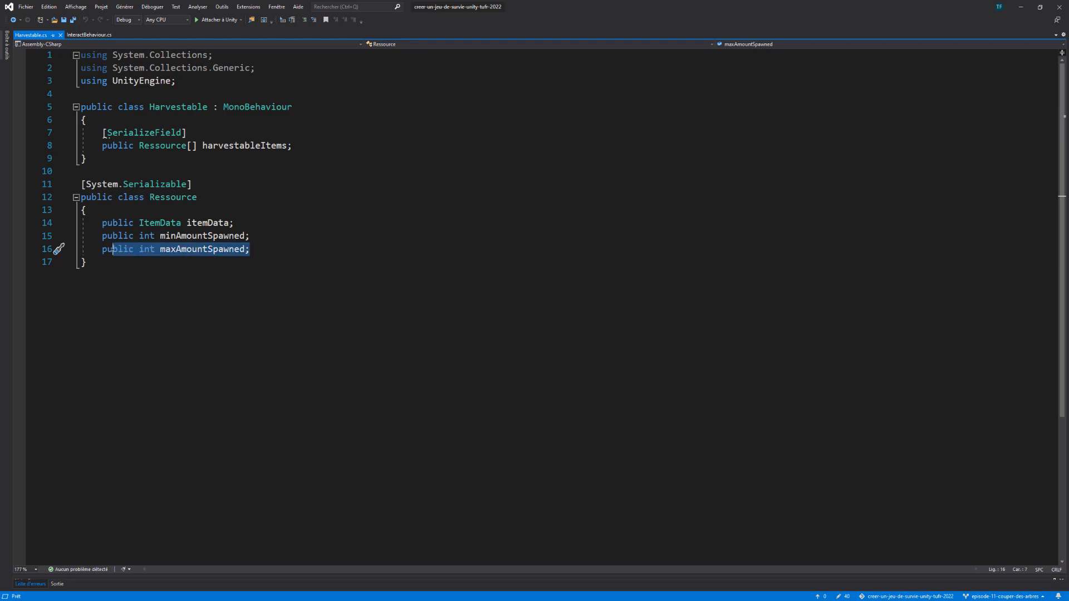
pyautogui.hotkey('shift', 'Up')
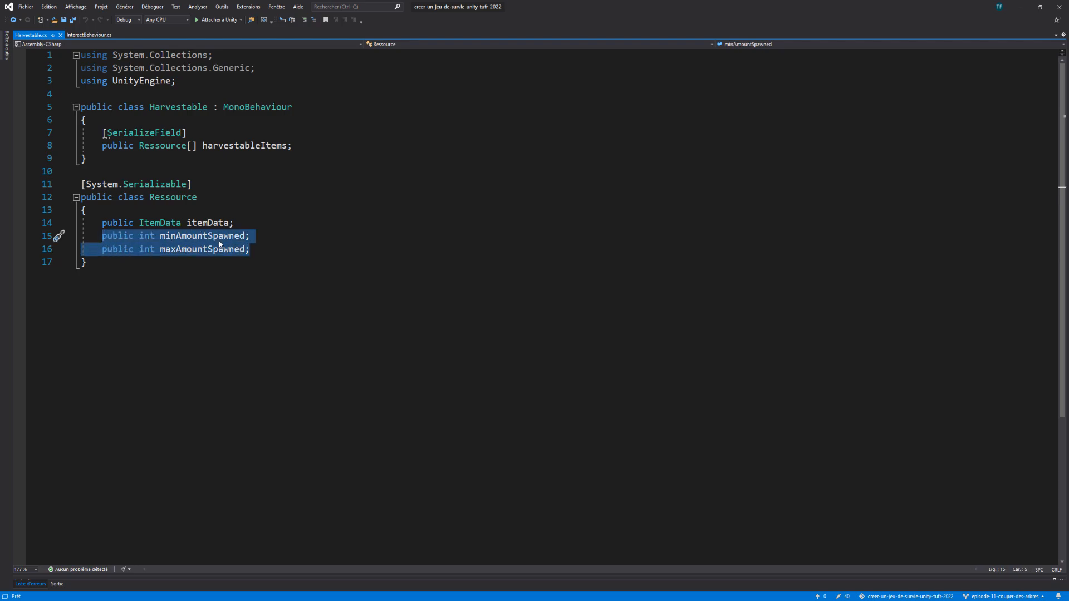
pyautogui.press('BackSpace')
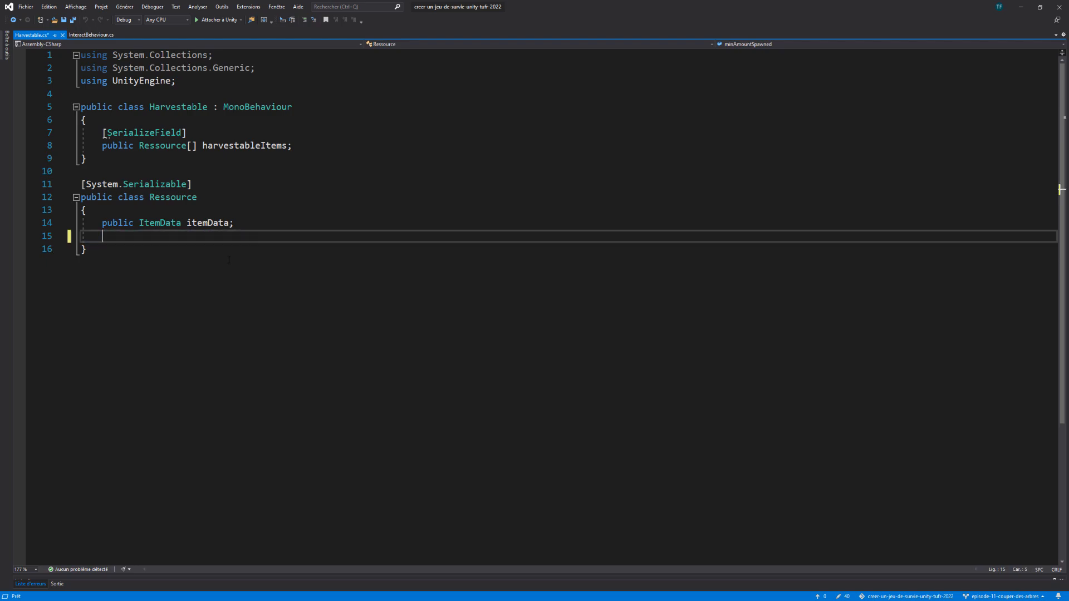
pyautogui.press('Return')
pyautogui.write('public int')
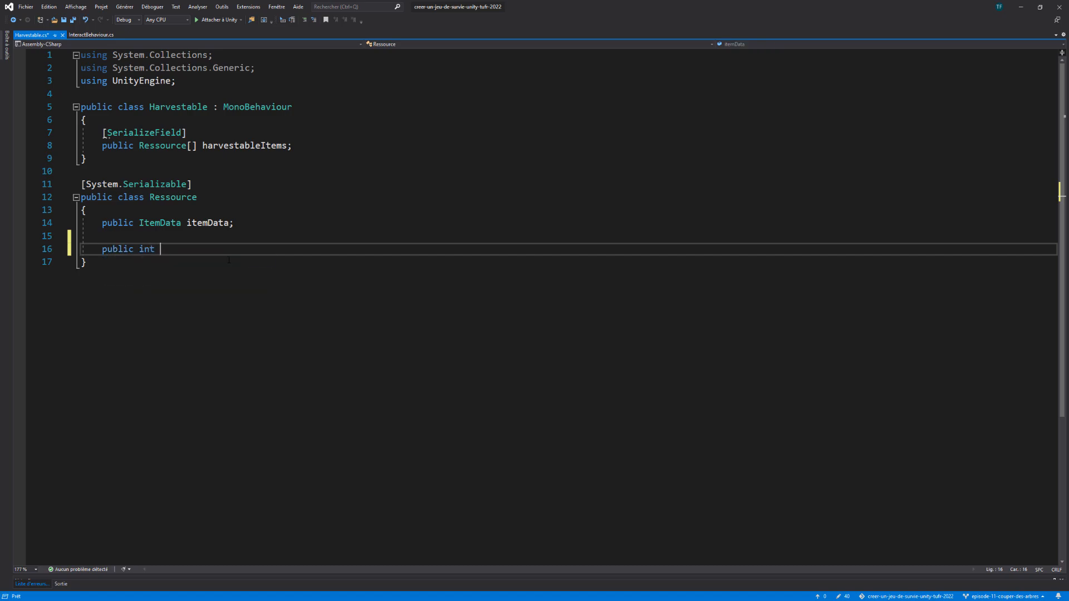
pyautogui.write(' dropChance;')
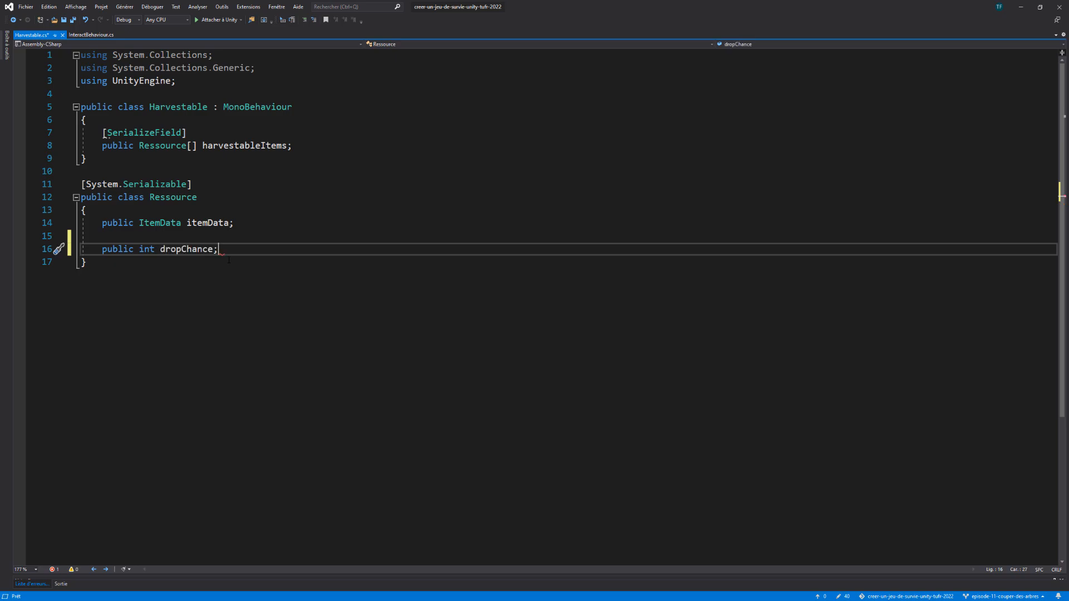
# Add a [Range(0,100)] attribute above the dropChance field and save the Harvestable script.
pyautogui.press('Up')
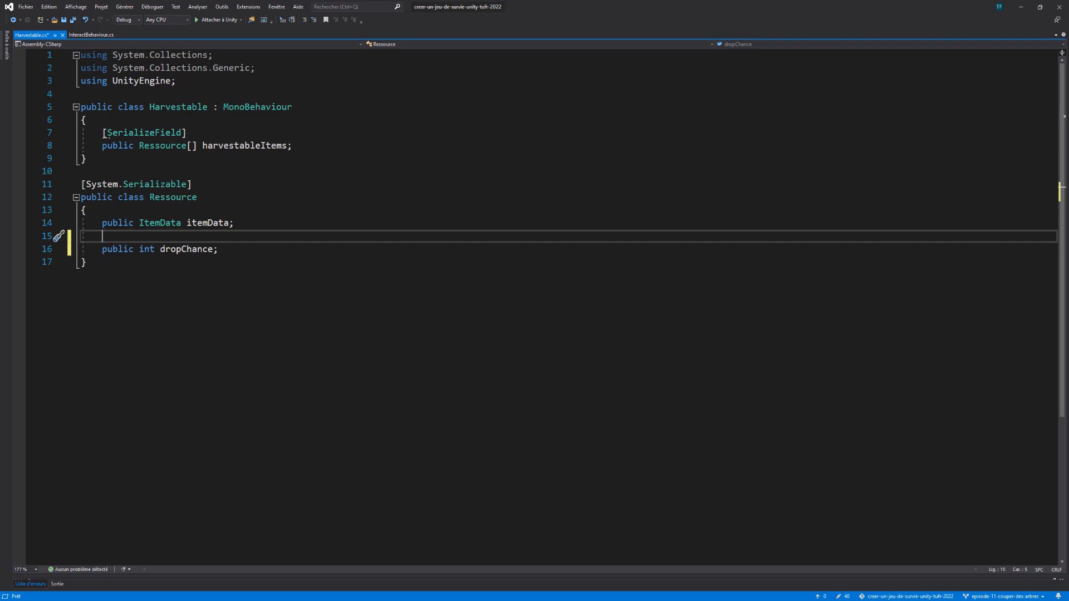
pyautogui.doubleClick(187, 249)
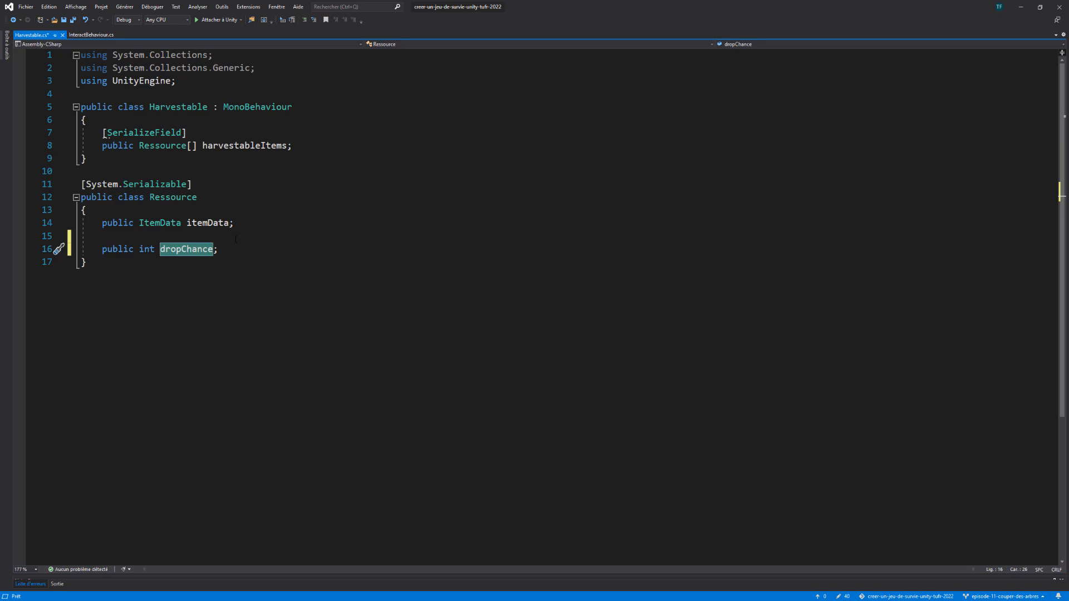
pyautogui.click(226, 236)
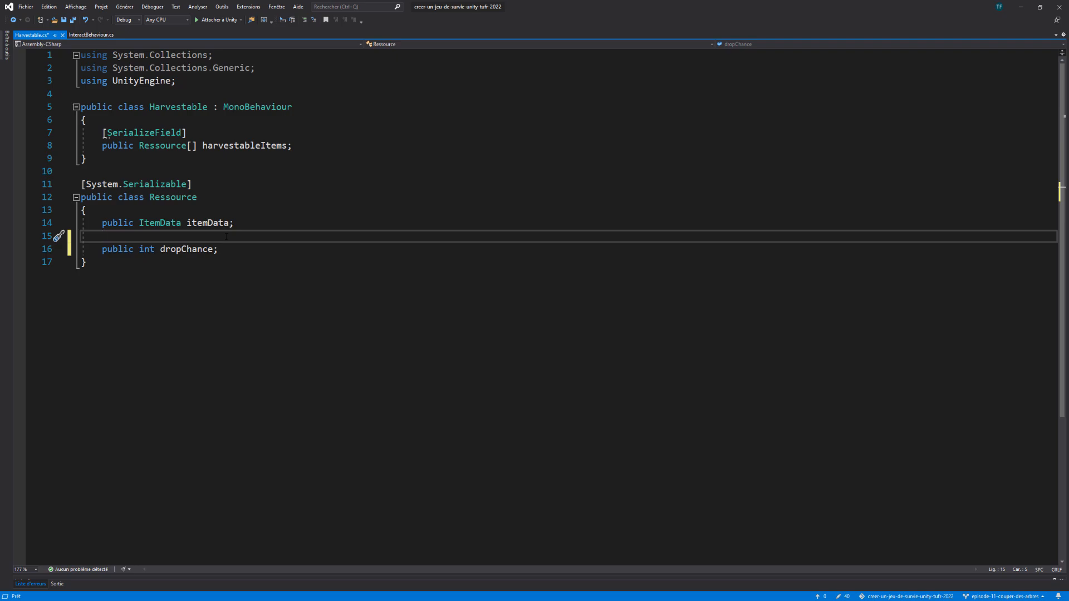
pyautogui.press('Return')
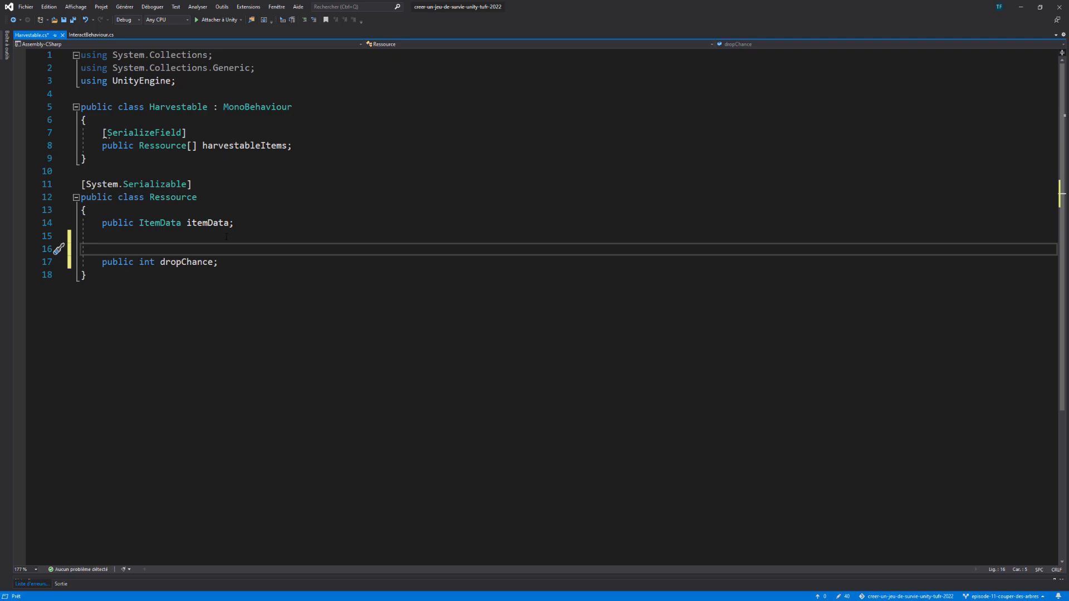
pyautogui.write('[Range')
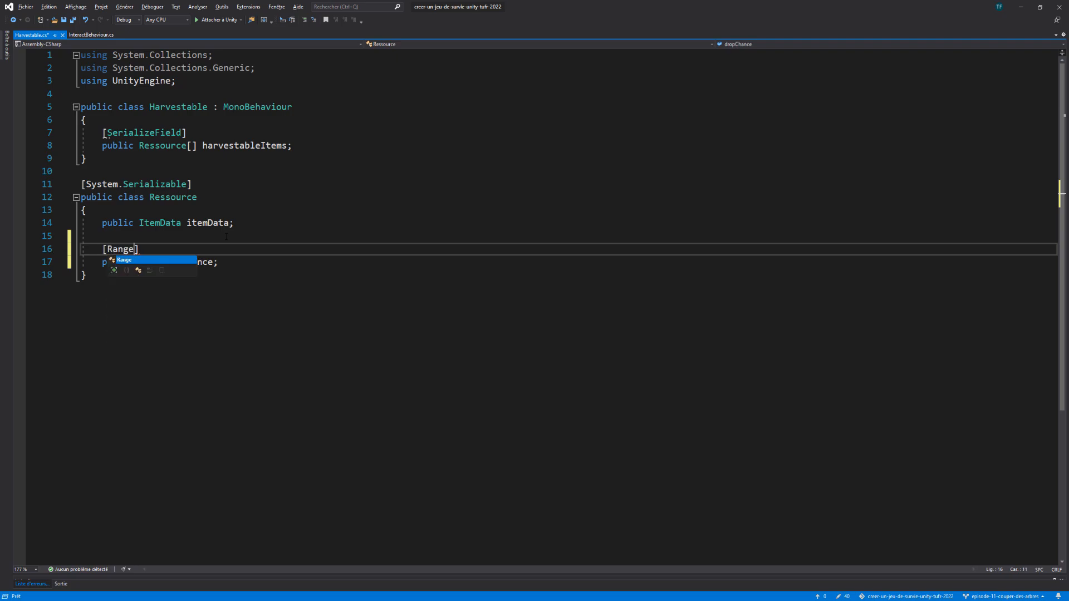
pyautogui.write('(')
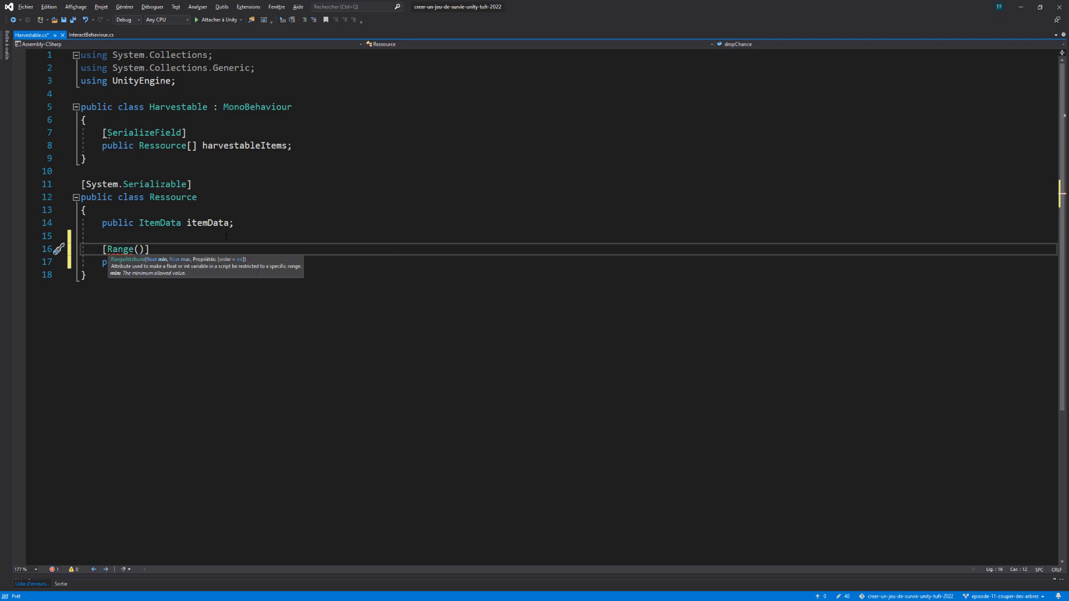
pyautogui.write('0,100')
pyautogui.hotkey('ctrl', 's')
pyautogui.click(228, 262)
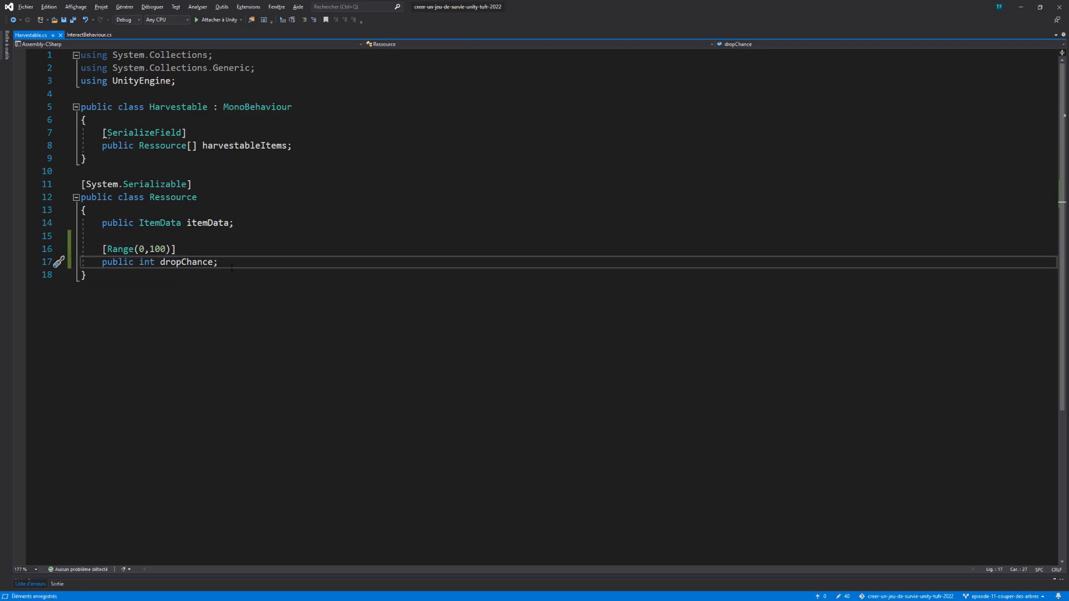
# Return to the InteractBehaviour script and delete the inner for statement with the Random.Range spawn amount in BreakHarvestable.
pyautogui.click(81, 35)
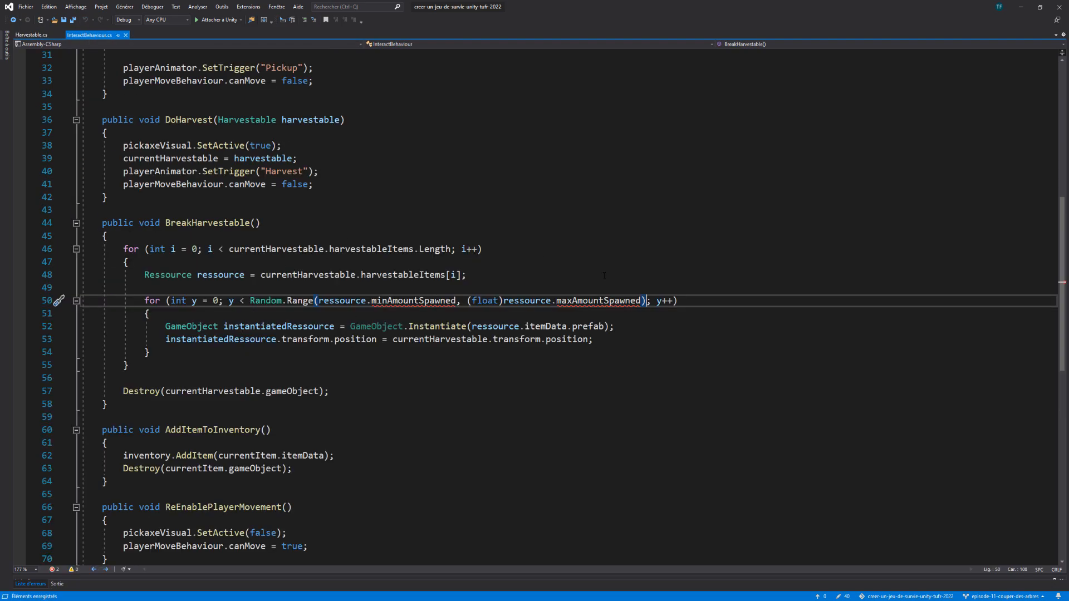
pyautogui.moveTo(392, 304)
pyautogui.moveTo(123, 249); pyautogui.dragTo(483, 249)
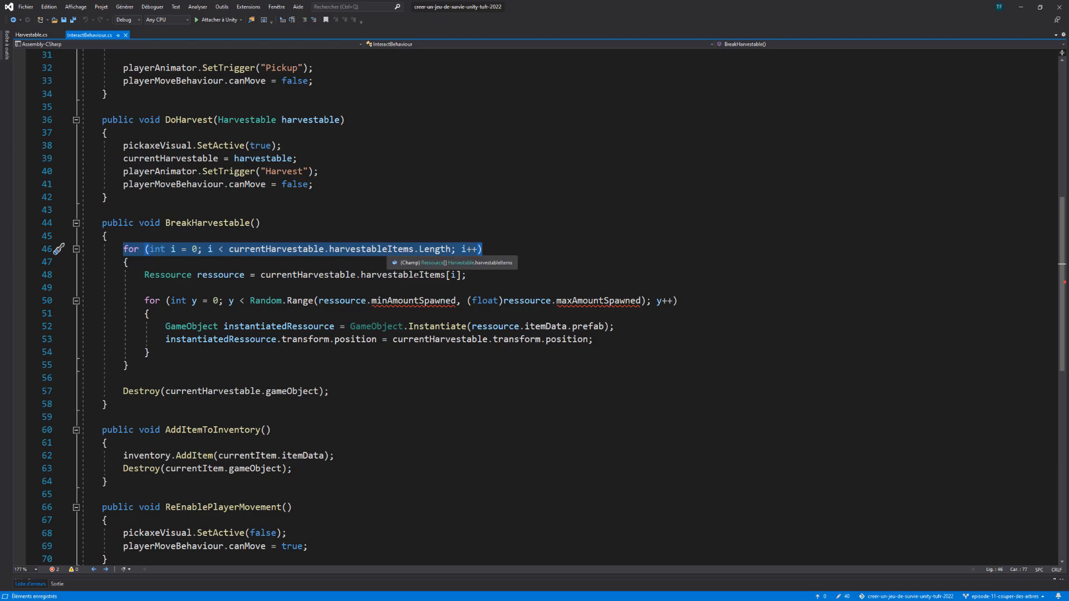
pyautogui.moveTo(466, 274); pyautogui.dragTo(685, 301)
pyautogui.click(178, 284)
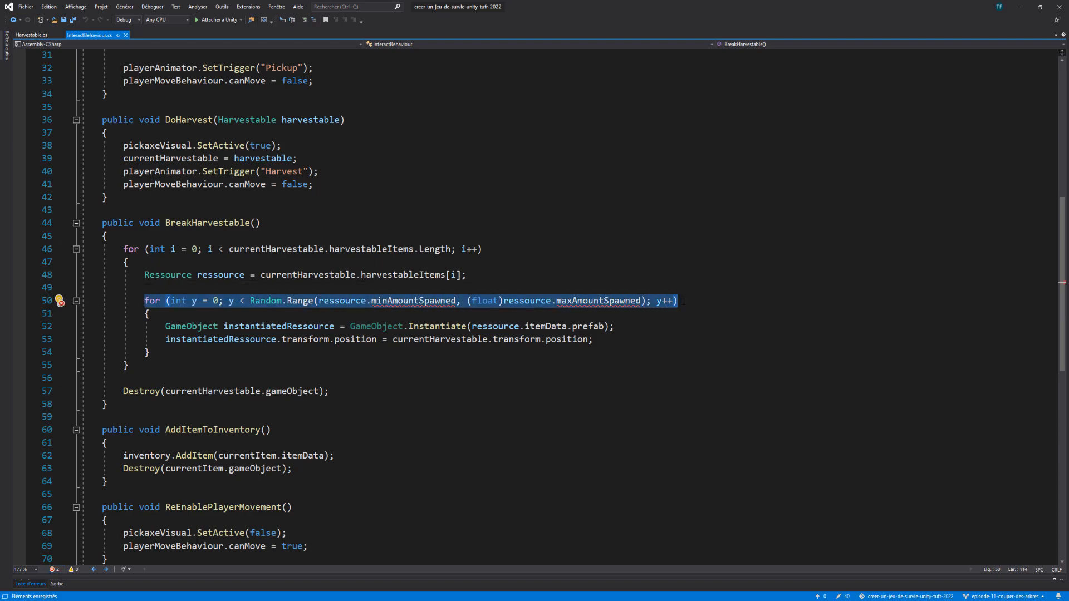
pyautogui.press('BackSpace')
# Add the condition if(Random.Range(1, 101) <= ressource.dropChance) above the instantiation block in BreakHarvestable and save the script.
pyautogui.write('if(Rando')
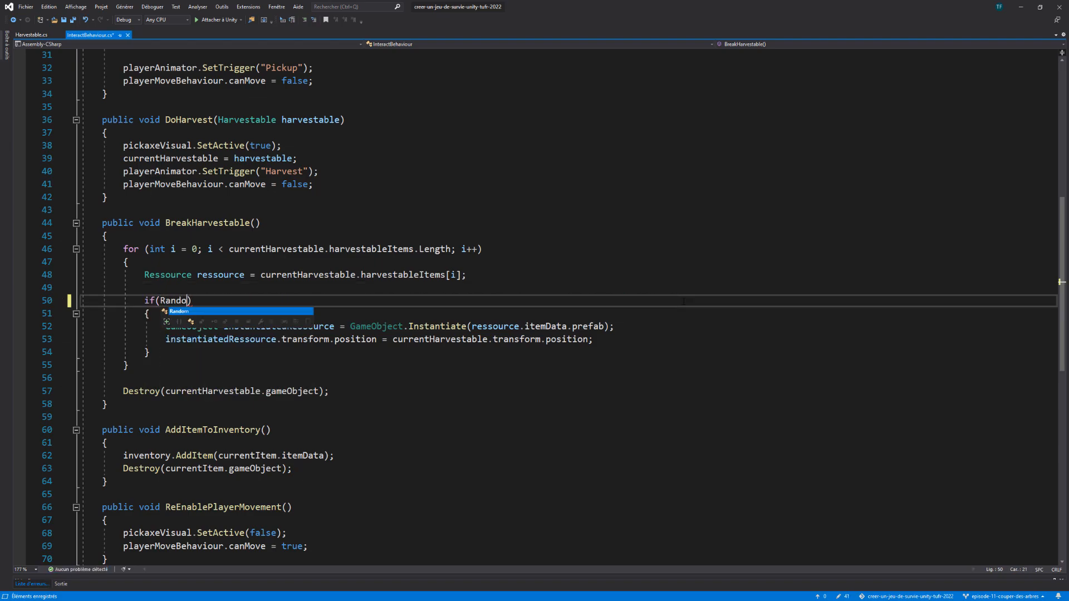
pyautogui.write('m.Range')
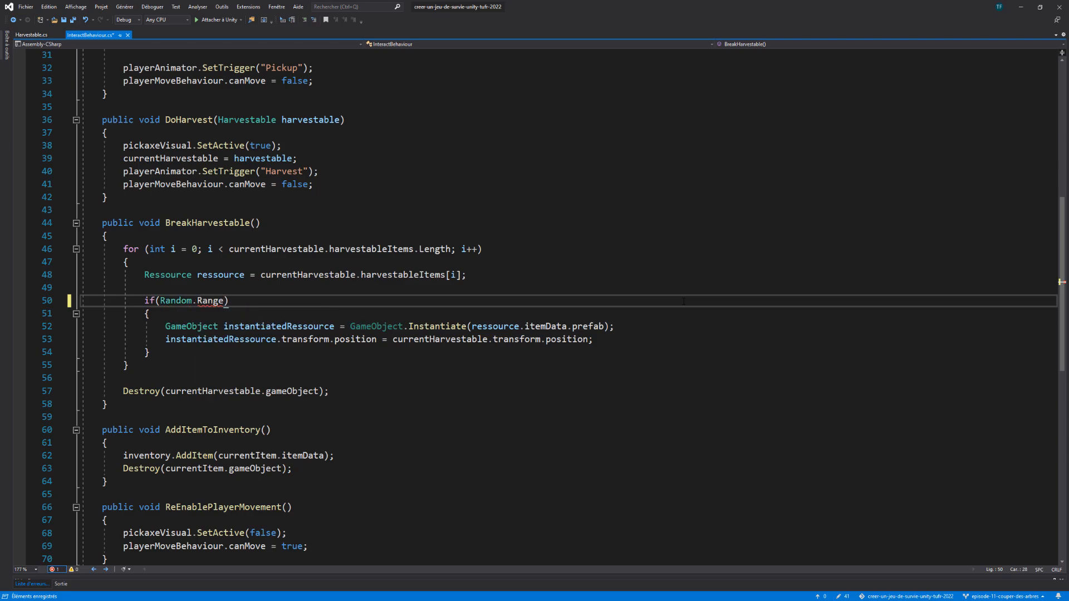
pyautogui.write('(1')
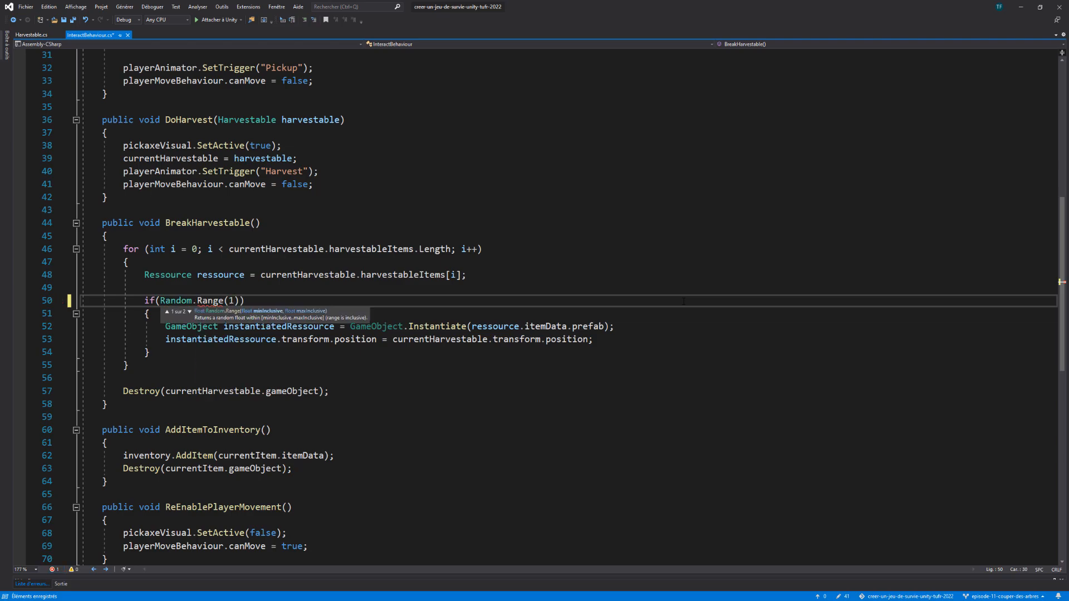
pyautogui.write(',101')
pyautogui.press('Left')
pyautogui.press('Left')
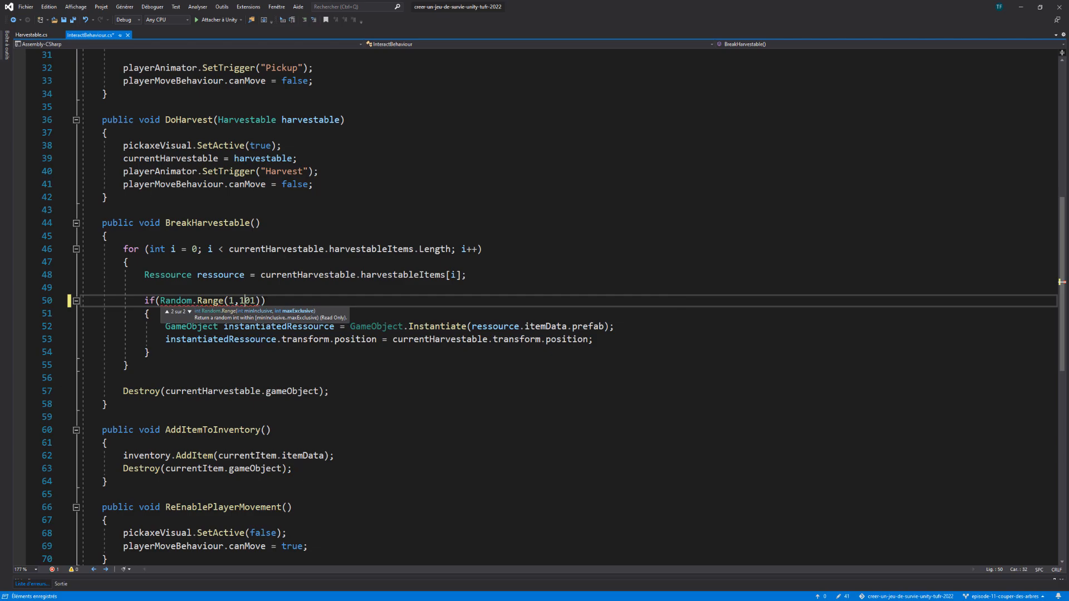
pyautogui.click(241, 301)
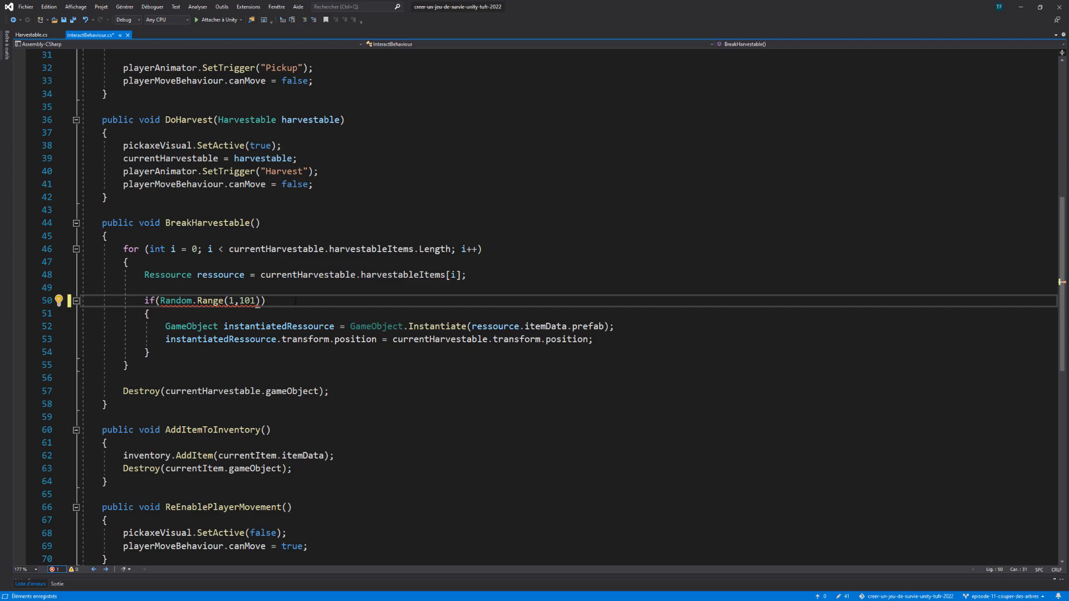
pyautogui.press('Right')
pyautogui.press('Right')
pyautogui.press('Right')
pyautogui.press('Right')
pyautogui.write('<= ressource')
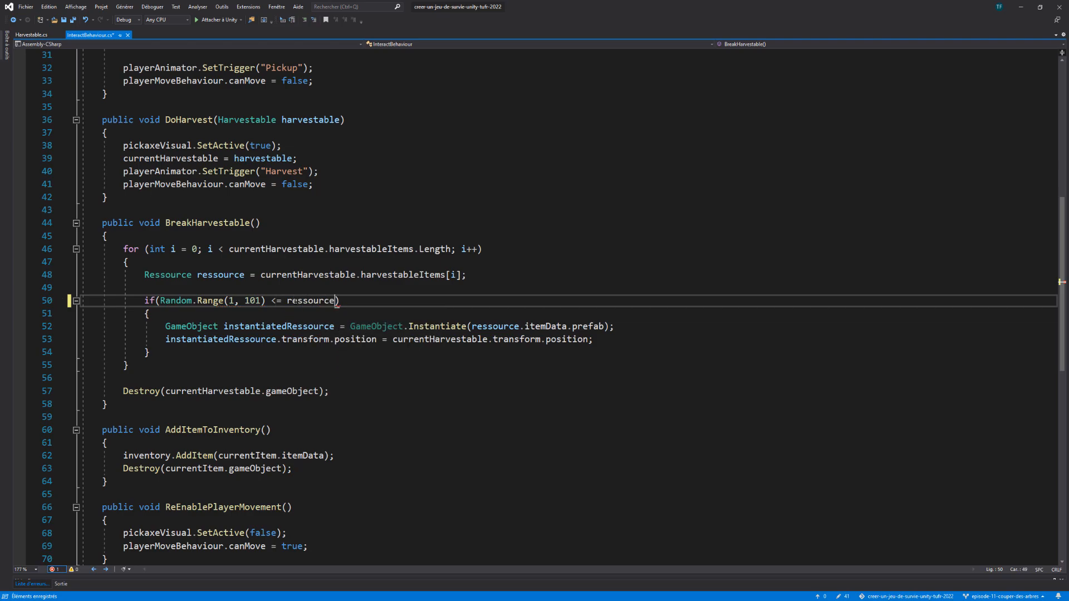
pyautogui.write('.dropChance')
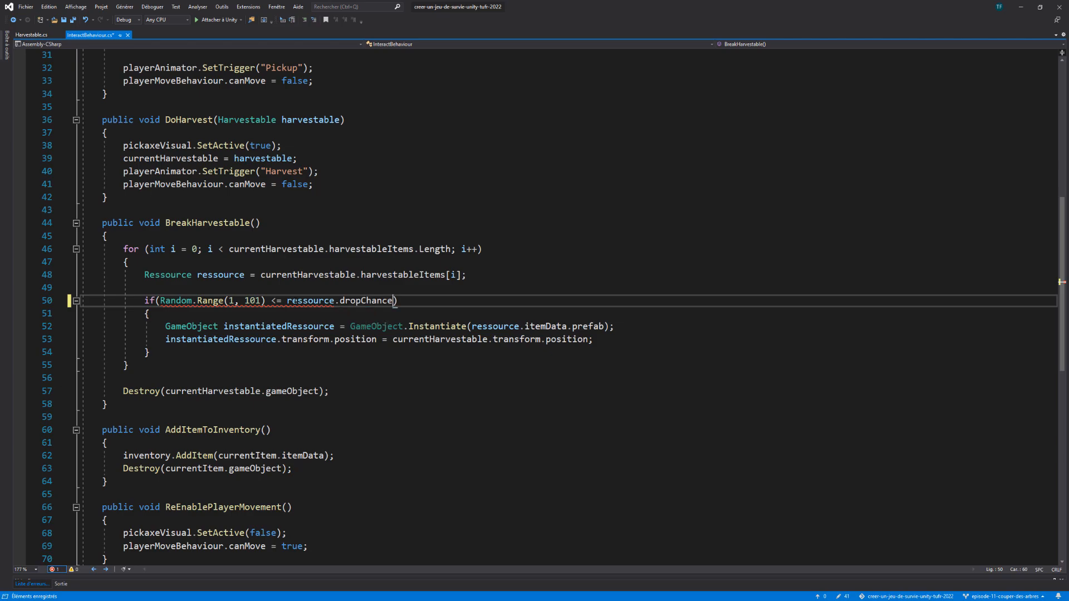
pyautogui.moveTo(593, 339); pyautogui.dragTo(165, 326)
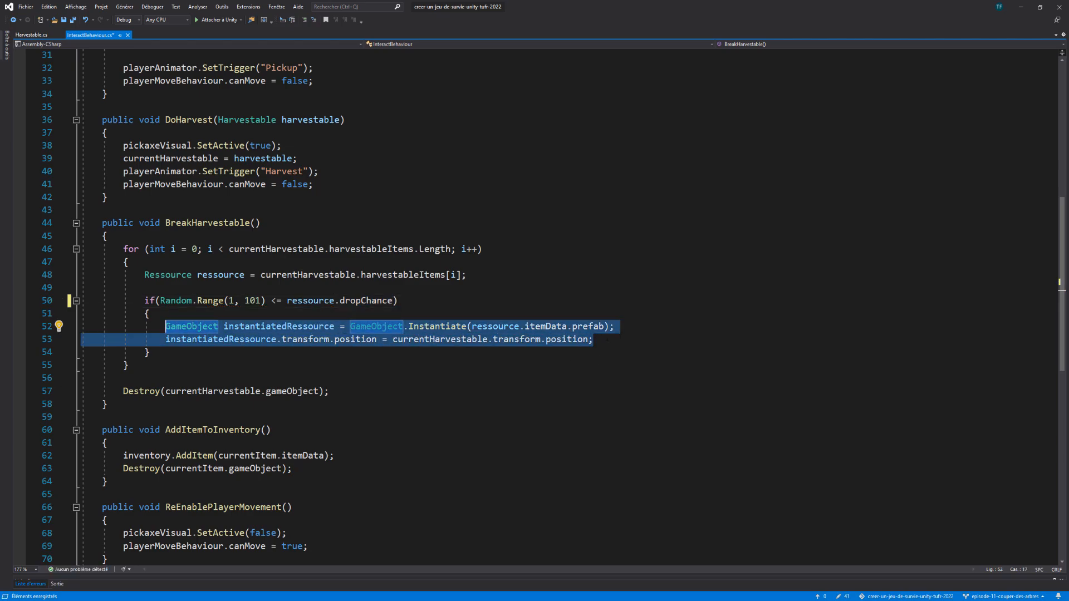
pyautogui.click(602, 339)
pyautogui.hotkey('ctrl', 's')
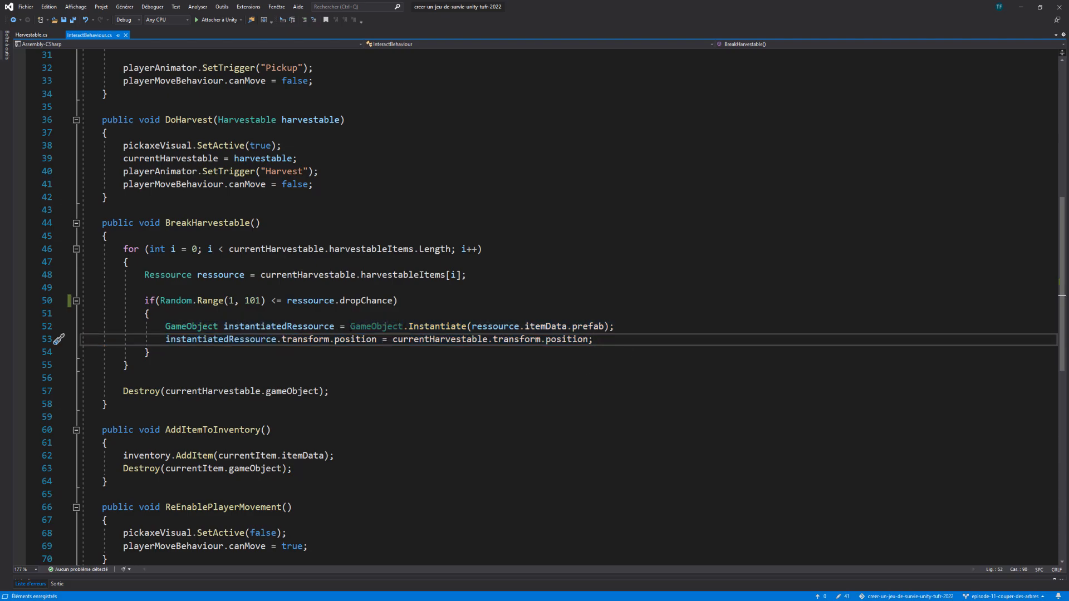
# Remove the redundant GameObject. prefix before the Instantiate call in BreakHarvestable and save the InteractBehaviour script.
pyautogui.click(394, 326)
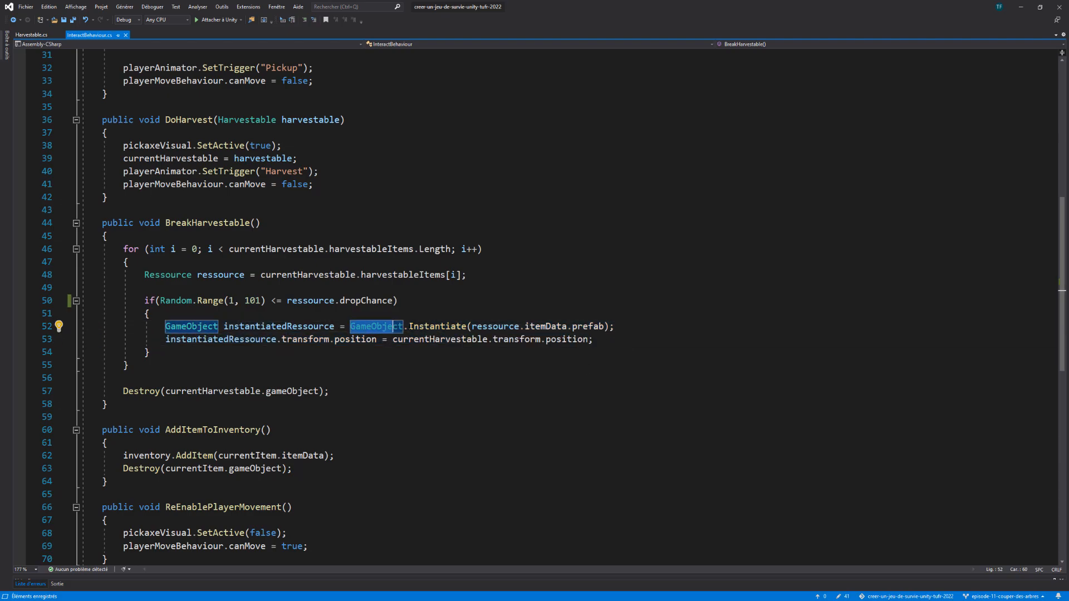
pyautogui.moveTo(409, 327); pyautogui.dragTo(350, 327)
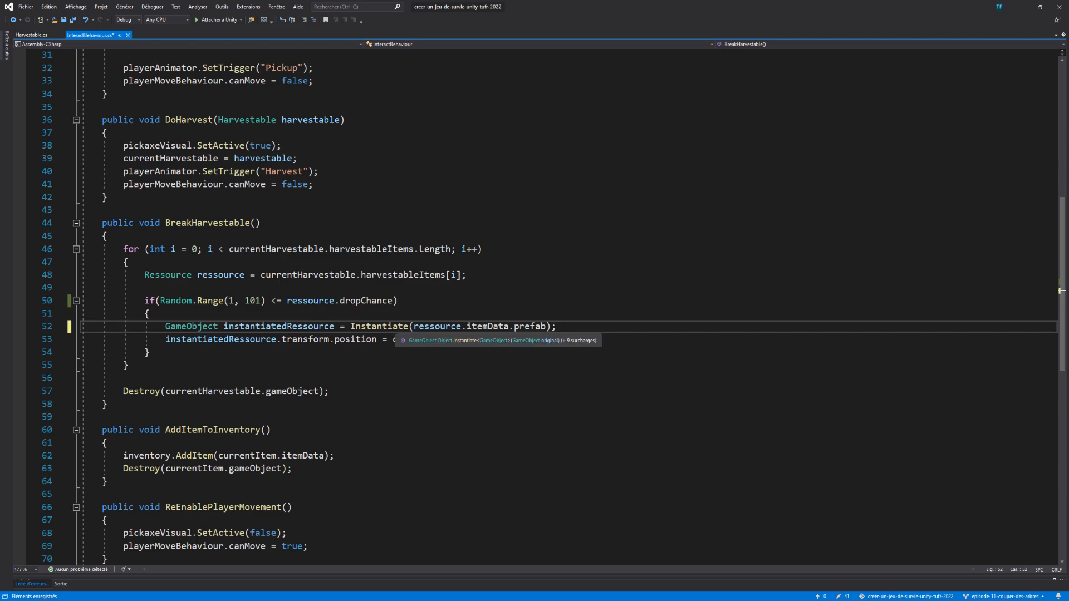
pyautogui.hotkey('ctrl', 's')
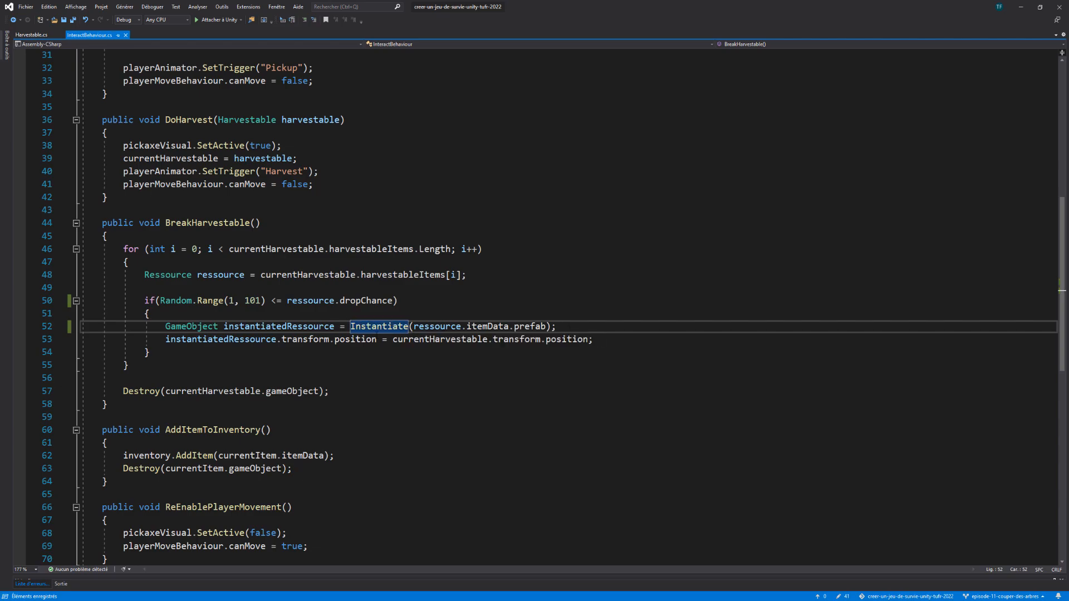
pyautogui.click(604, 340)
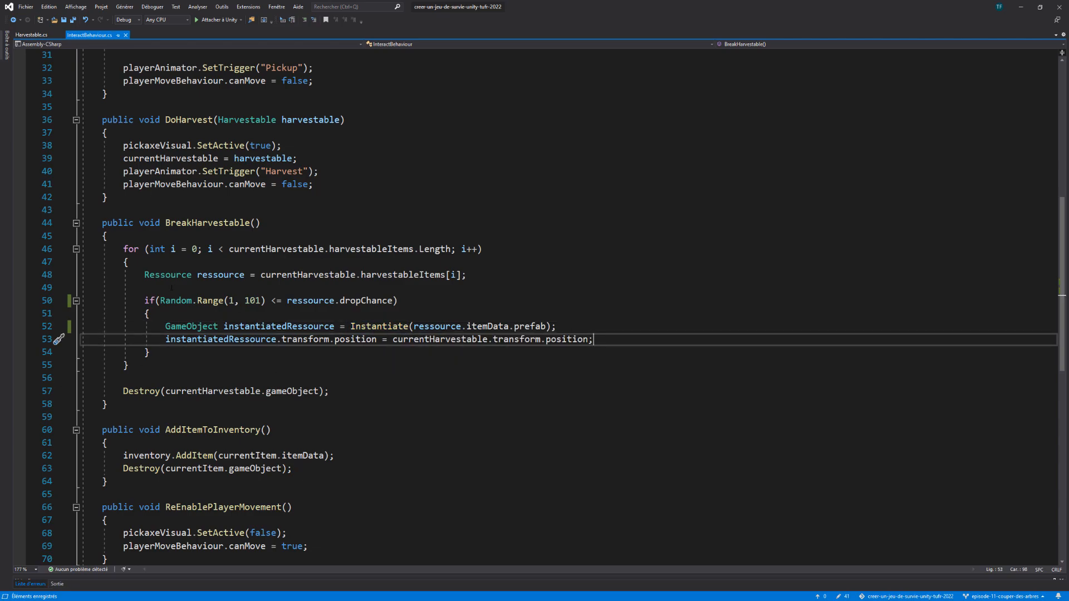
# Switch to Unity and set the drop chance of the Stone item in Element 0 on RockPrefab's Visual child to 100.
pyautogui.hotkey('alt', 'Tab')
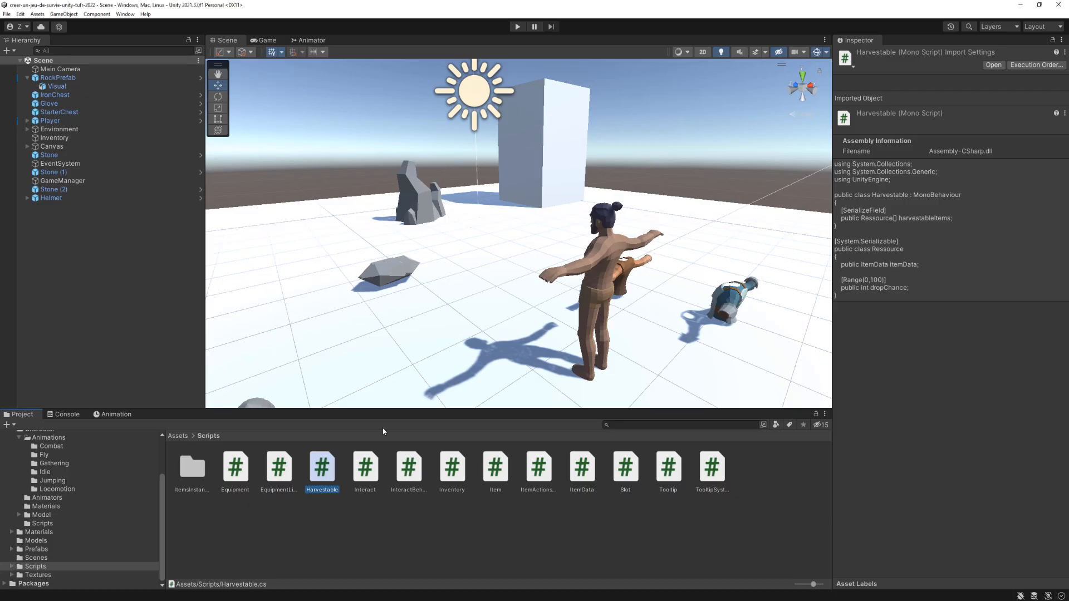
pyautogui.click(64, 87)
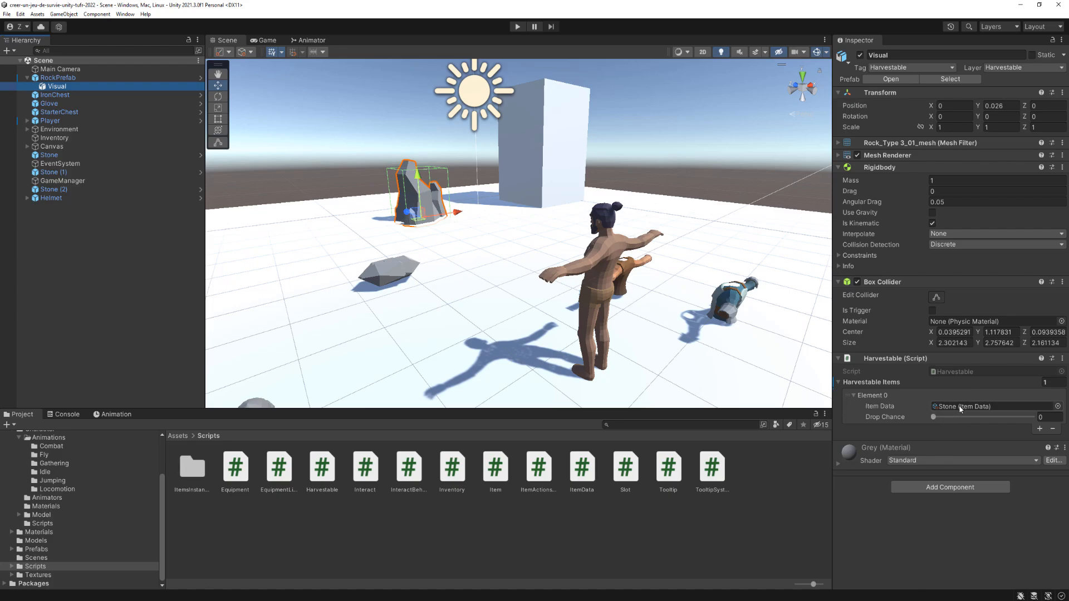
pyautogui.click(980, 408)
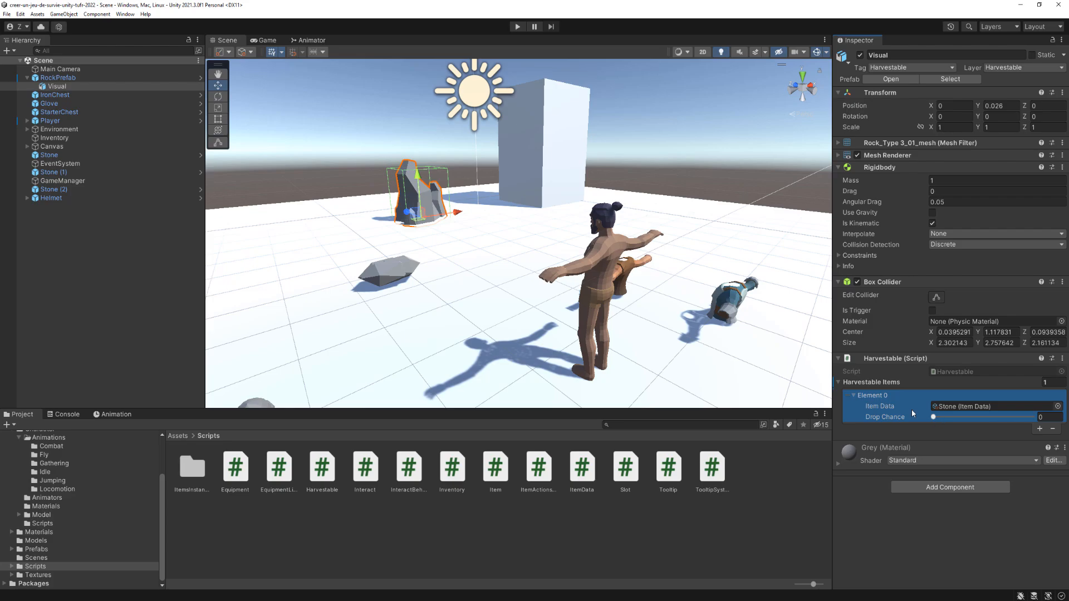
pyautogui.moveTo(934, 422); pyautogui.dragTo(1052, 419)
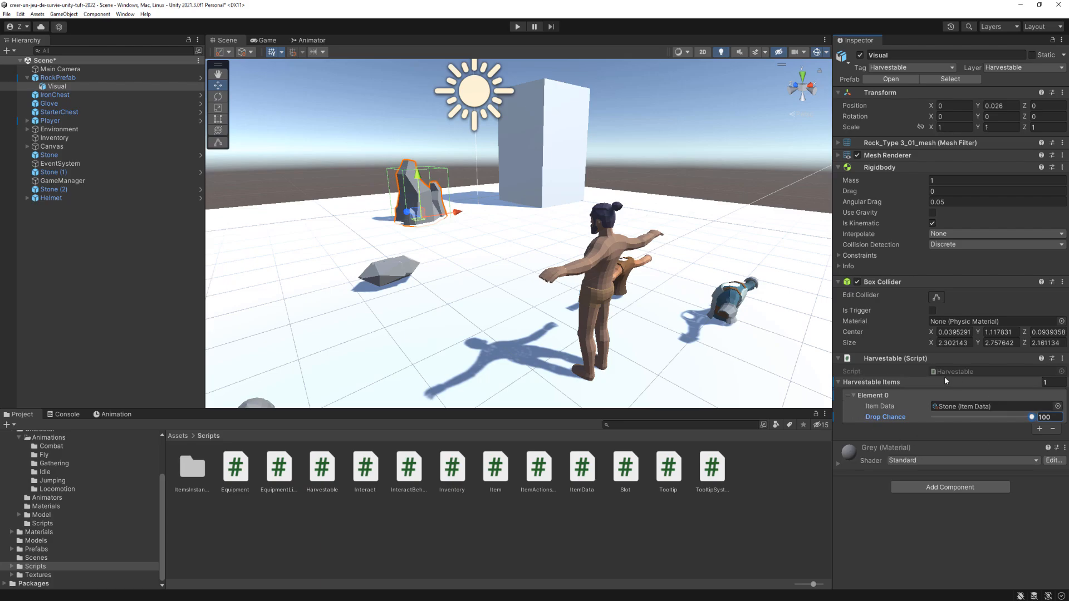
# Add a second Stone entry to the Visual object's Harvestable Items and set its drop chance to 50.
pyautogui.click(1039, 429)
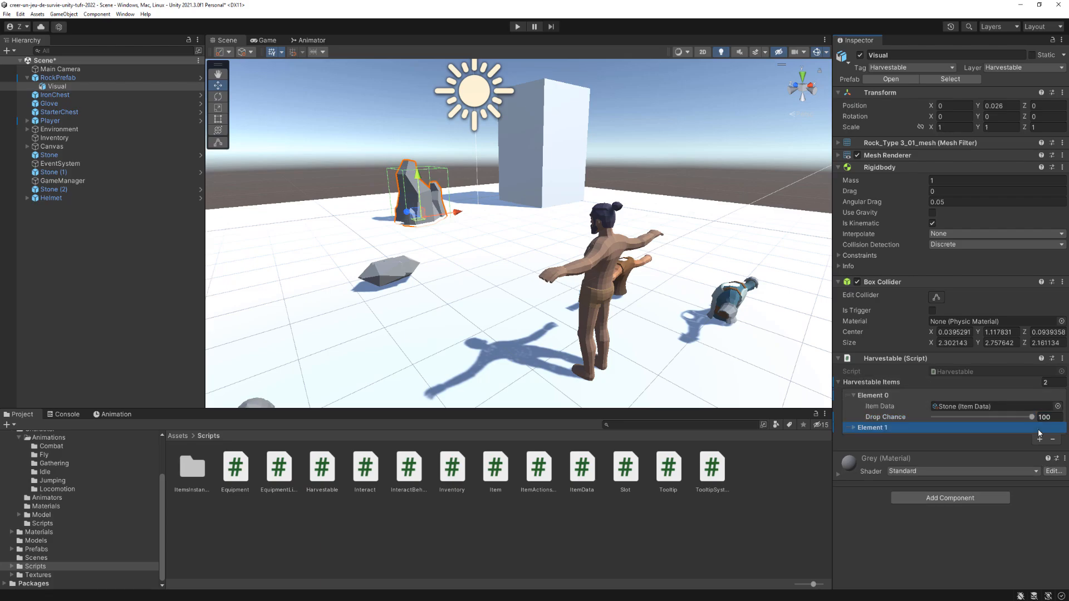
pyautogui.click(855, 428)
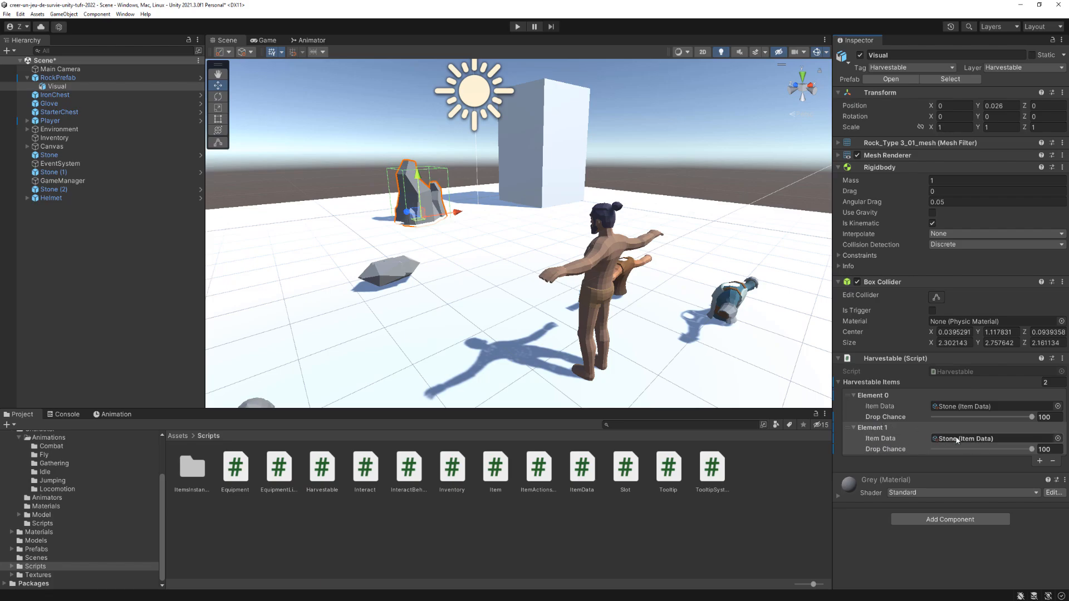
pyautogui.moveTo(1032, 449); pyautogui.dragTo(1006, 452)
pyautogui.click(1055, 449)
pyautogui.write('50')
# Add a third Stone entry to the Visual object's Harvestable Items and set its drop chance to 15.
pyautogui.click(1040, 462)
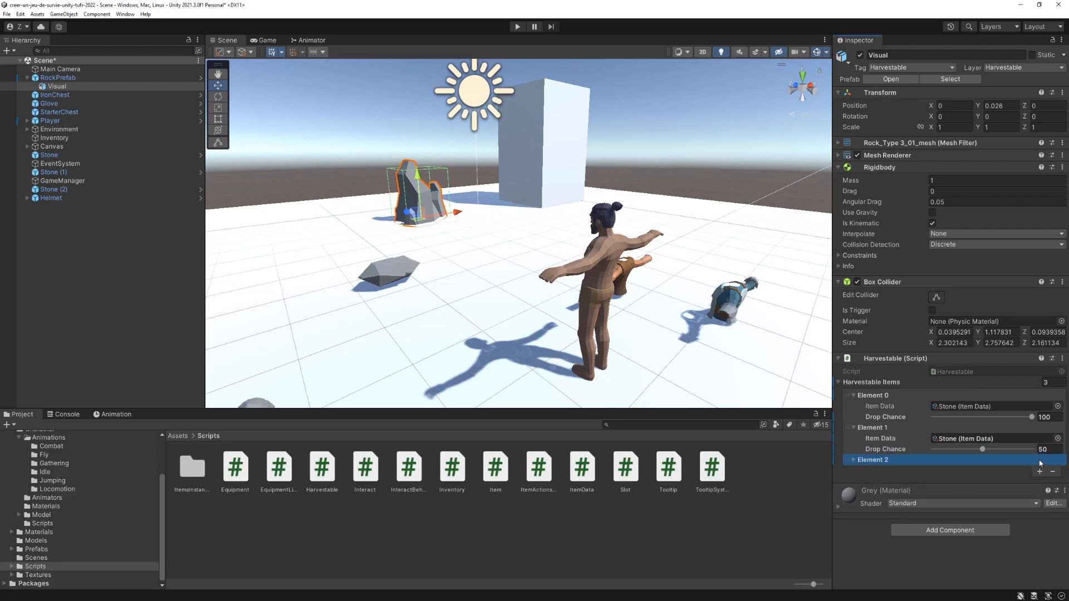
pyautogui.click(853, 460)
pyautogui.click(1043, 481)
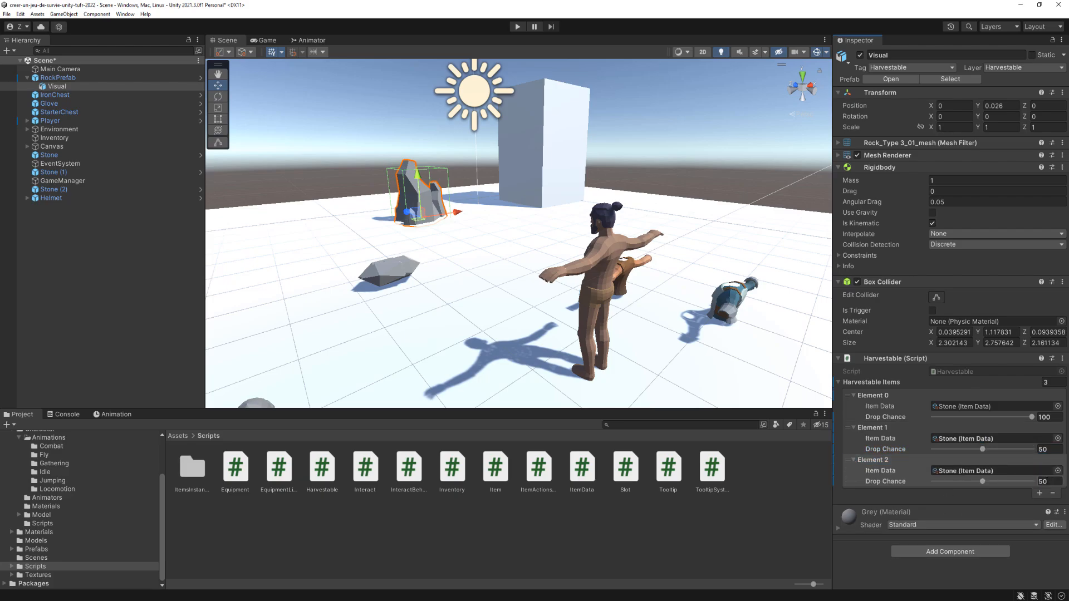
pyautogui.write('15')
pyautogui.scroll(-3, 479, 331)
# Run the game, examine the logged exception and the object it comes from, and stop the game.
pyautogui.click(517, 26)
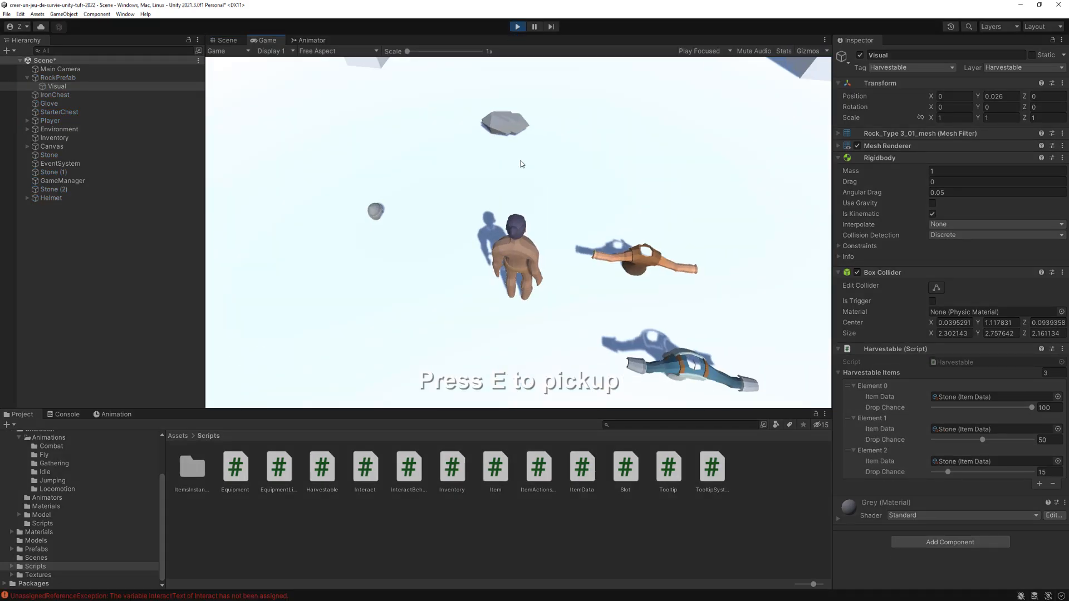
pyautogui.click(60, 415)
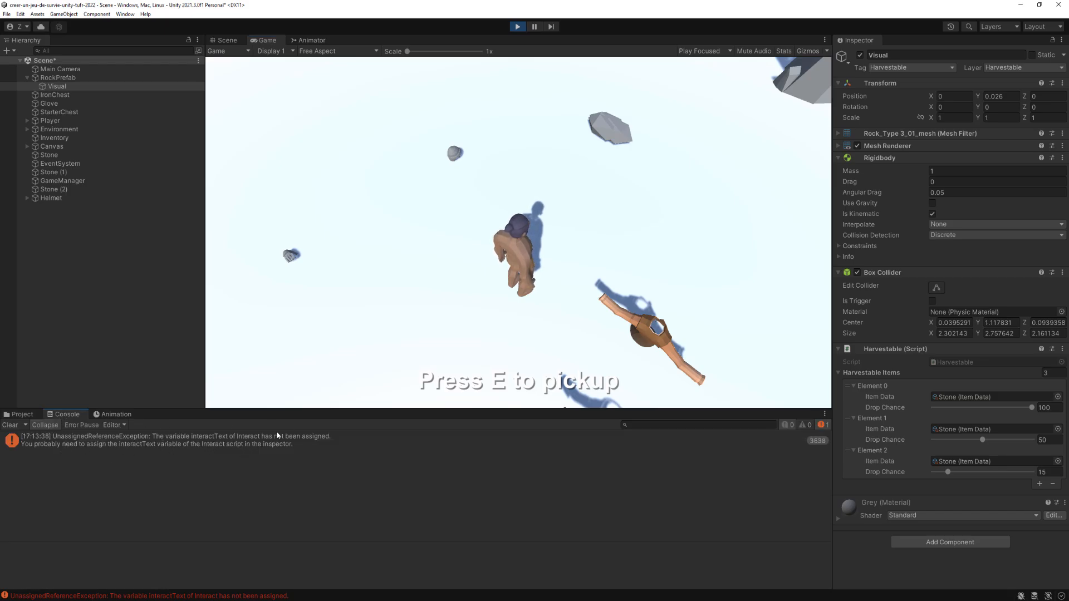
pyautogui.click(220, 440)
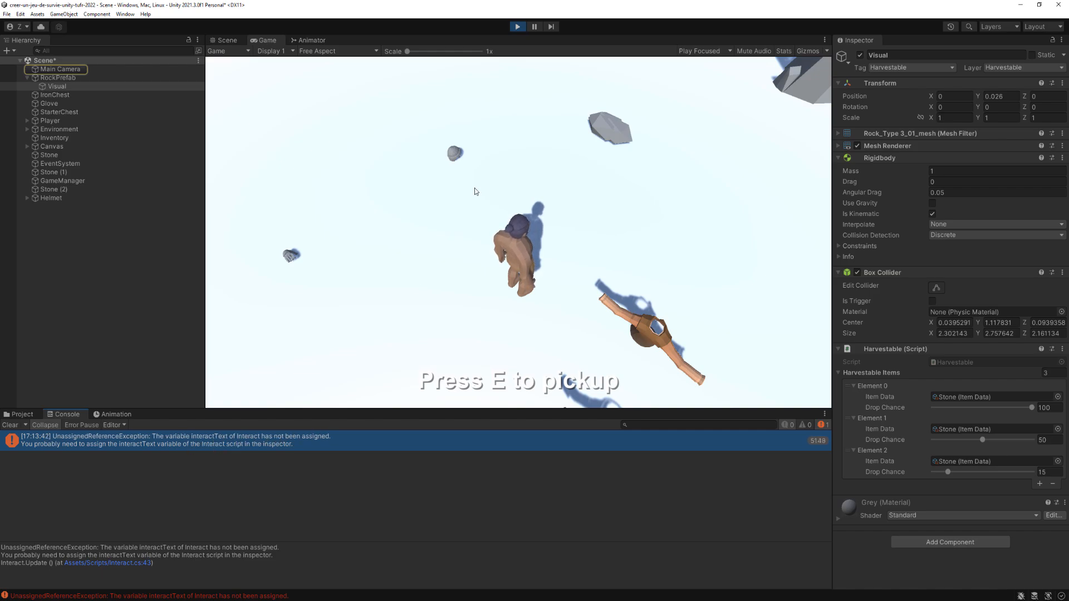
pyautogui.click(517, 26)
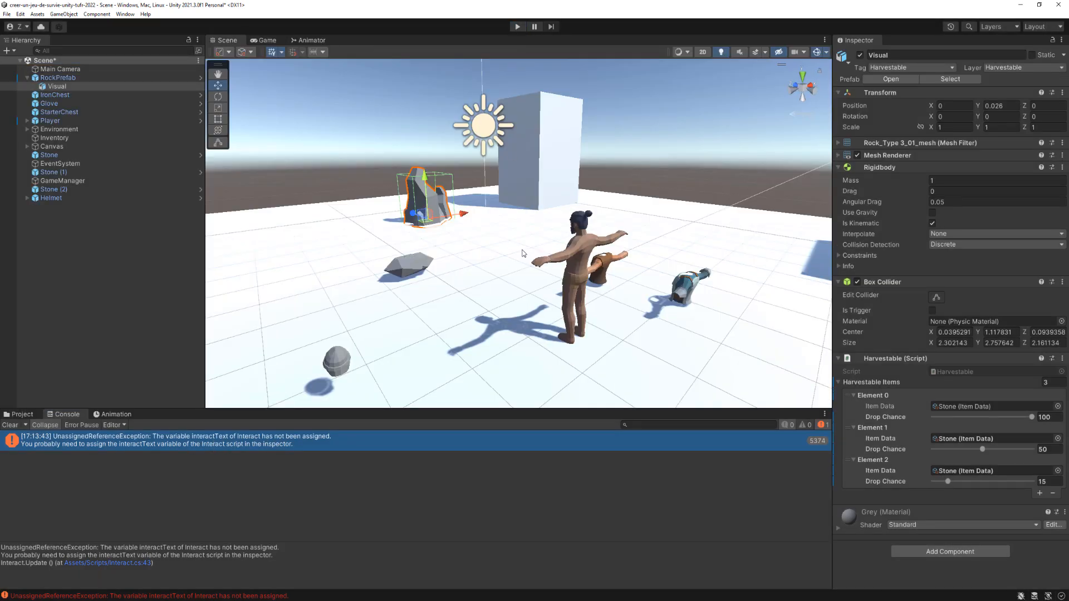
# Assign the scene's InteractText object to the Interact Text field of the Main Camera's Interact script.
pyautogui.click(53, 70)
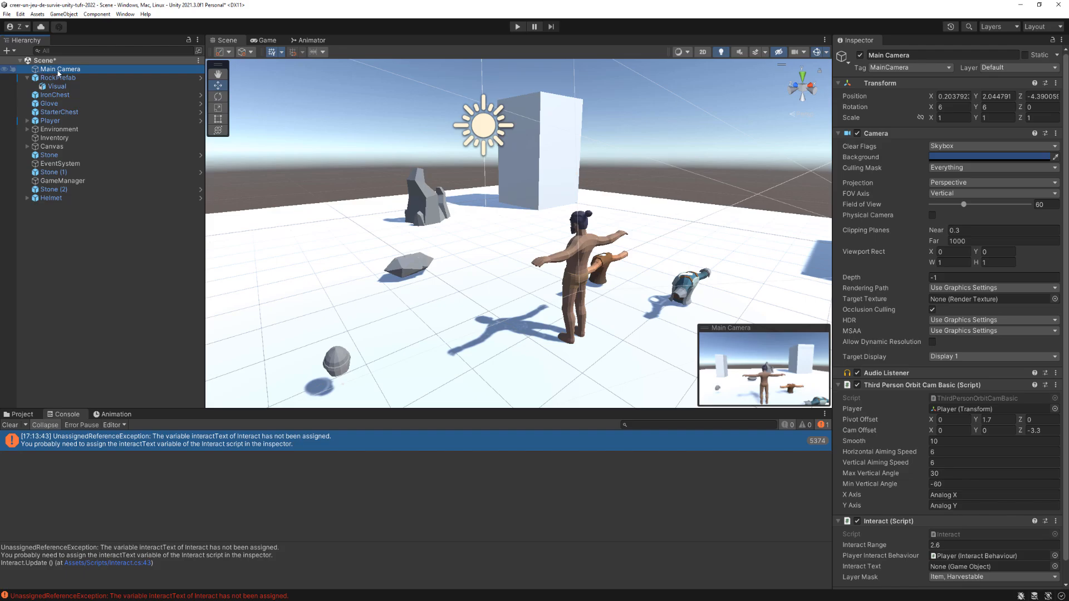
pyautogui.scroll(-2, 876, 419)
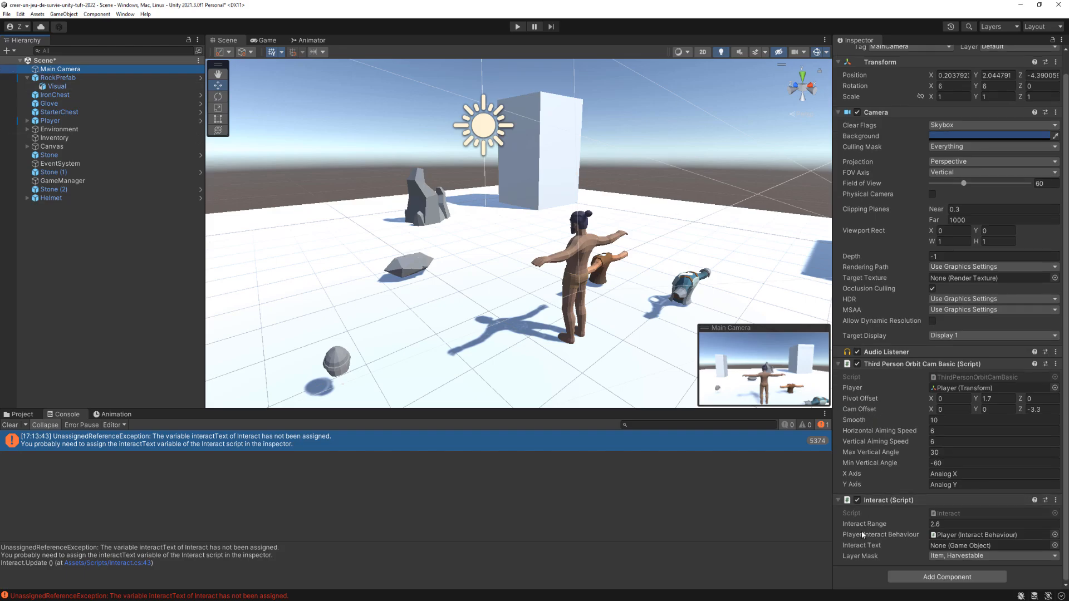
pyautogui.click(883, 546)
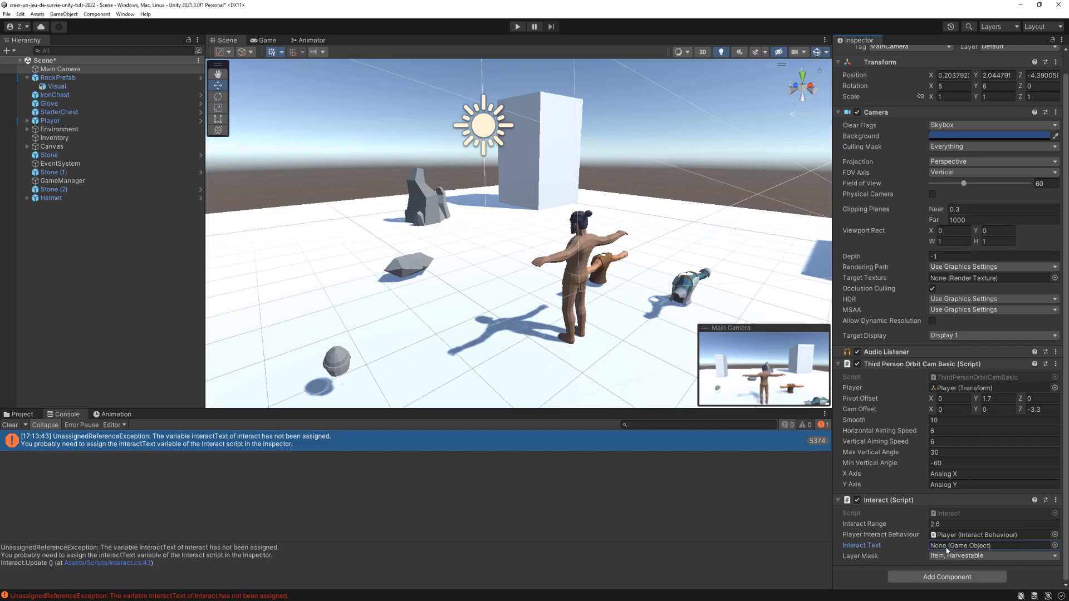
pyautogui.click(1055, 545)
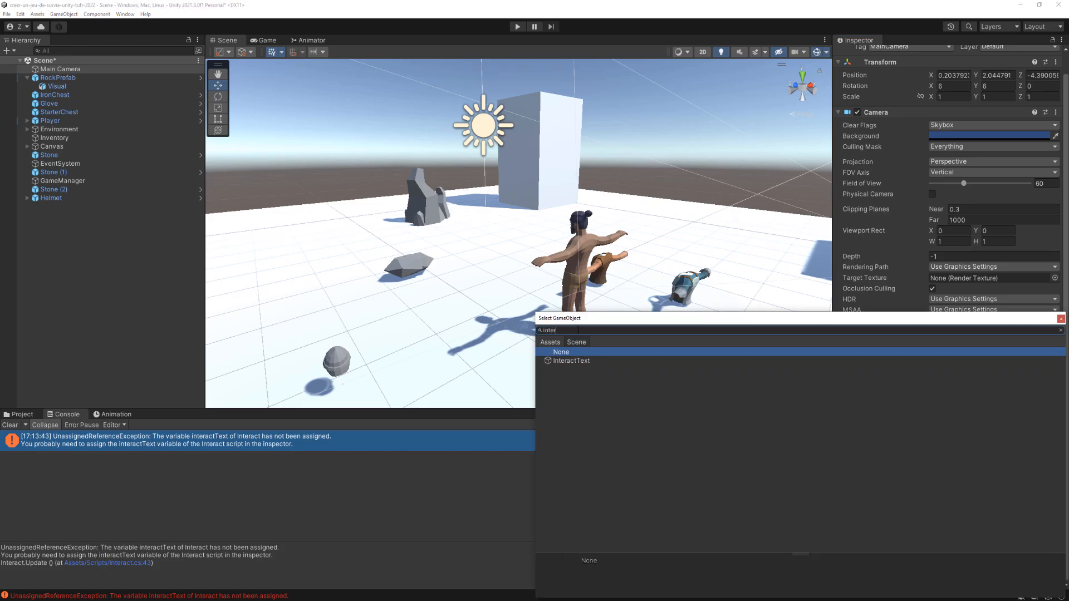
pyautogui.click(570, 361)
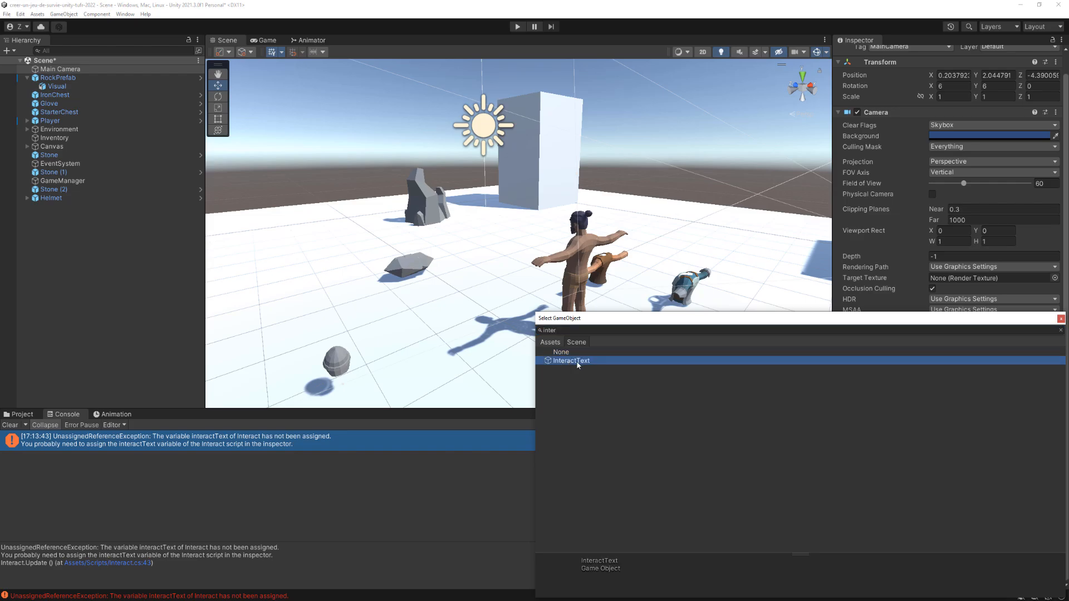
pyautogui.doubleClick(572, 362)
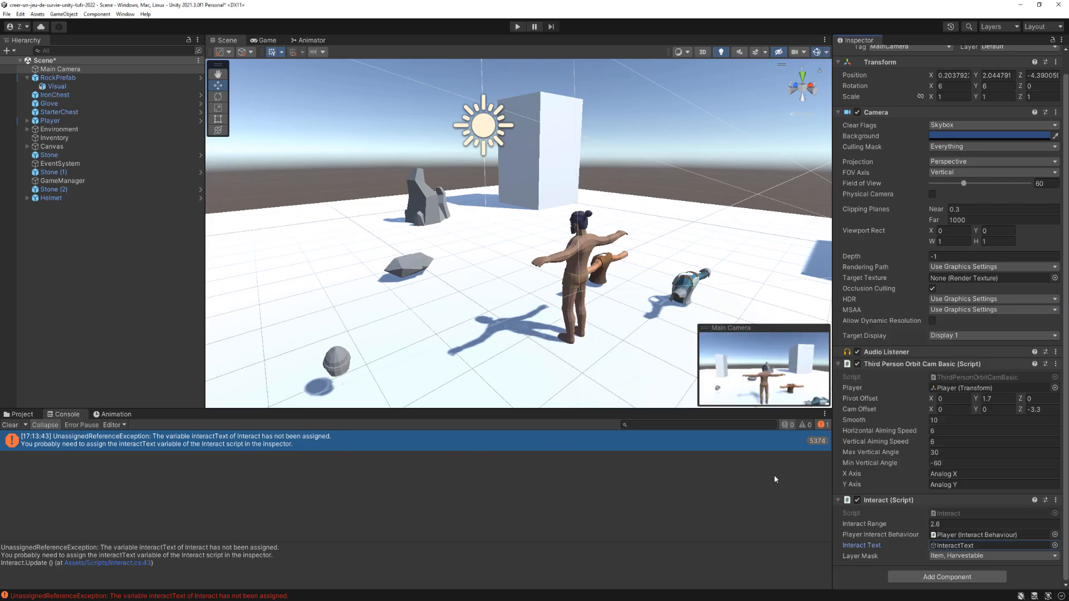
pyautogui.click(949, 547)
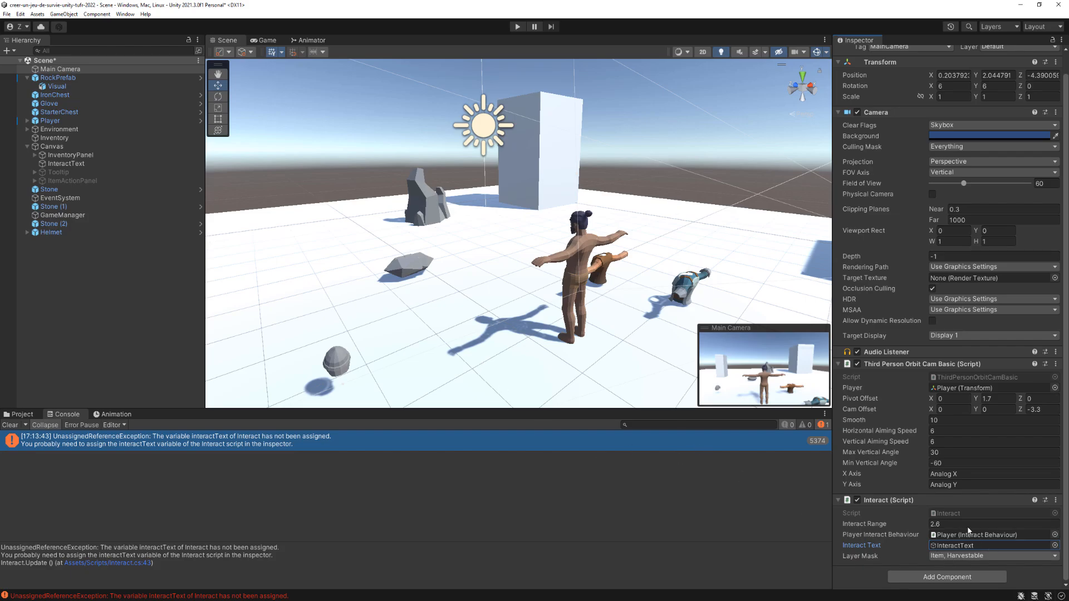
# Run the game, walk the character to the rock and harvest it.
pyautogui.click(517, 27)
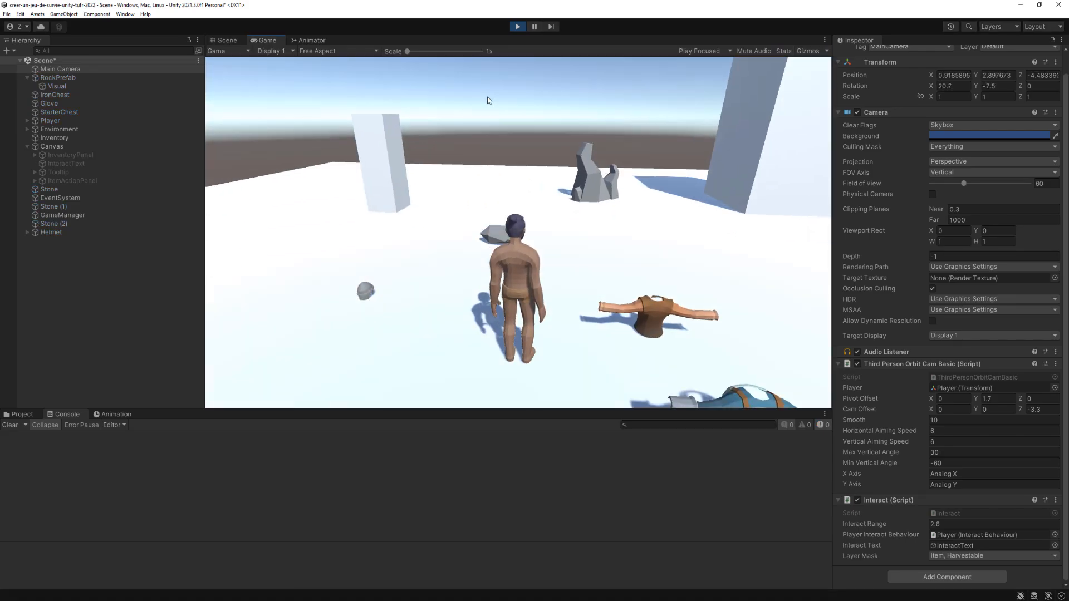
pyautogui.press('w')
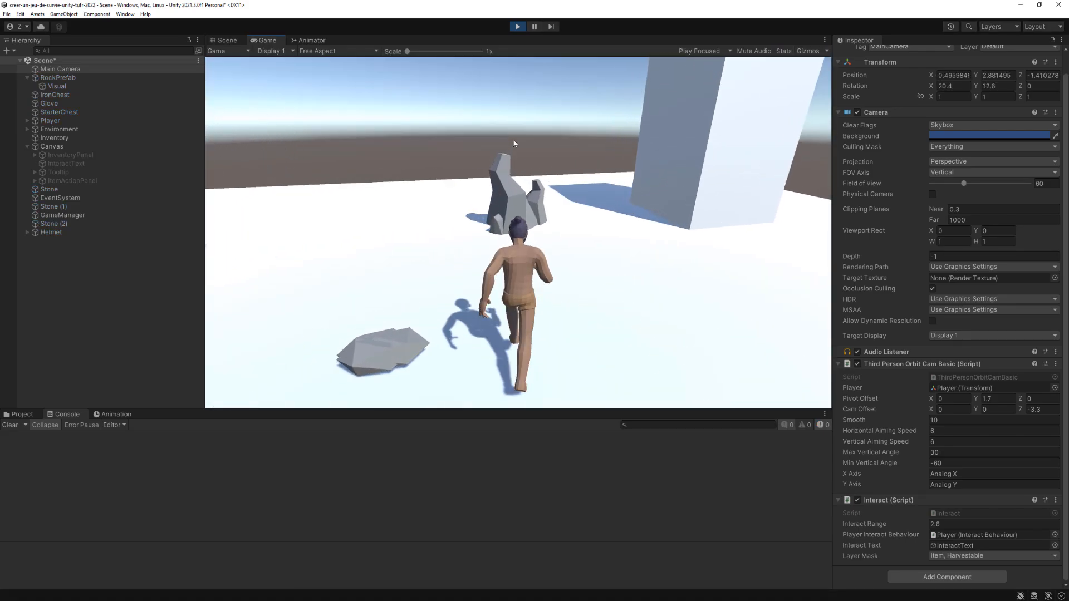
pyautogui.press('w')
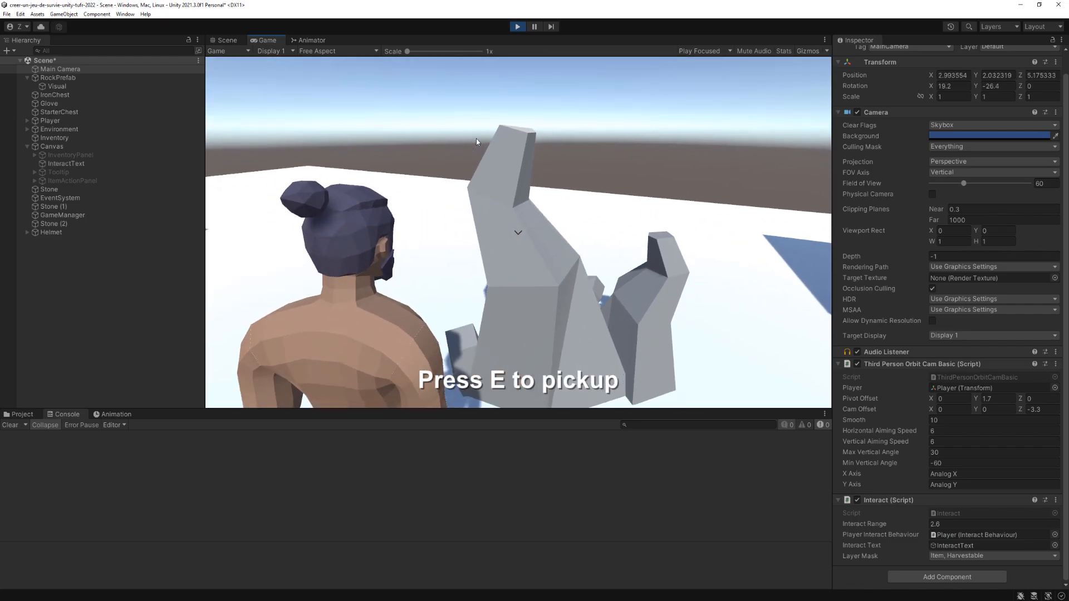
pyautogui.press('e')
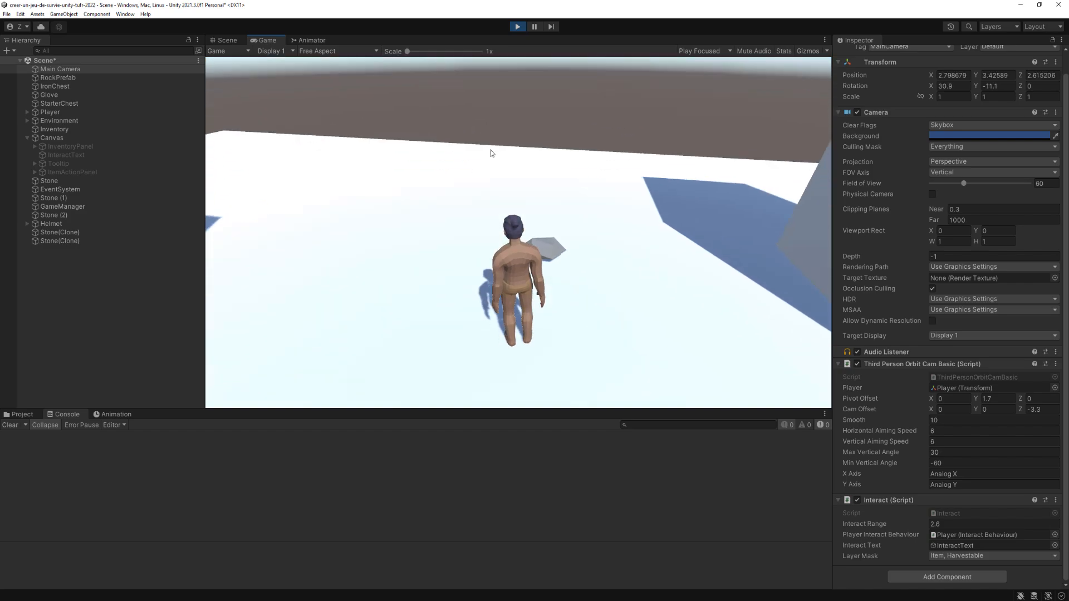
# Pick up the stones dropped by the rock, check them in the inventory and stop the game.
pyautogui.press('w')
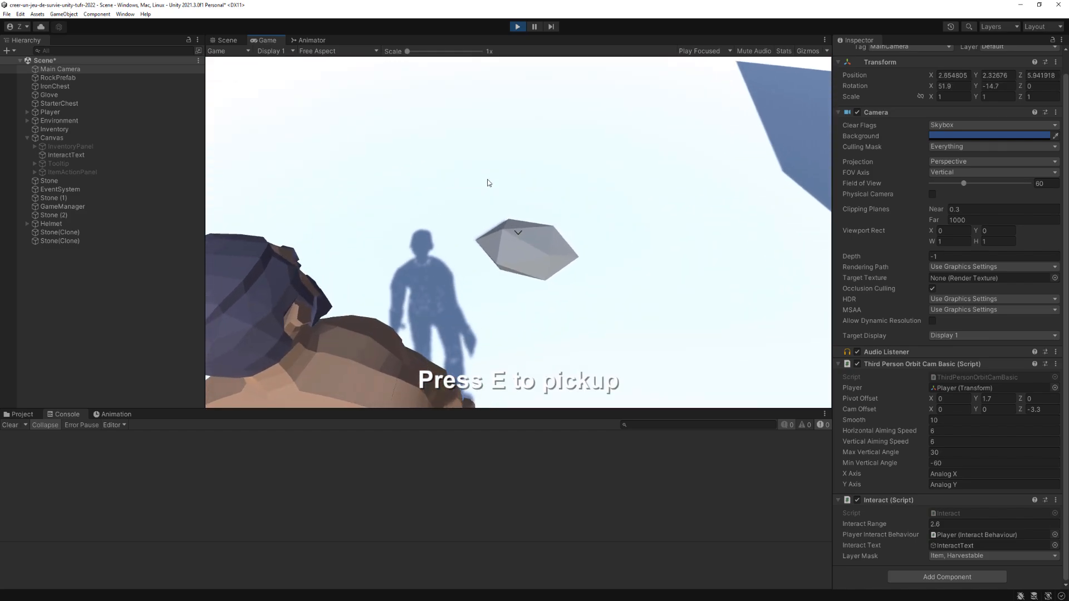
pyautogui.press('e')
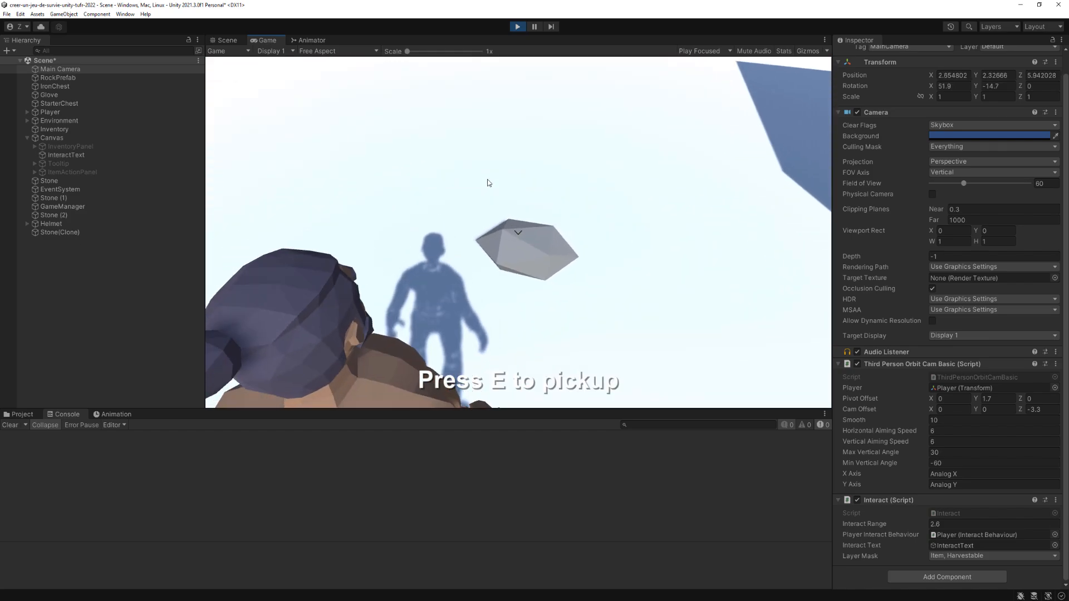
pyautogui.press('e')
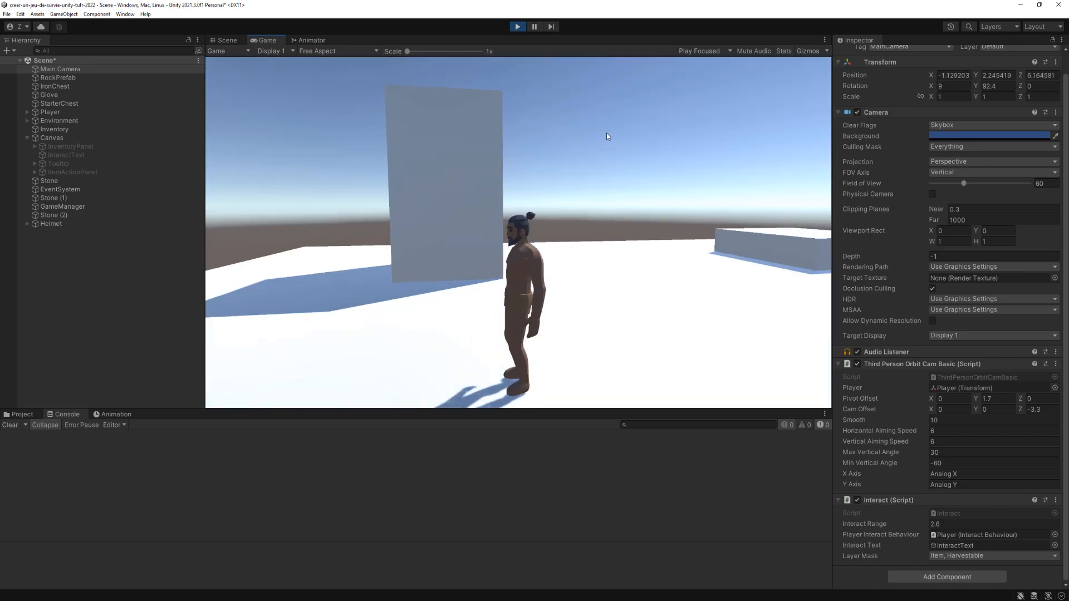
pyautogui.press('i')
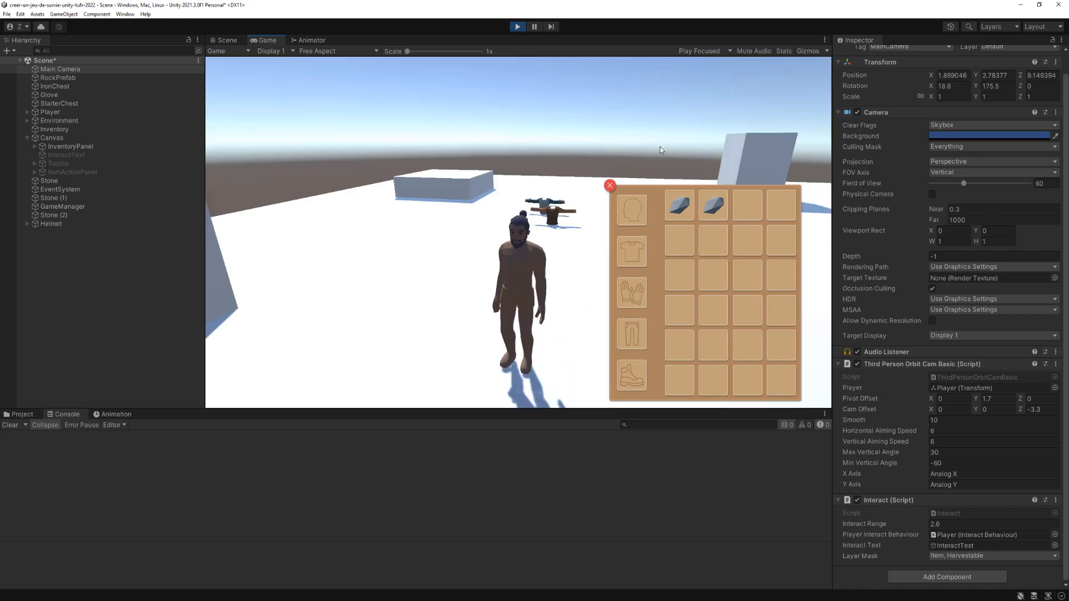
pyautogui.click(518, 27)
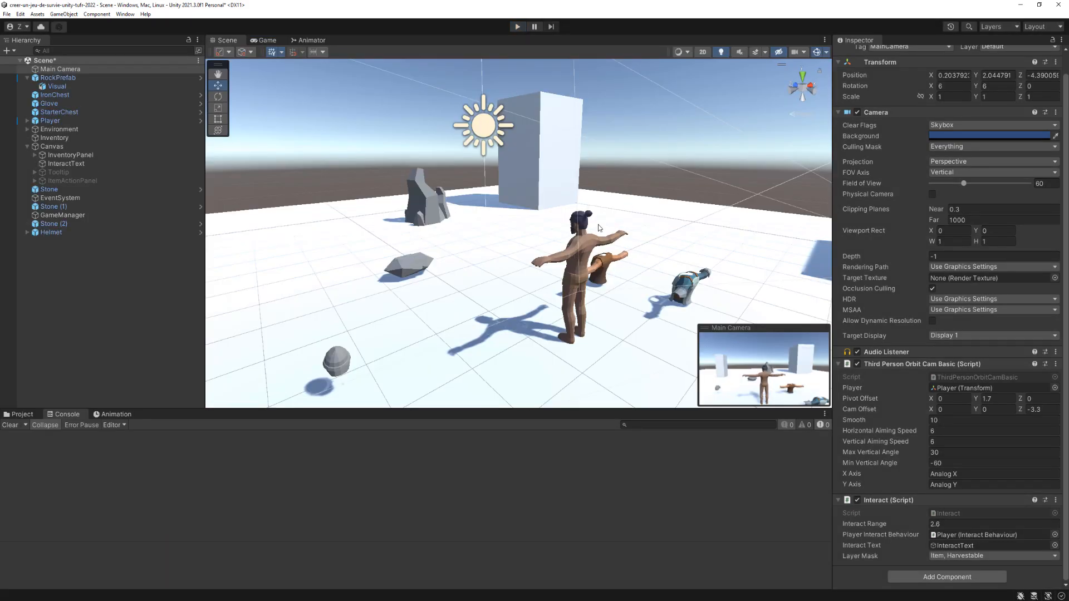
pyautogui.moveTo(625, 244); pyautogui.dragTo(504, 252, button='right')
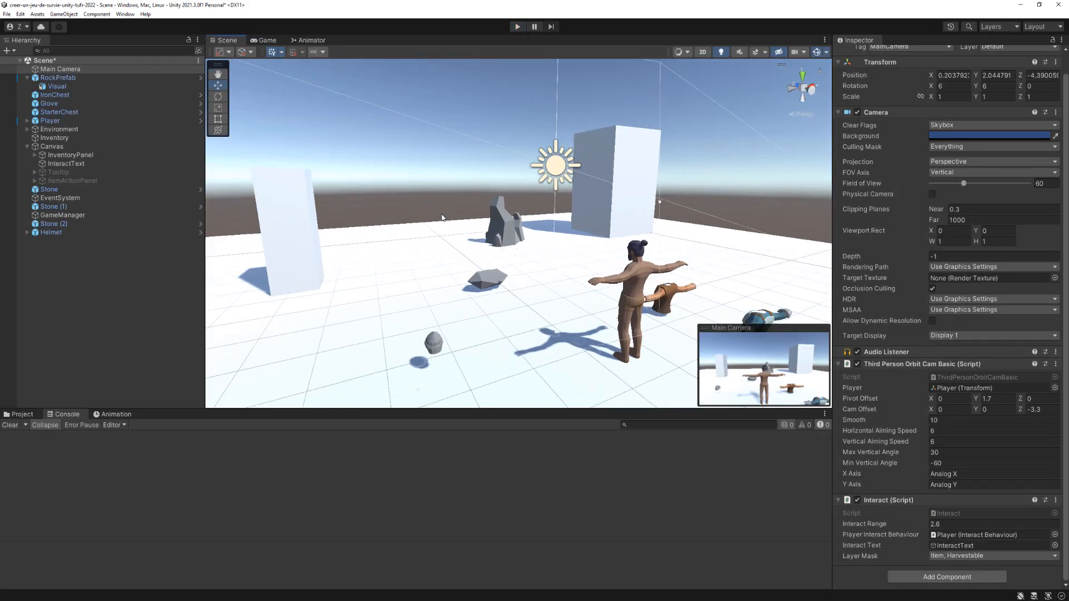
pyautogui.scroll(3, 507, 222)
pyautogui.scroll(4, 507, 222)
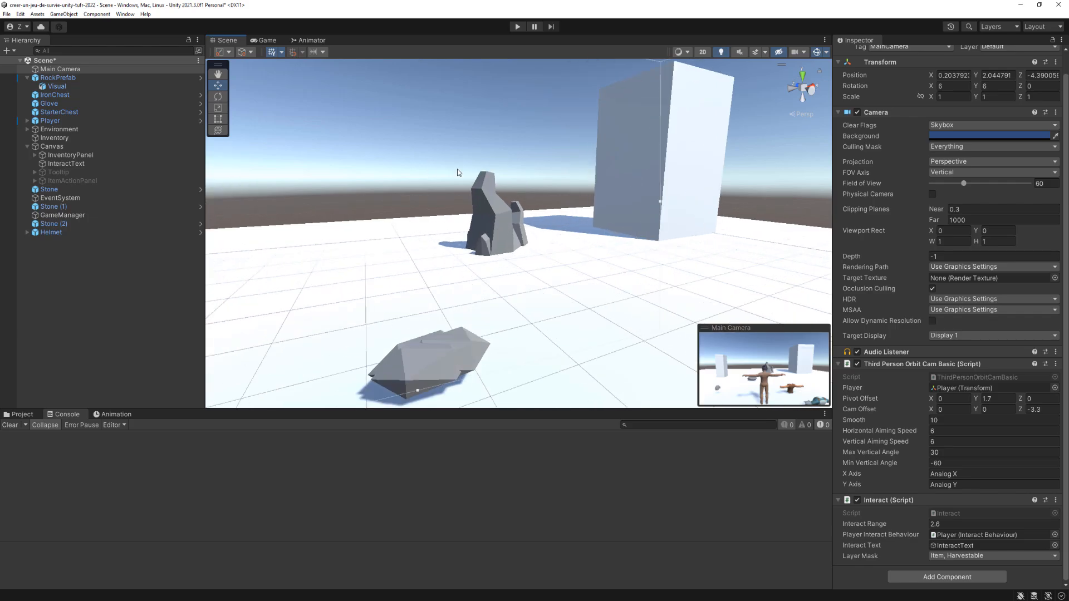
pyautogui.scroll(-2, 524, 256)
pyautogui.moveTo(552, 264); pyautogui.dragTo(607, 284, button='right')
pyautogui.scroll(-3, 585, 289)
pyautogui.scroll(-3, 586, 268)
pyautogui.moveTo(582, 260); pyautogui.dragTo(517, 236, button='middle')
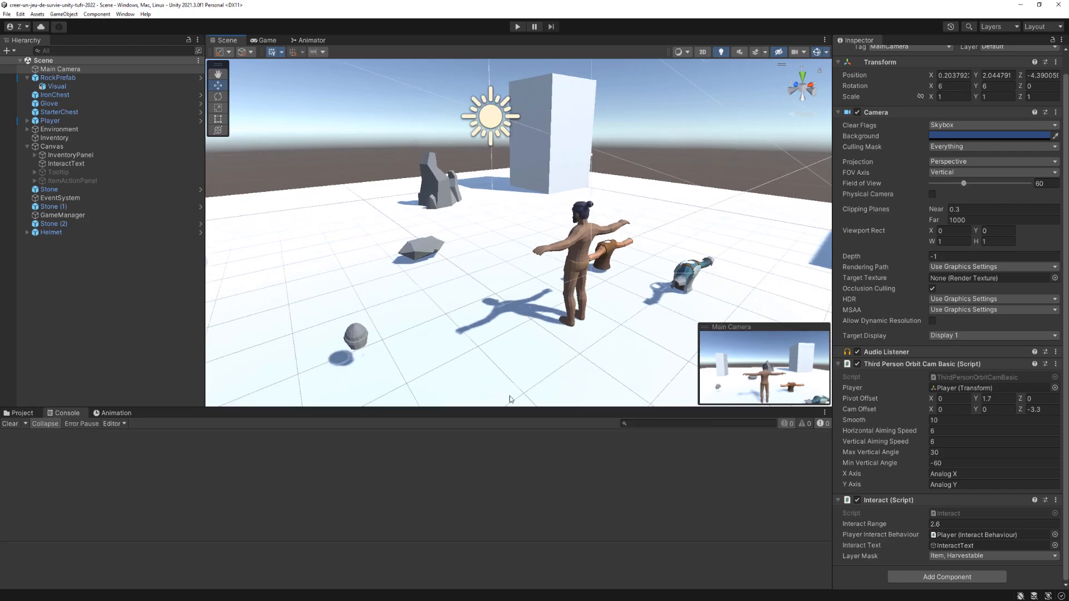
pyautogui.moveTo(504, 408); pyautogui.dragTo(495, 449)
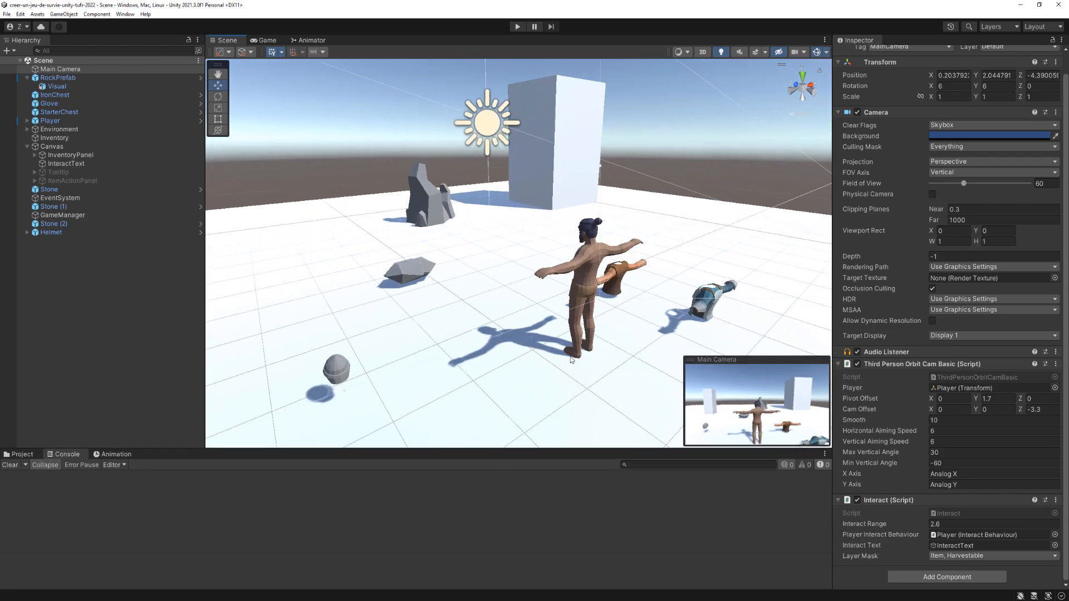
pyautogui.scroll(-3, 562, 357)
pyautogui.moveTo(520, 313); pyautogui.dragTo(465, 307, button='right')
pyautogui.scroll(4, 465, 307)
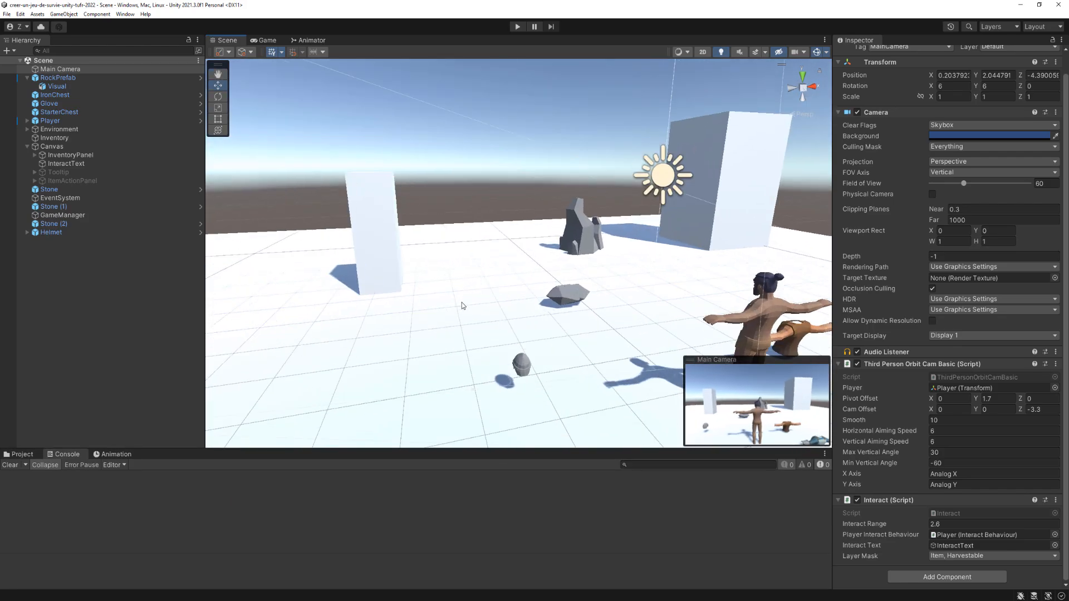
# Show the contents of the project's Prefabs folder.
pyautogui.click(21, 455)
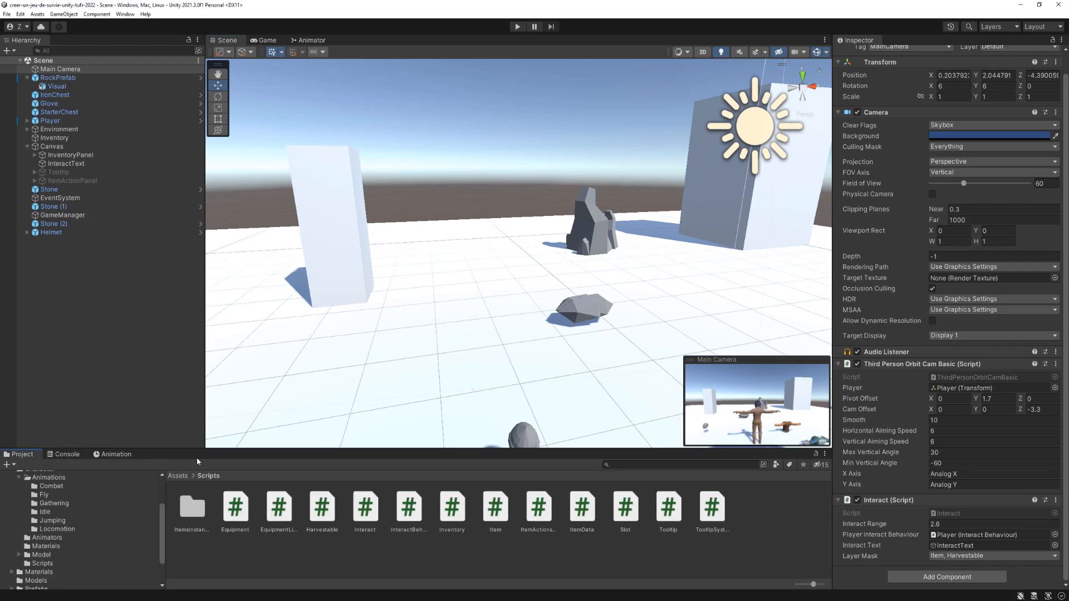
pyautogui.moveTo(33, 449); pyautogui.dragTo(36, 438)
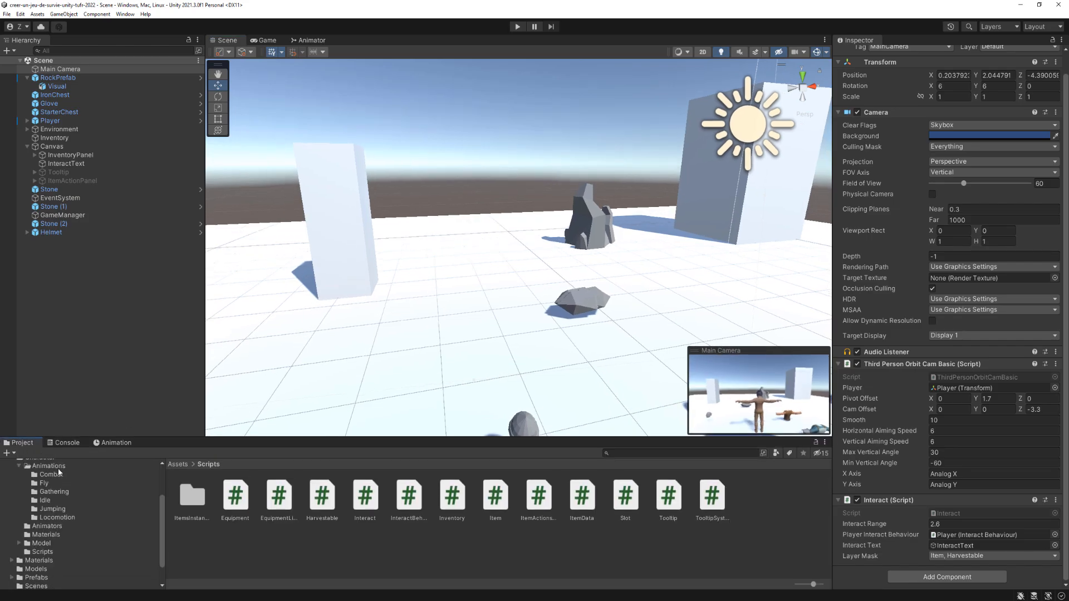
pyautogui.scroll(-2, 61, 474)
pyautogui.click(37, 549)
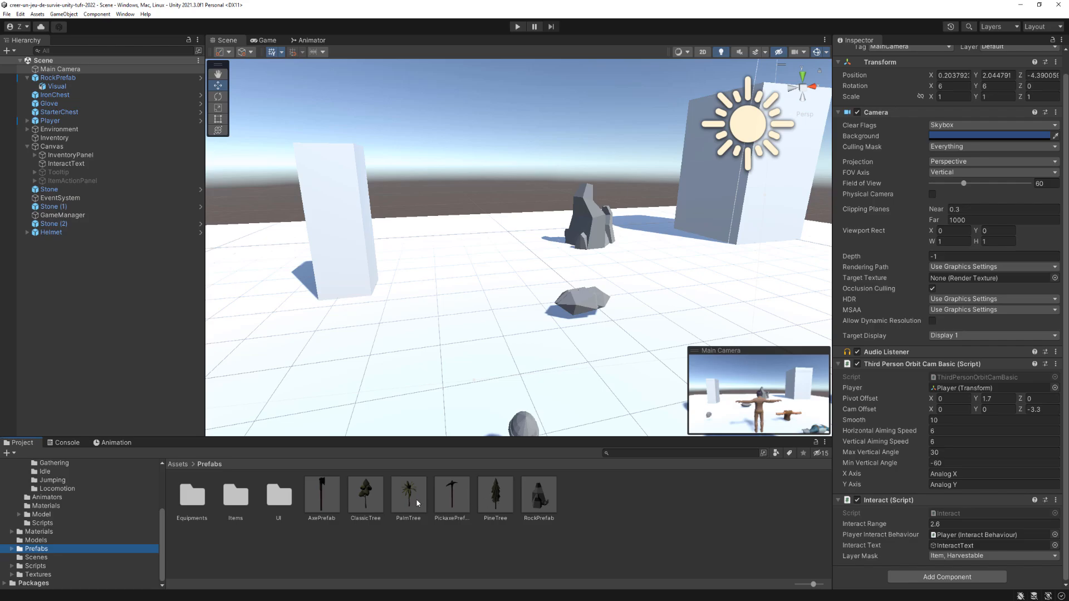
# Place an instance of the PineTree prefab in the scene, between the white pillar and the rock.
pyautogui.click(495, 496)
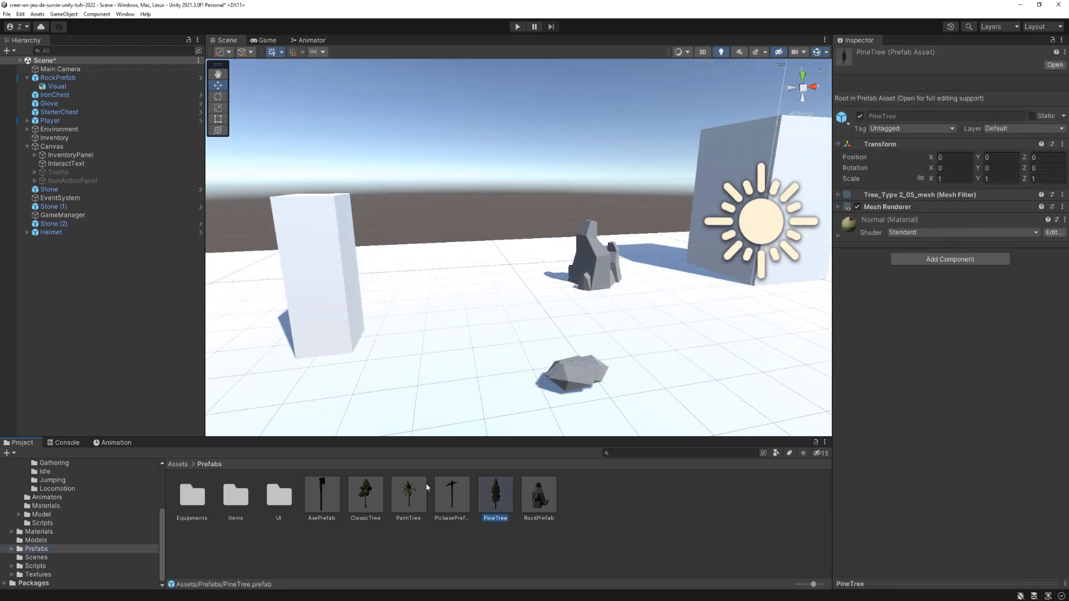
pyautogui.moveTo(495, 501); pyautogui.dragTo(489, 295)
pyautogui.press('f')
pyautogui.moveTo(529, 235); pyautogui.dragTo(513, 276, button='right')
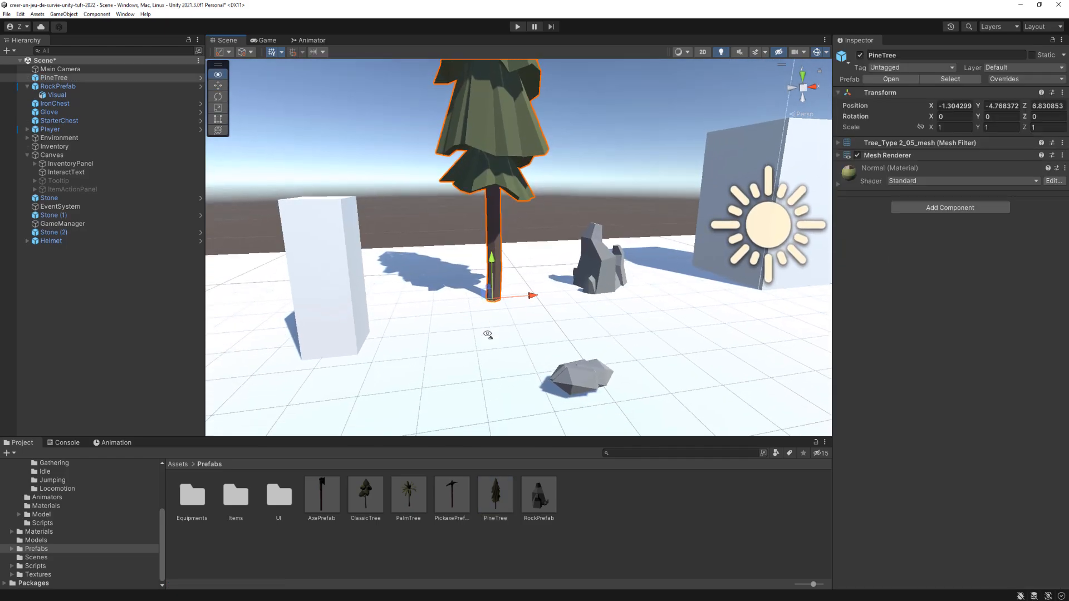
pyautogui.scroll(-3, 478, 301)
pyautogui.scroll(2, 476, 301)
pyautogui.moveTo(408, 493); pyautogui.dragTo(494, 391)
pyautogui.moveTo(365, 493); pyautogui.dragTo(623, 379)
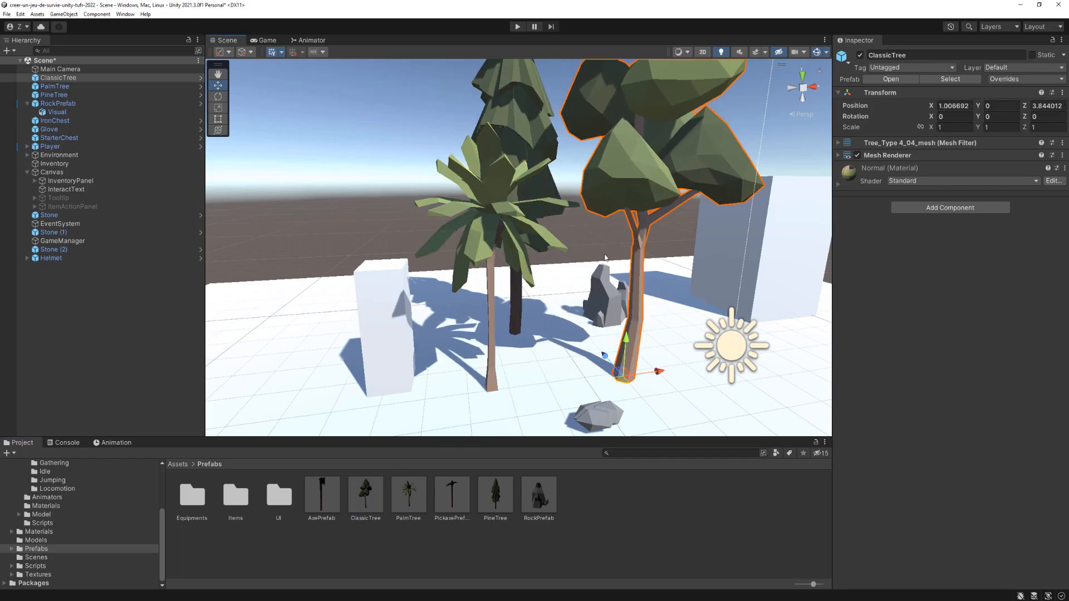
pyautogui.hotkey('ctrl', 'z')
pyautogui.hotkey('ctrl', 'z')
# Move PineTree along the ground to about X -2.01, Z 7.07, away from the rock.
pyautogui.press('f')
pyautogui.moveTo(577, 252); pyautogui.dragTo(527, 274, button='right')
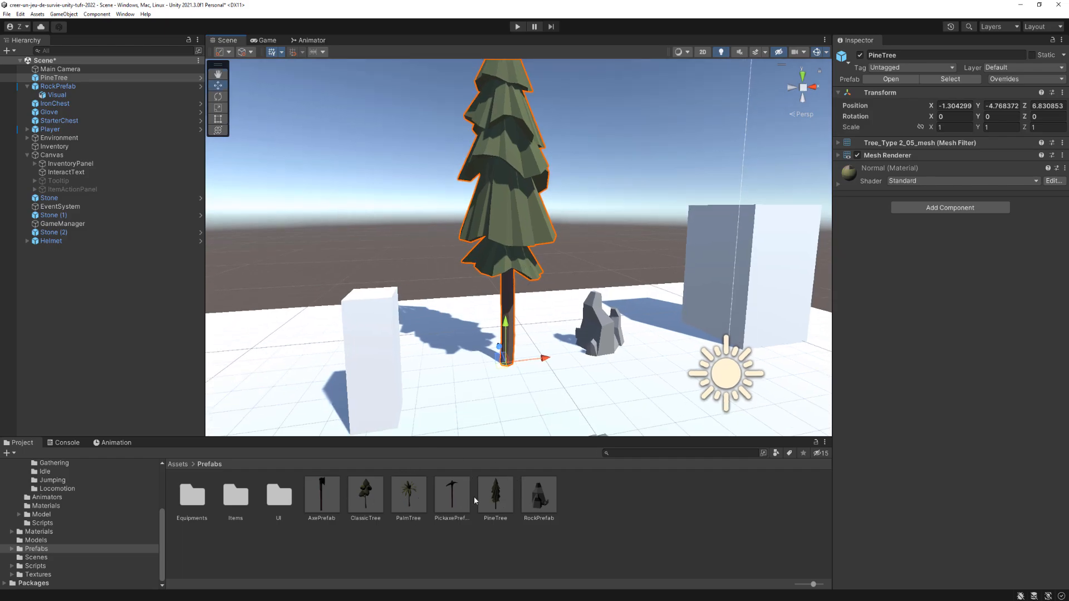
pyautogui.scroll(-5, 522, 281)
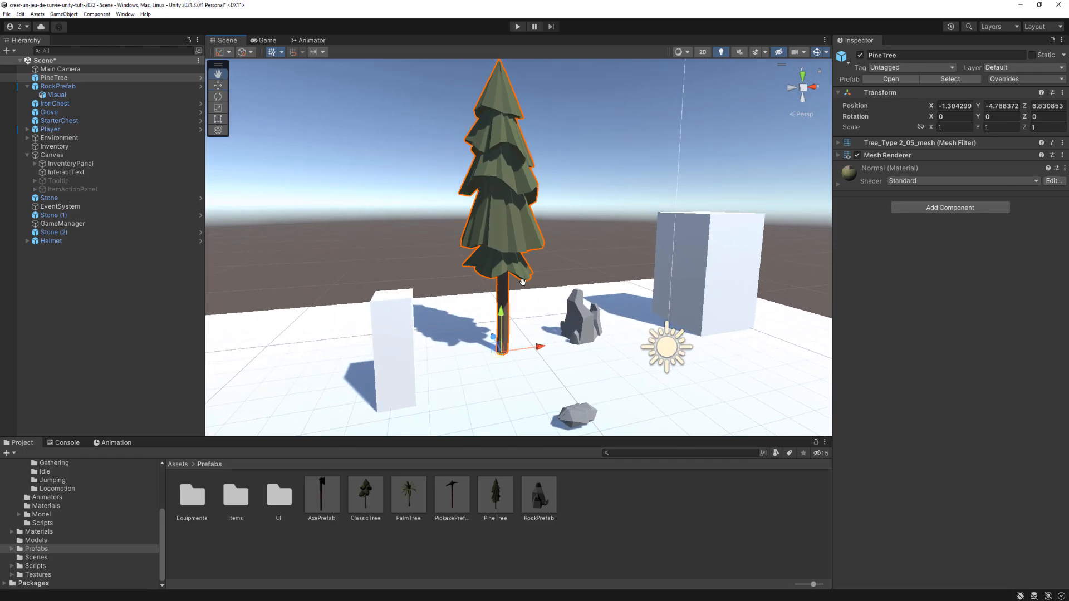
pyautogui.scroll(4, 517, 393)
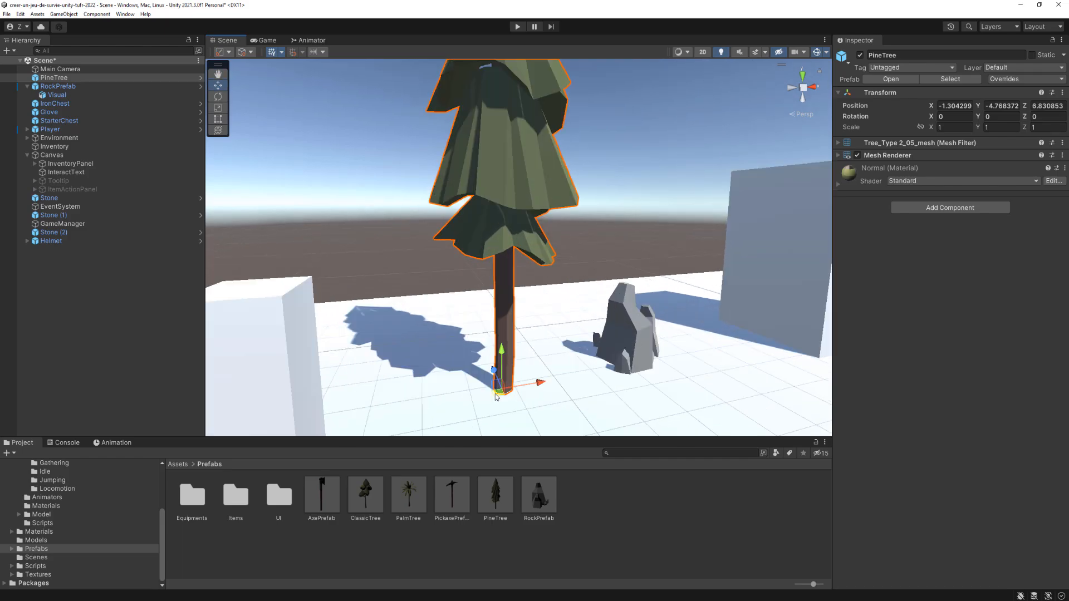
pyautogui.moveTo(496, 397); pyautogui.dragTo(466, 387)
pyautogui.moveTo(470, 367); pyautogui.dragTo(504, 290, button='right')
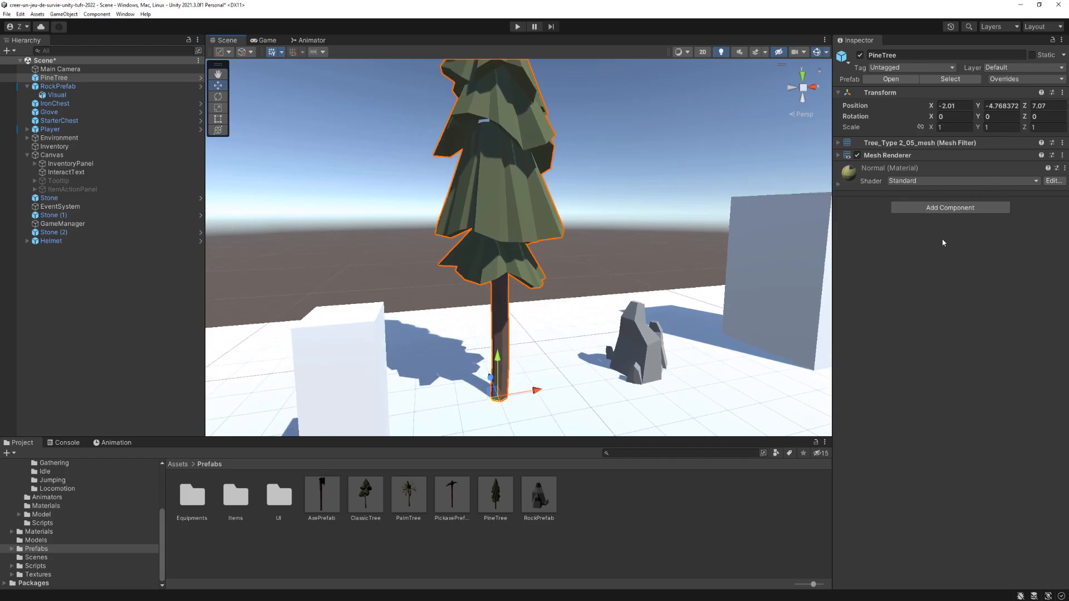
# Set PineTree's tag and layer to Harvestable and add a Capsule Collider to it.
pyautogui.click(883, 68)
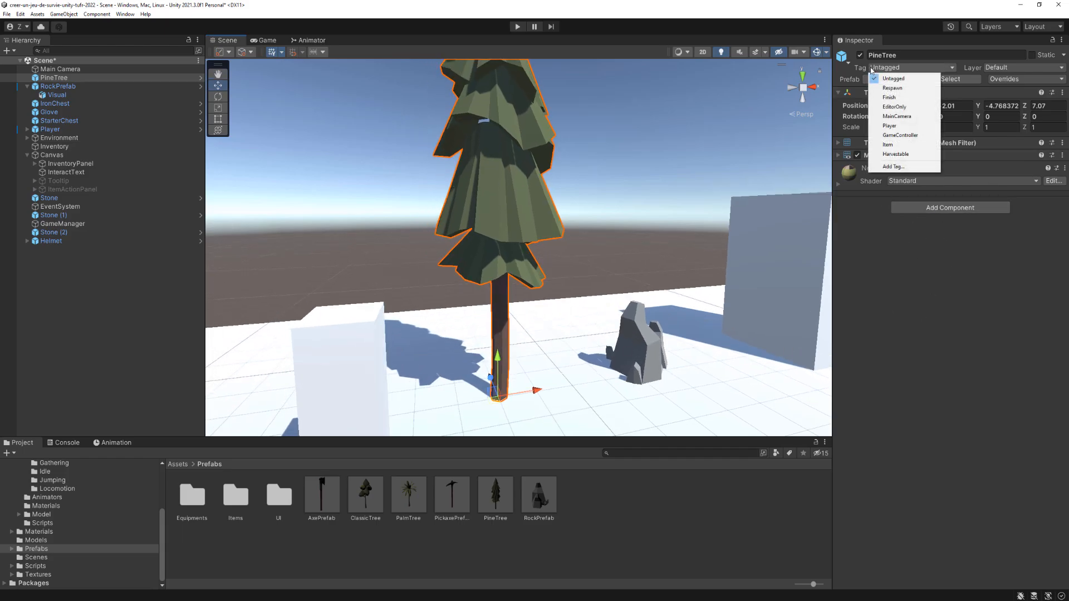
pyautogui.click(895, 153)
pyautogui.click(1002, 68)
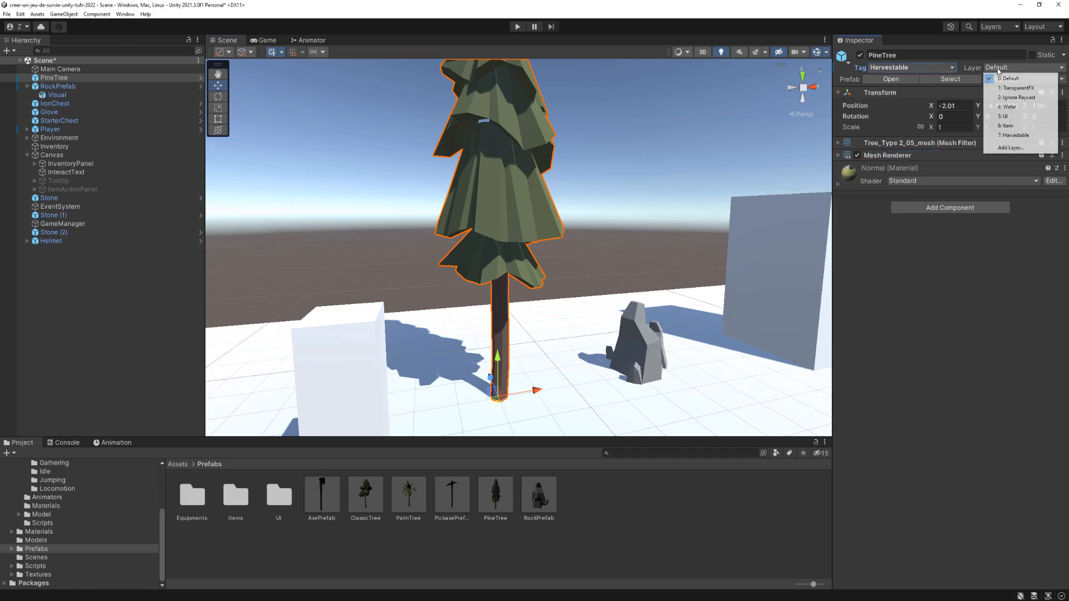
pyautogui.click(1007, 136)
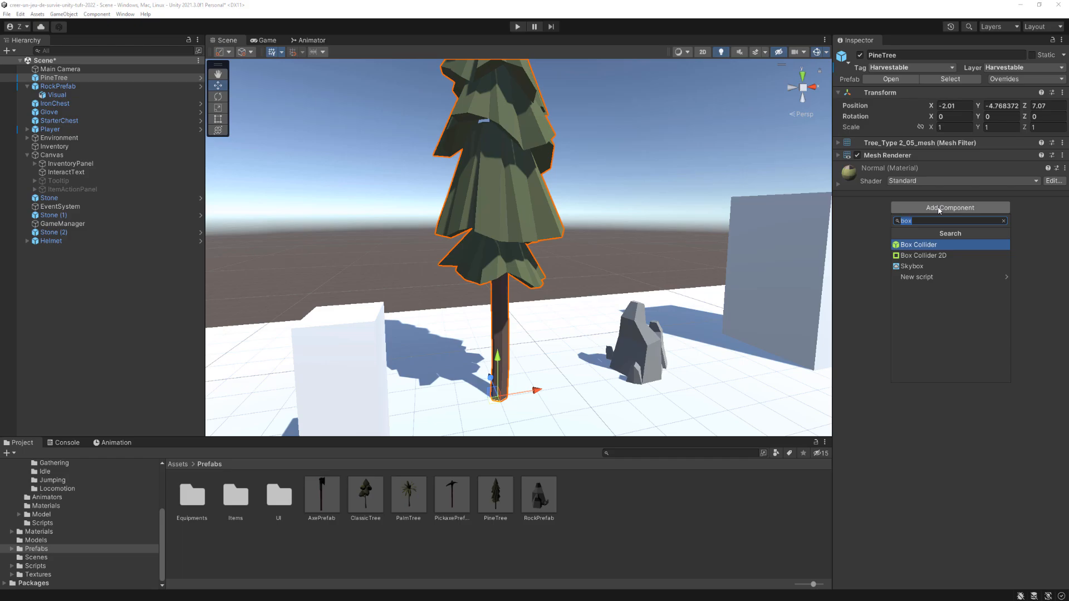
pyautogui.write('caps')
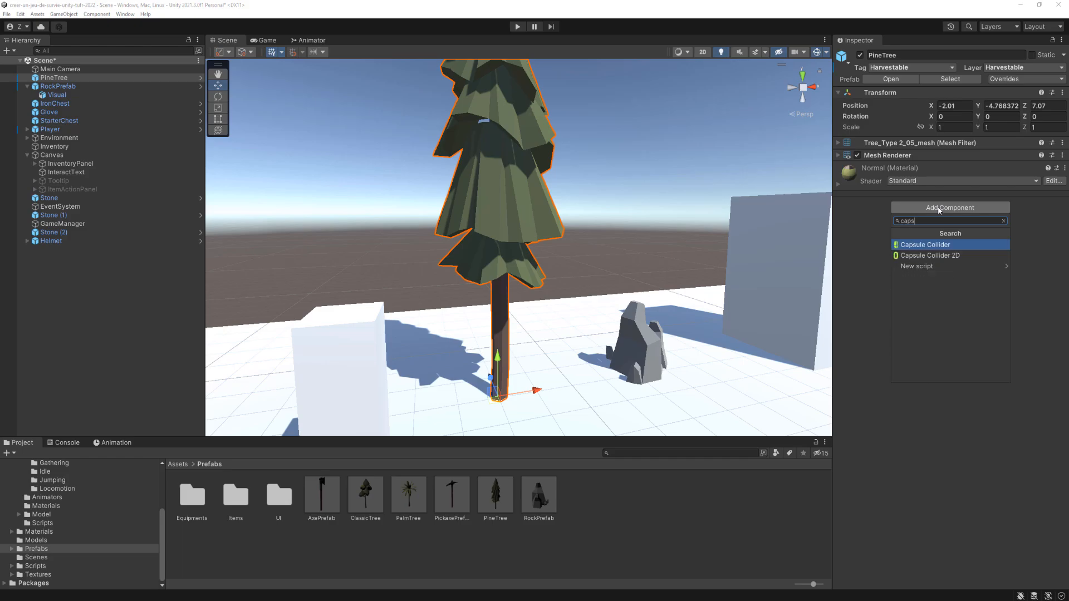
pyautogui.click(915, 248)
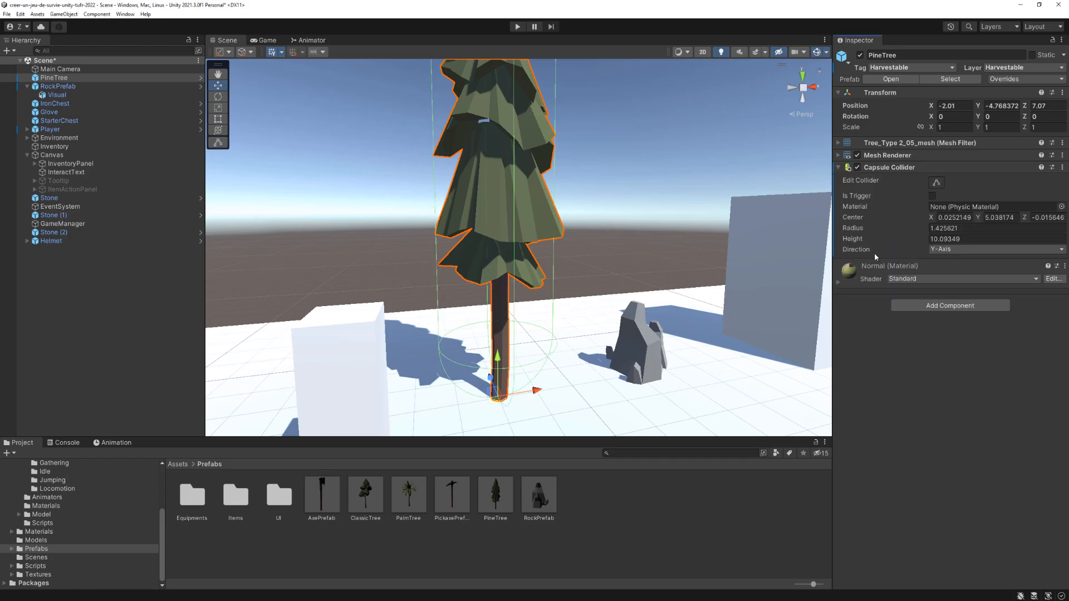
# Edit PineTree's capsule collider in the back view, raising its lower end from the ground to the base of the foliage.
pyautogui.click(802, 87)
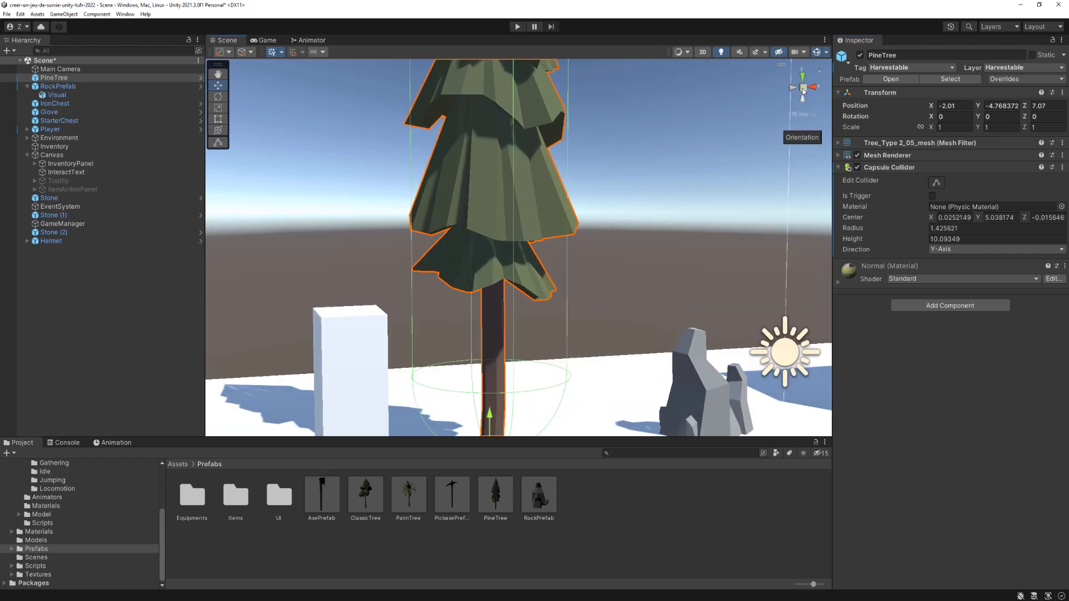
pyautogui.click(794, 88)
pyautogui.click(814, 88)
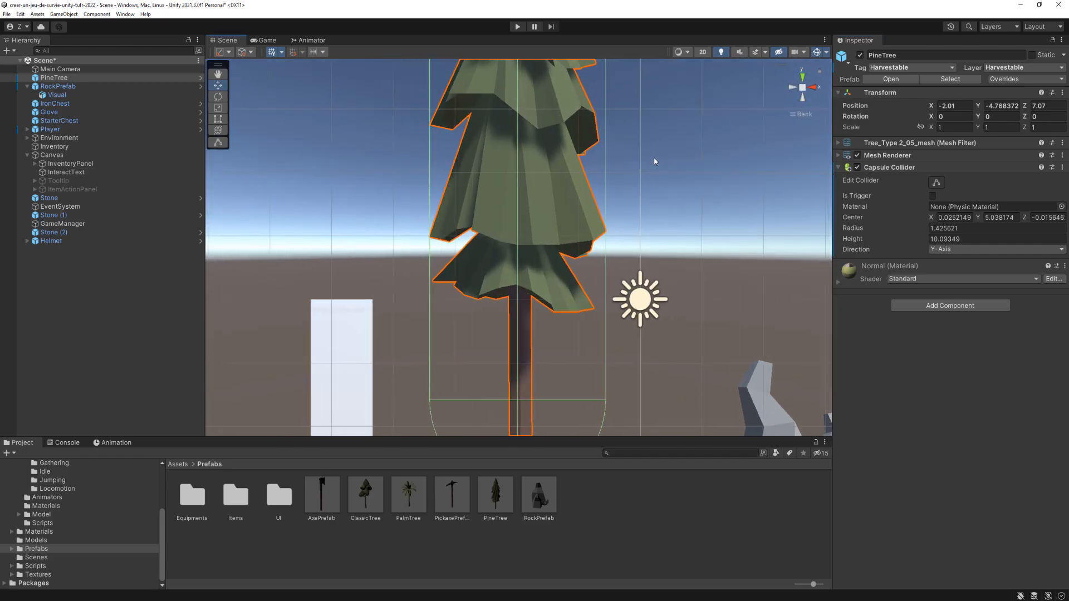
pyautogui.scroll(-5, 654, 161)
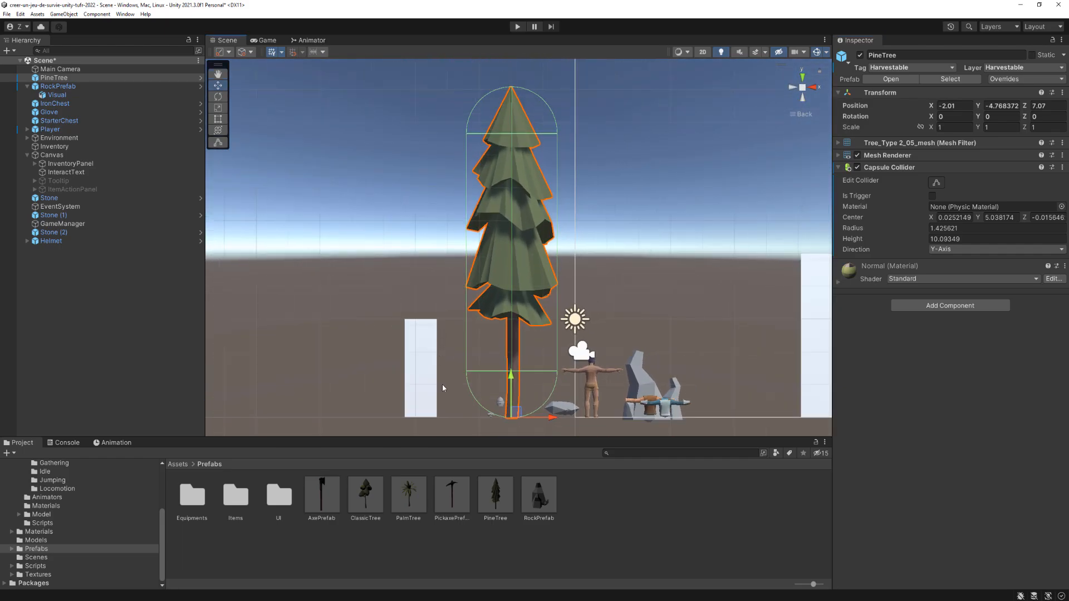
pyautogui.click(858, 182)
pyautogui.click(936, 183)
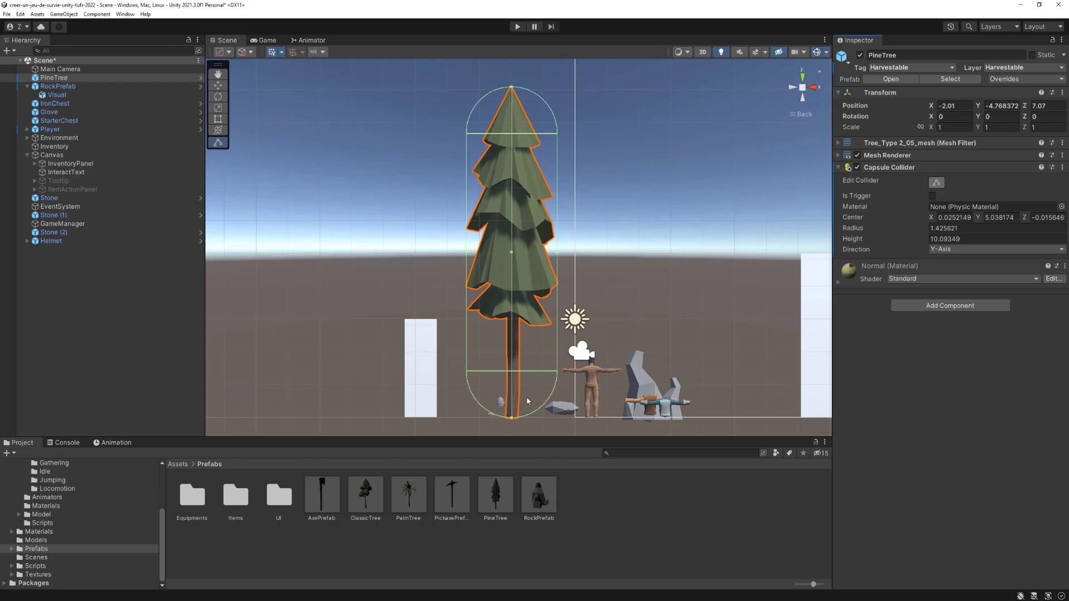
pyautogui.moveTo(512, 420); pyautogui.dragTo(514, 316)
# Lower the capsule collider's upper end below the treetop and narrow it to a radius of about 0.93 and height of about 6.53.
pyautogui.scroll(2, 524, 130)
pyautogui.moveTo(524, 130); pyautogui.dragTo(523, 136, button='middle')
pyautogui.moveTo(507, 87); pyautogui.dragTo(508, 103)
pyautogui.moveTo(454, 226); pyautogui.dragTo(474, 225)
pyautogui.moveTo(559, 228); pyautogui.dragTo(479, 233)
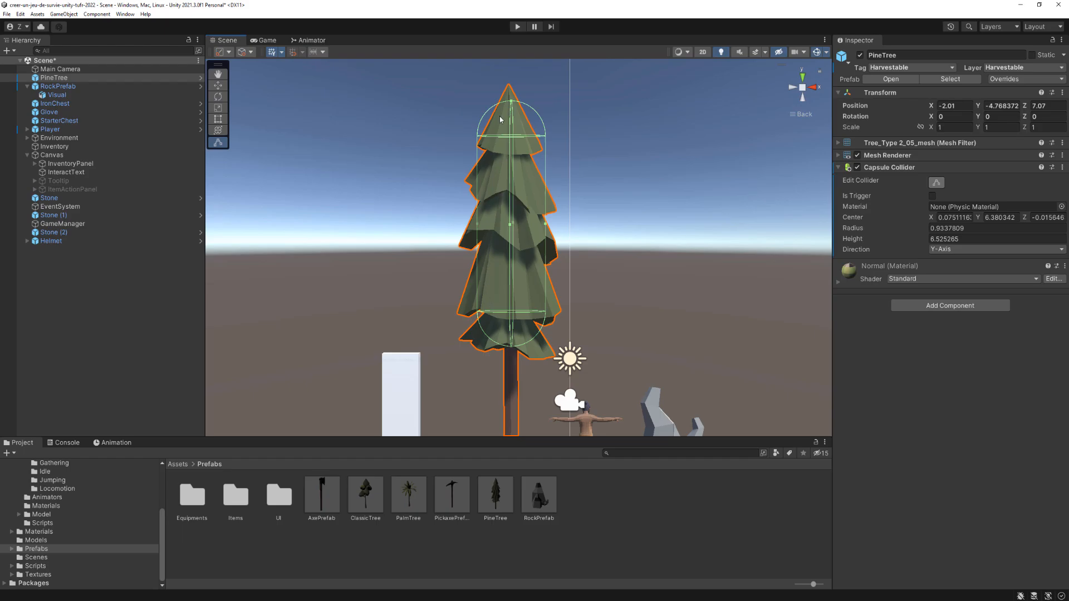
pyautogui.moveTo(554, 241); pyautogui.dragTo(562, 204, button='middle')
pyautogui.keyDown('alt'); pyautogui.moveTo(562, 204); pyautogui.dragTo(582, 257); pyautogui.keyUp('alt')
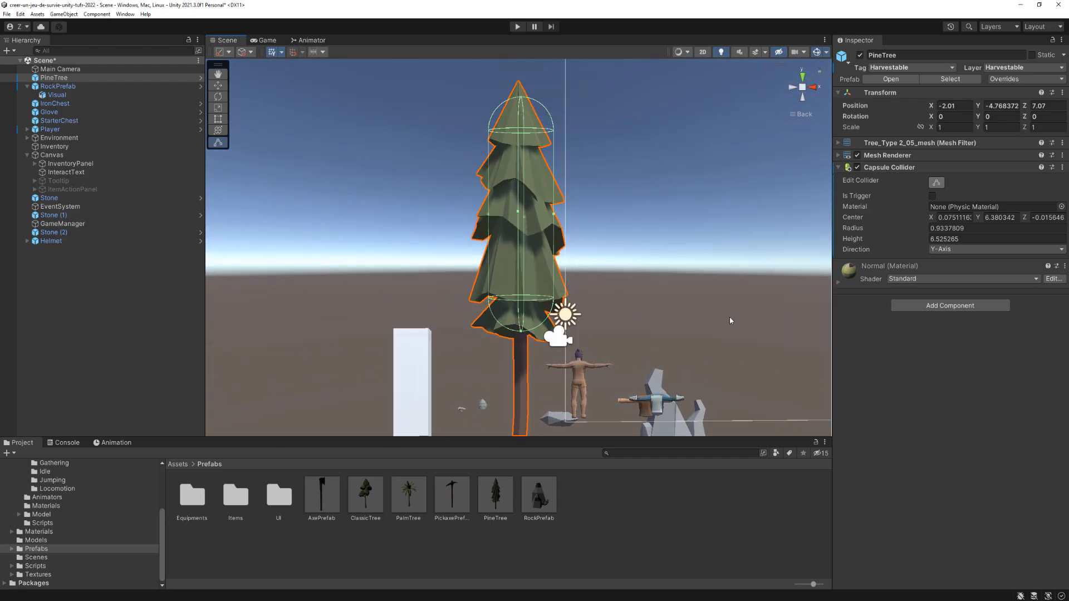
# Add a second Capsule Collider to PineTree and lower its upper end below the foliage, to a height of about 2.99.
pyautogui.click(950, 307)
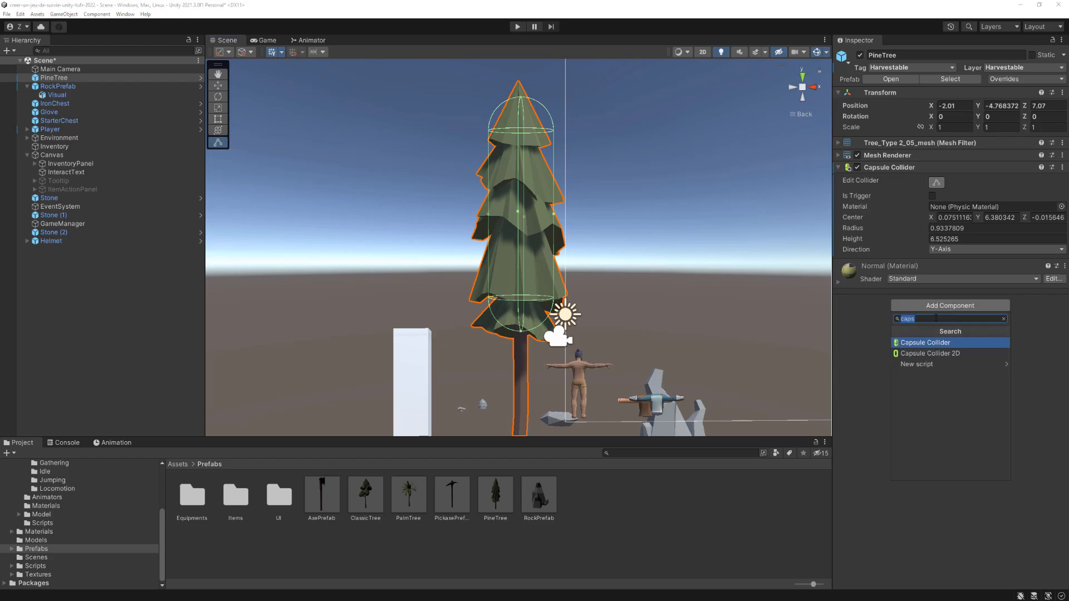
pyautogui.click(920, 344)
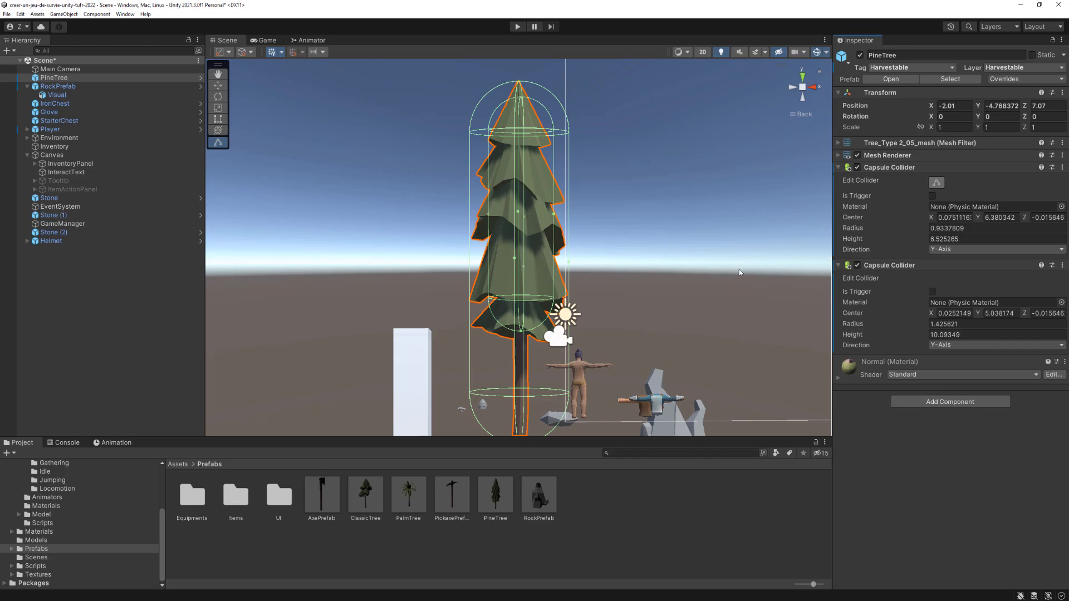
pyautogui.keyDown('alt'); pyautogui.moveTo(592, 171); pyautogui.dragTo(595, 175); pyautogui.keyUp('alt')
pyautogui.moveTo(520, 80); pyautogui.dragTo(520, 332)
pyautogui.moveTo(520, 332); pyautogui.dragTo(570, 184, button='middle')
pyautogui.scroll(4, 570, 185)
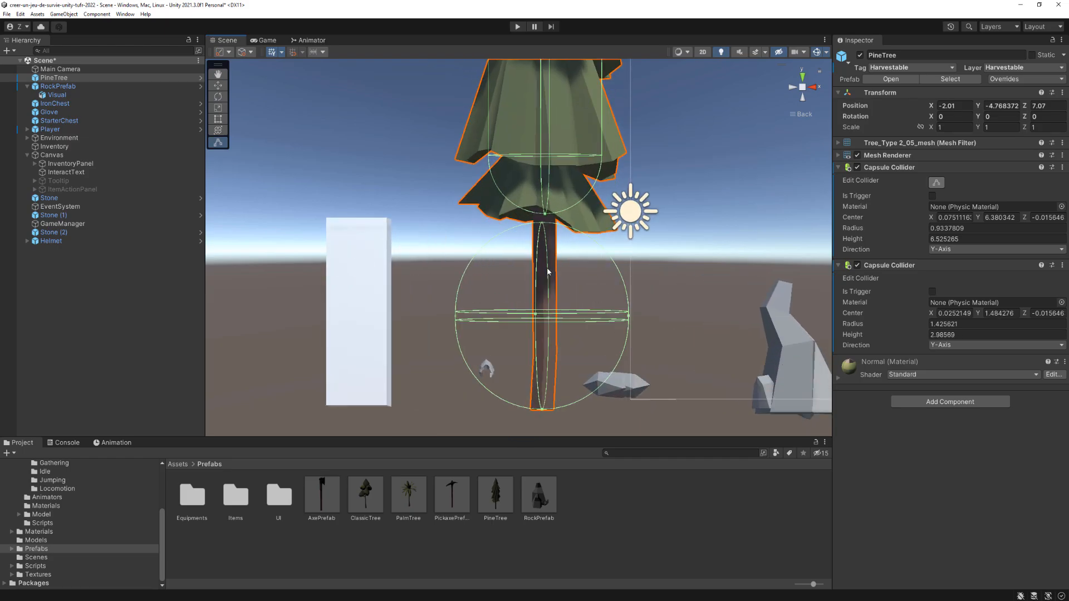
# Narrow the second capsule collider around the trunk from the back and side views, to a radius of about 0.16.
pyautogui.click(794, 89)
pyautogui.click(793, 89)
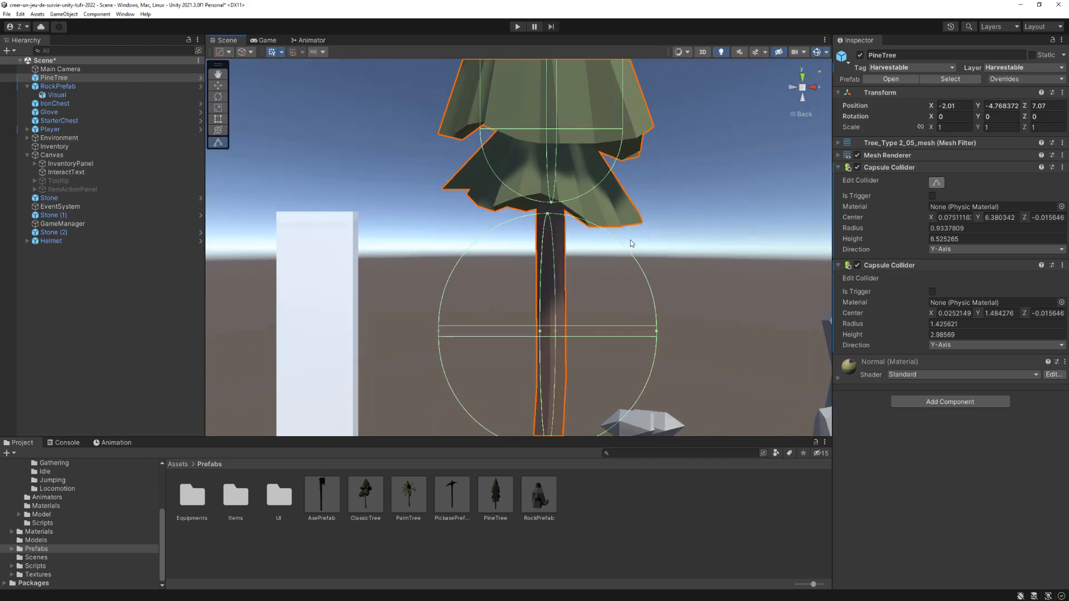
pyautogui.moveTo(429, 278); pyautogui.dragTo(529, 277)
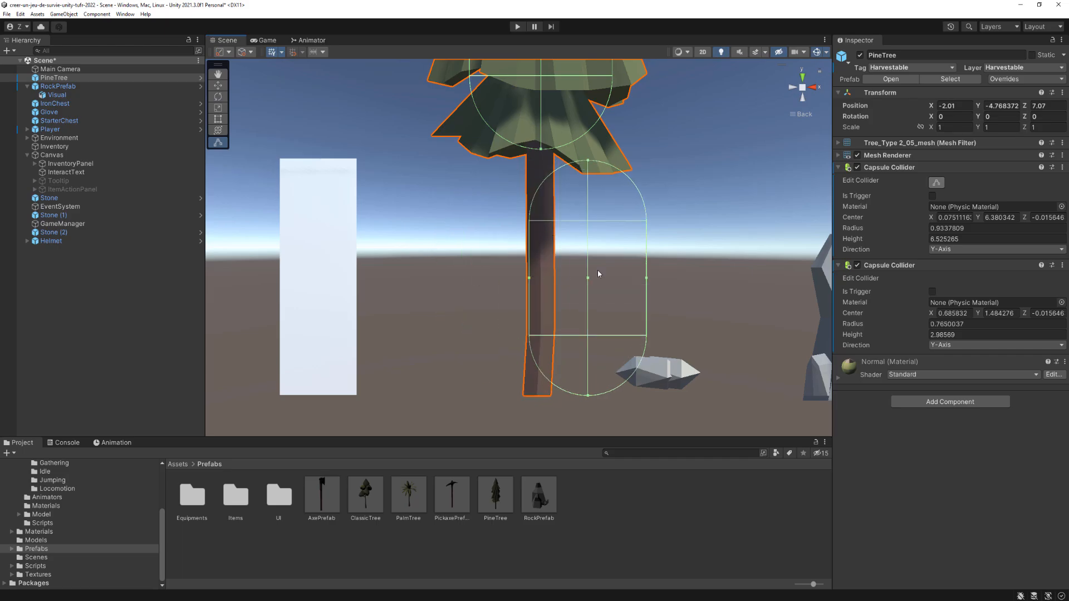
pyautogui.moveTo(647, 278); pyautogui.dragTo(549, 278)
pyautogui.moveTo(306, 261); pyautogui.dragTo(444, 271, button='right')
pyautogui.keyDown('alt'); pyautogui.moveTo(443, 271); pyautogui.dragTo(574, 274); pyautogui.keyUp('alt')
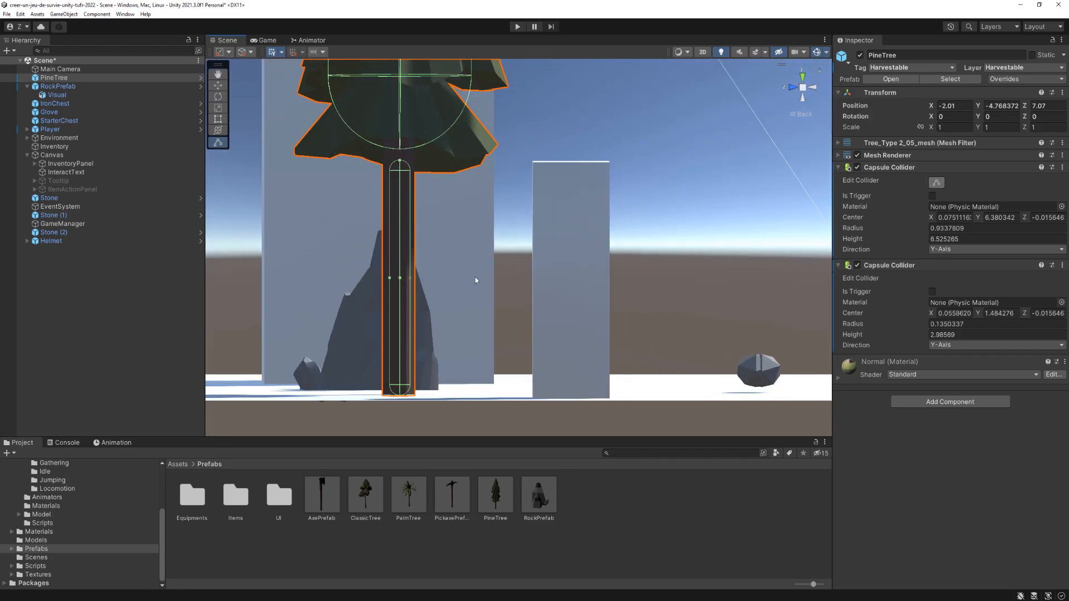
pyautogui.moveTo(388, 278); pyautogui.dragTo(412, 278)
pyautogui.keyDown('alt'); pyautogui.moveTo(668, 217); pyautogui.dragTo(475, 235); pyautogui.keyUp('alt')
pyautogui.scroll(-4, 474, 235)
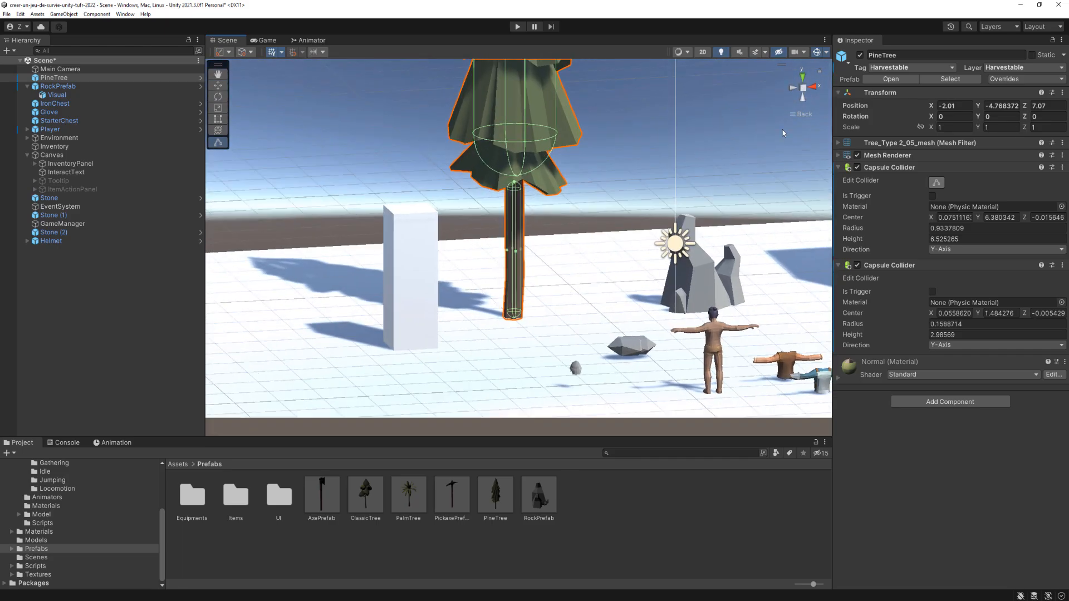
pyautogui.click(803, 87)
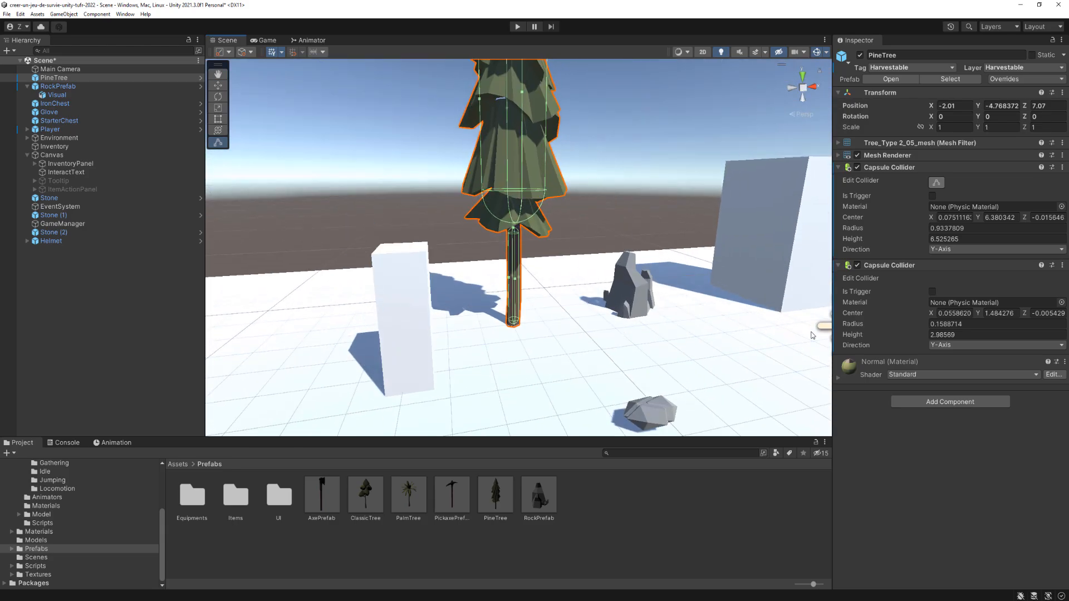
# Add a Rigidbody component to PineTree and make it kinematic.
pyautogui.click(914, 400)
pyautogui.write('rigid')
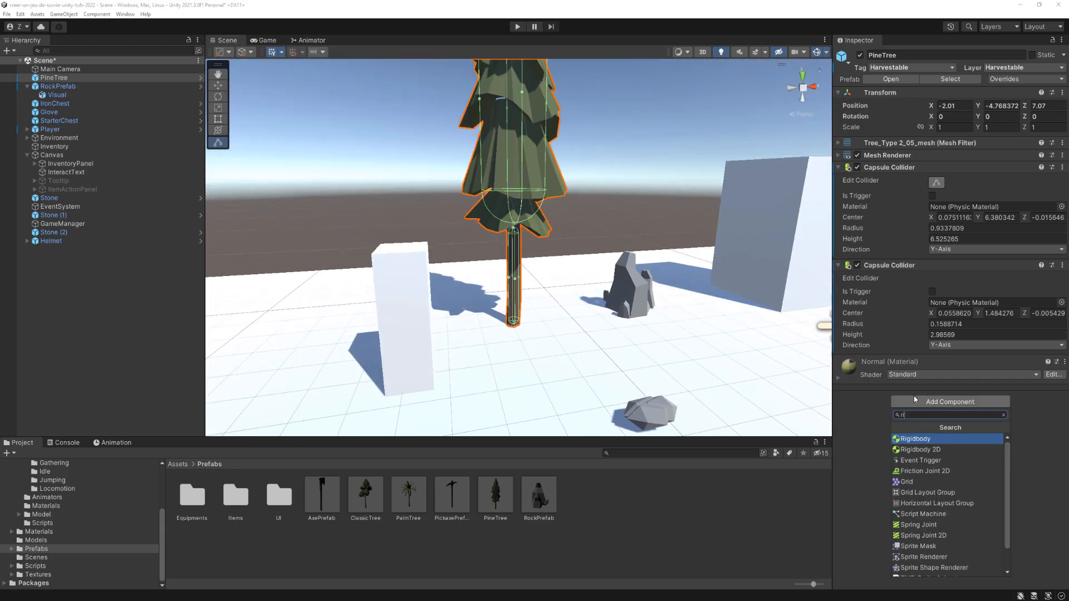
pyautogui.press('Return')
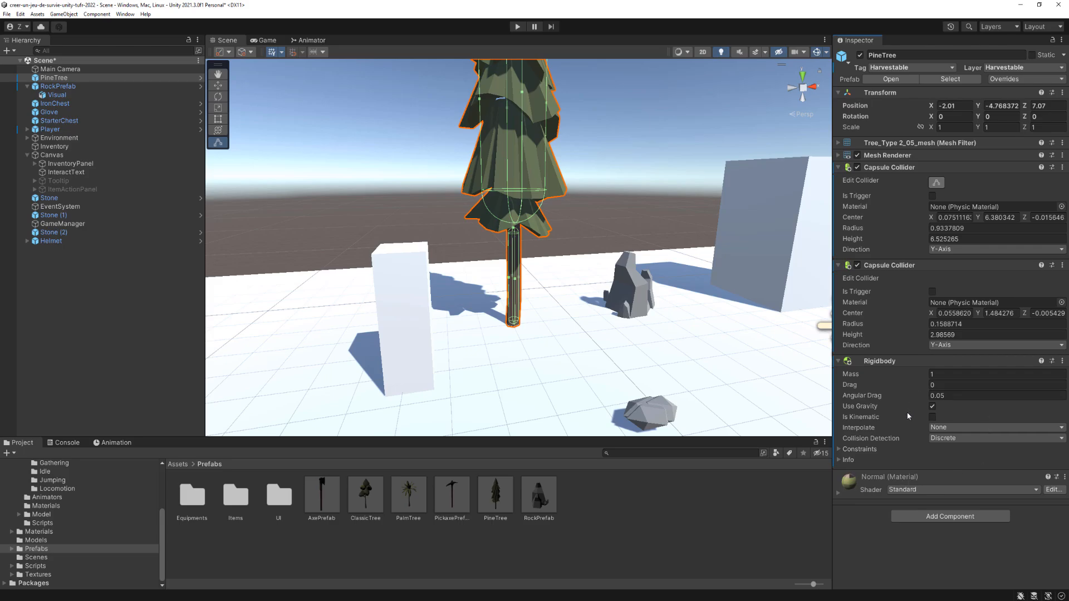
pyautogui.click(933, 417)
pyautogui.moveTo(591, 223); pyautogui.dragTo(594, 282, button='middle')
pyautogui.moveTo(595, 283)
pyautogui.mouseDown(button='right')
pyautogui.moveTo(597, 251)
pyautogui.moveTo(605, 266)
pyautogui.mouseUp(button='right')
pyautogui.scroll(-2, 578, 249)
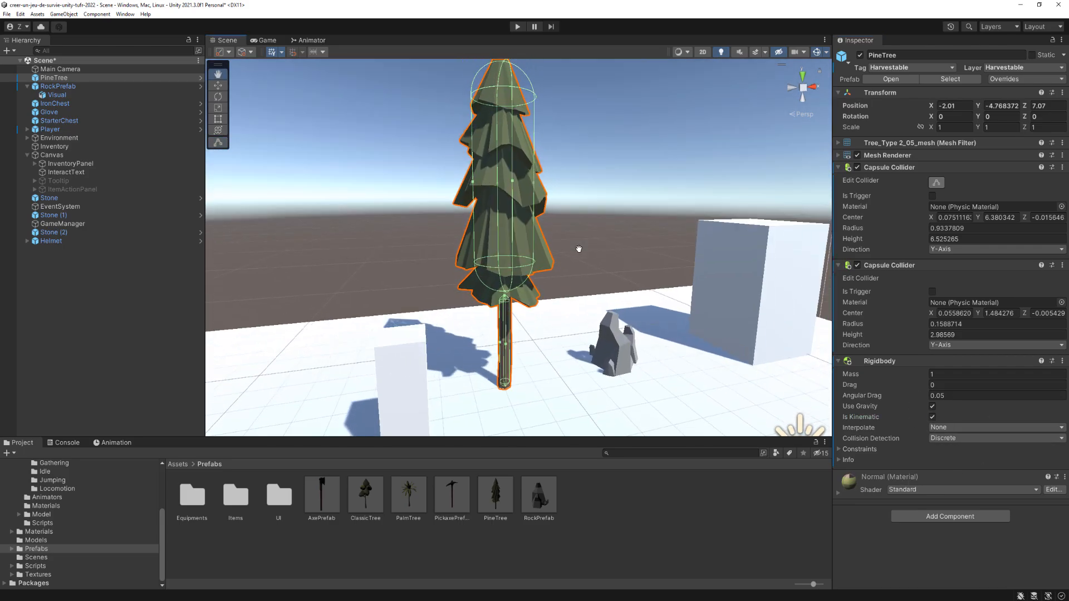
pyautogui.moveTo(579, 249); pyautogui.dragTo(578, 268, button='middle')
pyautogui.moveTo(562, 290); pyautogui.dragTo(587, 280, button='right')
pyautogui.moveTo(587, 280); pyautogui.dragTo(589, 242, button='middle')
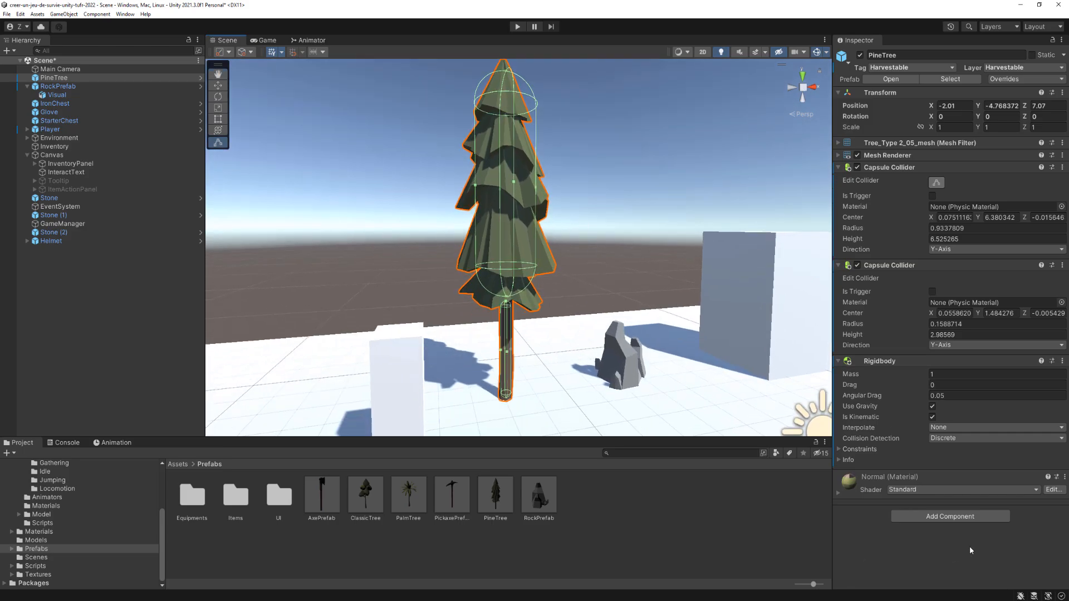
# Add the Harvestable script component to PineTree.
pyautogui.click(952, 517)
pyautogui.write('harv')
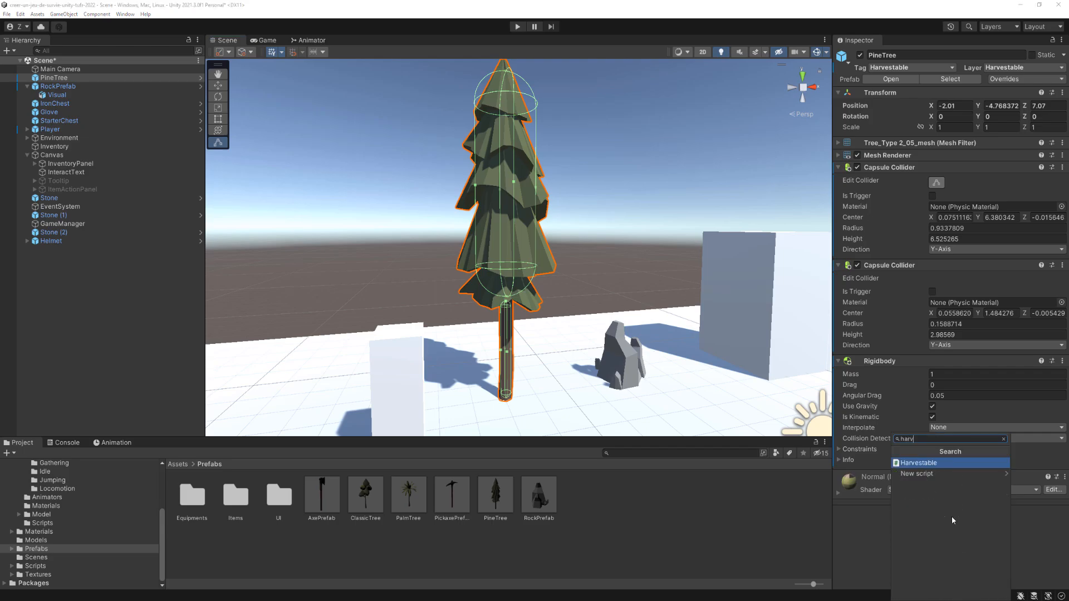
pyautogui.press('Return')
pyautogui.moveTo(735, 387); pyautogui.dragTo(733, 401, button='middle')
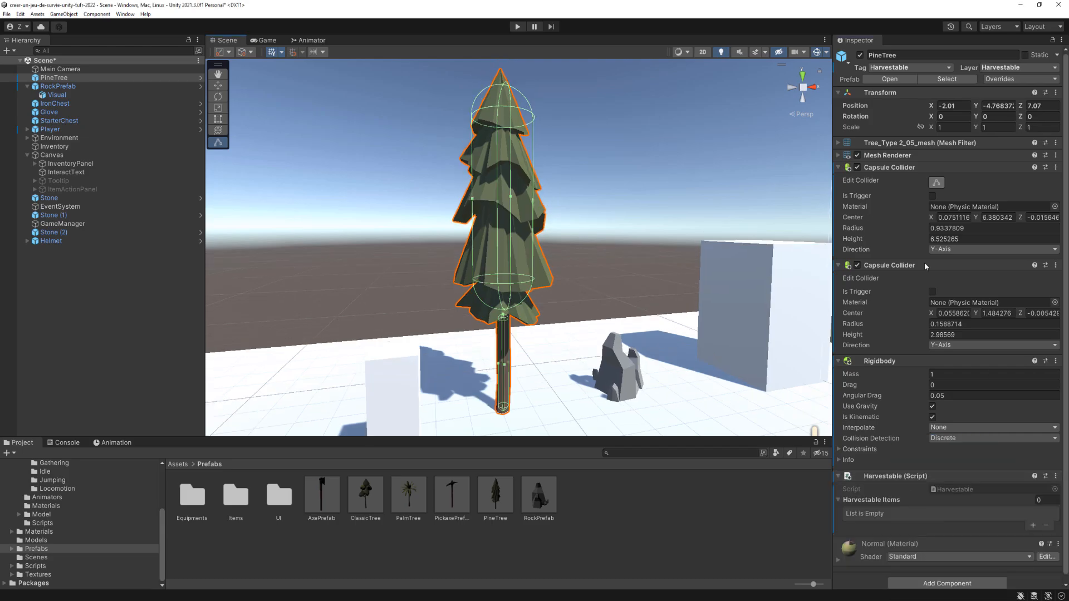
pyautogui.moveTo(553, 251); pyautogui.dragTo(553, 236, button='middle')
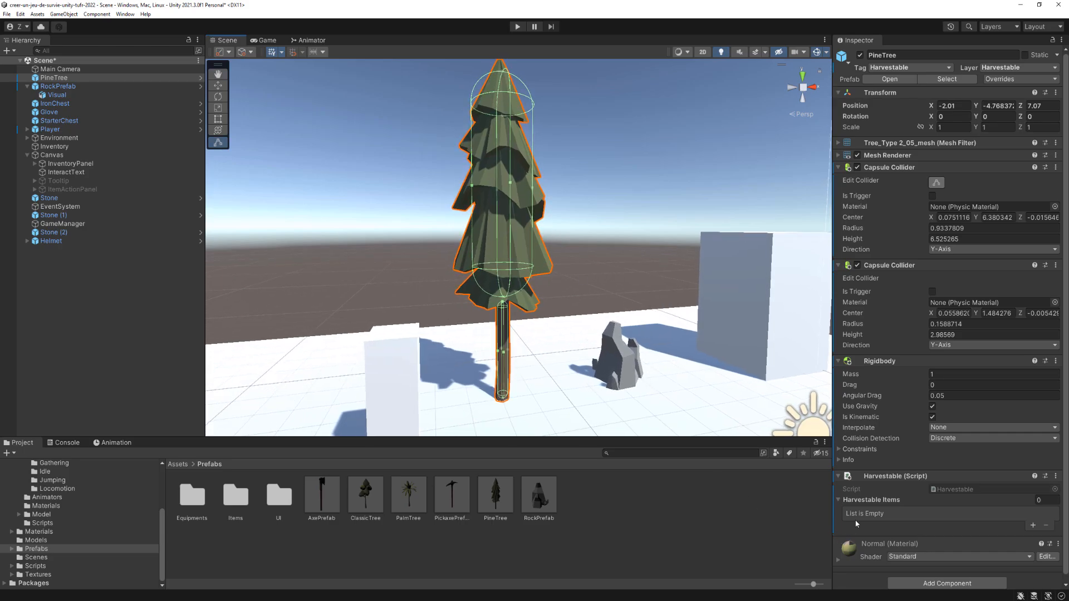
pyautogui.scroll(-1, 856, 517)
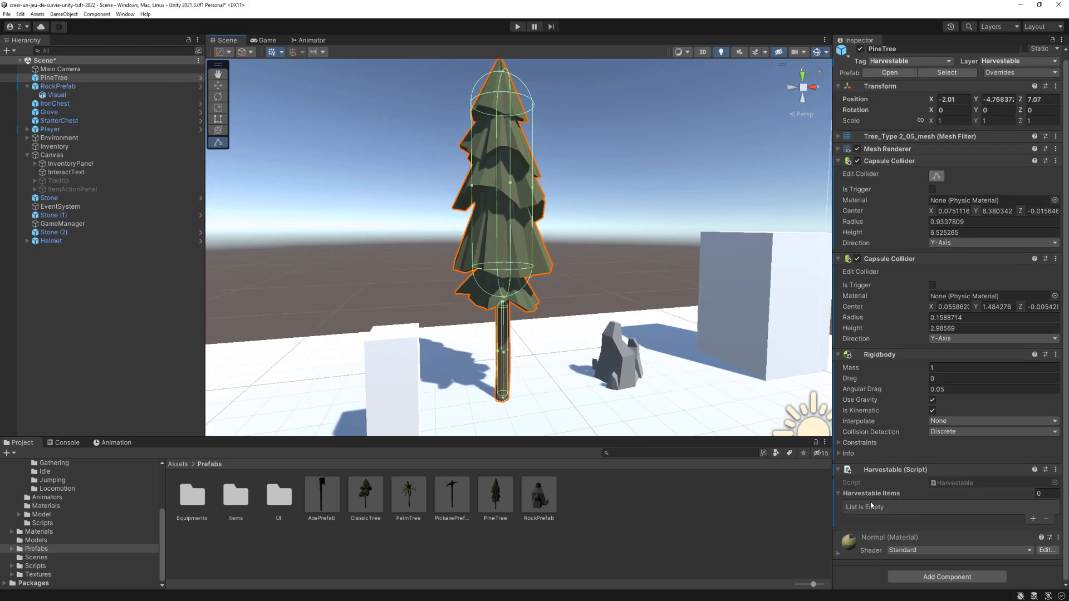
# Move the tall white cube beside the pine tree farther away from it.
pyautogui.moveTo(705, 367); pyautogui.dragTo(604, 345, button='right')
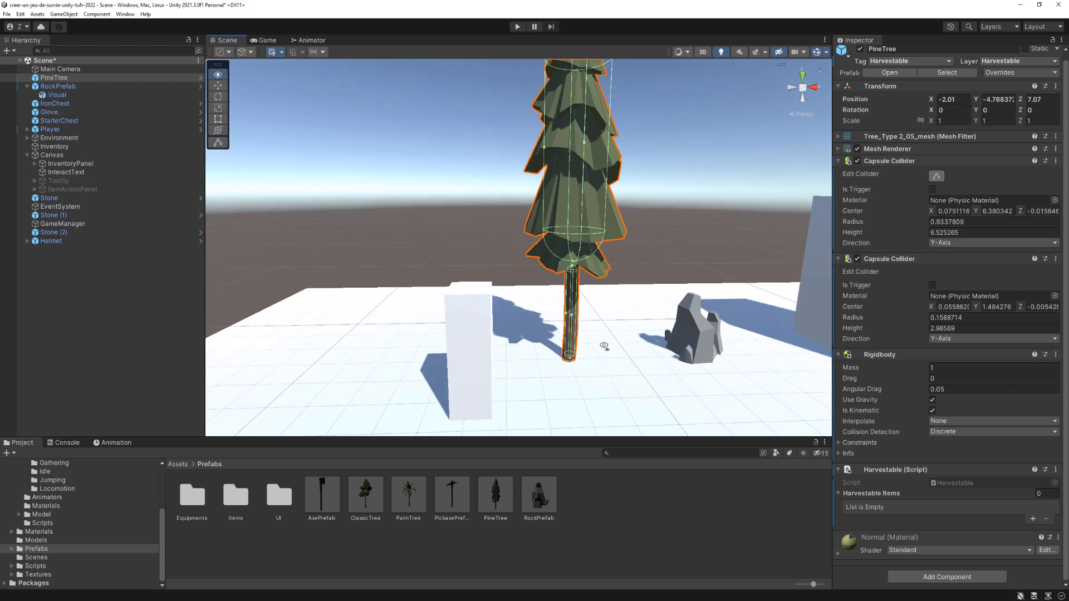
pyautogui.click(469, 342)
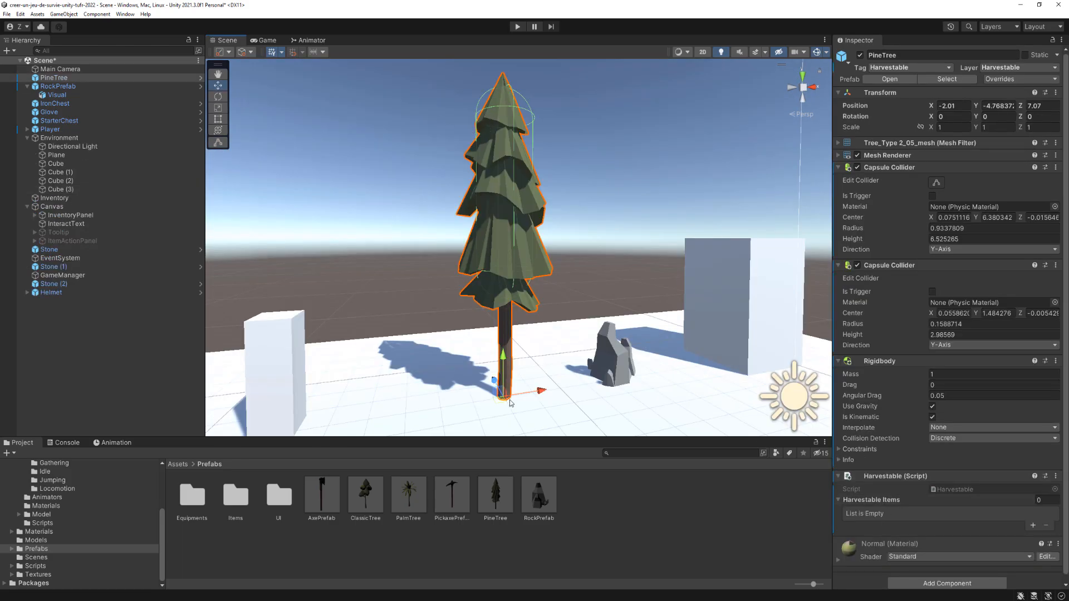
pyautogui.moveTo(541, 359)
pyautogui.mouseDown(button='right')
pyautogui.moveTo(562, 312)
pyautogui.moveTo(552, 272)
pyautogui.moveTo(582, 278)
pyautogui.moveTo(538, 325)
pyautogui.moveTo(541, 360)
pyautogui.mouseUp(button='right')
pyautogui.press('w')
pyautogui.scroll(-4, 526, 280)
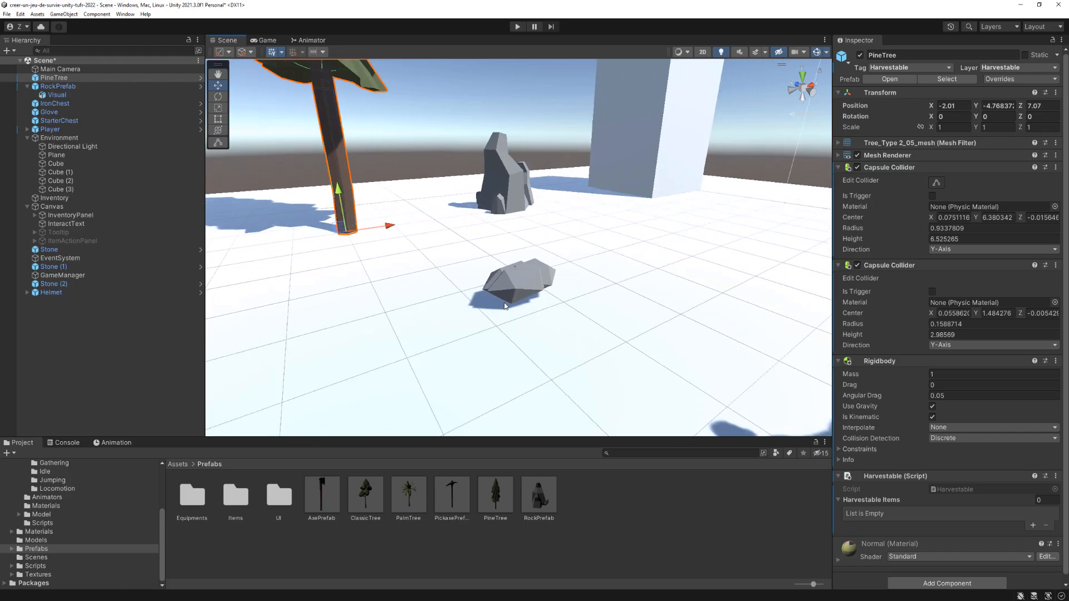
pyautogui.moveTo(526, 280); pyautogui.dragTo(497, 308, button='right')
pyautogui.moveTo(428, 316); pyautogui.dragTo(516, 320, button='middle')
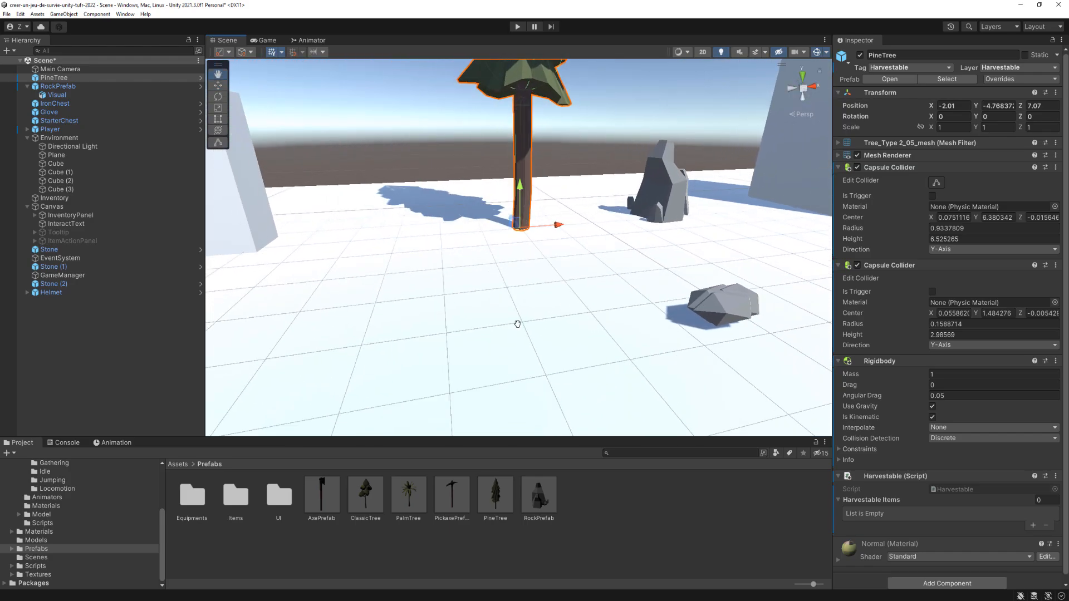
pyautogui.scroll(3, 537, 293)
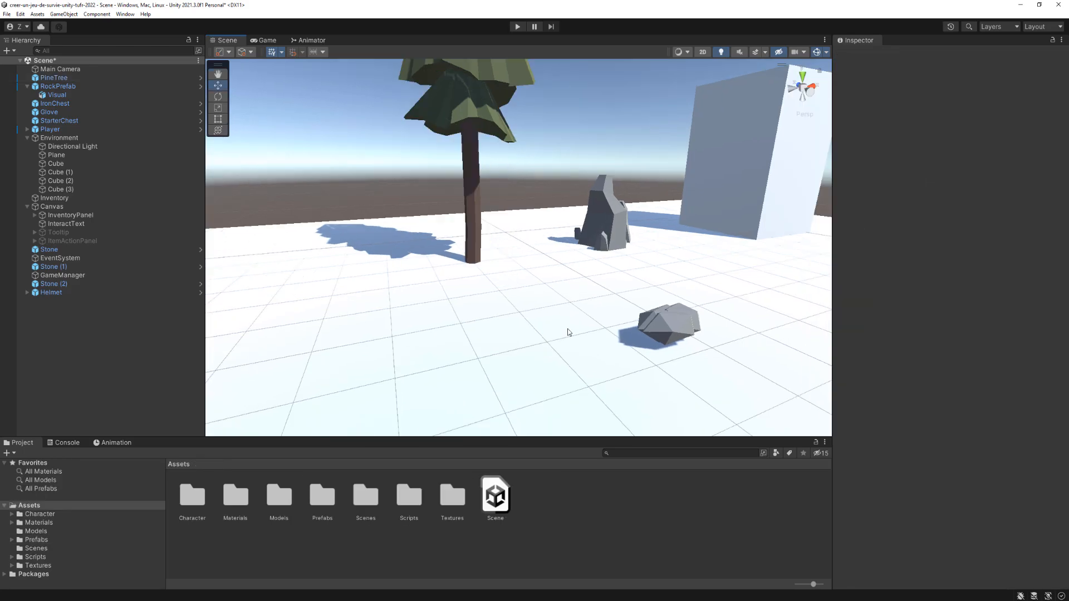
pyautogui.moveTo(567, 330); pyautogui.dragTo(508, 357, button='right')
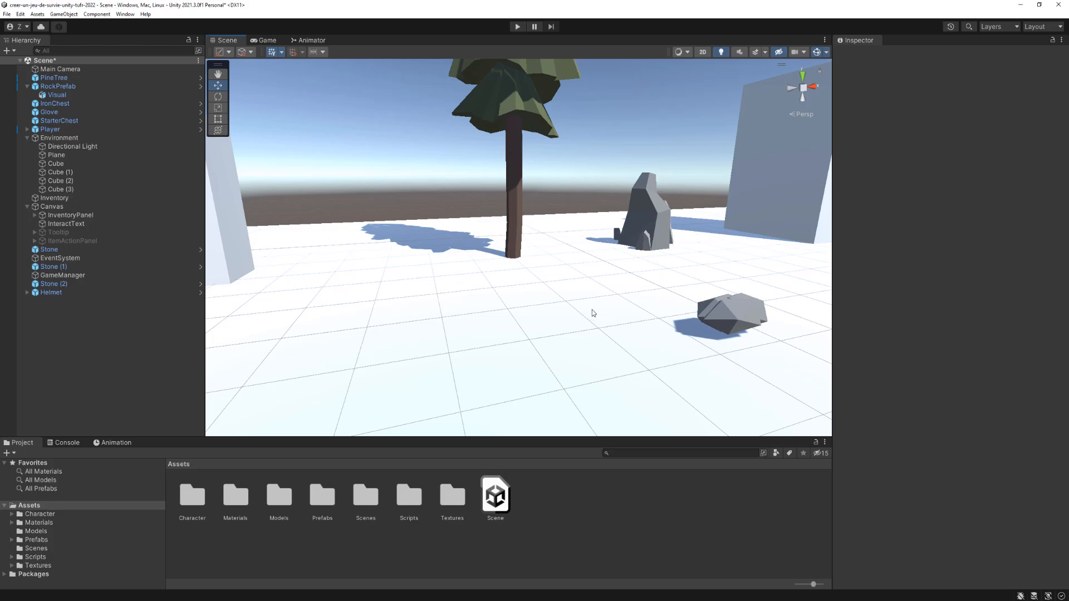
pyautogui.moveTo(561, 195); pyautogui.dragTo(568, 189, button='right')
pyautogui.moveTo(551, 283); pyautogui.dragTo(580, 344, button='right')
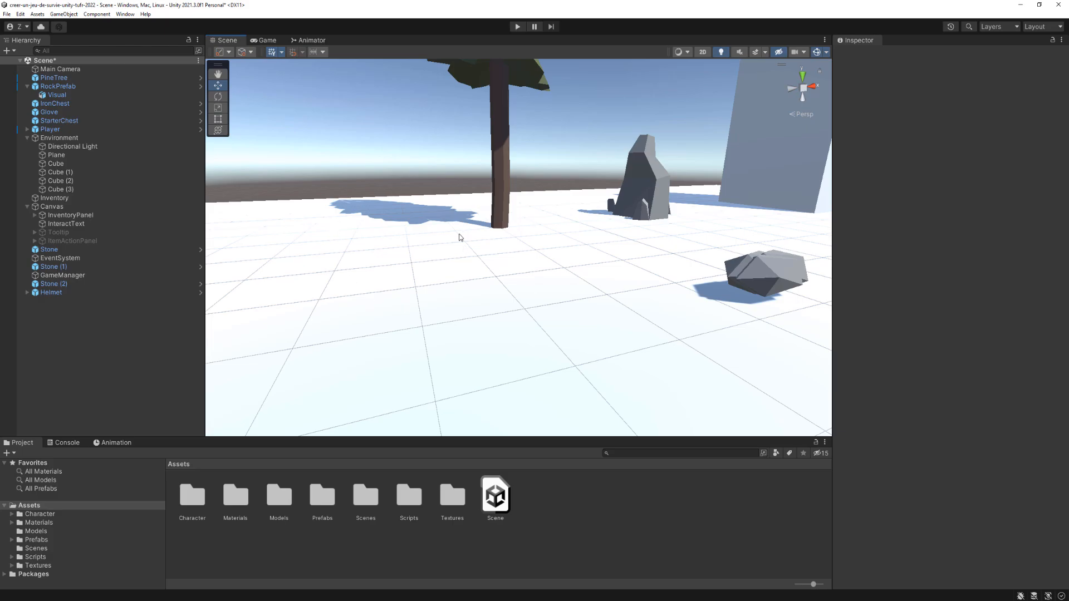
# Create a 3D Cylinder and move it along the ground in front of the pine tree, to about X -2.92, Z 3.28.
pyautogui.click(63, 14)
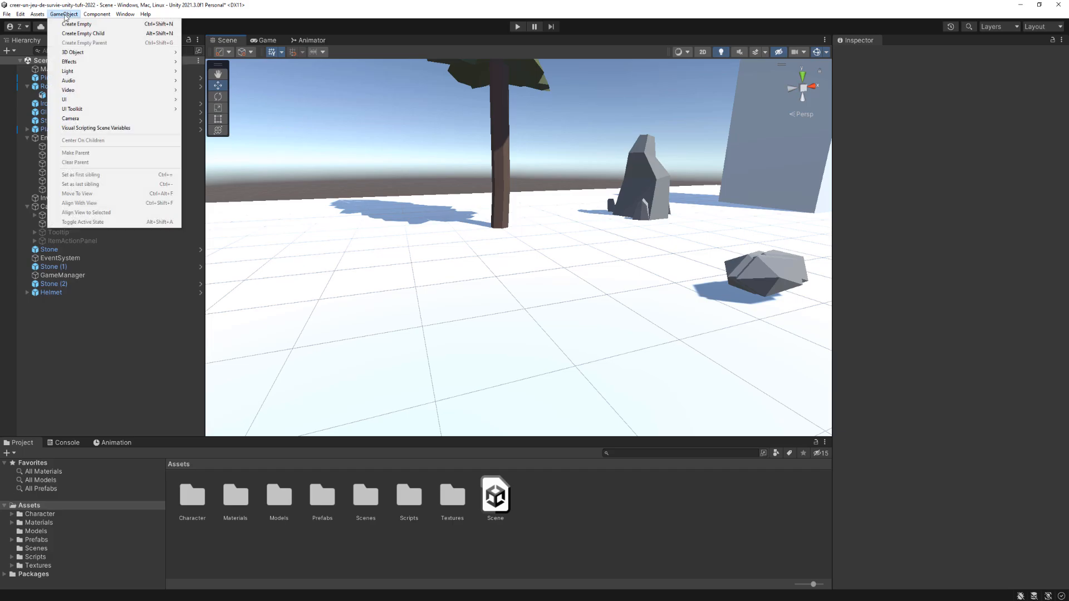
pyautogui.moveTo(83, 56)
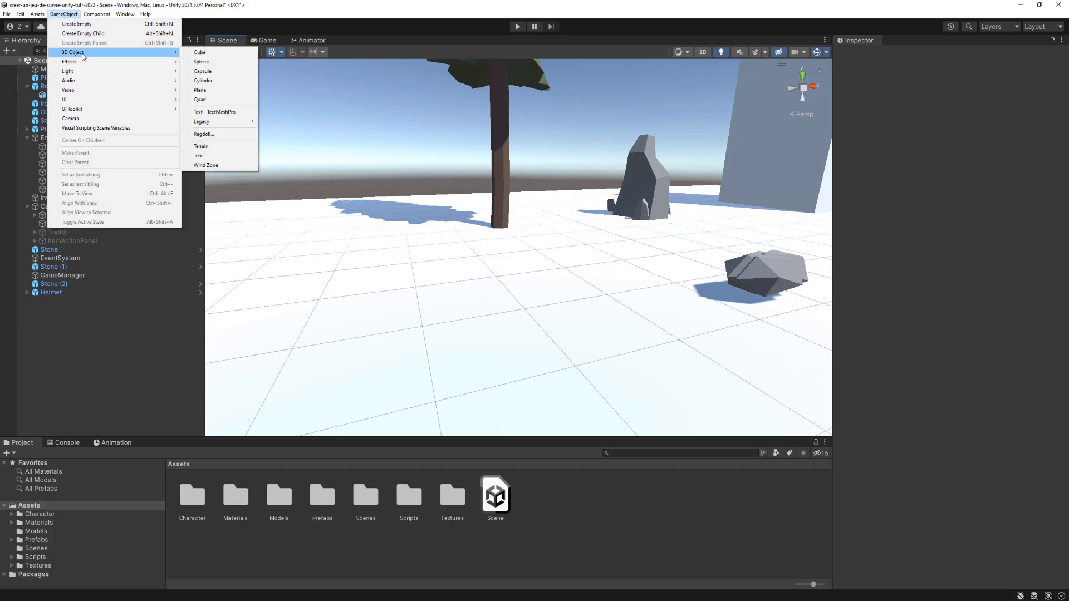
pyautogui.click(219, 84)
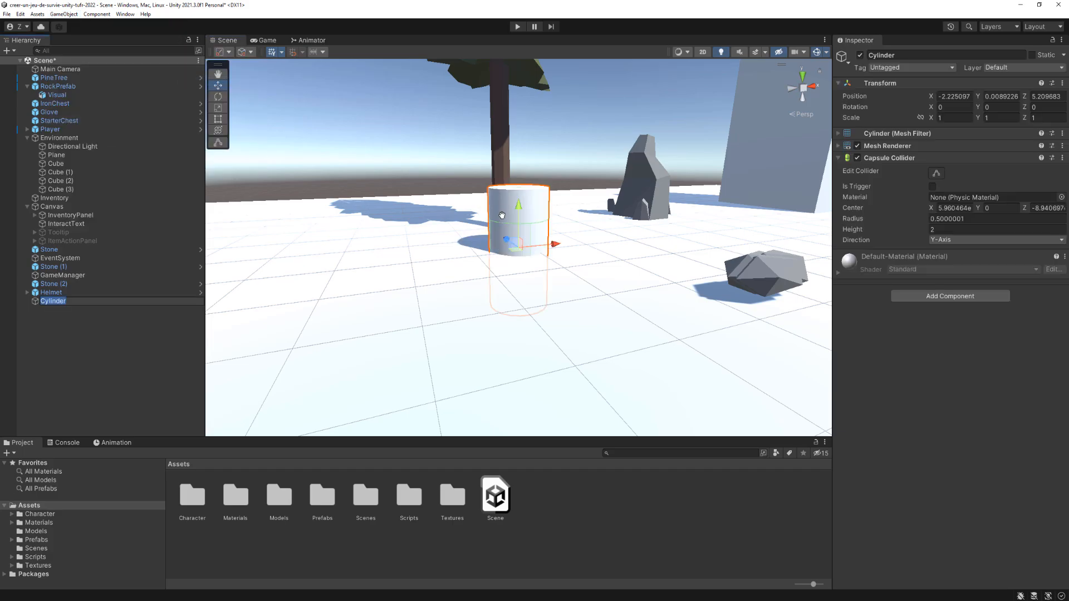
pyautogui.press('f')
pyautogui.moveTo(521, 288); pyautogui.dragTo(530, 333)
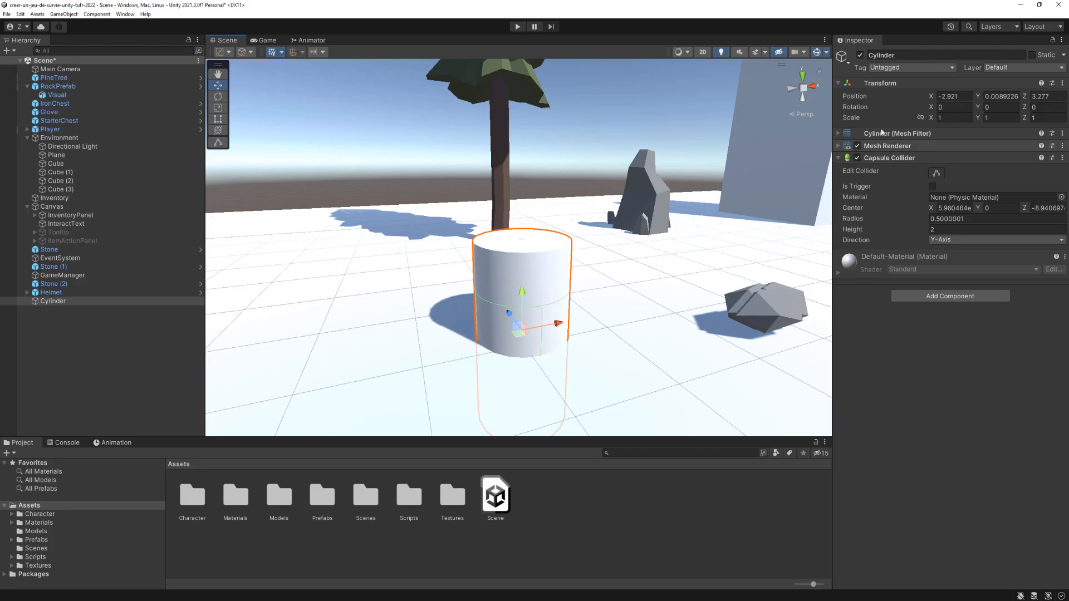
pyautogui.moveTo(797, 167); pyautogui.dragTo(805, 169, button='right')
# Set the cylinder's scale to X 0.3, Y 0.7 and Z 0.3.
pyautogui.click(954, 118)
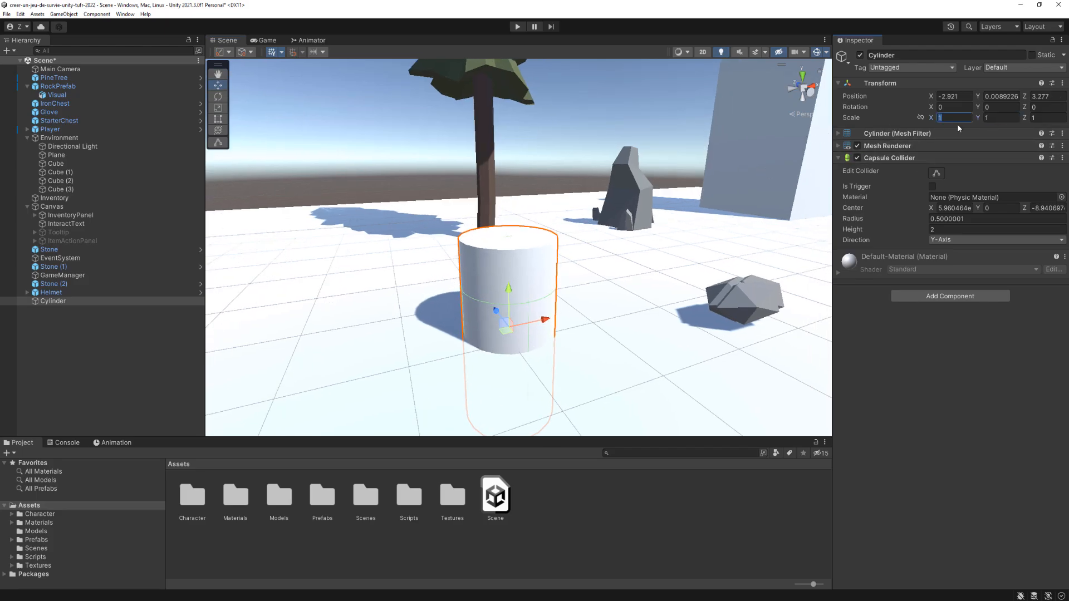
pyautogui.write('.3')
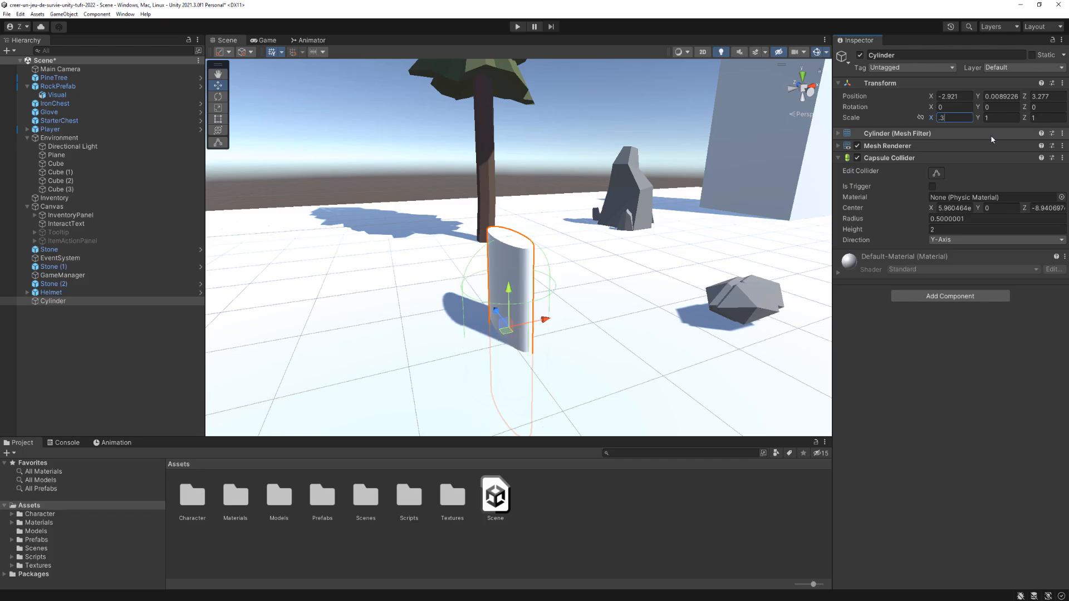
pyautogui.click(1038, 117)
pyautogui.write('.3')
pyautogui.click(996, 118)
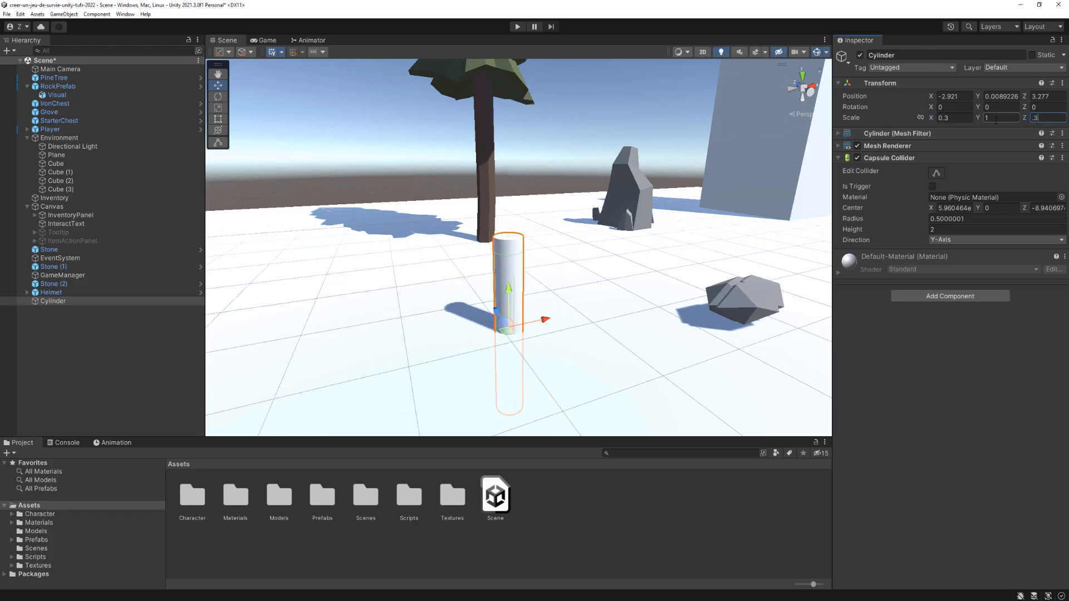
pyautogui.write('0.7')
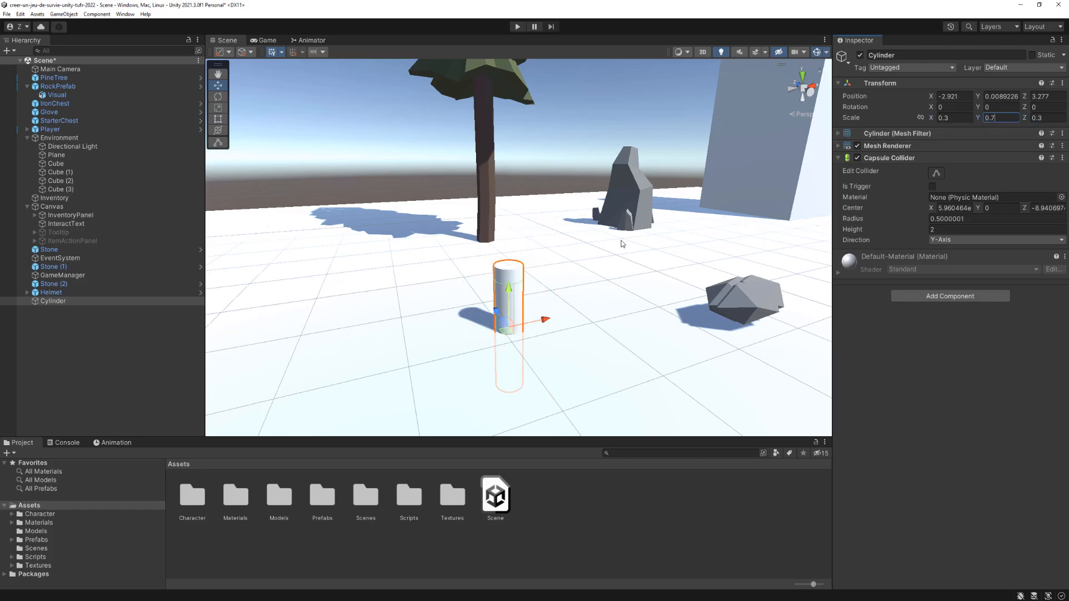
pyautogui.click(511, 292)
# Rotate the cylinder 90 degrees about Z and raise it above the ground to about Y 0.43.
pyautogui.click(1042, 106)
pyautogui.write('90')
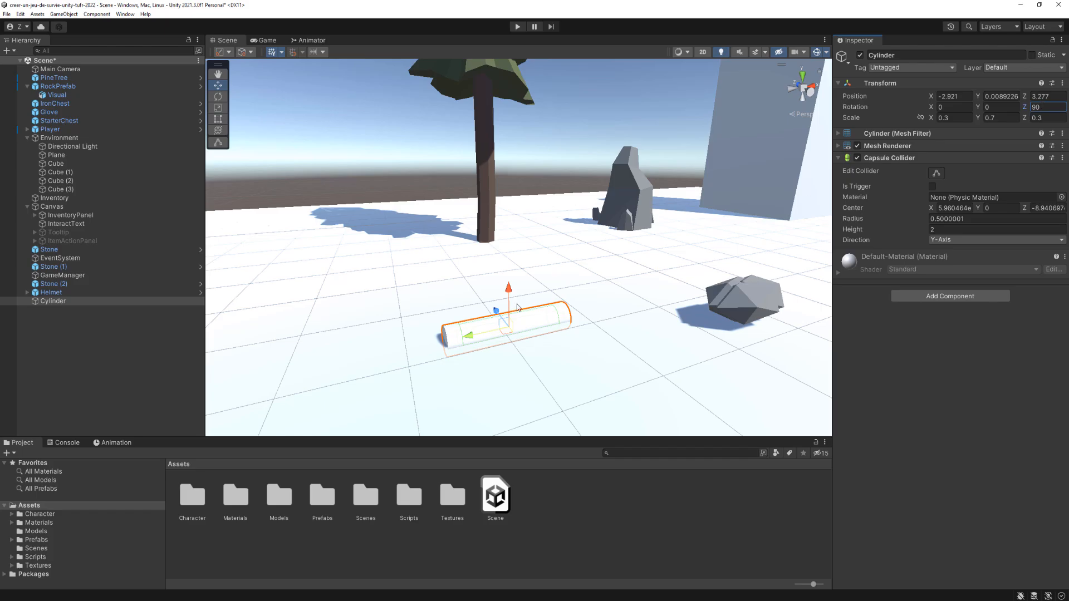
pyautogui.scroll(3, 518, 307)
pyautogui.moveTo(504, 338); pyautogui.dragTo(513, 281, button='middle')
pyautogui.scroll(4, 514, 278)
pyautogui.moveTo(517, 269); pyautogui.dragTo(517, 202)
pyautogui.moveTo(539, 243)
pyautogui.mouseDown(button='right')
pyautogui.moveTo(527, 223)
pyautogui.moveTo(540, 228)
pyautogui.mouseUp(button='right')
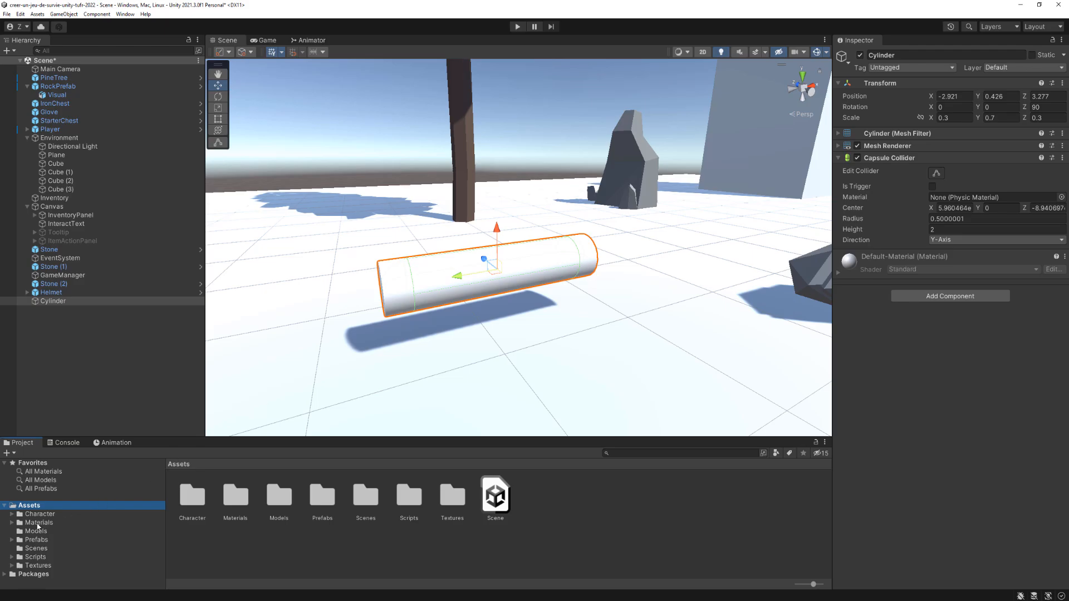
# Create a new material named Log in the Materials folder.
pyautogui.click(38, 523)
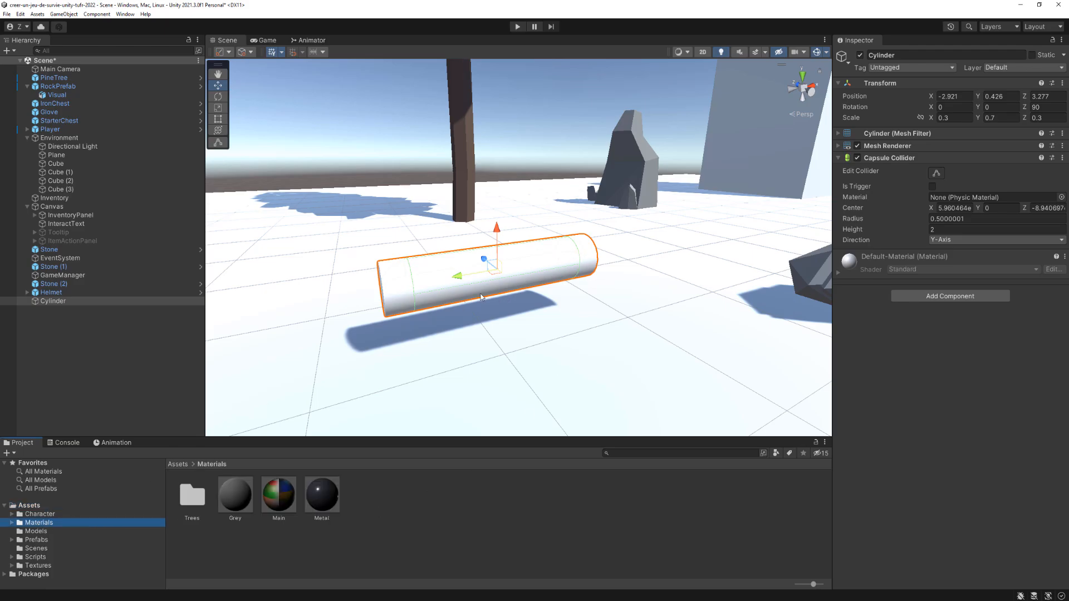
pyautogui.moveTo(512, 271); pyautogui.dragTo(647, 342, button='middle')
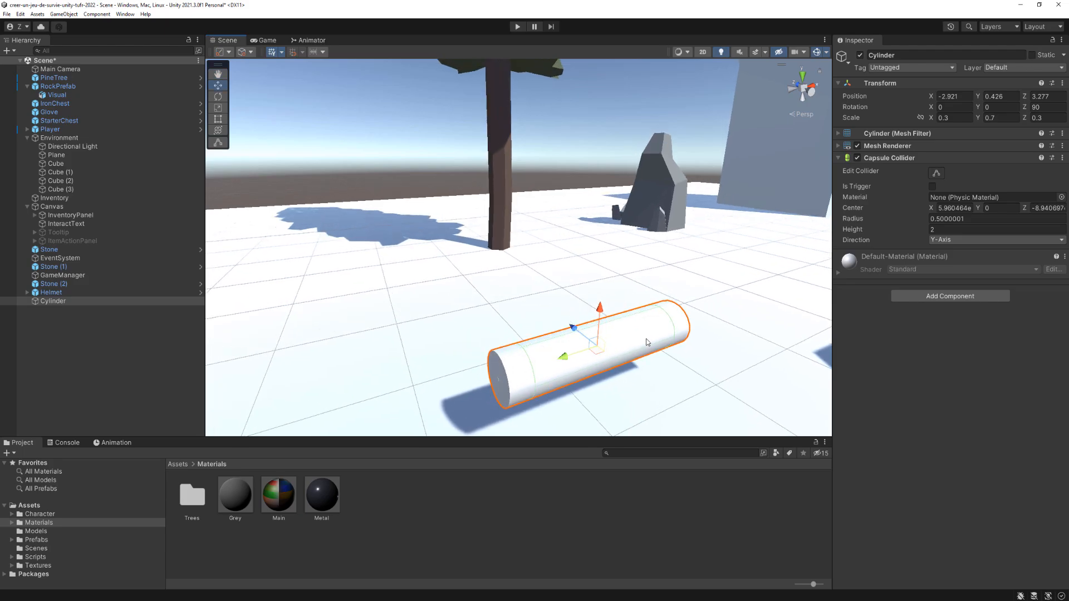
pyautogui.rightClick(387, 515)
pyautogui.moveTo(423, 290)
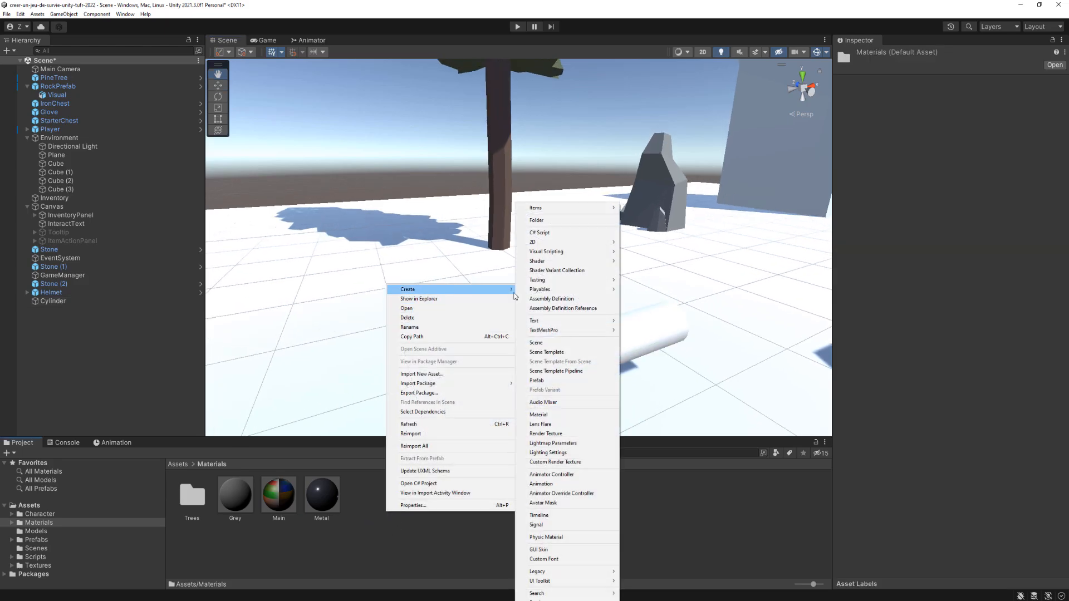
pyautogui.click(551, 415)
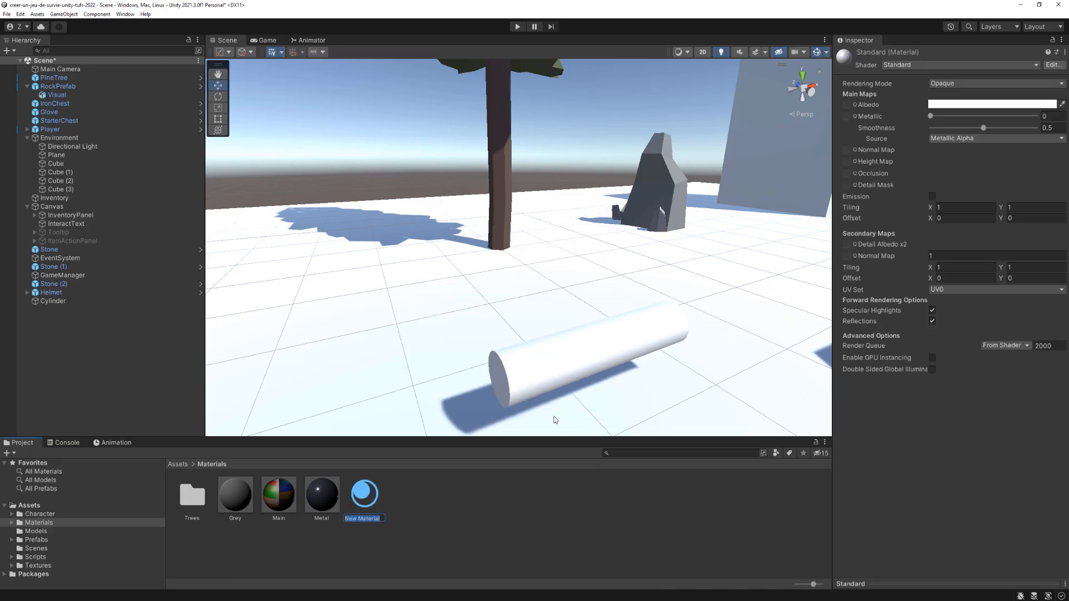
pyautogui.write('Log')
pyautogui.press('Return')
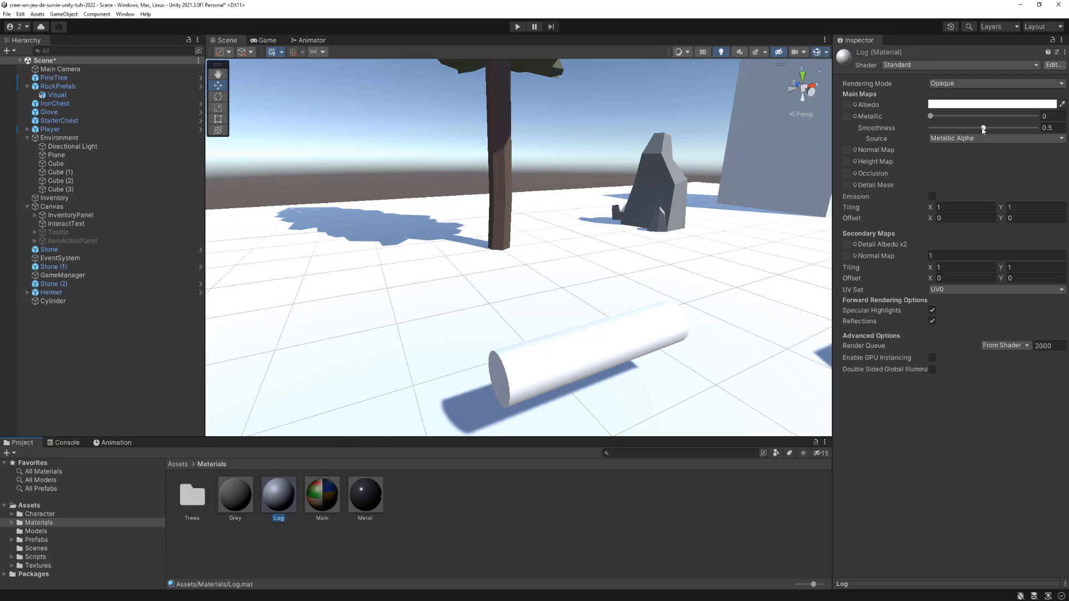
# Set the Log material's smoothness to 0, with its albedo sampled from the pine trunk, and apply it to the cylinder.
pyautogui.moveTo(981, 127); pyautogui.dragTo(920, 130)
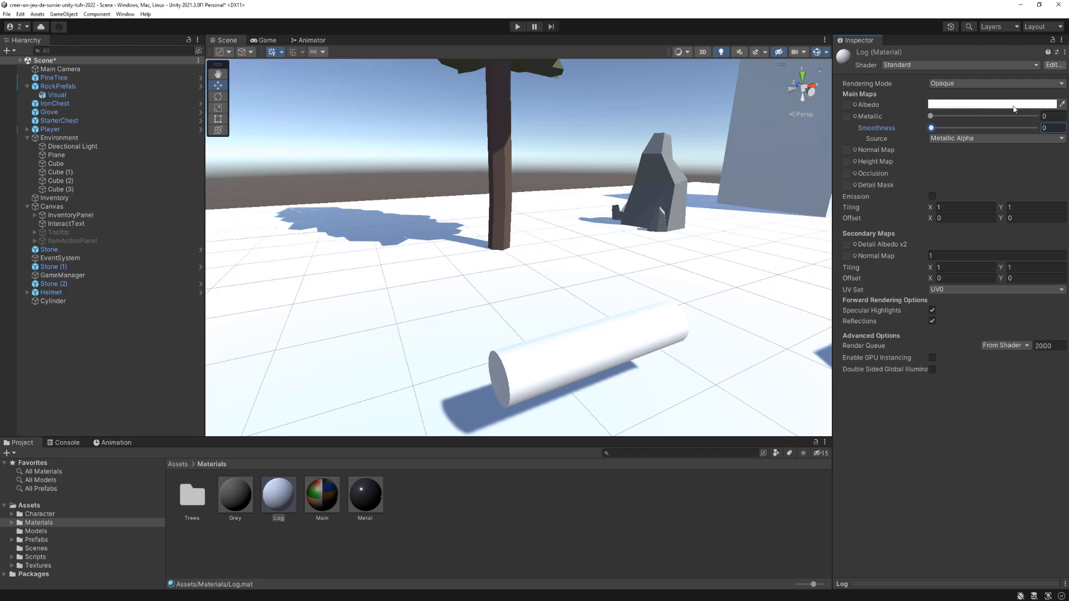
pyautogui.click(1062, 106)
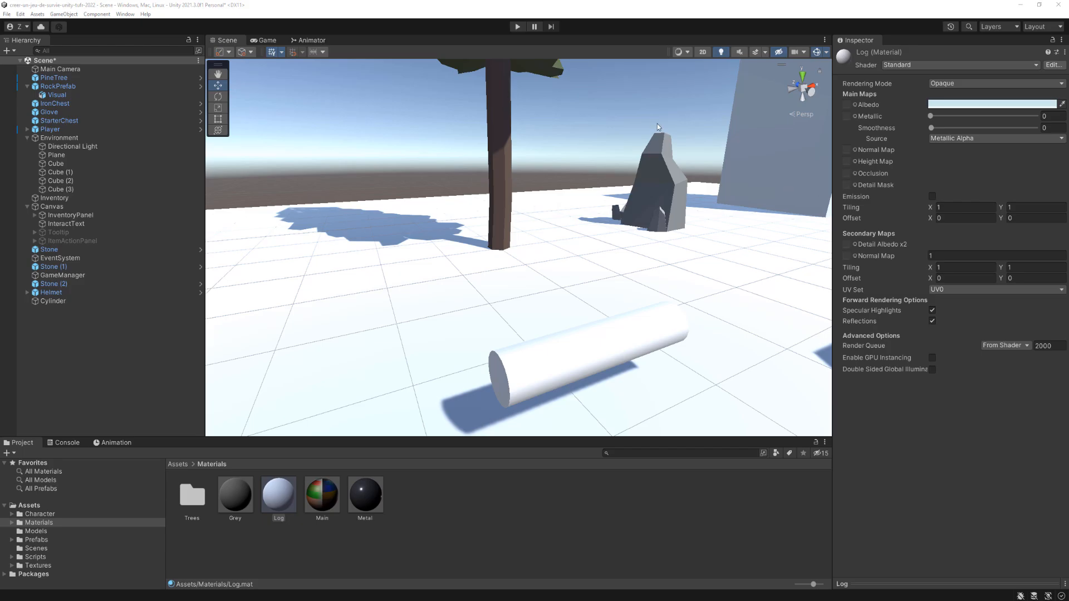
pyautogui.click(509, 162)
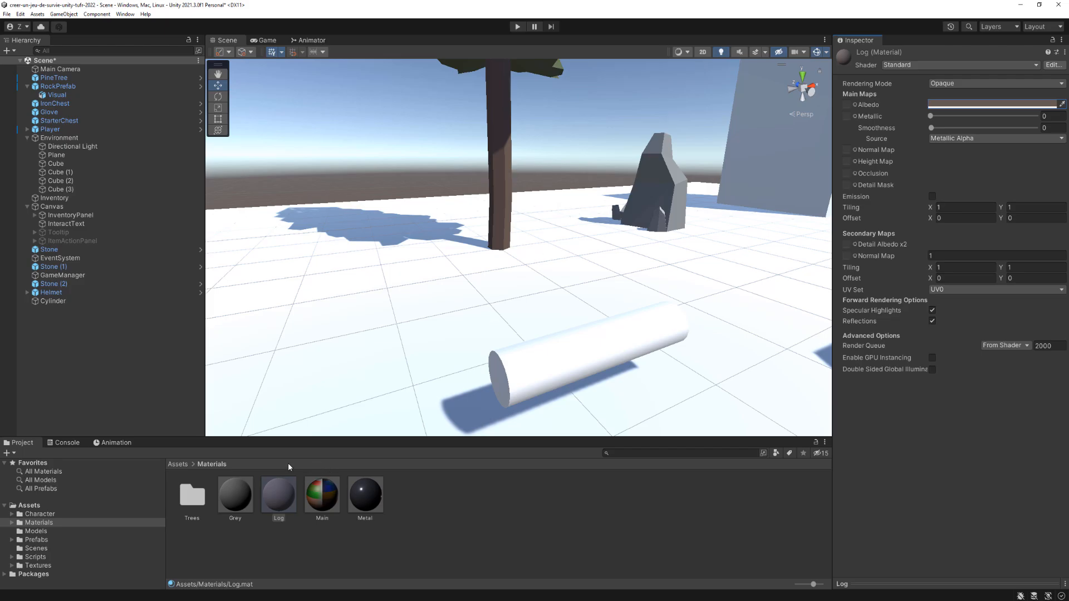
pyautogui.moveTo(276, 502); pyautogui.dragTo(597, 354)
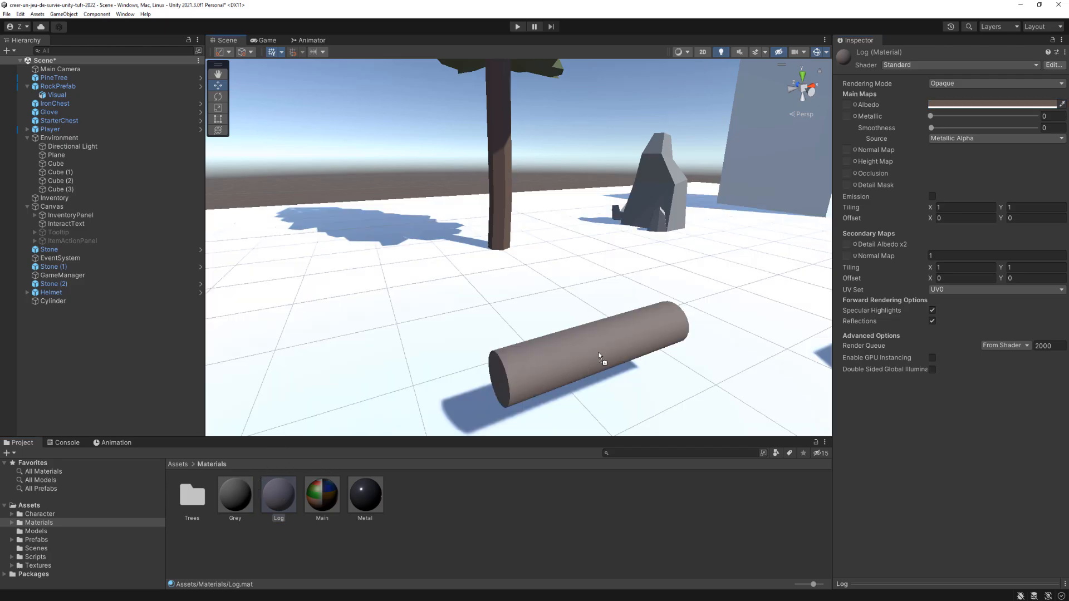
# Inspect the brown cylinder from both ends and compare its look with the pine trunk.
pyautogui.moveTo(634, 374); pyautogui.dragTo(670, 318, button='middle')
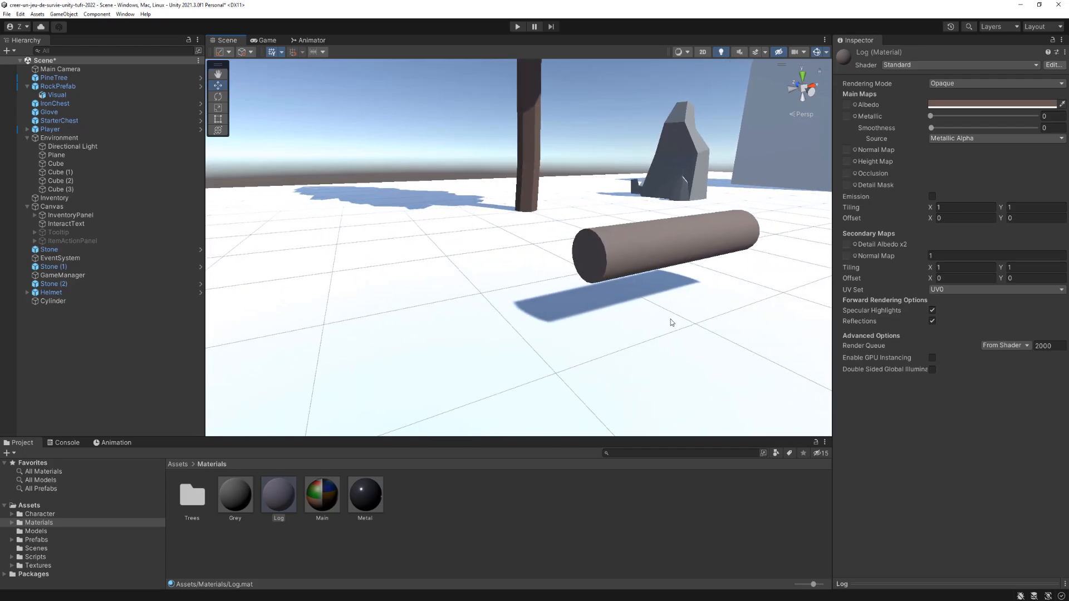
pyautogui.moveTo(670, 319)
pyautogui.mouseDown(button='right')
pyautogui.moveTo(701, 310)
pyautogui.moveTo(673, 305)
pyautogui.mouseUp(button='right')
pyautogui.scroll(3, 710, 315)
pyautogui.moveTo(674, 305); pyautogui.dragTo(627, 333, button='middle')
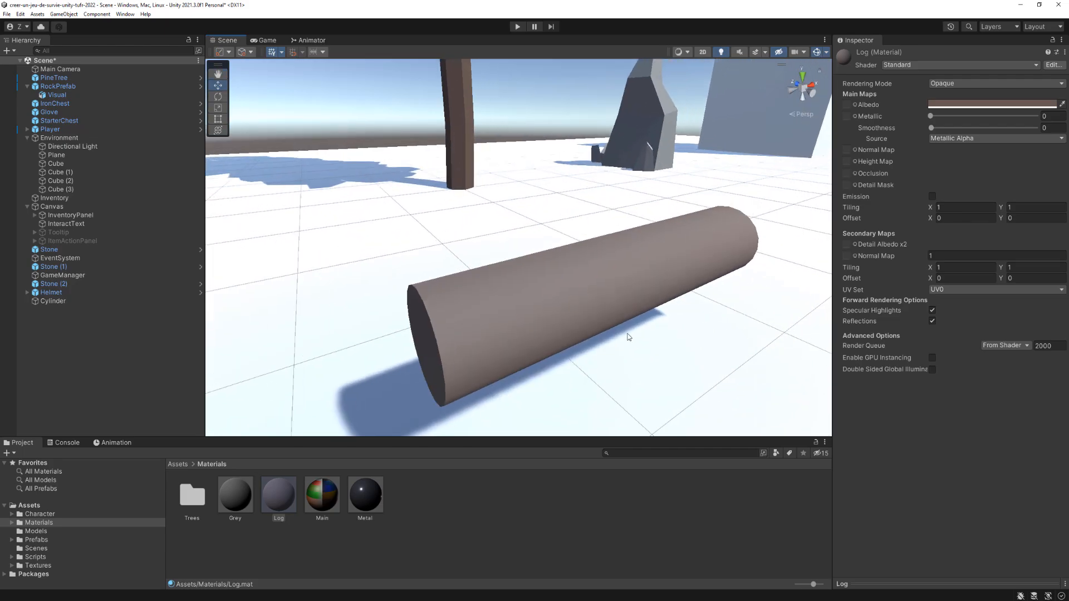
pyautogui.scroll(-3, 623, 333)
pyautogui.moveTo(691, 321); pyautogui.dragTo(642, 325, button='right')
pyautogui.moveTo(605, 306); pyautogui.dragTo(459, 321, button='middle')
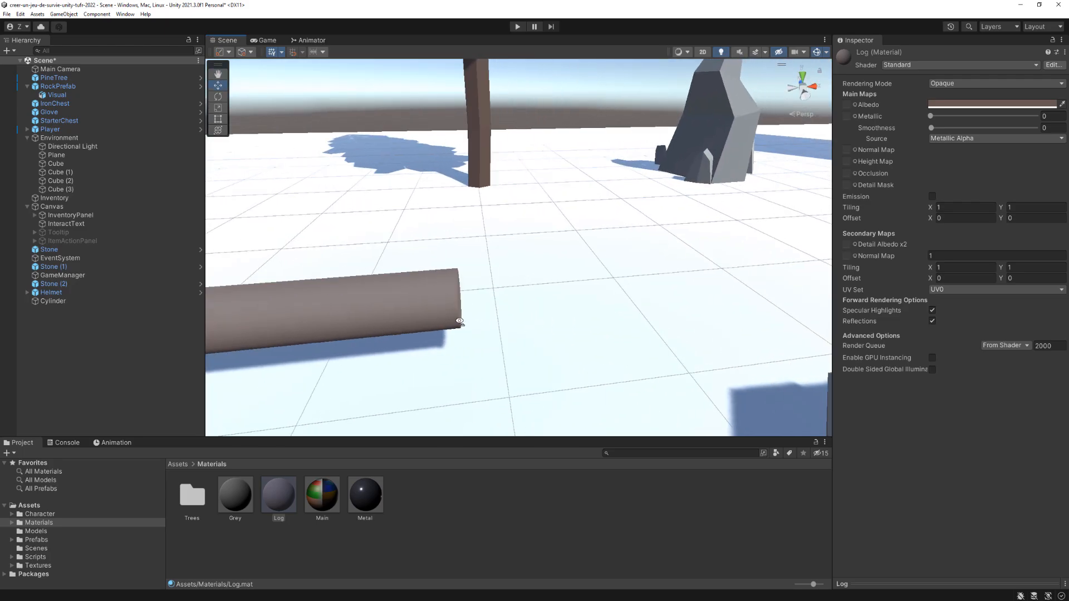
pyautogui.moveTo(459, 321); pyautogui.dragTo(390, 317, button='right')
pyautogui.moveTo(497, 321); pyautogui.dragTo(469, 314, button='middle')
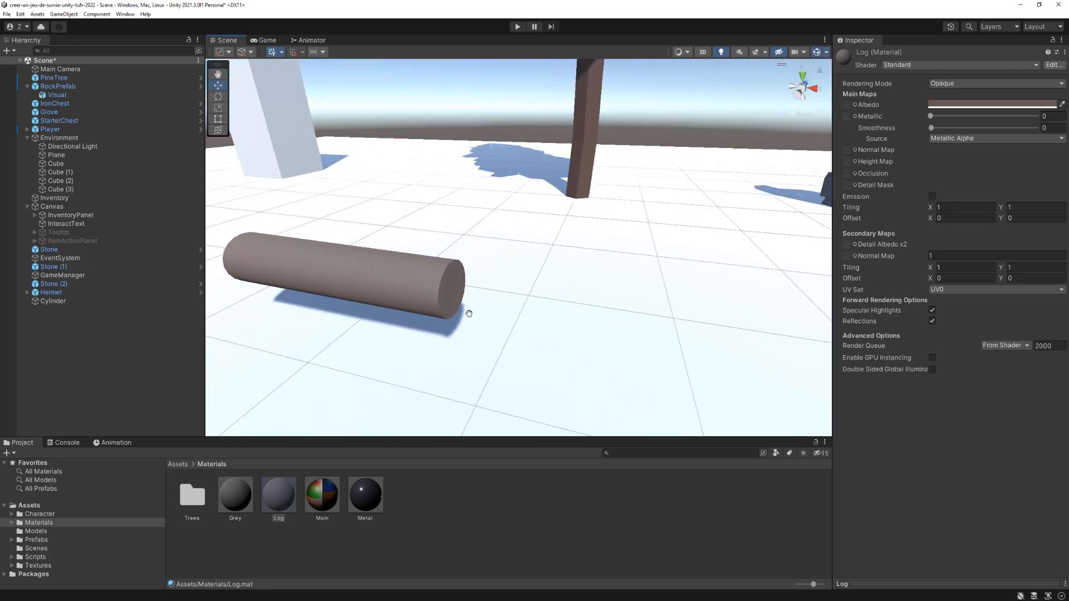
pyautogui.moveTo(425, 306); pyautogui.dragTo(460, 310, button='middle')
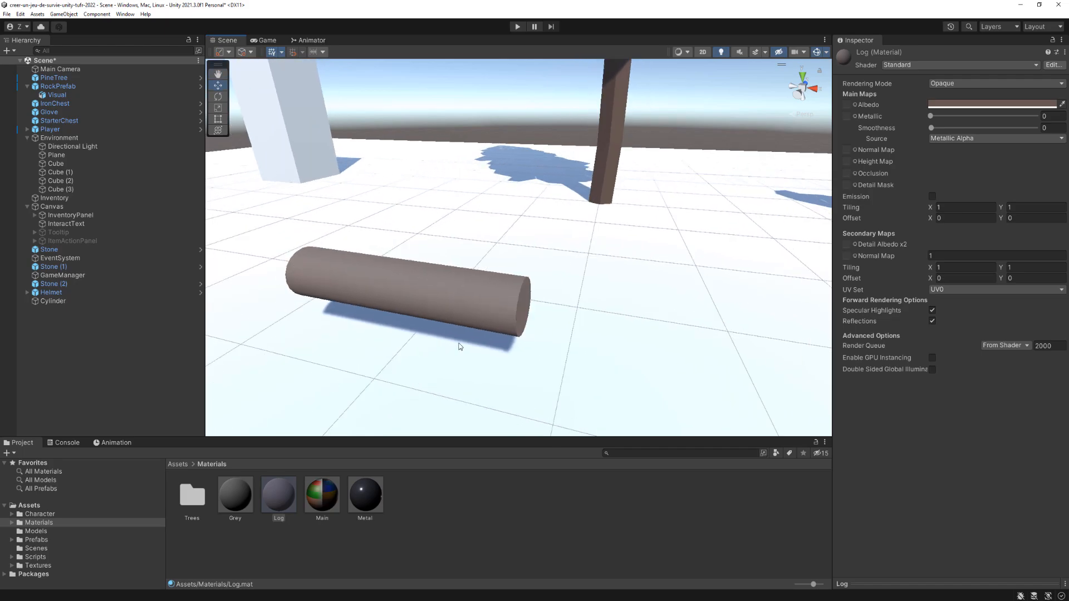
pyautogui.moveTo(460, 346); pyautogui.dragTo(649, 285, button='right')
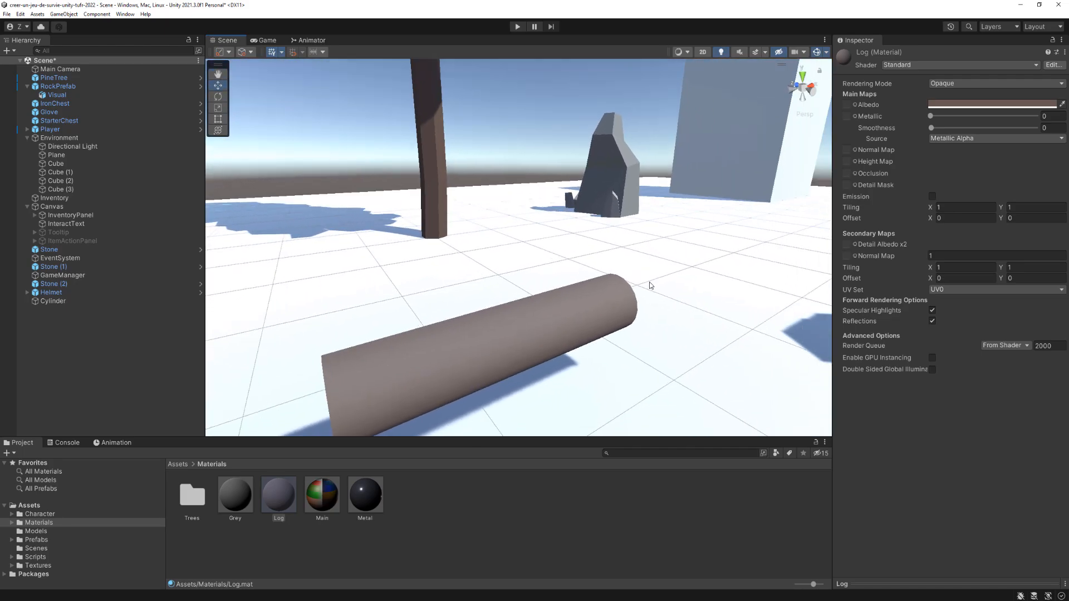
pyautogui.scroll(-4, 649, 283)
pyautogui.scroll(-2, 545, 303)
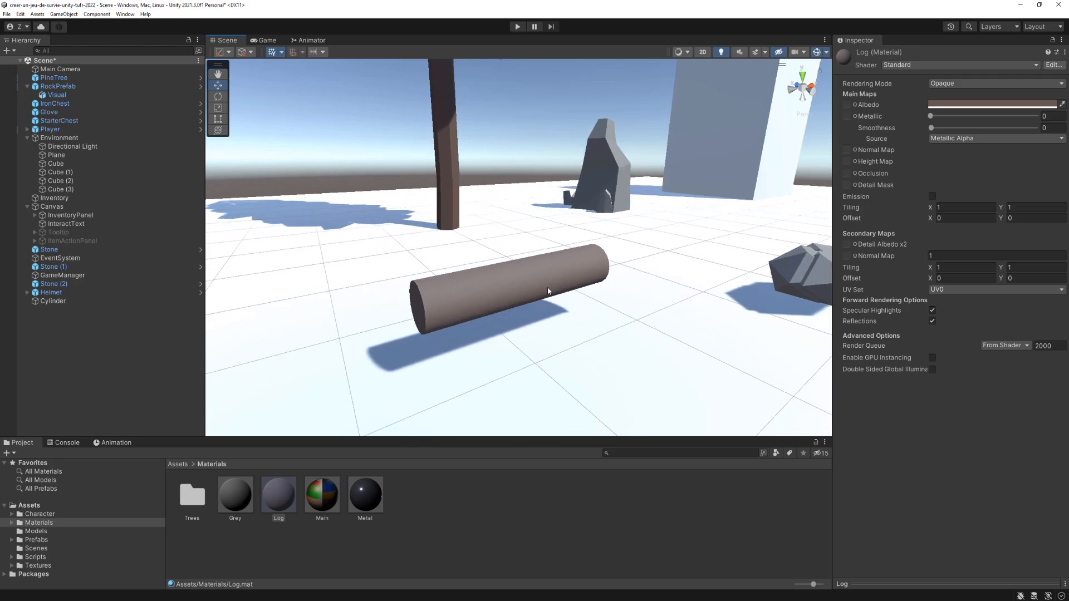
pyautogui.scroll(1, 535, 325)
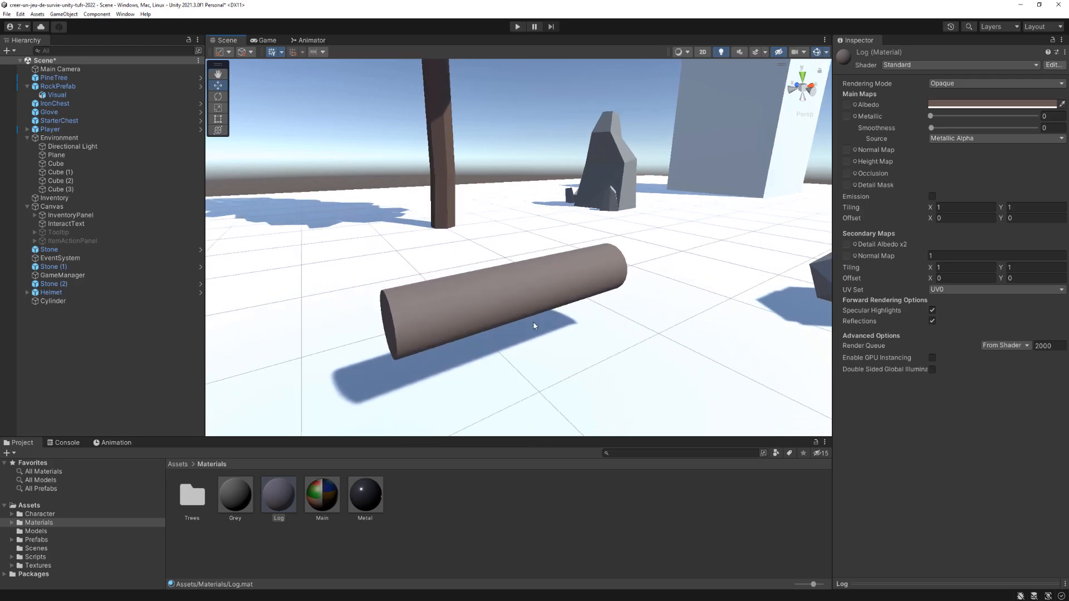
# Rename the cylinder as WoodLog.
pyautogui.click(512, 301)
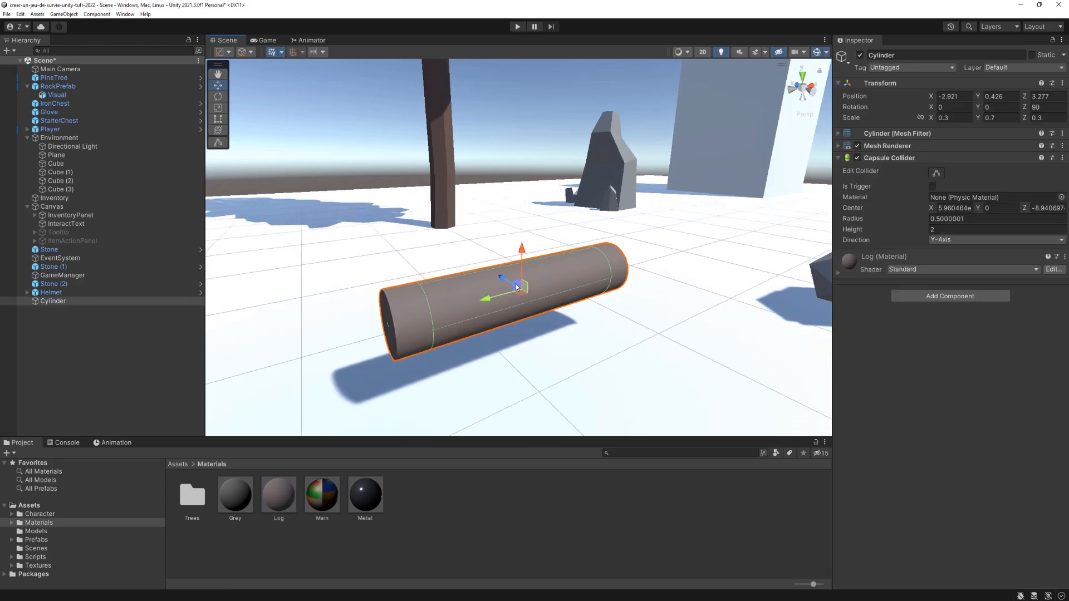
pyautogui.click(889, 55)
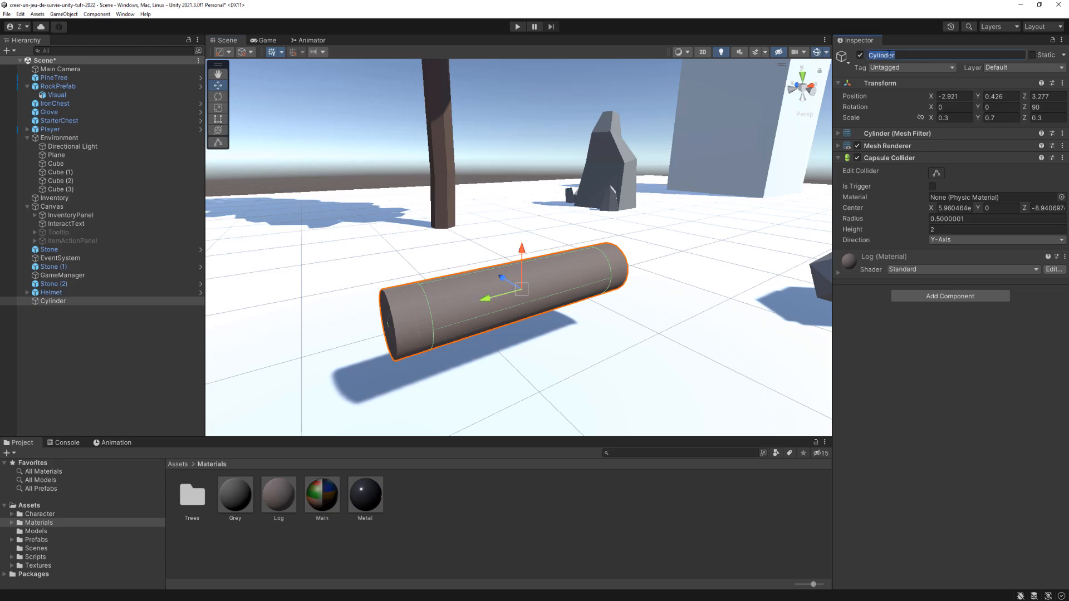
pyautogui.write('WoodLog')
pyautogui.press('Return')
# Add a Rigidbody component and the Item script to the WoodLog object.
pyautogui.moveTo(669, 252); pyautogui.dragTo(613, 253, button='right')
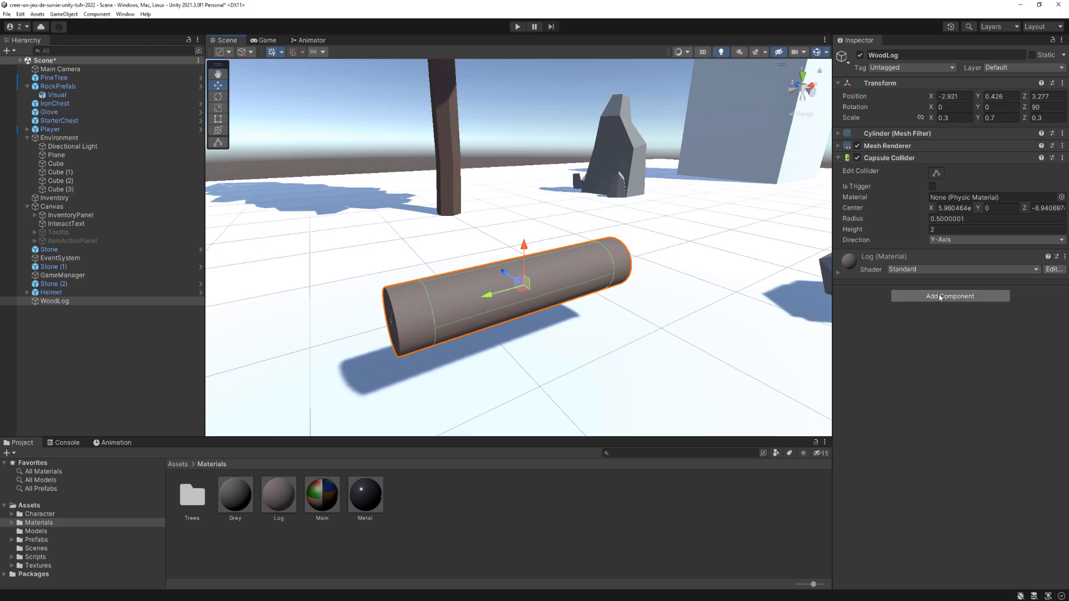
pyautogui.click(940, 297)
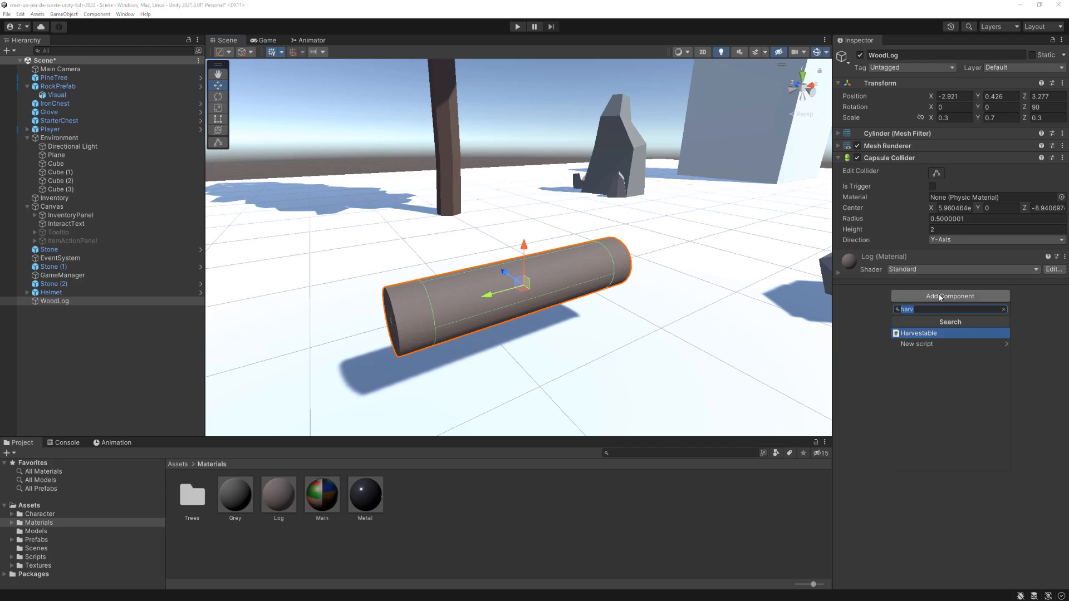
pyautogui.write('rigidbody')
pyautogui.press('Return')
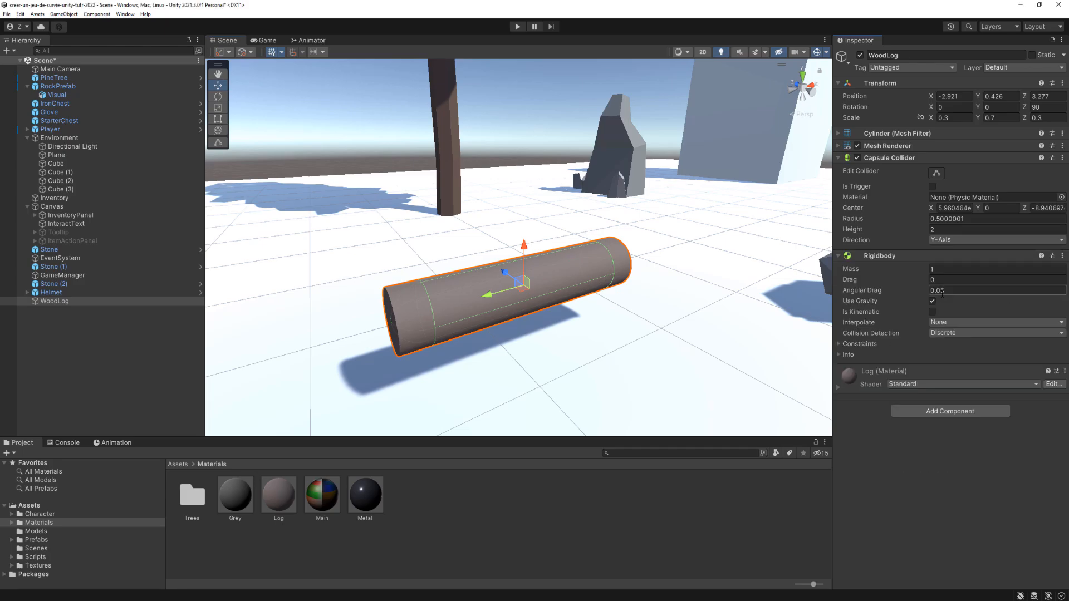
pyautogui.click(941, 412)
pyautogui.write('item')
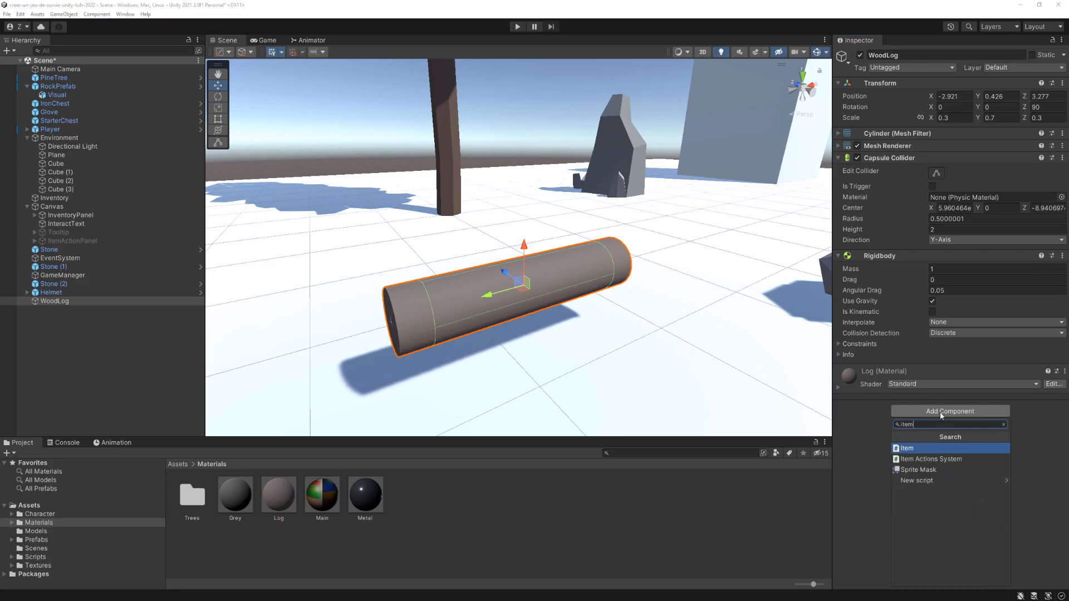
pyautogui.press('Return')
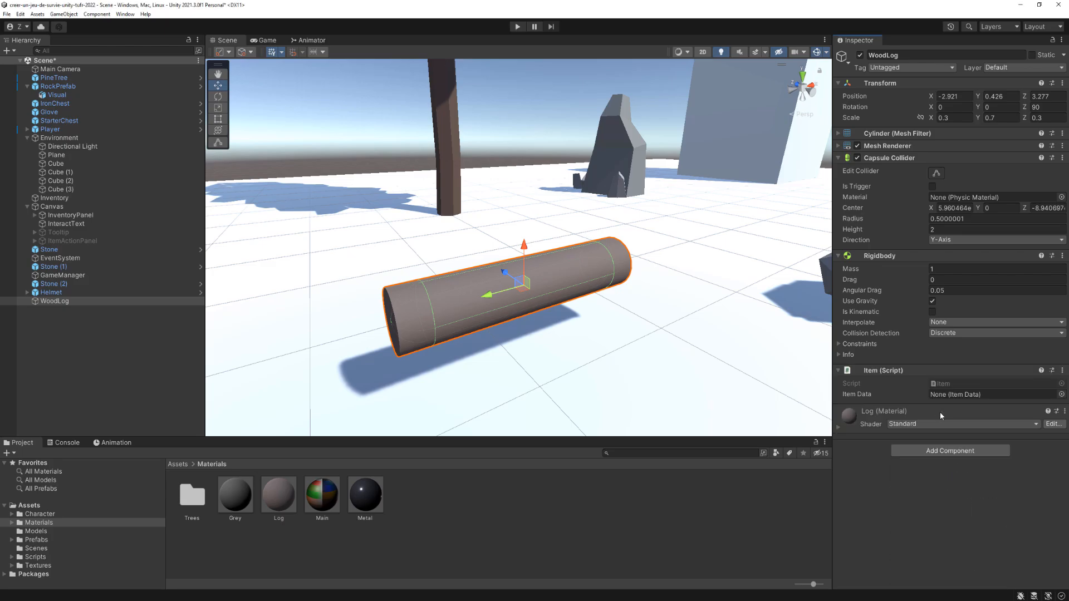
# Set both the tag and the layer of the WoodLog object to Item.
pyautogui.click(889, 69)
pyautogui.click(902, 145)
pyautogui.click(997, 68)
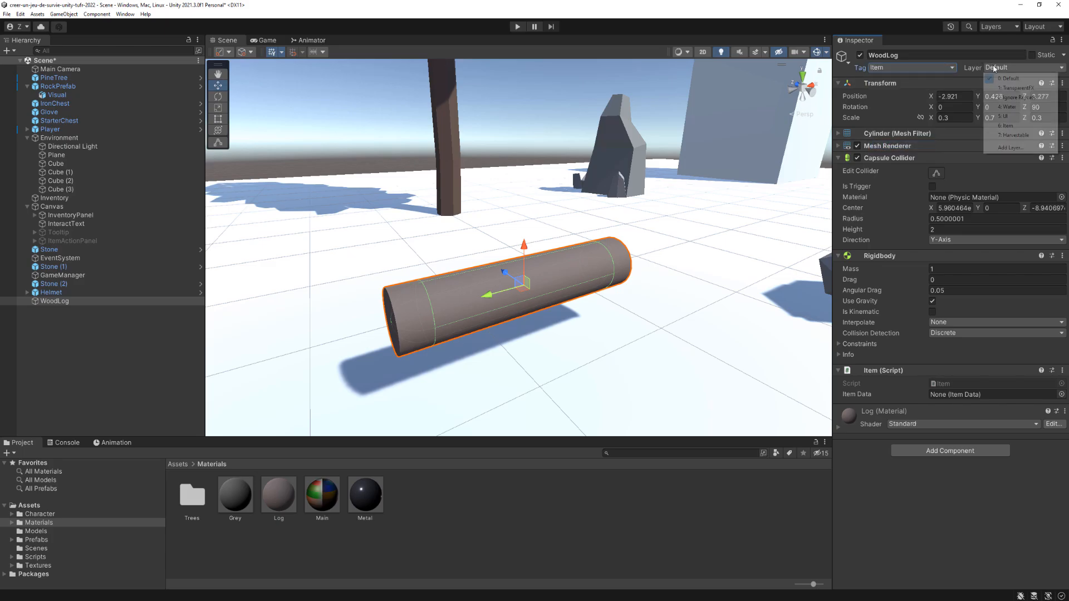
pyautogui.click(1001, 127)
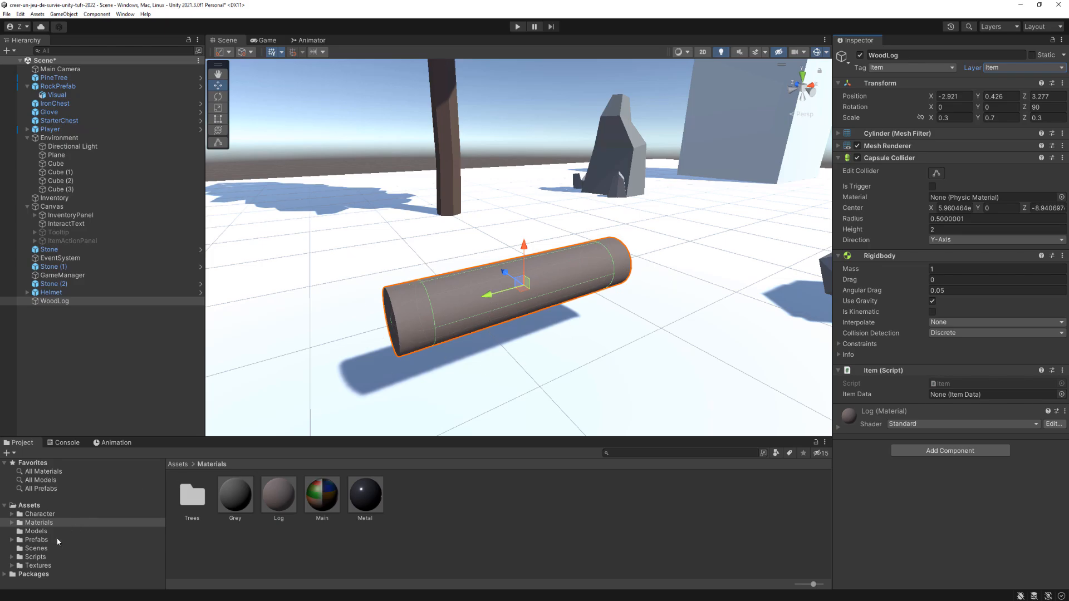
# Save WoodLog as a prefab in the Prefabs folder and delete its instance from the scene.
pyautogui.click(37, 540)
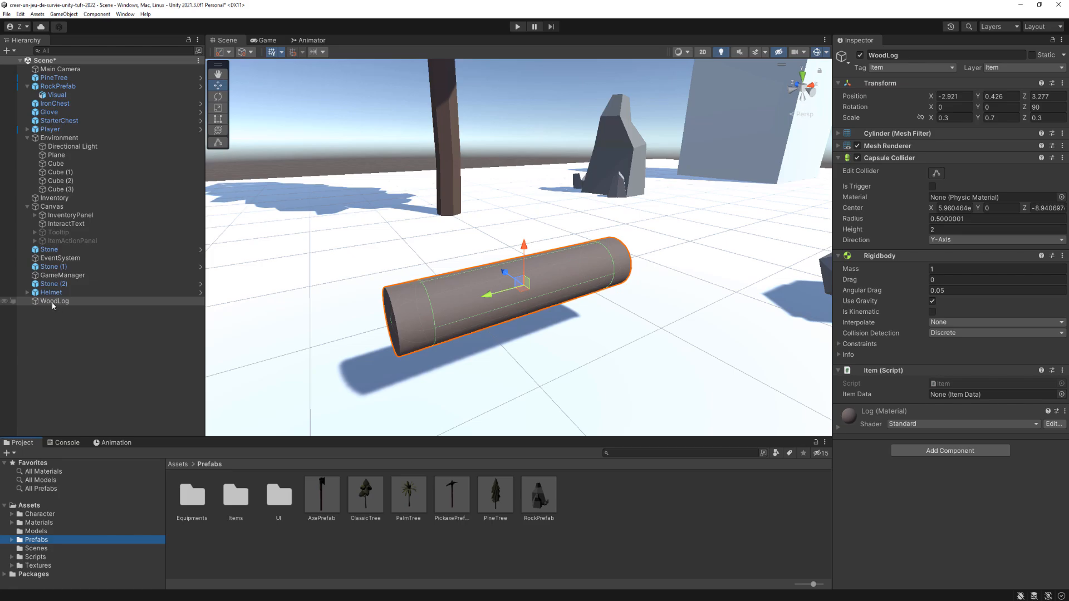
pyautogui.moveTo(54, 302); pyautogui.dragTo(611, 525)
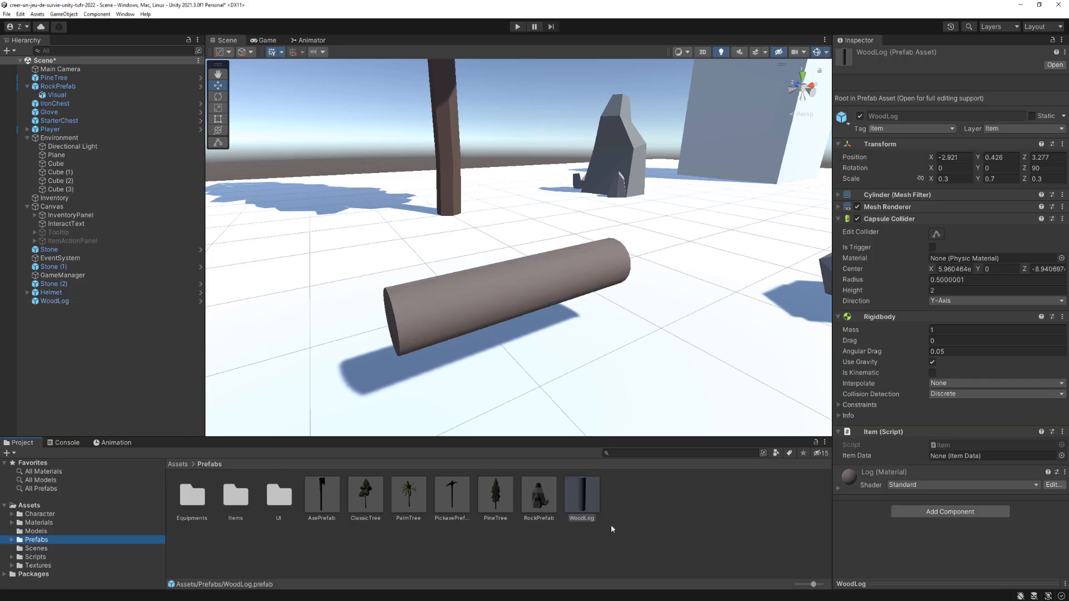
pyautogui.click(496, 290)
pyautogui.press('Delete')
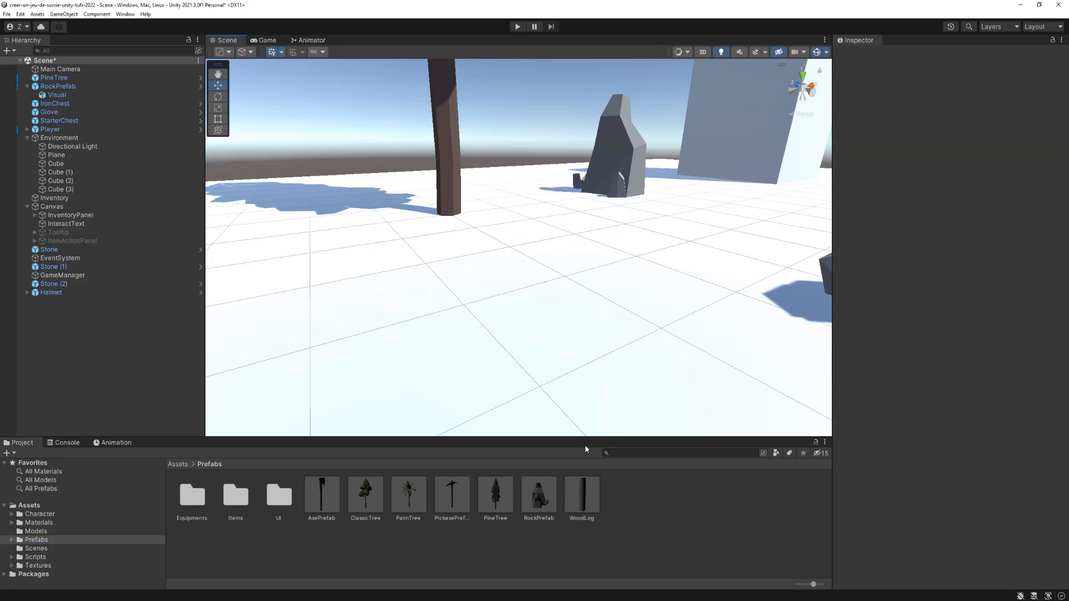
# Create a new item data asset named WoodLog in the Prefabs folder.
pyautogui.click(584, 492)
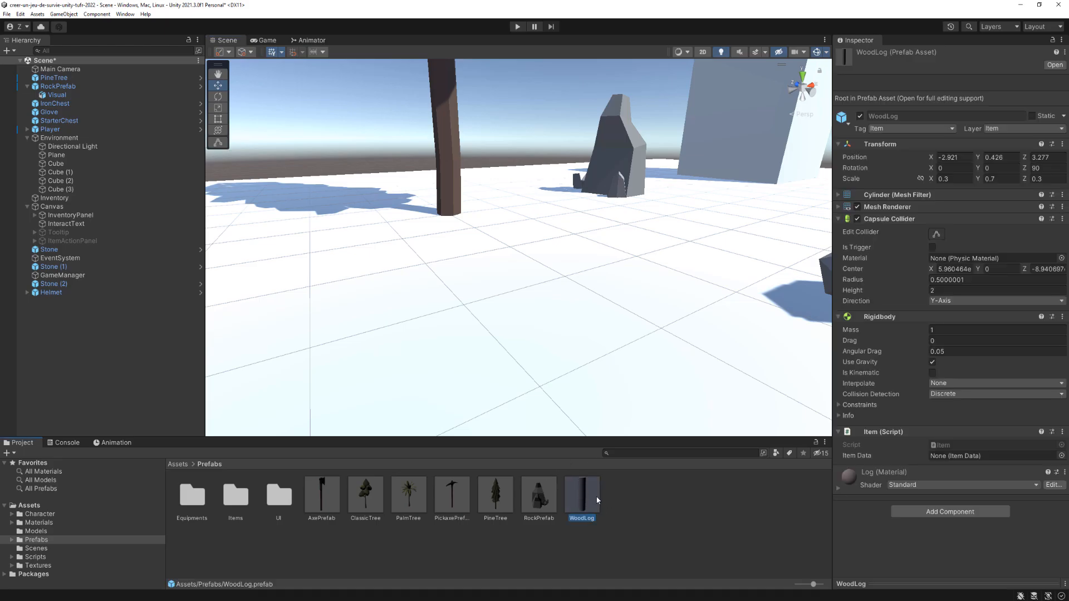
pyautogui.click(860, 456)
pyautogui.click(590, 490)
pyautogui.rightClick(634, 504)
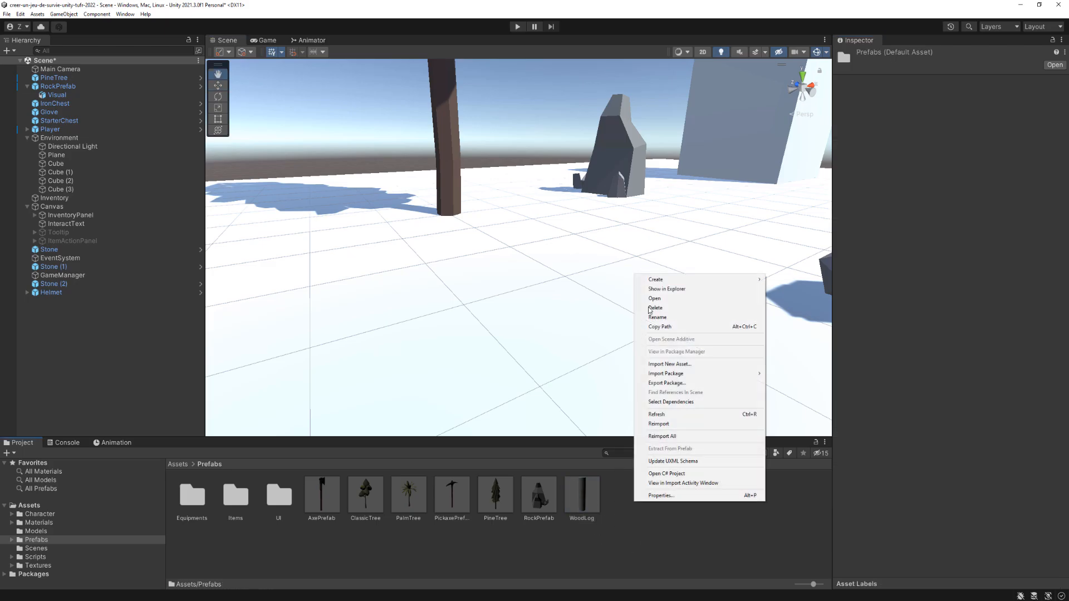
pyautogui.moveTo(668, 280)
pyautogui.moveTo(806, 209)
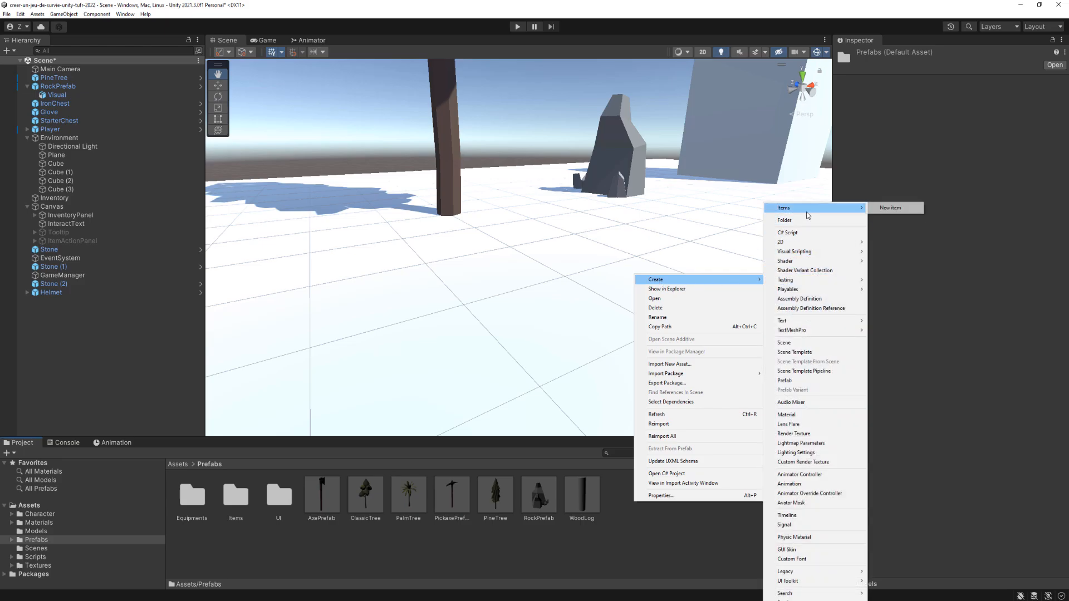
pyautogui.click(891, 207)
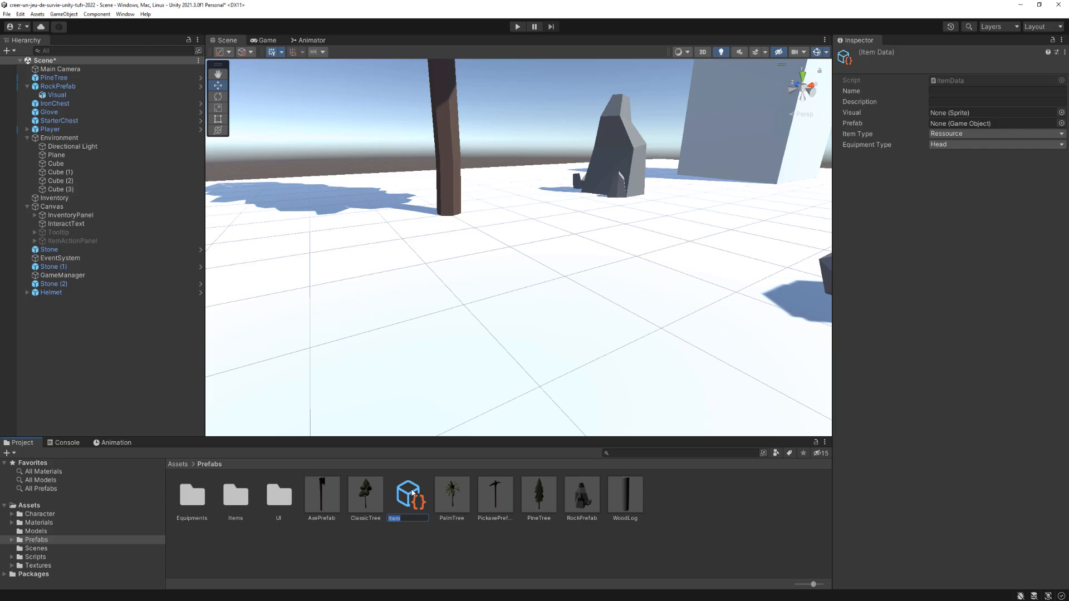
pyautogui.write('WoodLog')
pyautogui.press('Return')
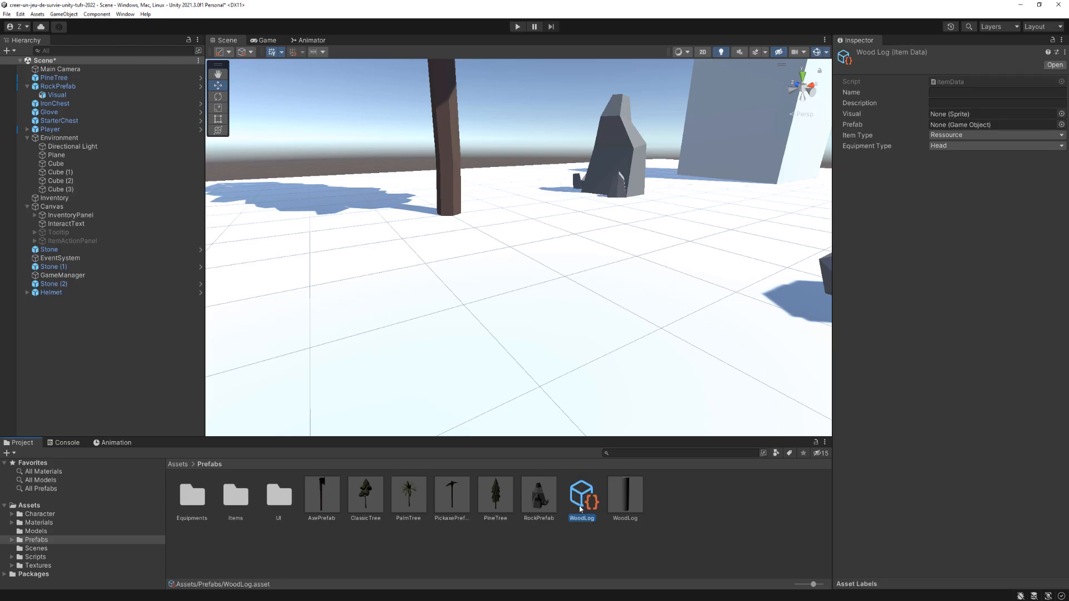
# Set the WoodLog item data's name to "Wood log" and its description to "A simple a wood log".
pyautogui.click(950, 91)
pyautogui.write('Wood Log')
pyautogui.press('Tab')
pyautogui.write('A simple ')
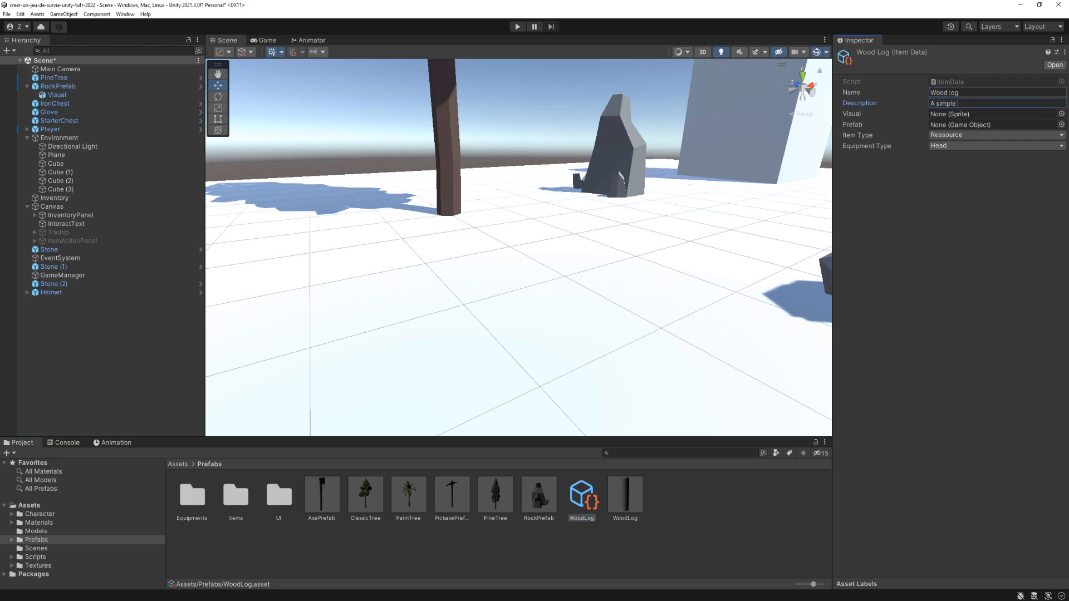
pyautogui.write('a wood log')
# Assign the WoodLogIcon sprite as the item data's visual and the WoodLog prefab as its prefab.
pyautogui.click(852, 115)
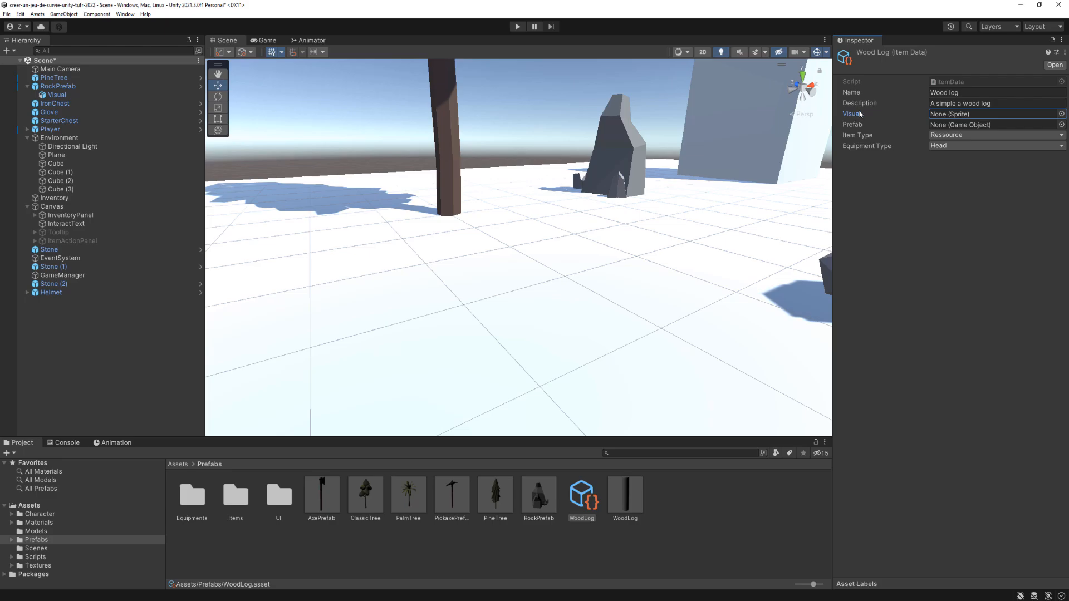
pyautogui.click(1061, 114)
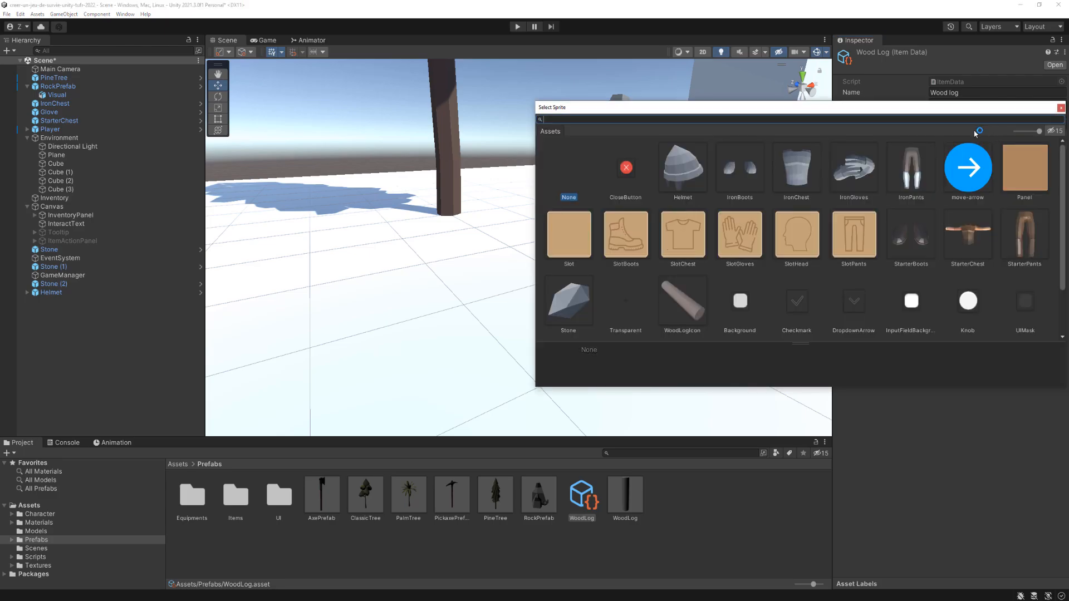
pyautogui.write('wood')
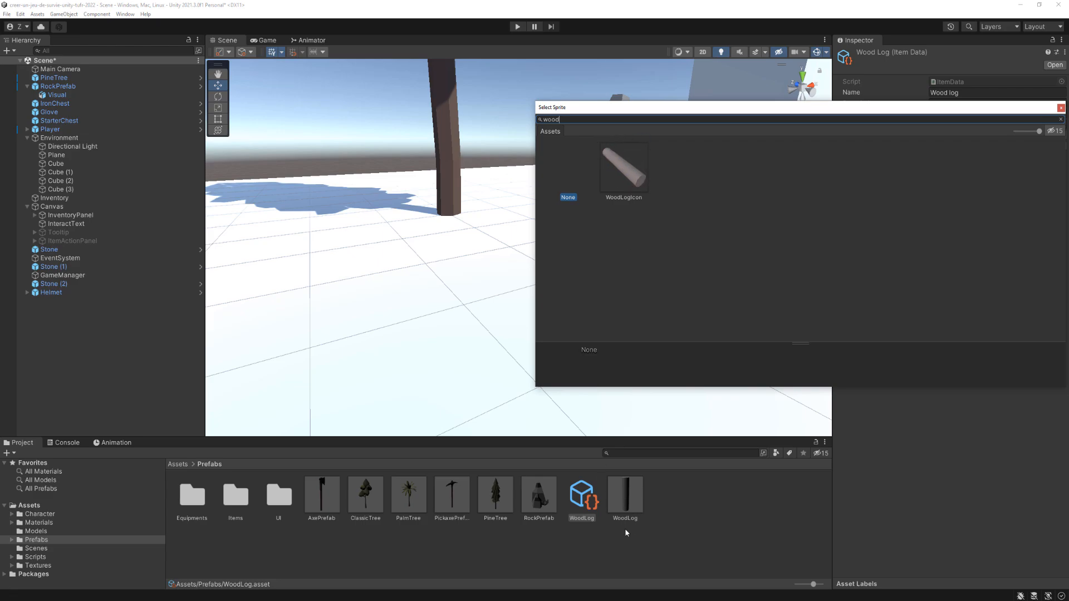
pyautogui.click(632, 169)
pyautogui.click(854, 123)
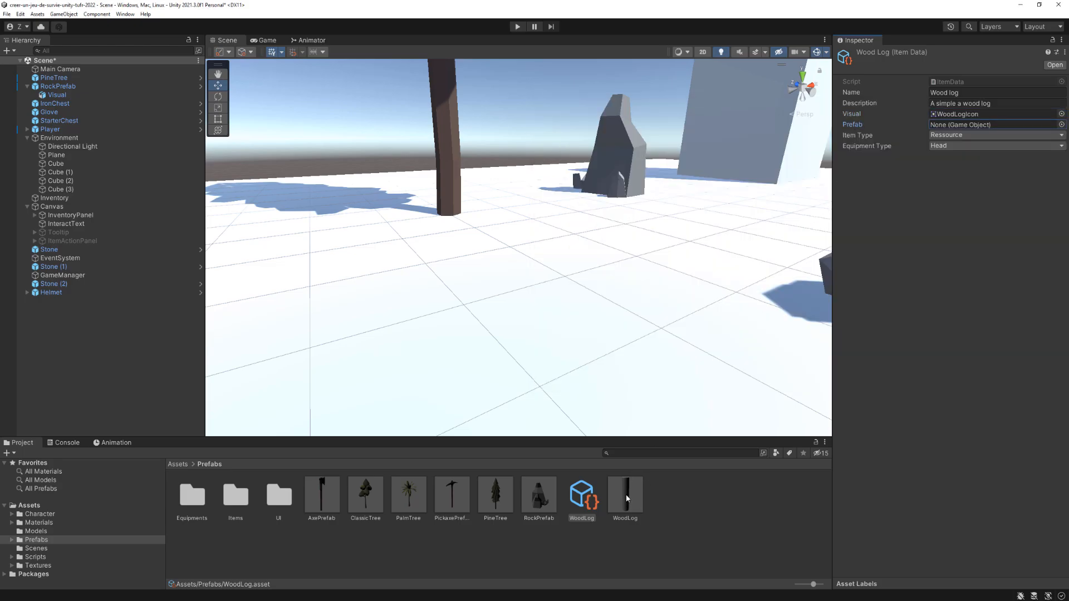
pyautogui.moveTo(626, 494); pyautogui.dragTo(945, 128)
pyautogui.click(941, 135)
pyautogui.click(950, 146)
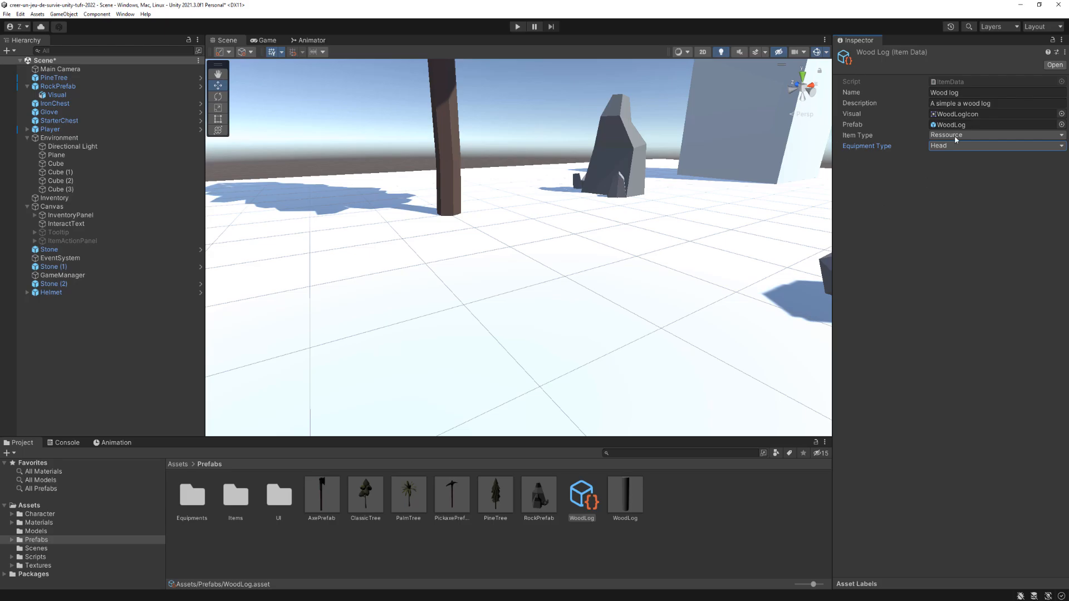
# Assign the WoodLog item data to the WoodLog prefab's Item script, and move the data asset into the Scripts/ItemsInstances folder.
pyautogui.click(623, 498)
pyautogui.moveTo(584, 501); pyautogui.dragTo(966, 457)
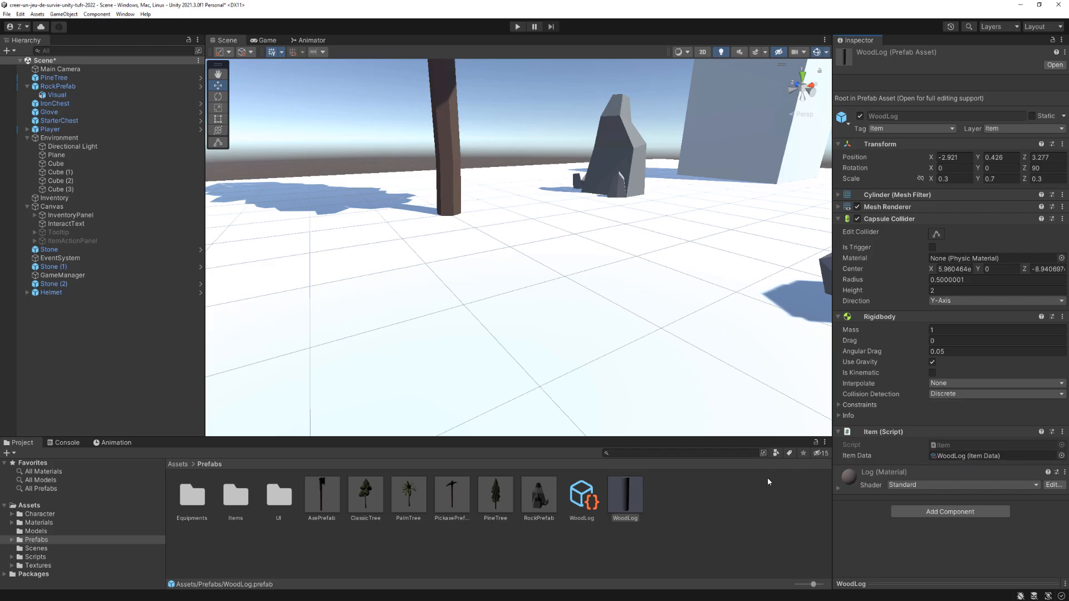
pyautogui.click(12, 557)
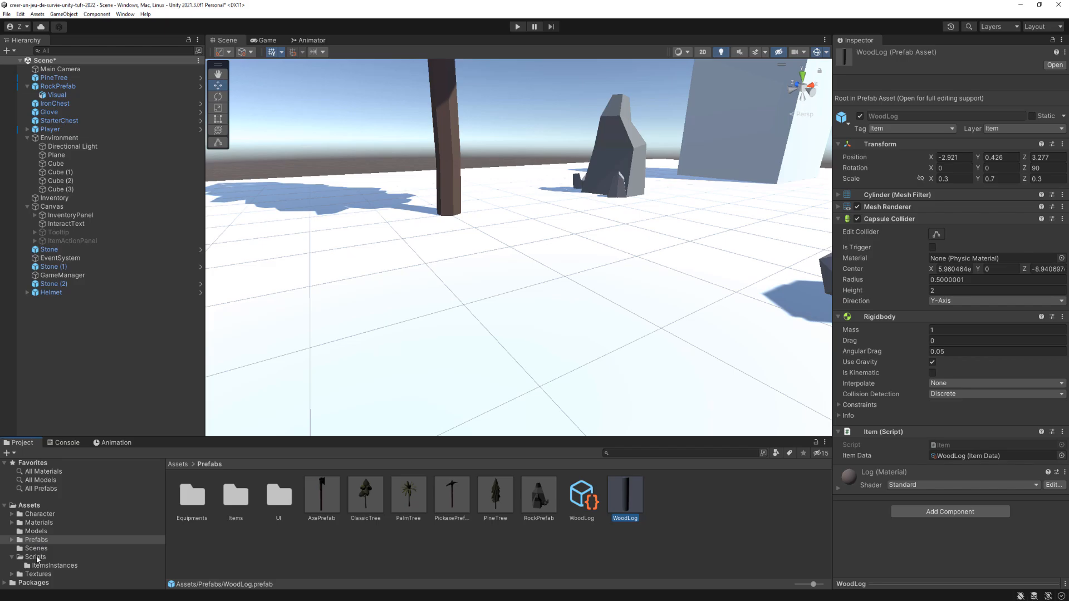
pyautogui.moveTo(583, 504); pyautogui.dragTo(56, 568)
pyautogui.click(60, 566)
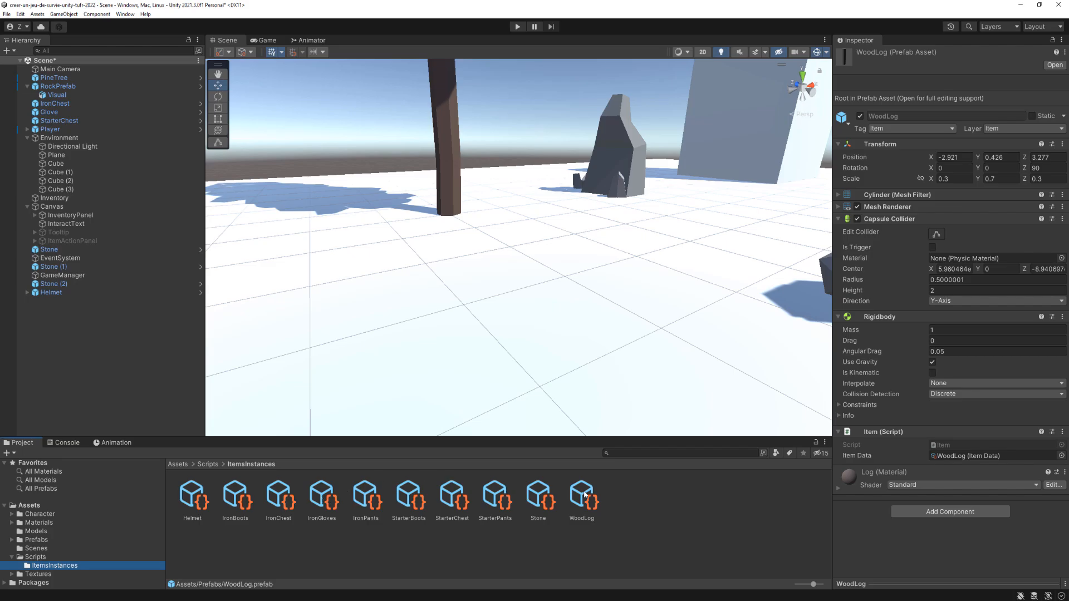
# Add the WoodLog item data to the PineTree's harvestable items with a drop chance of 100.
pyautogui.click(62, 79)
pyautogui.scroll(2, 740, 362)
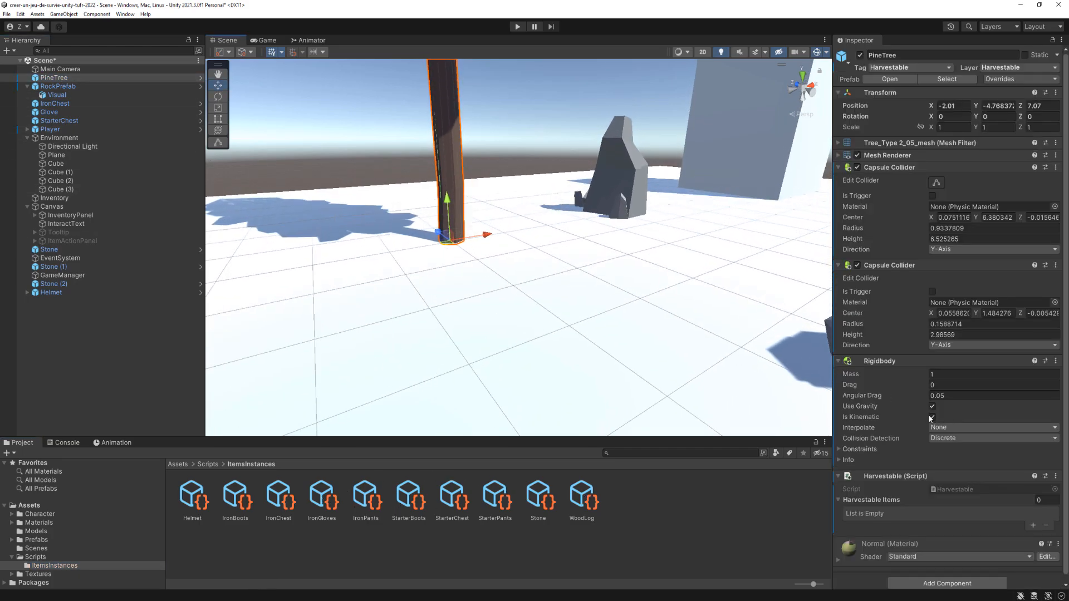
pyautogui.scroll(-1, 975, 514)
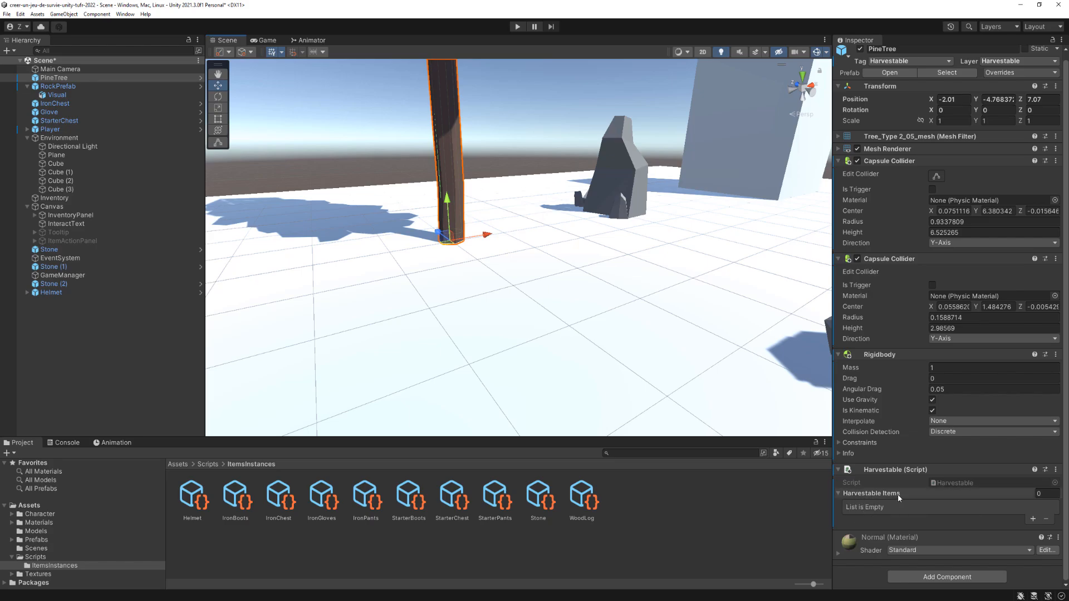
pyautogui.press('f')
pyautogui.click(1033, 518)
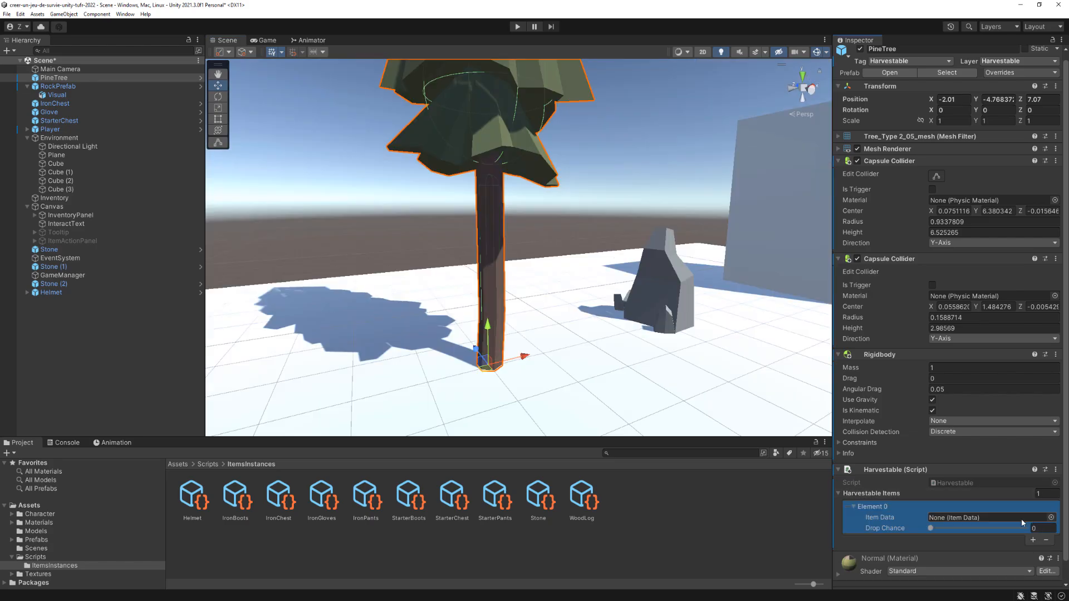
pyautogui.click(932, 518)
pyautogui.moveTo(579, 497); pyautogui.dragTo(1028, 528)
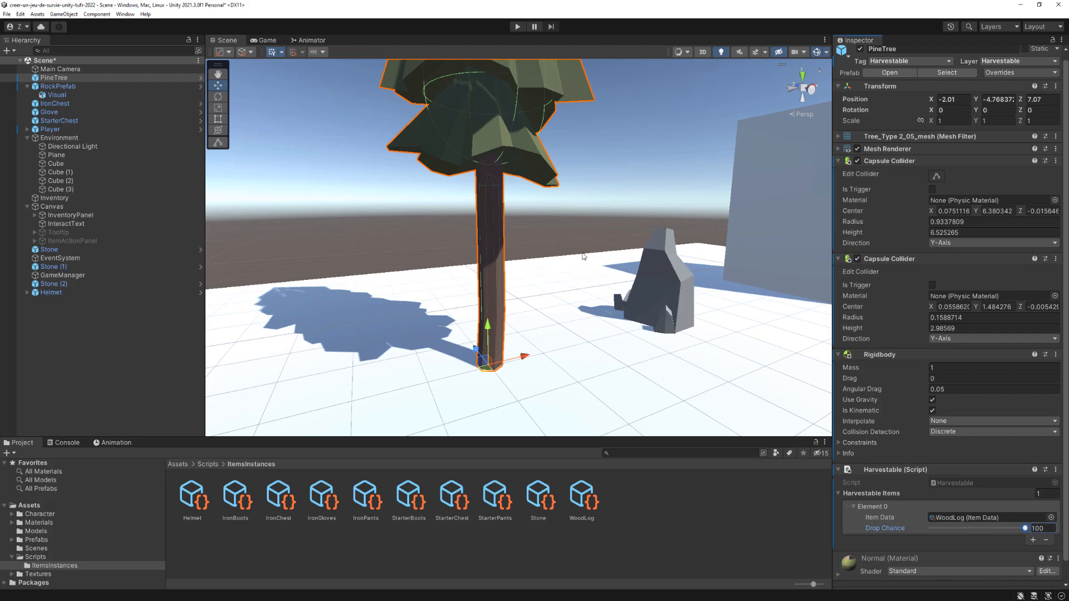
# Add two more WoodLog entries to the PineTree's harvestable items with drop chances of 60 and 25, and save the scene.
pyautogui.click(1033, 540)
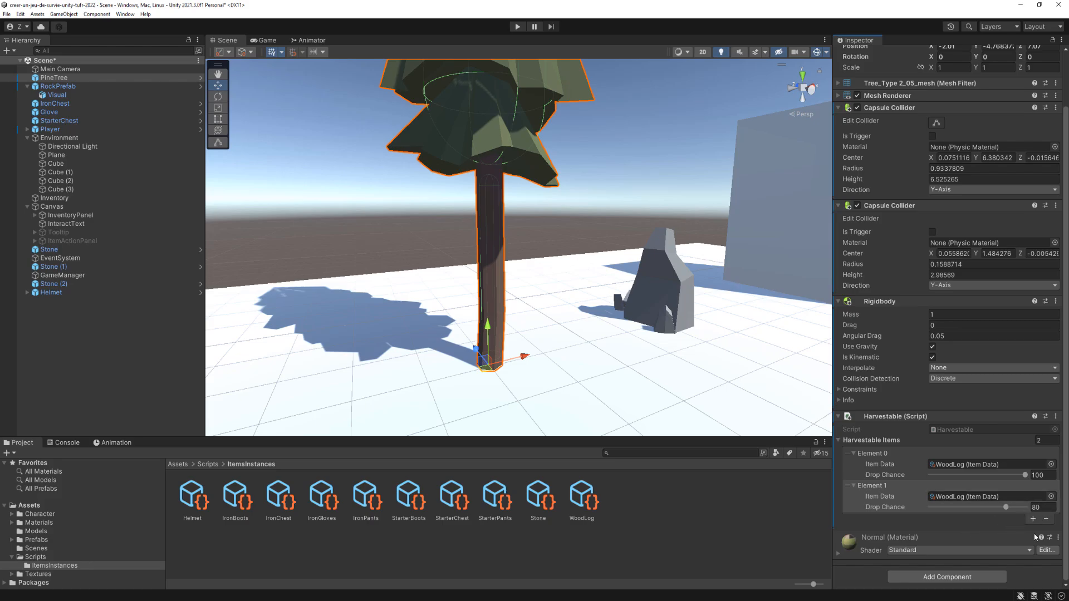
pyautogui.click(1033, 519)
pyautogui.click(1037, 540)
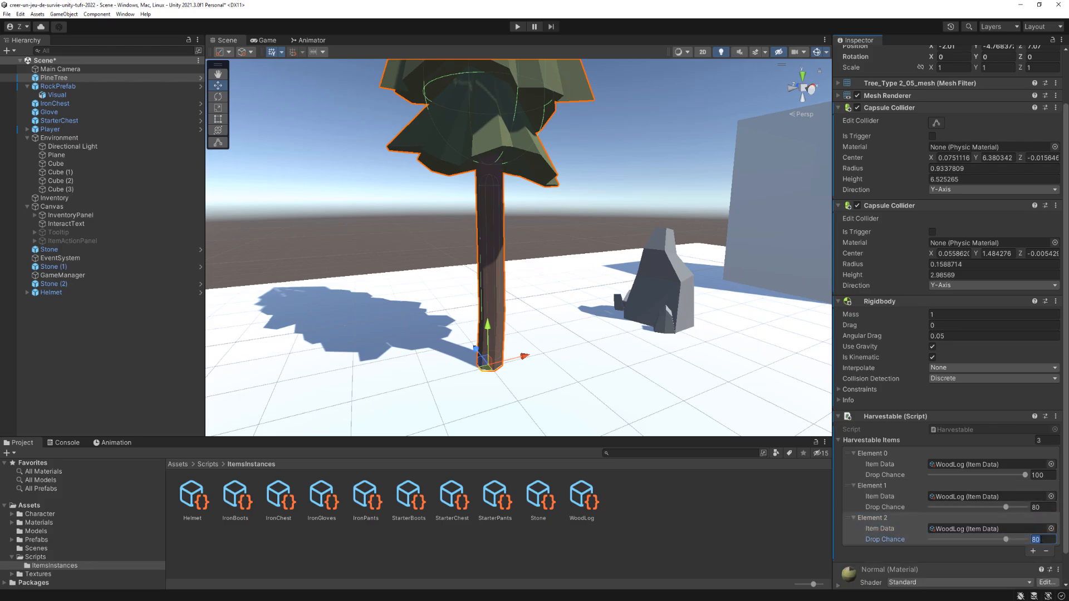
pyautogui.write('50')
pyautogui.click(1042, 540)
pyautogui.write('25')
pyautogui.click(1049, 507)
pyautogui.write('60')
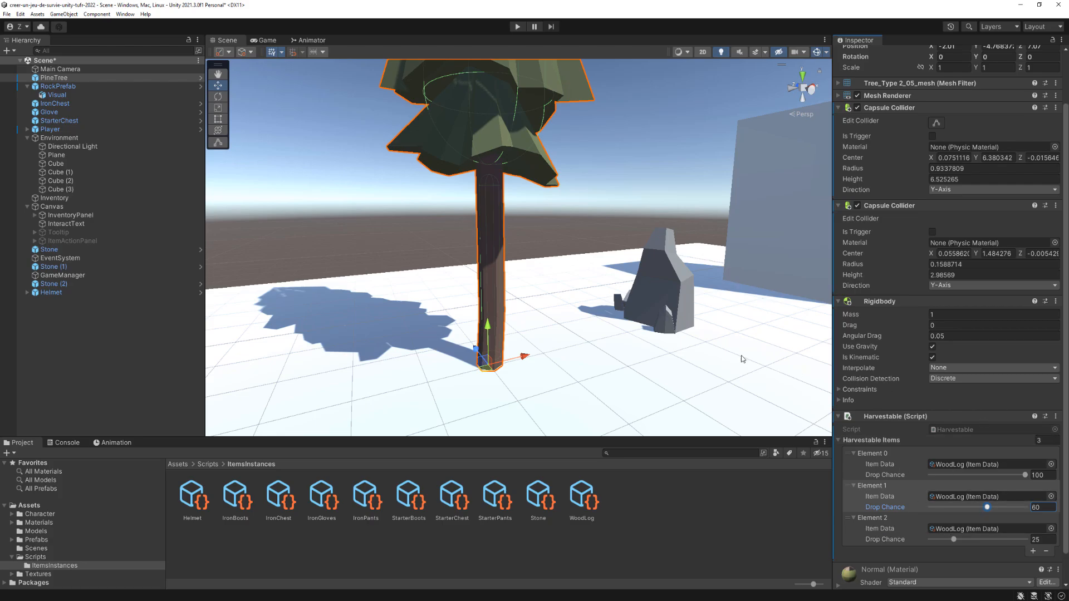
pyautogui.scroll(-2, 676, 328)
pyautogui.hotkey('ctrl', 's')
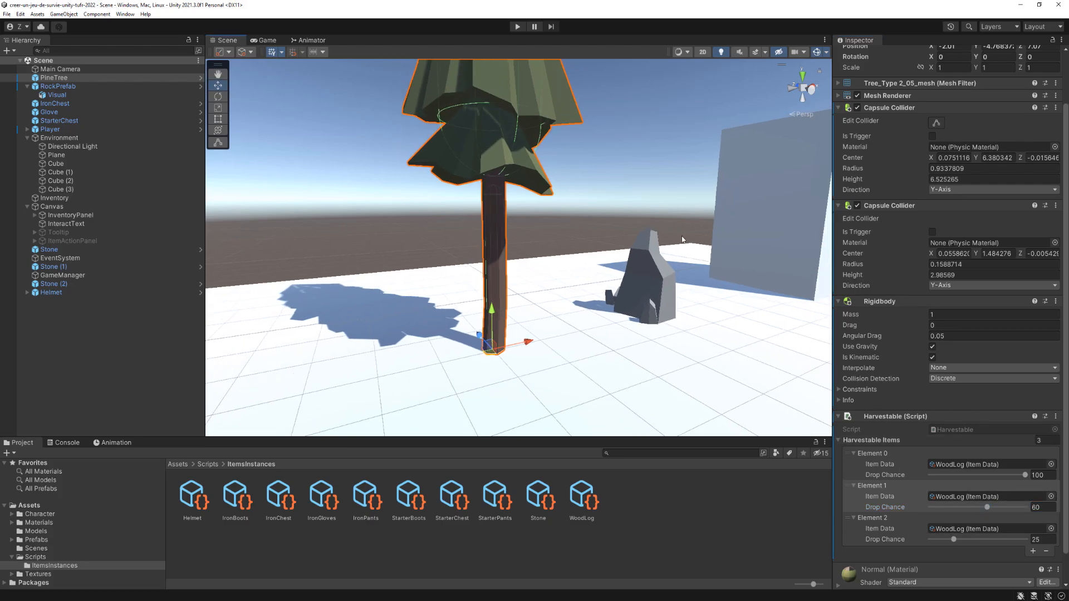
# Run the game and harvest the pine tree with the player character to test the wood drops.
pyautogui.click(510, 26)
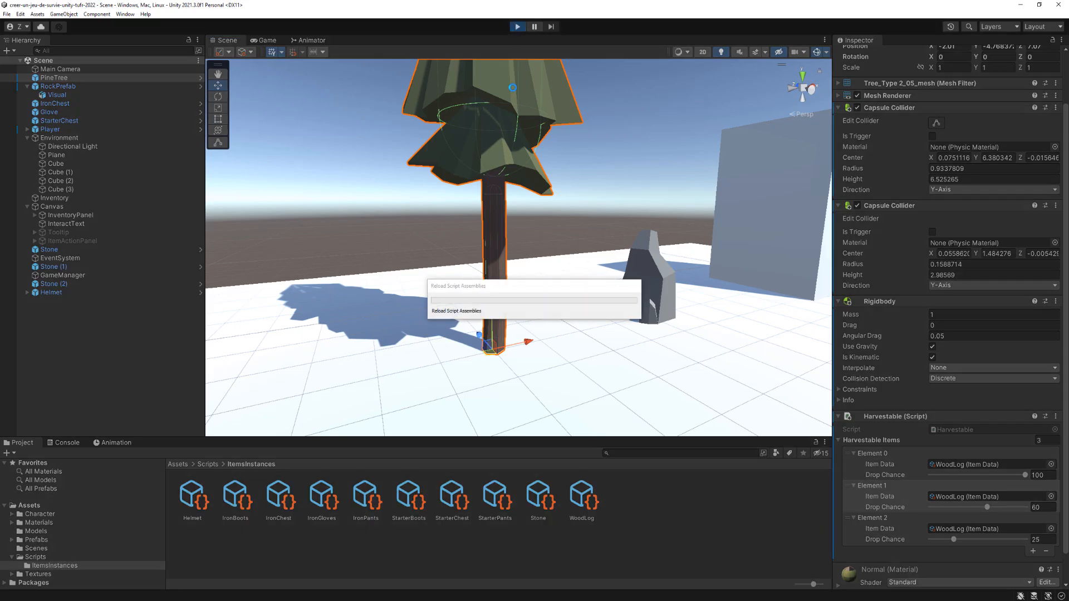
pyautogui.press('w')
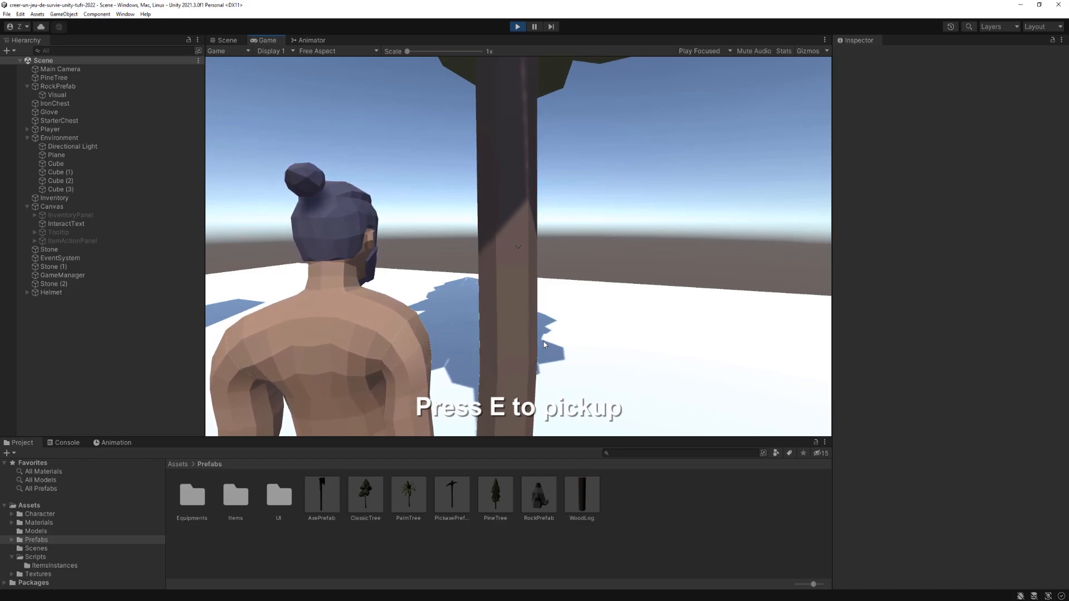
pyautogui.click(544, 342)
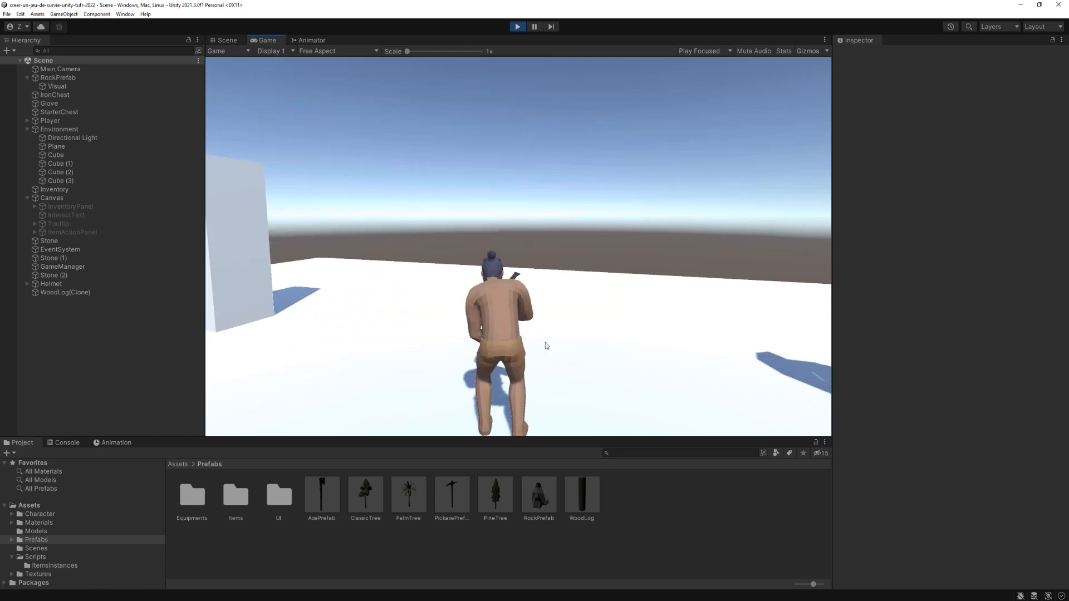
pyautogui.press('s')
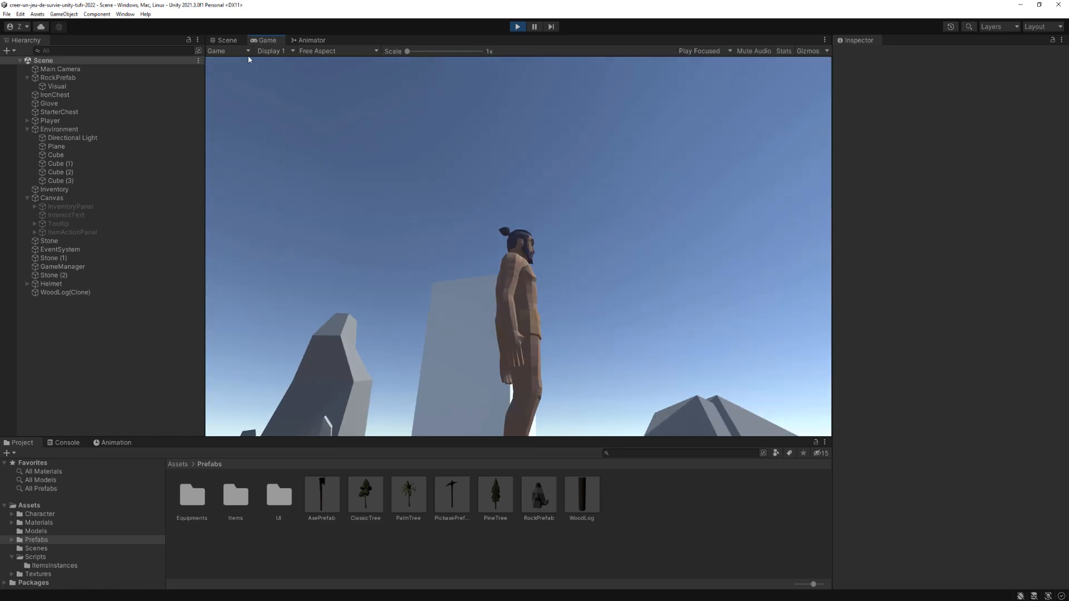
# Pause the game, locate and inspect the spawned WoodLog(Clone) in the Scene view, and stop the game.
pyautogui.click(226, 40)
pyautogui.click(535, 27)
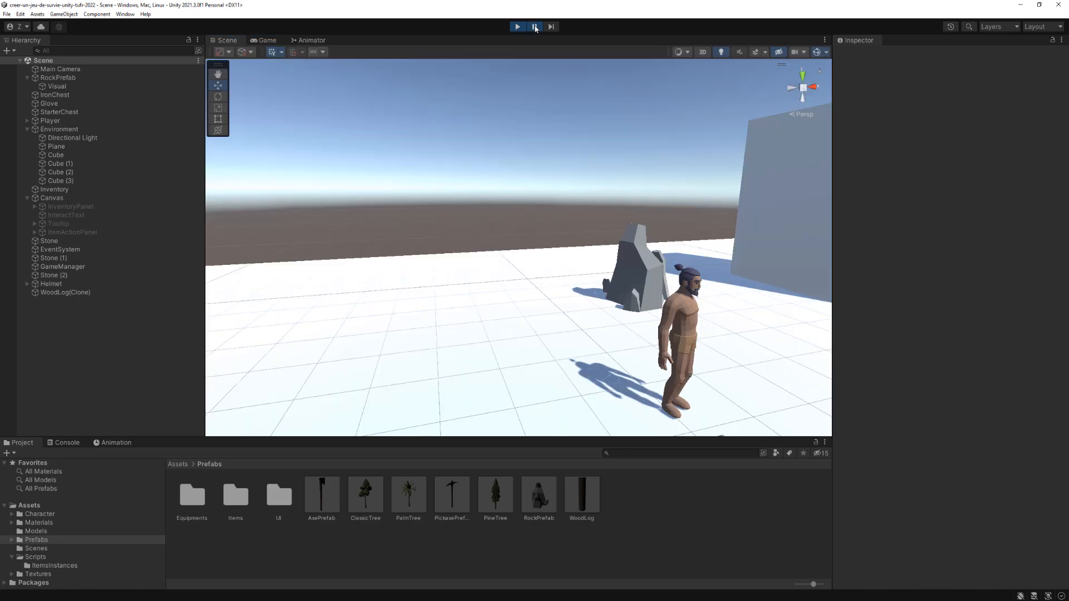
pyautogui.scroll(-5, 527, 245)
pyautogui.moveTo(527, 246); pyautogui.dragTo(541, 133, button='middle')
pyautogui.click(61, 293)
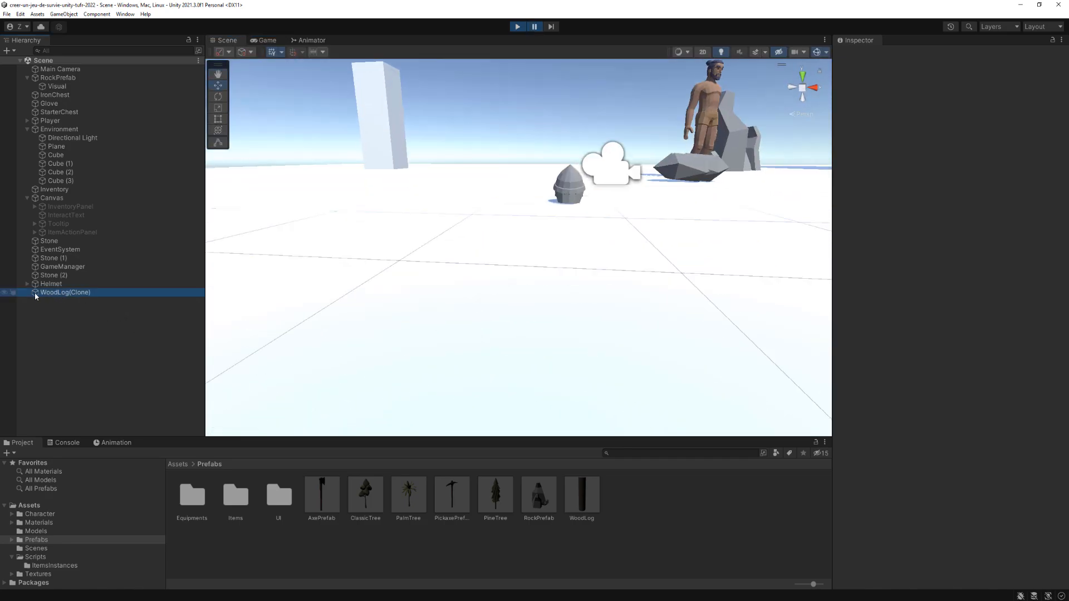
pyautogui.press('f')
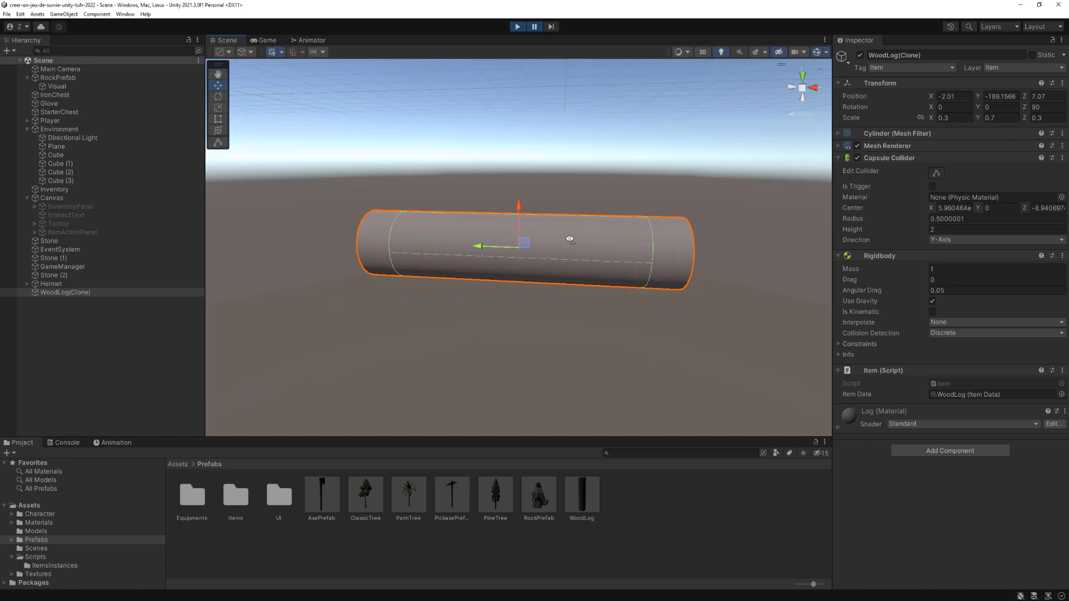
pyautogui.keyDown('alt'); pyautogui.moveTo(322, 302); pyautogui.dragTo(435, 288); pyautogui.keyUp('alt')
pyautogui.scroll(-1, 622, 307)
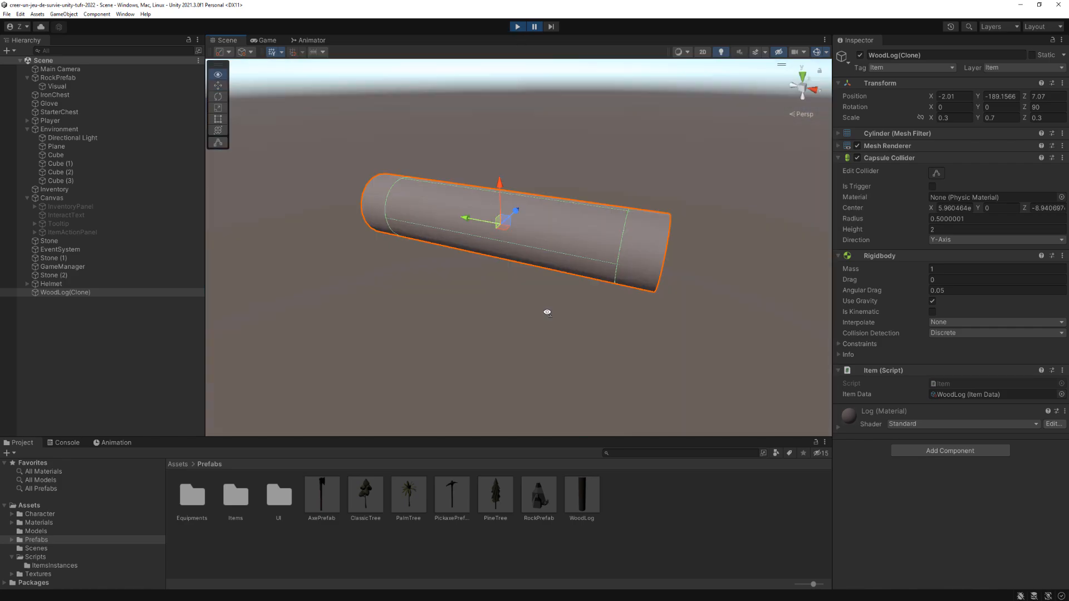
pyautogui.click(517, 27)
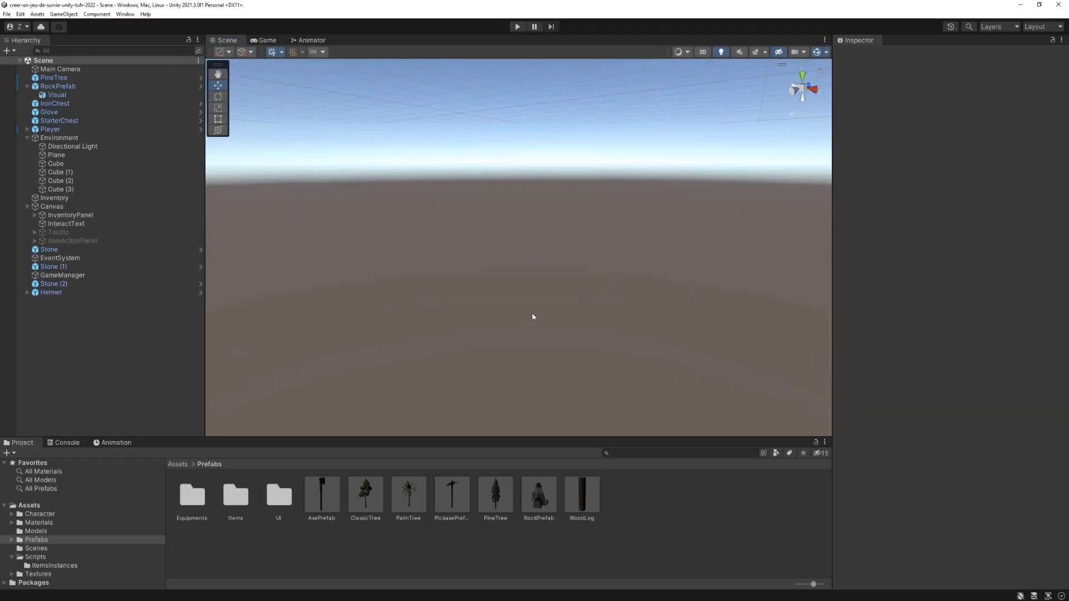
# Frame Stone (2) in the Scene view and examine the play area around it and the pine tree.
pyautogui.click(55, 284)
pyautogui.press('f')
pyautogui.moveTo(518, 190); pyautogui.dragTo(593, 331, button='middle')
pyautogui.scroll(-10, 473, 281)
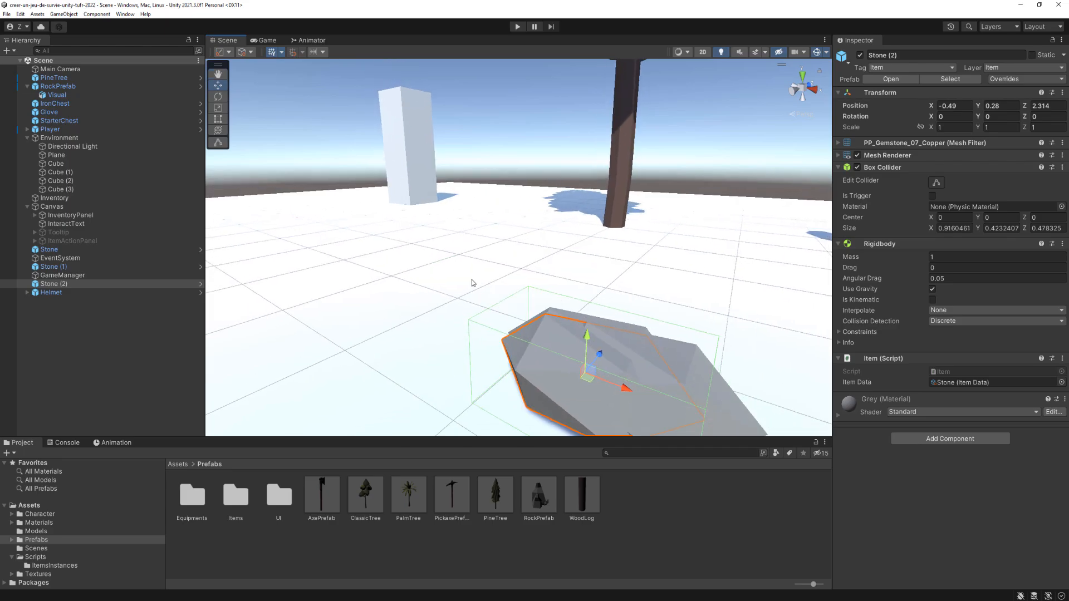
pyautogui.moveTo(482, 279); pyautogui.dragTo(586, 319, button='middle')
pyautogui.scroll(-10, 579, 302)
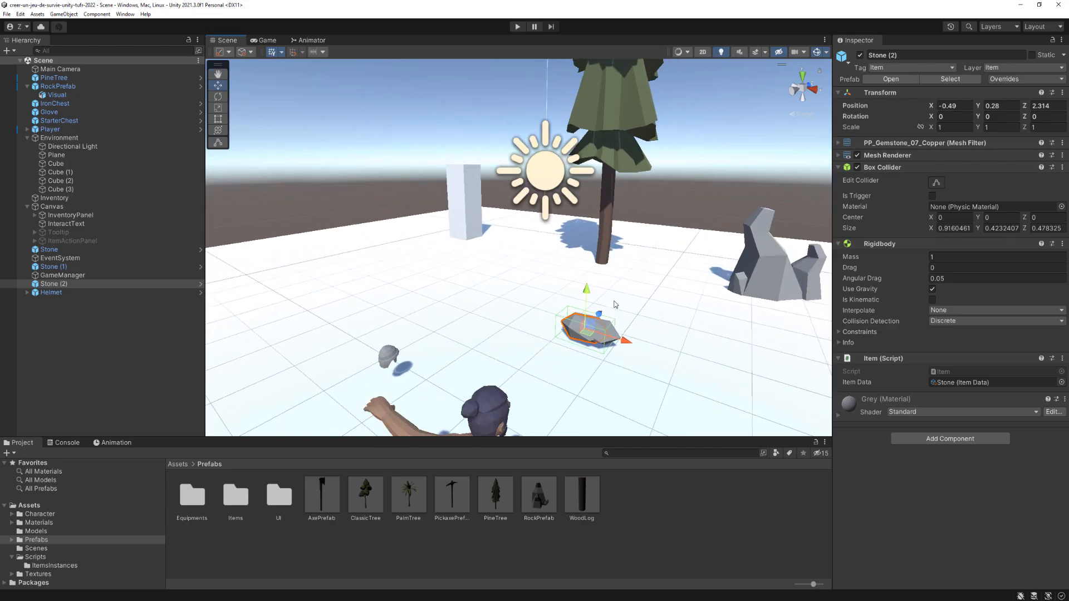
pyautogui.scroll(-5, 560, 256)
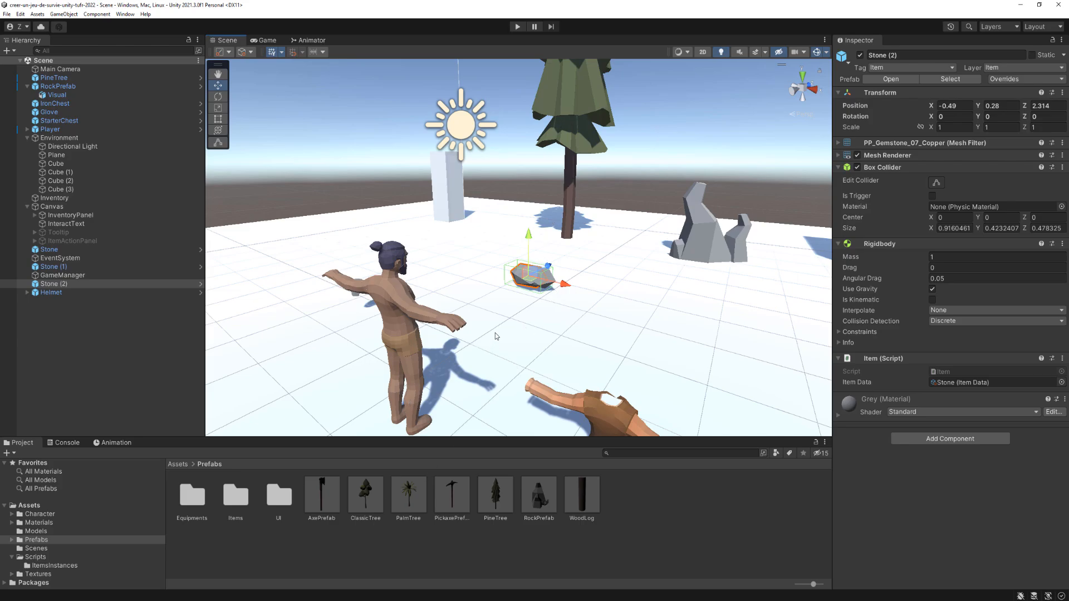
# Switch to Visual Studio and examine how BreakHarvestable in InteractBehaviour.cs instantiates and positions the dropped resources.
pyautogui.hotkey('alt', 'Tab')
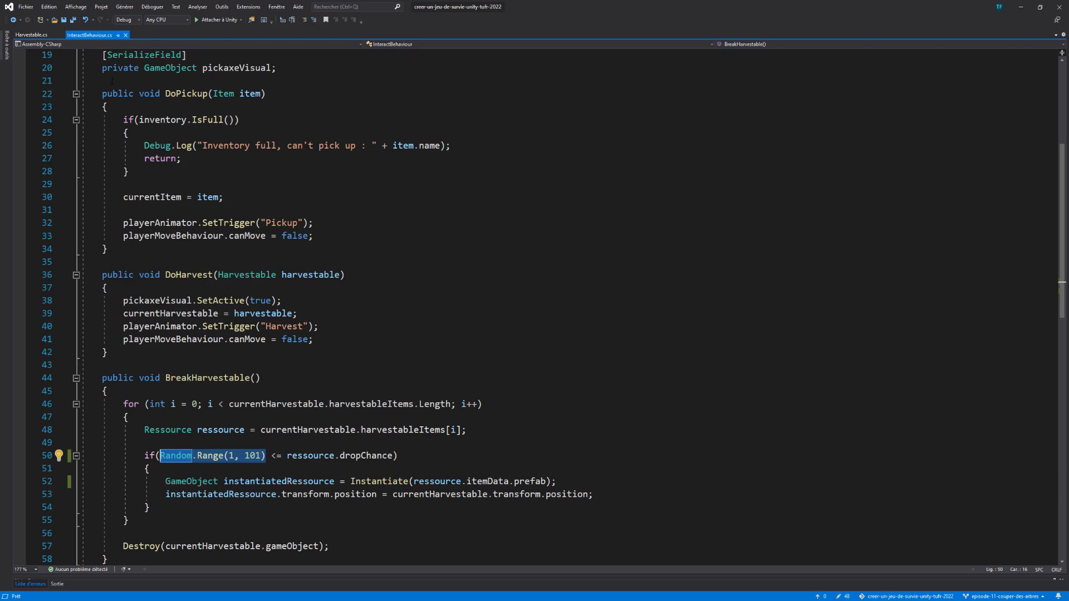
pyautogui.scroll(-2, 310, 388)
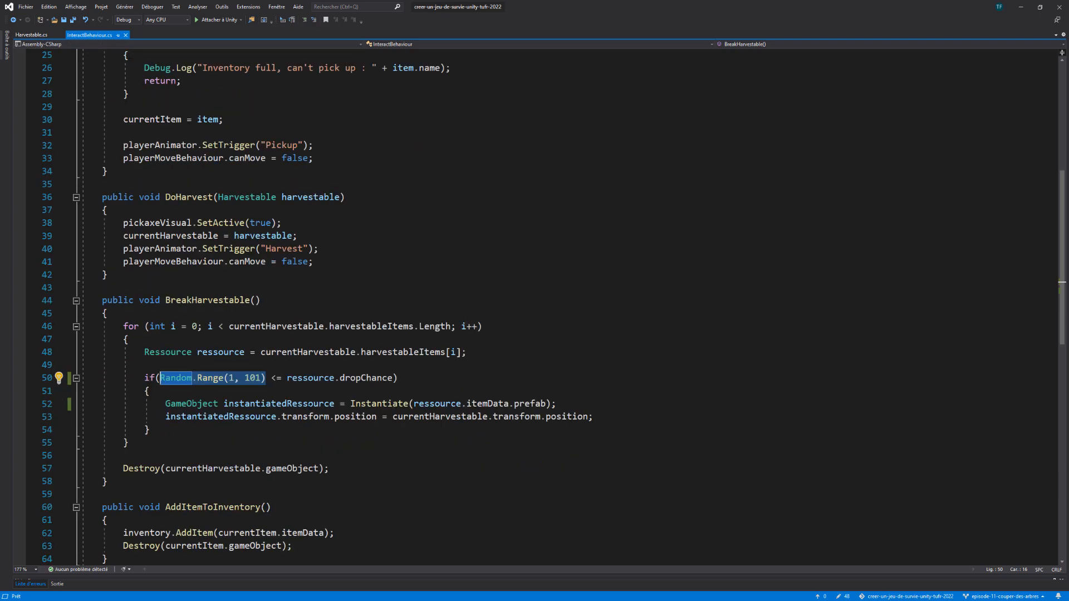
pyautogui.click(278, 403)
pyautogui.moveTo(555, 403); pyautogui.dragTo(165, 403)
pyautogui.scroll(-1, 334, 373)
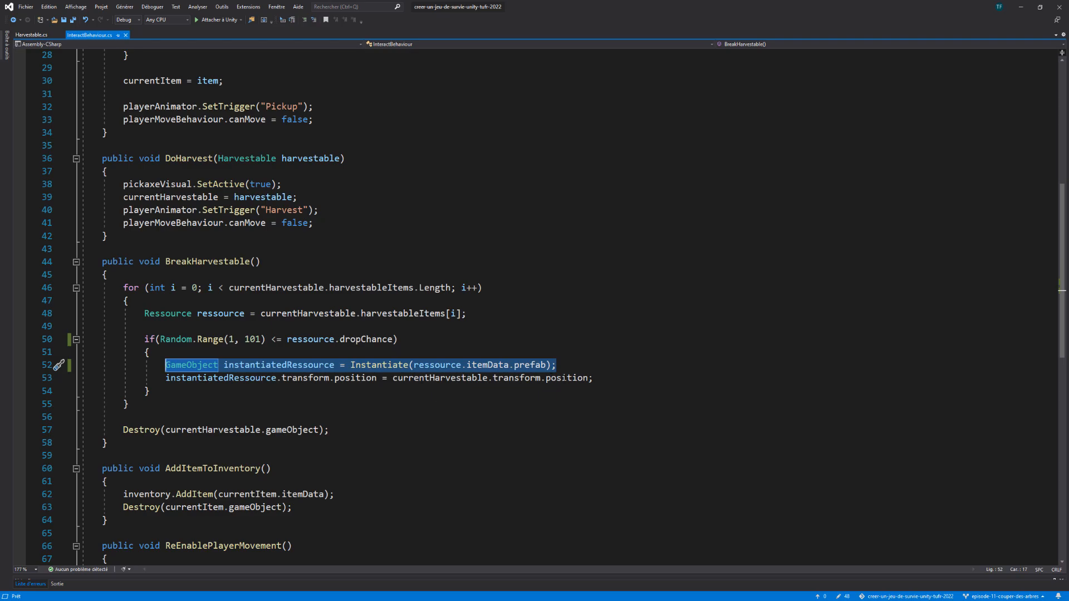
pyautogui.click(596, 377)
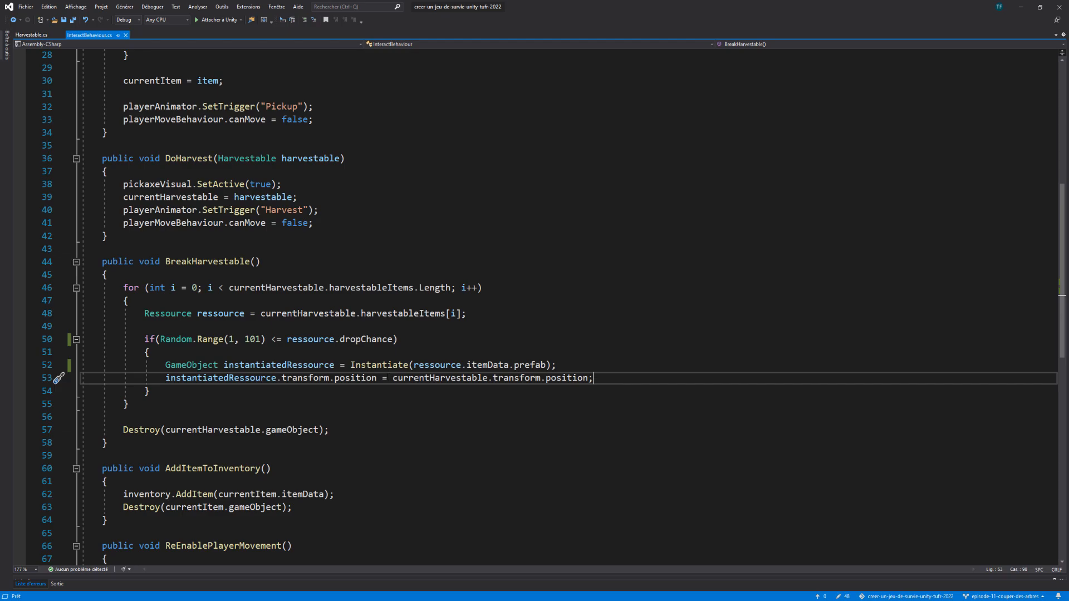
pyautogui.moveTo(393, 378); pyautogui.dragTo(584, 378)
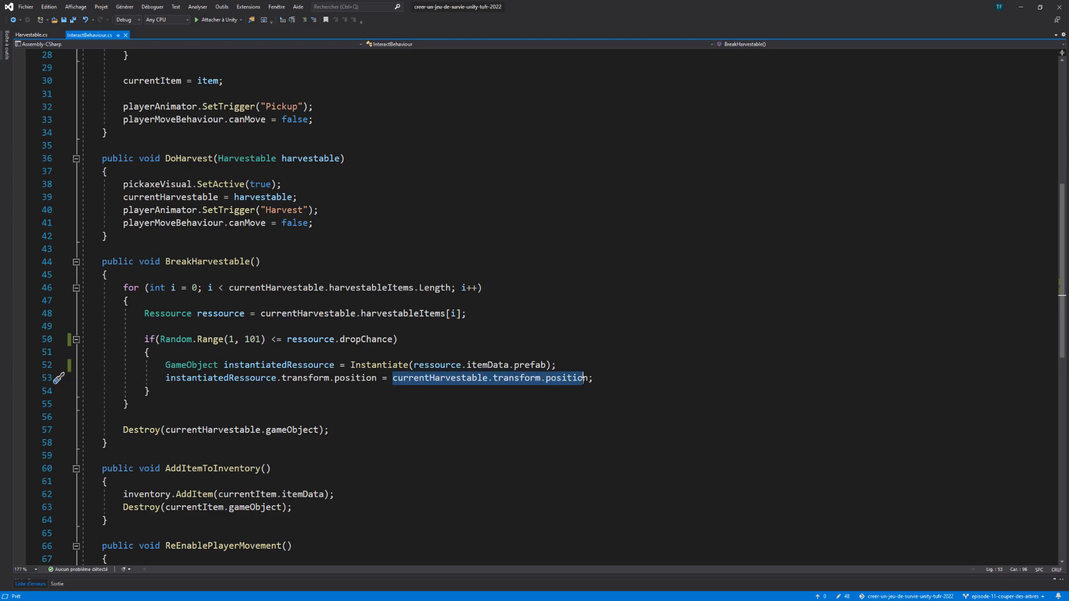
pyautogui.click(628, 380)
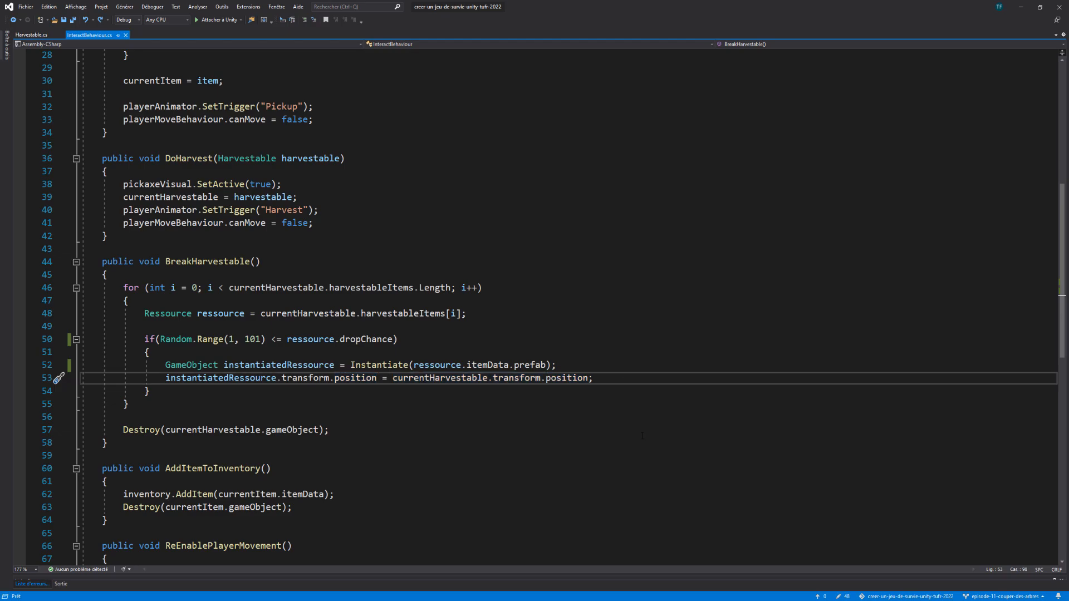
# Declare a private Vector3 spawnItemOffset initialised to new Vector3(0, 0.5f, 0) below currentHarvestable in the InteractBehaviour class.
pyautogui.scroll(9, 568, 399)
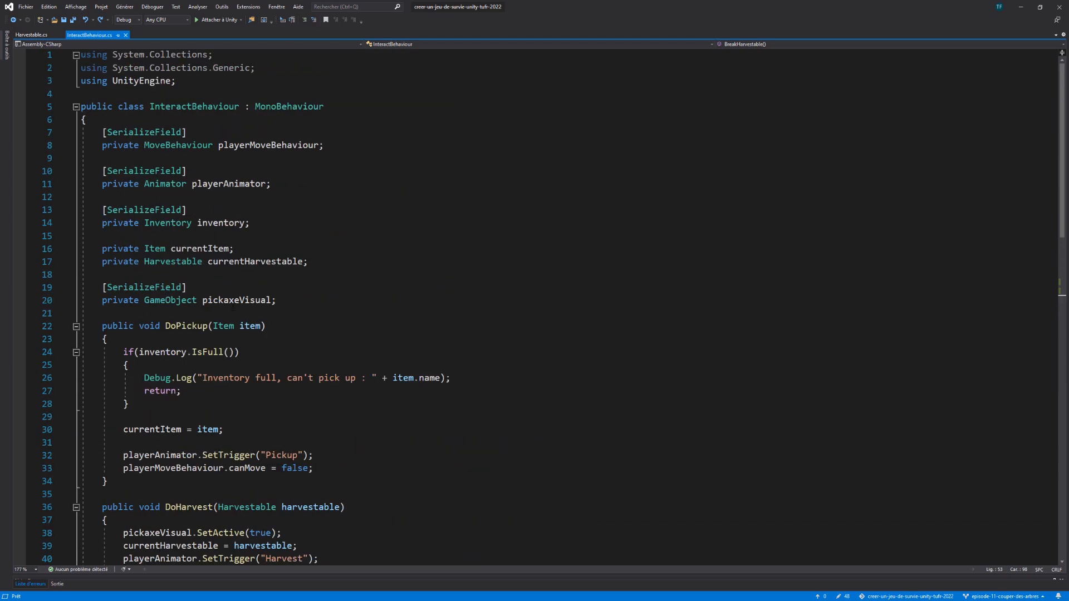
pyautogui.click(210, 275)
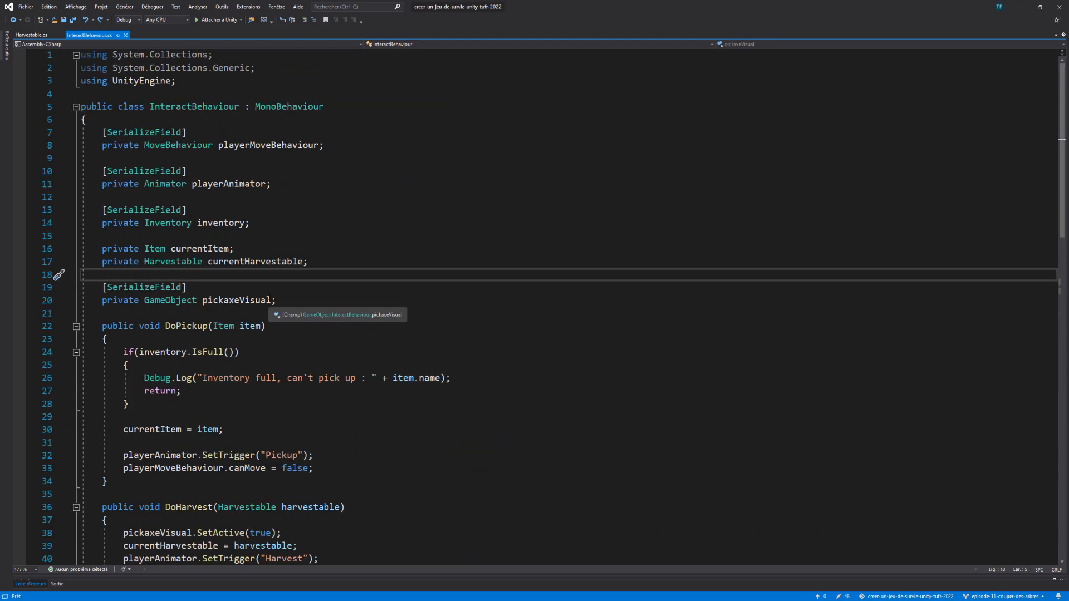
pyautogui.press('Return')
pyautogui.press('Return')
pyautogui.press('Up')
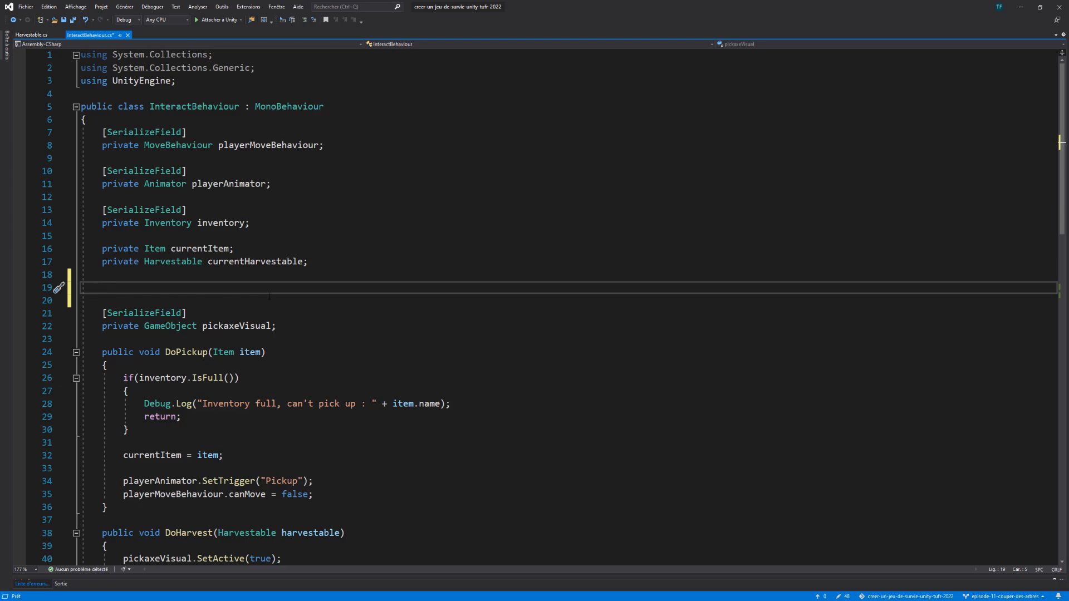
pyautogui.write('private')
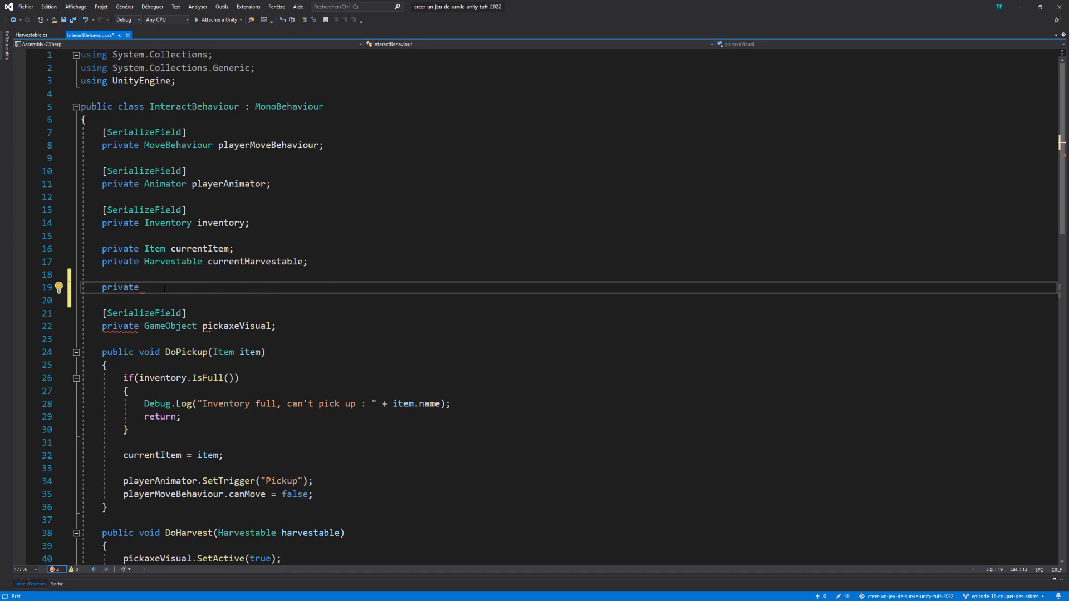
pyautogui.write('Vecto')
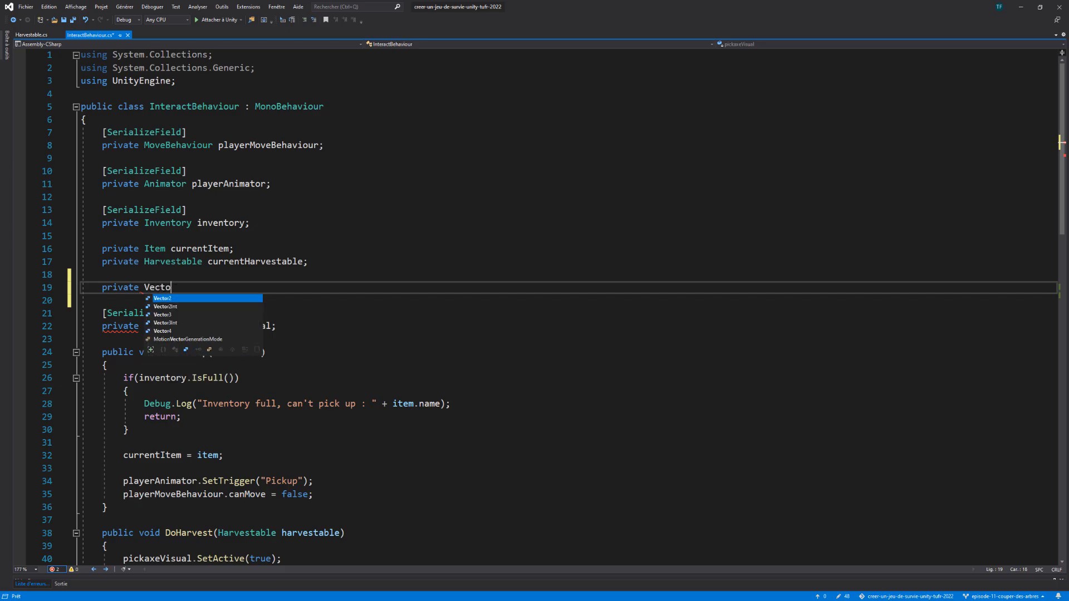
pyautogui.write('r3')
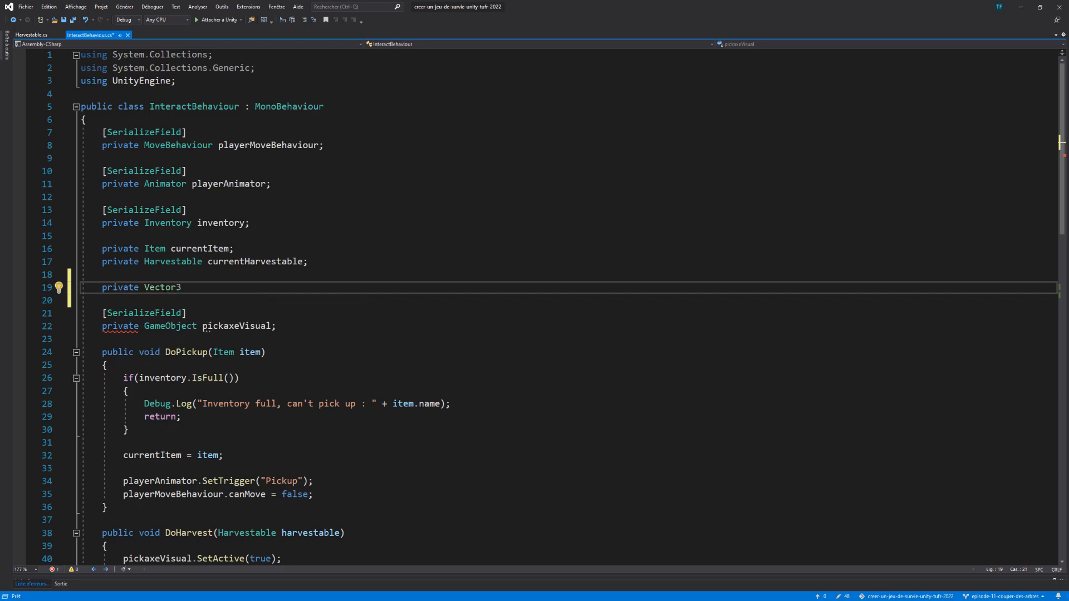
pyautogui.write(' spaw')
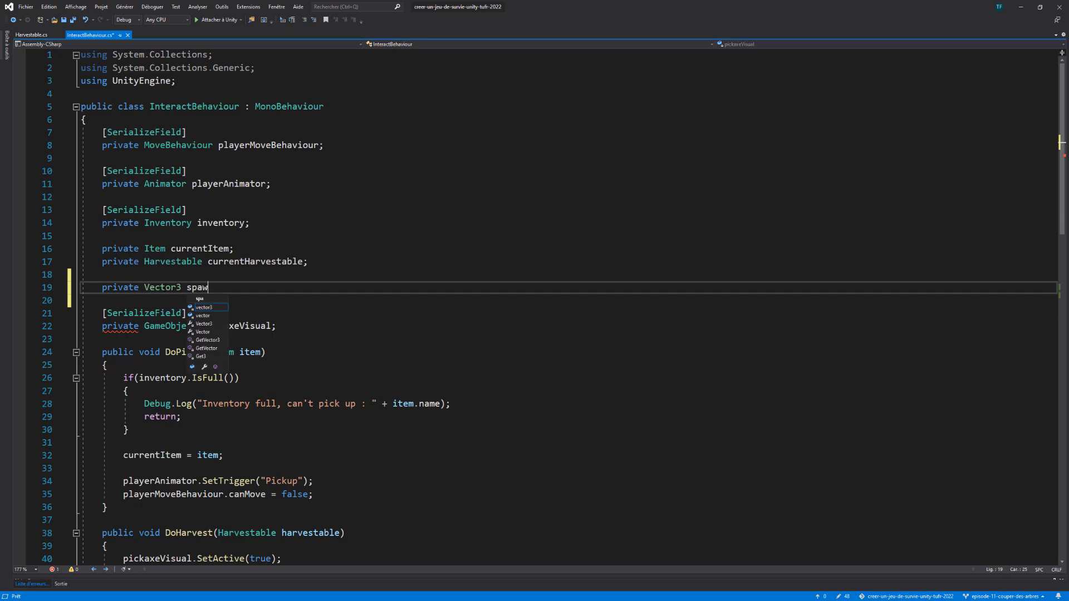
pyautogui.write('nItem')
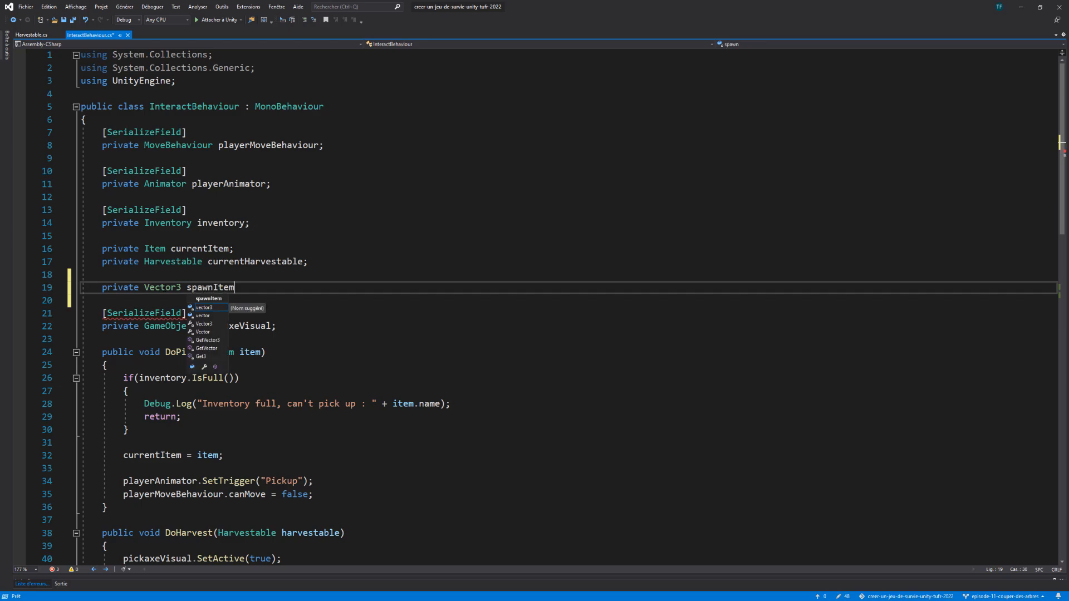
pyautogui.write('Offset = ')
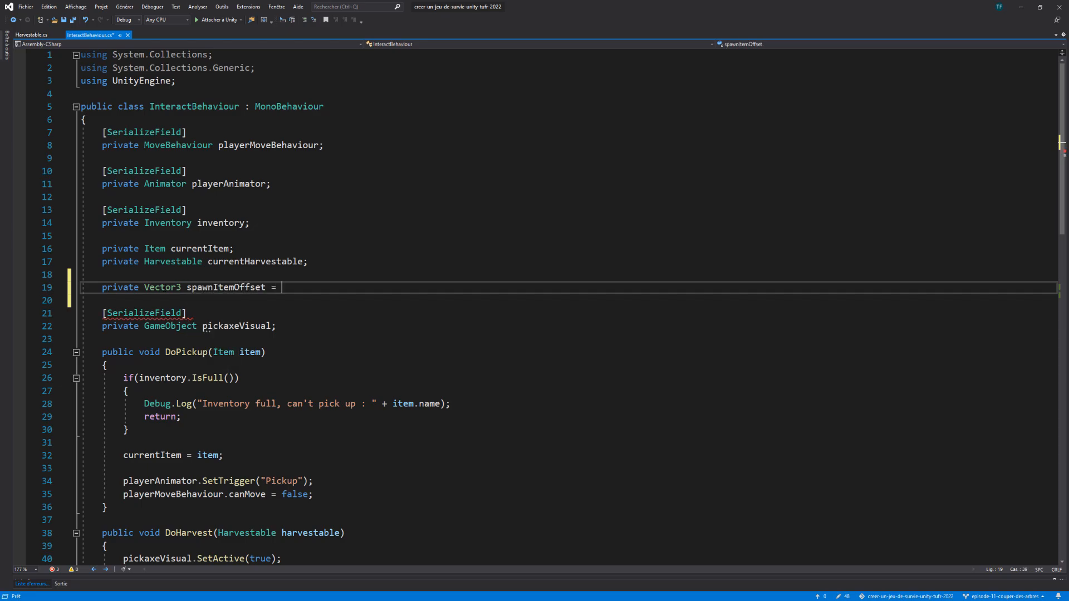
pyautogui.write('new Vector3(')
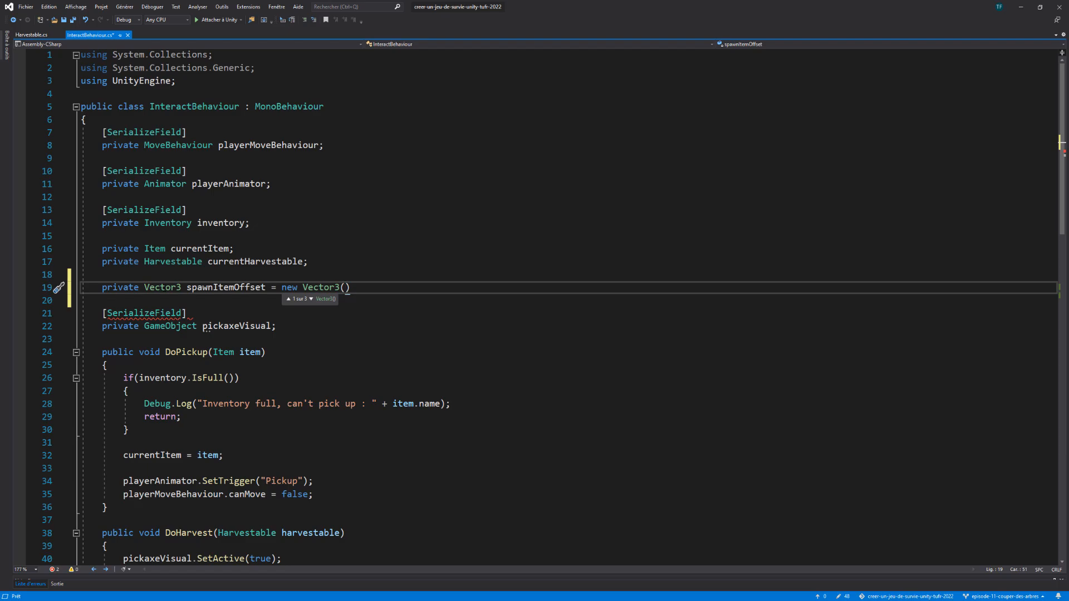
pyautogui.write('0')
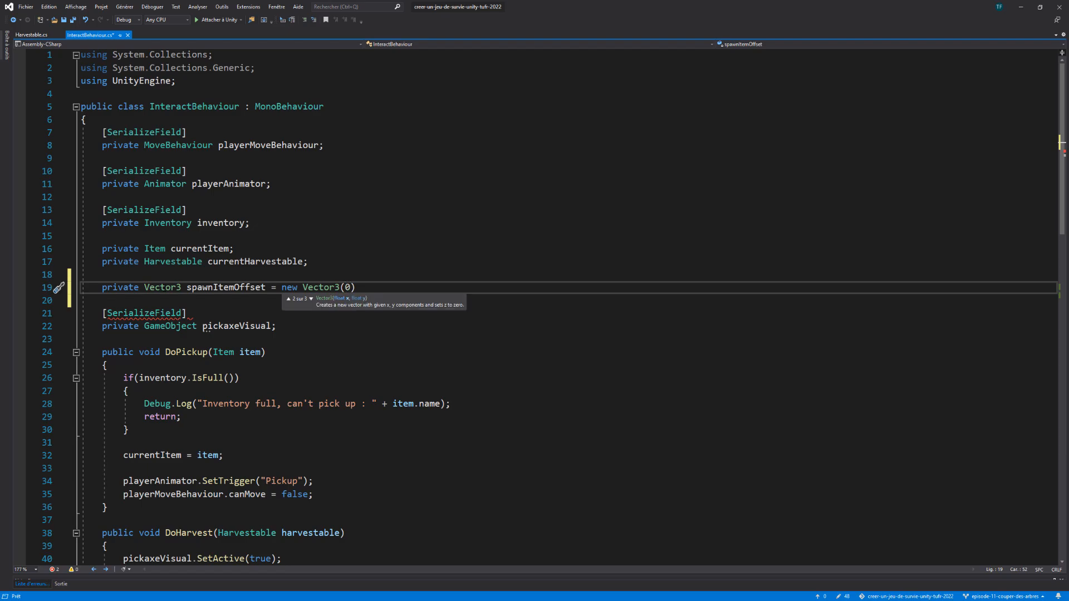
pyautogui.write(', 0.5f, 0);')
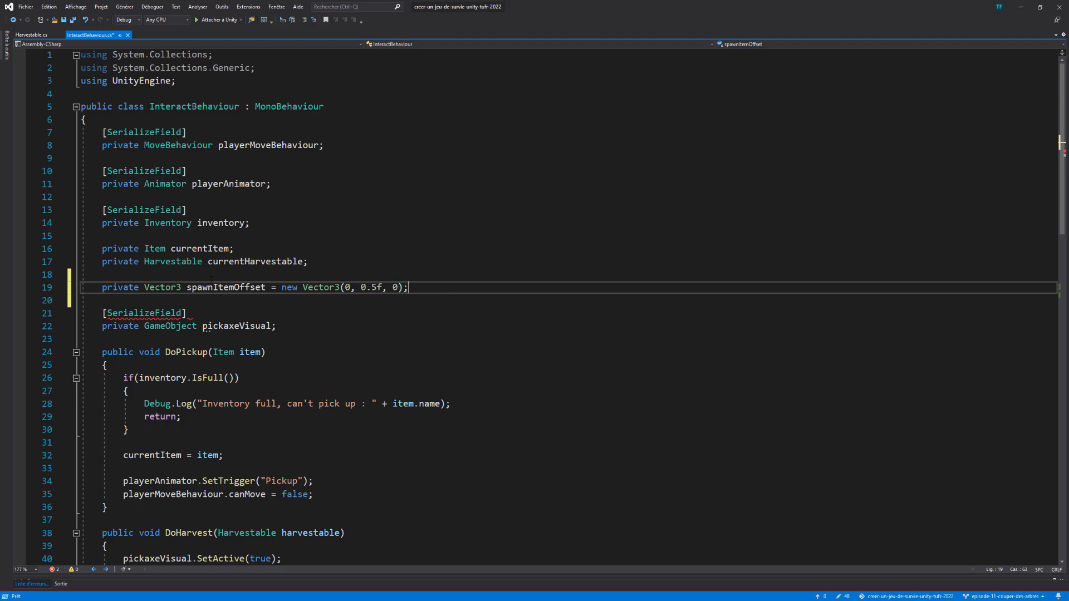
# Add spawnItemOffset to the position assigned to instantiatedRessource in BreakHarvestable and save the script.
pyautogui.scroll(-11, 408, 339)
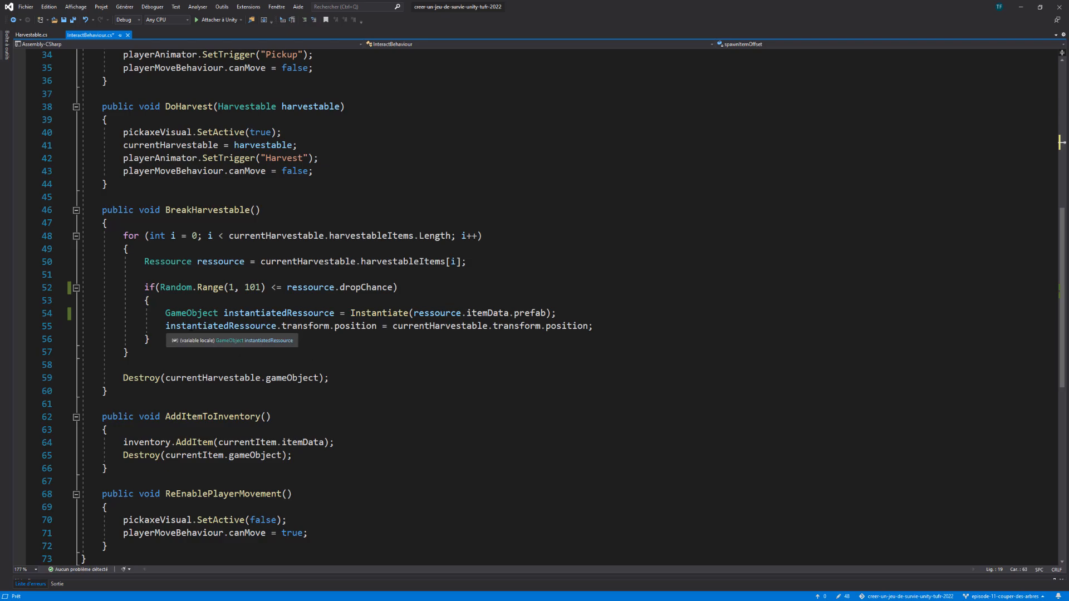
pyautogui.click(597, 327)
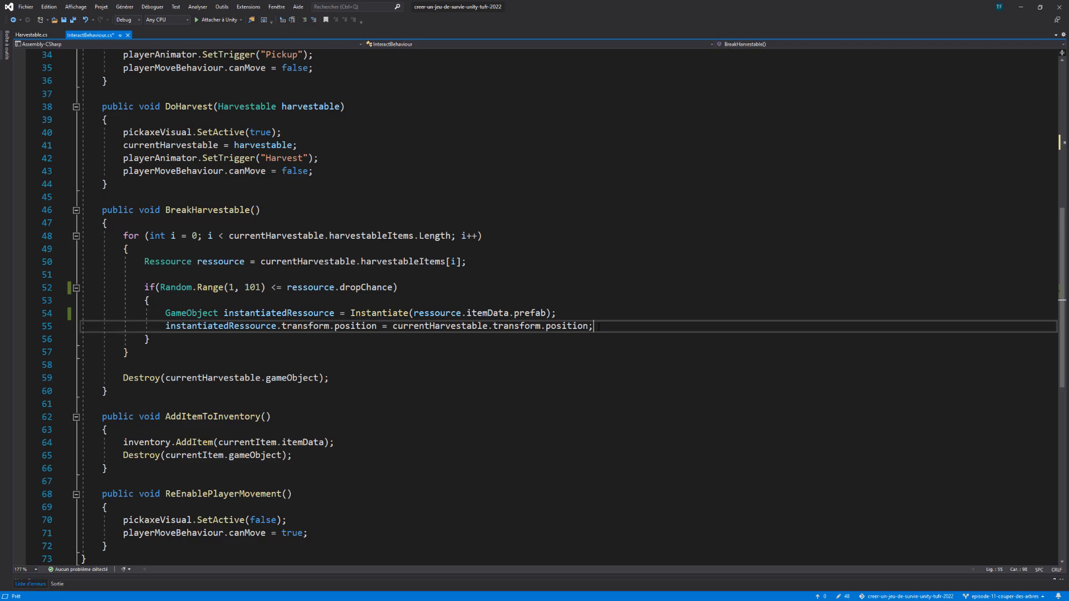
pyautogui.write('+ spawnItemOffset')
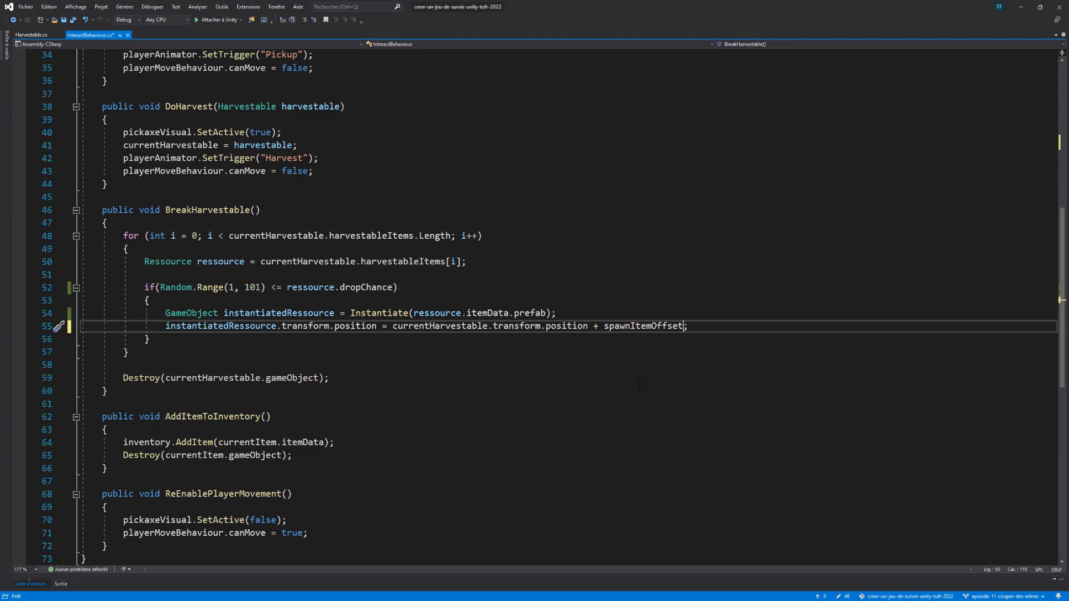
pyautogui.hotkey('ctrl', 's')
# Switch to Unity, run the game and harvest the pine tree with the player character.
pyautogui.moveTo(299, 600)
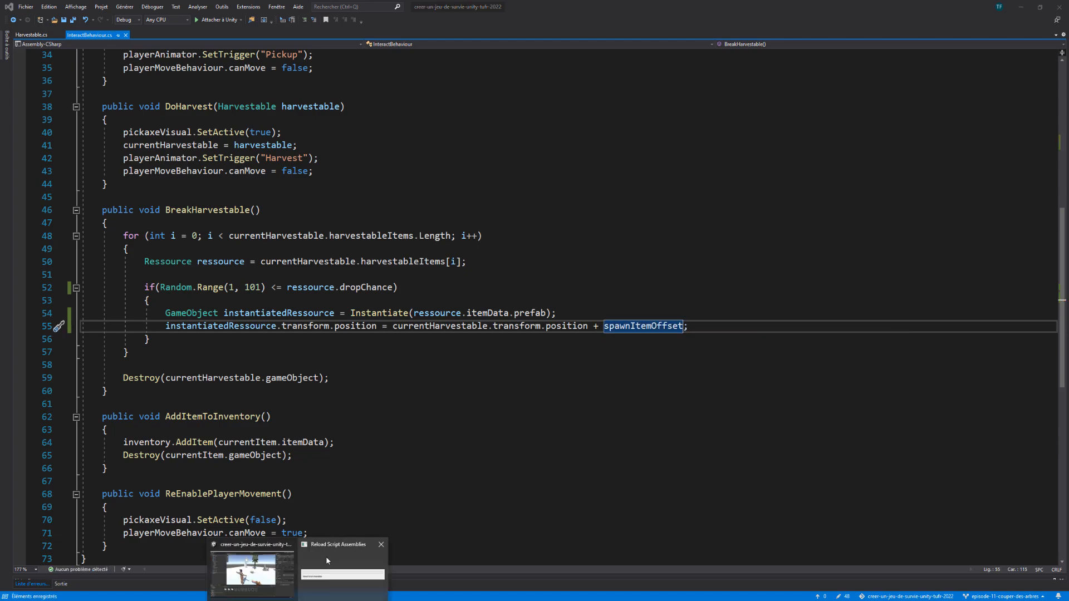
pyautogui.click(328, 561)
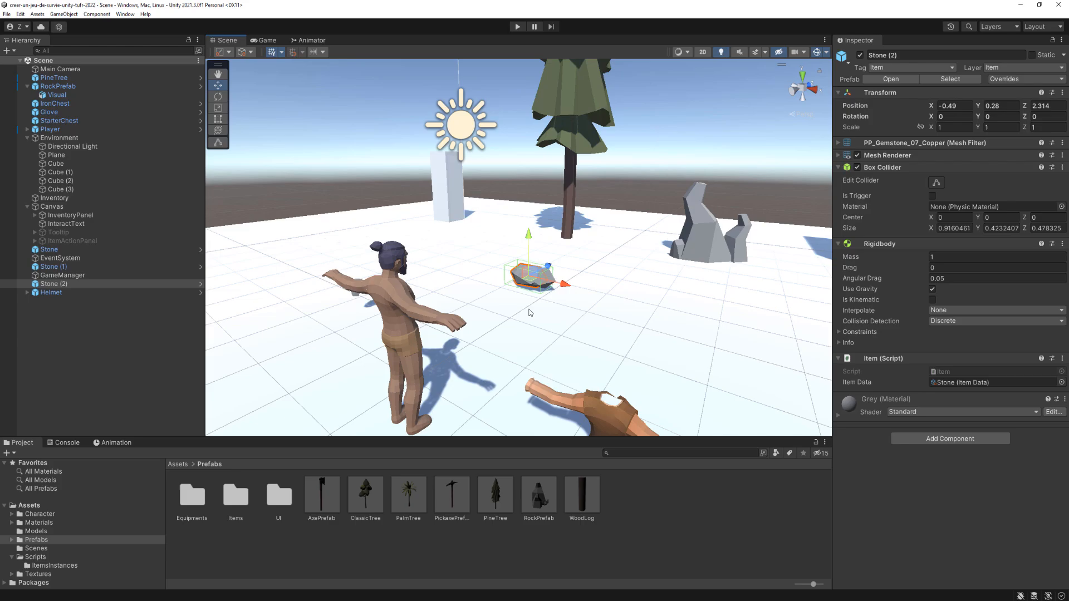
pyautogui.moveTo(524, 293); pyautogui.dragTo(560, 265, button='right')
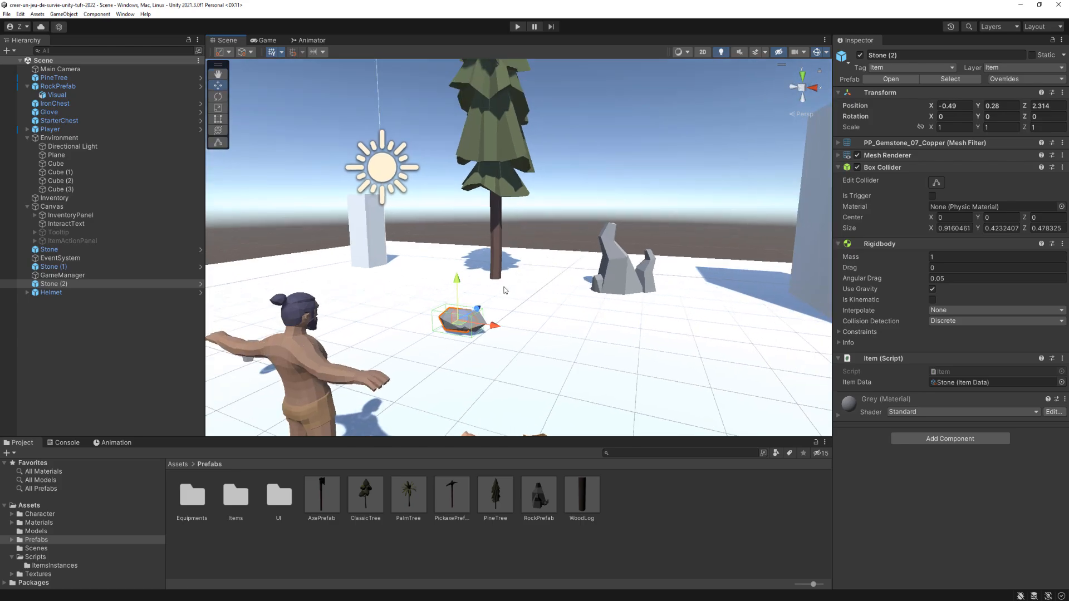
pyautogui.moveTo(504, 288); pyautogui.dragTo(530, 271, button='middle')
pyautogui.click(518, 27)
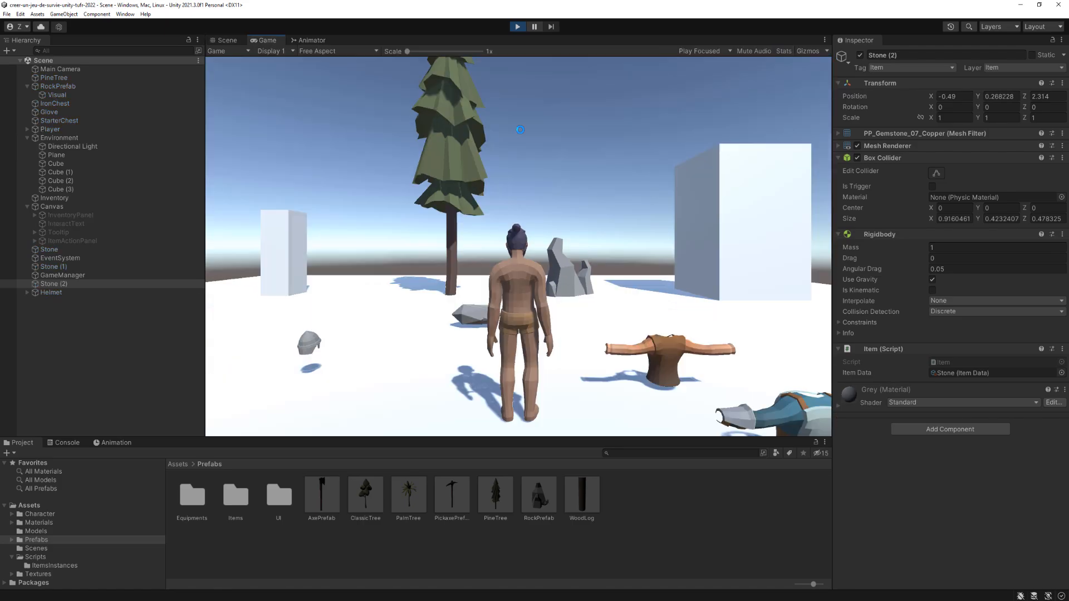
pyautogui.press('w')
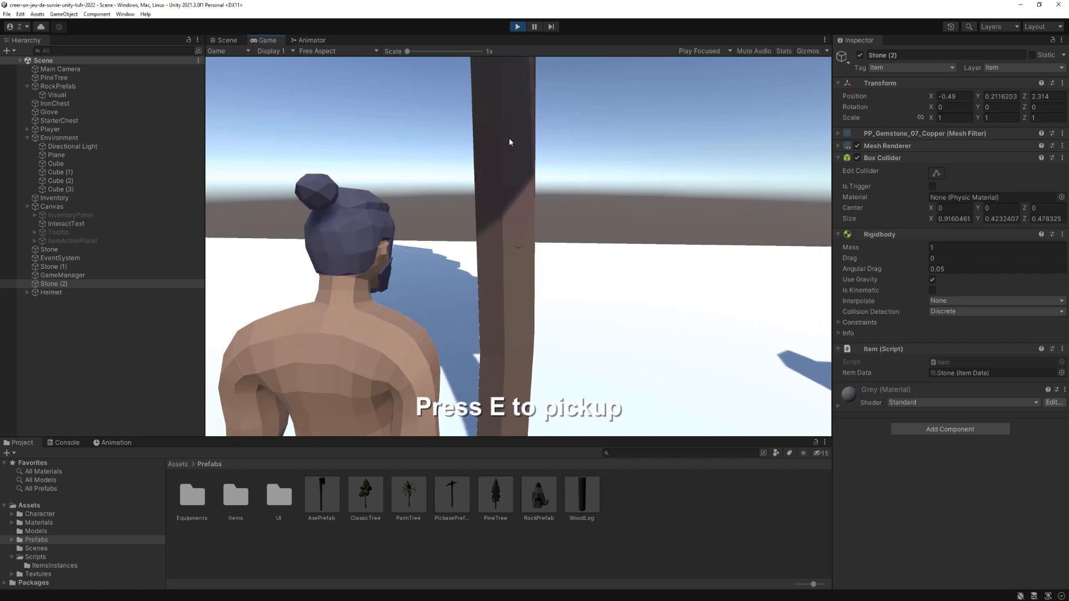
pyautogui.click(509, 138)
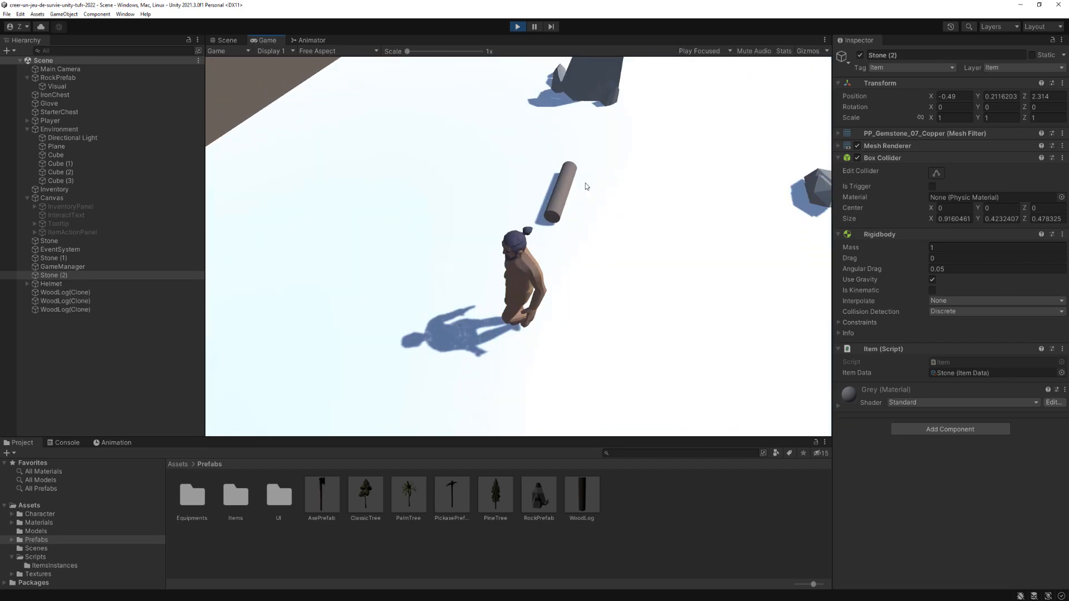
# Walk around the dropped wood log and inspect each spawned WoodLog(Clone) object's properties.
pyautogui.press('w')
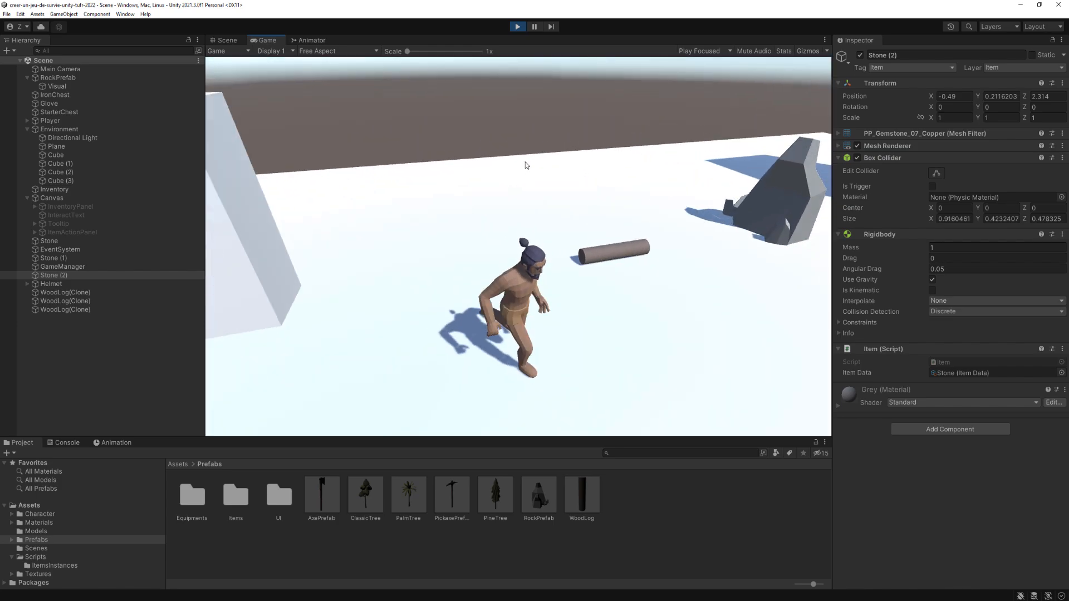
pyautogui.rightClick(488, 166)
pyautogui.moveTo(486, 164); pyautogui.dragTo(507, 181, button='right')
pyautogui.press('a')
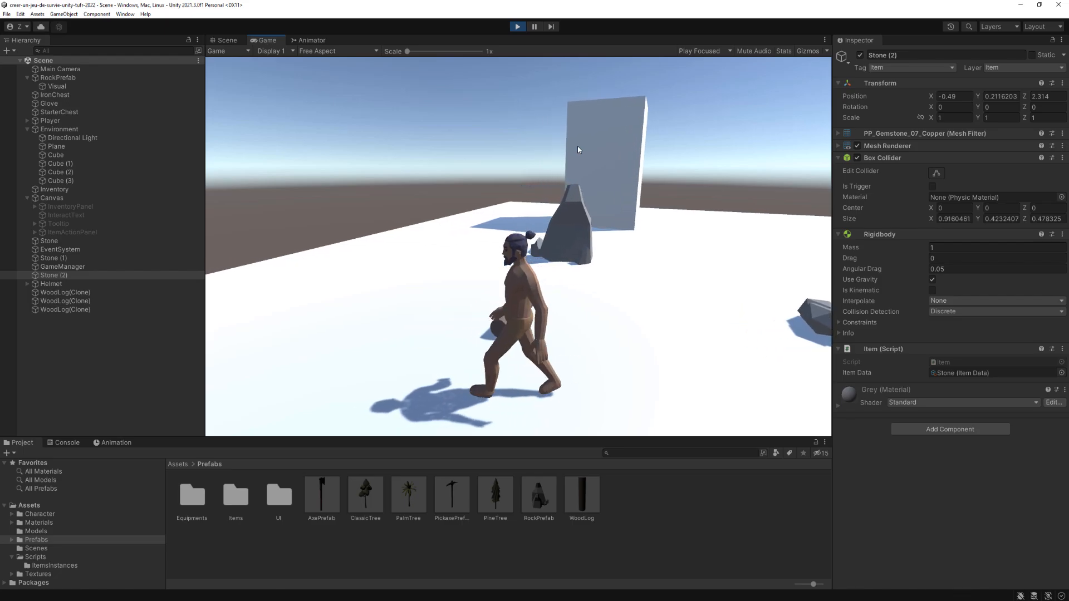
pyautogui.press('w')
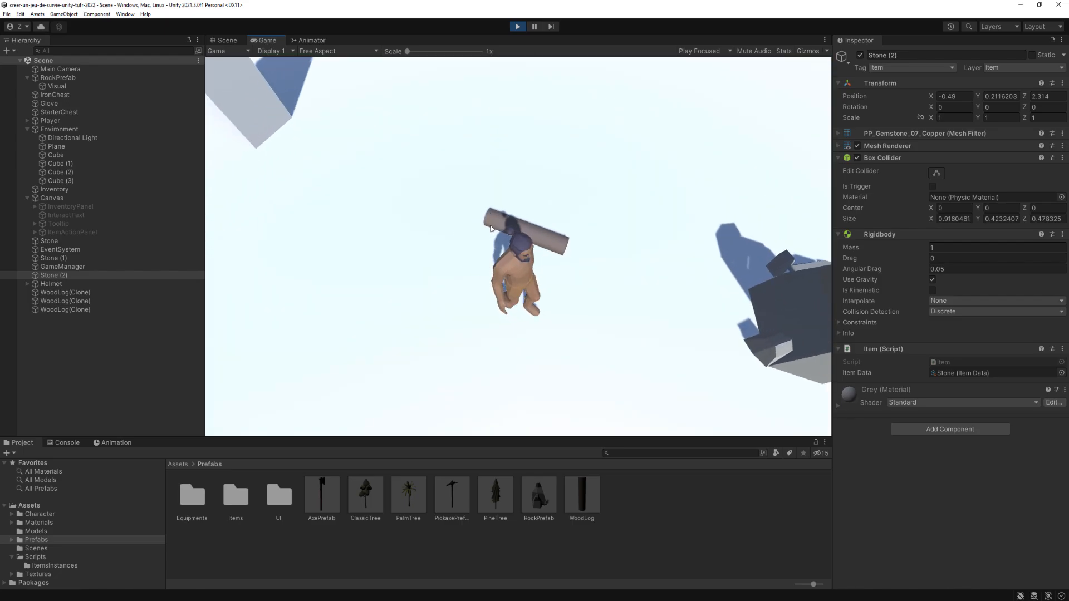
pyautogui.click(83, 292)
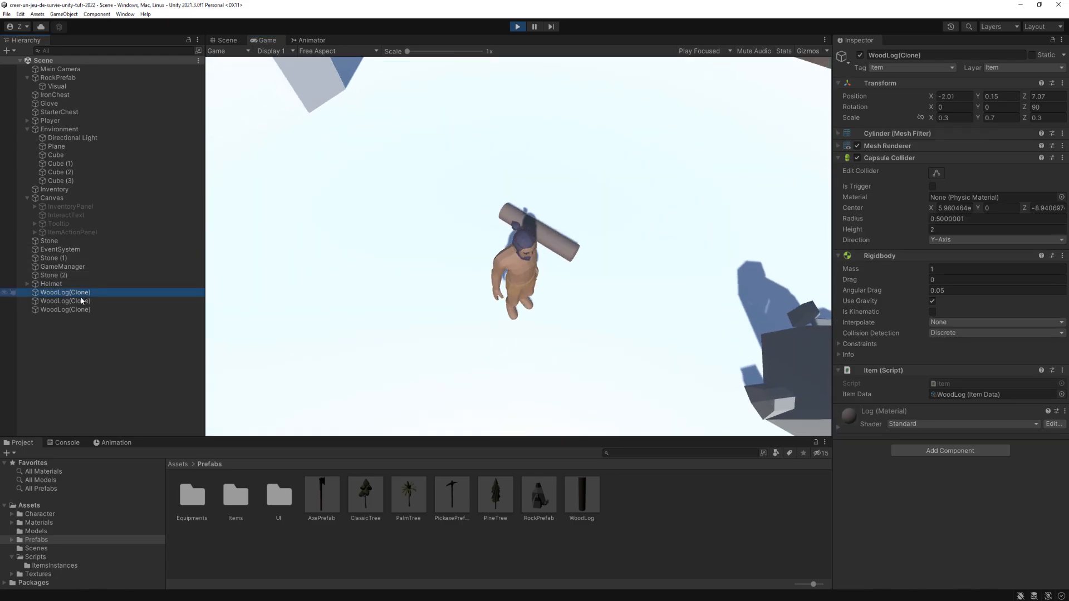
pyautogui.click(78, 301)
pyautogui.click(76, 308)
# Pick up the dropped wood logs and check them in the character's inventory.
pyautogui.moveTo(559, 226); pyautogui.dragTo(550, 226, button='right')
pyautogui.press('e')
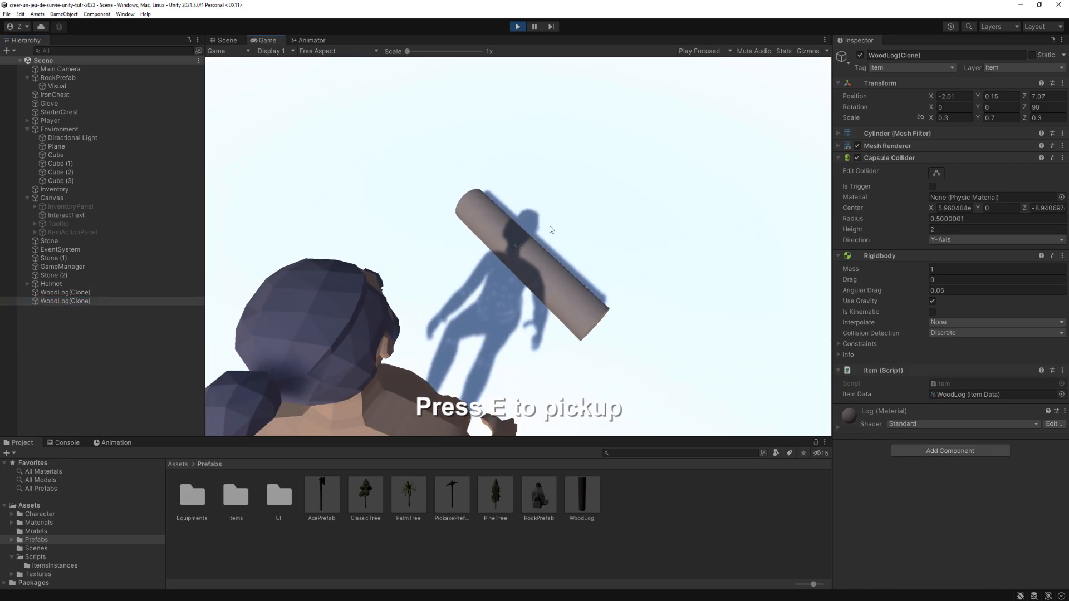
pyautogui.press('e')
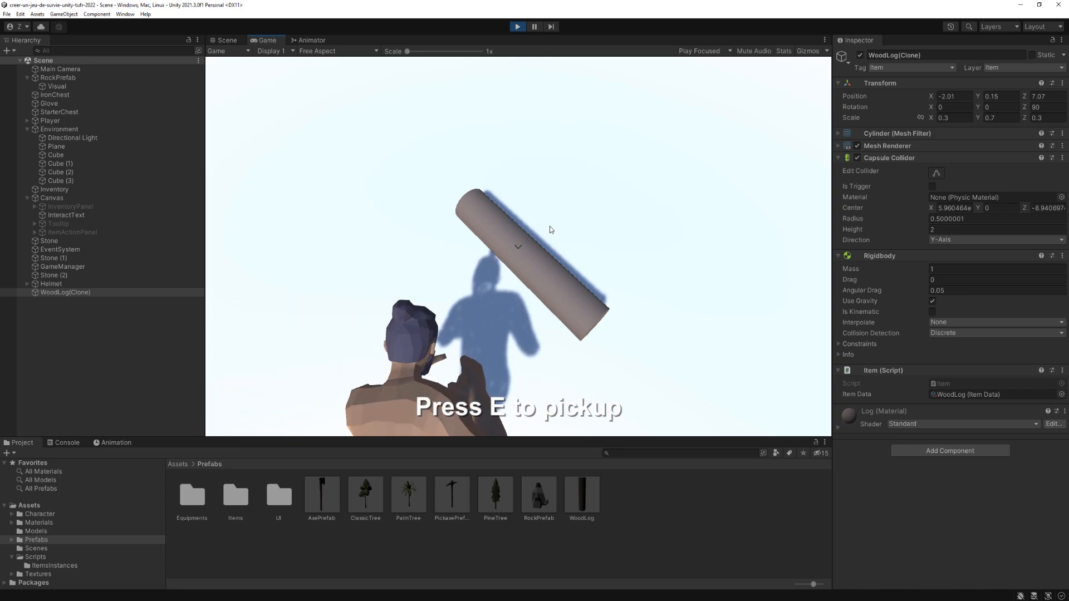
pyautogui.moveTo(579, 179); pyautogui.dragTo(579, 177, button='right')
pyautogui.press('s')
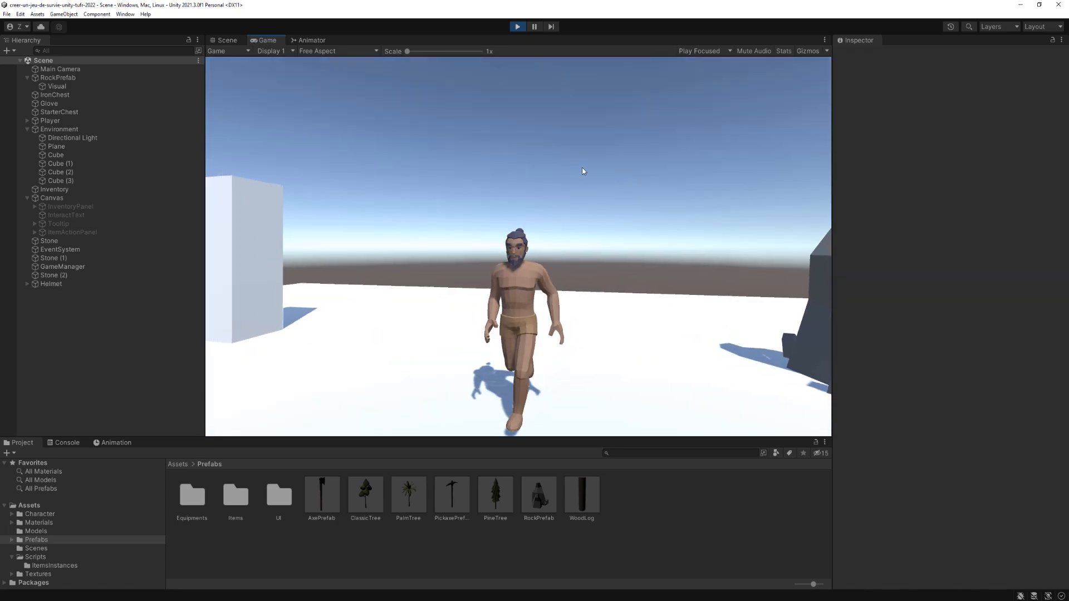
pyautogui.press('i')
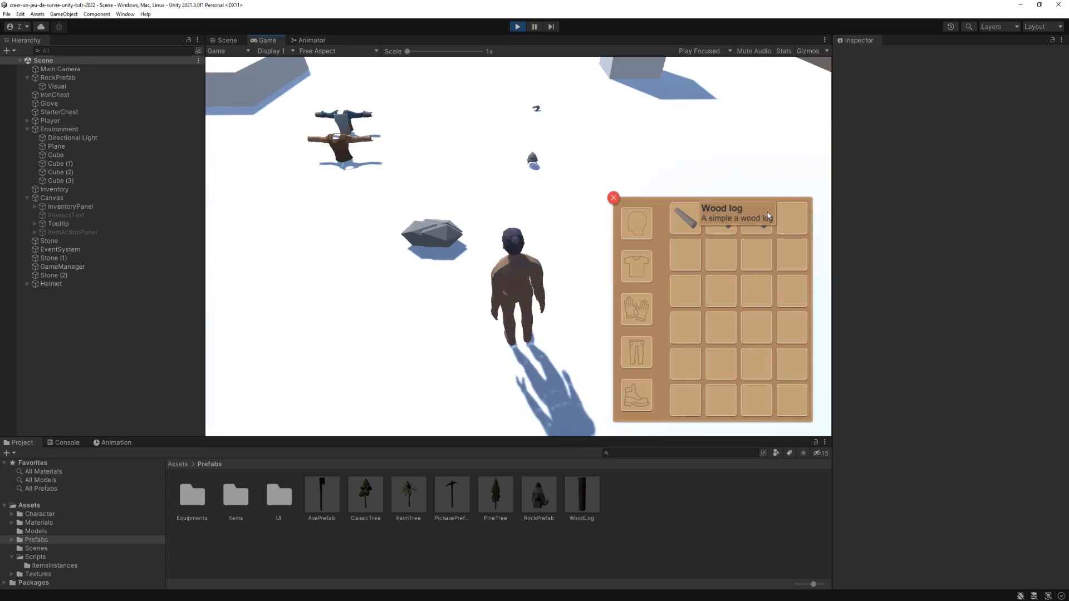
pyautogui.click(614, 198)
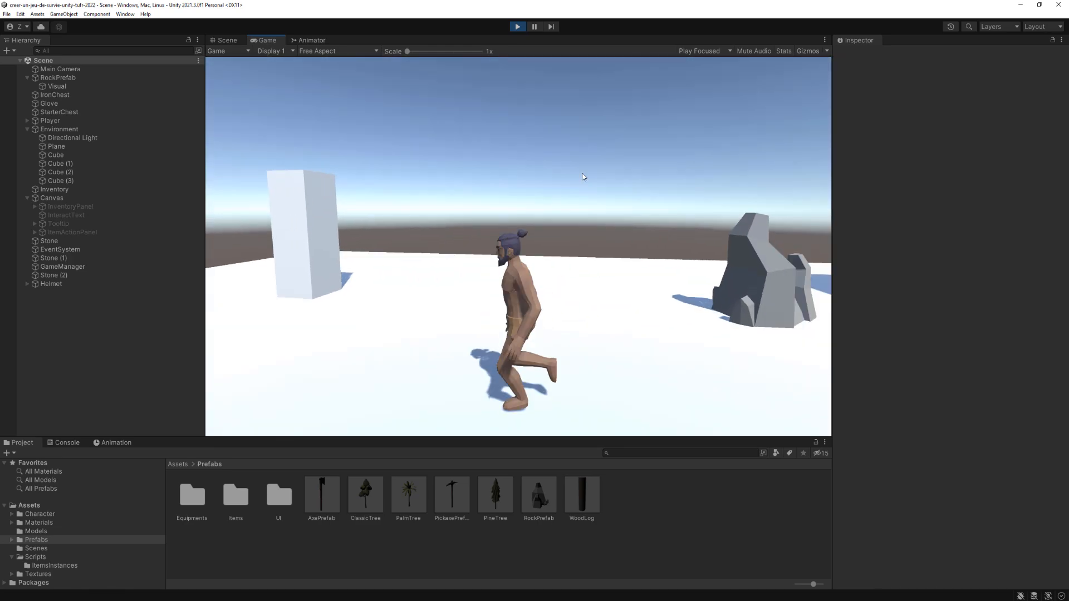
# Walk the character around the cleared tree area and stop the game.
pyautogui.press('s')
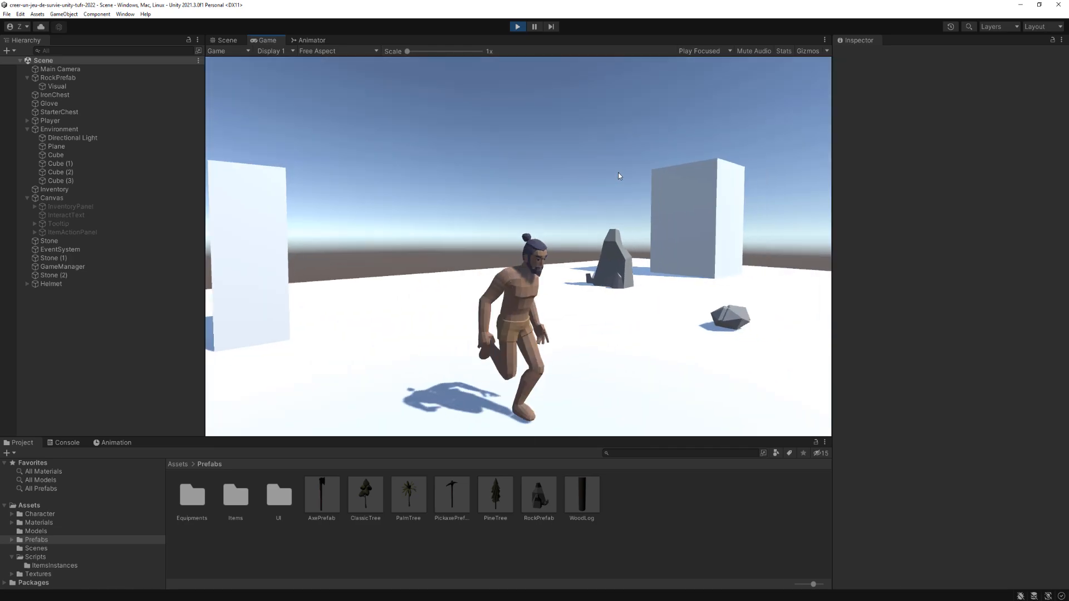
pyautogui.press('d')
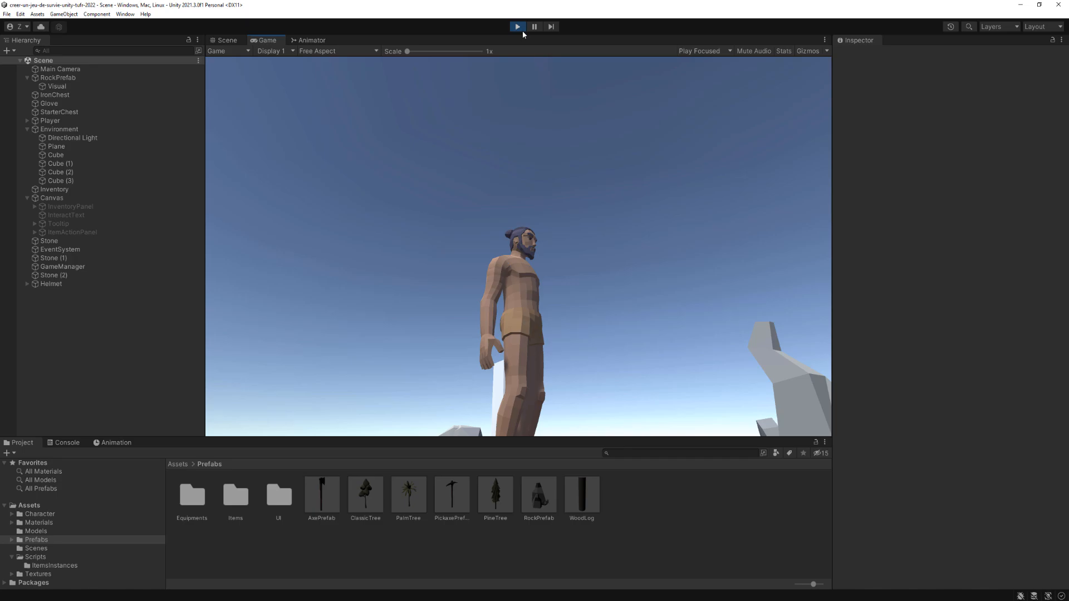
pyautogui.click(517, 27)
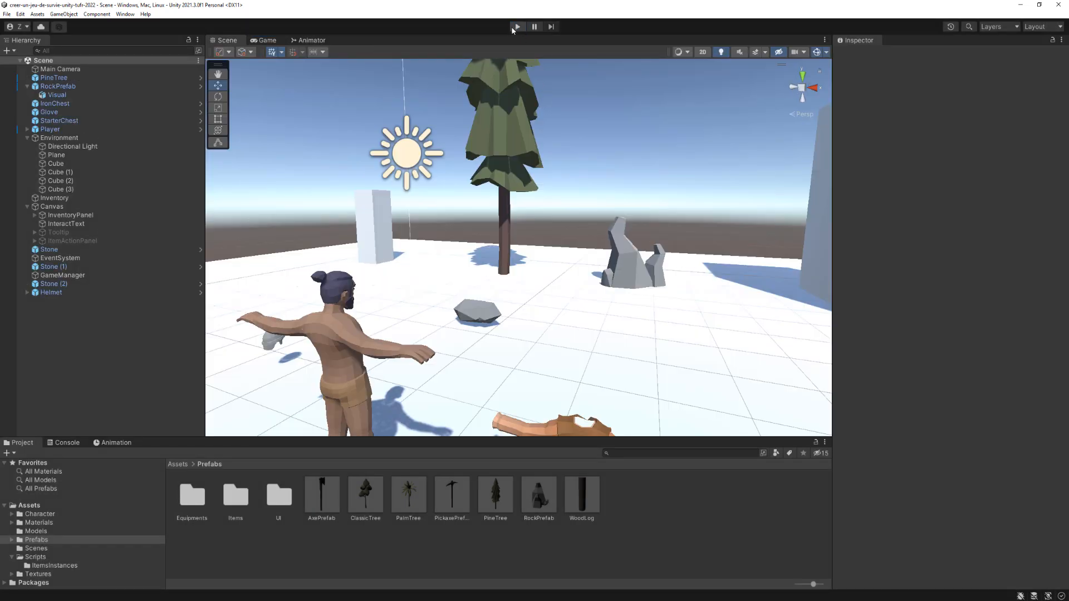
# Run the game, move the character up to the pine tree and harvest it.
pyautogui.click(516, 27)
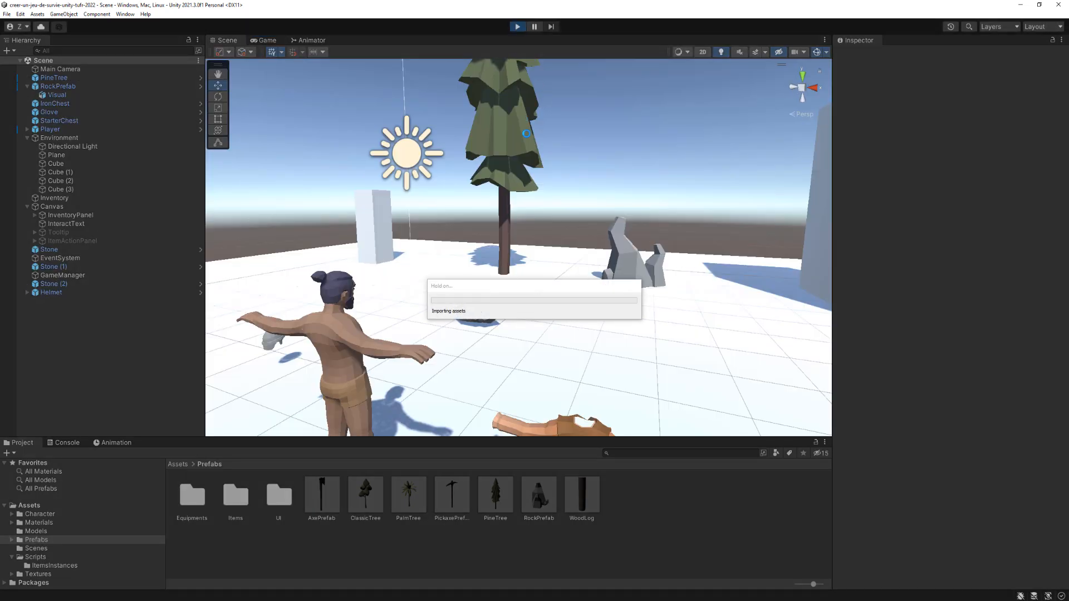
pyautogui.press('z')
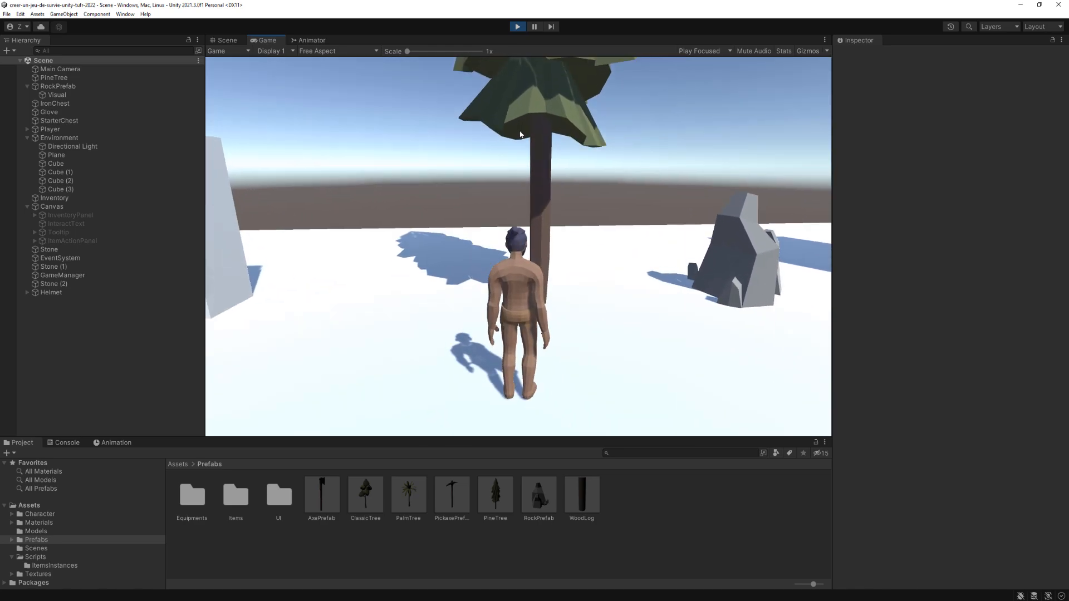
pyautogui.press('z')
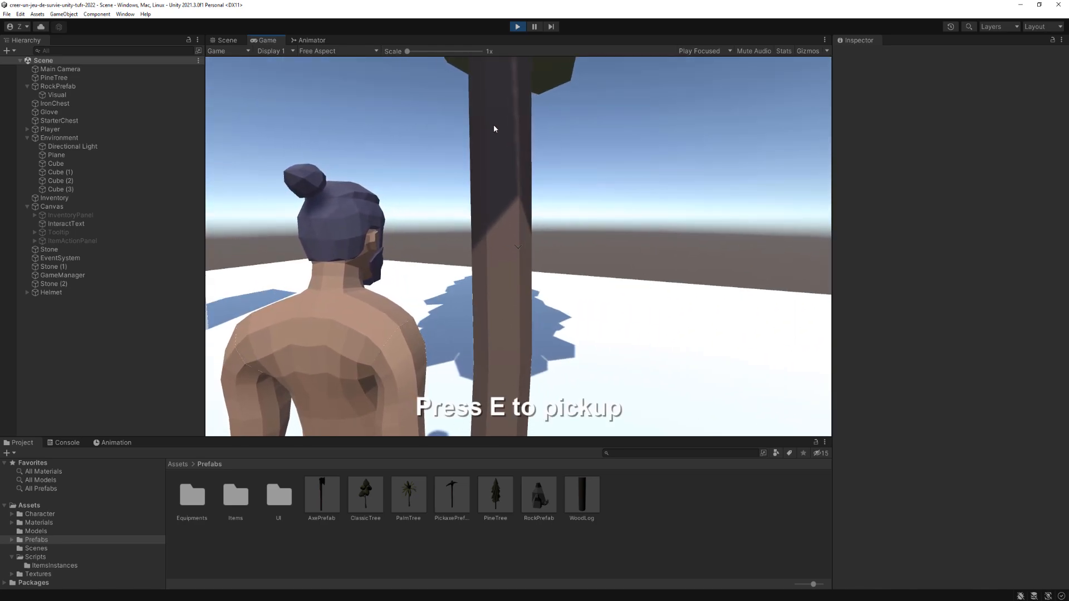
pyautogui.press('e')
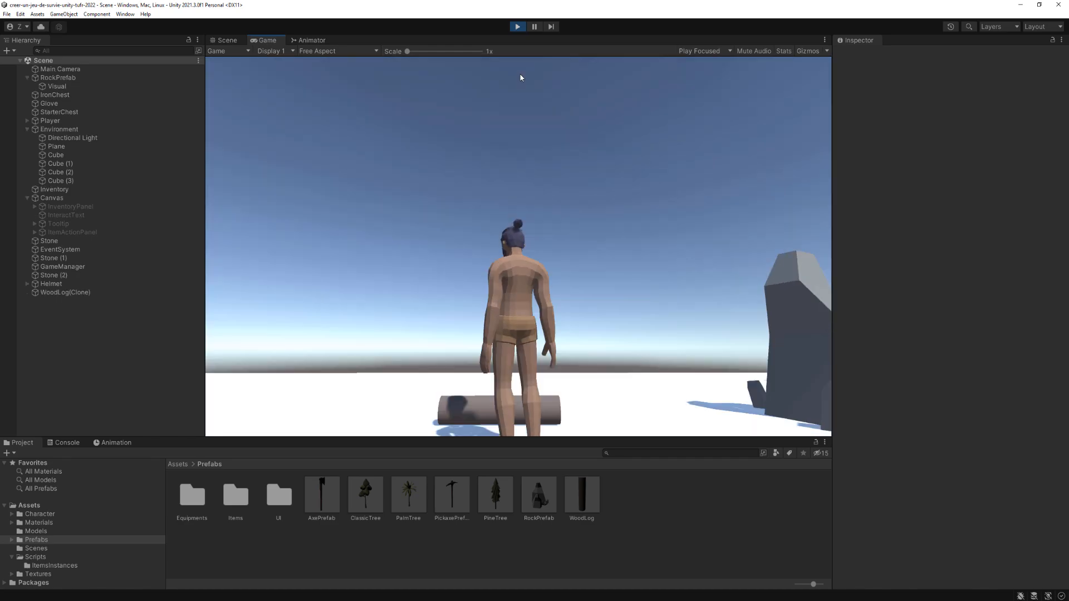
# Move the character away from the dropped wood log to the large rock and harvest the rock.
pyautogui.press('s')
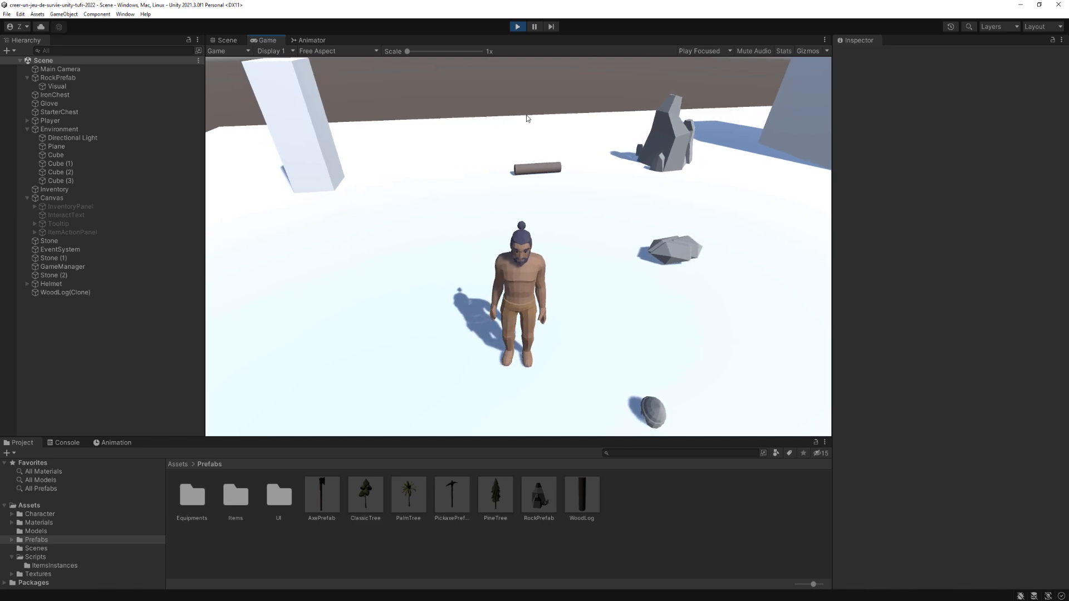
pyautogui.press('w')
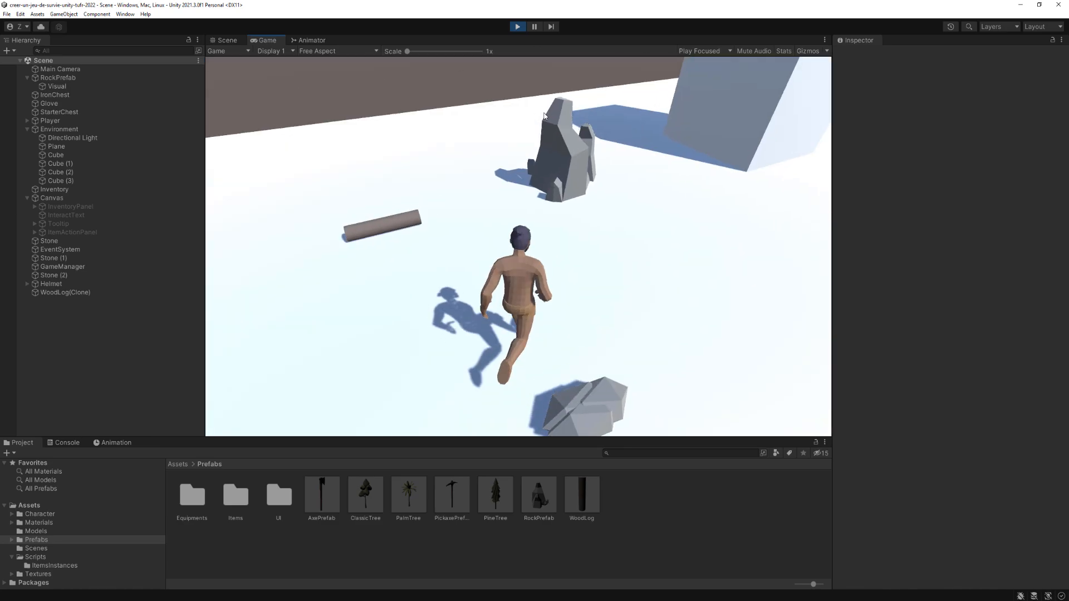
pyautogui.moveTo(501, 110); pyautogui.dragTo(485, 100, button='right')
pyautogui.press('e')
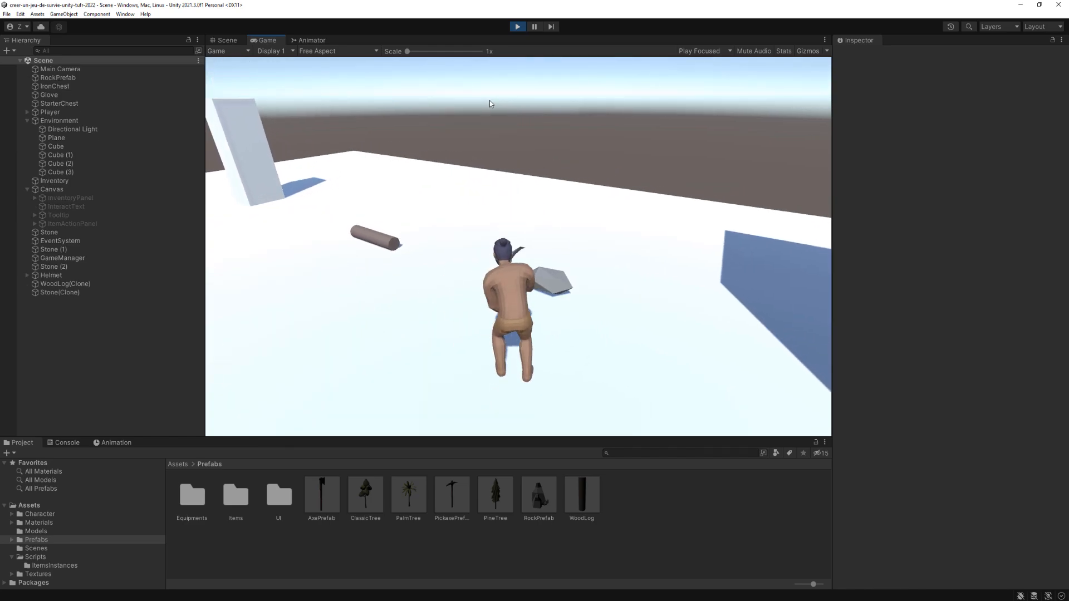
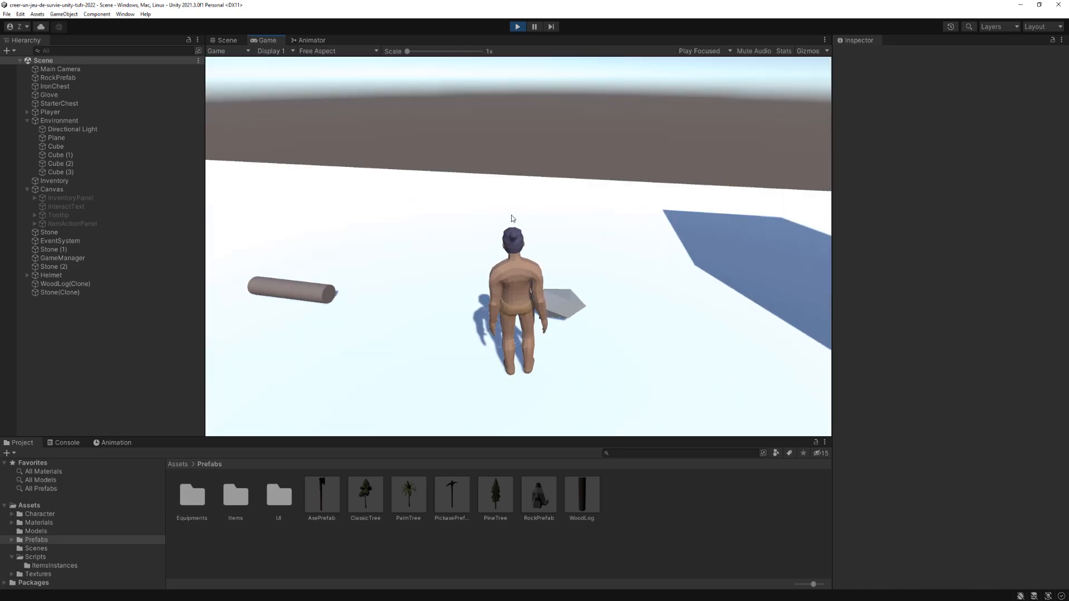
# Walk the character around the dropped stone and wood log, try to pick up the log, and stop the game.
pyautogui.press('s')
pyautogui.press('d')
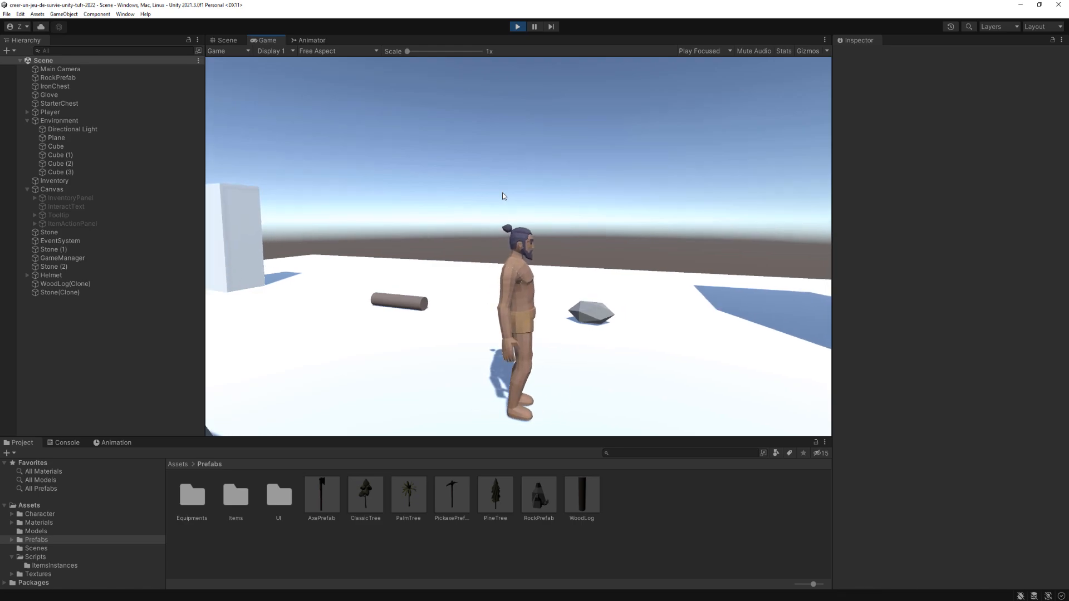
pyautogui.press('a')
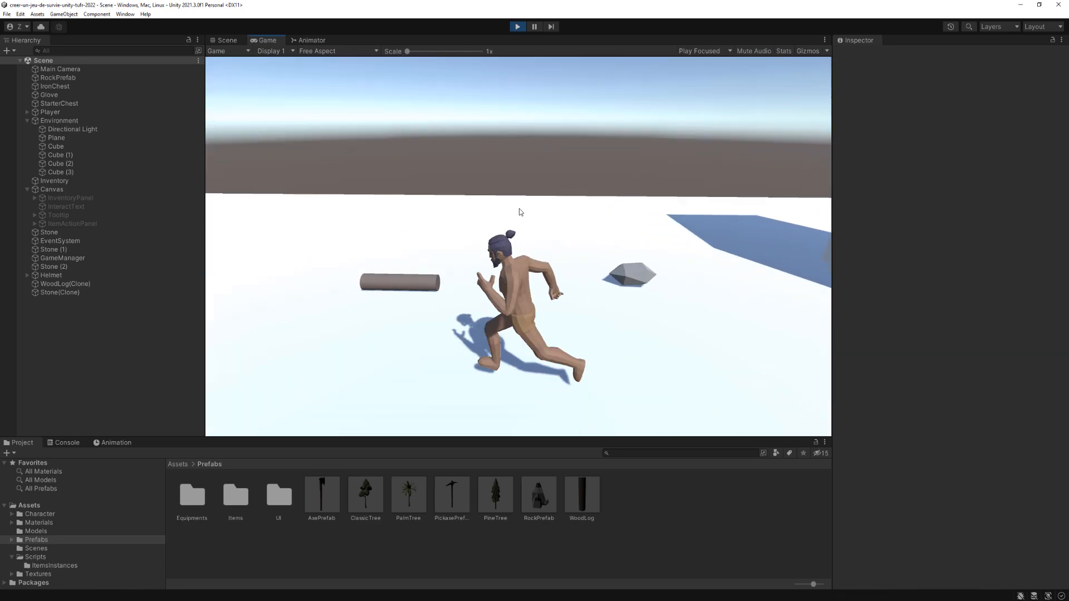
pyautogui.press('s')
pyautogui.press('w')
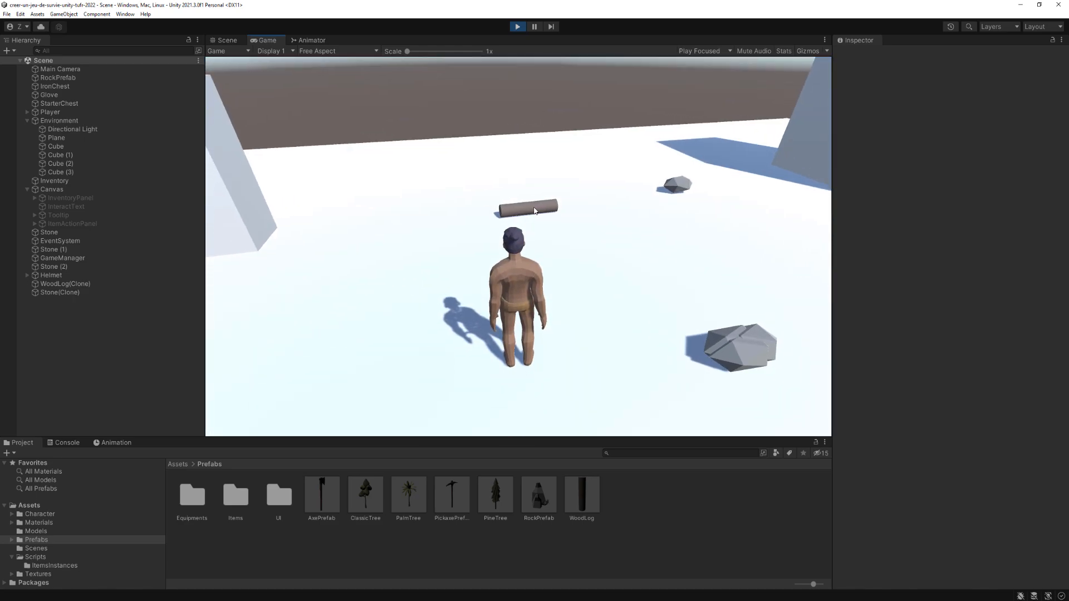
pyautogui.press('w')
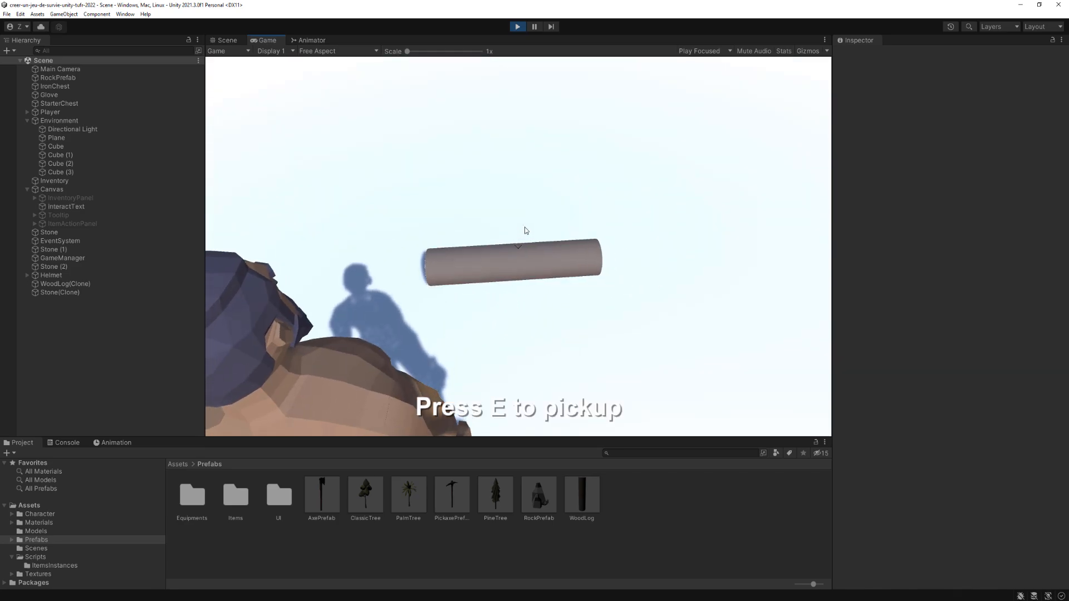
pyautogui.press('e')
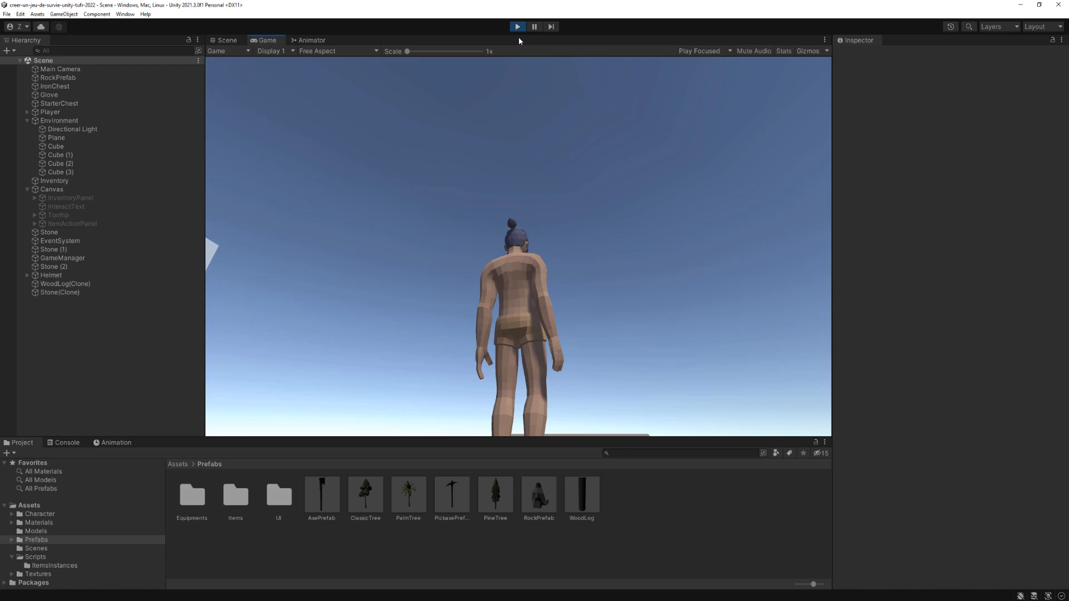
pyautogui.click(517, 27)
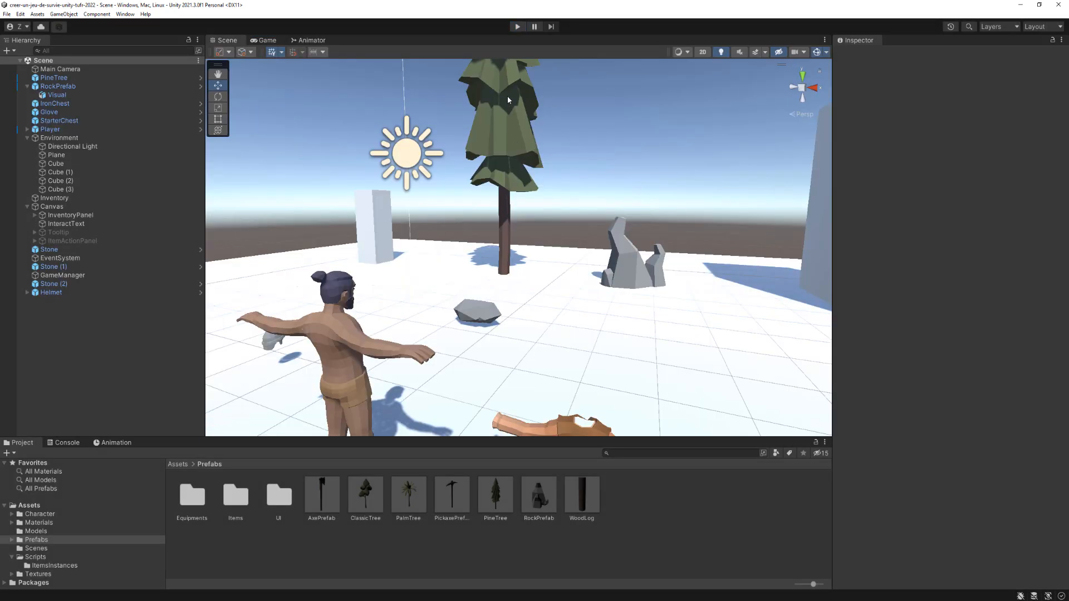
# Run the game again and frame the whole pine tree in the Scene view.
pyautogui.hotkey('ctrl', 'p')
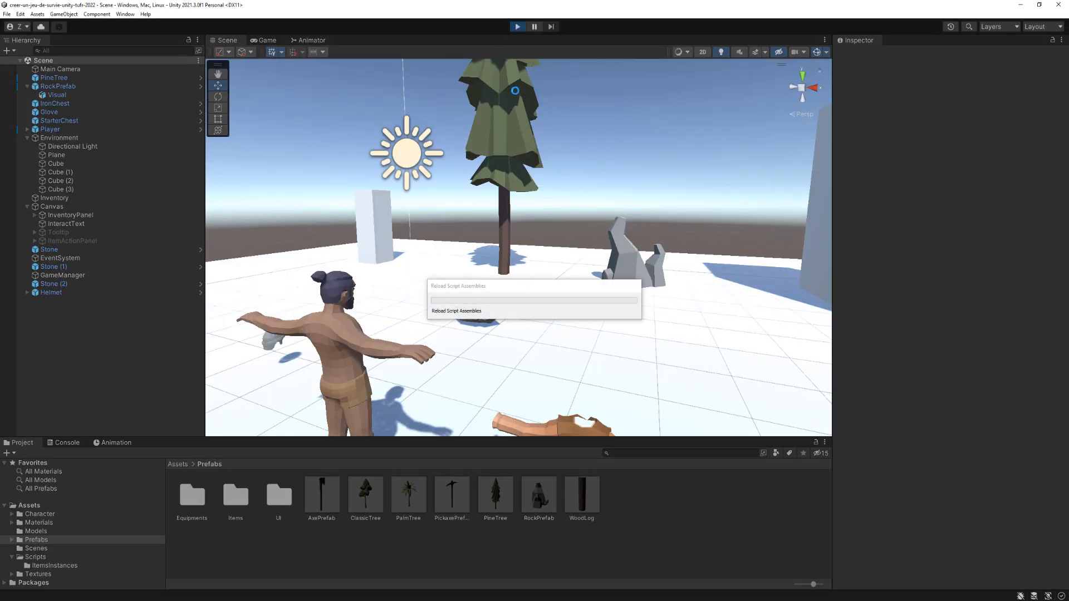
pyautogui.click(229, 42)
pyautogui.moveTo(445, 173); pyautogui.dragTo(498, 170, button='right')
pyautogui.moveTo(499, 170); pyautogui.dragTo(680, 262, button='middle')
pyautogui.scroll(2, 494, 162)
pyautogui.moveTo(490, 162); pyautogui.dragTo(568, 170, button='right')
pyautogui.scroll(-4, 535, 166)
pyautogui.moveTo(469, 160); pyautogui.dragTo(609, 266, button='middle')
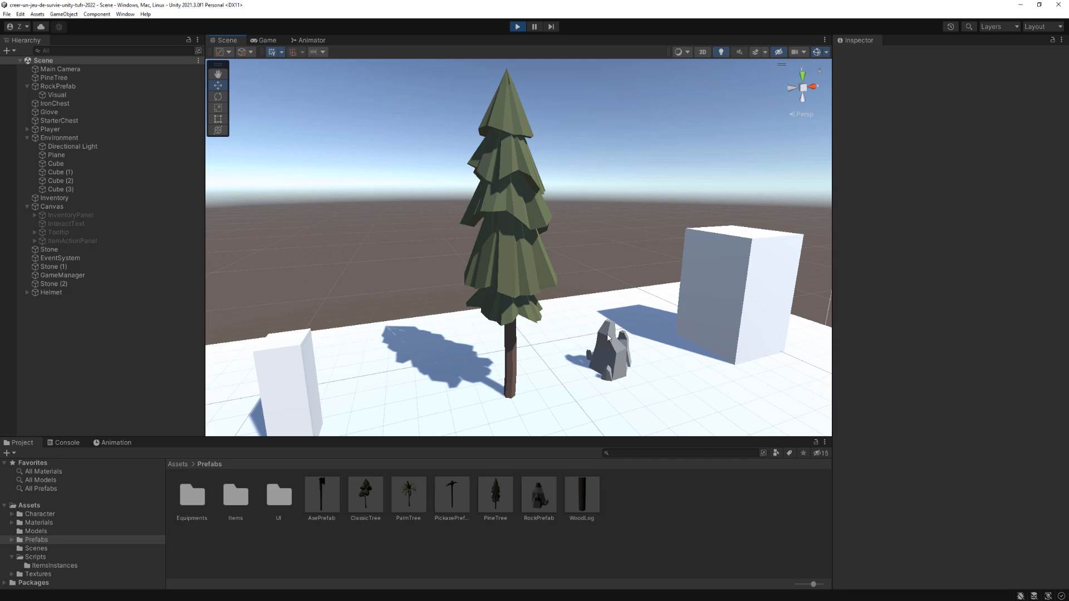
pyautogui.moveTo(523, 379)
pyautogui.mouseDown(button='middle')
pyautogui.moveTo(522, 352)
pyautogui.moveTo(509, 392)
pyautogui.mouseUp(button='middle')
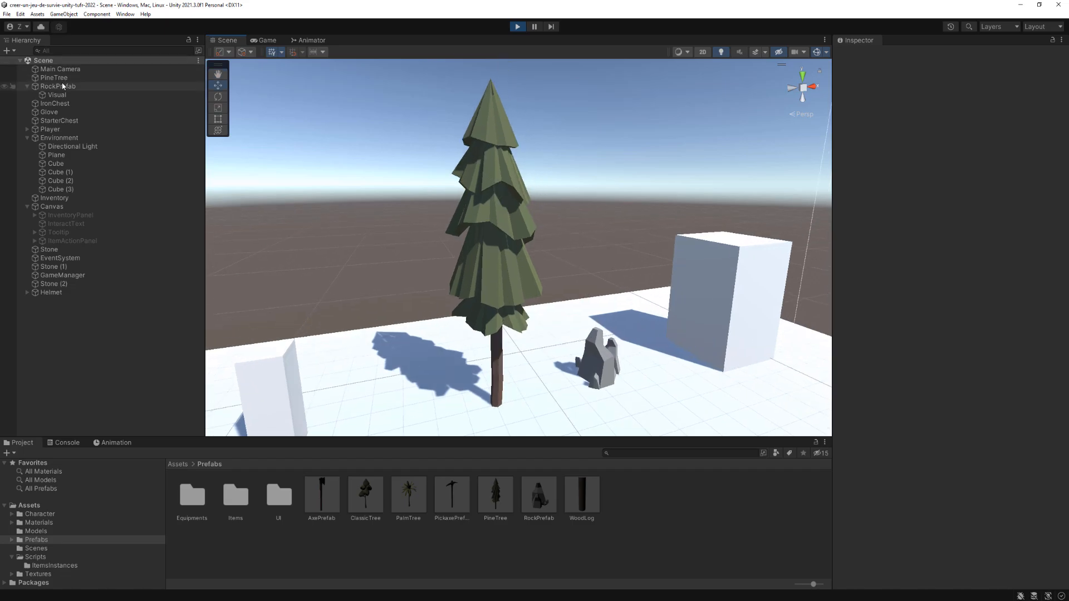
# Disable Is Kinematic on the PineTree's Rigidbody during play to observe its physics, and stop the game.
pyautogui.click(84, 86)
pyautogui.click(84, 77)
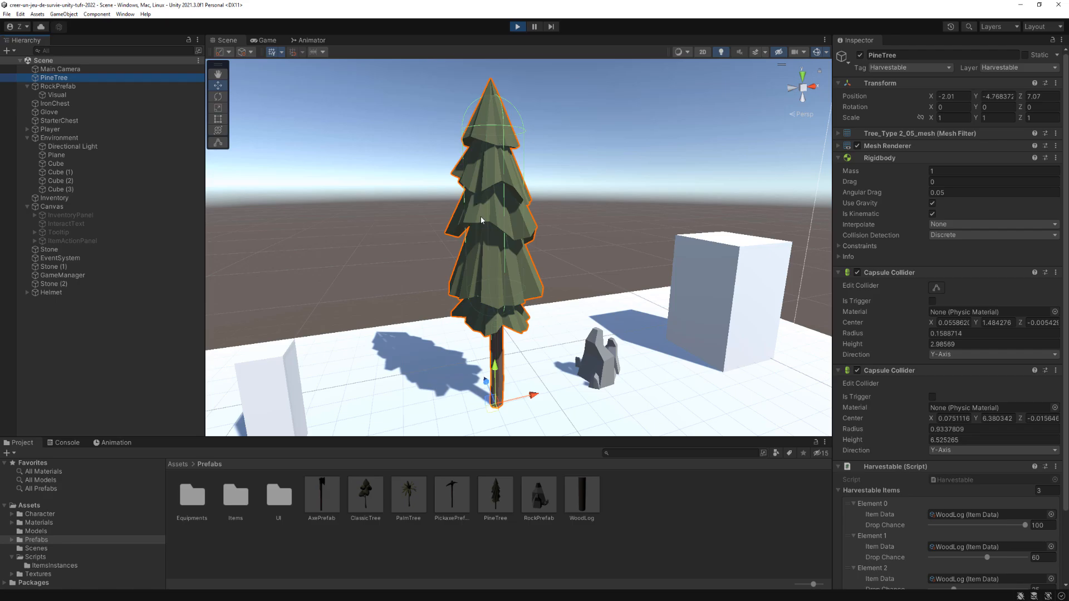
pyautogui.click(931, 214)
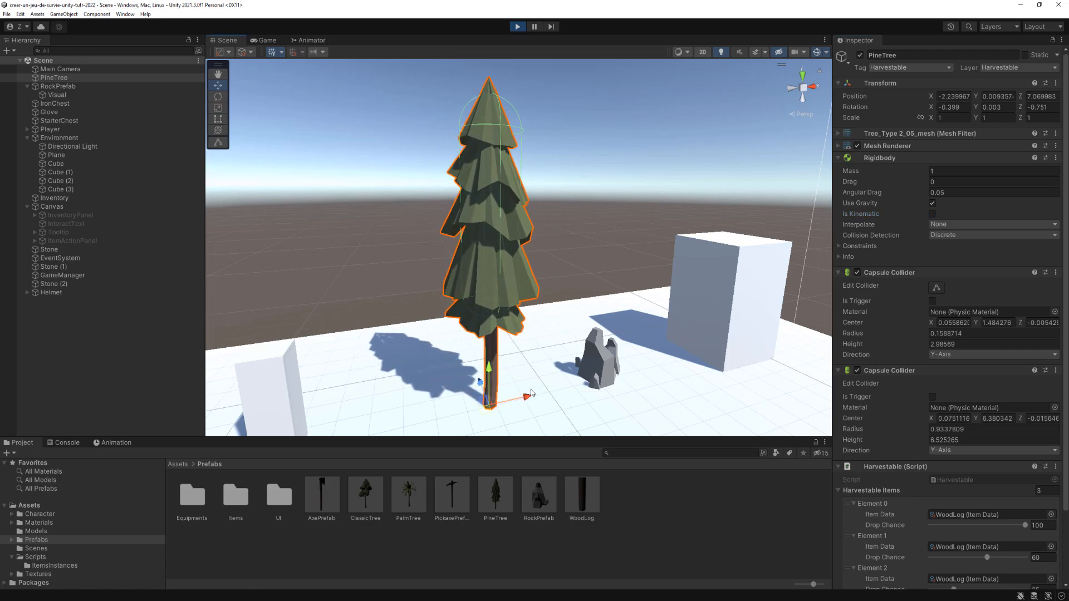
pyautogui.moveTo(538, 317); pyautogui.dragTo(568, 244, button='right')
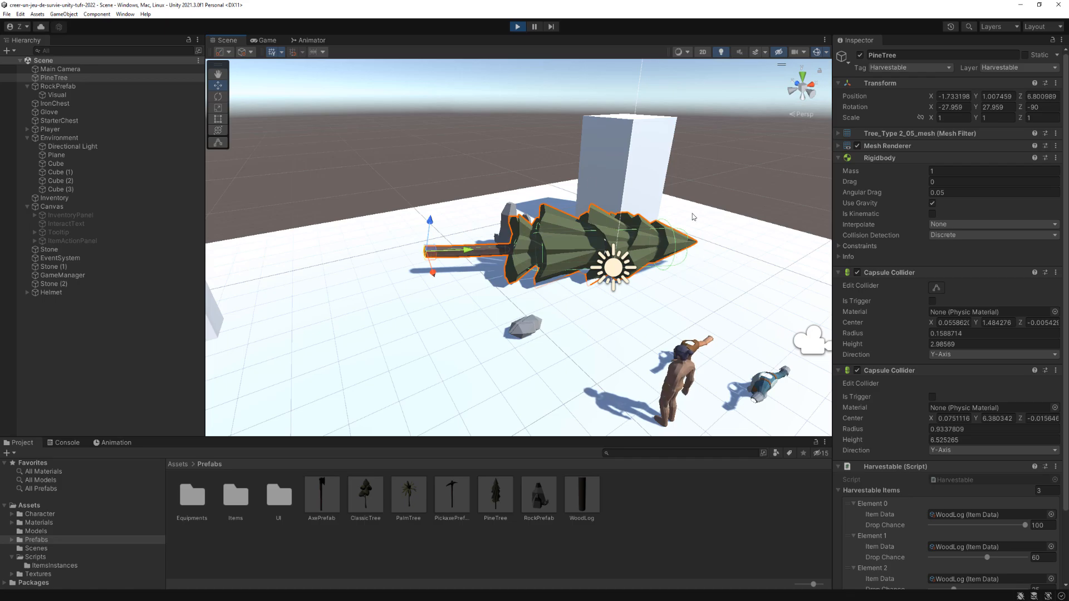
pyautogui.click(517, 26)
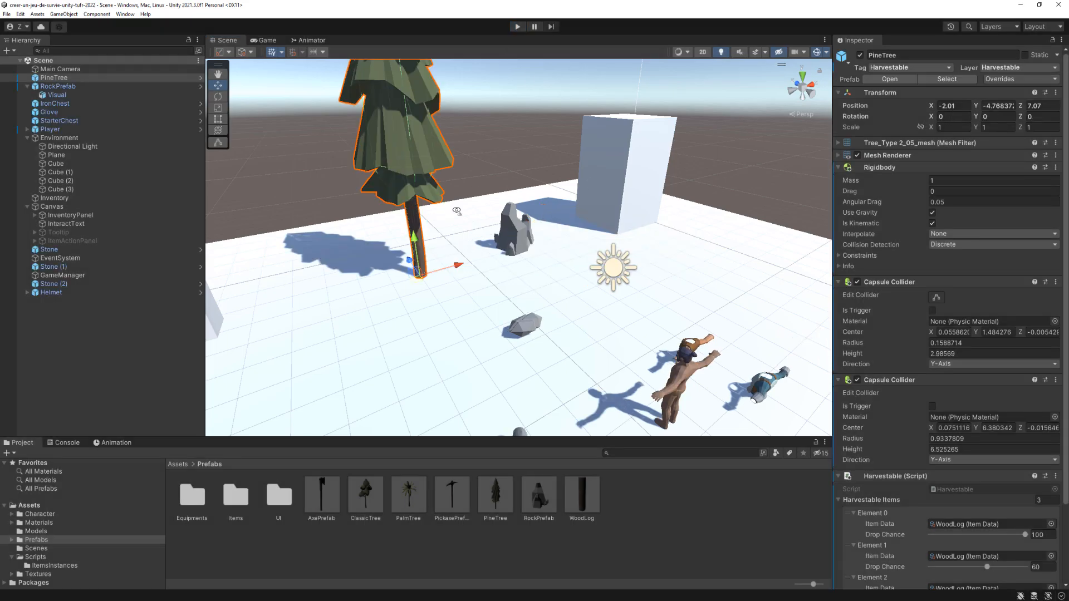
pyautogui.moveTo(457, 210); pyautogui.dragTo(452, 170, button='right')
pyautogui.scroll(-4, 479, 245)
pyautogui.scroll(1, 503, 277)
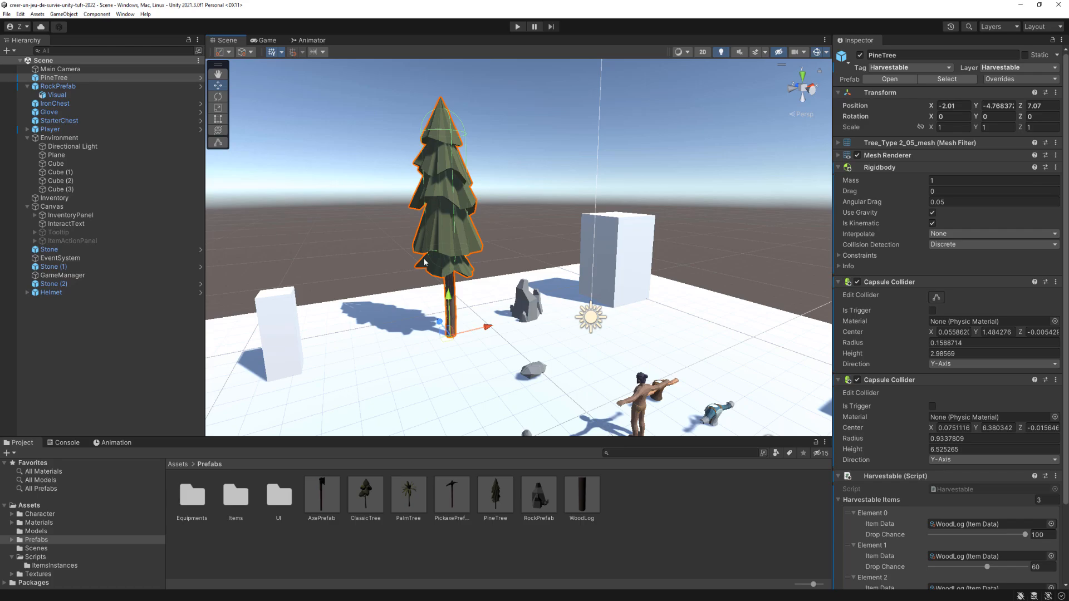
# Switch to Visual Studio and declare a public bool disableKinematicOnHarvest below harvestableItems in the Harvestable class of Harvestable.cs.
pyautogui.hotkey('alt', 'Tab')
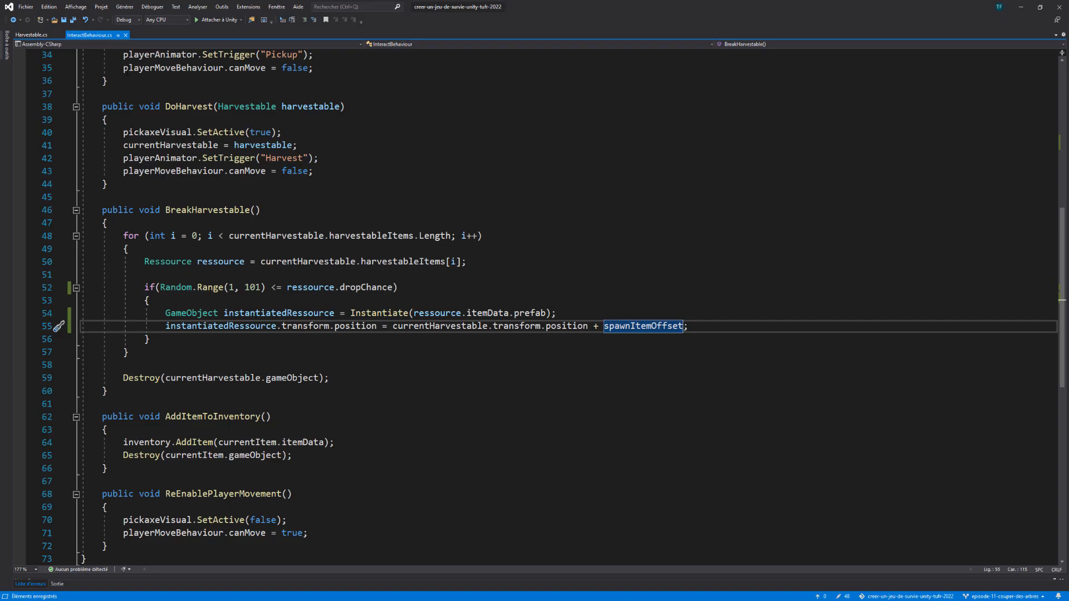
pyautogui.click(31, 34)
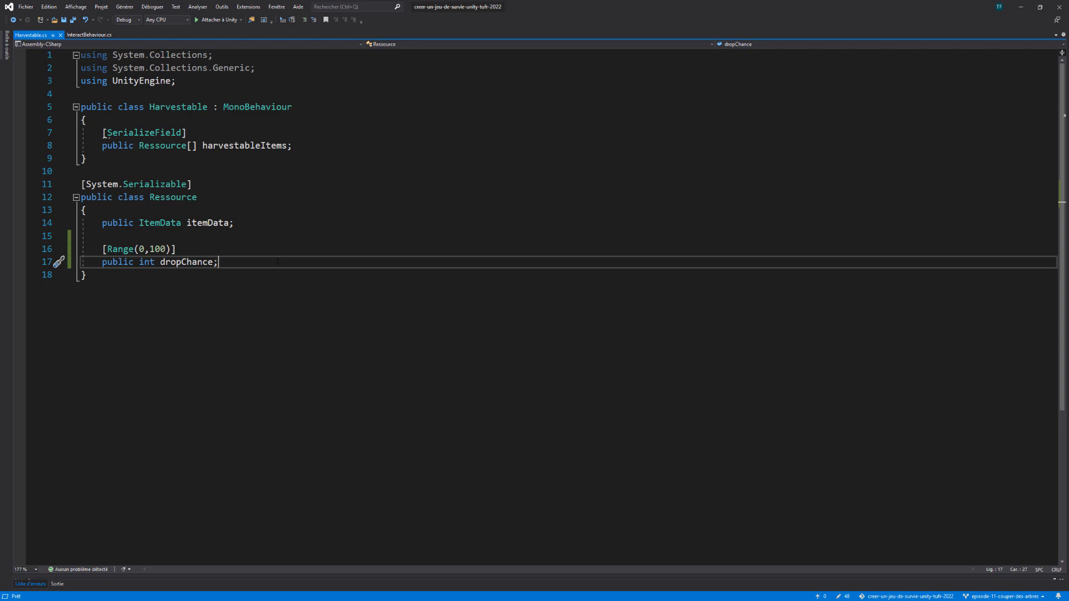
pyautogui.click(306, 147)
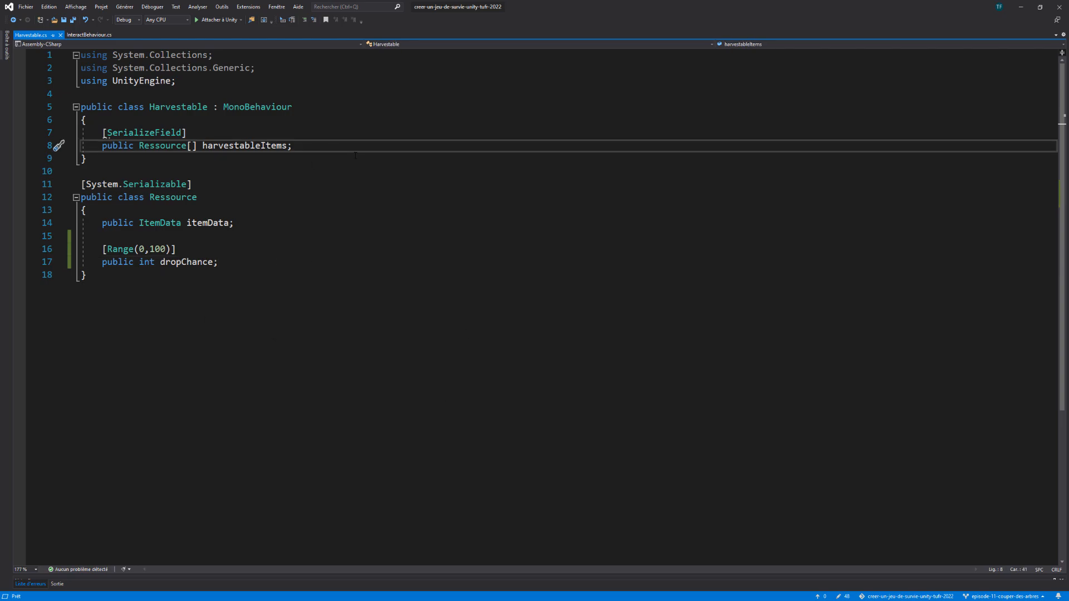
pyautogui.press('Return')
pyautogui.press('Return')
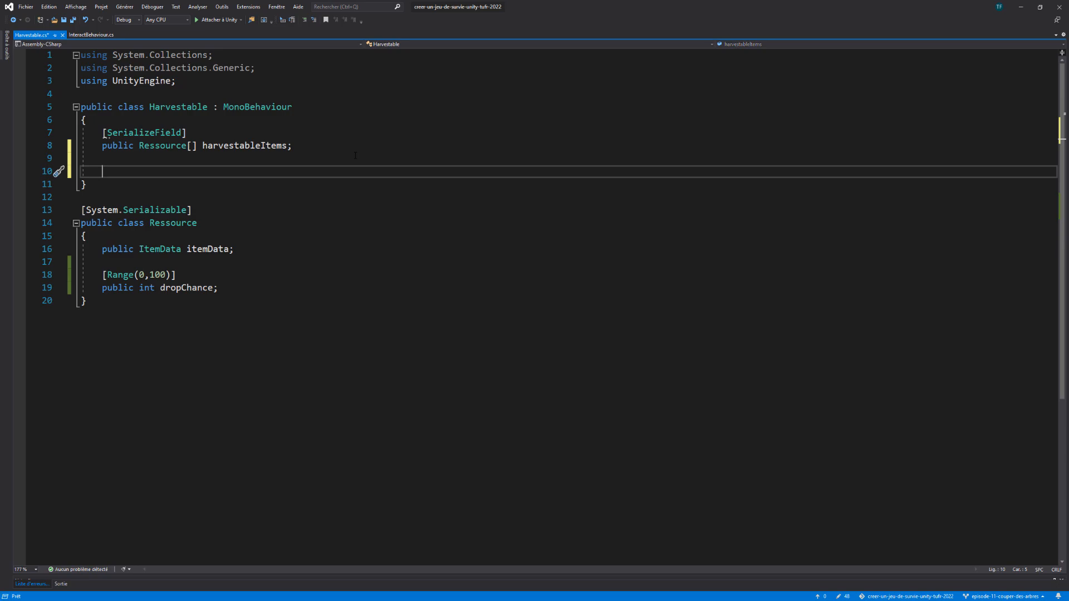
pyautogui.write('public boo')
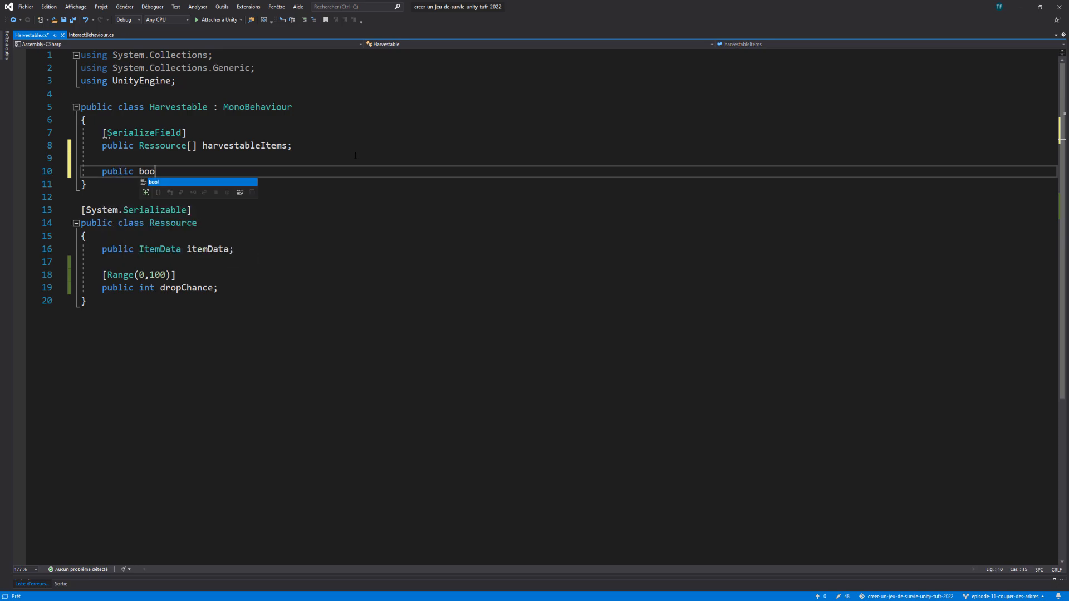
pyautogui.write('l dis')
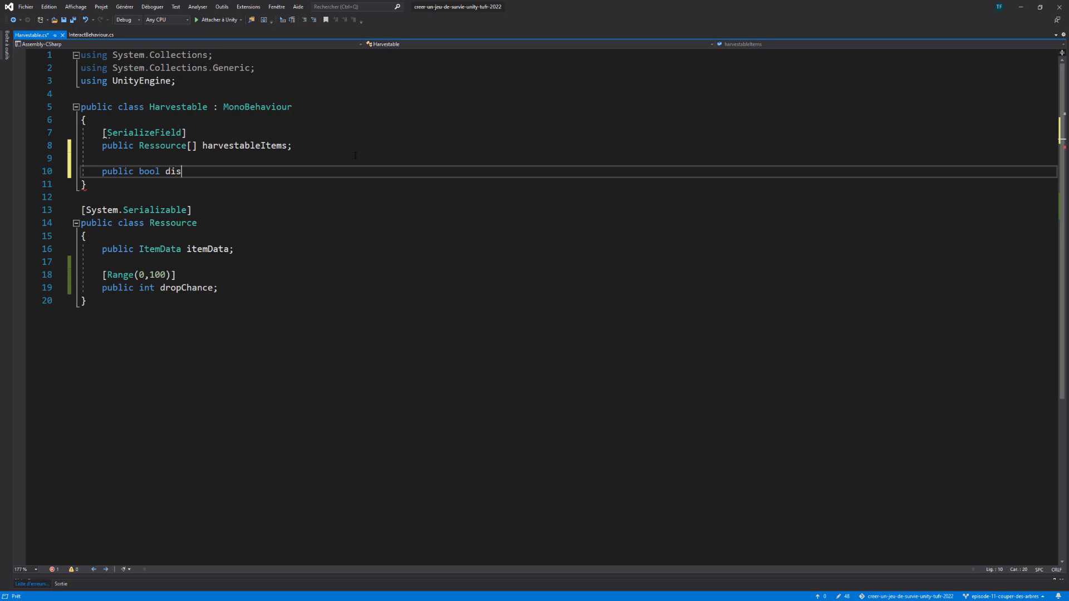
pyautogui.write('ableKinematicOnHarvest;')
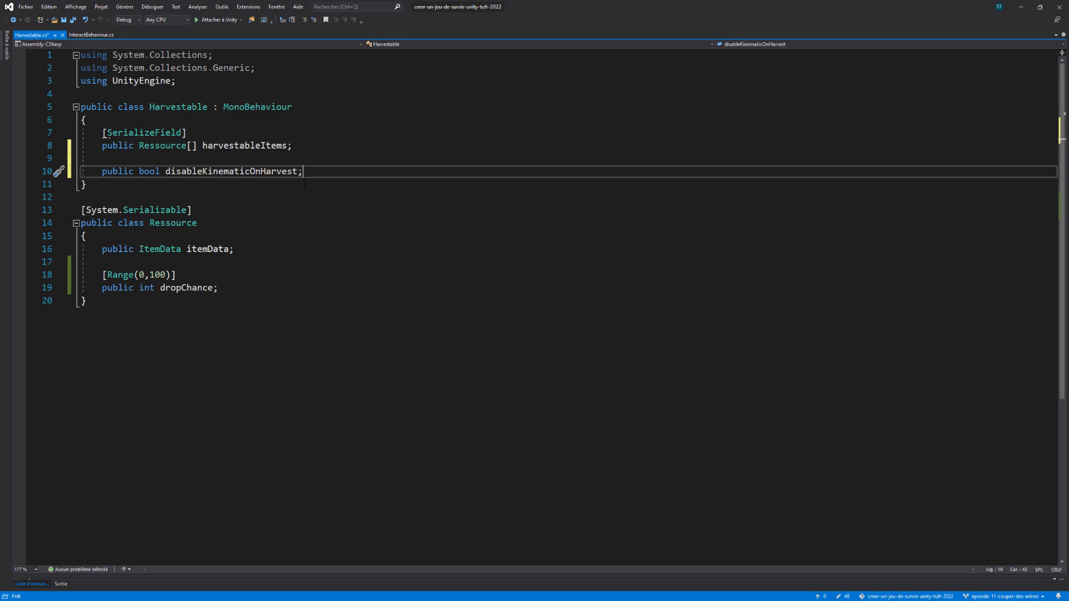
# Declare a public float destroyDelay below disableKinematicOnHarvest in the Harvestable class and save the script.
pyautogui.press('Return')
pyautogui.write('public l')
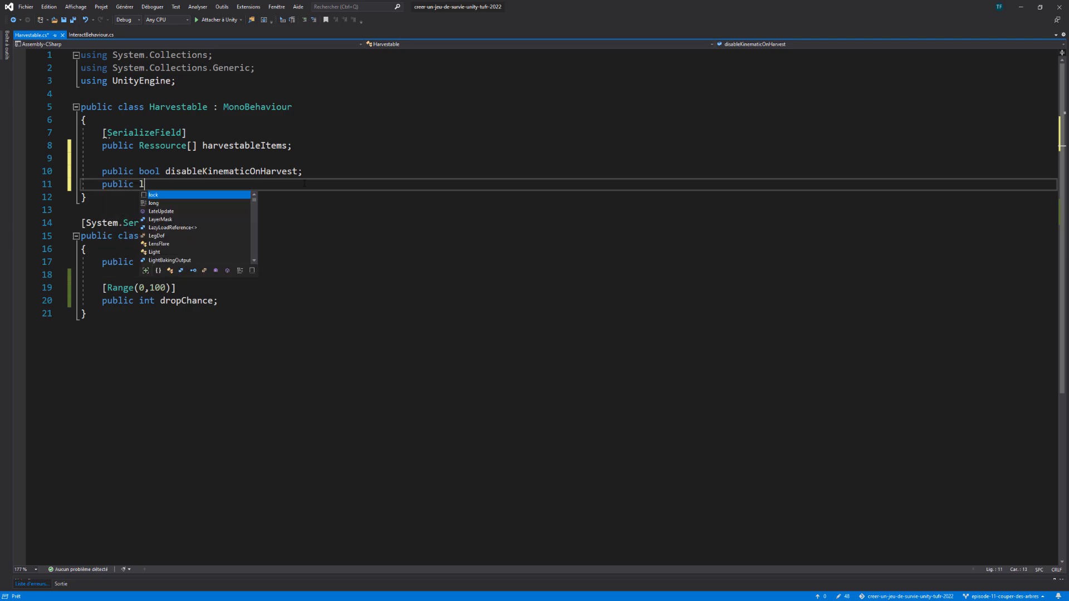
pyautogui.press('BackSpace')
pyautogui.write('floa')
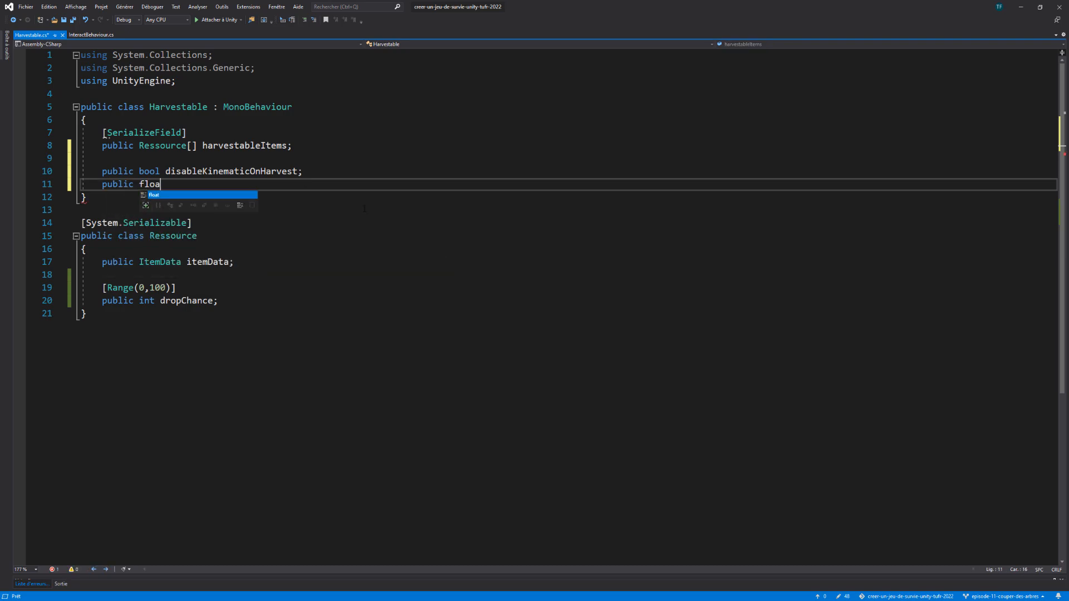
pyautogui.write('t de')
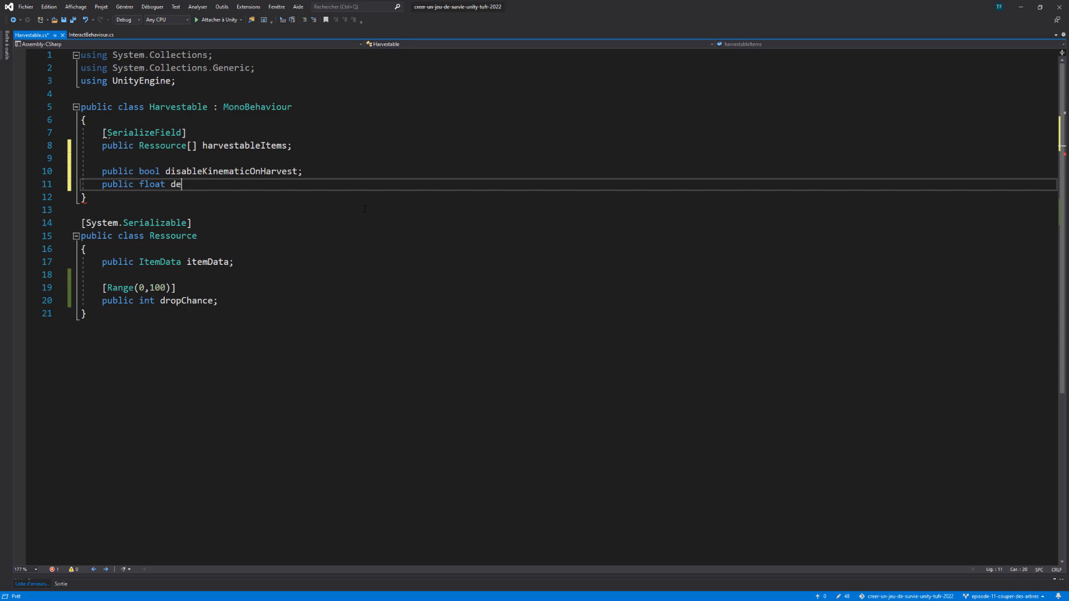
pyautogui.write('stroyDelay =')
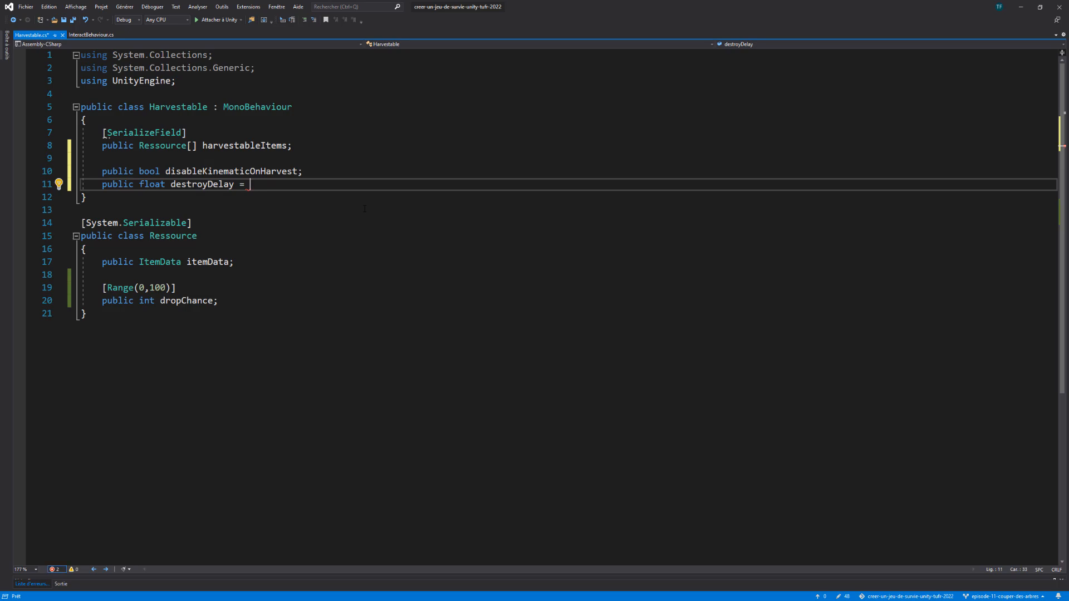
pyautogui.press('BackSpace')
pyautogui.press('BackSpace')
pyautogui.press('BackSpace')
pyautogui.write(';')
pyautogui.hotkey('ctrl', 's')
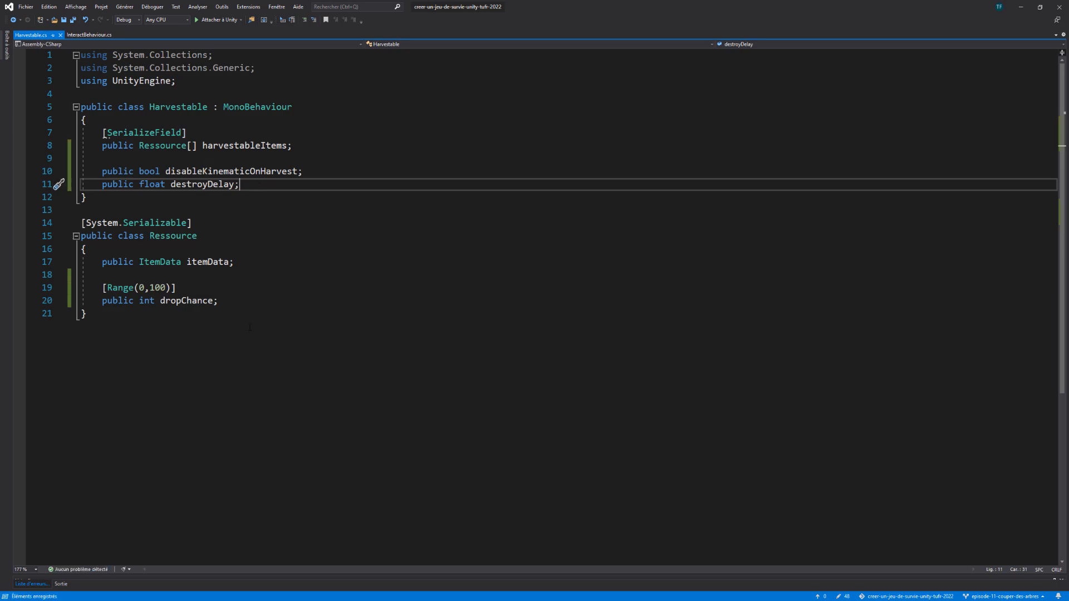
# Switch to Unity and, in PineTree's Harvestable component, enable Disable Kinematic On Harvest and set Destroy Delay to 7.
pyautogui.click(302, 593)
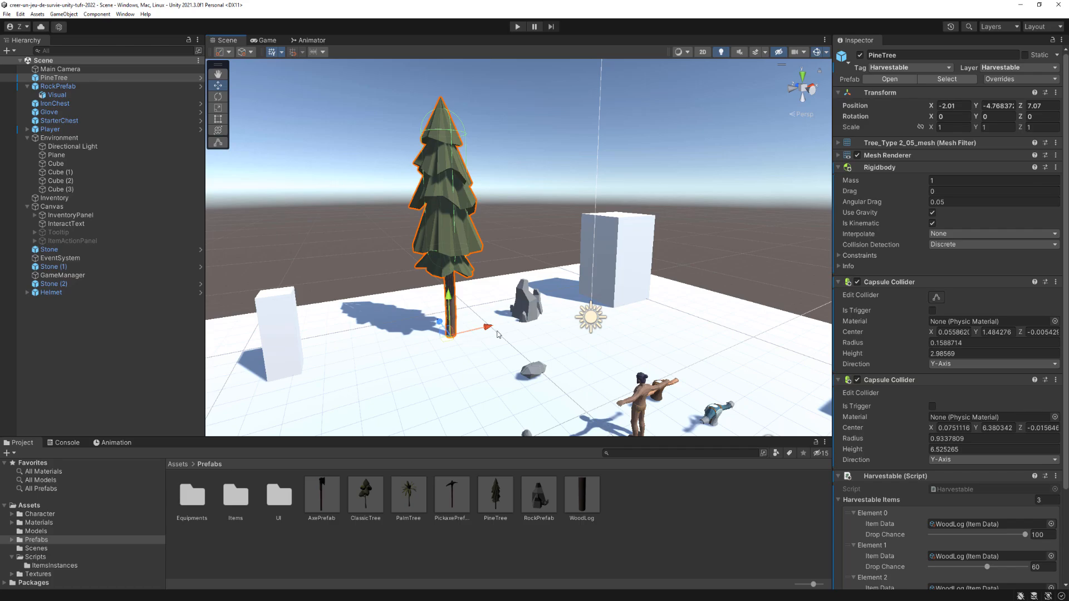
pyautogui.scroll(-4, 904, 332)
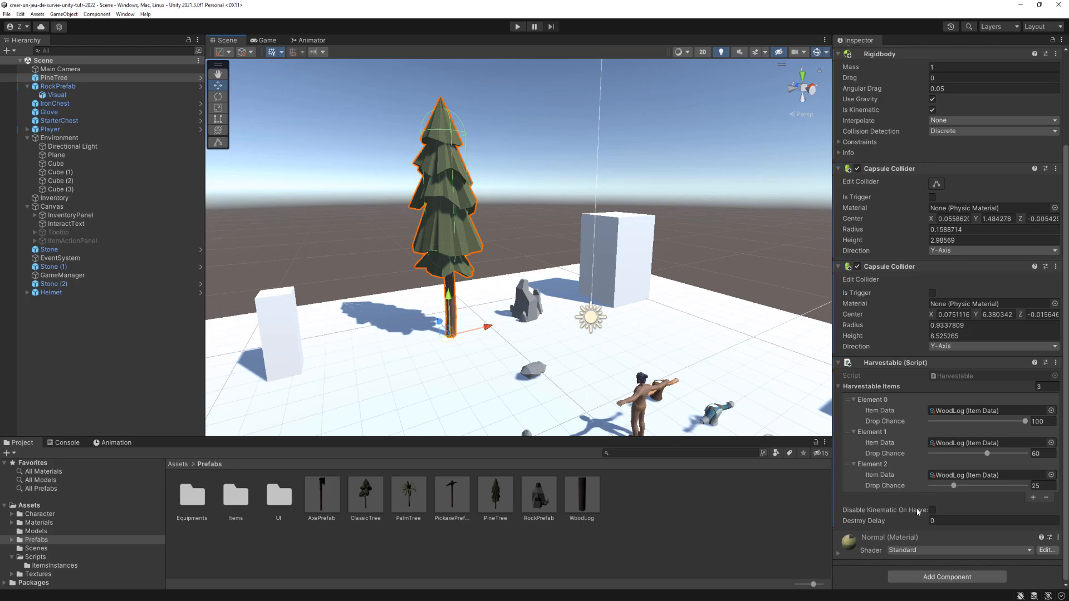
pyautogui.click(932, 510)
pyautogui.click(945, 520)
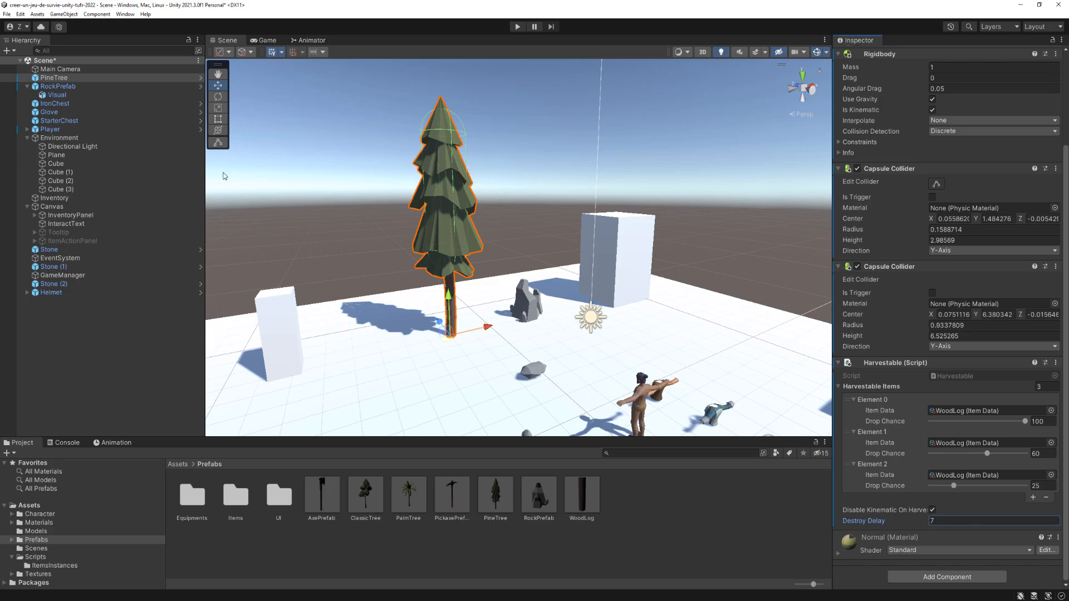
# Compare the Harvestable settings of RockPrefab's Visual object with those of PineTree.
pyautogui.click(56, 95)
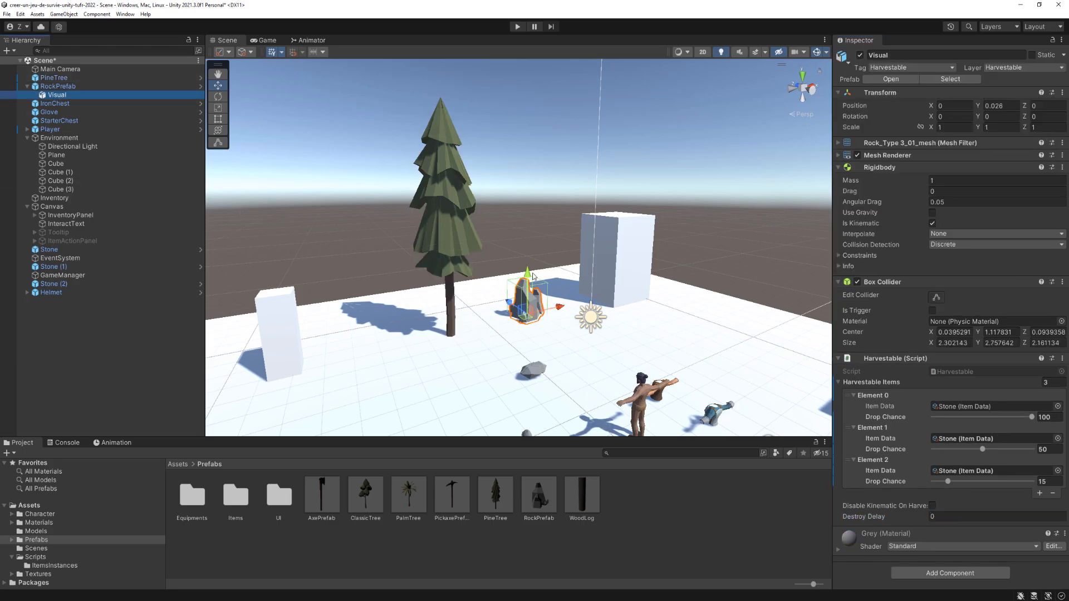
pyautogui.scroll(1, 531, 310)
pyautogui.scroll(2, 531, 310)
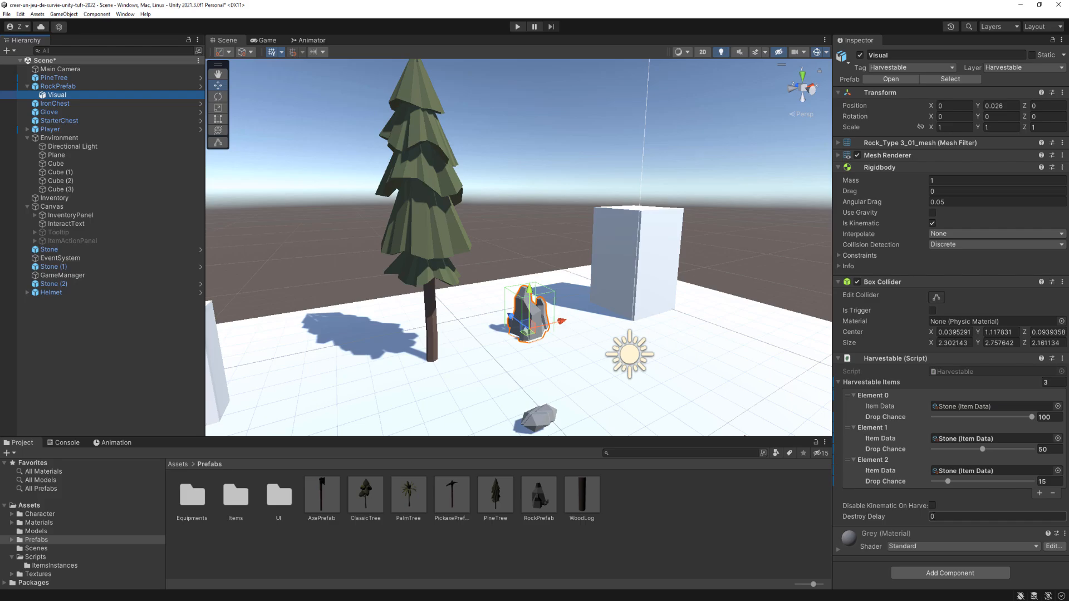
pyautogui.moveTo(581, 292)
pyautogui.mouseDown(button='right')
pyautogui.moveTo(545, 286)
pyautogui.moveTo(579, 283)
pyautogui.mouseUp(button='right')
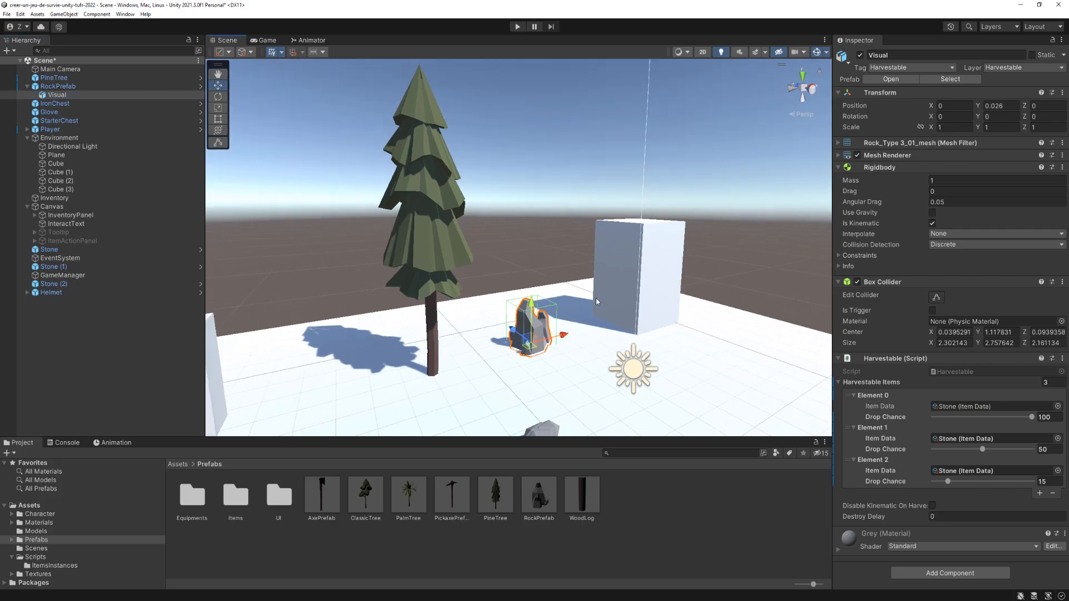
pyautogui.click(53, 77)
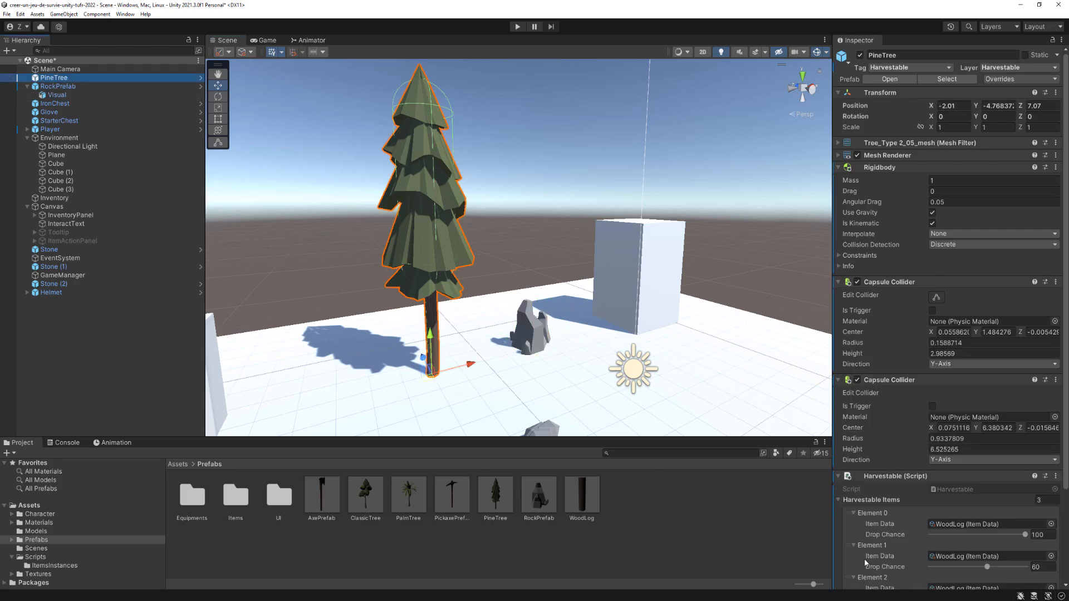
pyautogui.scroll(-3, 868, 529)
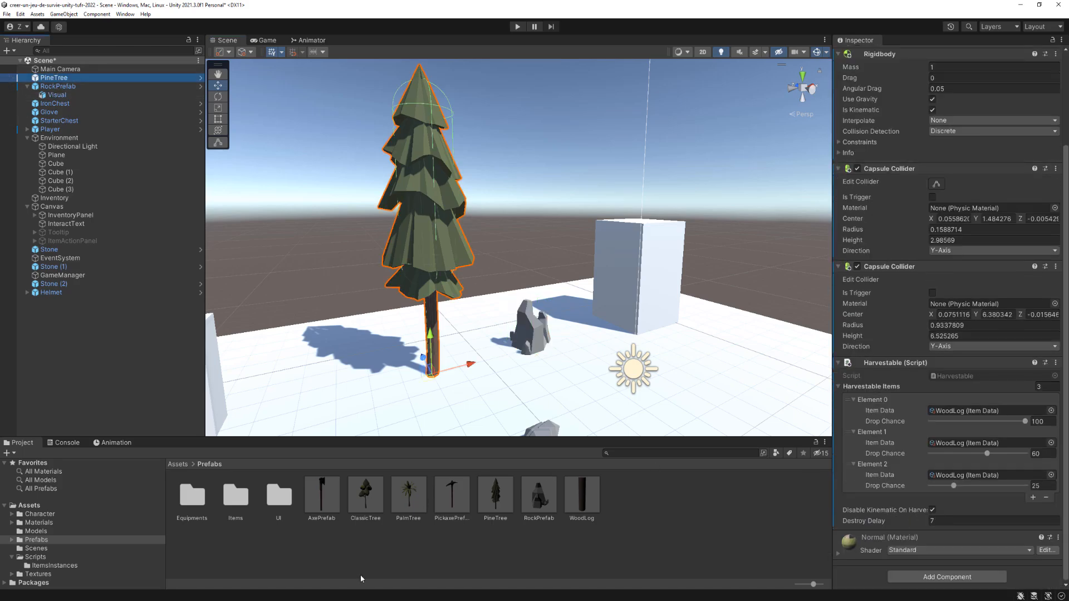
# Switch to Visual Studio, replace public void with IEnumerator in BreakHarvestable's declaration in InteractBehaviour.cs, and save the script.
pyautogui.hotkey('alt', 'Tab')
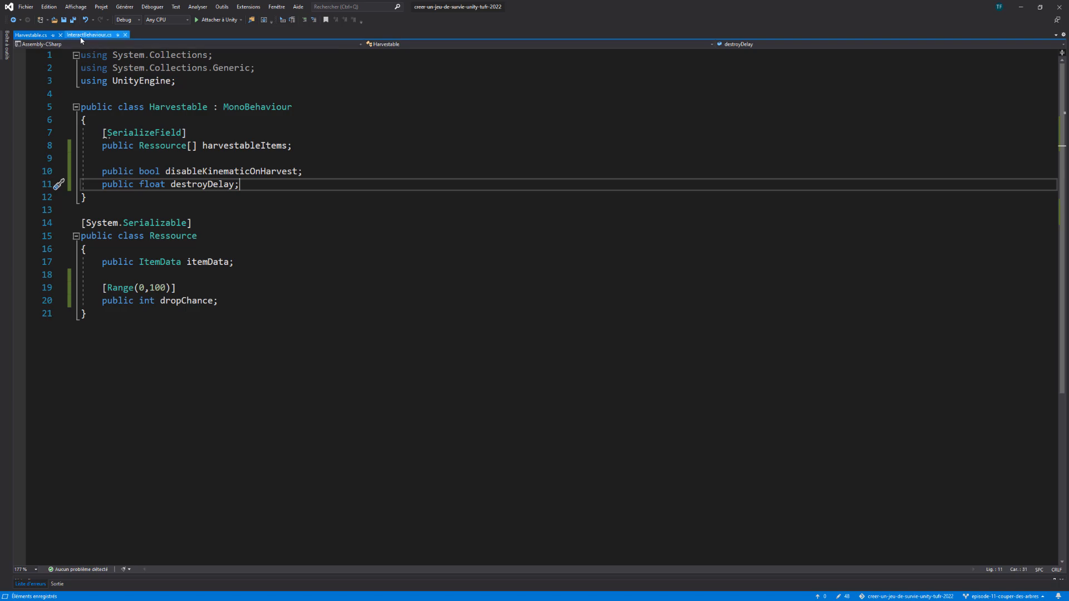
pyautogui.hotkey('ctrl', 'Tab')
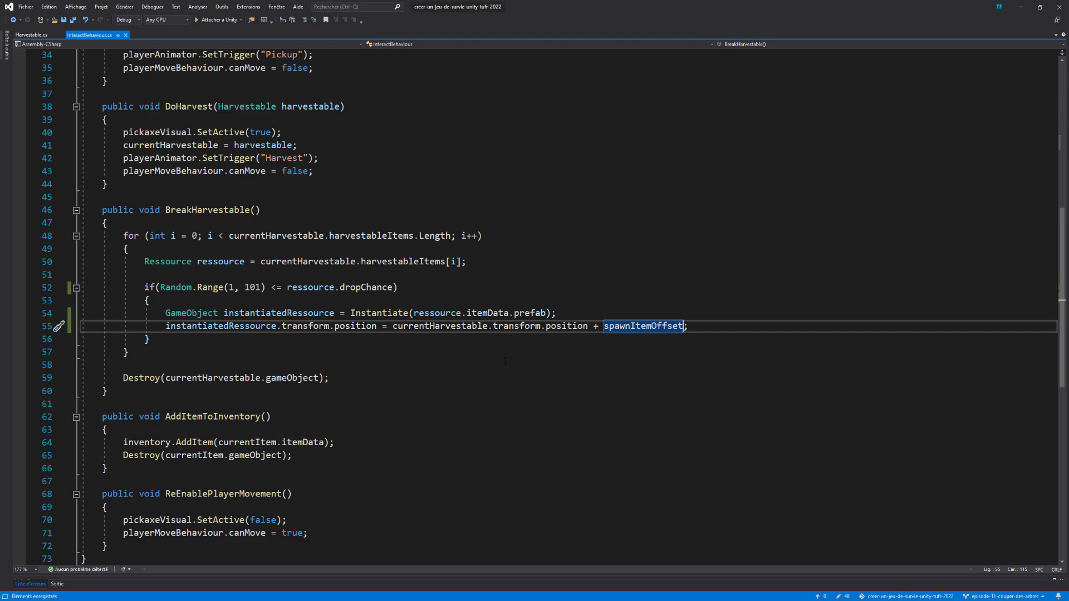
pyautogui.scroll(11, 467, 365)
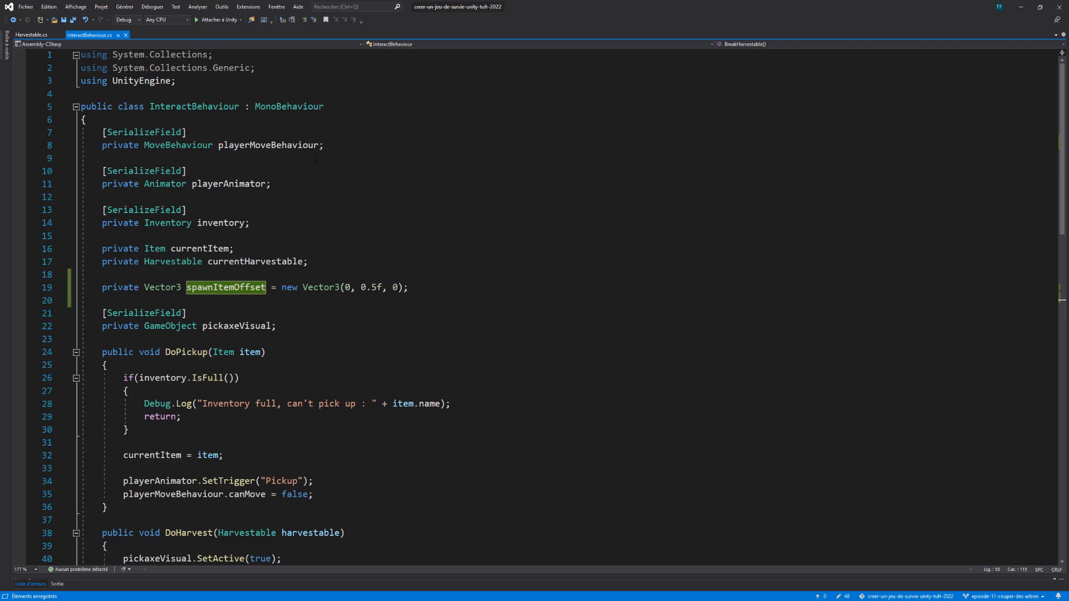
pyautogui.moveTo(213, 55); pyautogui.dragTo(81, 55)
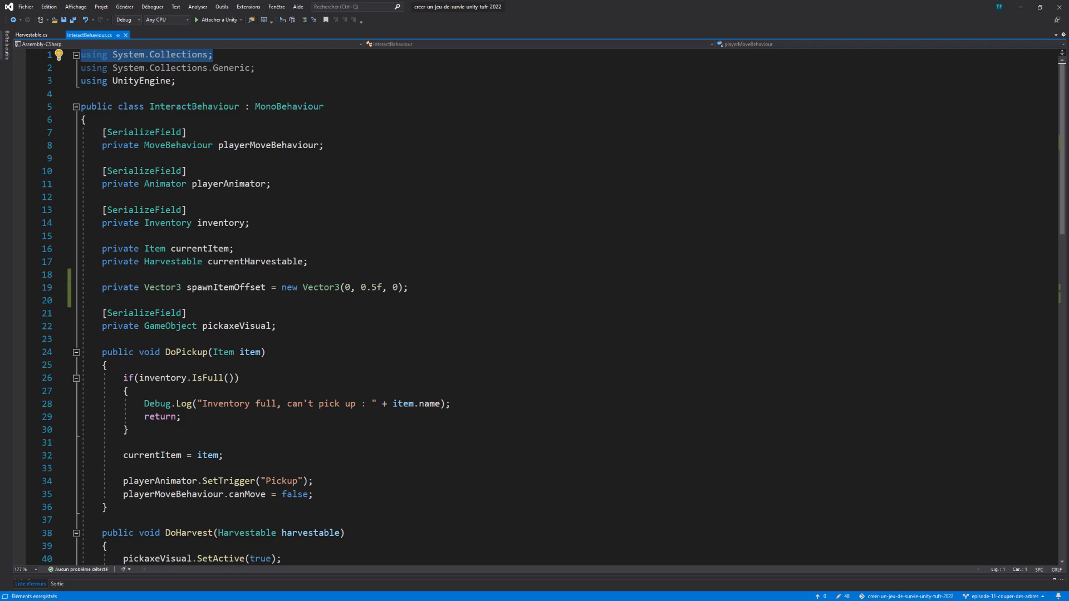
pyautogui.click(264, 56)
pyautogui.scroll(-12, 268, 70)
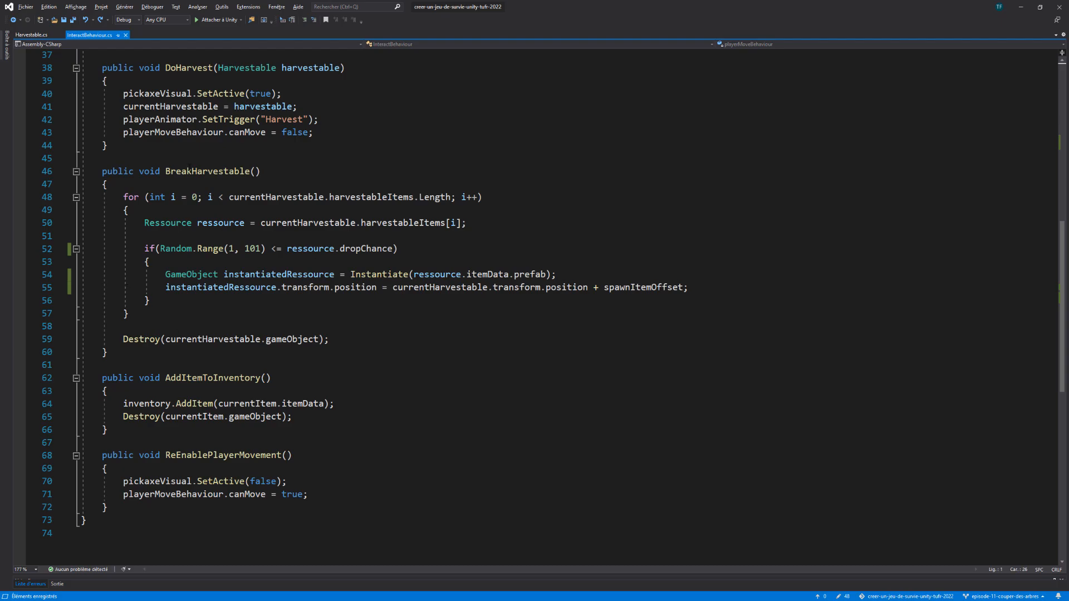
pyautogui.doubleClick(228, 172)
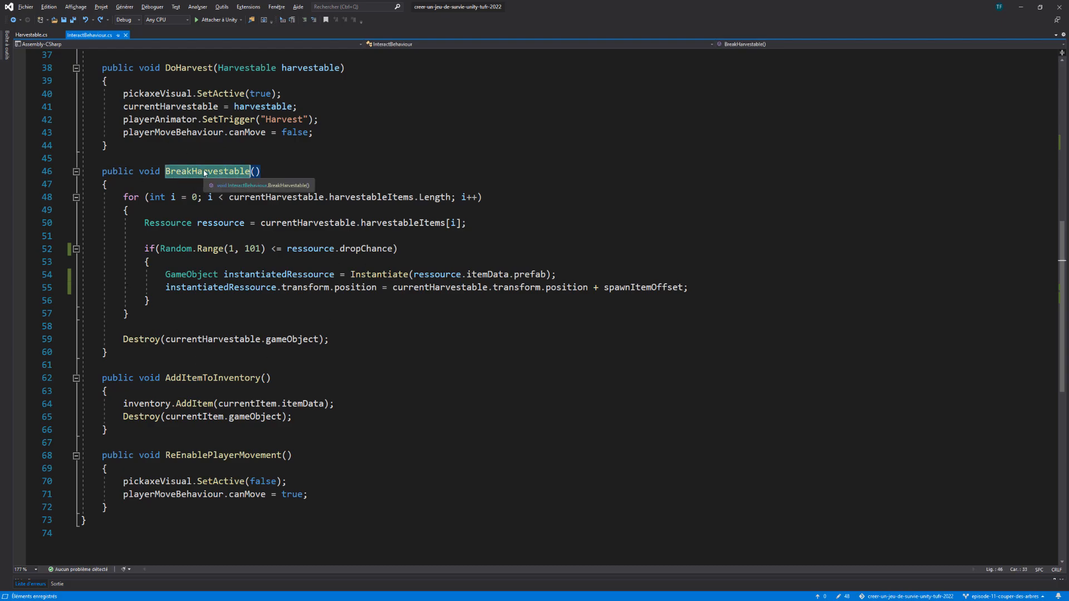
pyautogui.write('Ien')
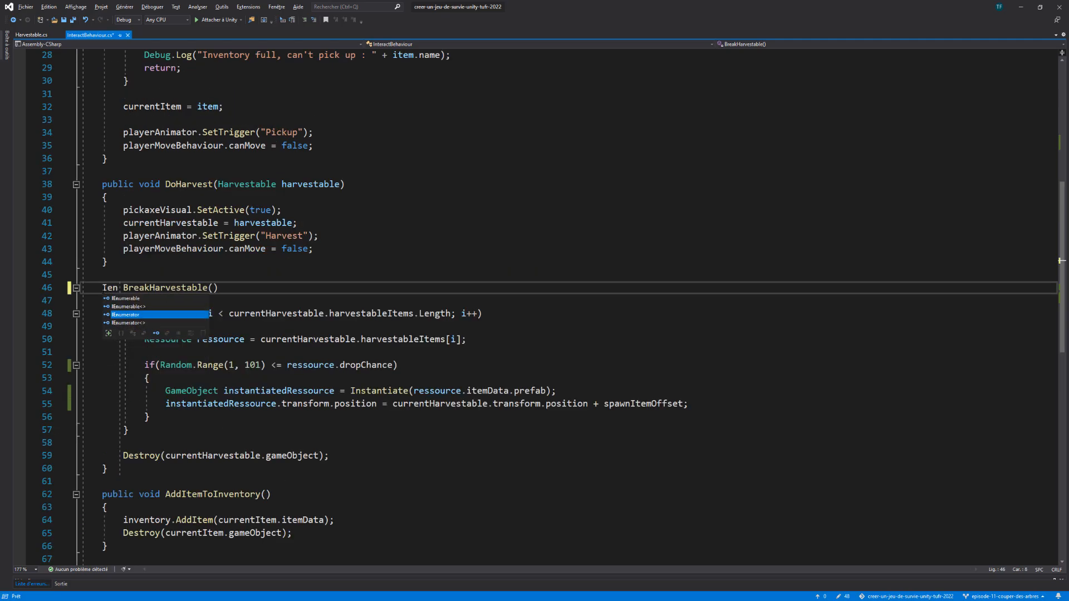
pyautogui.press('Tab')
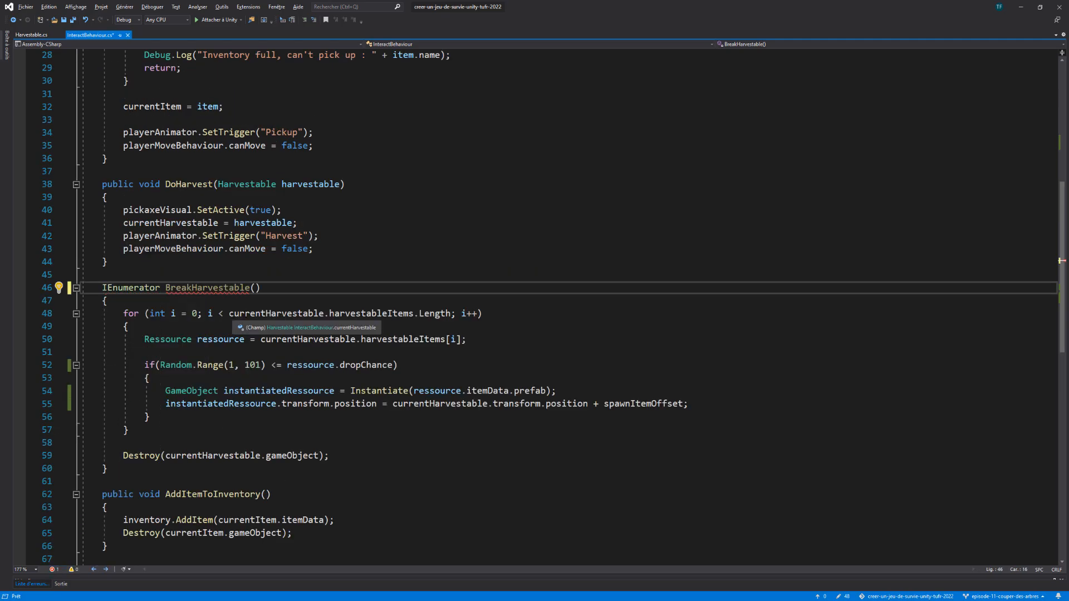
pyautogui.hotkey('ctrl', 's')
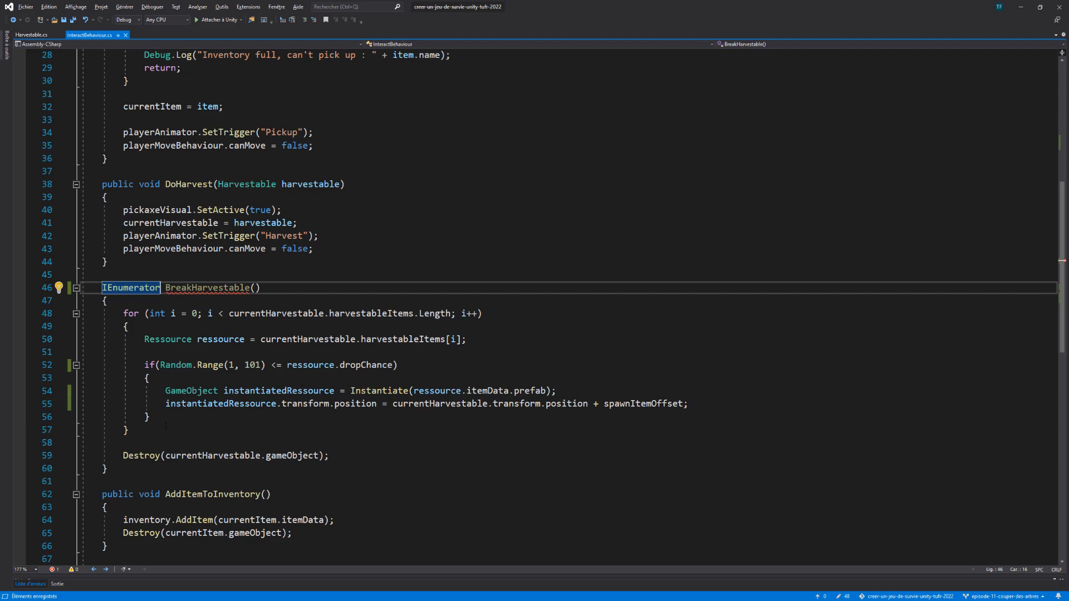
# Insert an if block testing currentHarvestable.disableKinematicOnHarvest at the start of BreakHarvestable, before the for loop.
pyautogui.click(140, 303)
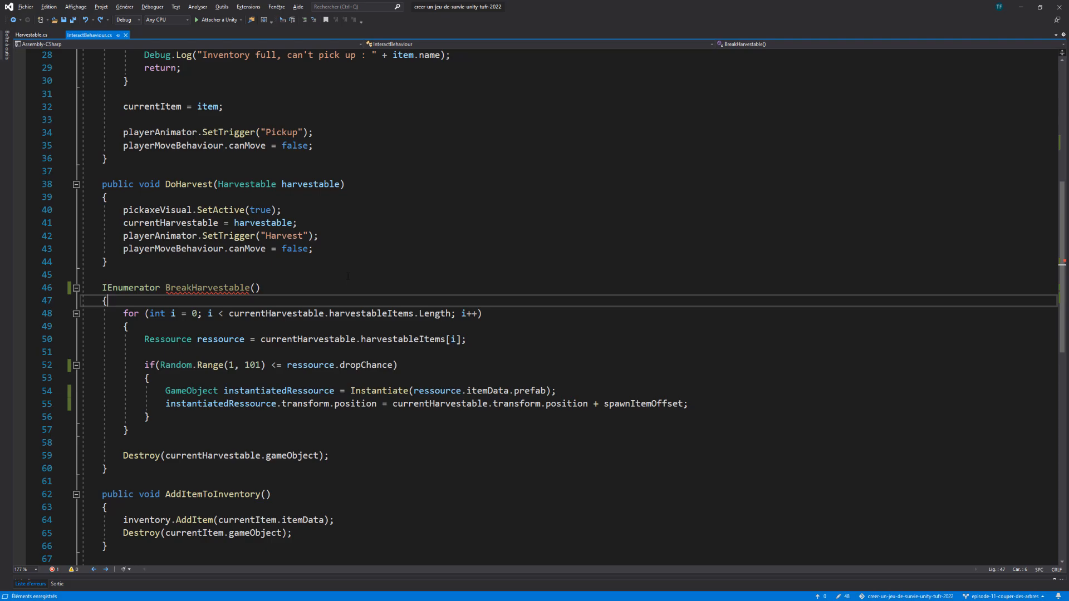
pyautogui.press('Return')
pyautogui.press('Return')
pyautogui.press('Up')
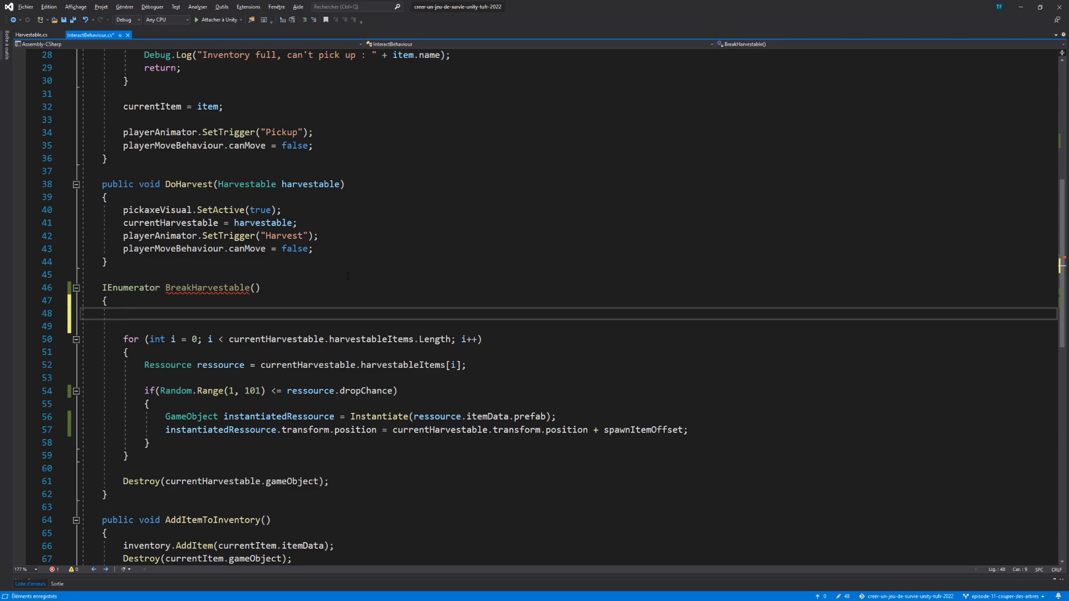
pyautogui.write('if(')
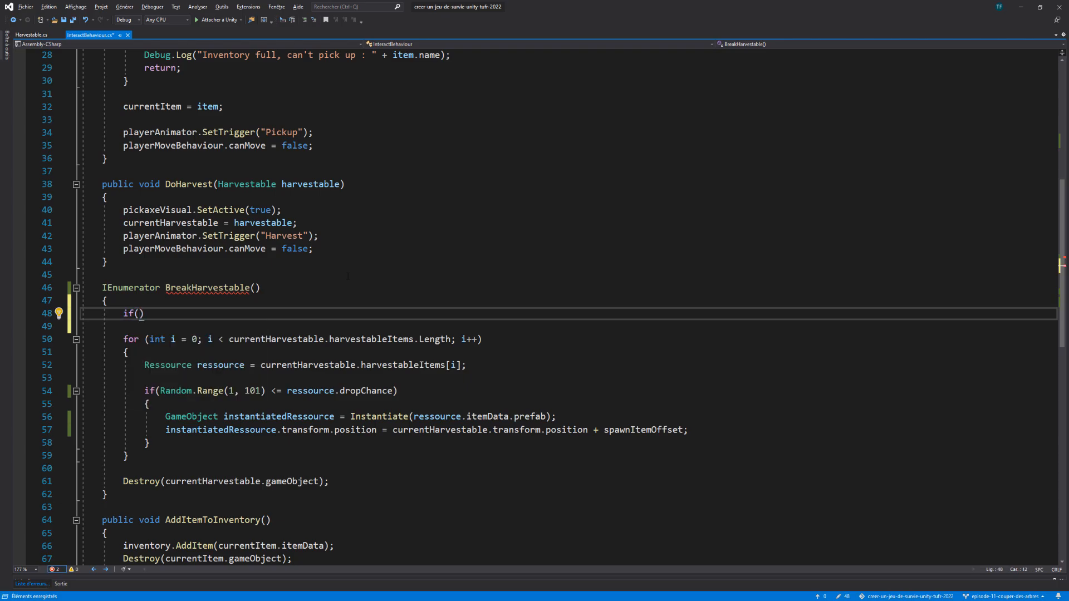
pyautogui.write('curr')
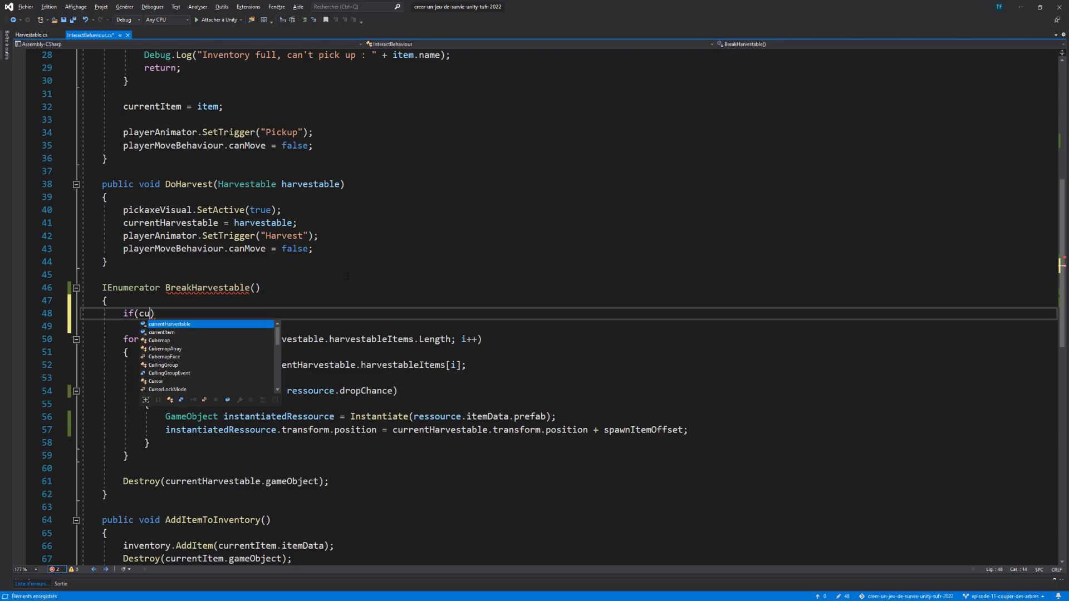
pyautogui.press('Tab')
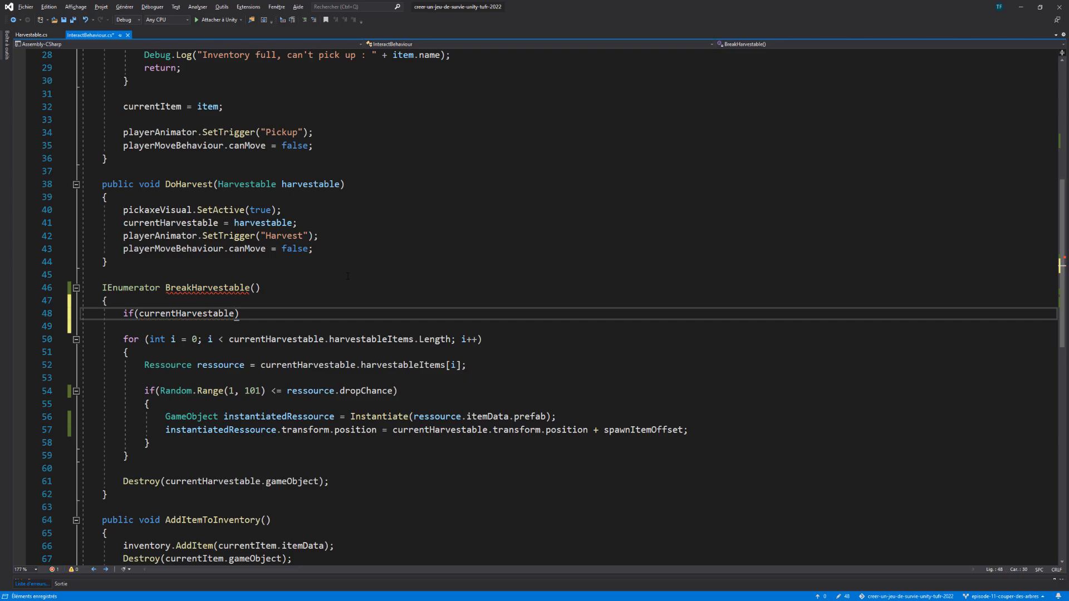
pyautogui.write('.disableKinematicOnHarvest')
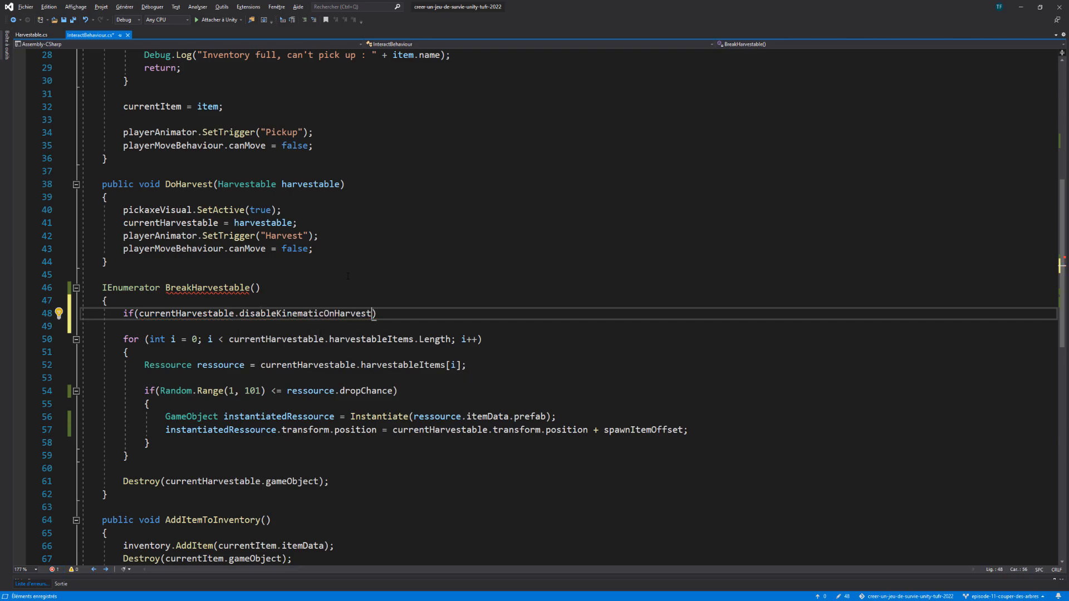
pyautogui.write(')')
pyautogui.press('Return')
pyautogui.write('{')
pyautogui.press('Return')
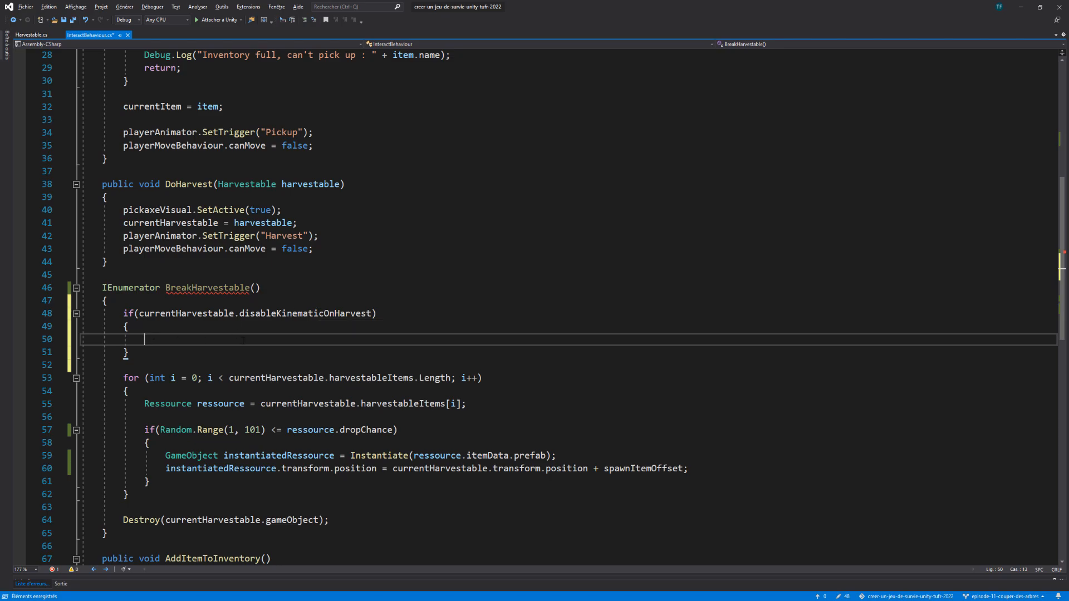
# Inside the if block, declare Rigidbody rigidbody and assign it currentHarvestable.gameObject.GetComponent<Rigidbody>().
pyautogui.write('Rigidbody')
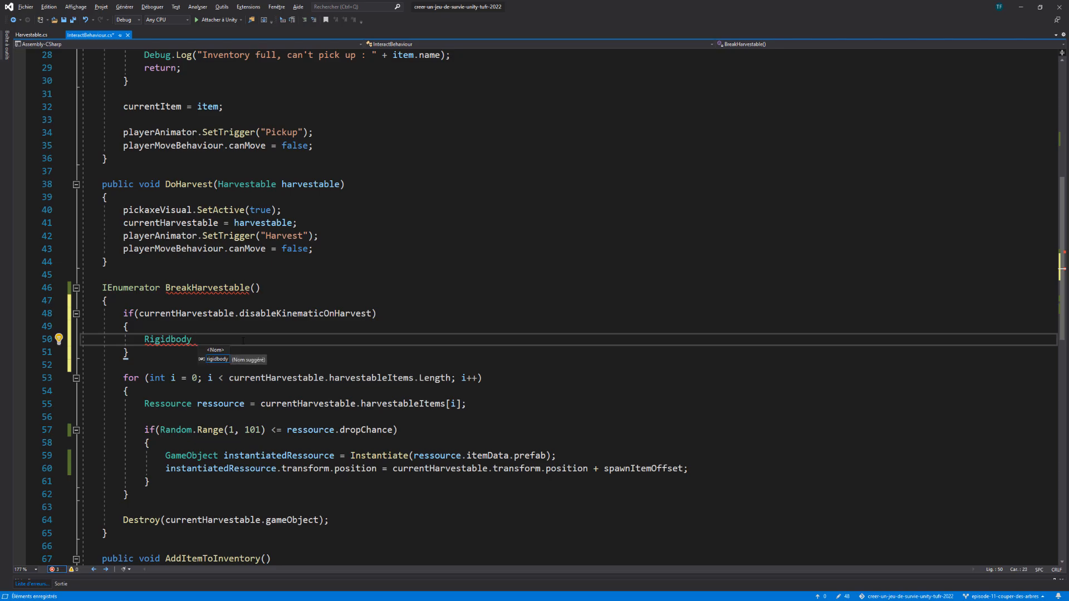
pyautogui.write(' rigidbody = ')
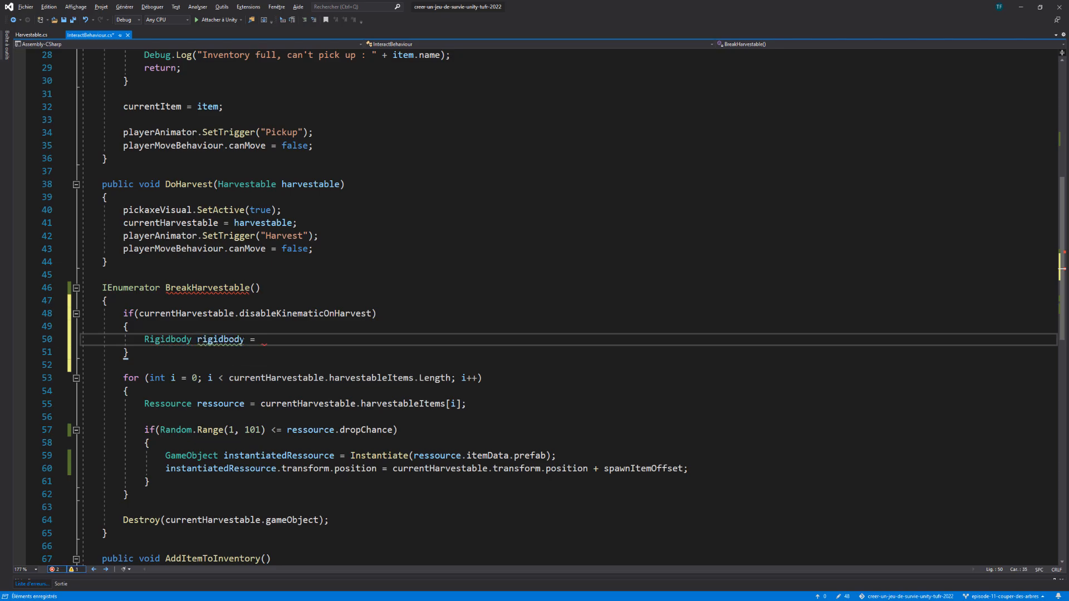
pyautogui.write('currentHarvestable')
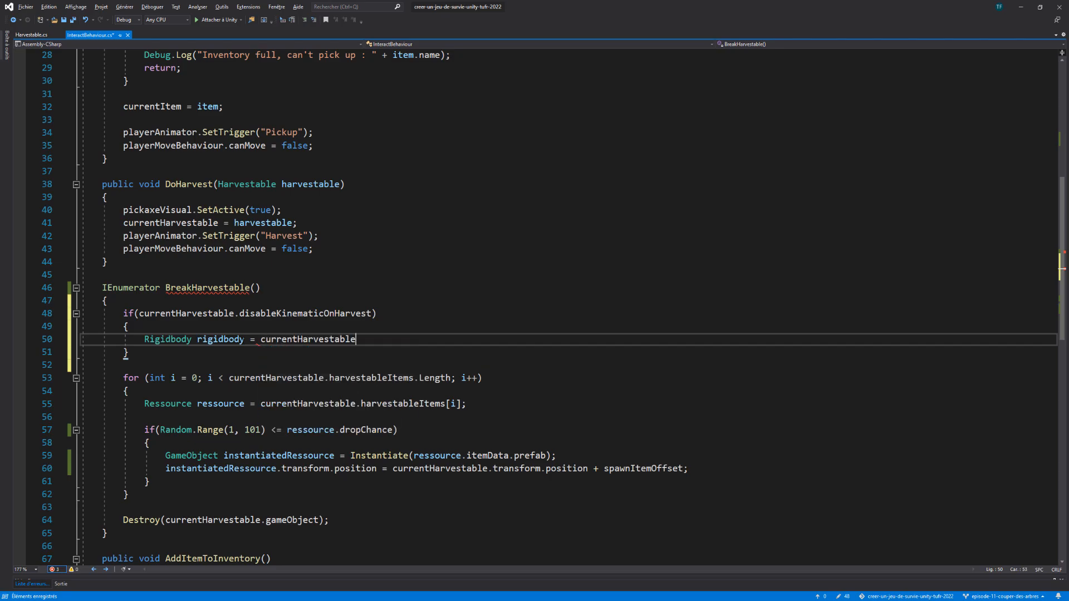
pyautogui.write('.gam')
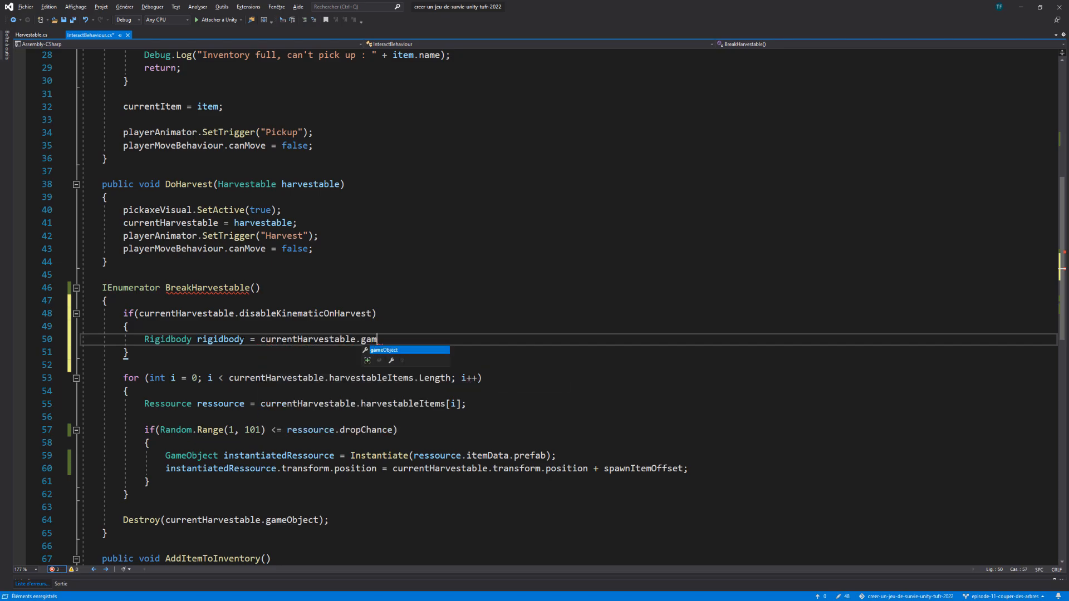
pyautogui.write('eObject.getc<Rigidbody>')
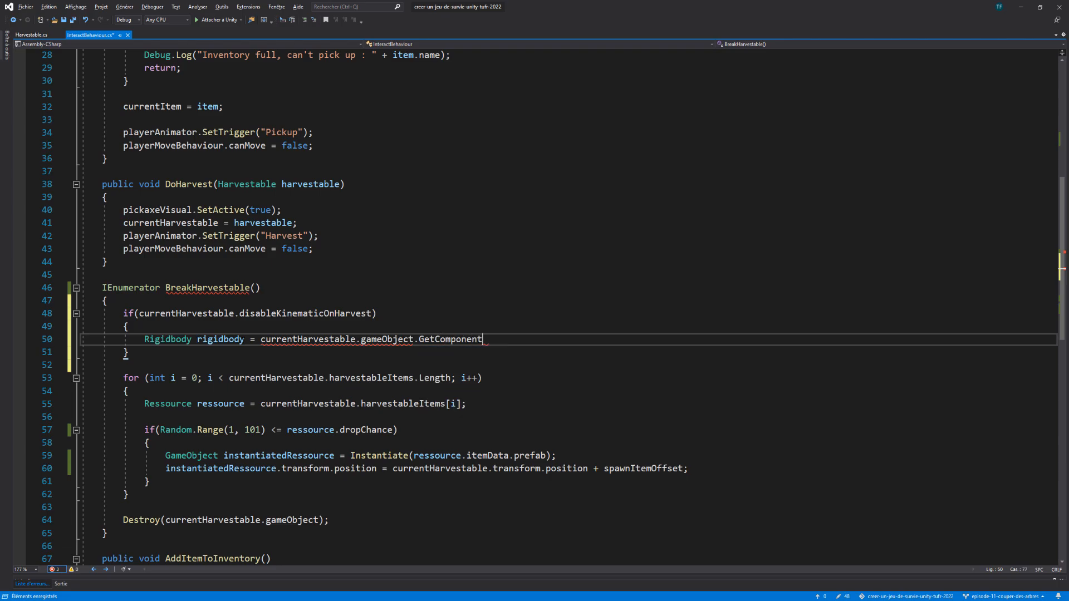
pyautogui.write('();')
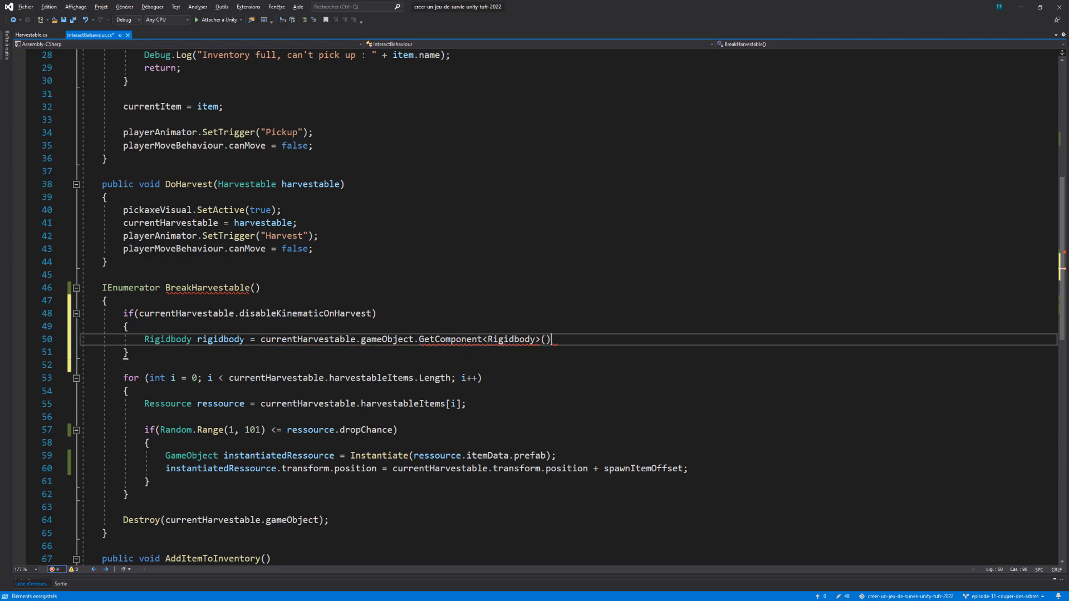
# Set rigidbody.isKinematic to false on a new line below the Rigidbody declaration inside the if block, and save the script.
pyautogui.press('Return')
pyautogui.write('rigid')
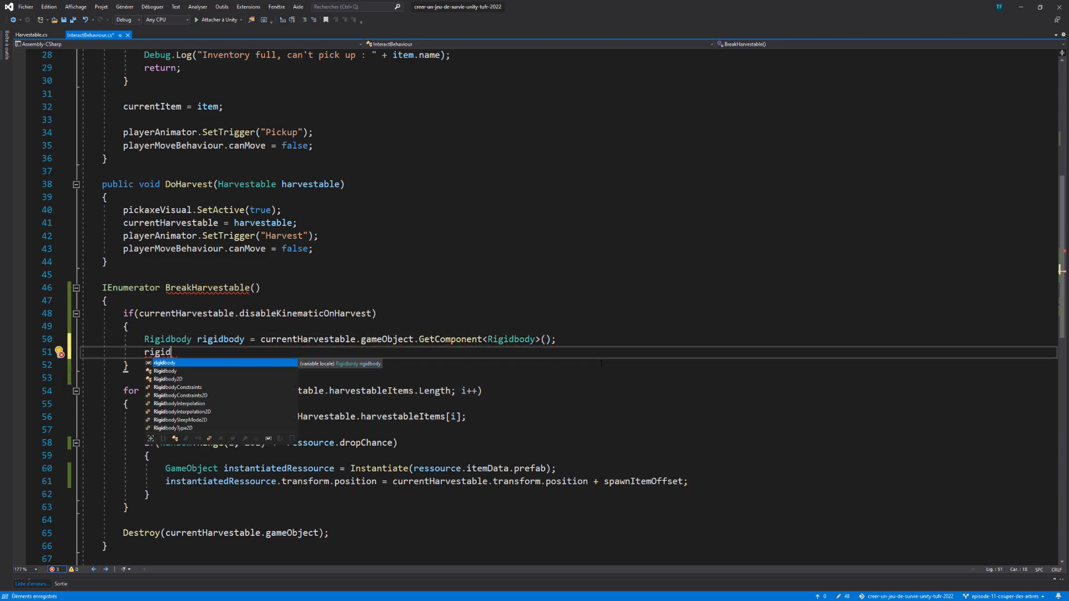
pyautogui.press('Tab')
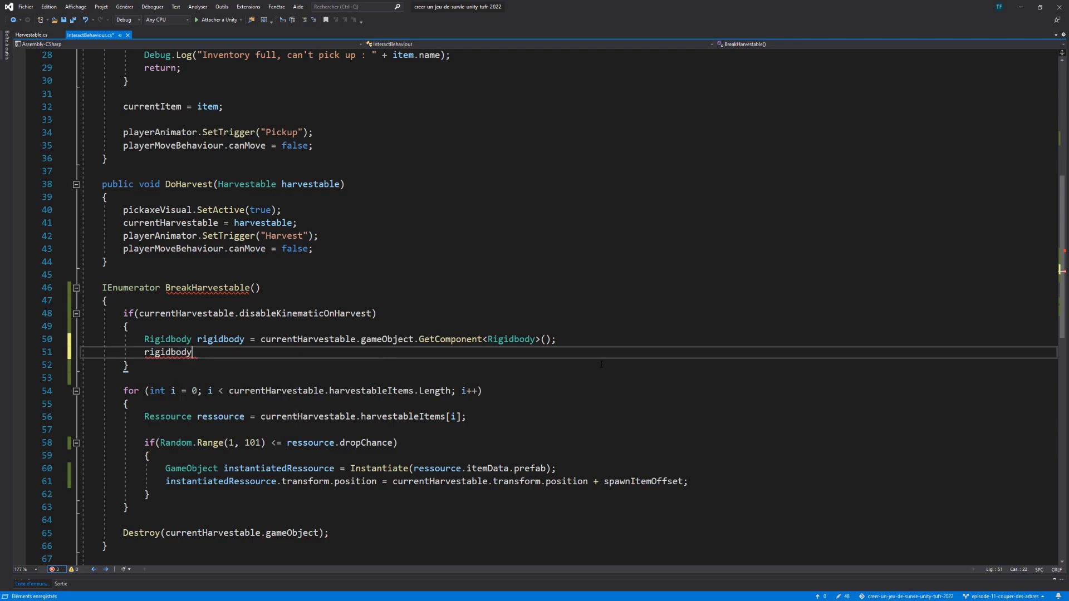
pyautogui.write('.isKinematic')
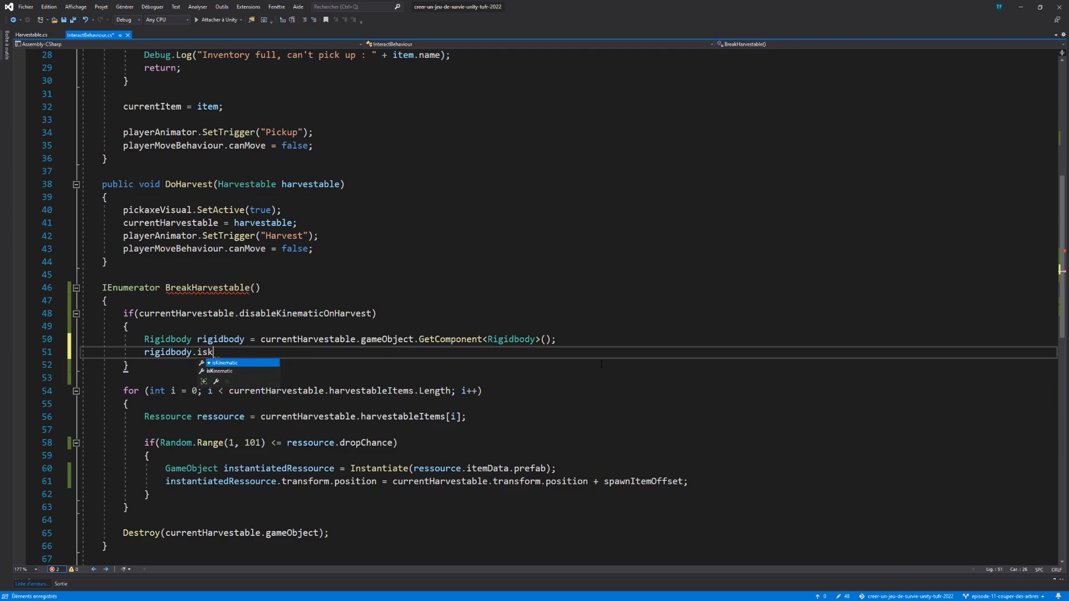
pyautogui.write(' = false')
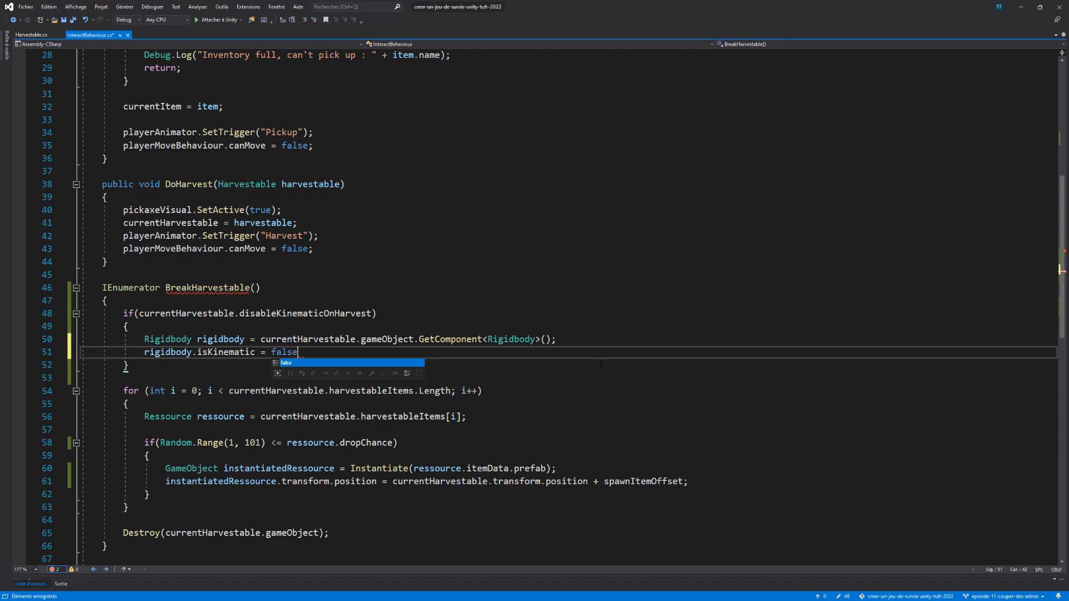
pyautogui.write(';')
pyautogui.hotkey('ctrl', 's')
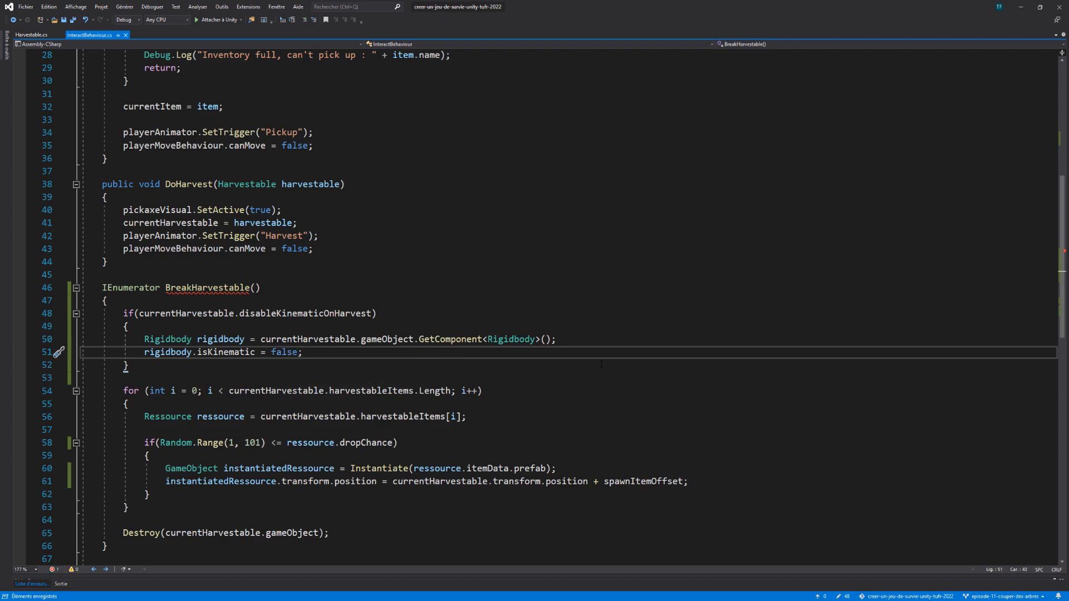
# Between the if block and the for loop, add yield return new WaitForSeconds(currentHarvestable.destroyDelay); and save the script.
pyautogui.click(600, 364)
pyautogui.press('Return')
pyautogui.press('Return')
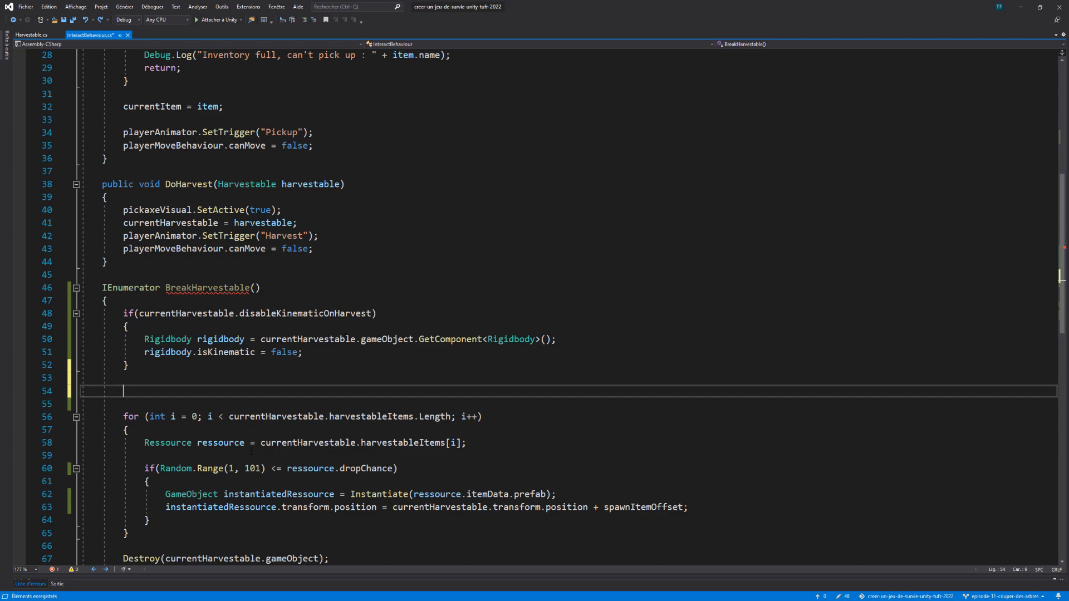
pyautogui.write('yi')
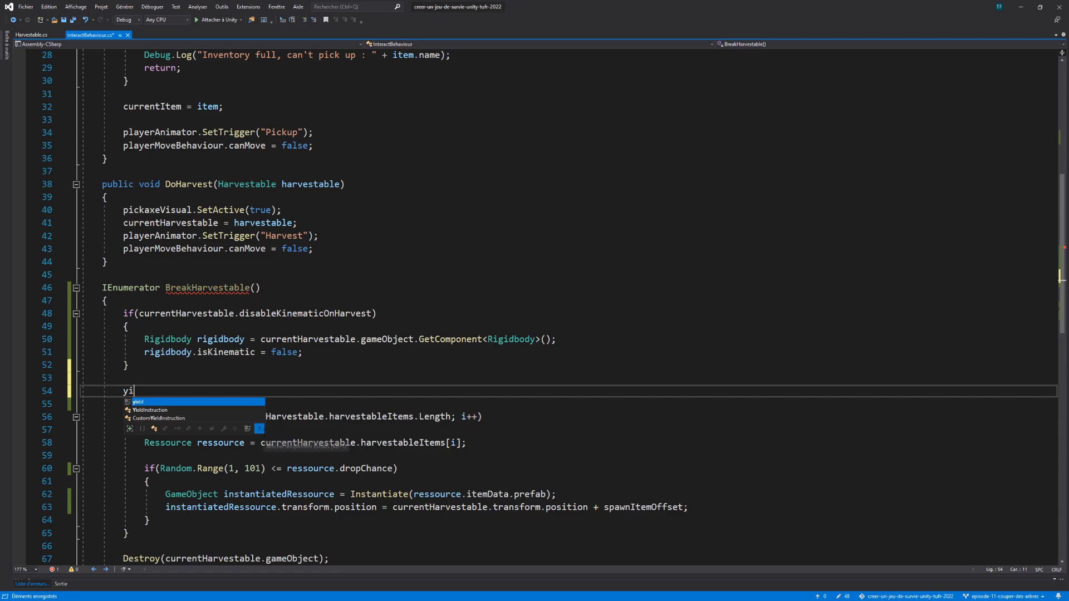
pyautogui.write('eld return n')
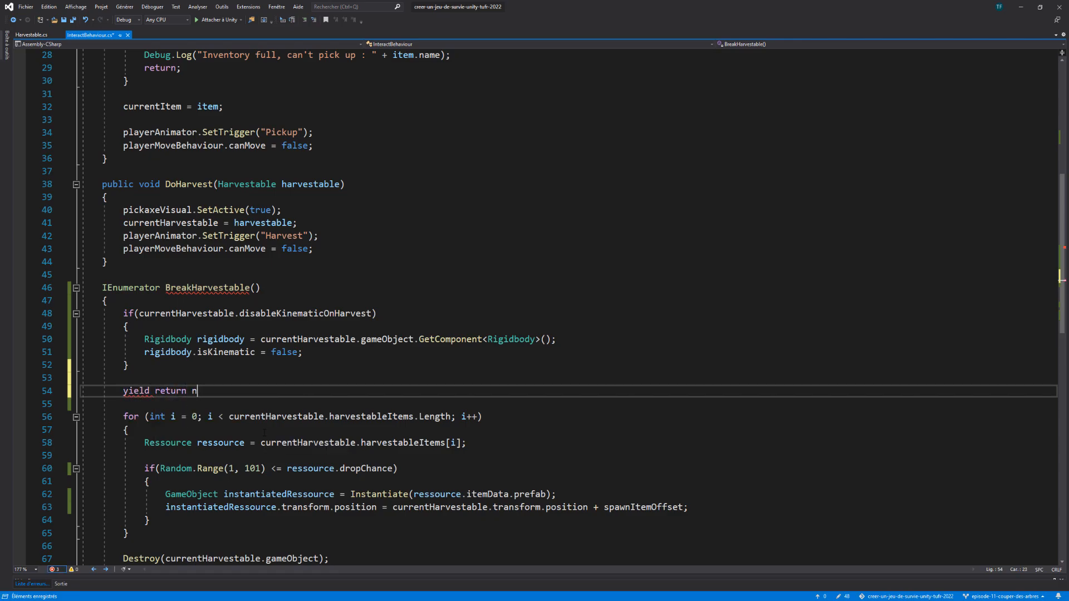
pyautogui.write('ew WaitF')
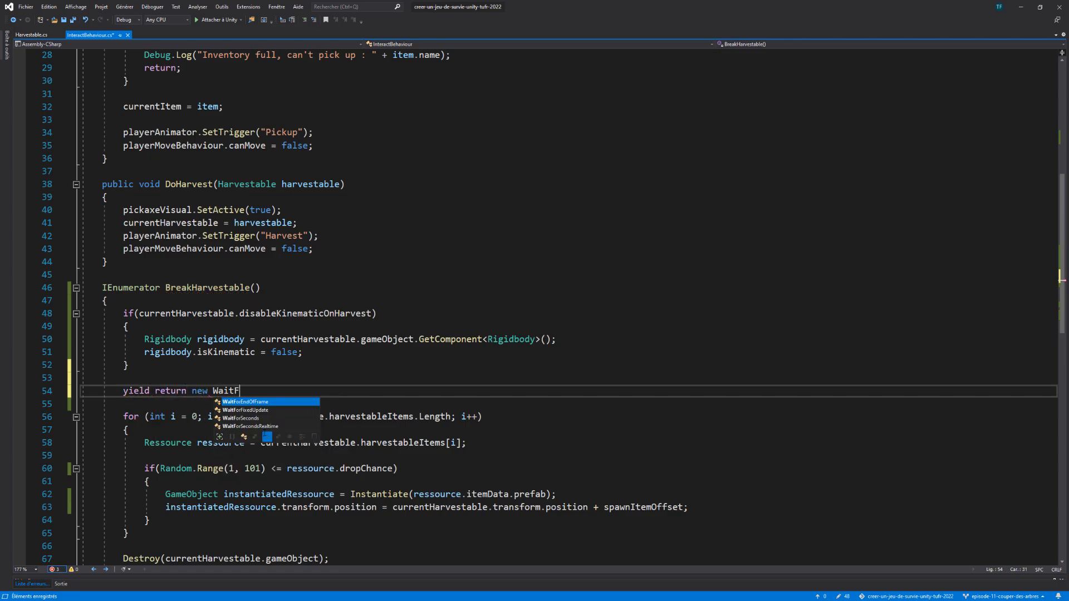
pyautogui.write('orSeconds(')
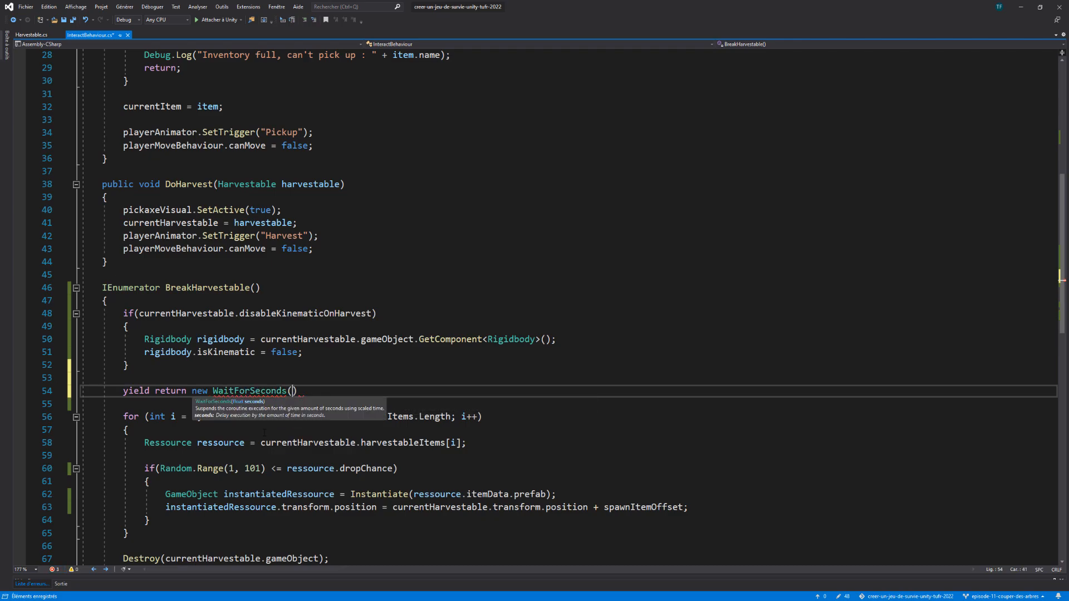
pyautogui.write('curr')
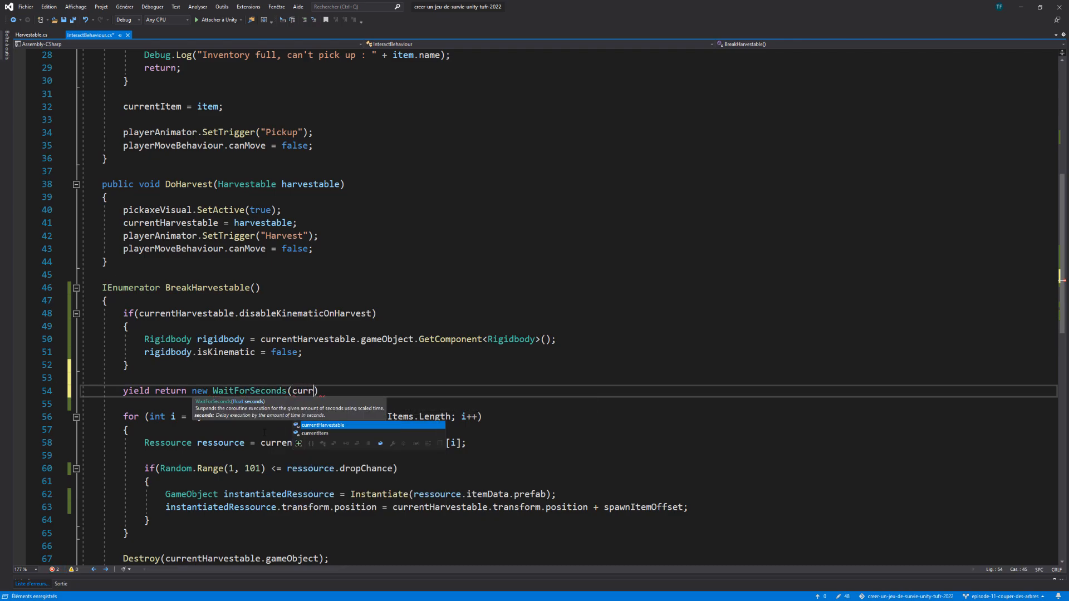
pyautogui.press('Tab')
pyautogui.write('.')
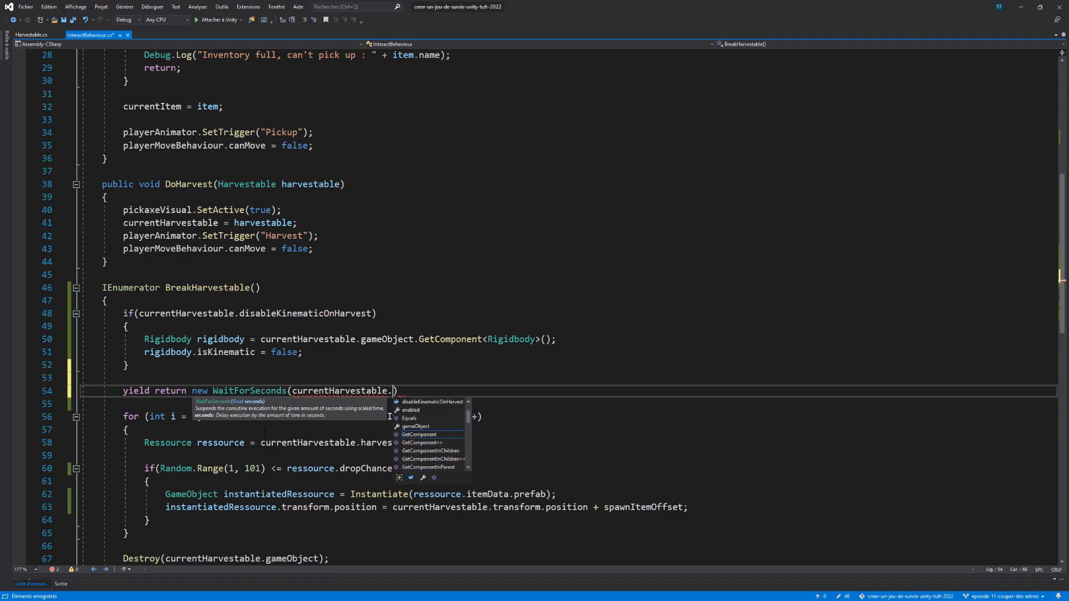
pyautogui.write('destroyDelay);')
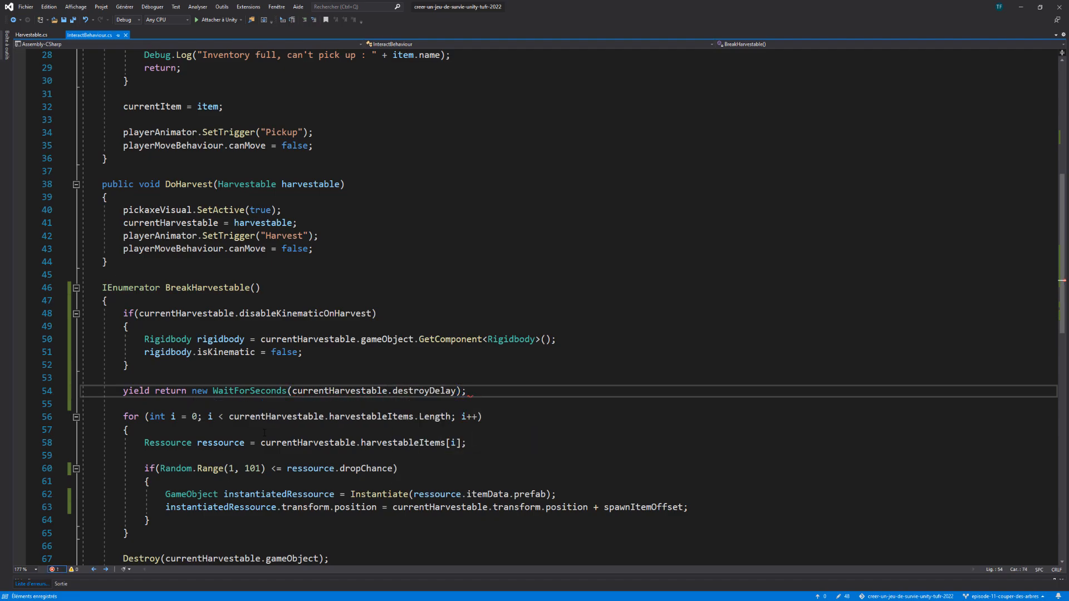
# Review the order of operations in BreakHarvestable: the kinematic check, the delay, the item-spawning loop and the Destroy call.
pyautogui.hotkey('shift', 'Home')
pyautogui.scroll(-3, 553, 308)
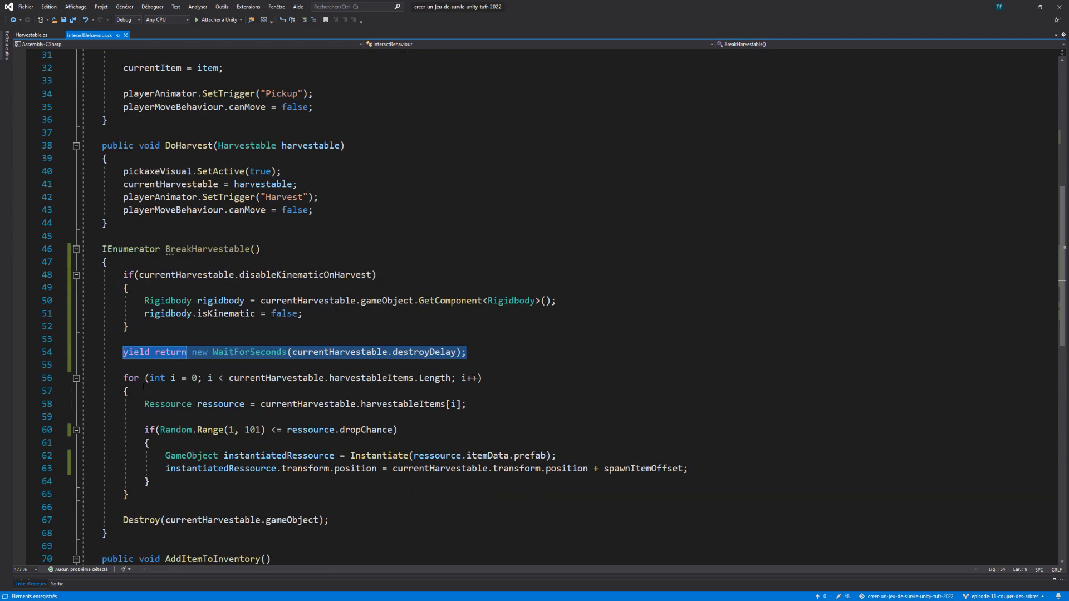
pyautogui.click(135, 288)
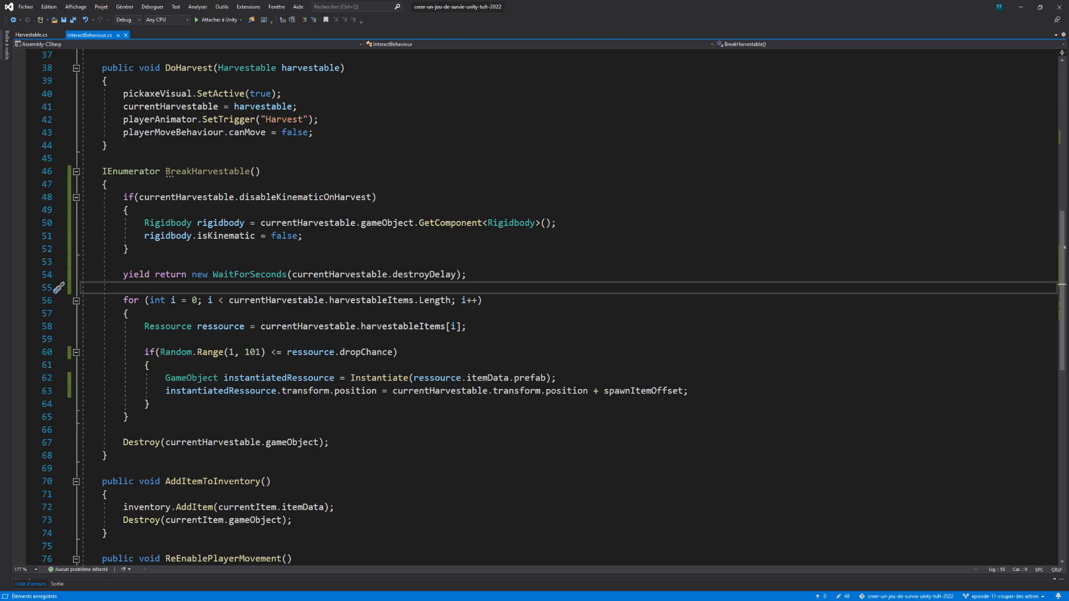
pyautogui.moveTo(123, 442); pyautogui.dragTo(330, 442)
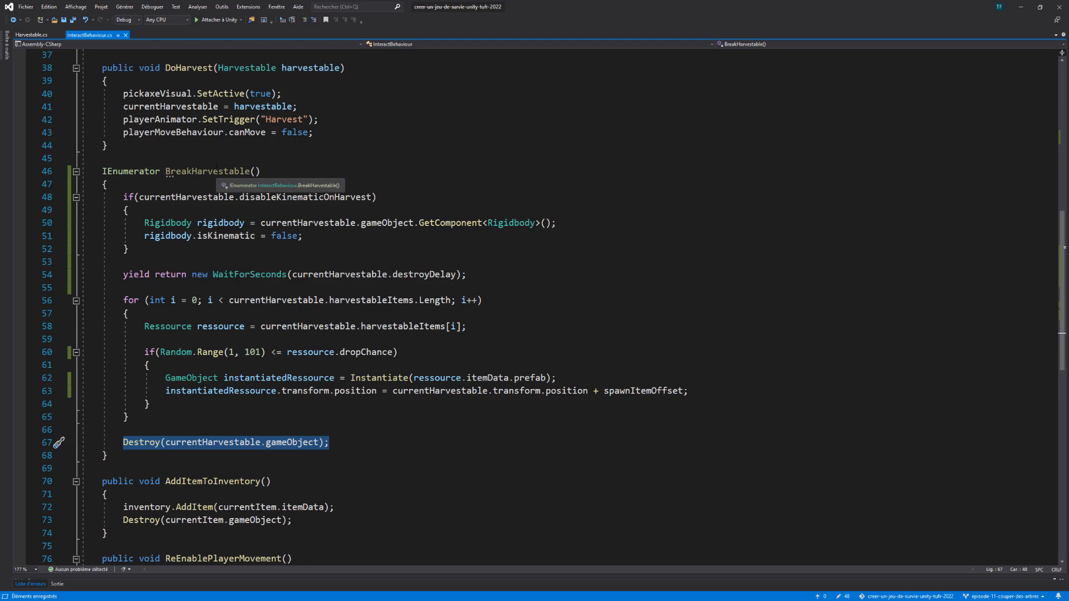
pyautogui.moveTo(136, 251); pyautogui.dragTo(124, 197)
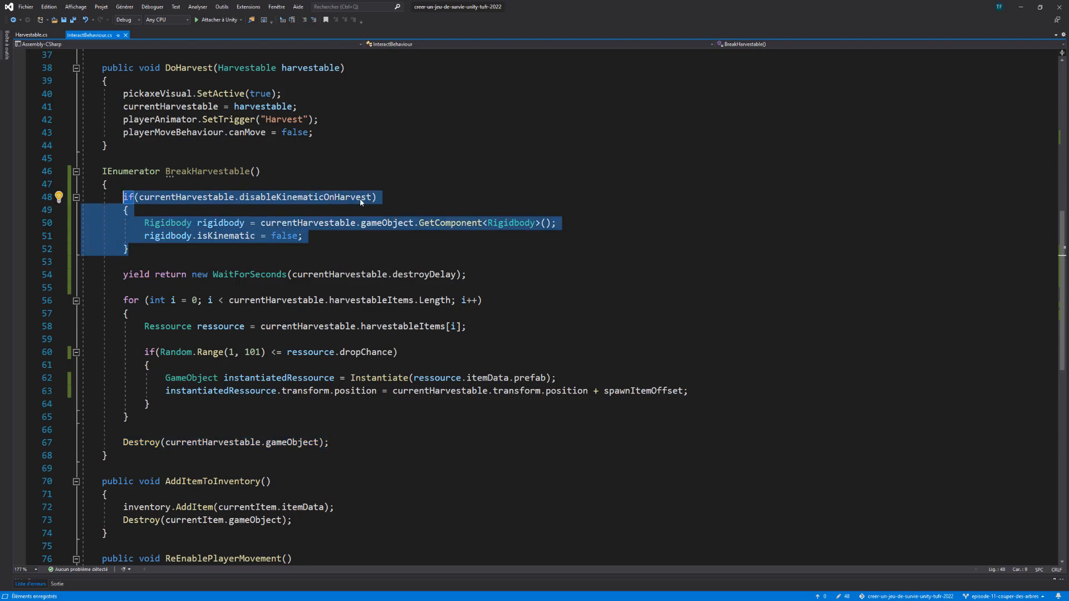
pyautogui.moveTo(123, 275); pyautogui.dragTo(468, 274)
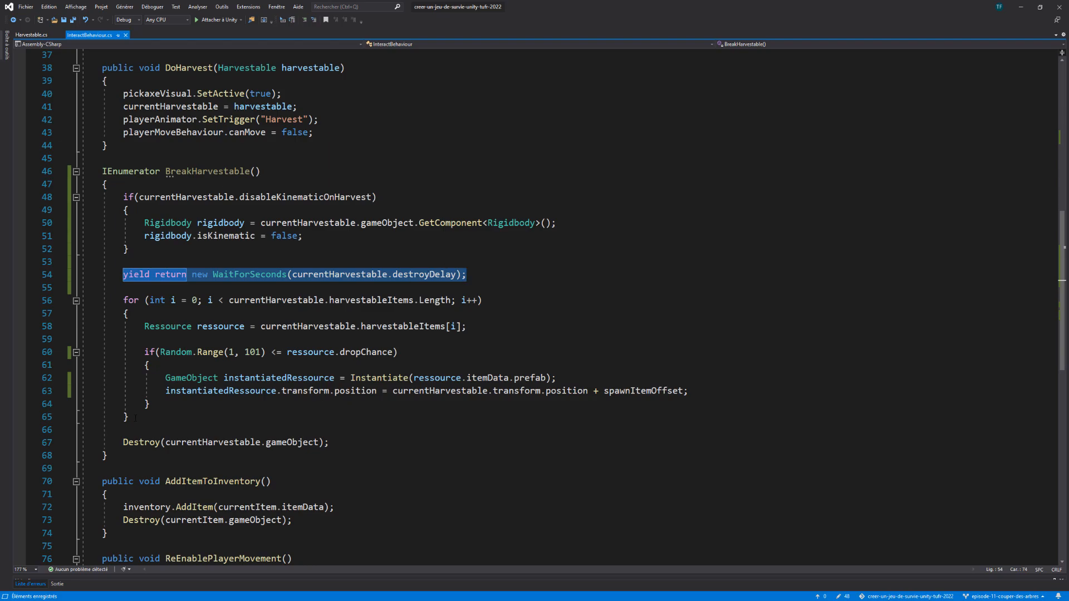
pyautogui.moveTo(135, 418); pyautogui.dragTo(123, 301)
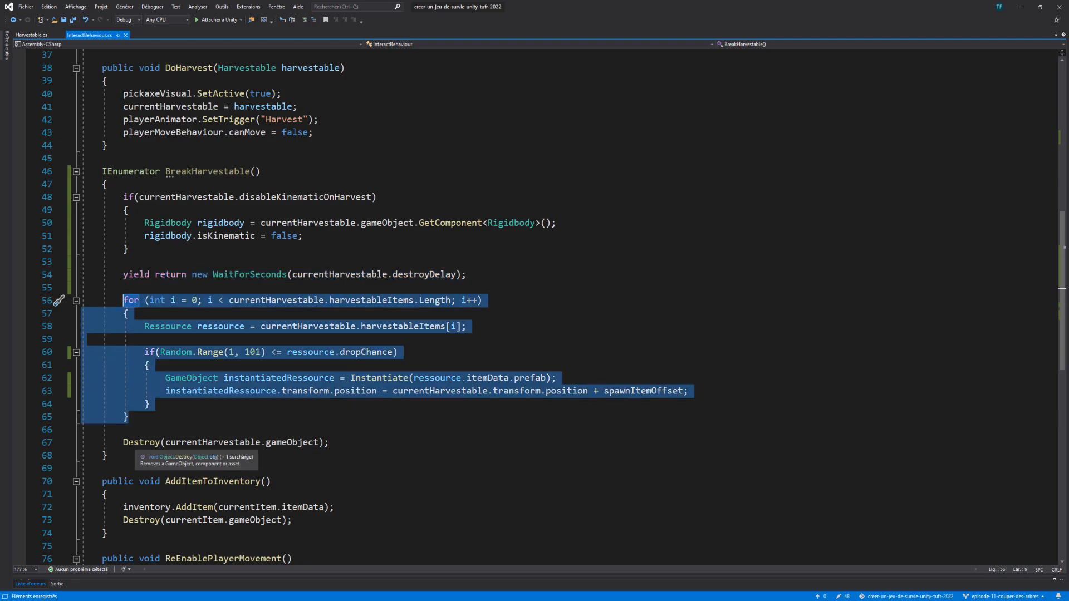
pyautogui.moveTo(123, 443); pyautogui.dragTo(373, 443)
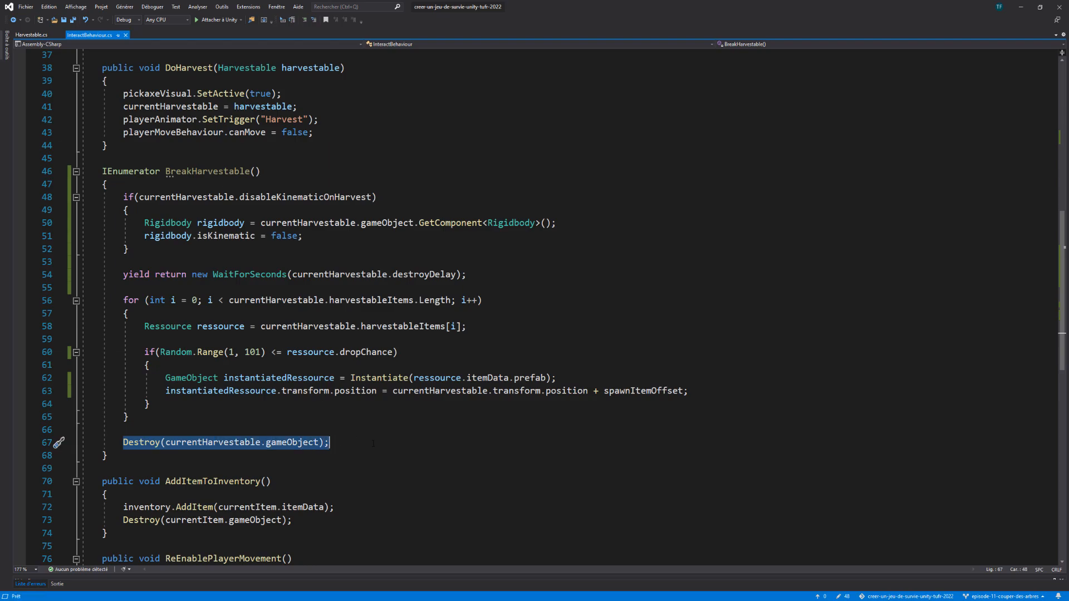
pyautogui.click(357, 444)
pyautogui.hotkey('ctrl', 's')
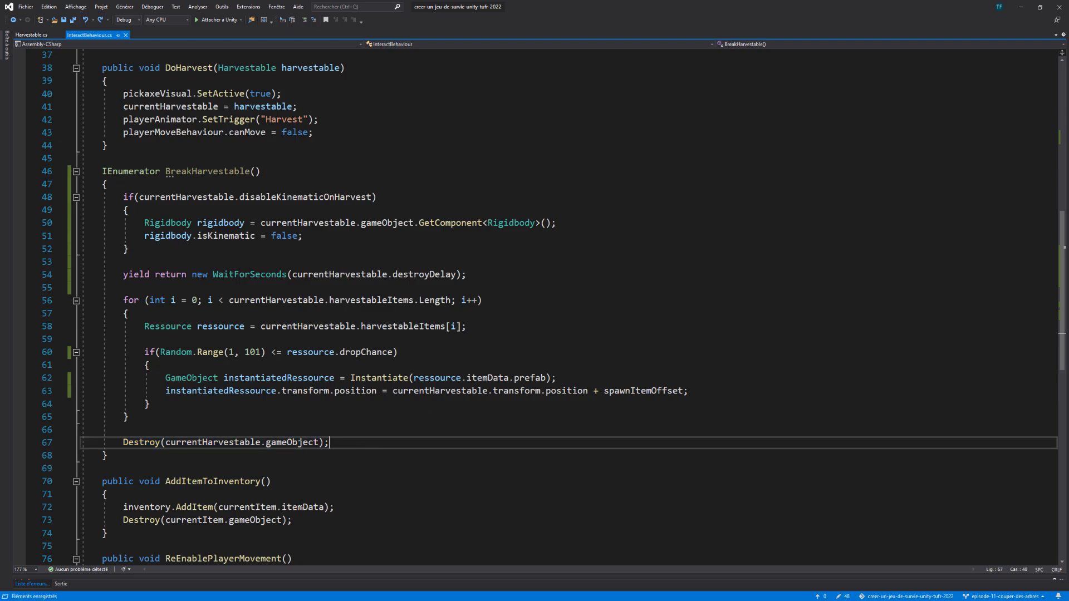
# Add the comment // Coroutine appelée depuis l'animation "Harvesting" directly above BreakHarvestable's declaration, and save the script.
pyautogui.click(212, 160)
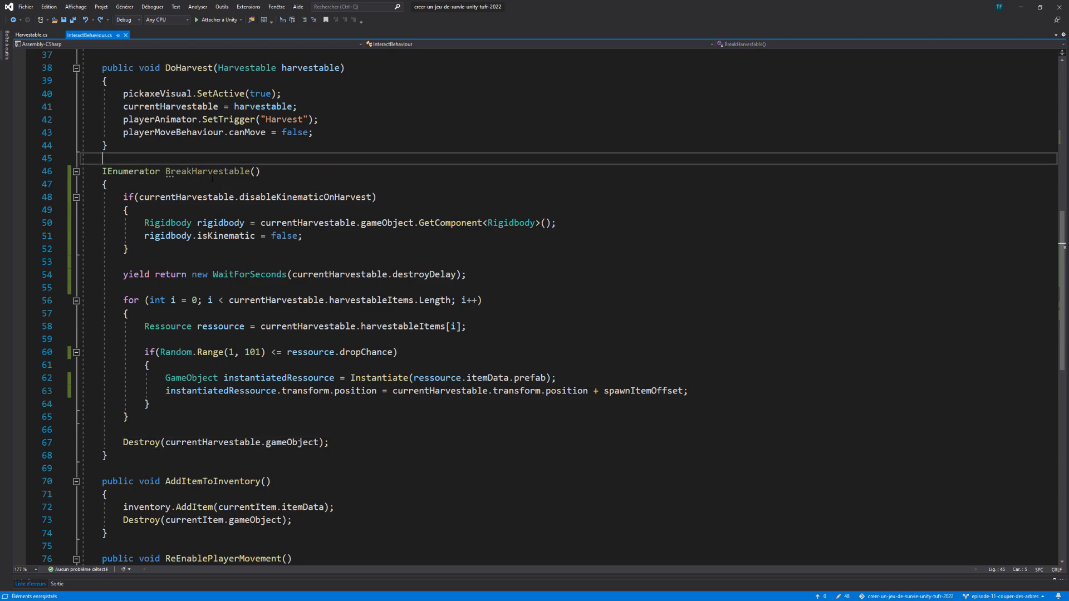
pyautogui.press('Return')
pyautogui.write('// ')
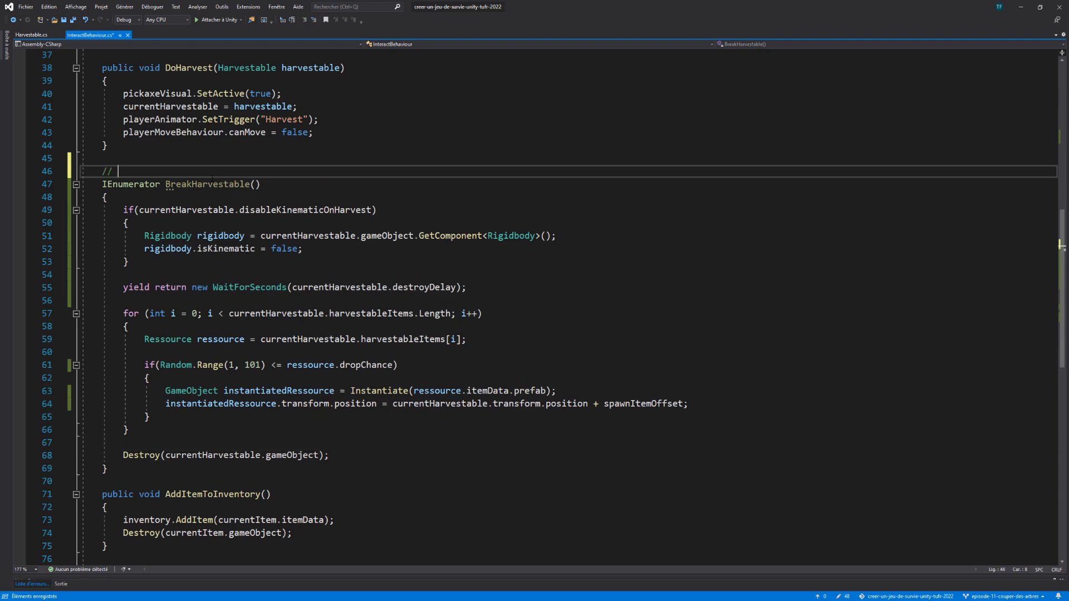
pyautogui.write('Coroutine appelée depu')
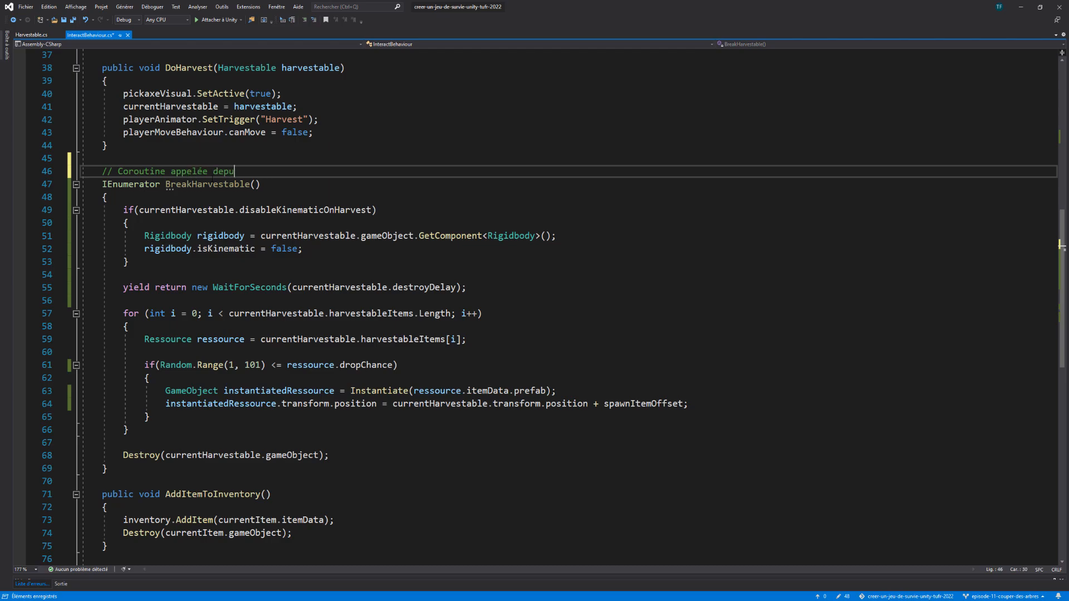
pyautogui.write('is l\'animation "Harvesting"')
pyautogui.hotkey('ctrl', 's')
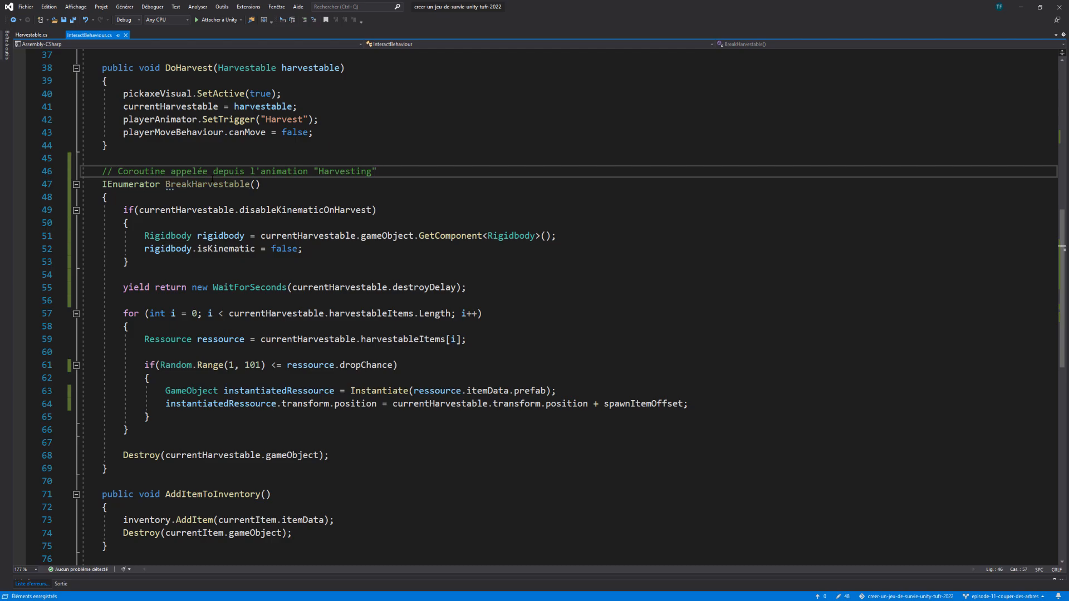
pyautogui.doubleClick(180, 186)
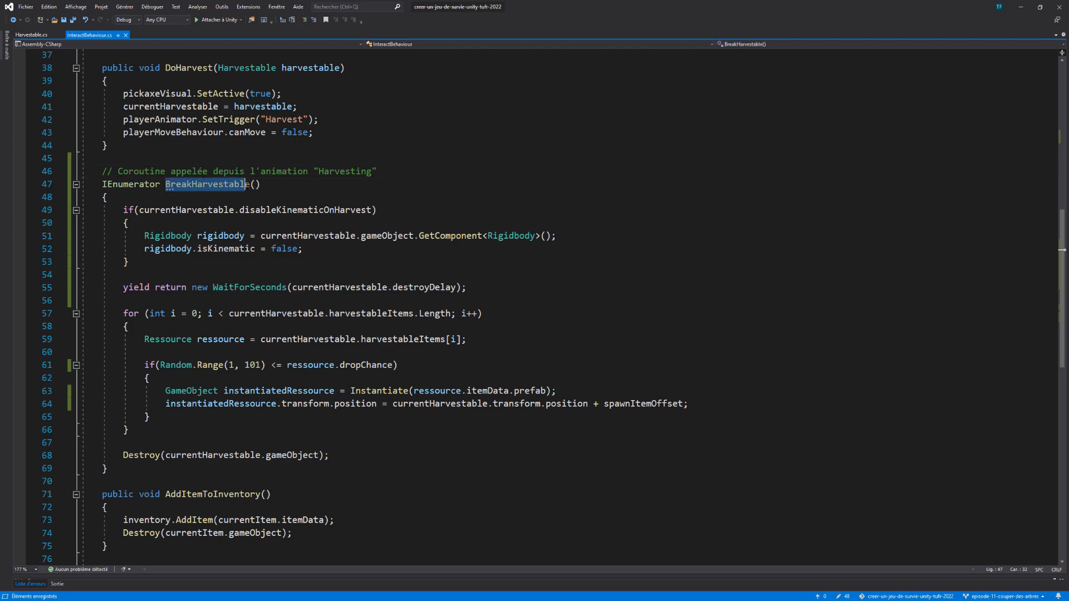
pyautogui.click(227, 225)
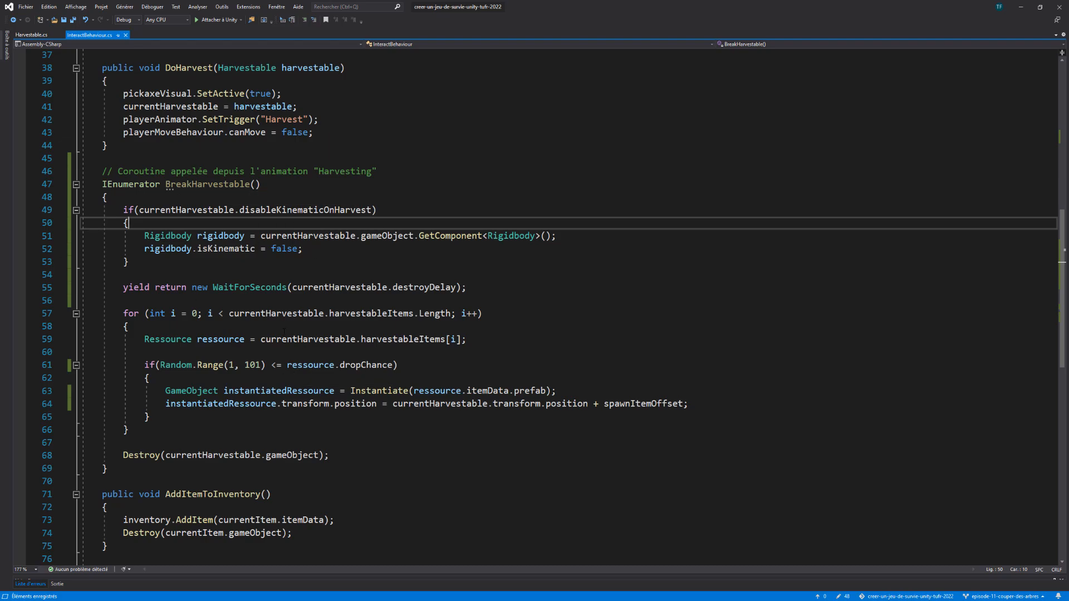
# Switch to Unity and display the Player's Harvesting clip in the Animation window.
pyautogui.hotkey('alt', 'Tab')
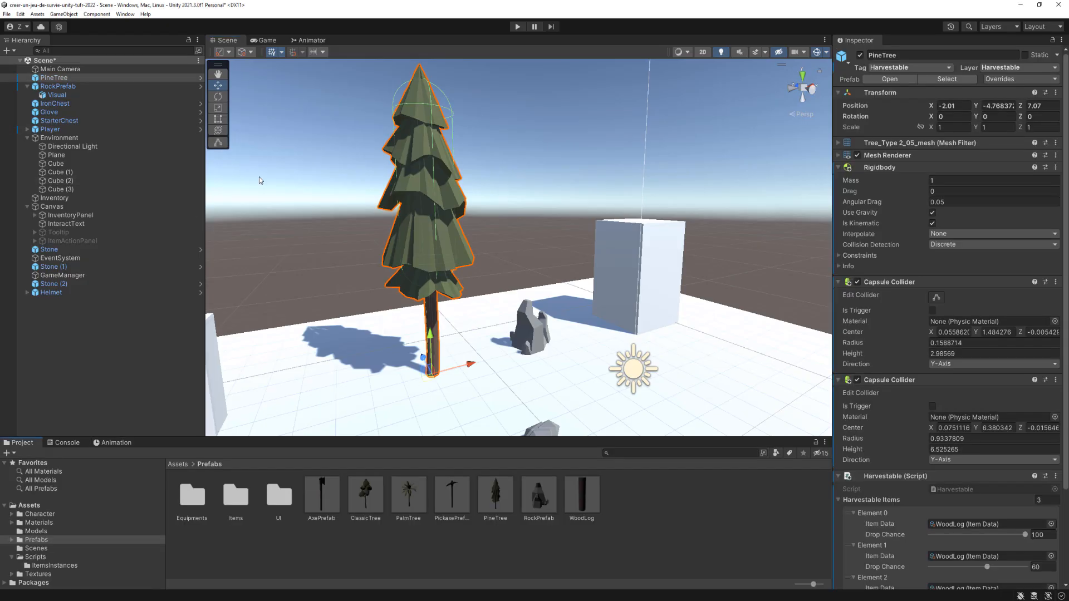
pyautogui.click(49, 129)
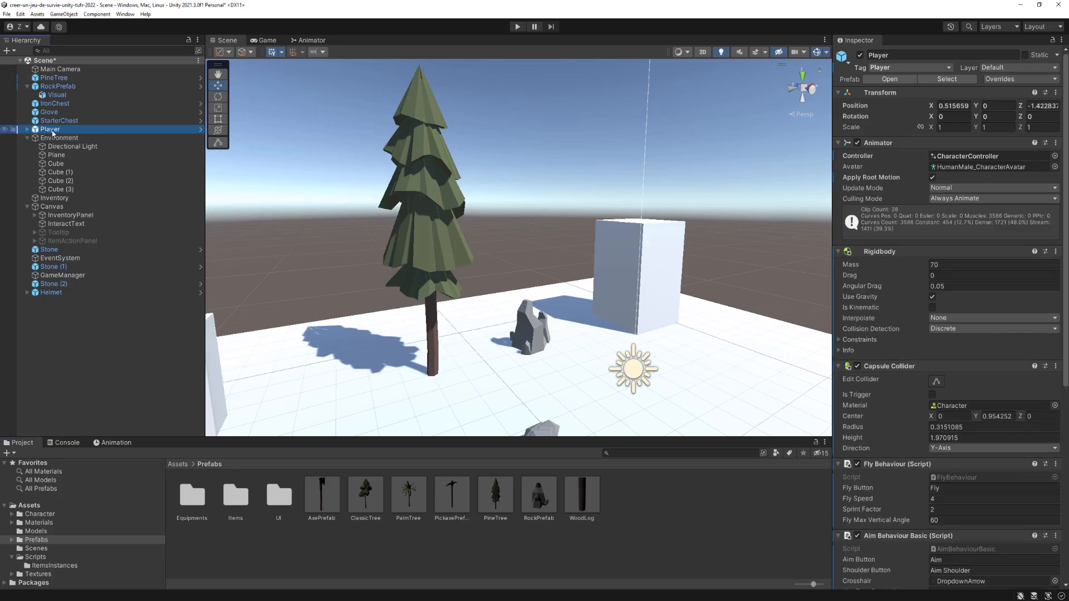
pyautogui.click(125, 14)
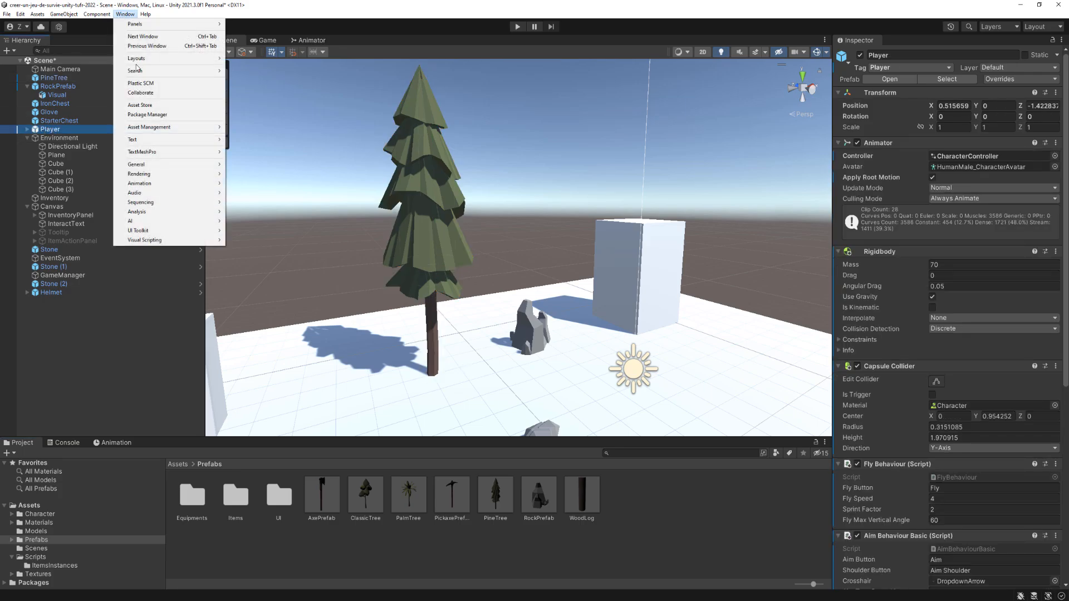
pyautogui.moveTo(145, 186)
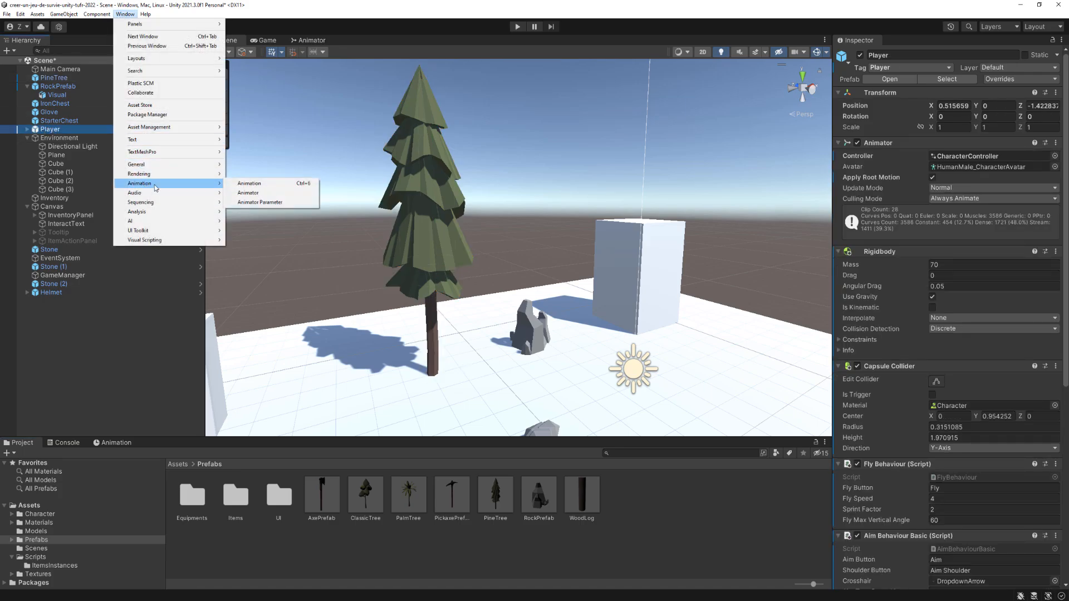
pyautogui.click(265, 186)
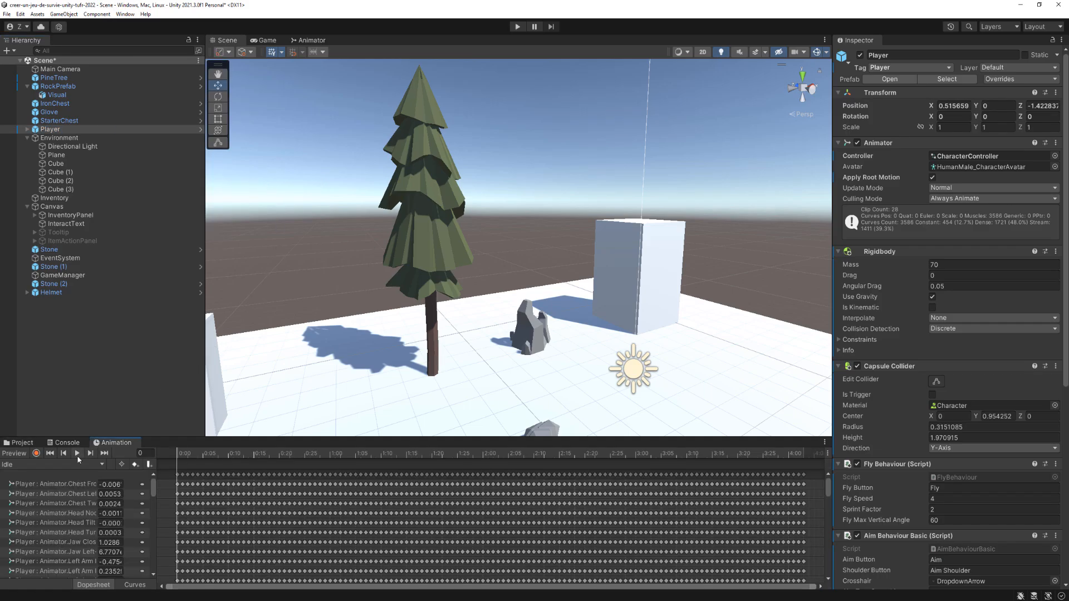
pyautogui.click(70, 464)
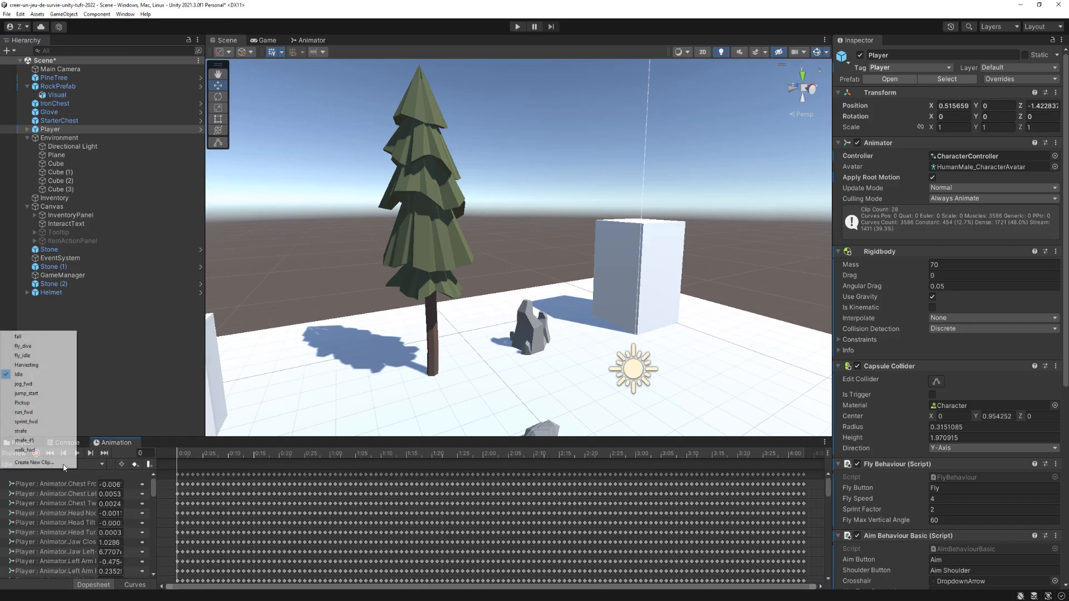
pyautogui.click(35, 365)
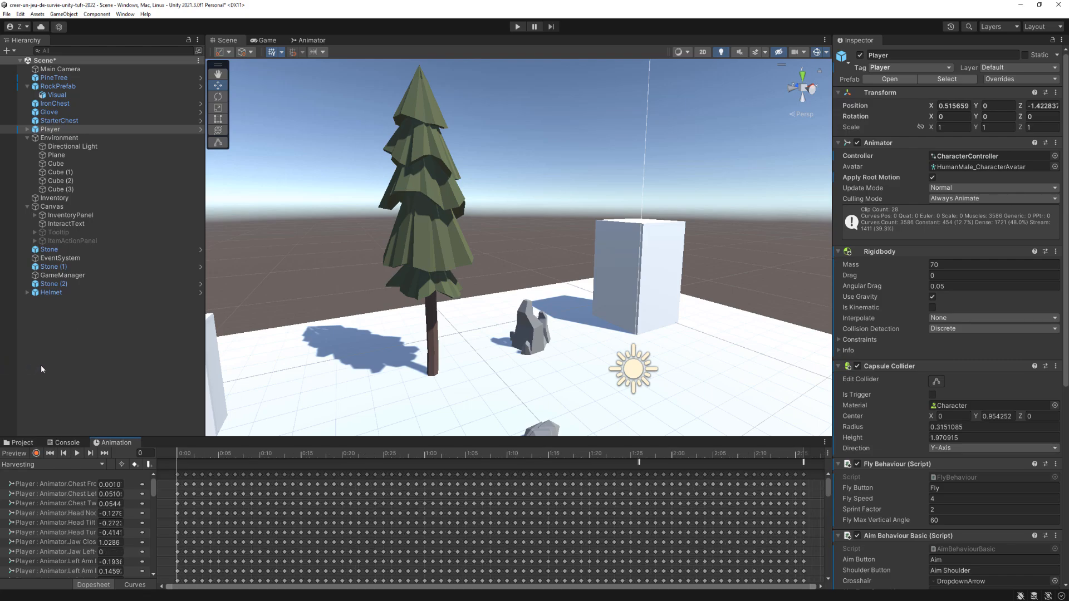
pyautogui.click(41, 367)
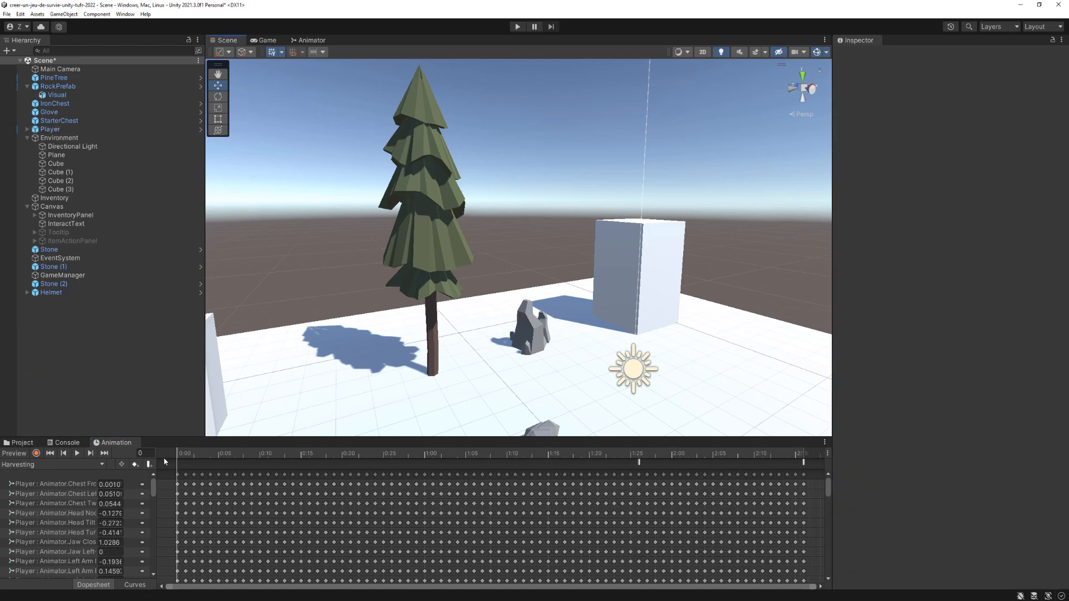
# Check that the Harvesting clip's first animation event uses the BreakHarvestable() function, and return to the project assets.
pyautogui.click(639, 463)
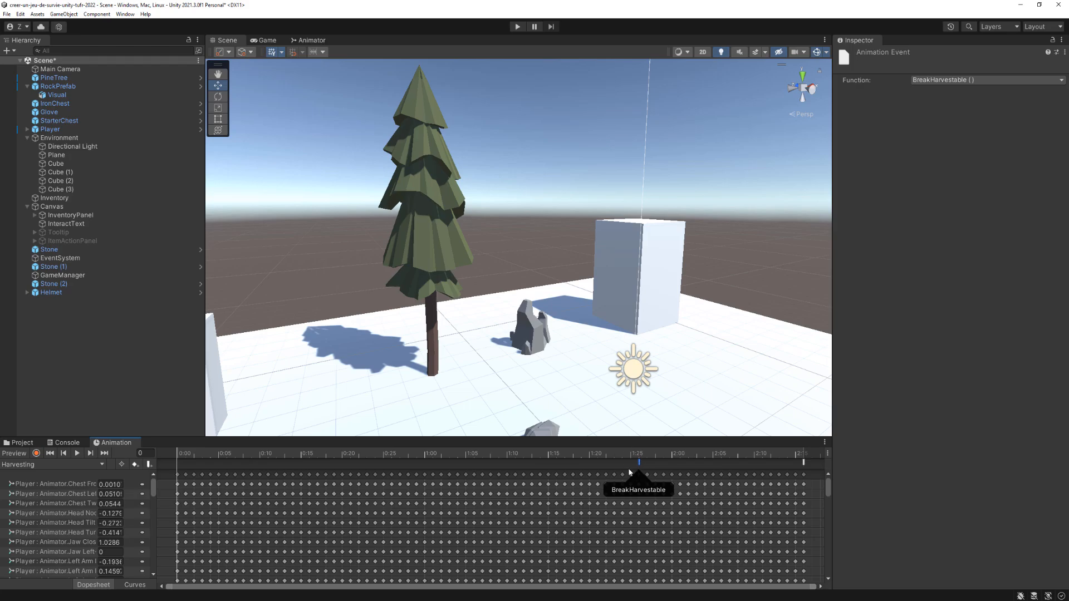
pyautogui.click(936, 79)
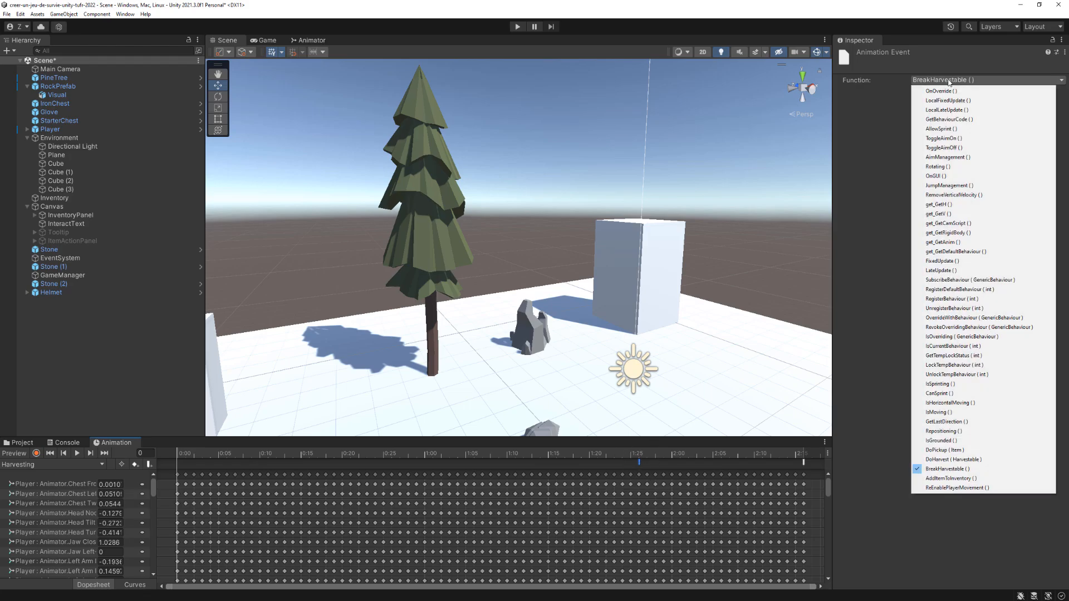
pyautogui.click(945, 470)
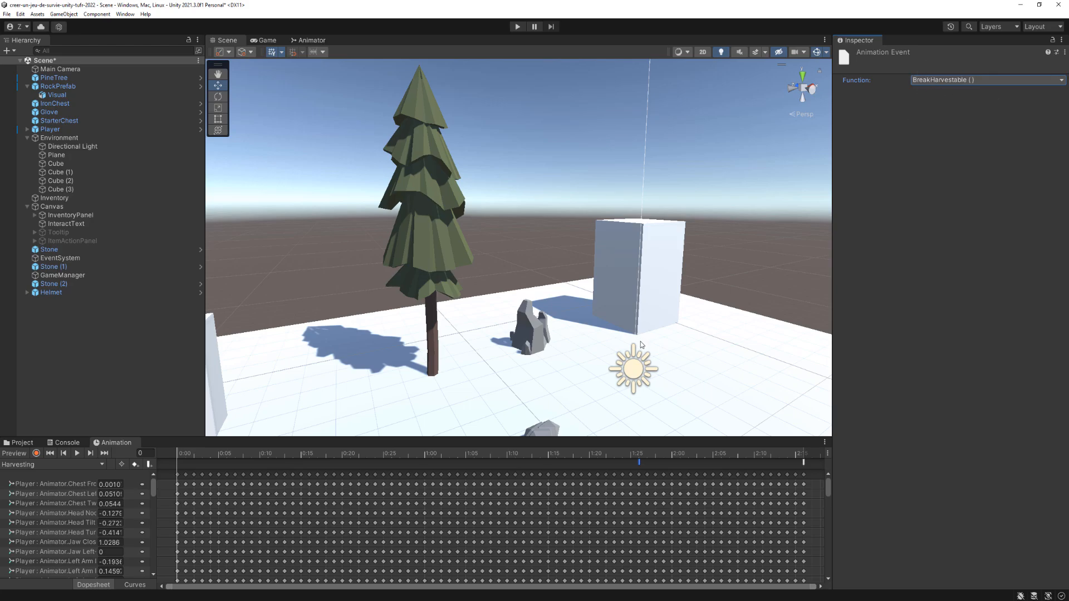
pyautogui.click(638, 461)
pyautogui.click(27, 445)
# Play-test the scene by running to the pine tree and harvesting it, and stop the game once the logs have spawned.
pyautogui.click(517, 27)
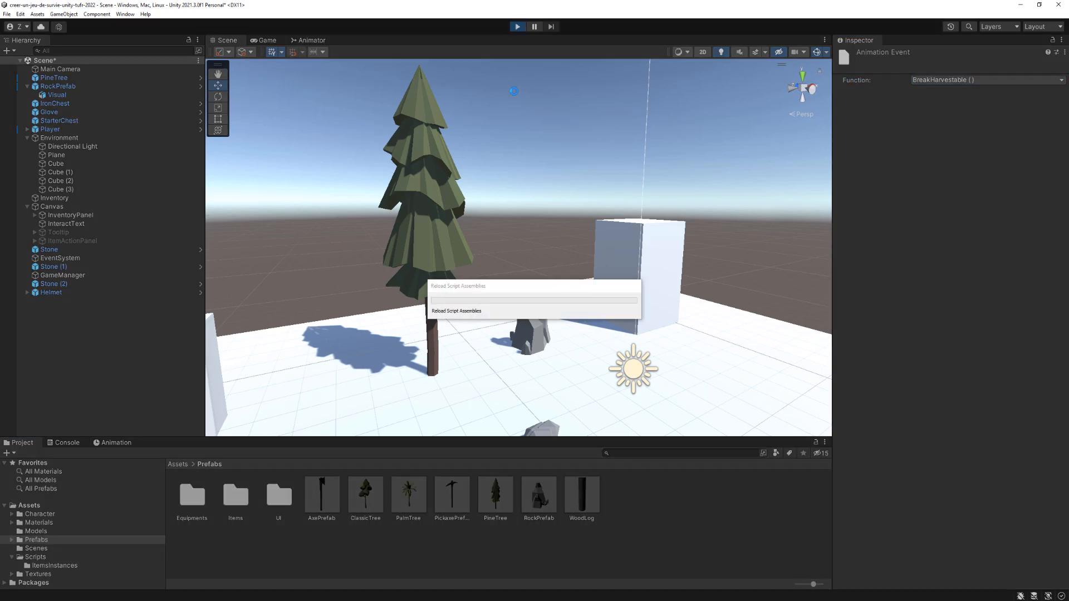
pyautogui.press('w')
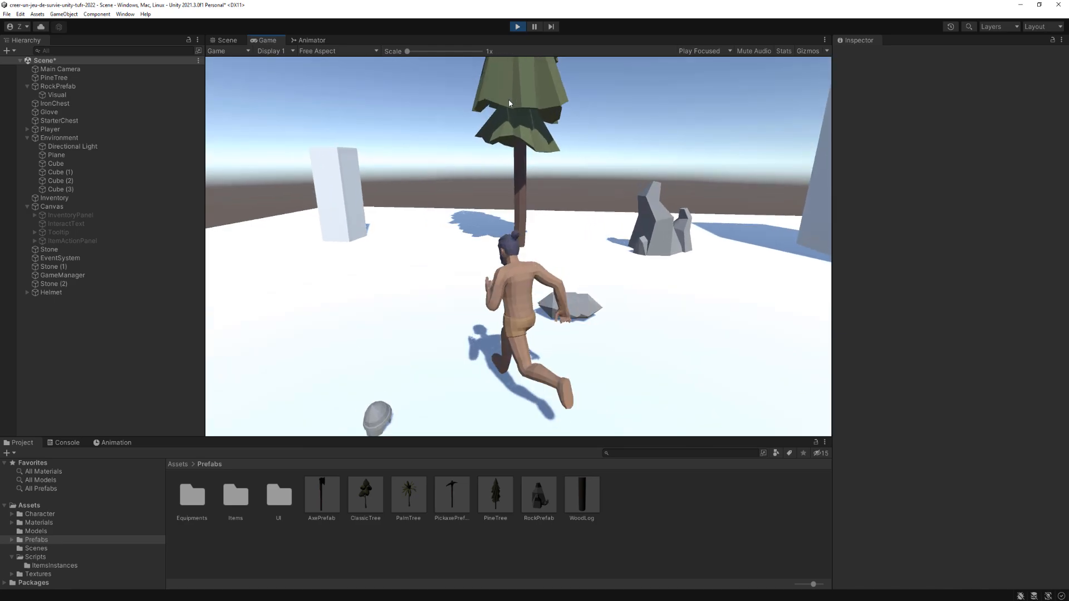
pyautogui.moveTo(522, 101); pyautogui.dragTo(517, 100, button='right')
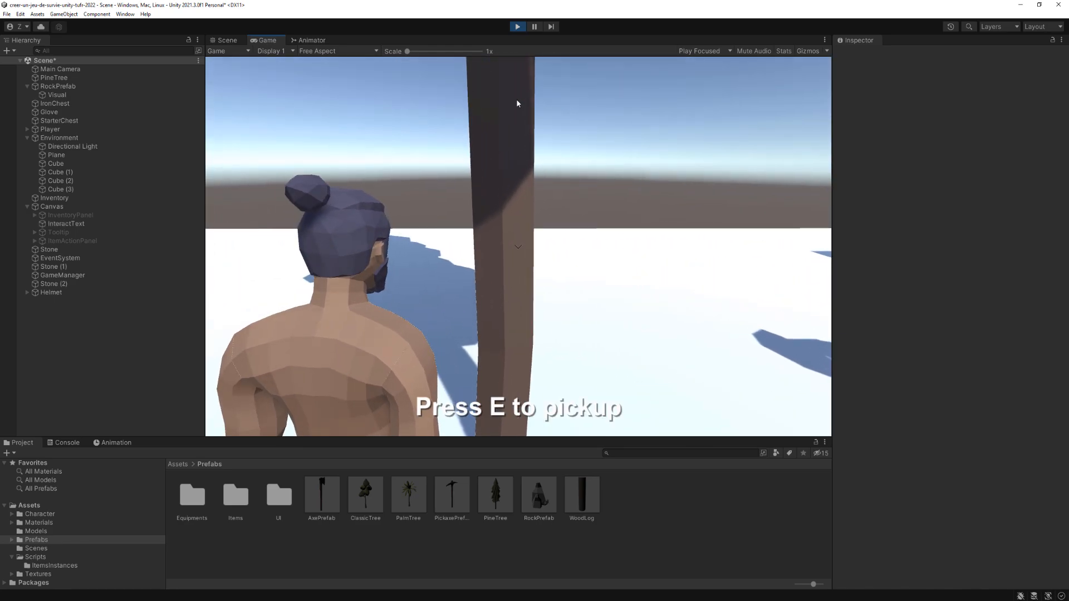
pyautogui.press('e')
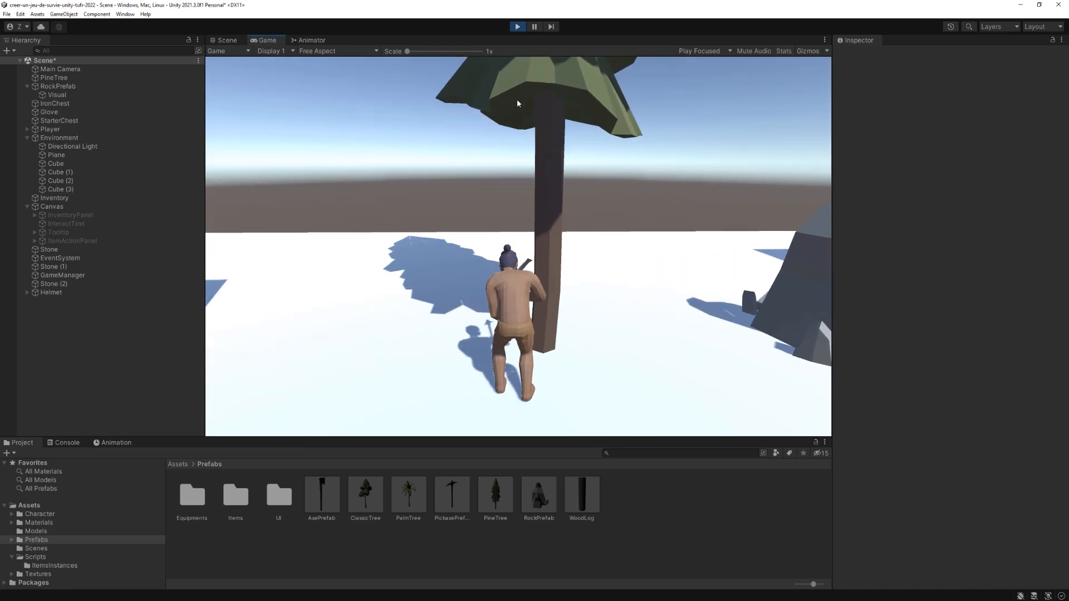
pyautogui.press('s')
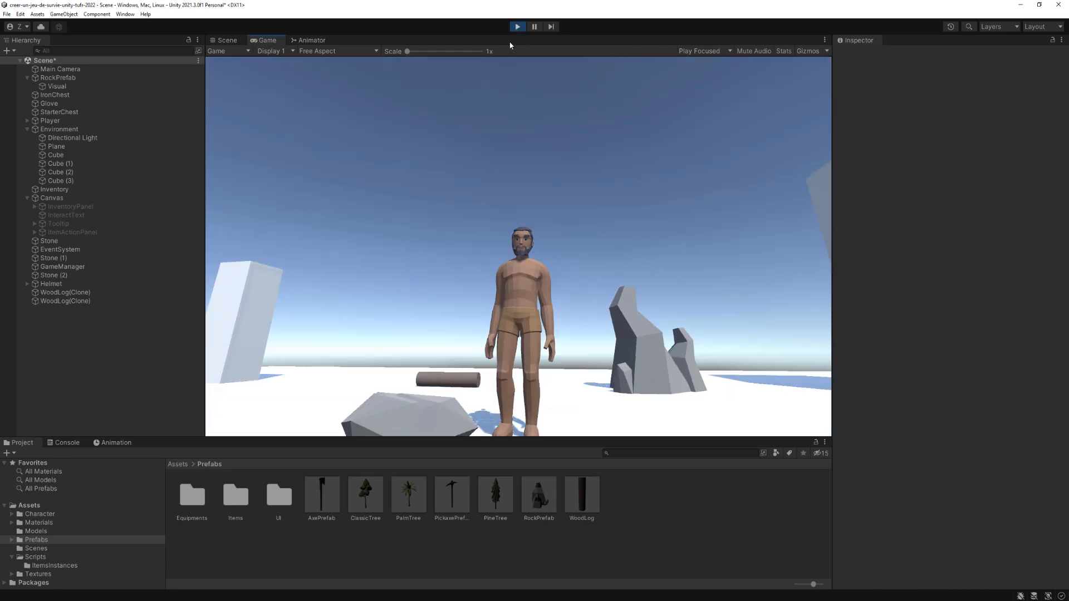
pyautogui.click(517, 26)
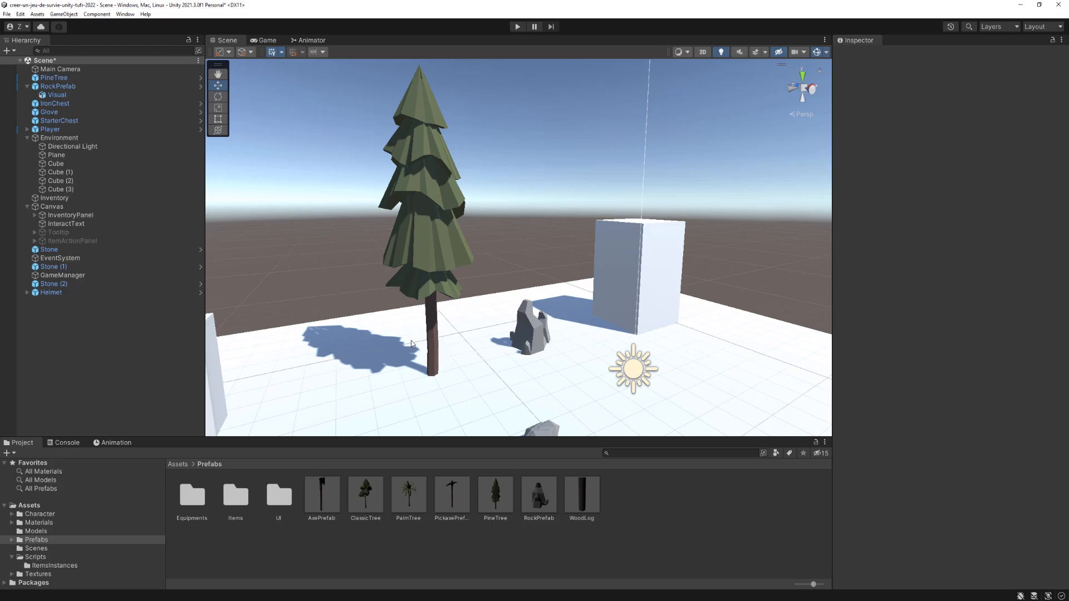
# Set the Destroy Delay of PineTree's Harvestable script to 99.
pyautogui.click(55, 80)
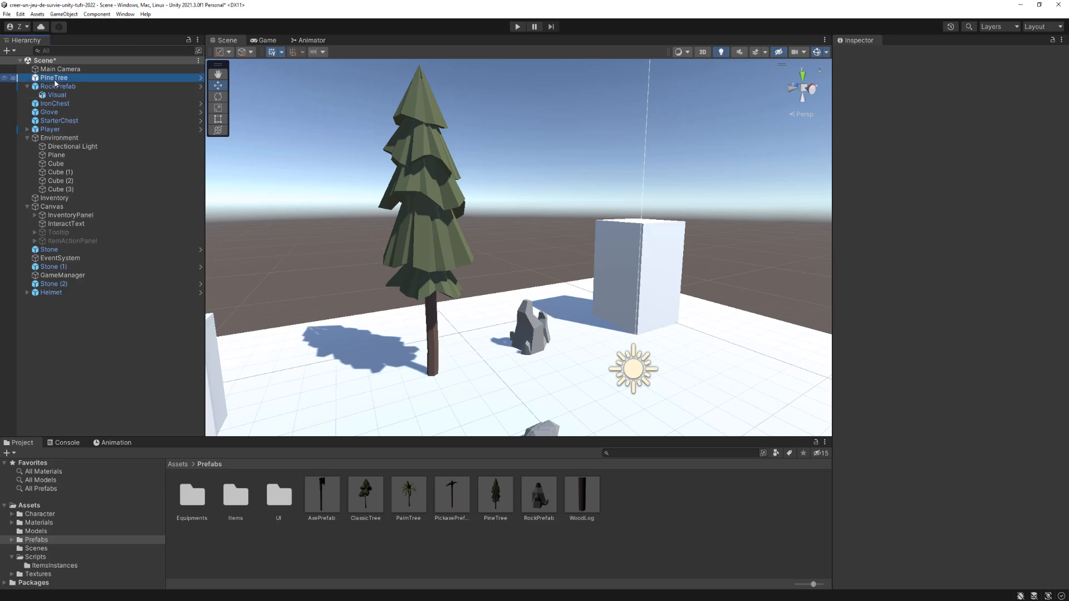
pyautogui.scroll(-5, 939, 412)
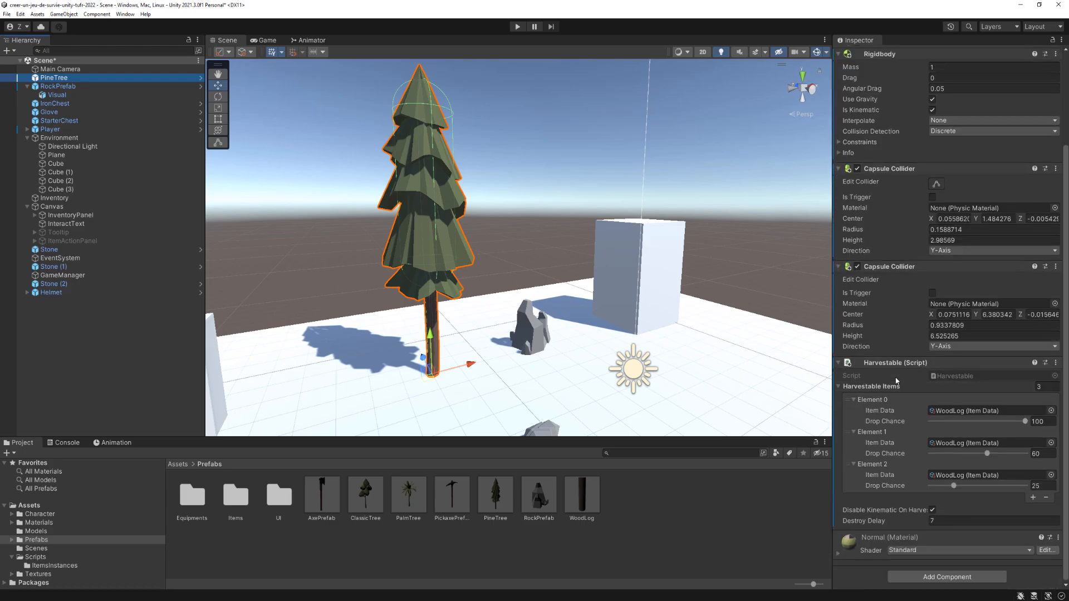
pyautogui.click(942, 519)
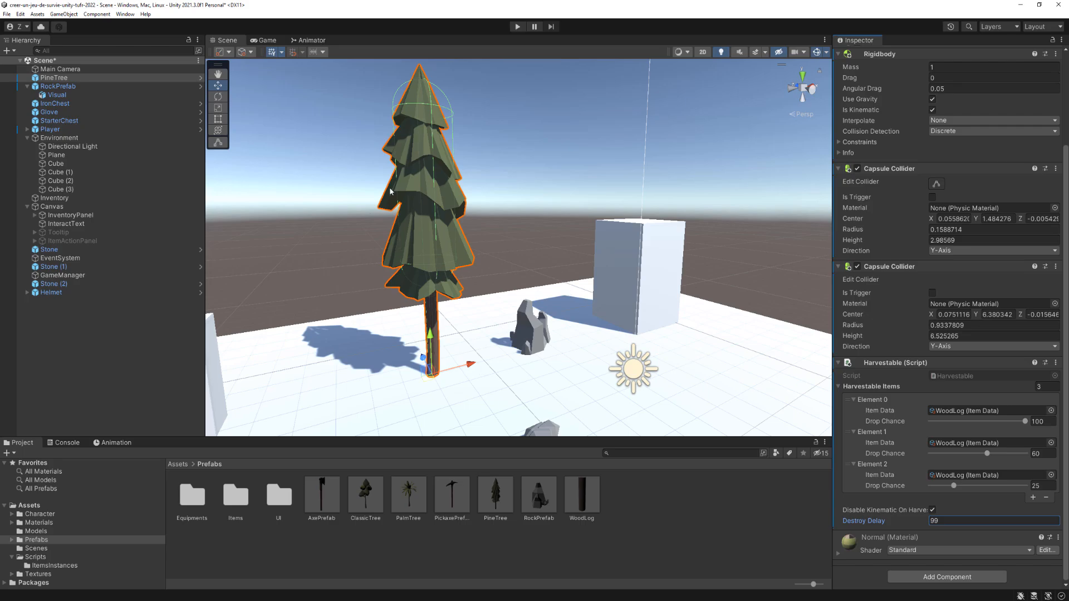
pyautogui.scroll(3, 884, 301)
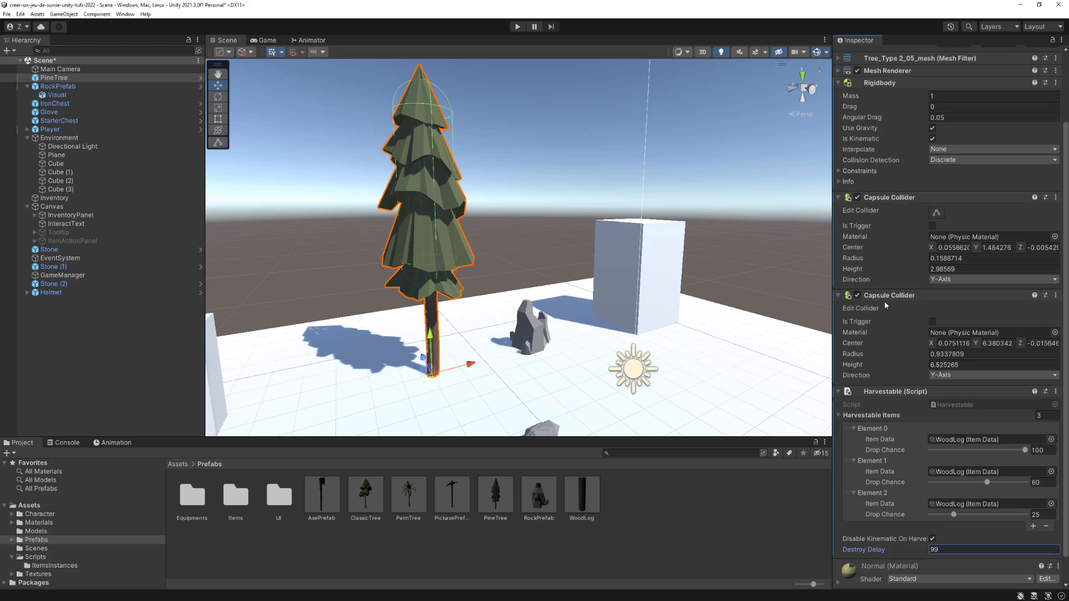
# Run the game again and harvest the pine tree while watching its Rigidbody's Is Kinematic setting.
pyautogui.click(273, 41)
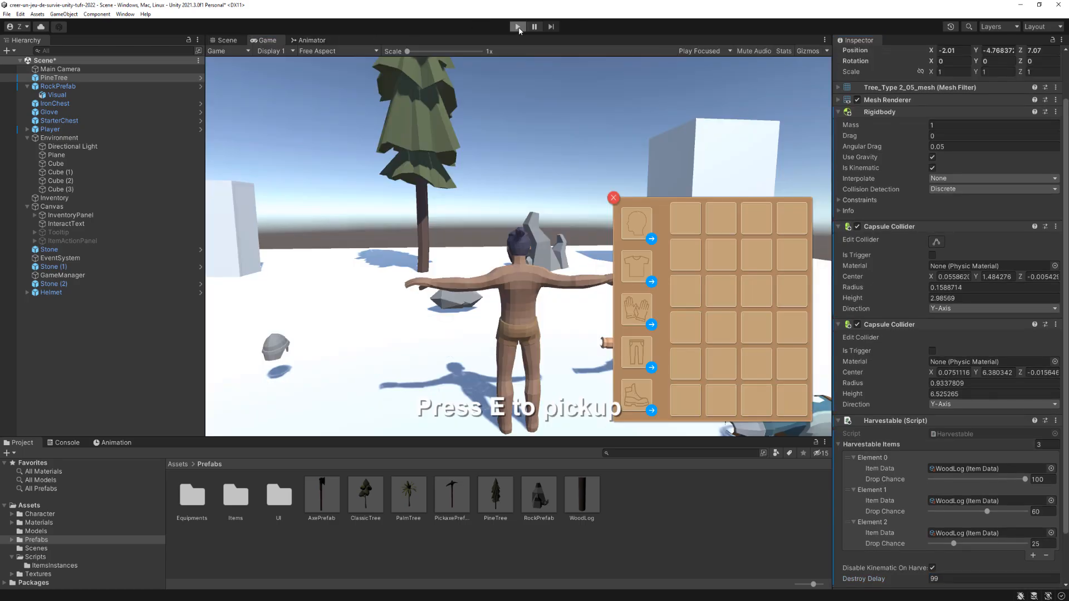
pyautogui.click(517, 27)
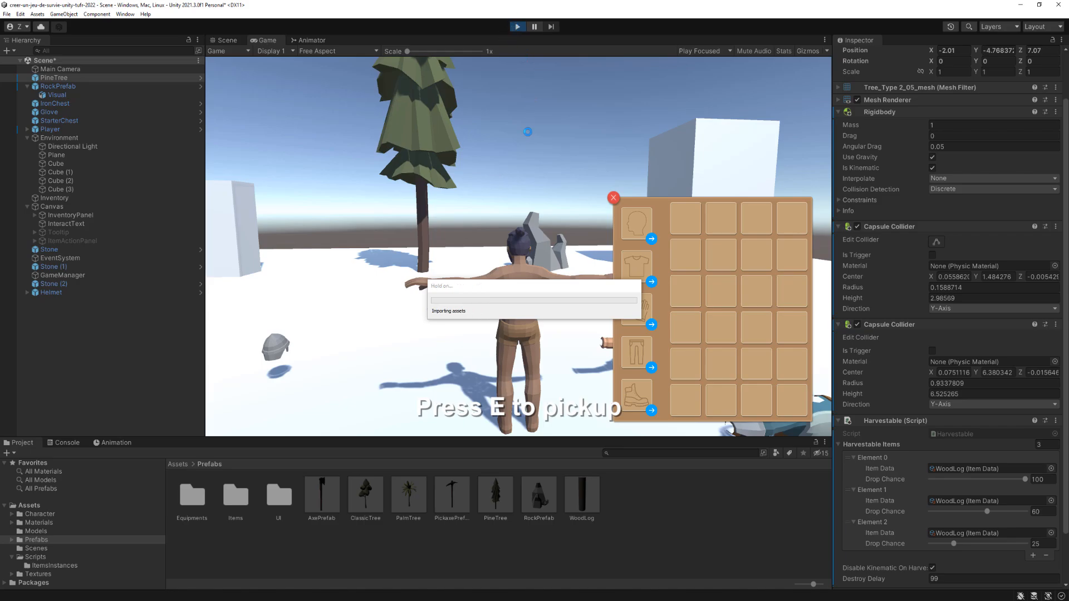
pyautogui.press('w')
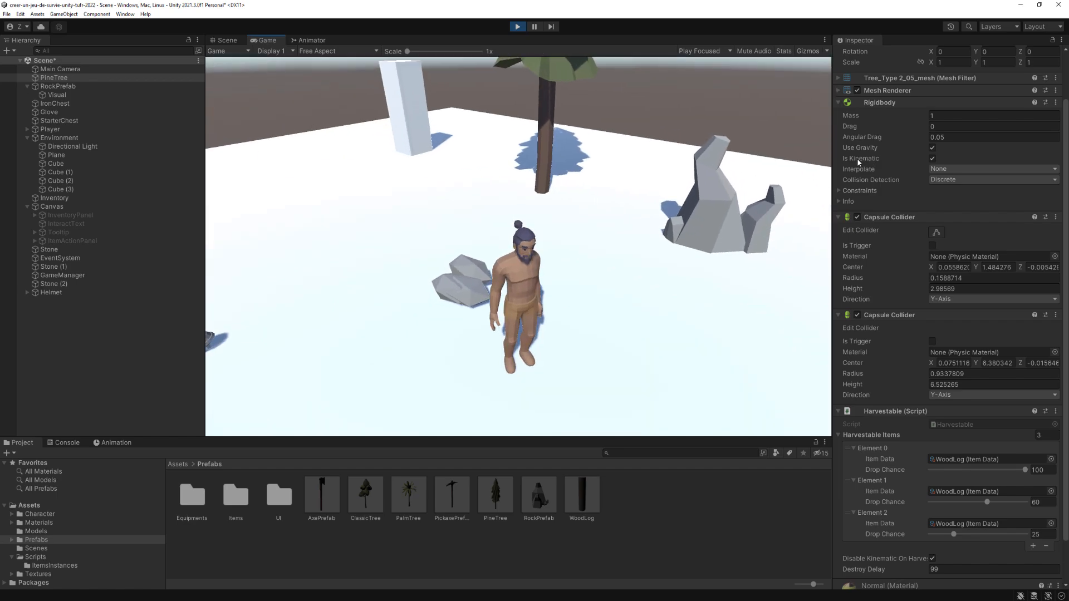
pyautogui.click(857, 158)
pyautogui.press('w')
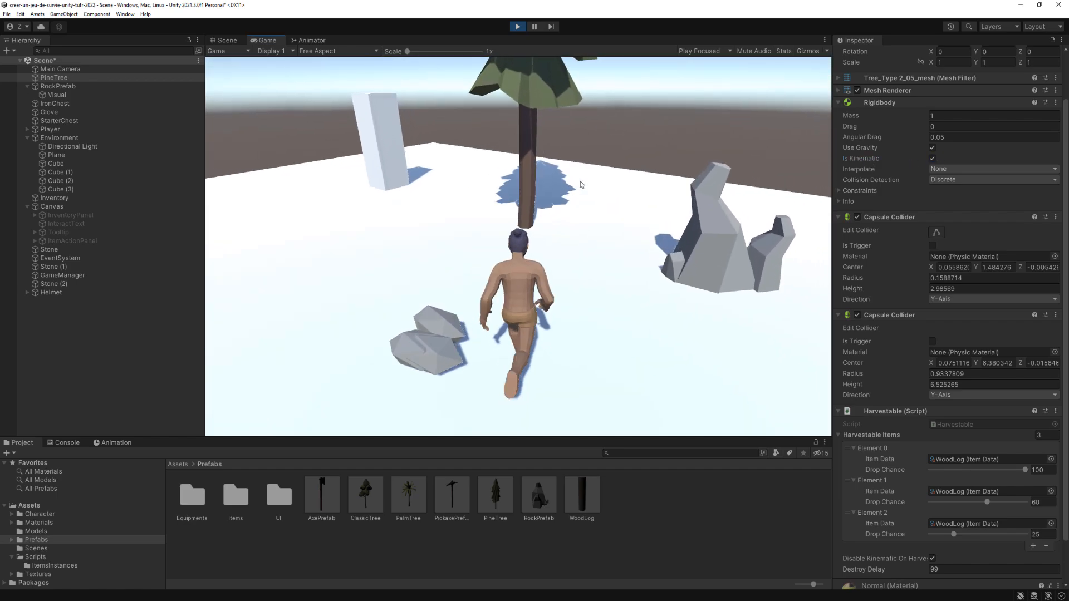
pyautogui.press('e')
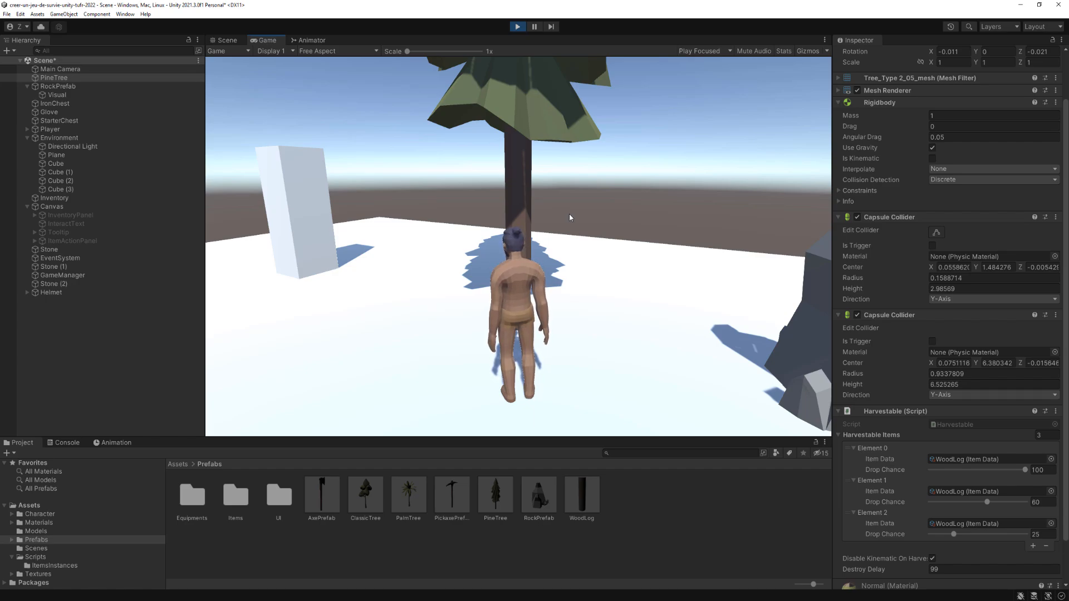
# Push the harvested tree with the character, run around it to examine its physics, and stop the game.
pyautogui.press('w')
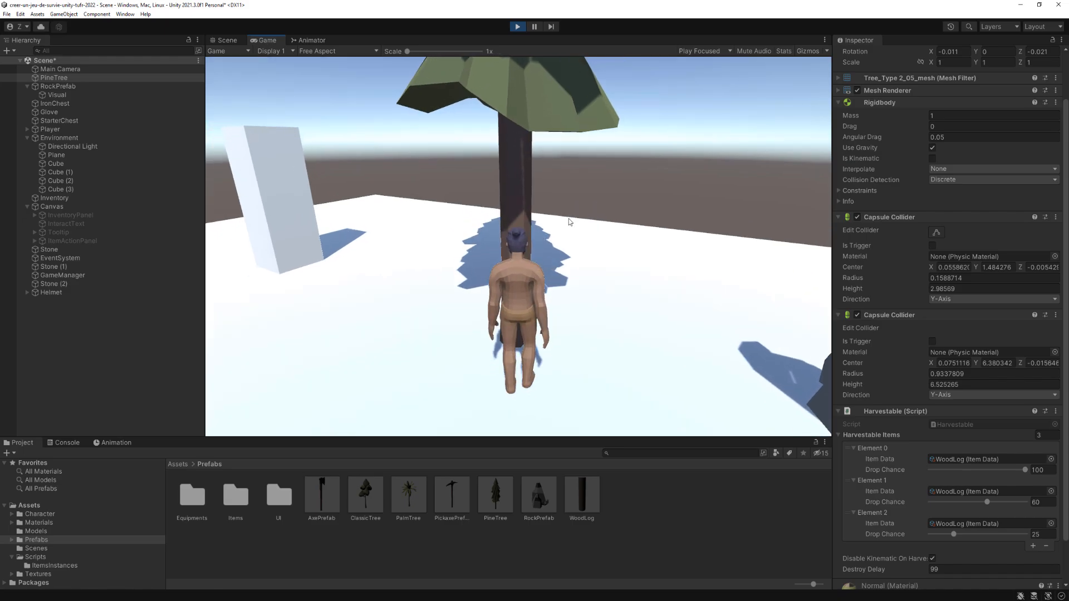
pyautogui.press('d')
pyautogui.press('s')
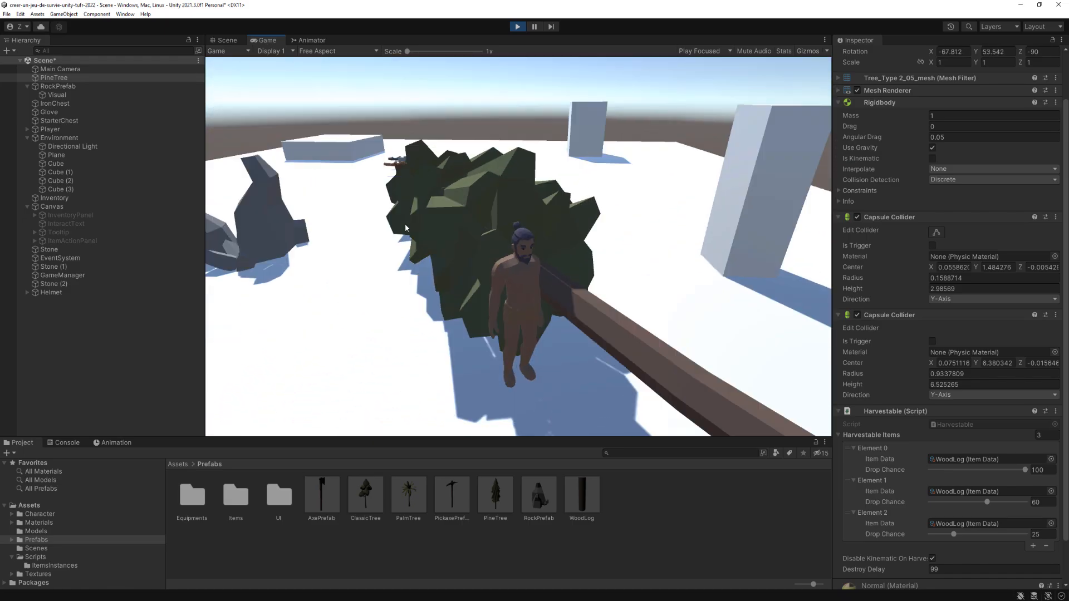
pyautogui.press('a')
pyautogui.press('w')
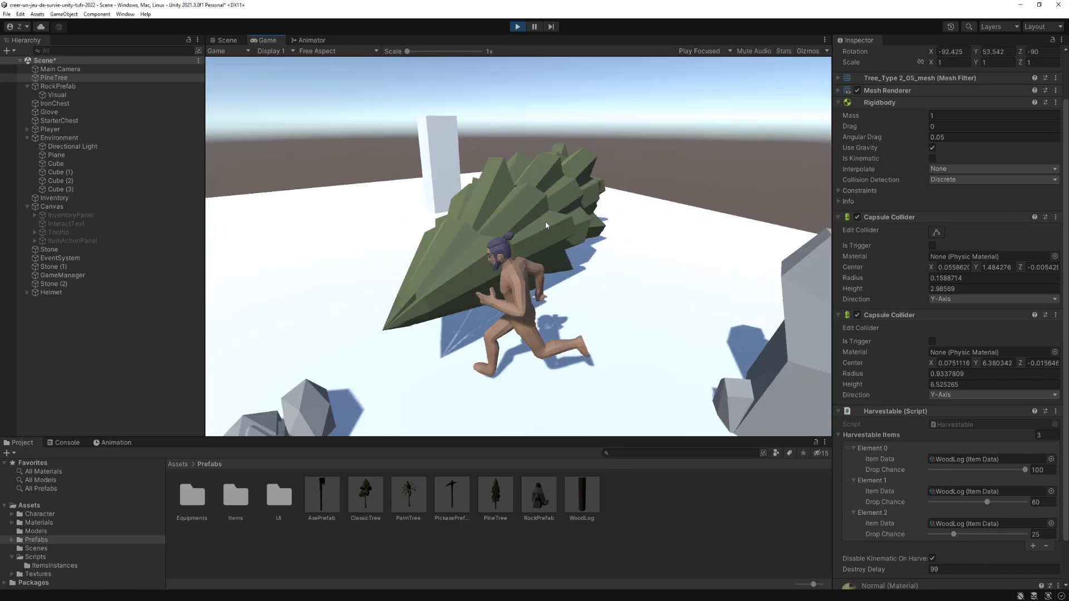
pyautogui.press('s')
pyautogui.press('d')
pyautogui.press('w')
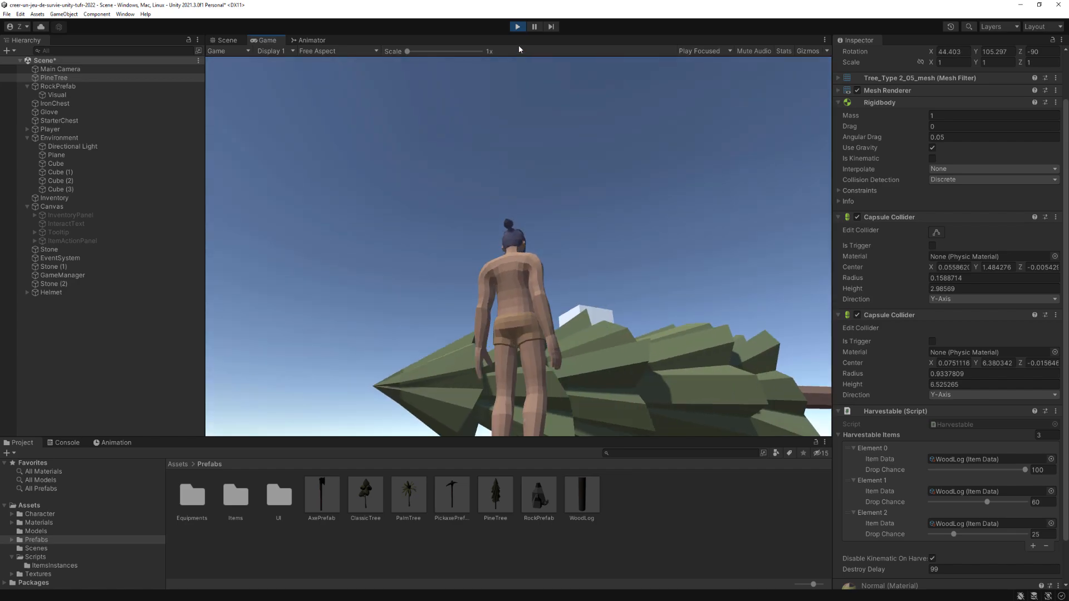
pyautogui.click(517, 26)
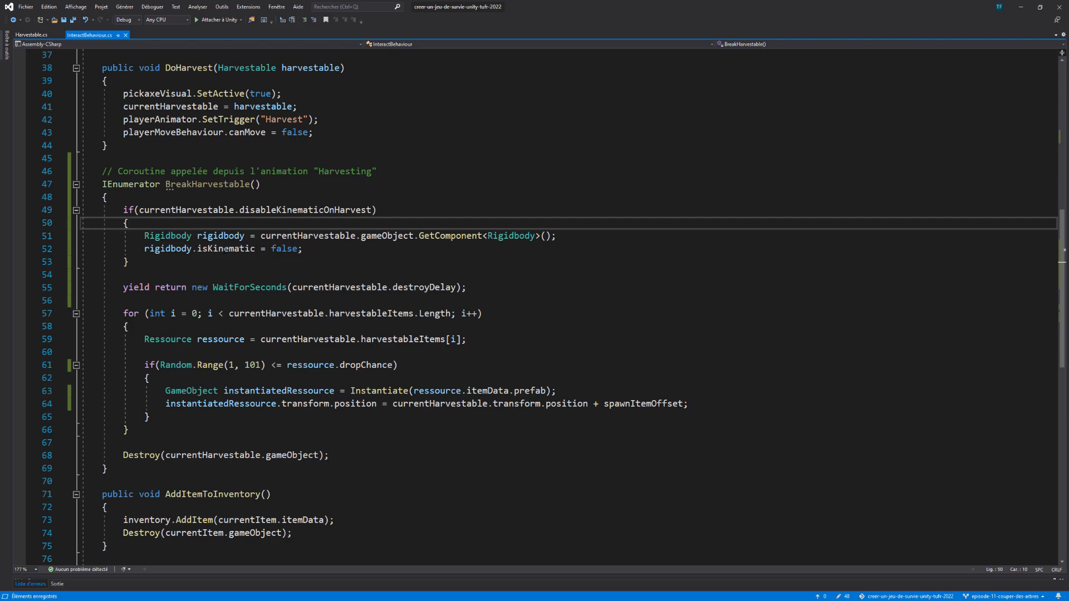
# In InteractBehaviour.cs, add a rigidbody.AddForce() call on a new line below rigidbody.isKinematic = false; in BreakHarvestable.
pyautogui.click(321, 251)
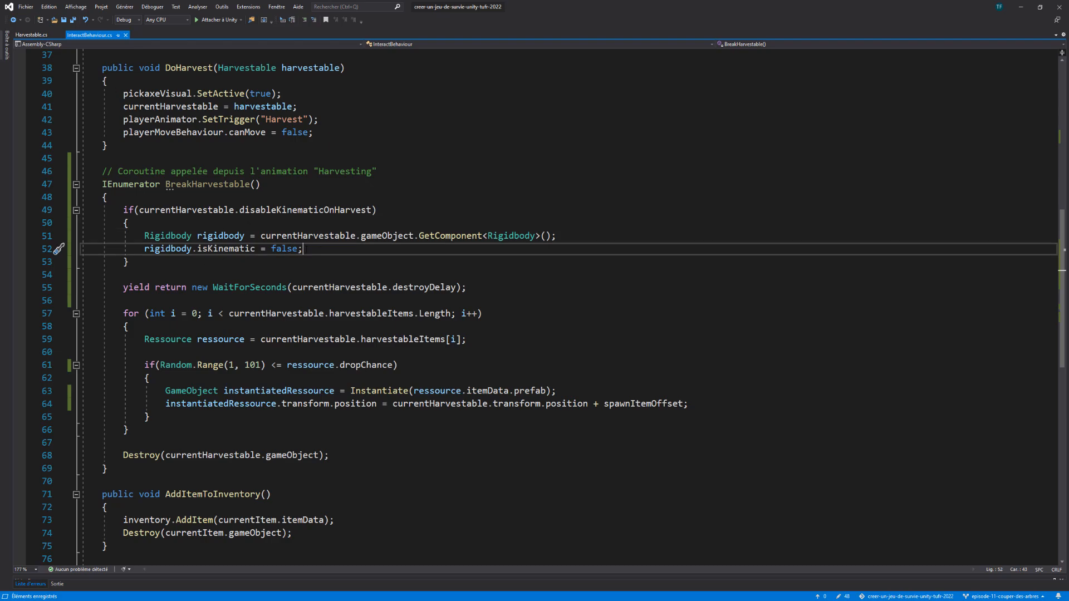
pyautogui.press('Return')
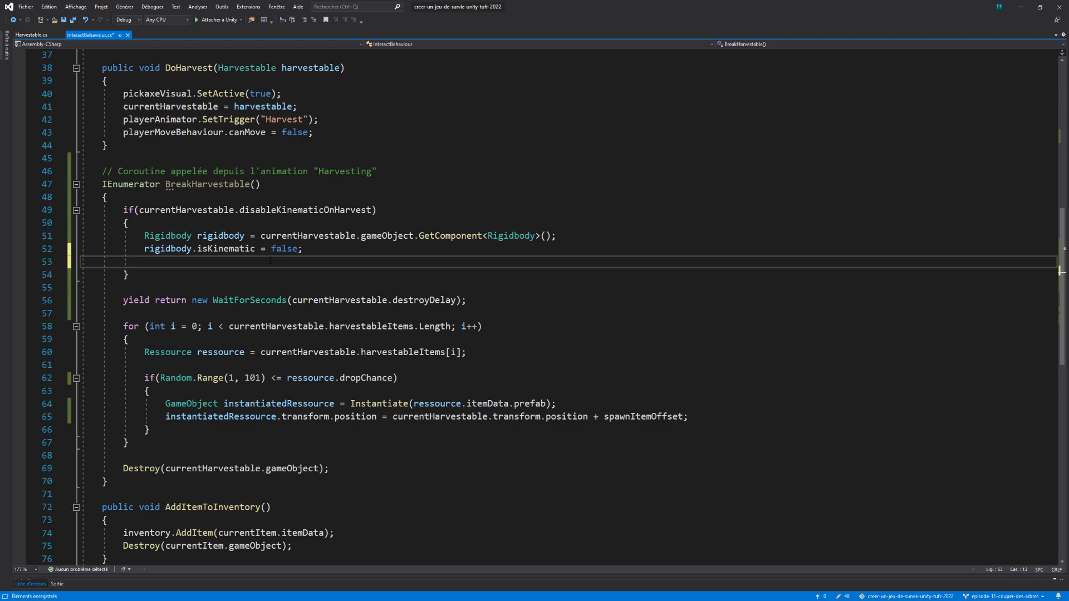
pyautogui.write('rigid')
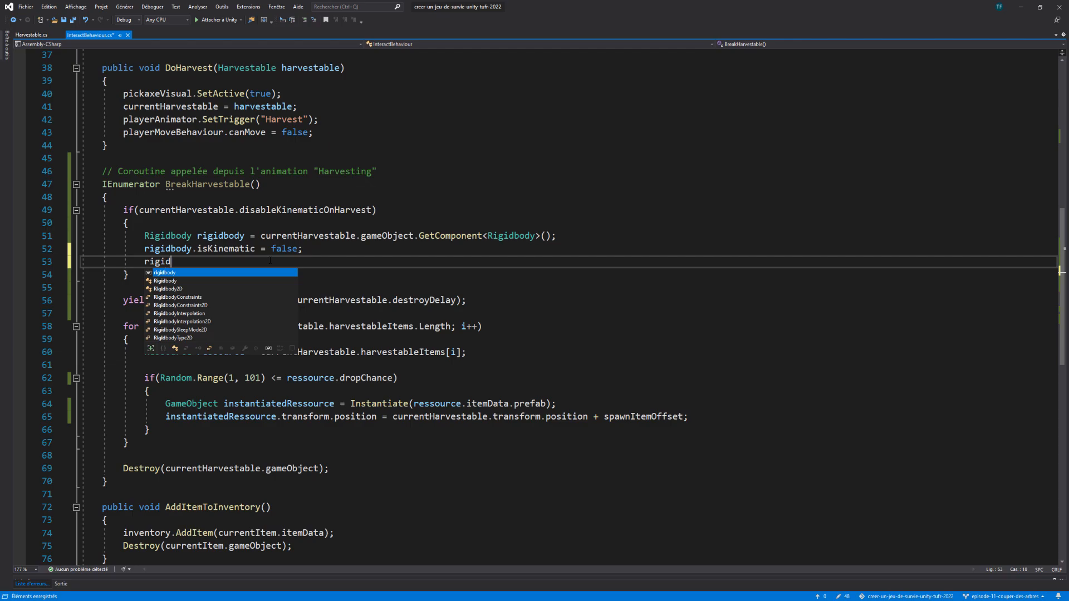
pyautogui.press('Tab')
pyautogui.write('.add')
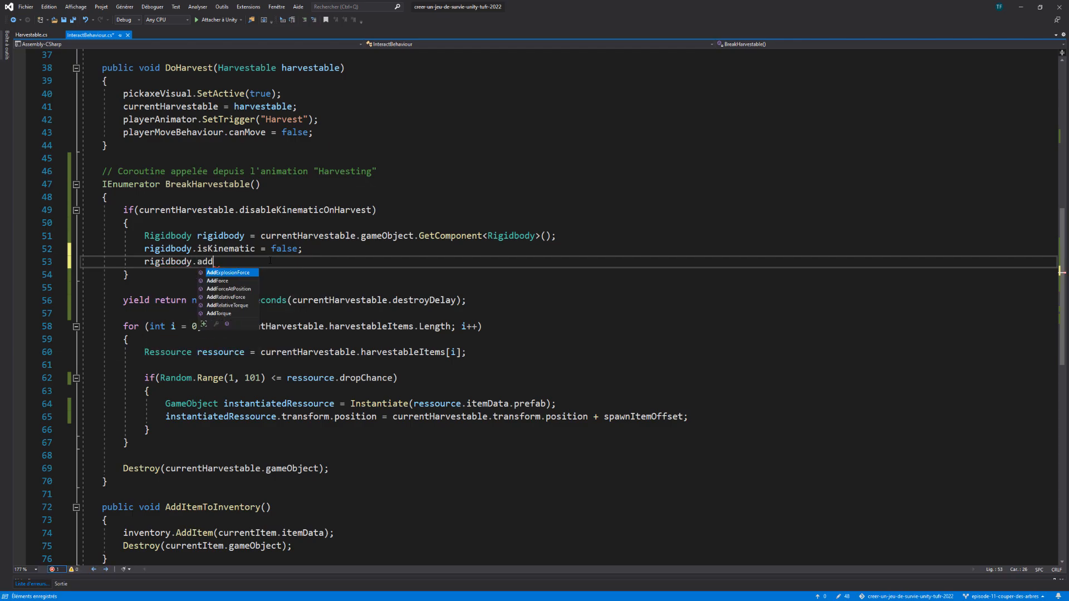
pyautogui.write('F')
pyautogui.press('Tab')
pyautogui.write('(')
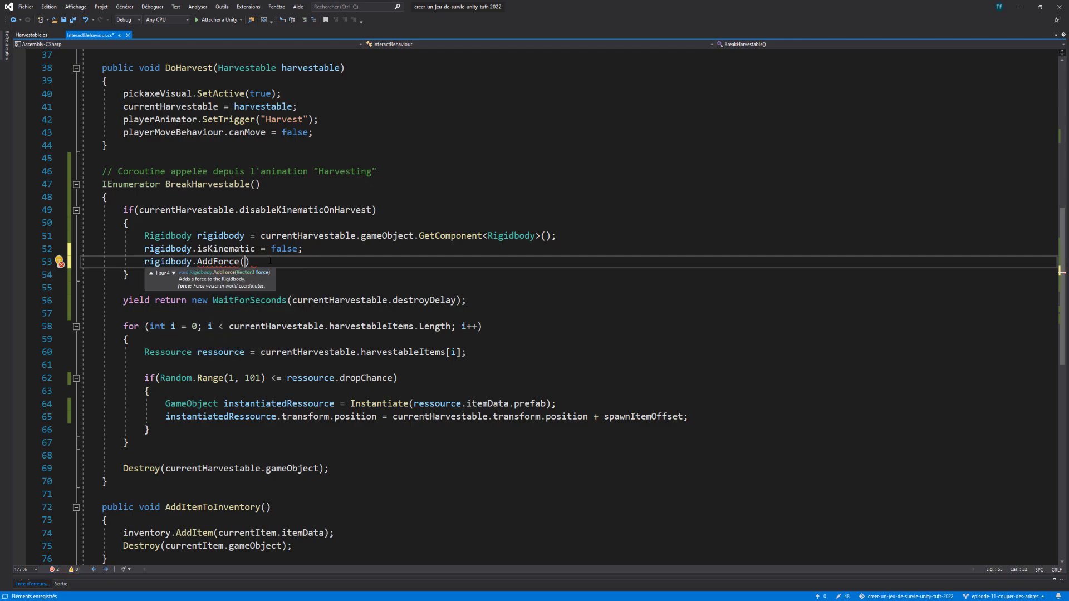
# Pass new Vector3(0.5f, 0, 0) as the force argument of the AddForce call.
pyautogui.write('new Vec')
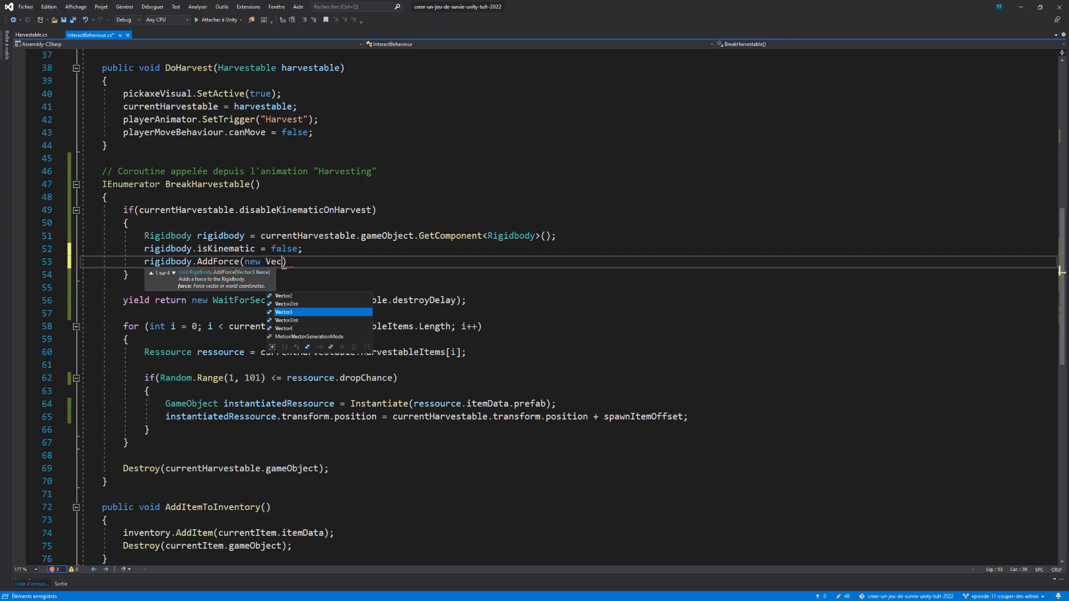
pyautogui.press('Tab')
pyautogui.write('(')
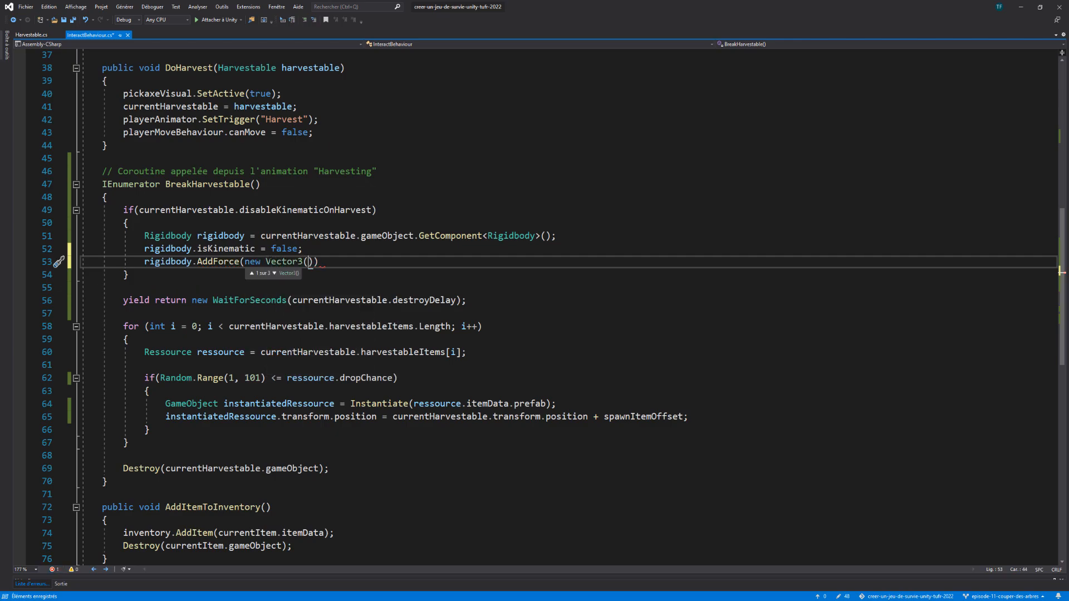
pyautogui.write('0.5f')
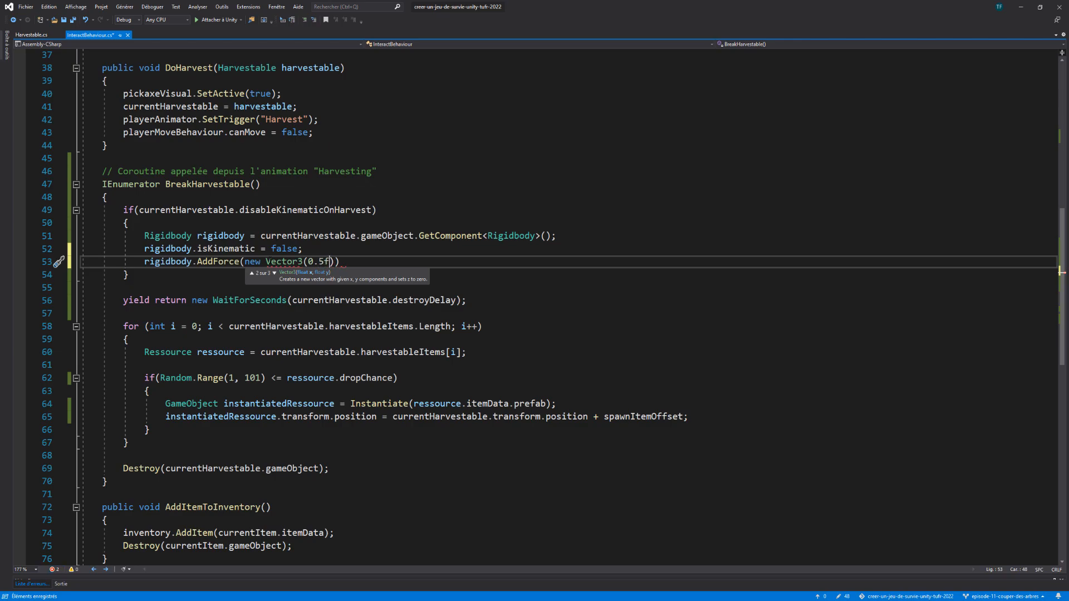
pyautogui.write(', 0, 0')
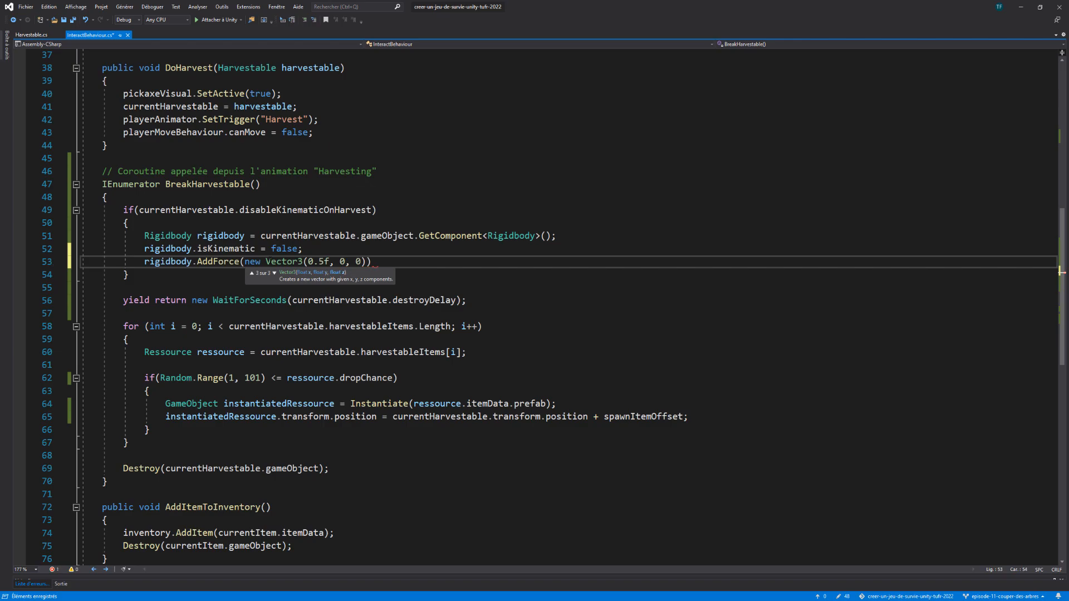
# Add ForceMode.Impulse as the second argument of the rigidbody.AddForce call, end the statement with a semicolon and save the script.
pyautogui.write('),')
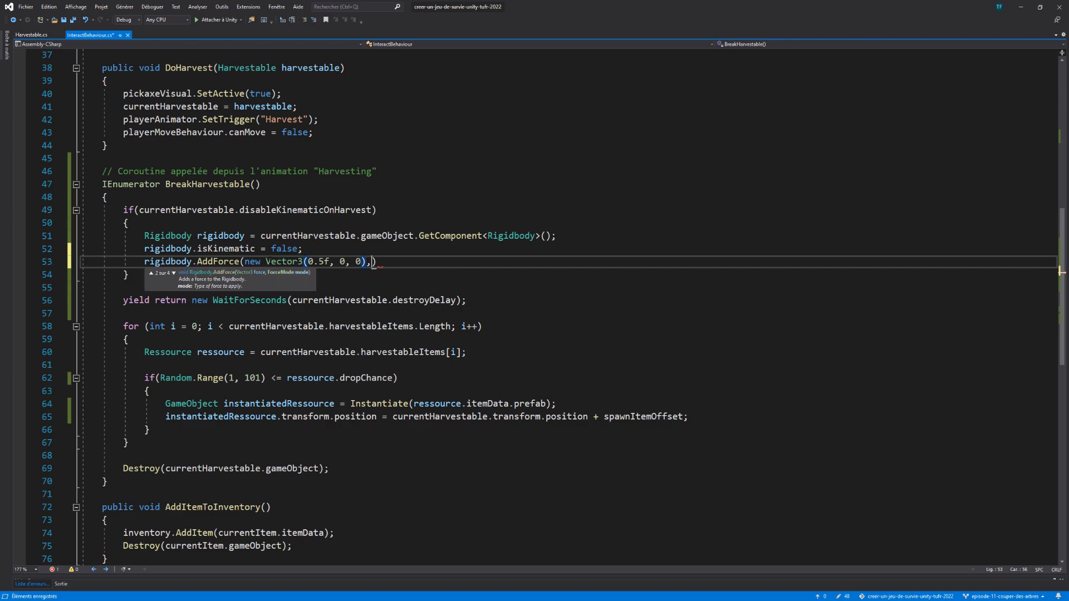
pyautogui.press('Tab')
pyautogui.write('.')
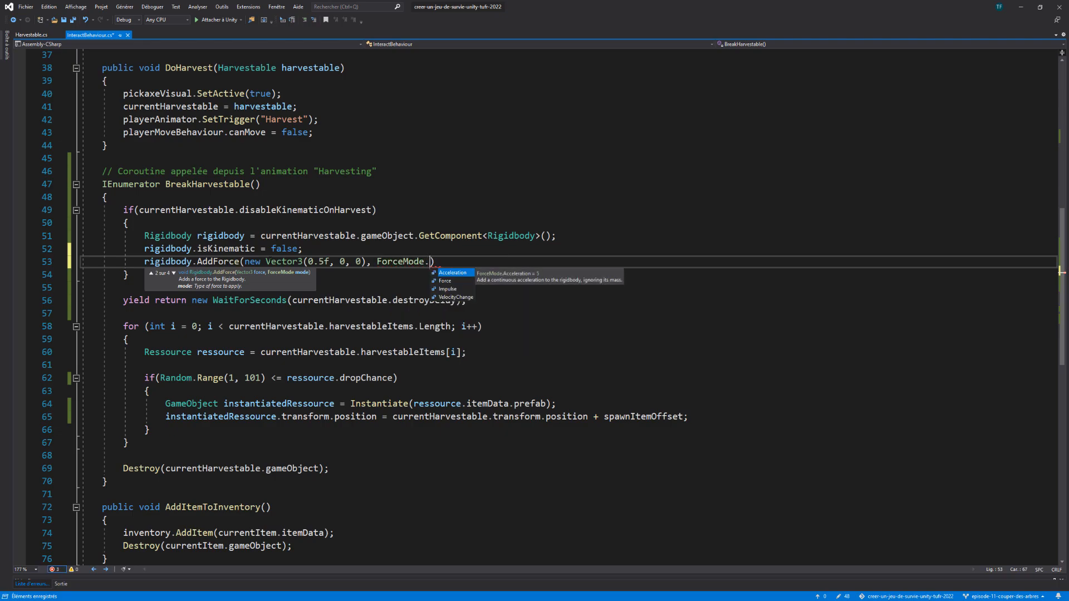
pyautogui.press('Down')
pyautogui.press('Down')
pyautogui.press('Down')
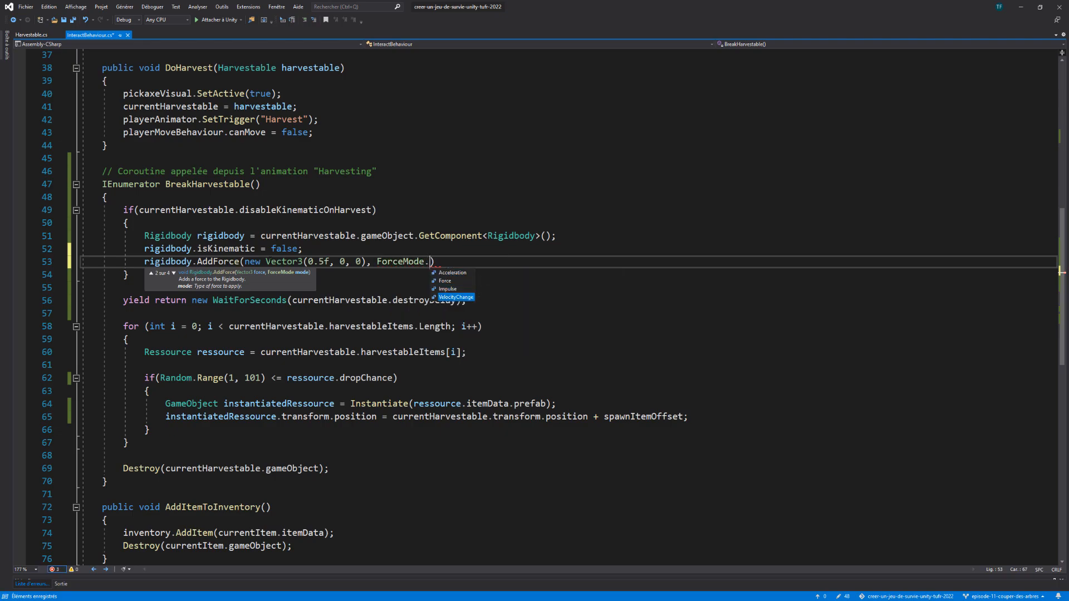
pyautogui.press('Up')
pyautogui.press('Tab')
pyautogui.press('End')
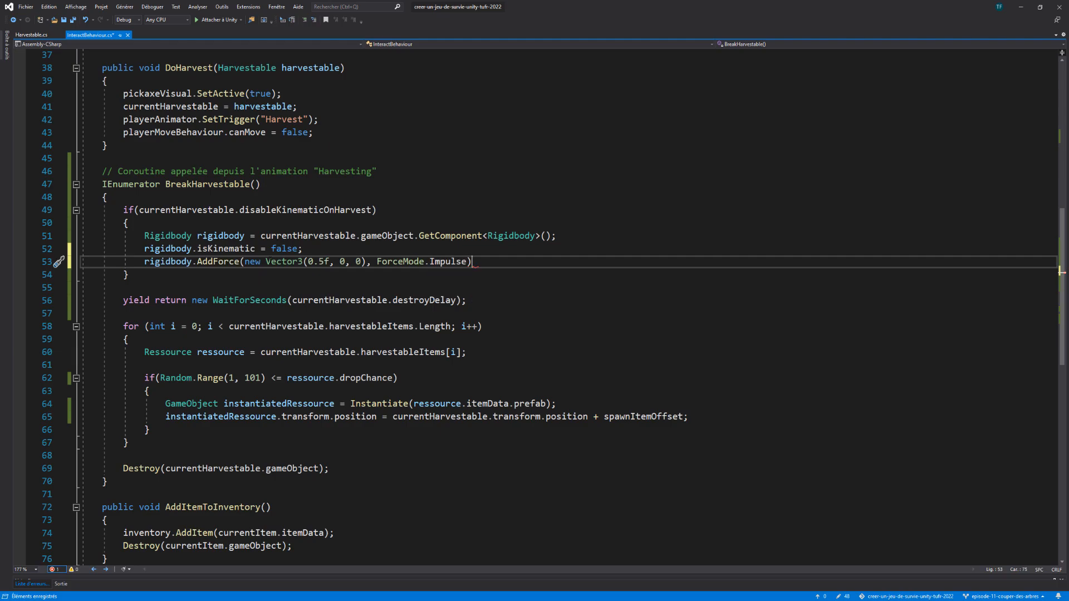
pyautogui.write(';')
pyautogui.hotkey('ctrl', 's')
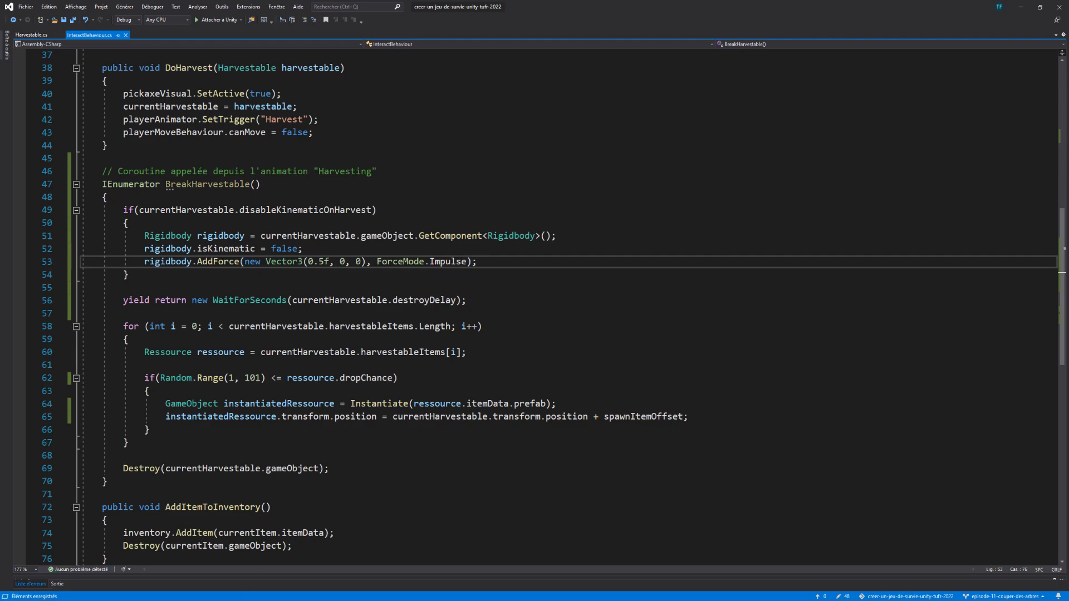
# Switch to Unity, run the game, harvest the pine tree and back away to watch it fall.
pyautogui.hotkey('alt', 'Tab')
pyautogui.click(517, 27)
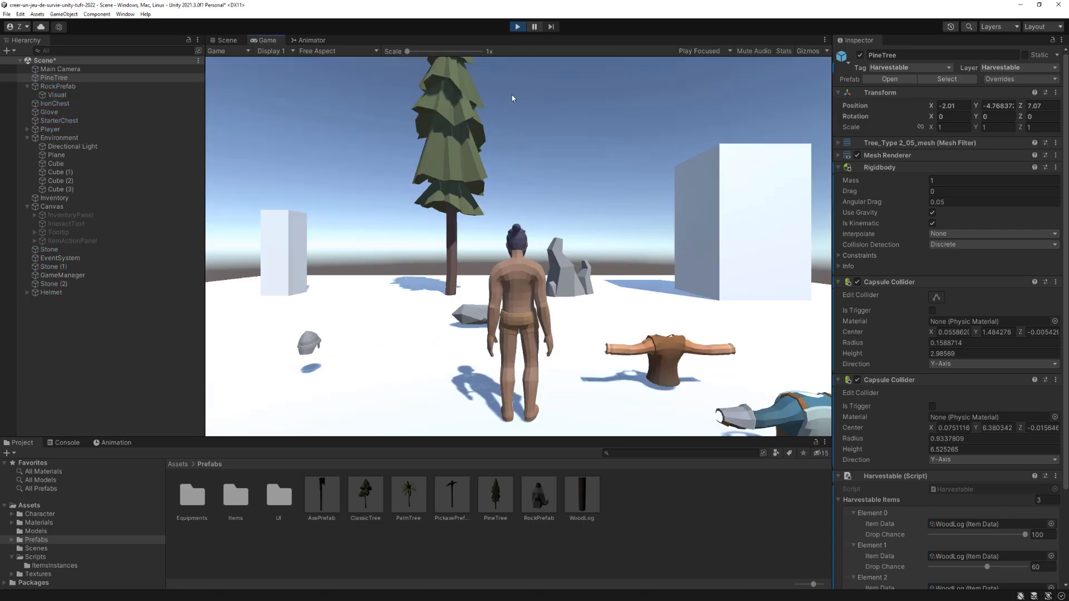
pyautogui.press('w')
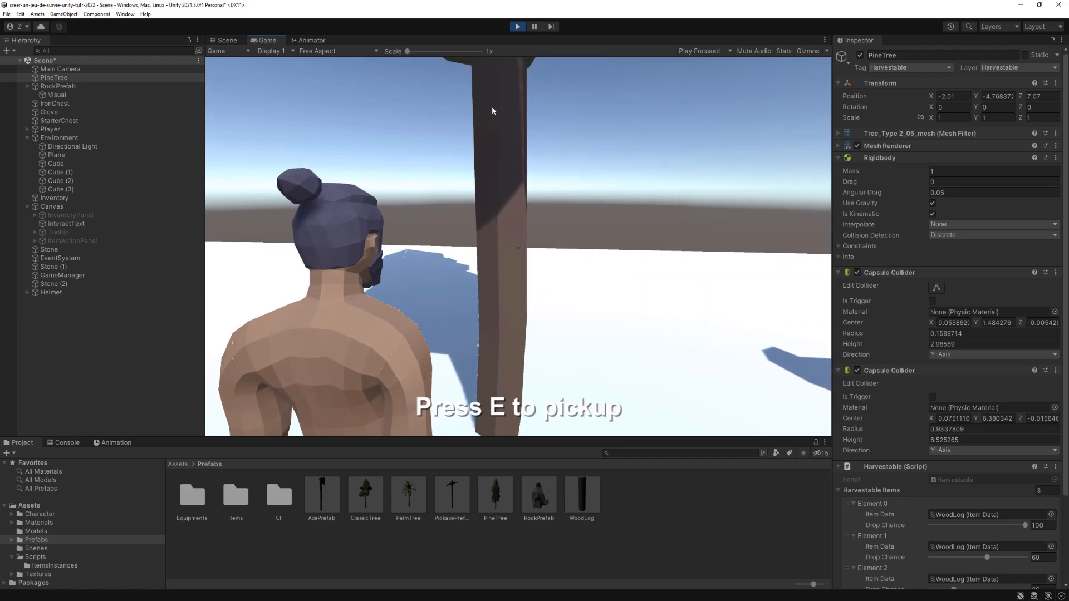
pyautogui.press('e')
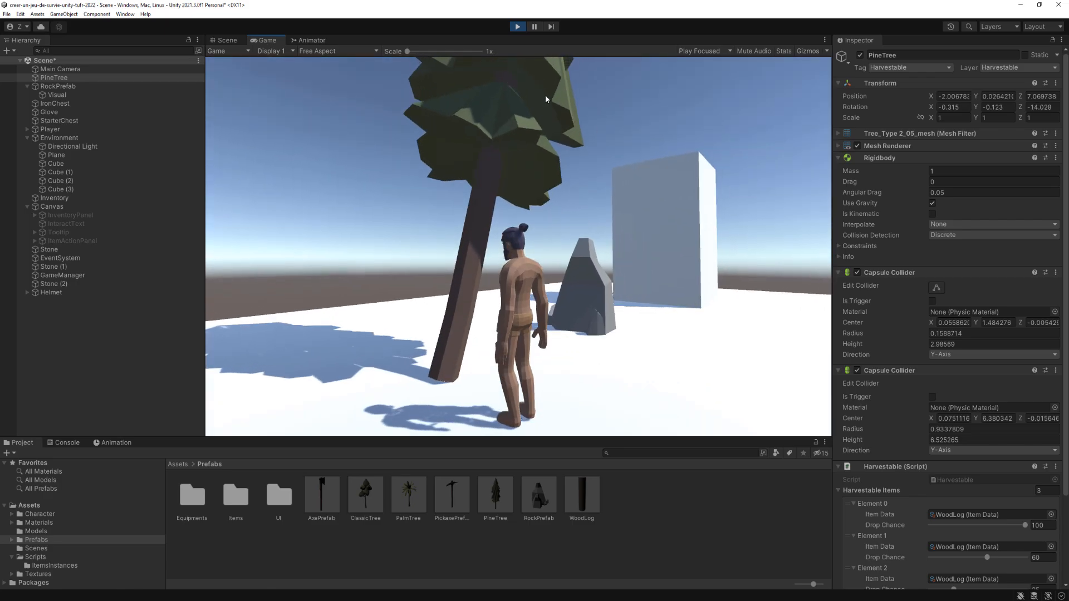
pyautogui.press('s')
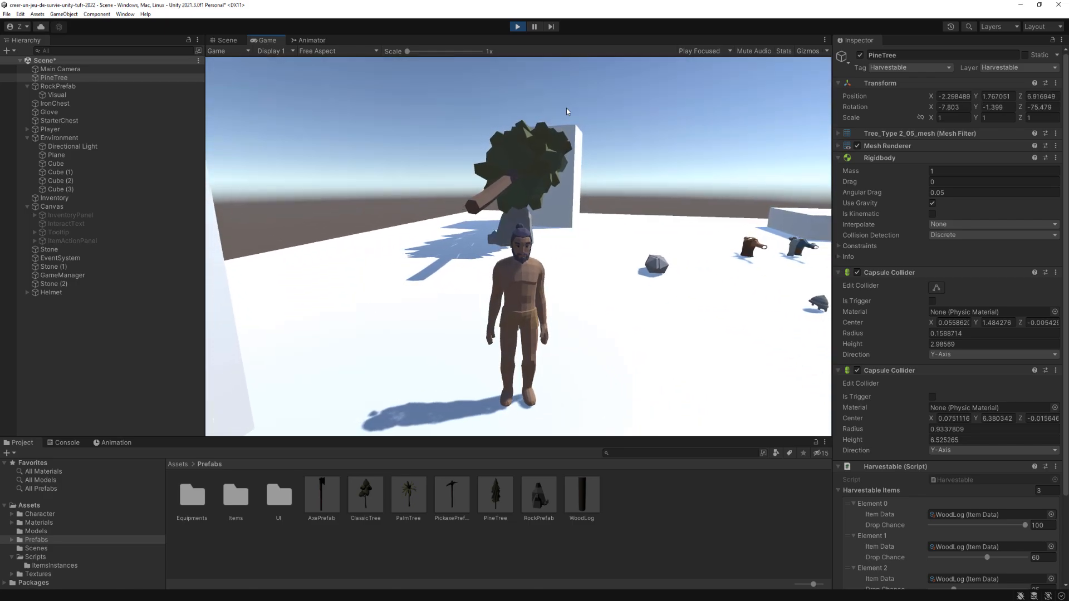
pyautogui.press('d')
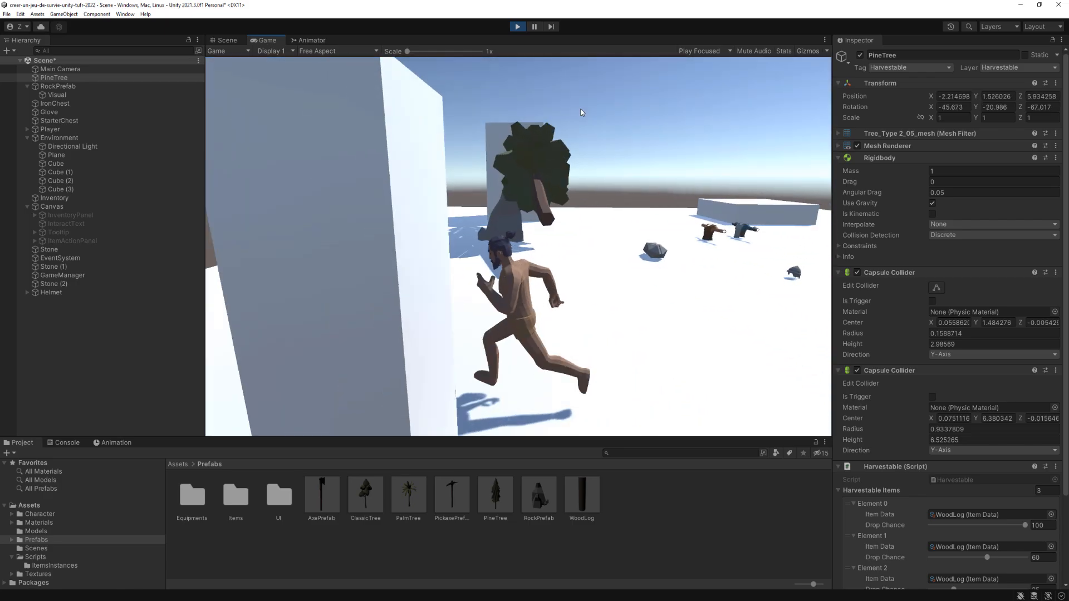
# Run the character into the fallen pine tree from several sides to test how easily it moves, and stop the game.
pyautogui.press('z')
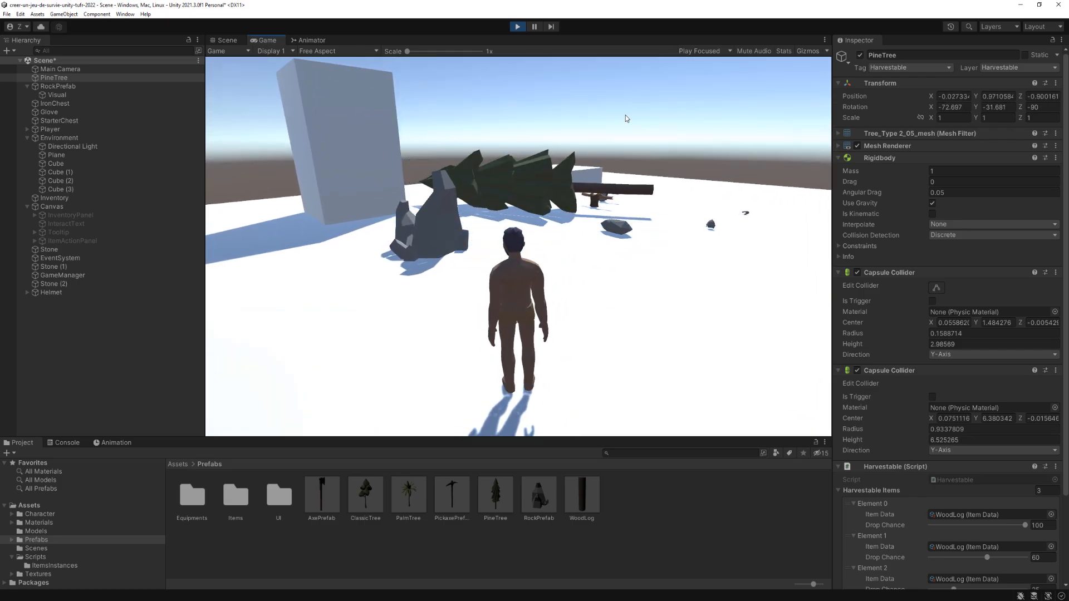
pyautogui.press('z')
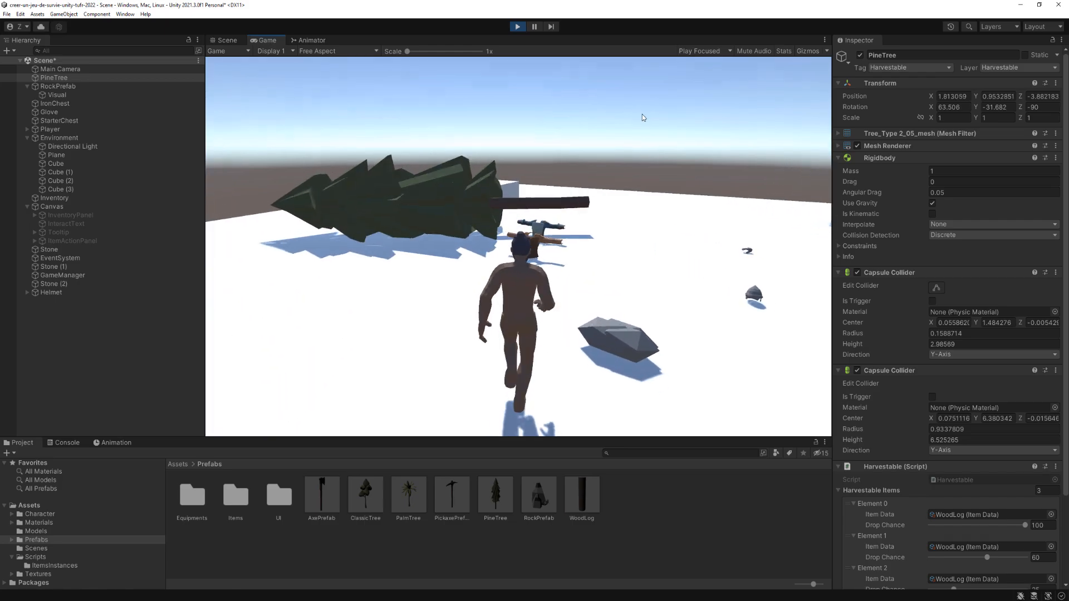
pyautogui.press('d')
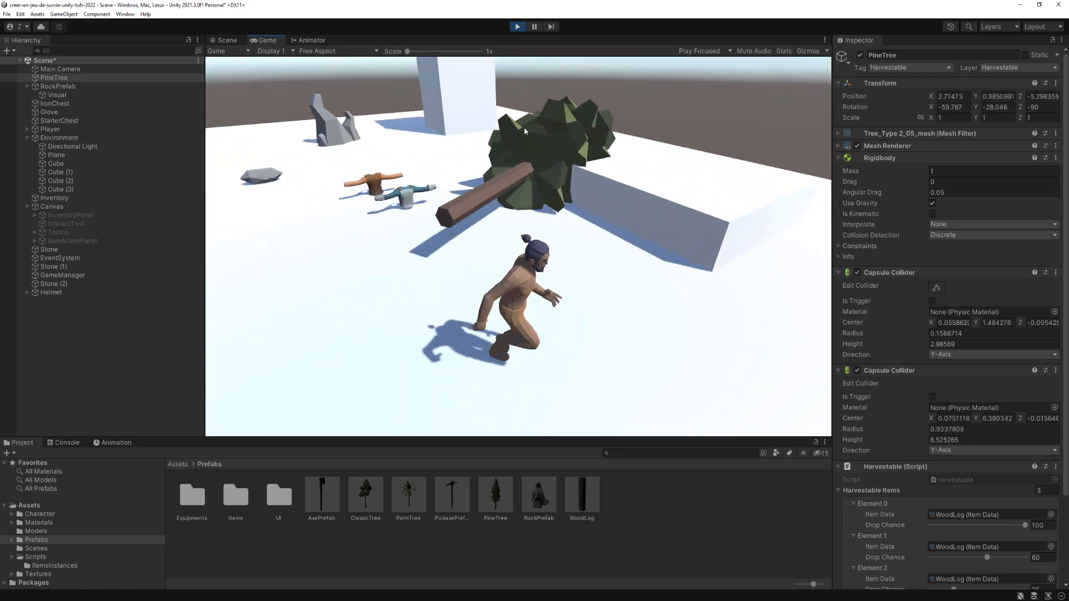
pyautogui.press('q')
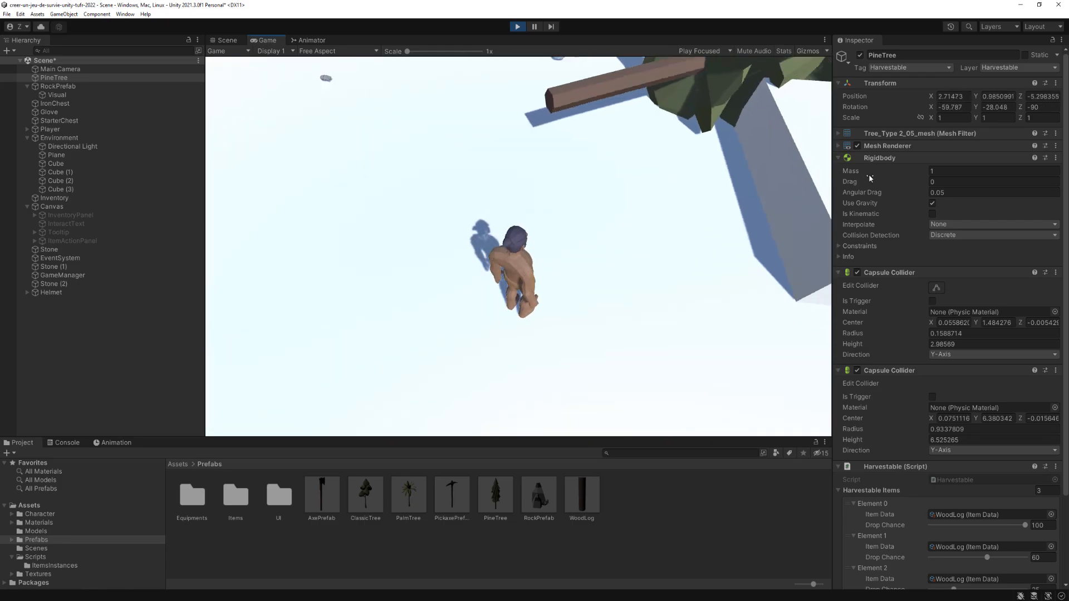
pyautogui.click(860, 172)
pyautogui.click(681, 193)
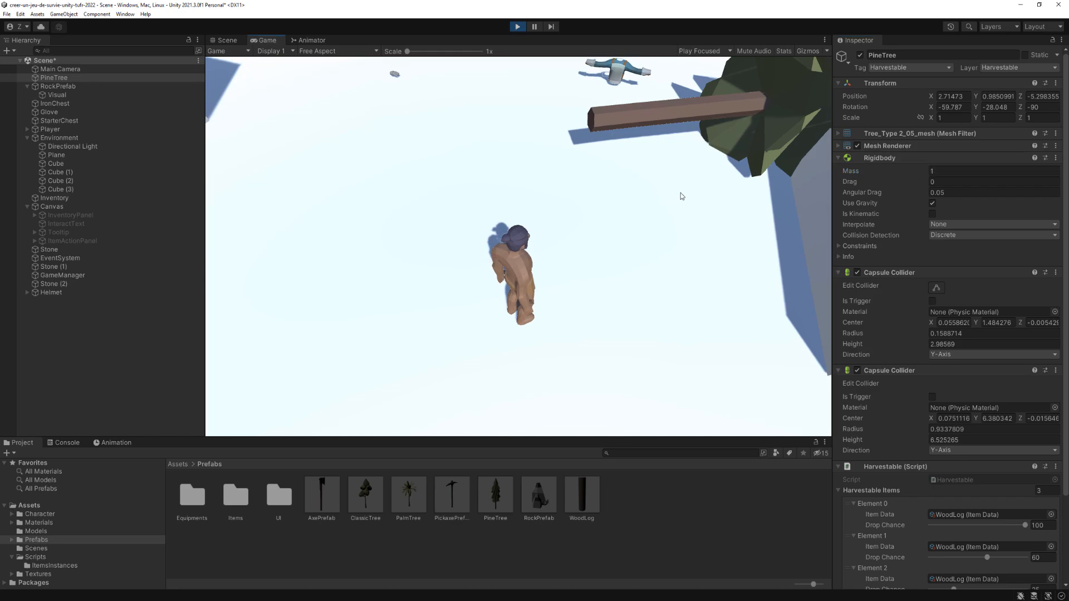
pyautogui.press('z')
pyautogui.press('z')
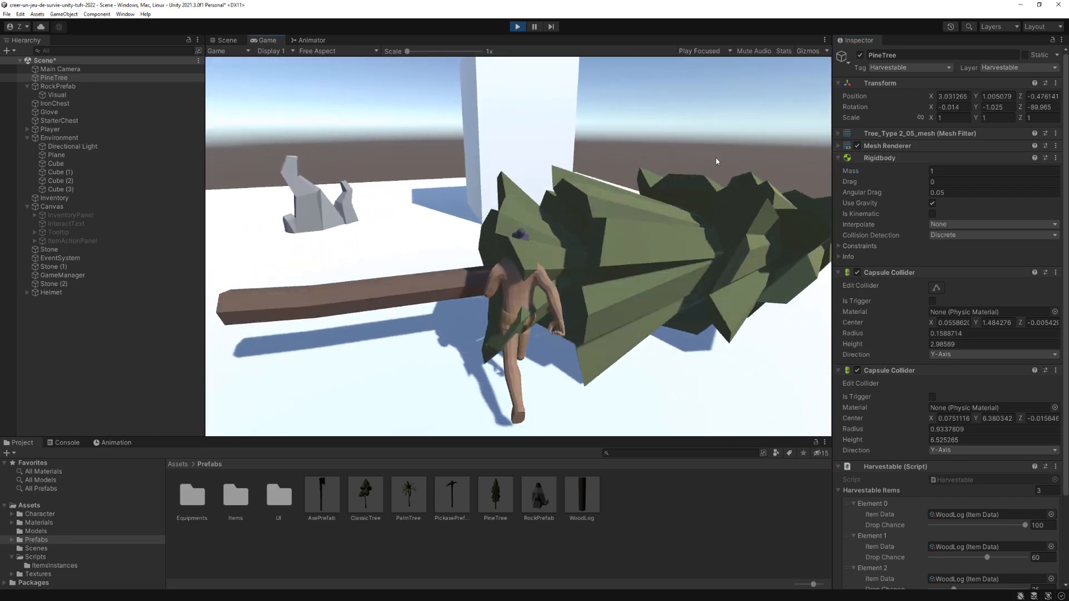
pyautogui.press('z')
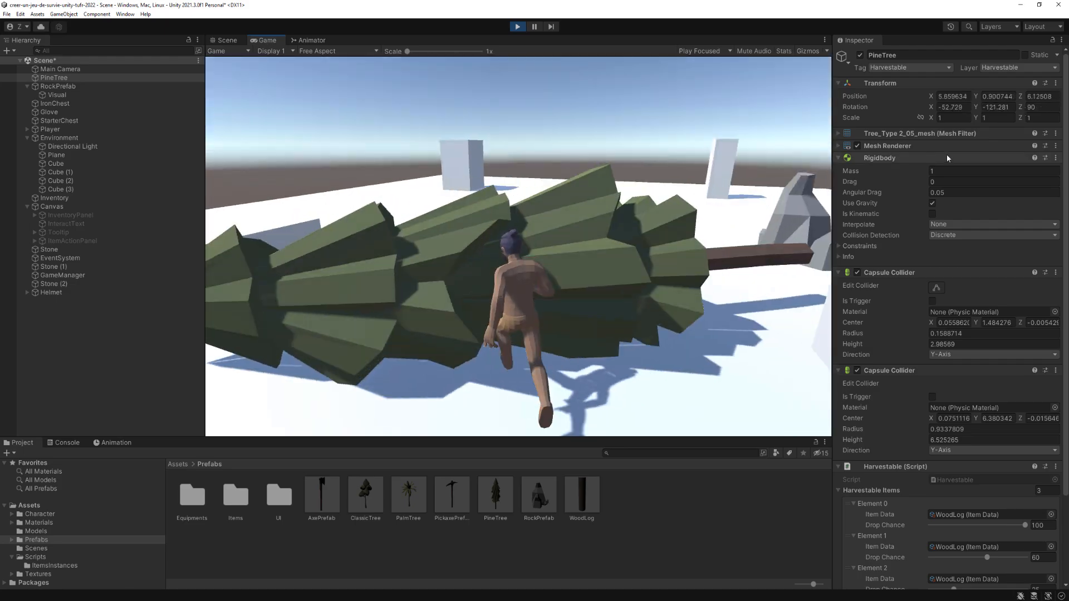
pyautogui.press('z')
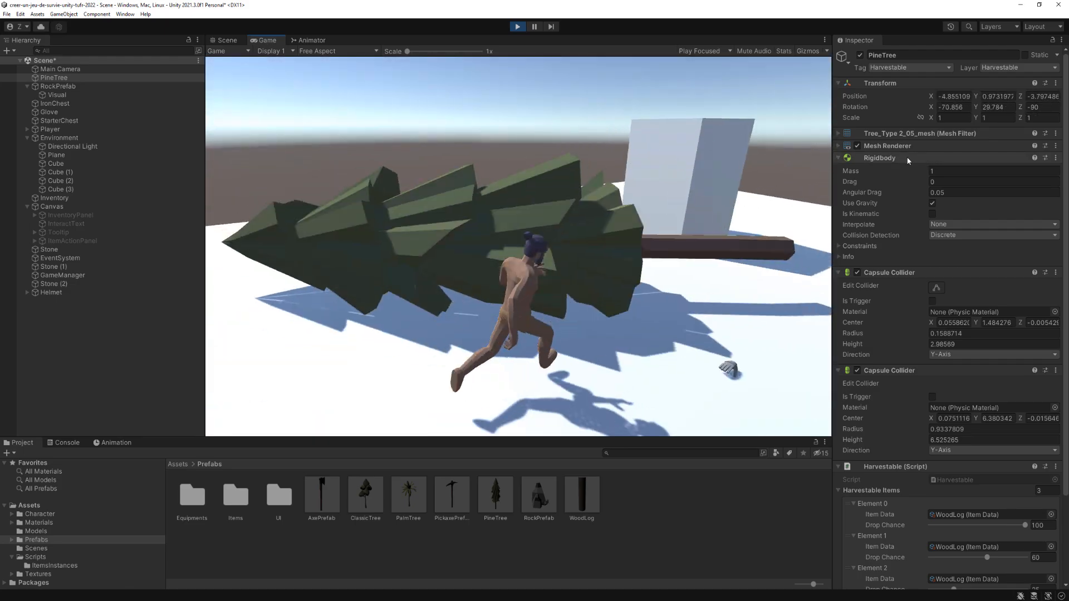
pyautogui.press('d')
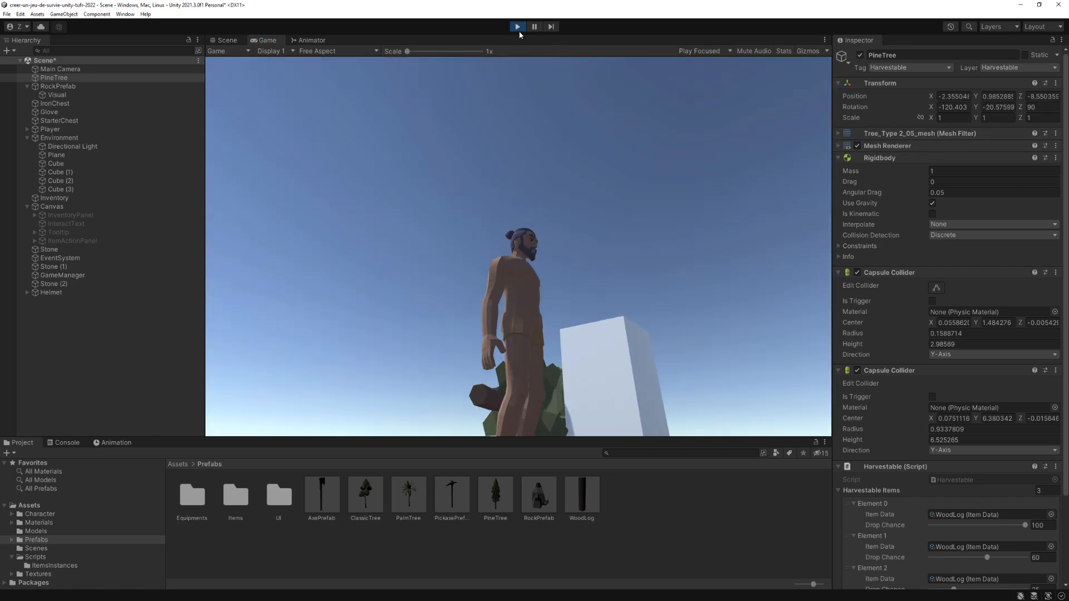
pyautogui.click(518, 28)
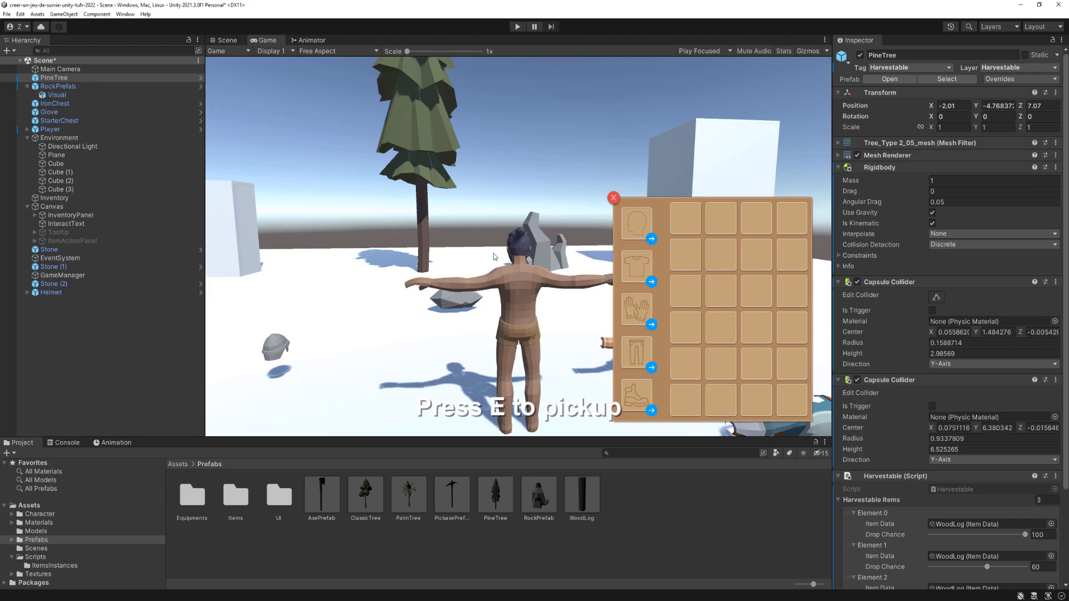
# Set the Rigidbody mass of the PineTree object to 2500.
pyautogui.click(51, 81)
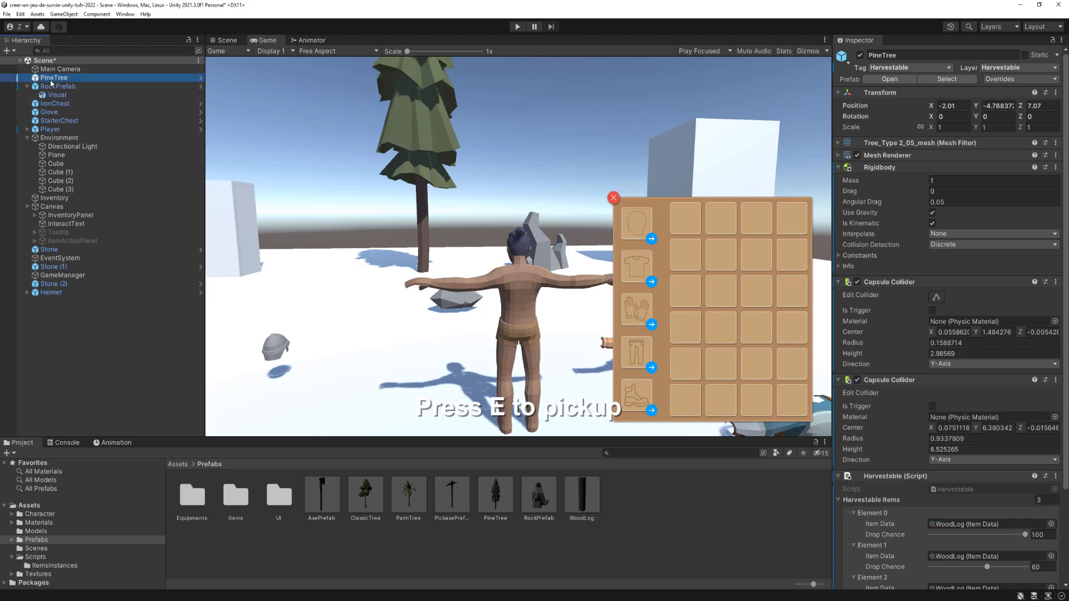
pyautogui.click(985, 181)
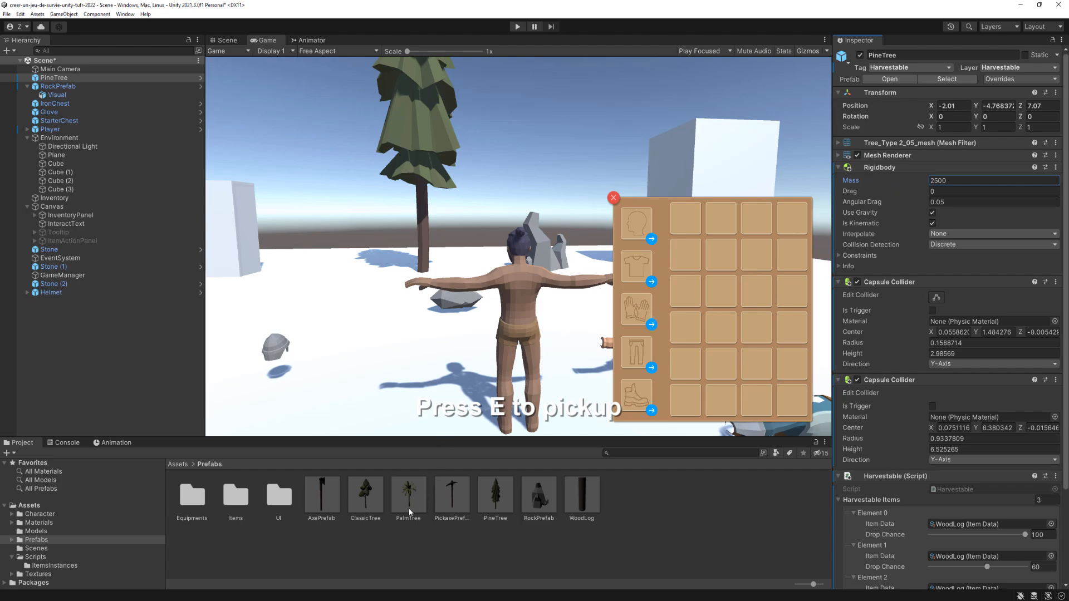
# Switch to Visual Studio, change the AddForce vector in BreakHarvestable to new Vector3(750, 750, 0), and save the script.
pyautogui.click(361, 599)
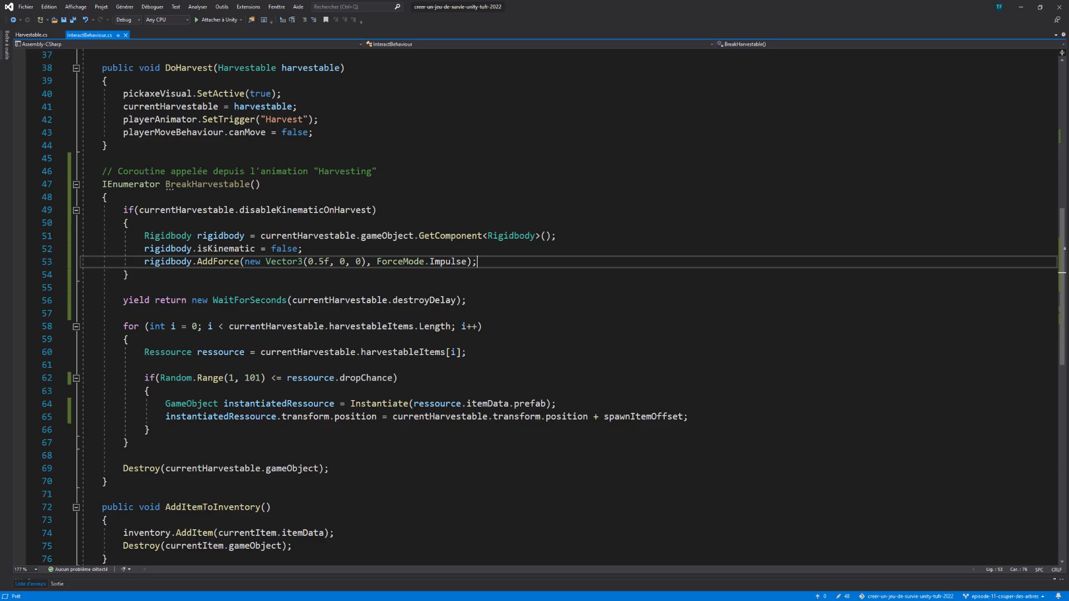
pyautogui.moveTo(484, 259); pyautogui.dragTo(144, 261)
pyautogui.click(326, 263)
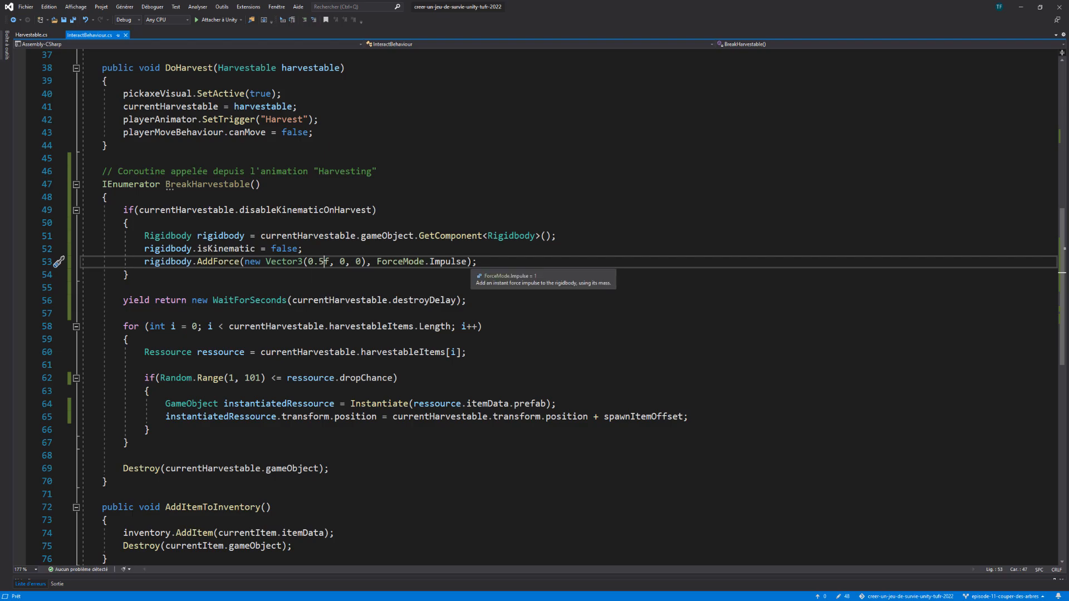
pyautogui.moveTo(330, 262)
pyautogui.mouseDown()
pyautogui.moveTo(304, 262)
pyautogui.moveTo(330, 262)
pyautogui.mouseUp()
pyautogui.click(314, 262)
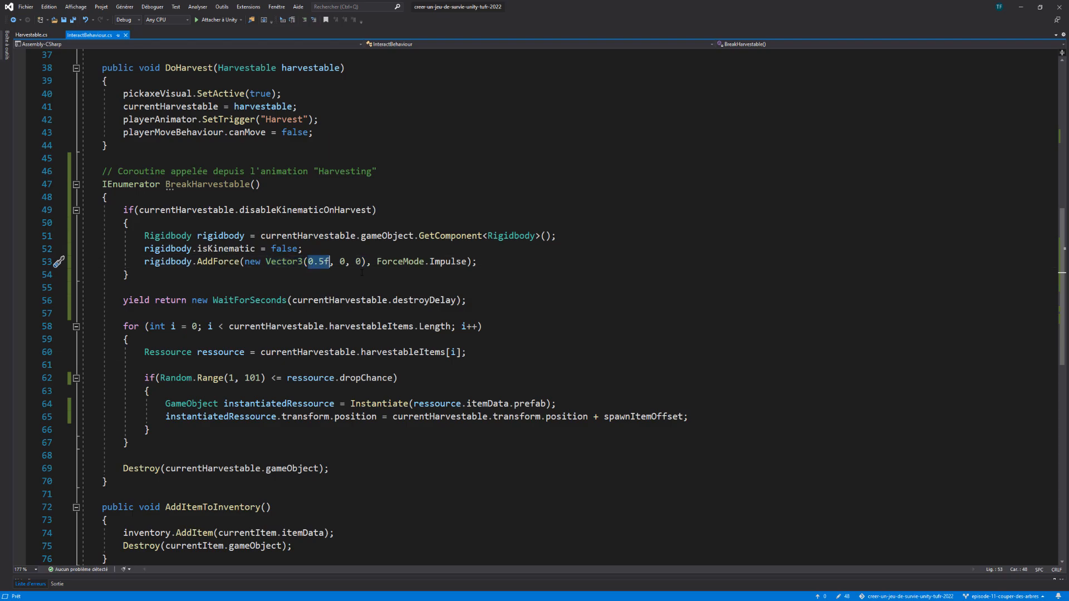
pyautogui.write('750')
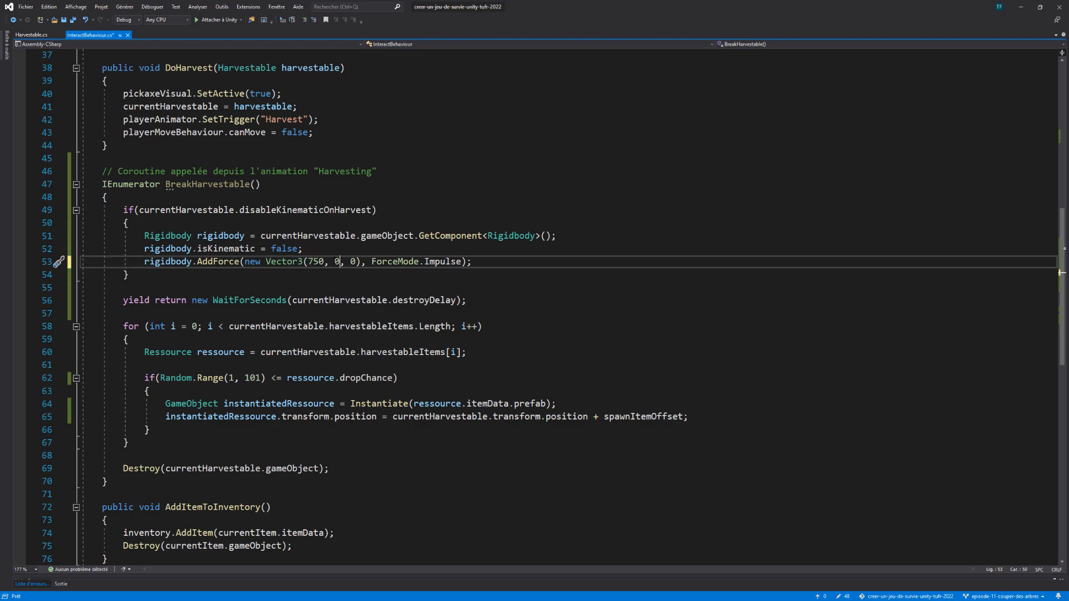
pyautogui.hotkey('shift', 'Left')
pyautogui.write('750')
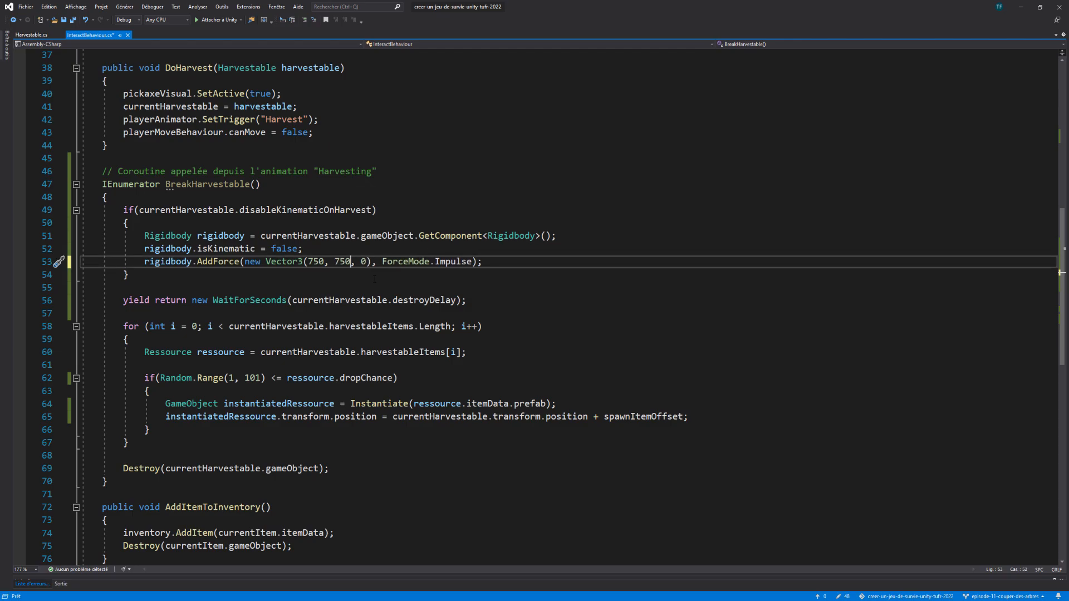
pyautogui.hotkey('ctrl', 's')
# Return to Unity, run the game and harvest the pine tree to test its fall with the new mass and force.
pyautogui.click(295, 599)
pyautogui.click(517, 27)
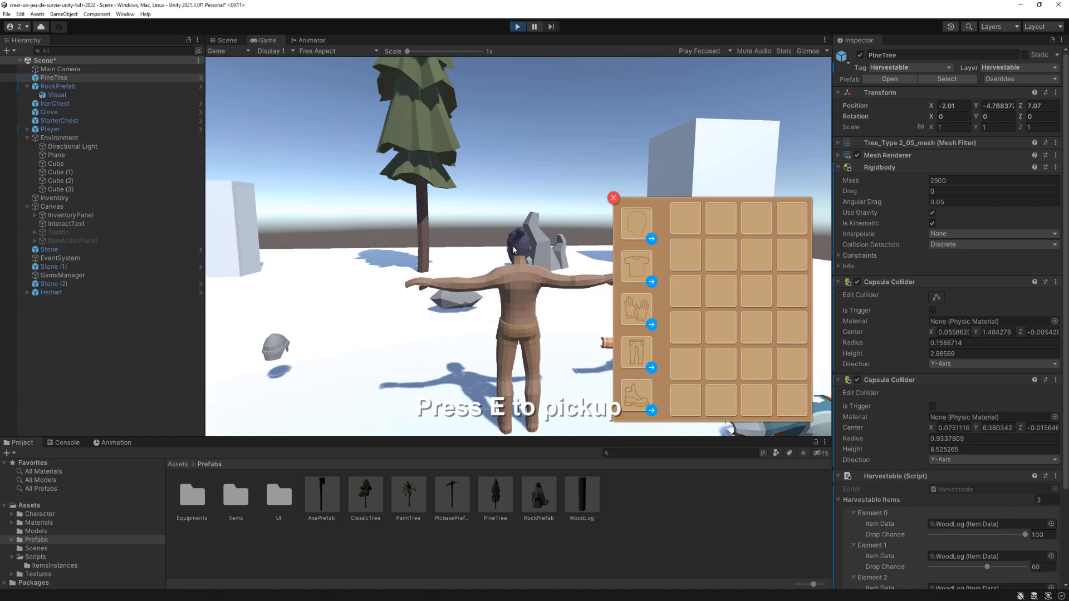
pyautogui.press('w')
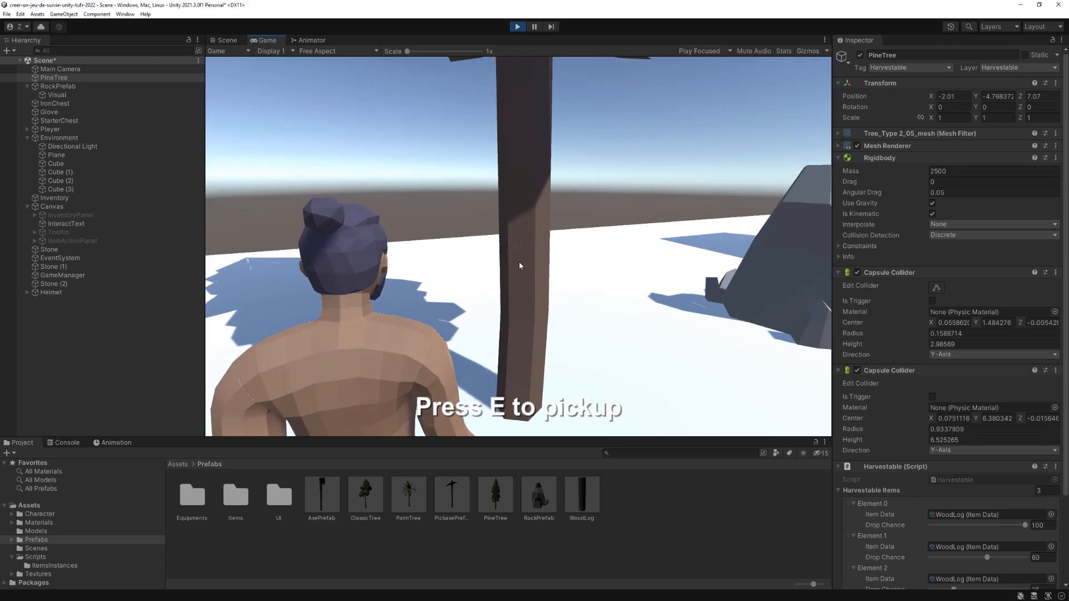
pyautogui.press('e')
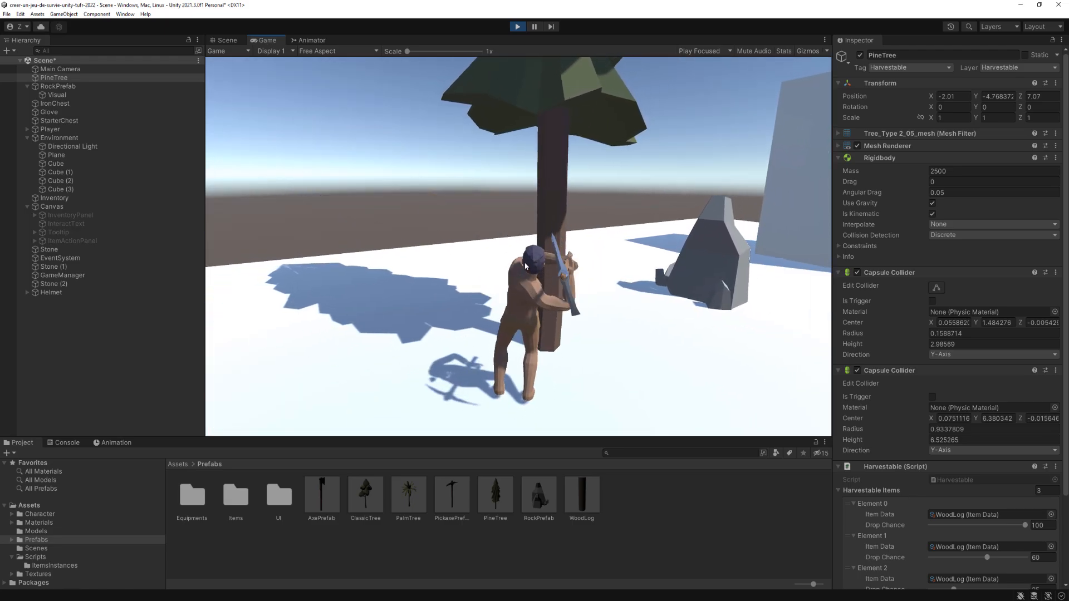
pyautogui.press('s')
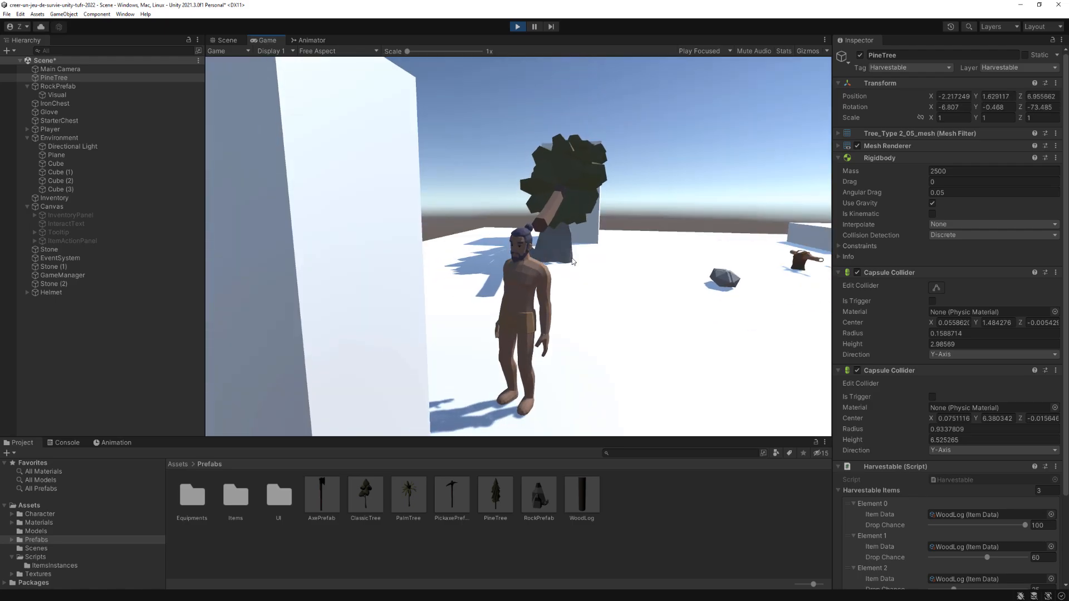
# Push the heavier fallen tree with the character to check its physics, and stop the game.
pyautogui.press('w')
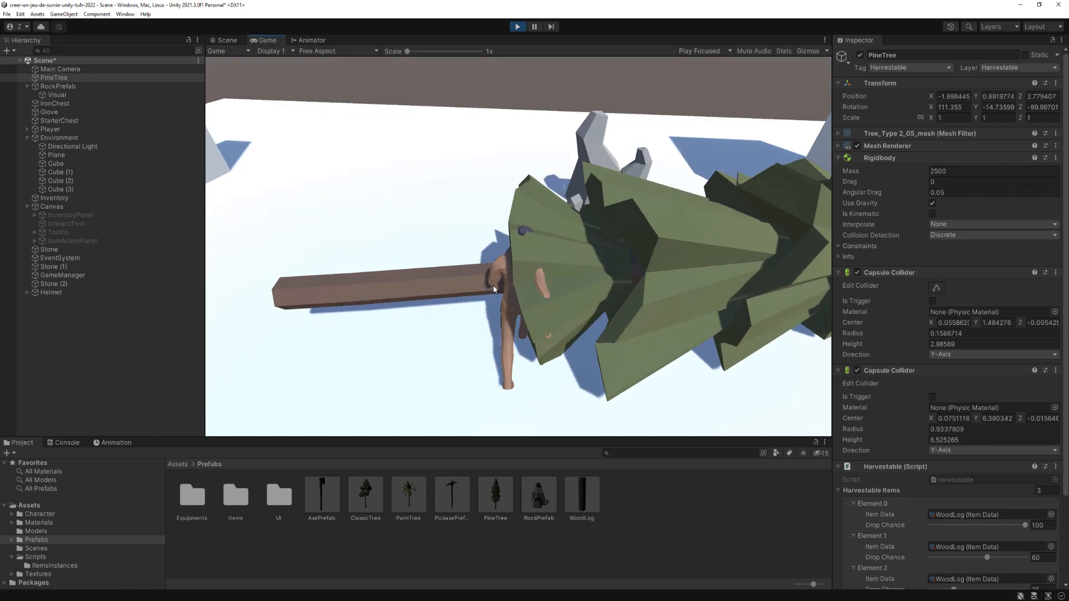
pyautogui.press('a')
pyautogui.press('w')
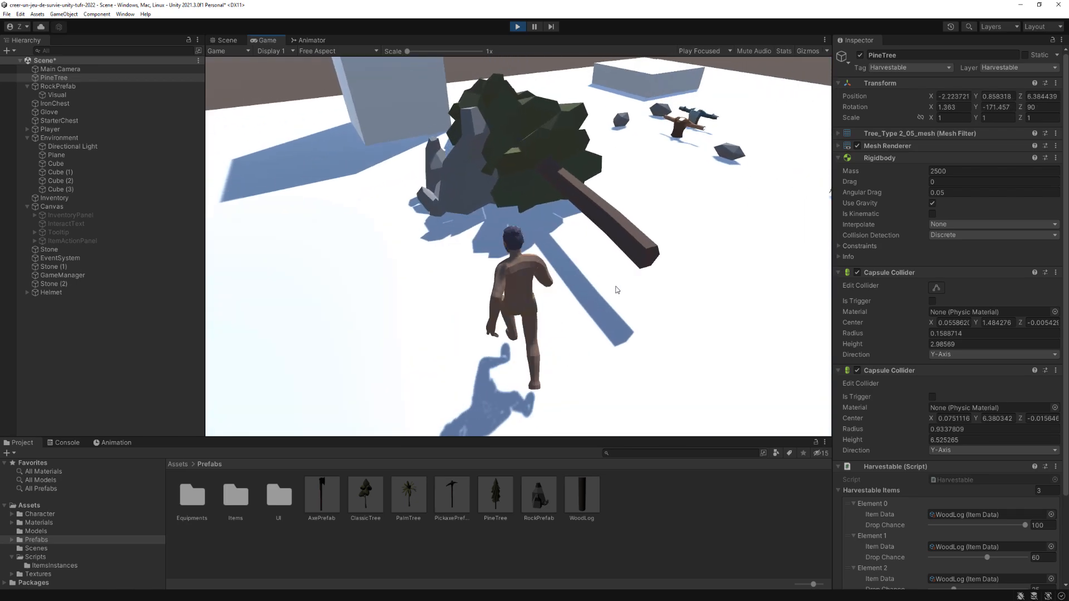
pyautogui.press('w')
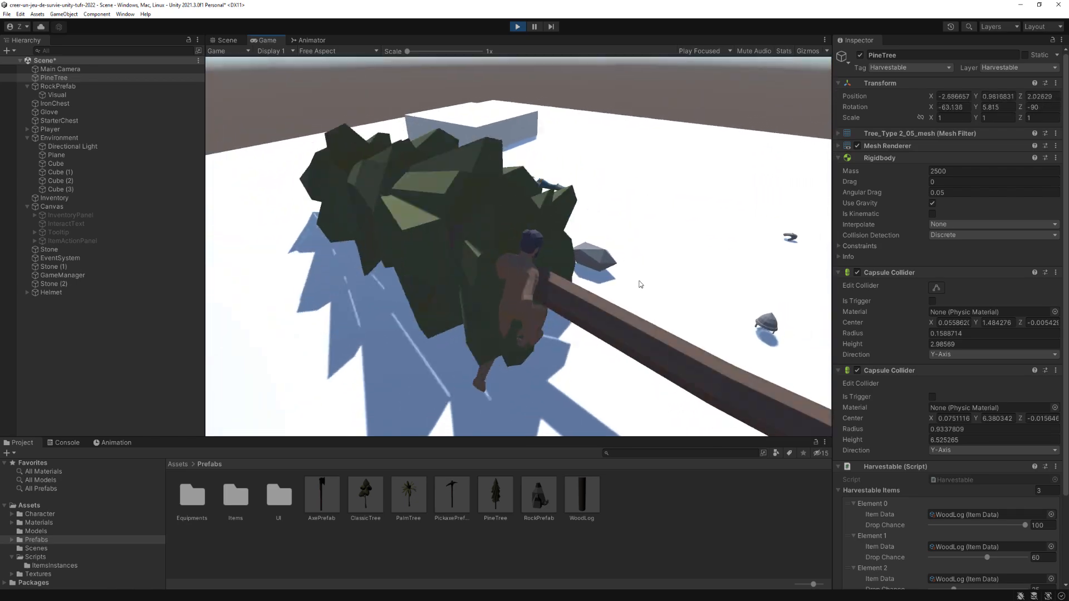
pyautogui.press('w')
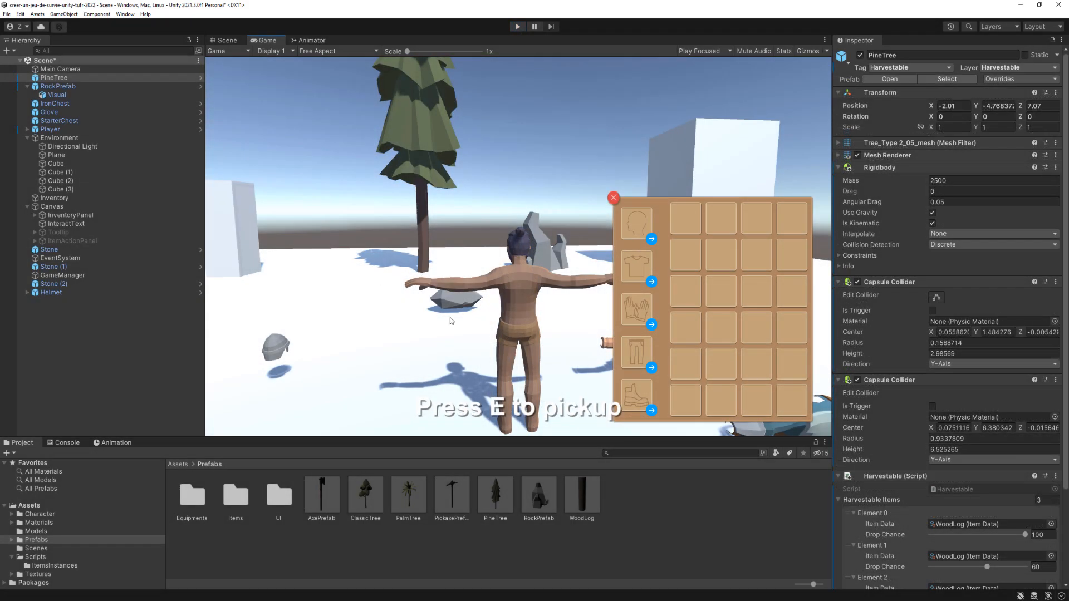
# Set the PineTree's Rigidbody drag to 2, and run the game to harvest the tree with that drag.
pyautogui.click(849, 191)
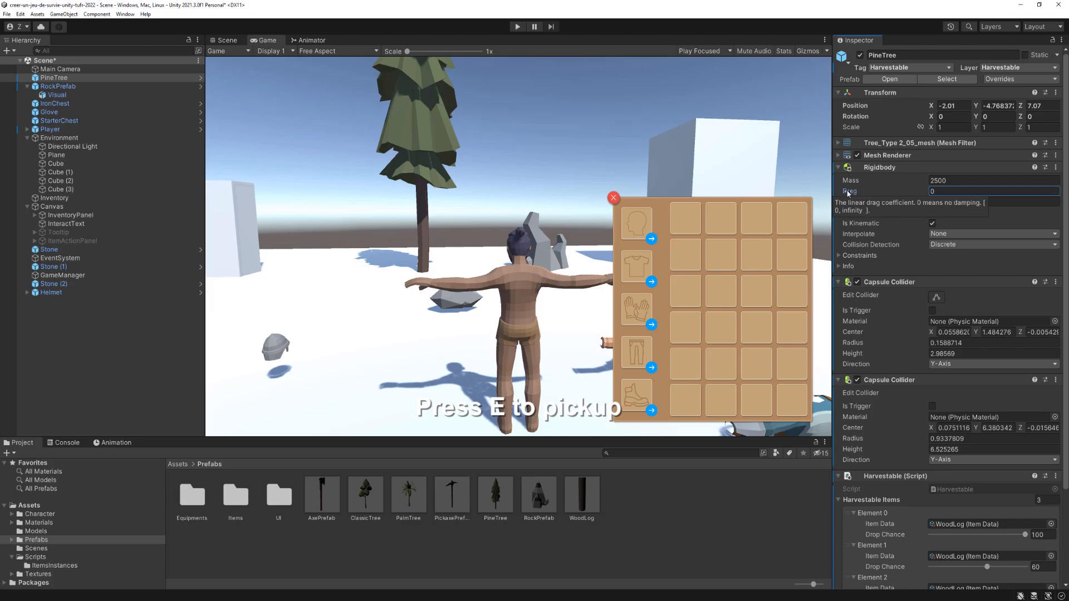
pyautogui.click(933, 191)
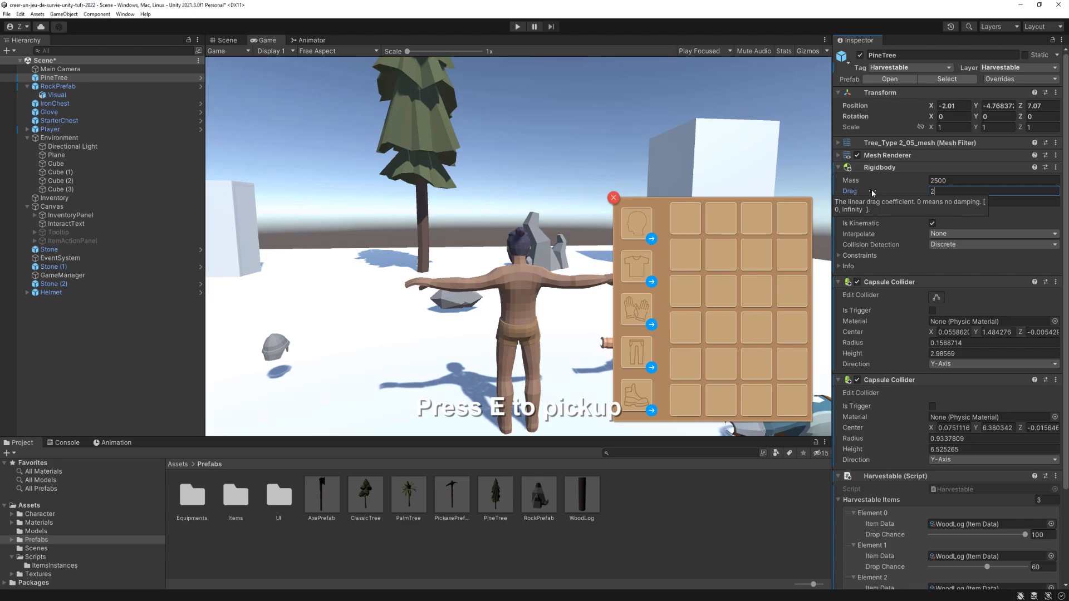
pyautogui.click(517, 27)
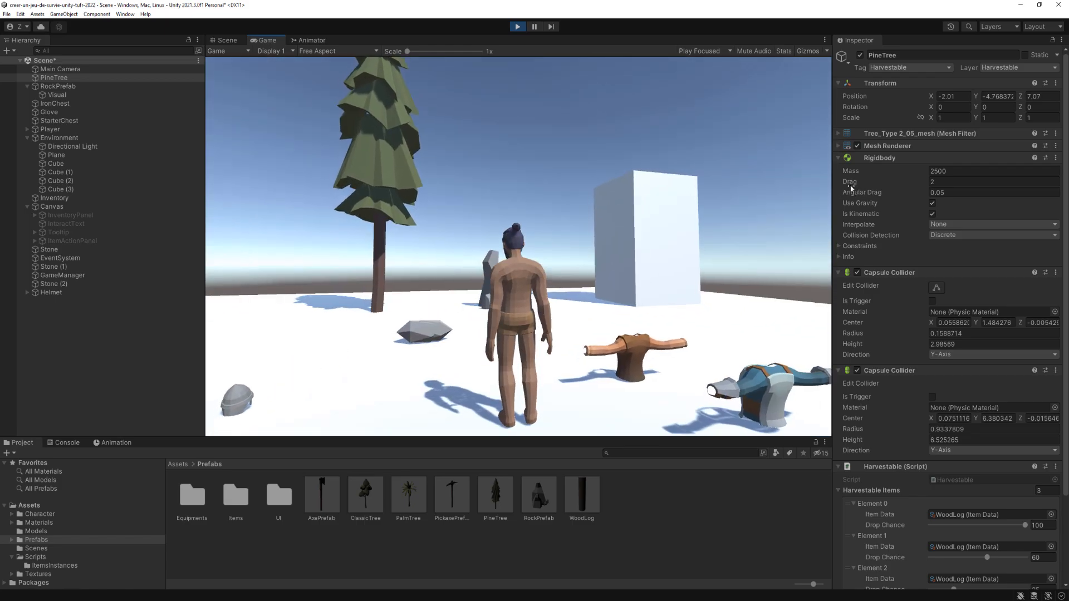
pyautogui.press('w')
pyautogui.press('w')
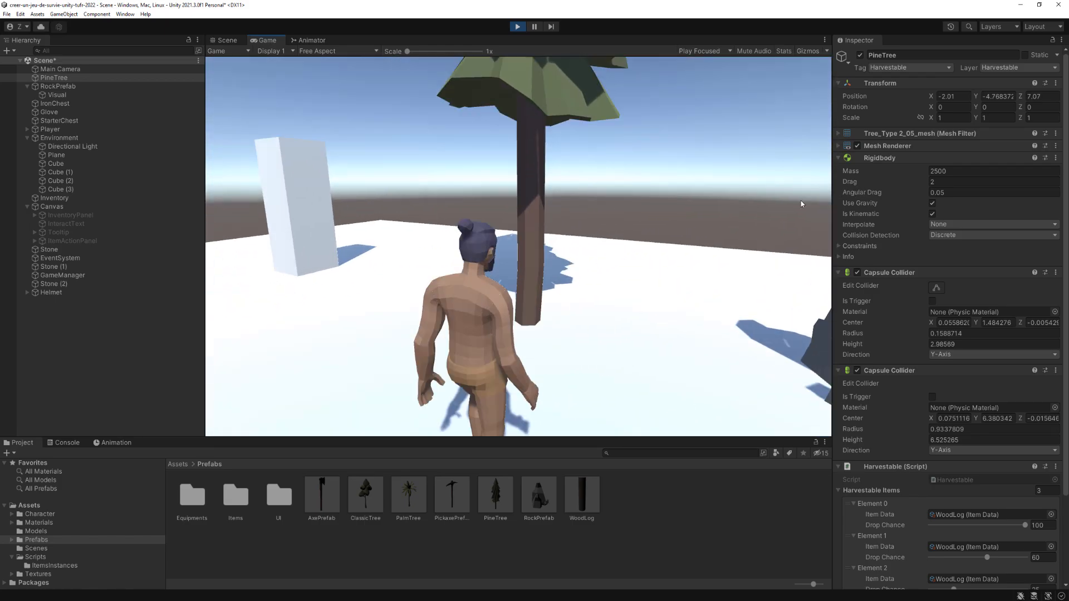
pyautogui.press('e')
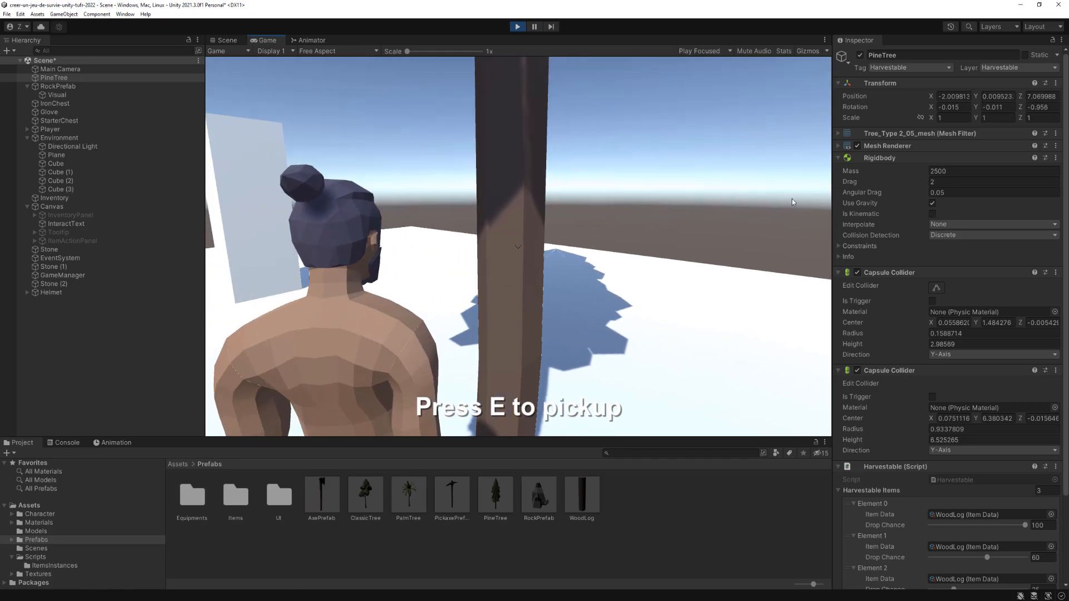
# Watch the harvested pine tree fall, and push the fallen trunk with the character to check its physics.
pyautogui.press('s')
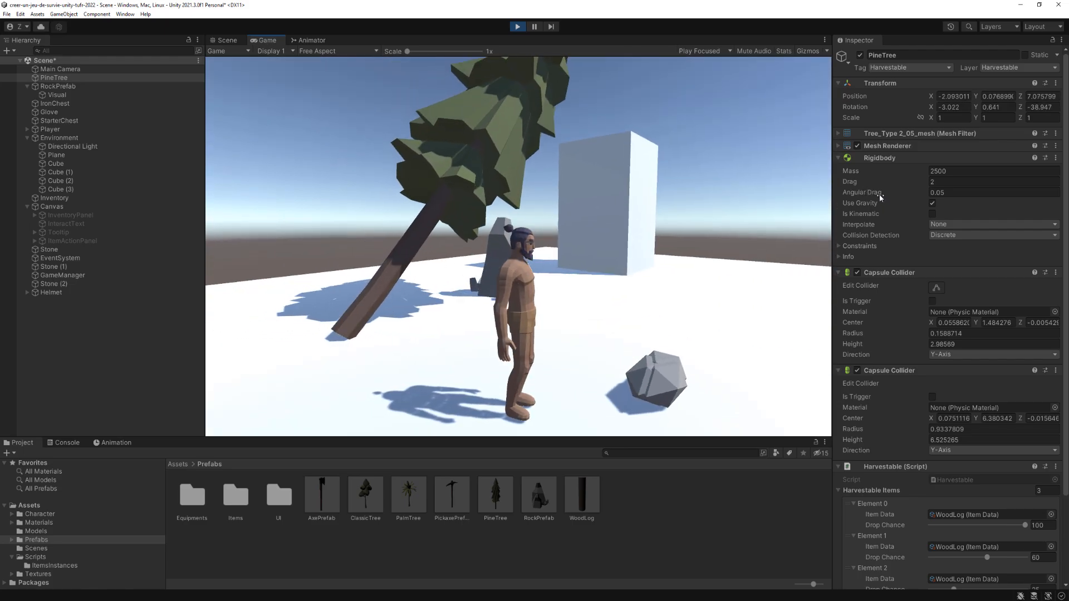
pyautogui.press('w')
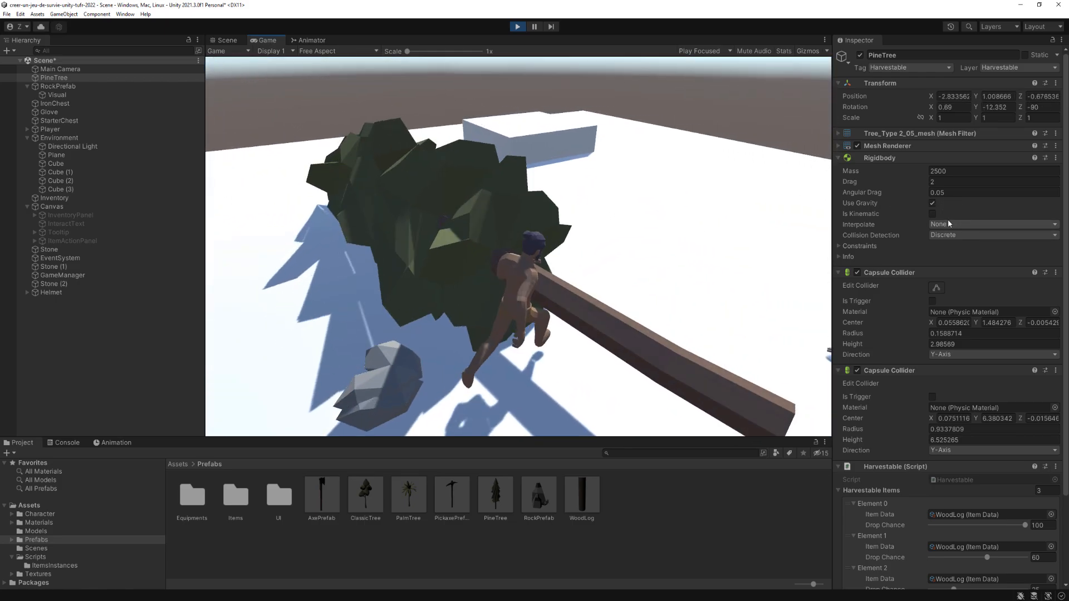
pyautogui.press('w')
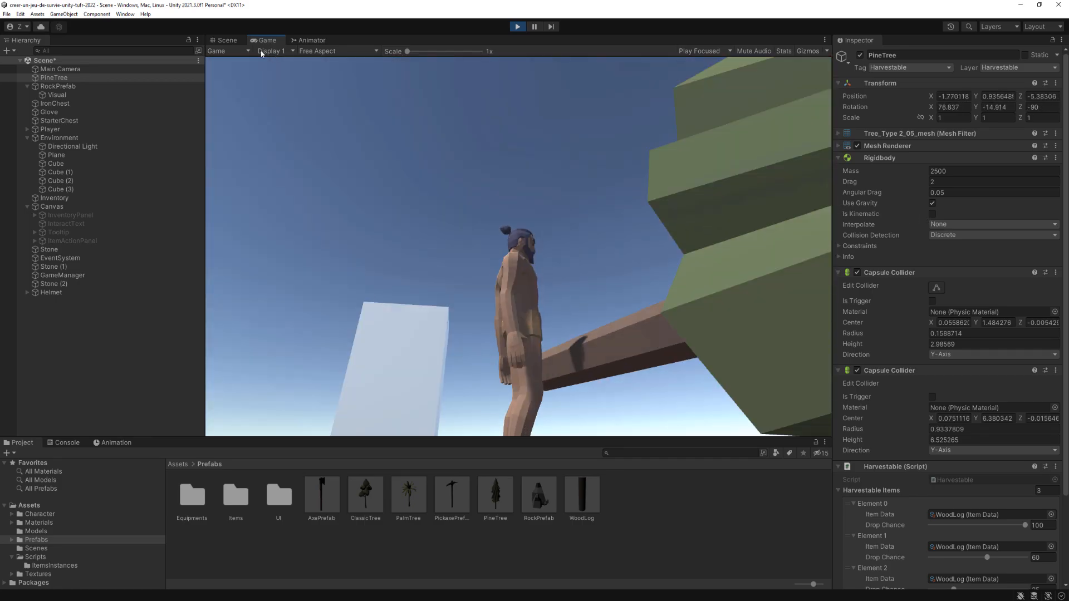
# Examine the fallen PineTree and its capsule colliders in the Scene view from several sides, and stop the game.
pyautogui.click(229, 40)
pyautogui.press('f')
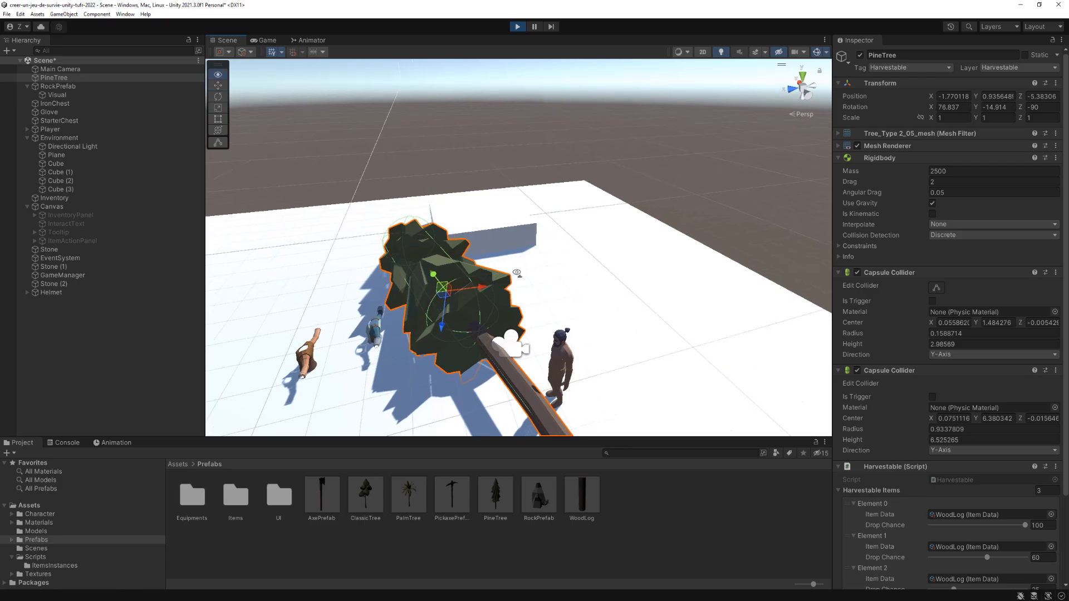
pyautogui.moveTo(505, 213); pyautogui.dragTo(609, 211, button='right')
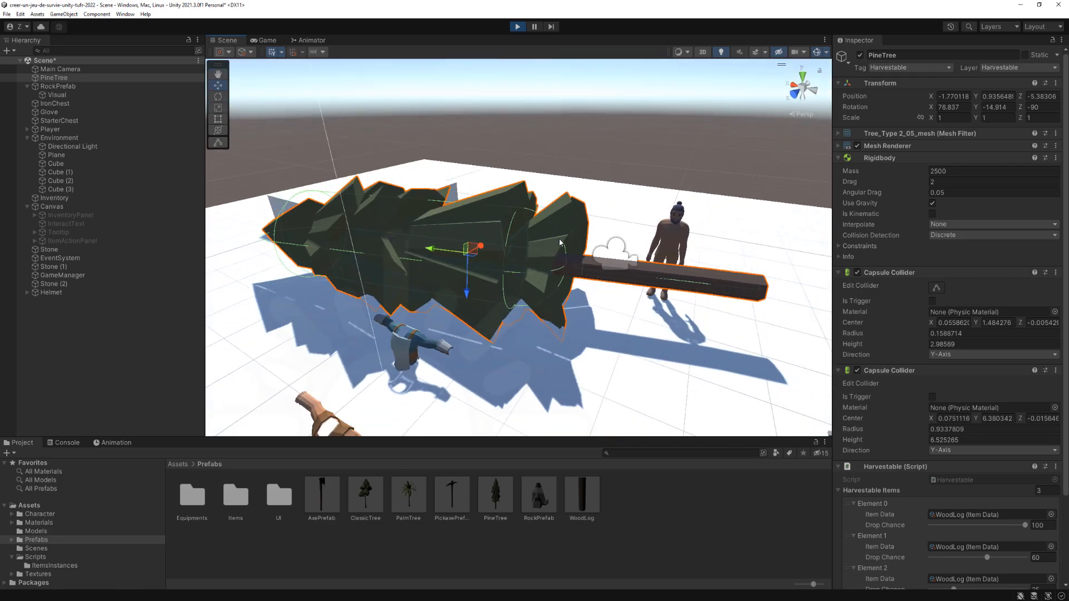
pyautogui.moveTo(410, 225); pyautogui.dragTo(470, 161, button='middle')
pyautogui.moveTo(508, 198); pyautogui.dragTo(559, 224, button='middle')
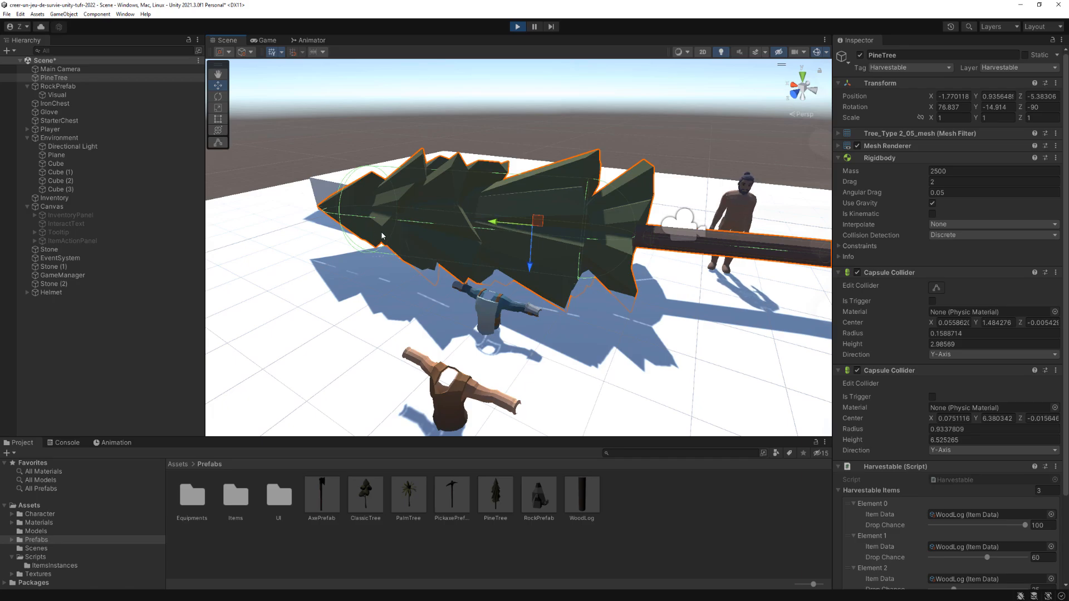
pyautogui.keyDown('alt'); pyautogui.moveTo(539, 178); pyautogui.dragTo(378, 253); pyautogui.keyUp('alt')
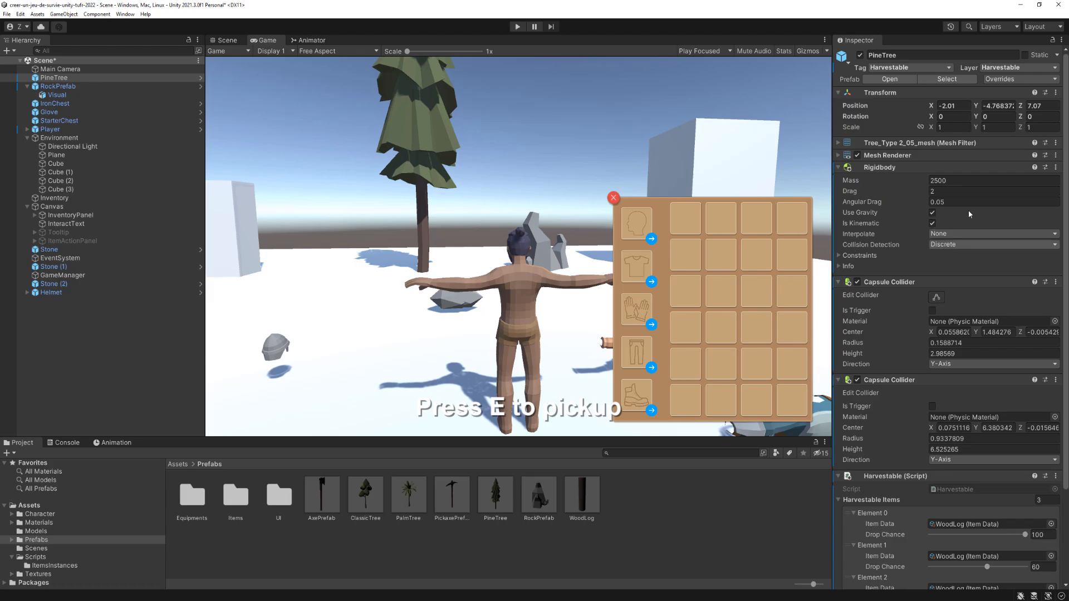
# Check the AddForce line in Visual Studio, return to Unity, and reset the PineTree's Rigidbody drag to 0.
pyautogui.click(854, 182)
pyautogui.click(350, 599)
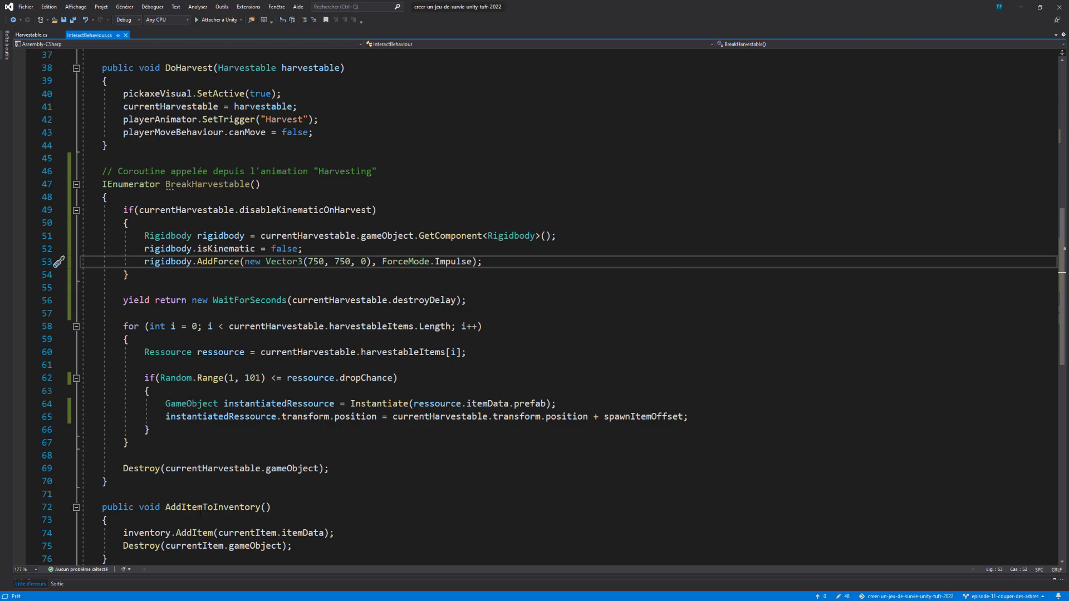
pyautogui.hotkey('alt', 'Tab')
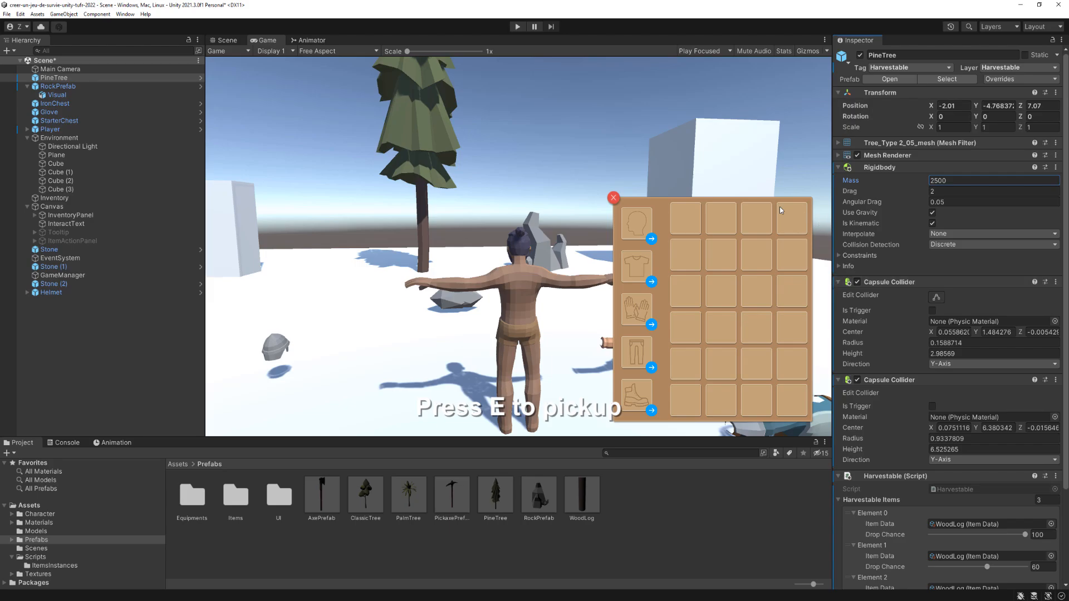
pyautogui.press('Tab')
pyautogui.write('0')
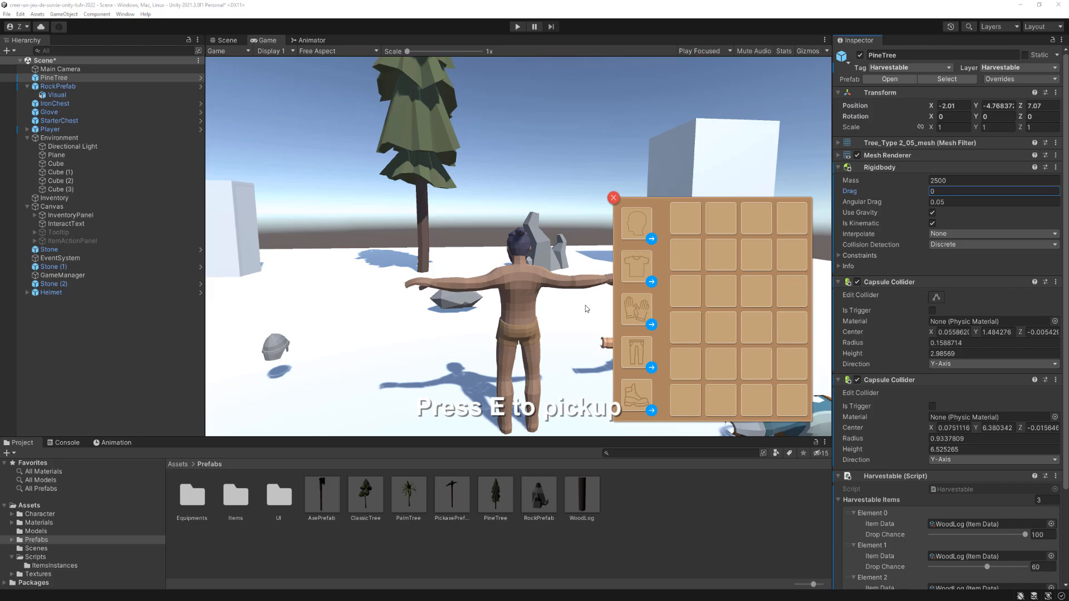
# Examine the player character and its right hand up close in the Scene view.
pyautogui.click(229, 41)
pyautogui.scroll(6, 440, 281)
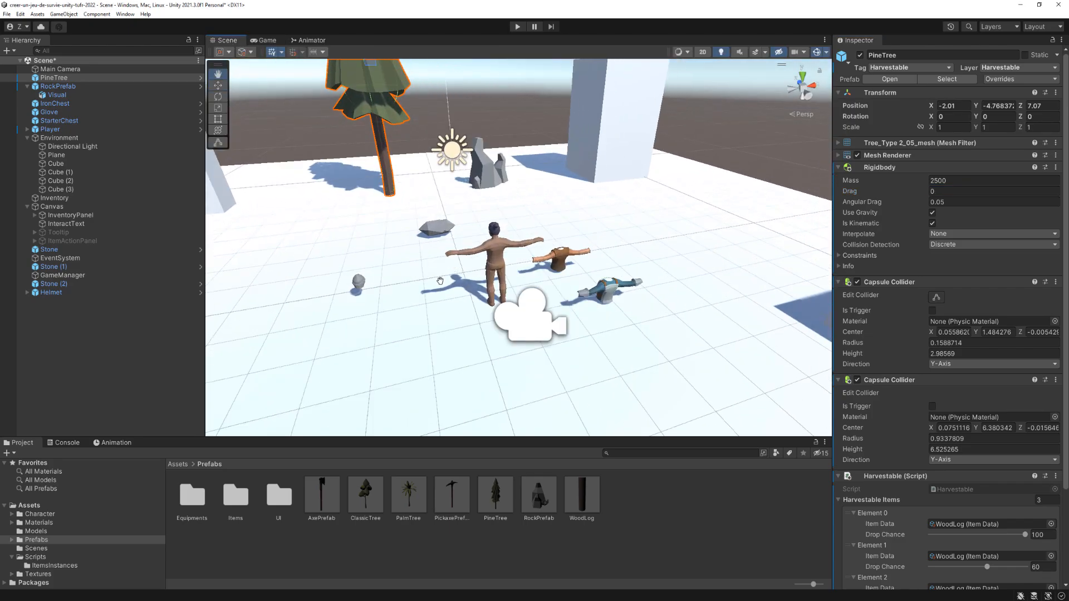
pyautogui.moveTo(440, 281); pyautogui.dragTo(389, 323, button='middle')
pyautogui.scroll(4, 508, 217)
pyautogui.keyDown('alt'); pyautogui.moveTo(390, 186); pyautogui.dragTo(301, 143); pyautogui.keyUp('alt')
pyautogui.moveTo(300, 143); pyautogui.dragTo(277, 179, button='middle')
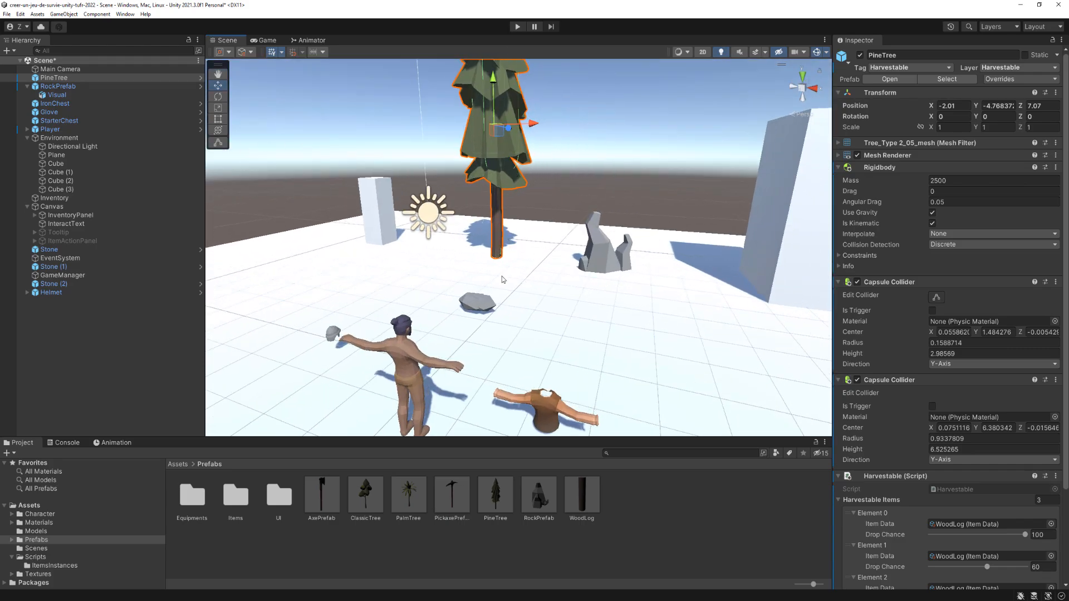
pyautogui.moveTo(581, 308); pyautogui.dragTo(526, 332, button='right')
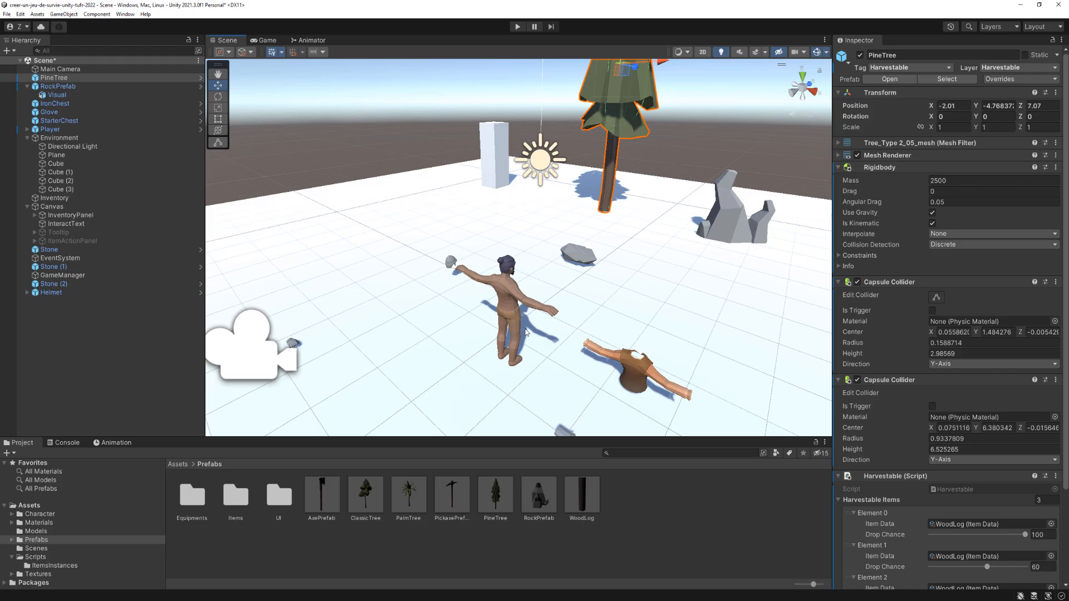
pyautogui.moveTo(567, 286); pyautogui.dragTo(519, 269, button='right')
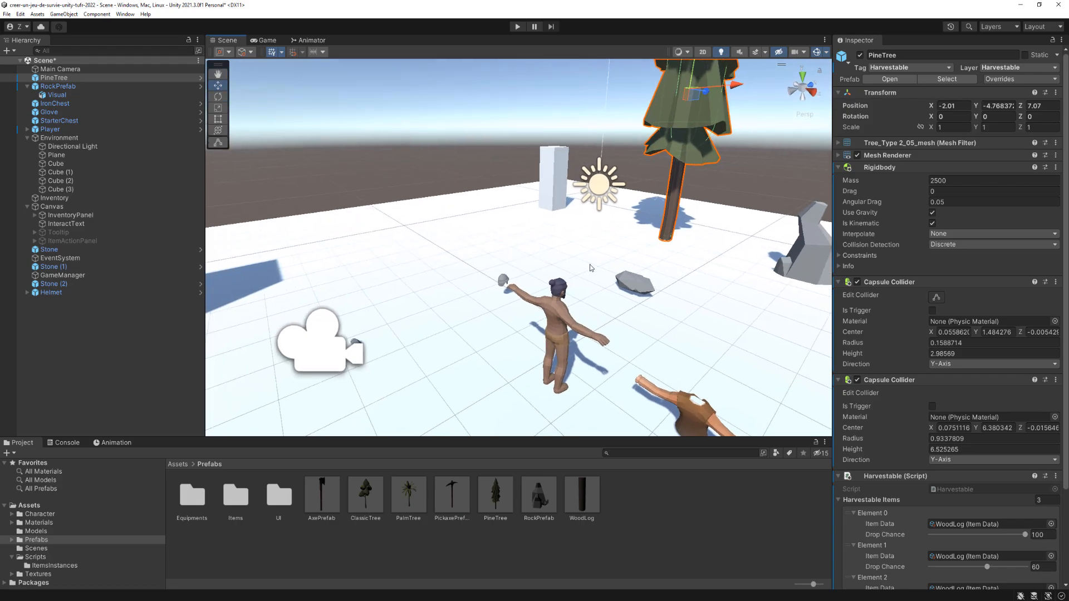
pyautogui.moveTo(591, 267); pyautogui.dragTo(278, 131, button='middle')
pyautogui.moveTo(548, 248); pyautogui.dragTo(404, 229, button='right')
pyautogui.scroll(4, 560, 247)
pyautogui.moveTo(726, 218); pyautogui.dragTo(251, 576, button='middle')
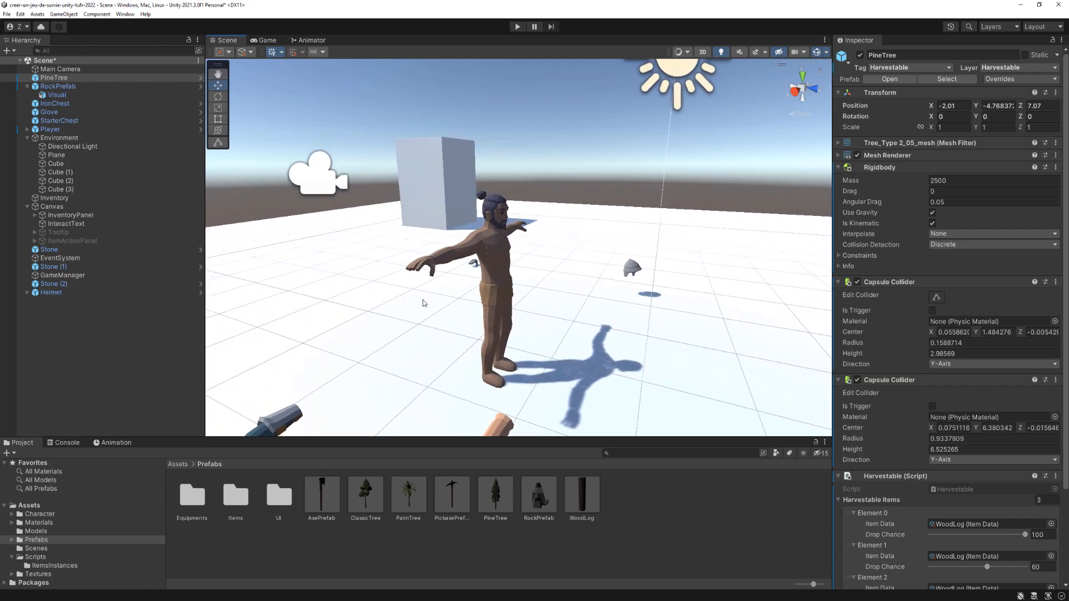
pyautogui.moveTo(423, 300); pyautogui.dragTo(431, 304, button='right')
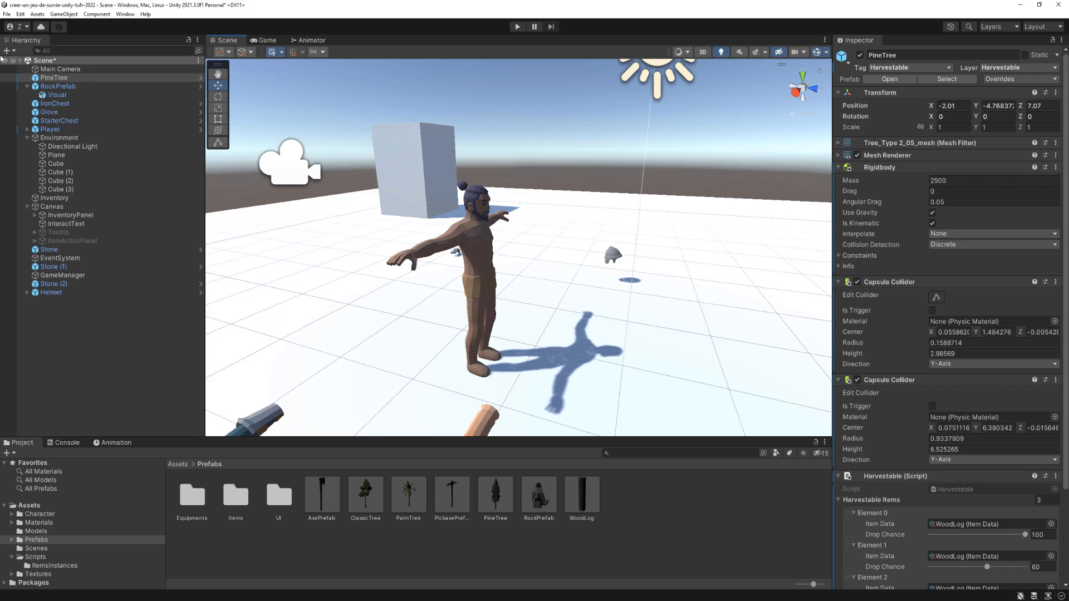
# Search the scene objects for "pickaxe" to locate PickaxePrefab in the player's armature, and select its parent jointItemR.
pyautogui.click(60, 50)
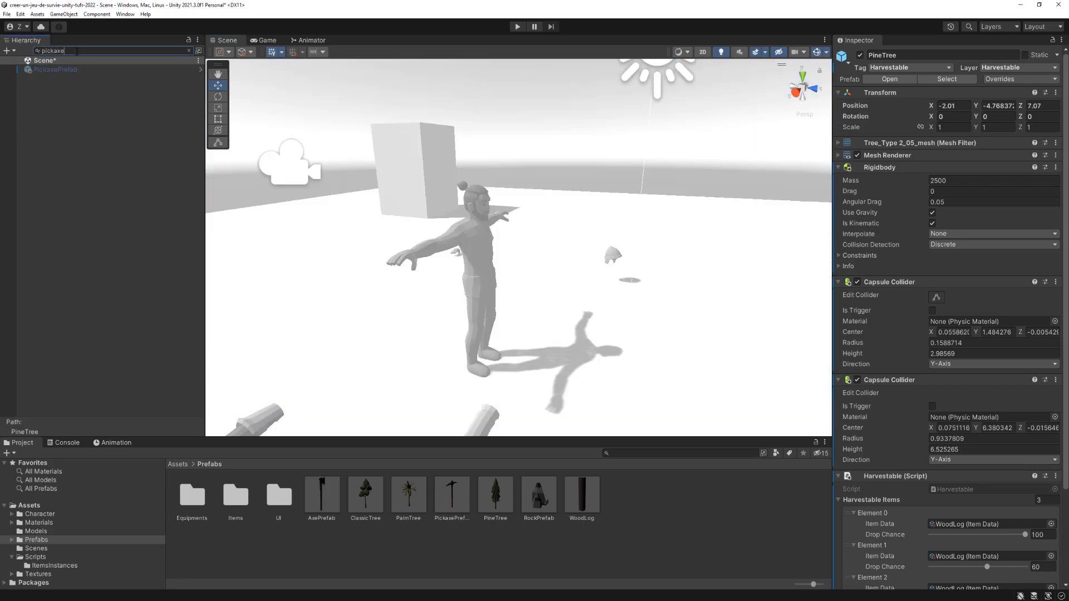
pyautogui.click(41, 71)
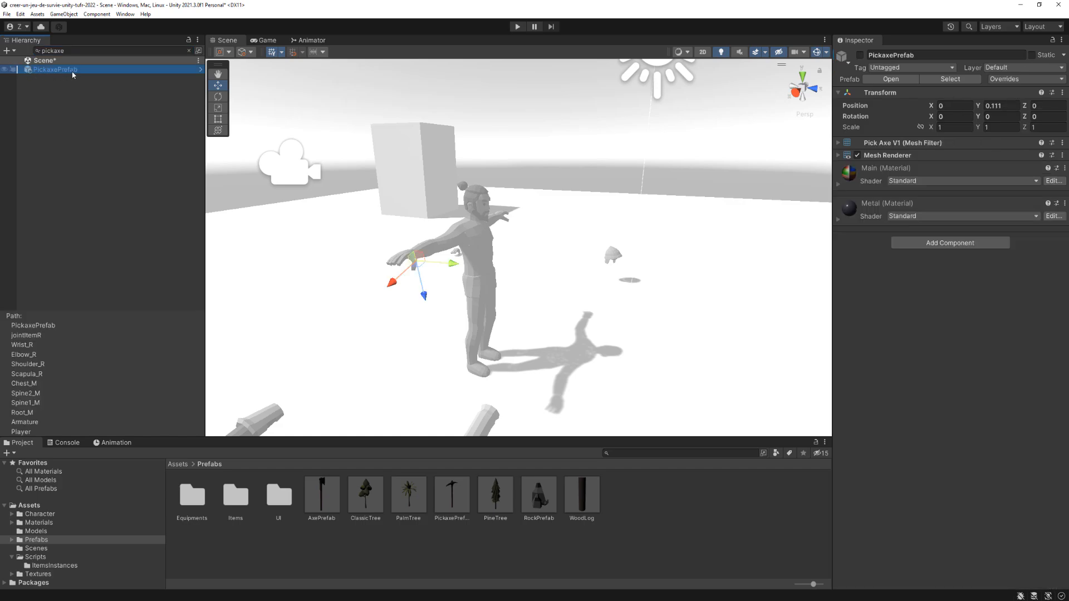
pyautogui.click(189, 52)
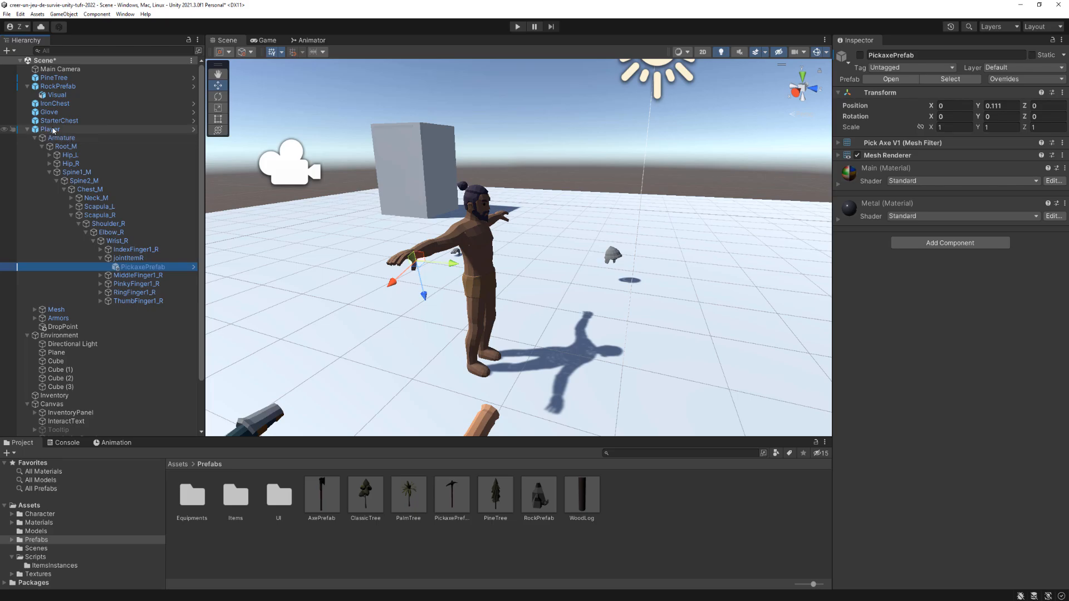
pyautogui.click(127, 259)
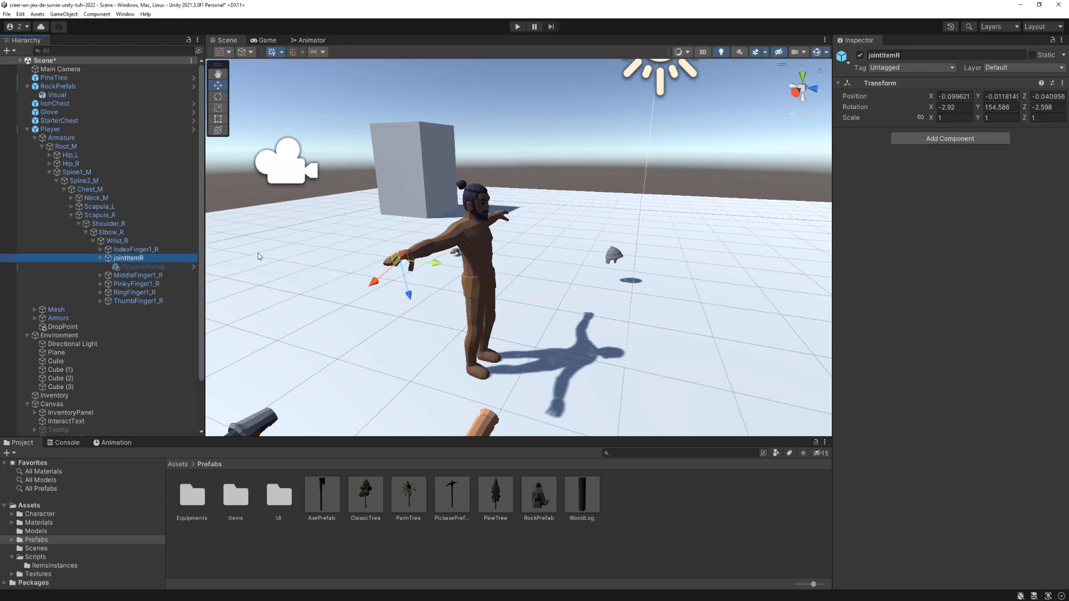
# Add the AxePrefab as a child of the player's jointItemR, and frame it in the Scene view.
pyautogui.scroll(1, 304, 259)
pyautogui.moveTo(315, 258); pyautogui.dragTo(341, 258, button='middle')
pyautogui.scroll(1, 427, 278)
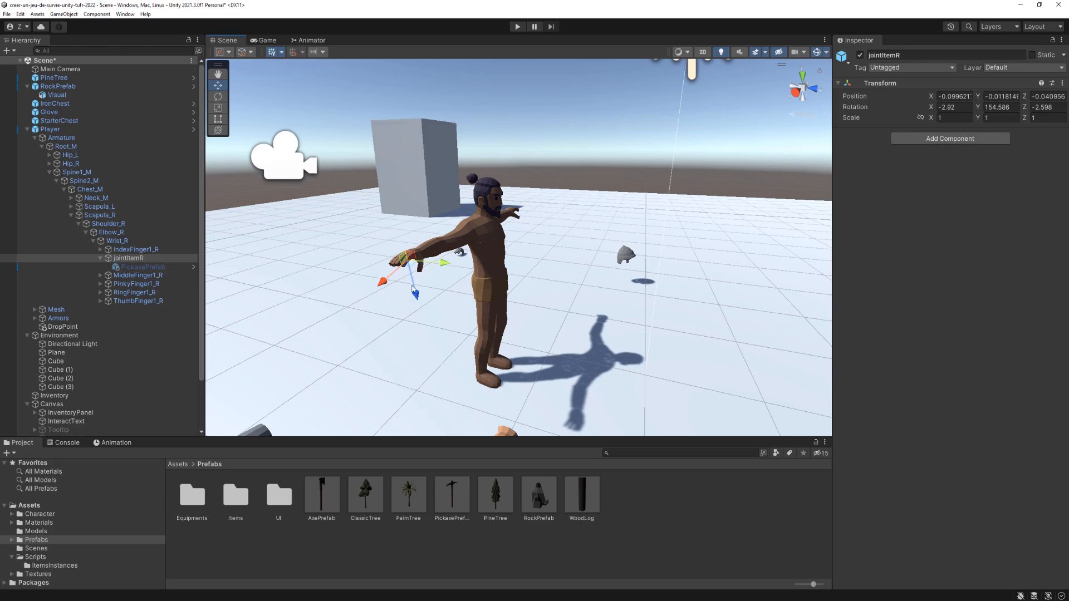
pyautogui.click(28, 541)
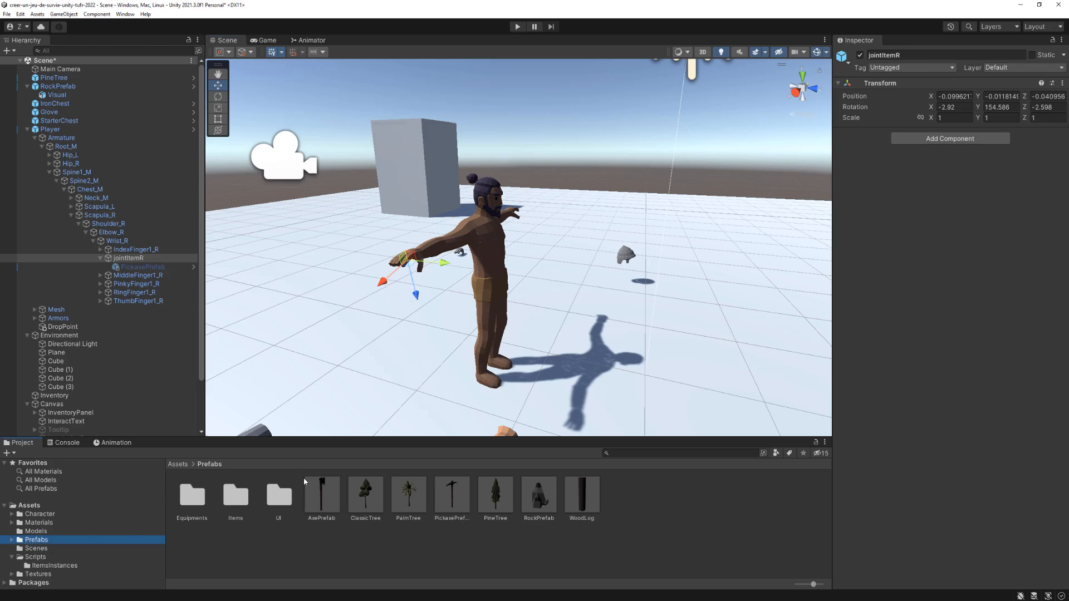
pyautogui.moveTo(326, 495); pyautogui.dragTo(124, 258)
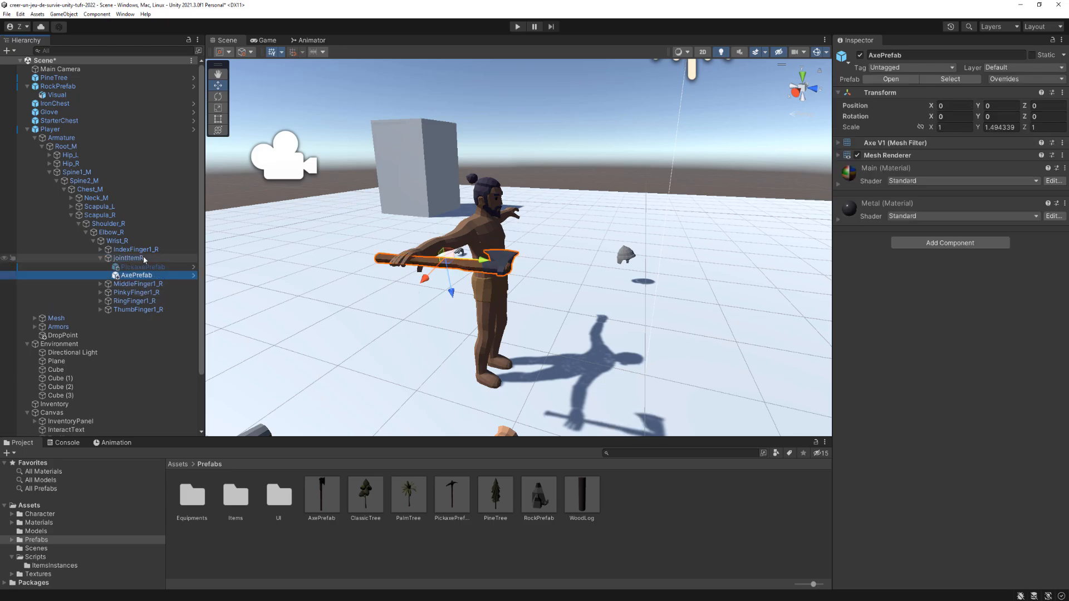
pyautogui.moveTo(659, 282); pyautogui.dragTo(687, 368, button='right')
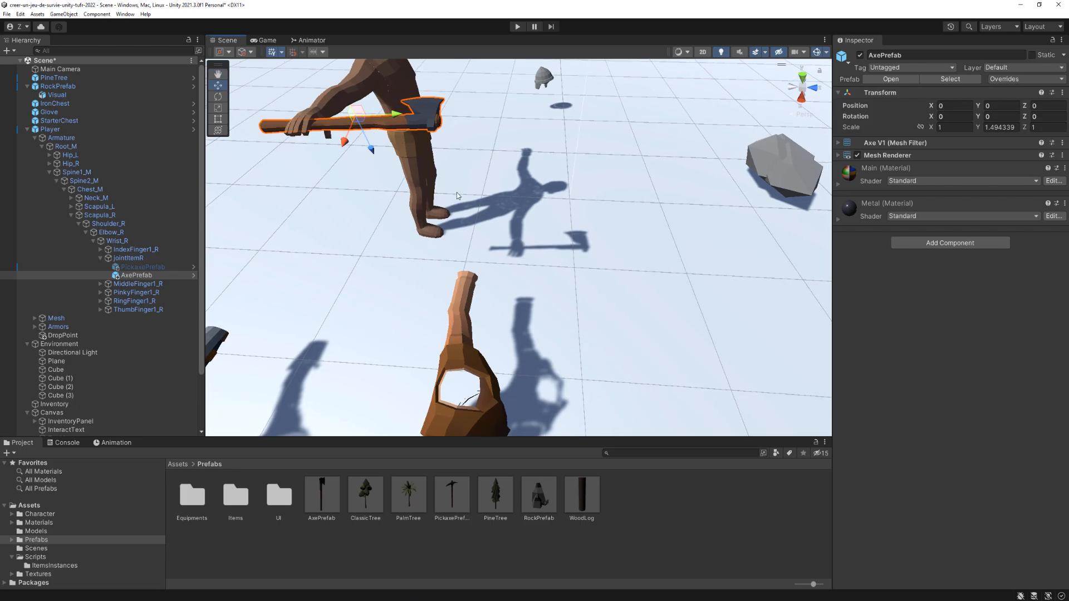
pyautogui.press('f')
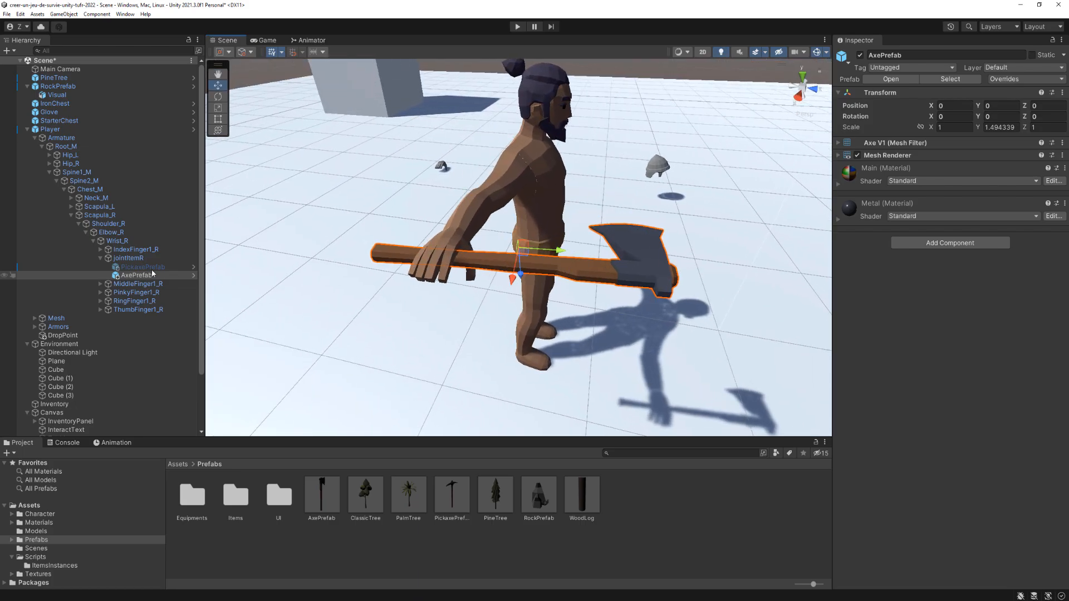
# Activate PickaxePrefab as a reference, and align AxePrefab with it at Y position -0.174 and Y rotation 180.
pyautogui.click(141, 268)
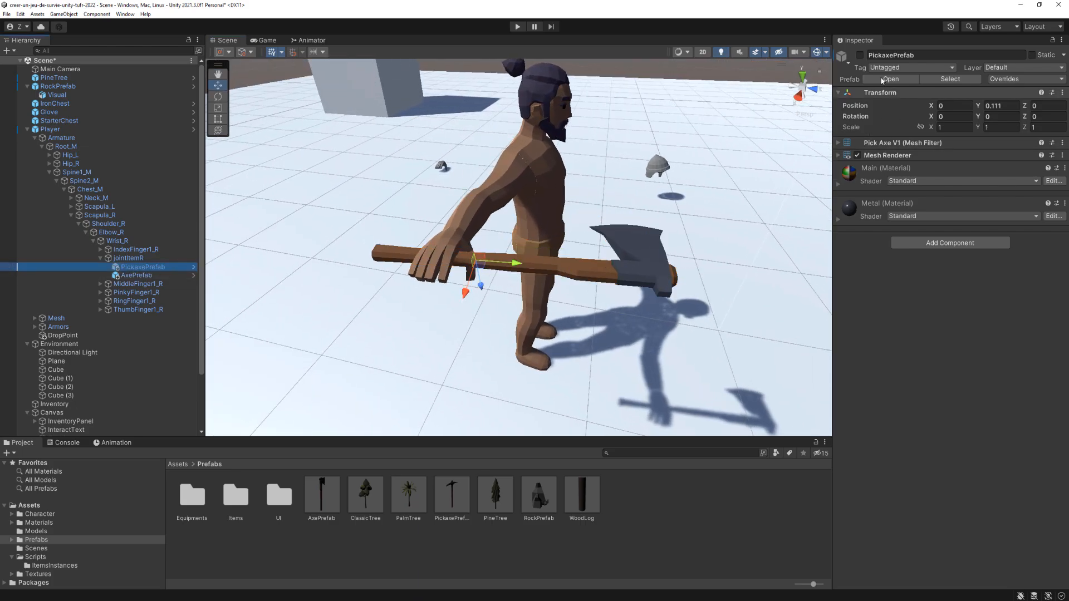
pyautogui.click(860, 55)
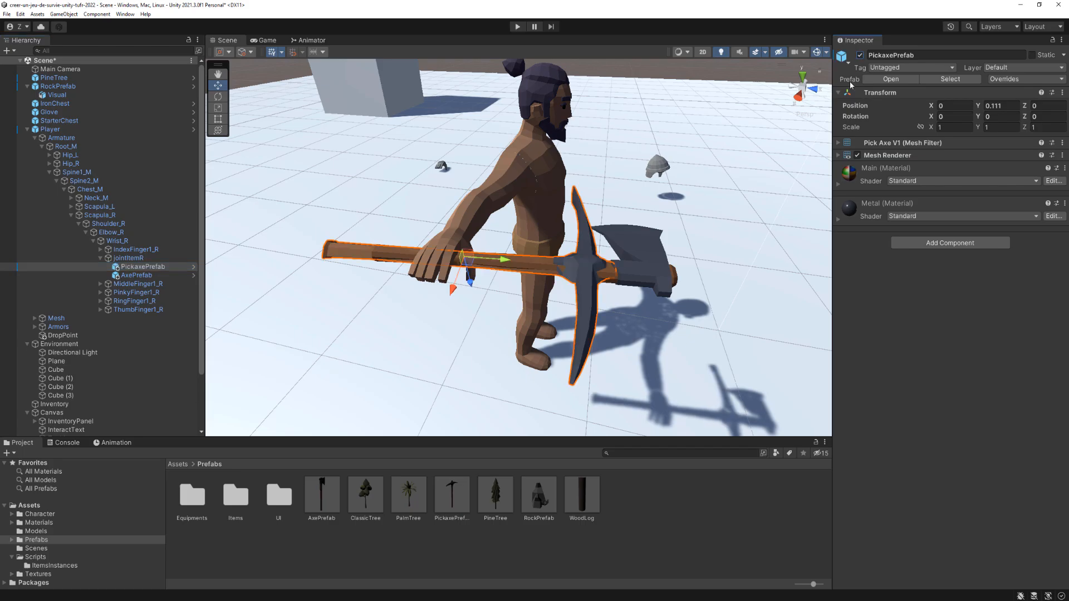
pyautogui.click(136, 275)
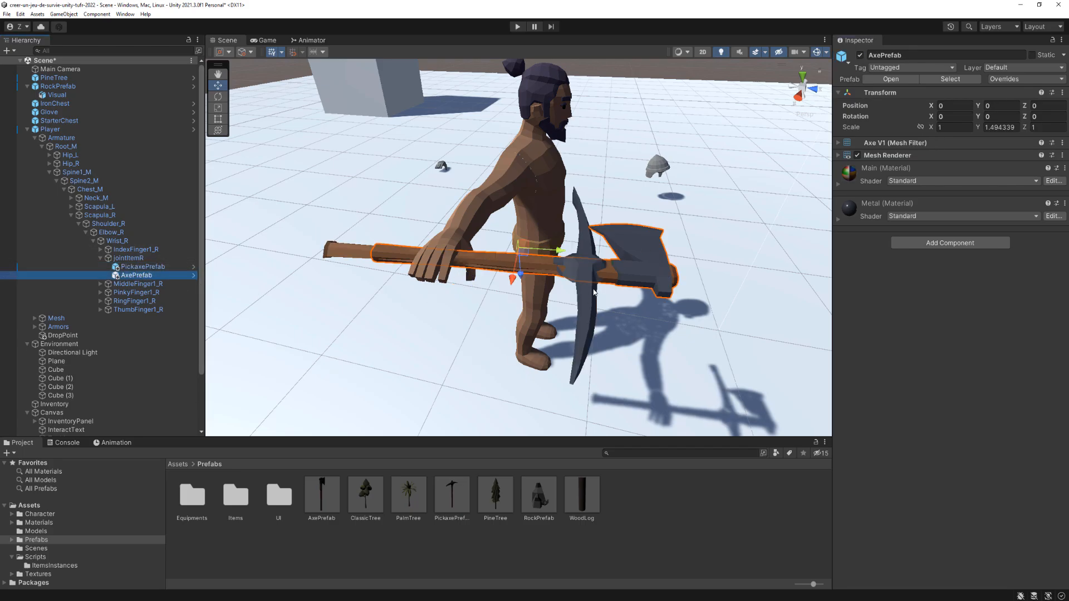
pyautogui.moveTo(557, 257); pyautogui.dragTo(505, 258)
pyautogui.moveTo(505, 258); pyautogui.dragTo(536, 285, button='right')
pyautogui.moveTo(536, 285); pyautogui.dragTo(583, 377, button='middle')
pyautogui.moveTo(582, 377); pyautogui.dragTo(695, 188, button='right')
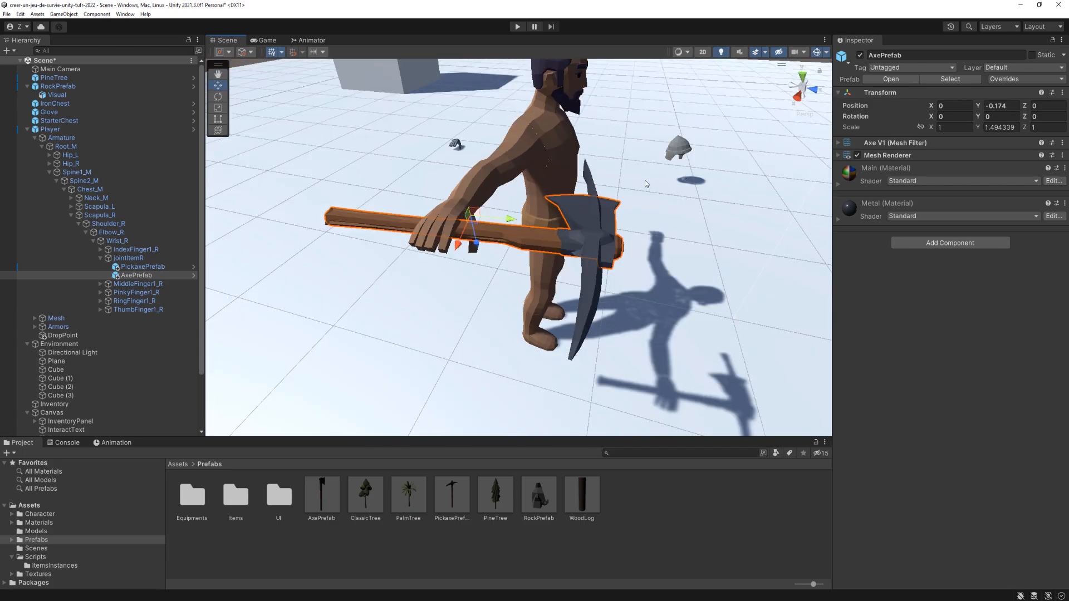
pyautogui.click(996, 117)
pyautogui.write('180')
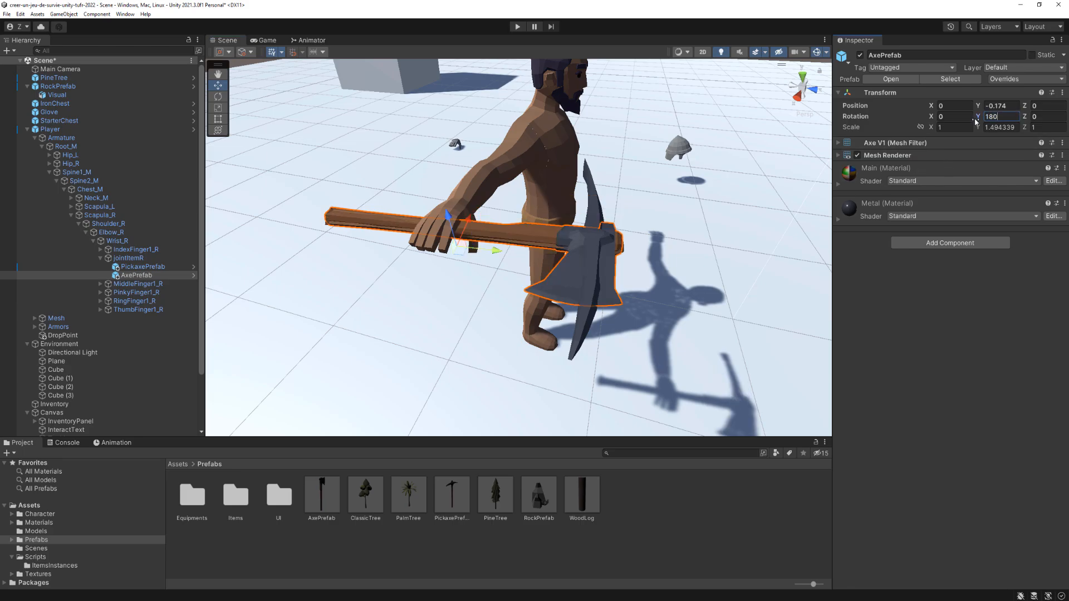
# Check AxePrefab's fit in the player's hand, and deactivate both PickaxePrefab and AxePrefab under jointItemR.
pyautogui.press('Return')
pyautogui.keyDown('alt'); pyautogui.moveTo(636, 174); pyautogui.dragTo(604, 231); pyautogui.keyUp('alt')
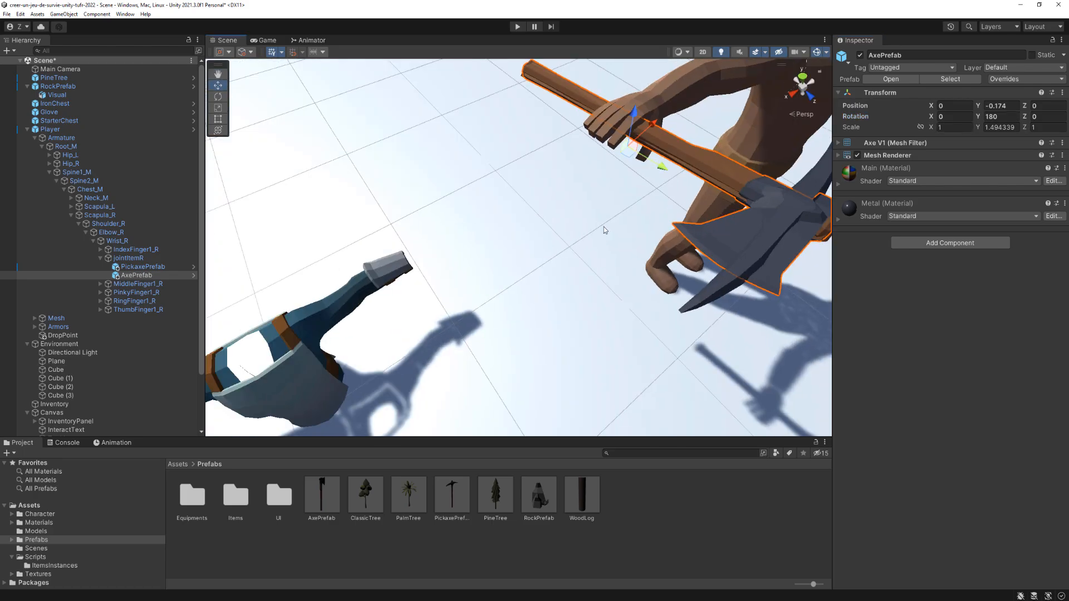
pyautogui.moveTo(603, 232); pyautogui.dragTo(566, 236, button='middle')
pyautogui.keyDown('alt'); pyautogui.moveTo(566, 236); pyautogui.dragTo(634, 184); pyautogui.keyUp('alt')
pyautogui.moveTo(565, 215); pyautogui.dragTo(551, 187, button='middle')
pyautogui.moveTo(557, 188); pyautogui.dragTo(517, 174, button='right')
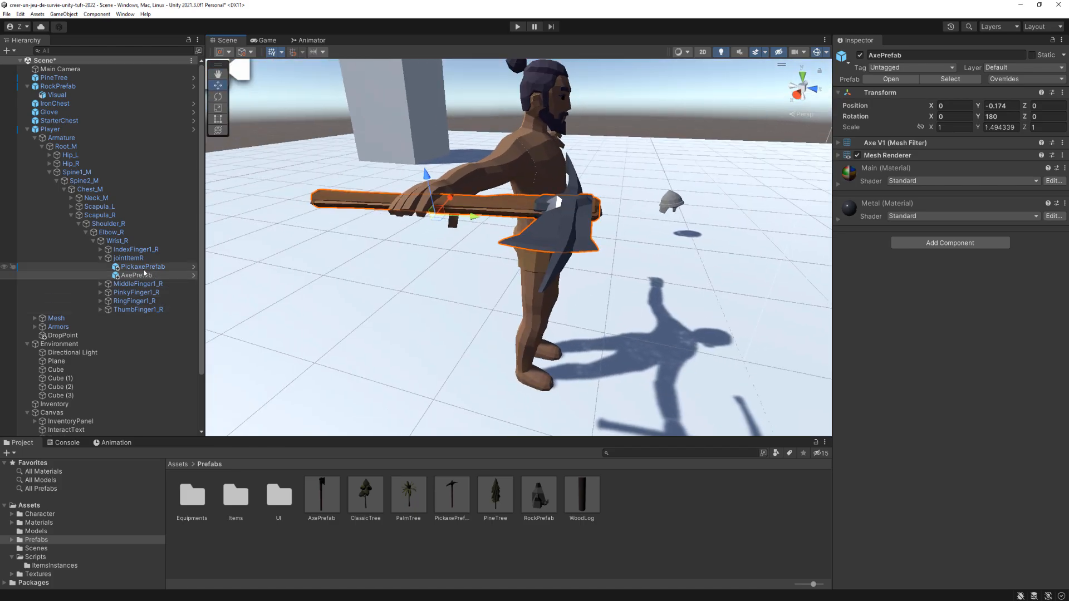
pyautogui.click(137, 276)
pyautogui.keyDown('ctrl'); pyautogui.click(141, 269); pyautogui.keyUp('ctrl')
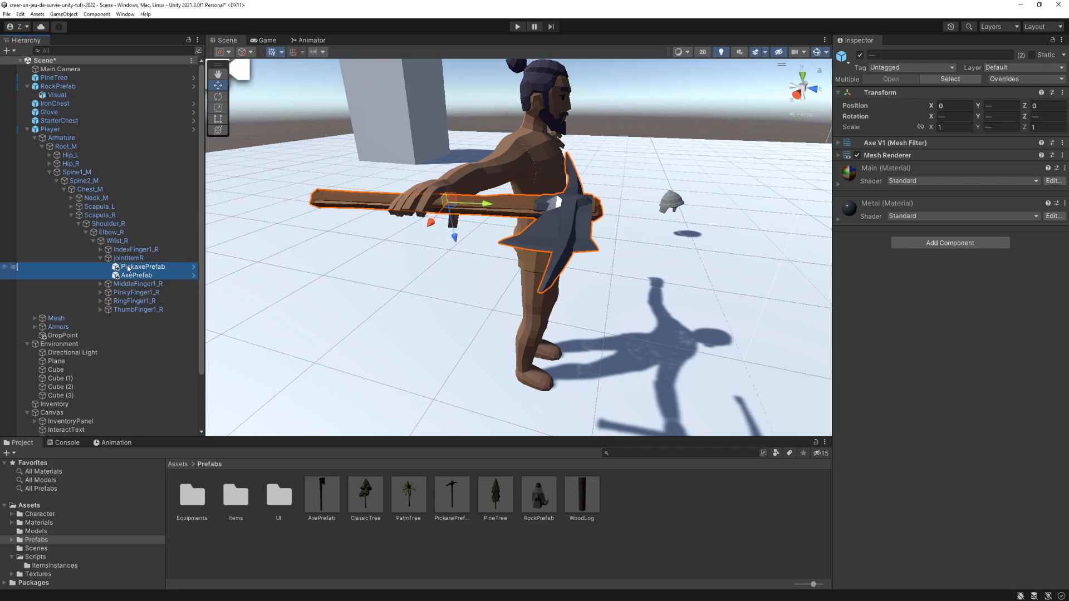
pyautogui.click(861, 56)
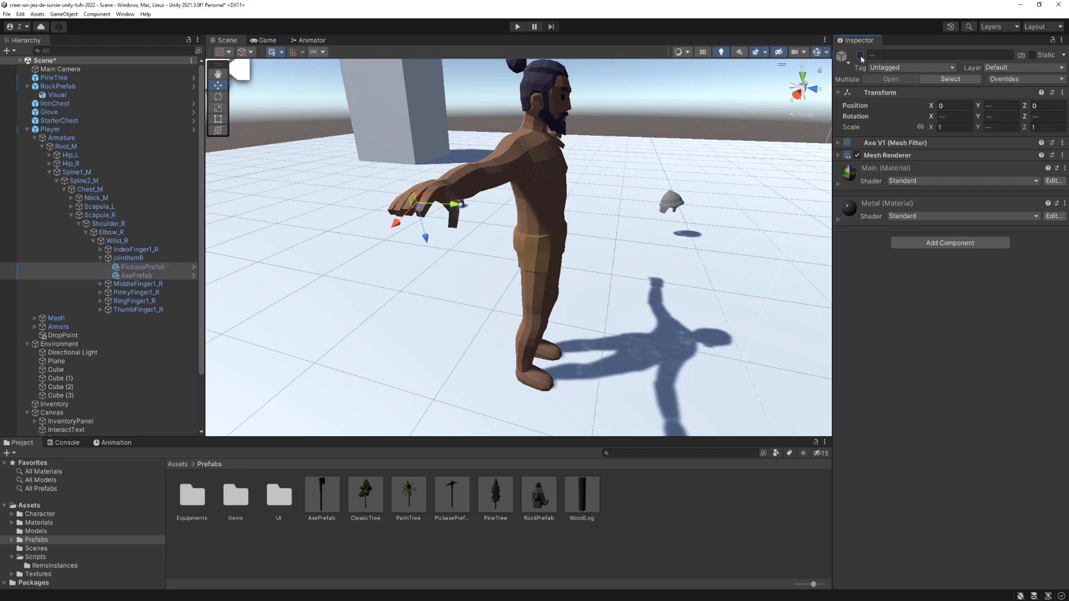
pyautogui.moveTo(630, 188); pyautogui.dragTo(644, 174, button='right')
pyautogui.scroll(-1, 643, 173)
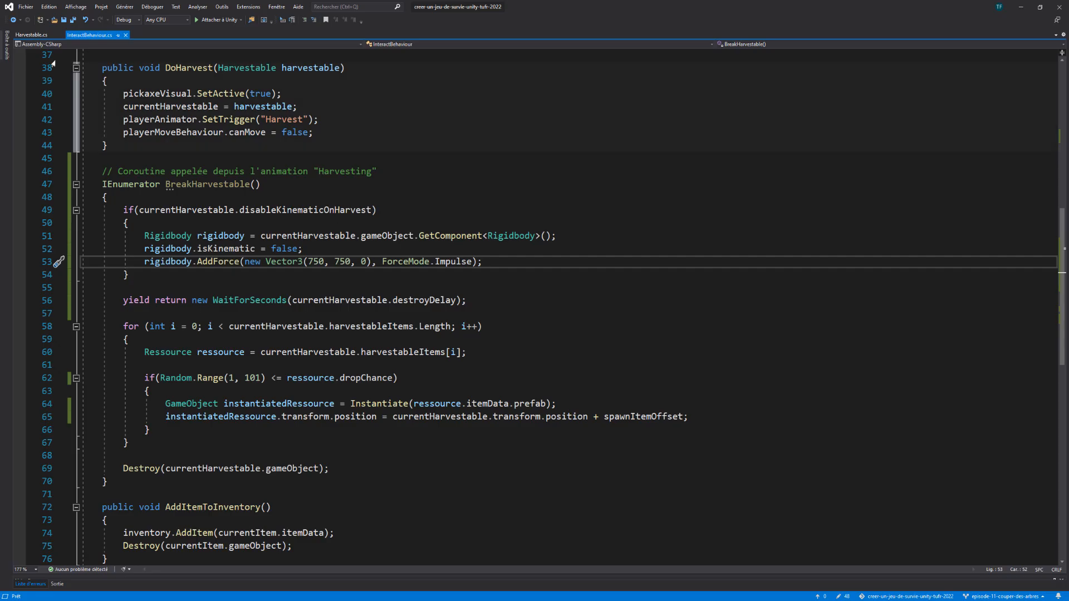
# Switch to Visual Studio, open Harvestable.cs, and declare an empty public enum Tool below the Ressource class.
pyautogui.press('F12')
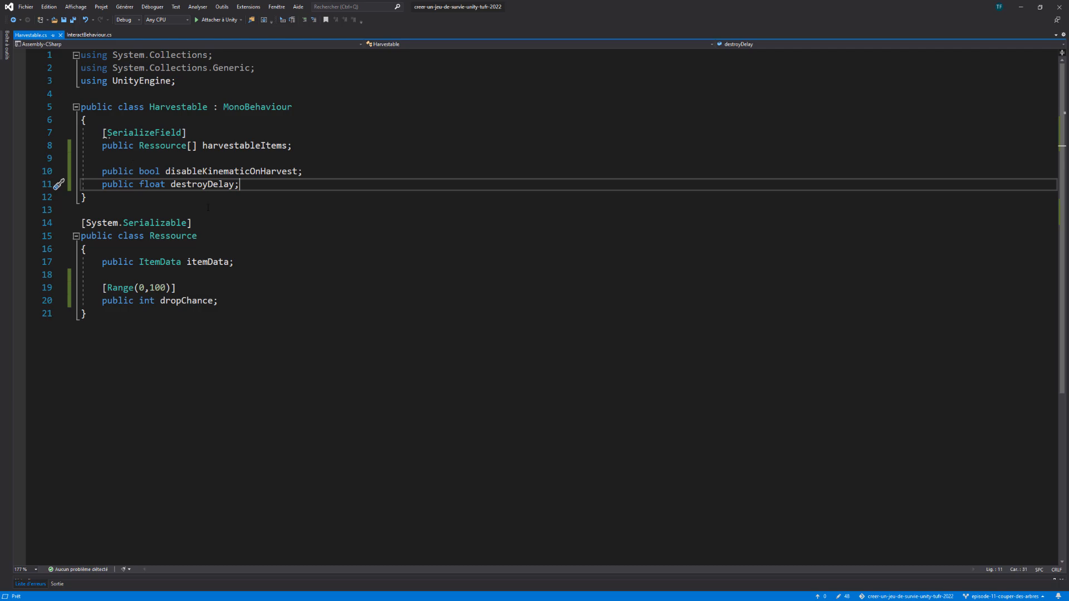
pyautogui.click(277, 315)
pyautogui.hotkey('ctrl', 's')
pyautogui.press('Return')
pyautogui.press('Return')
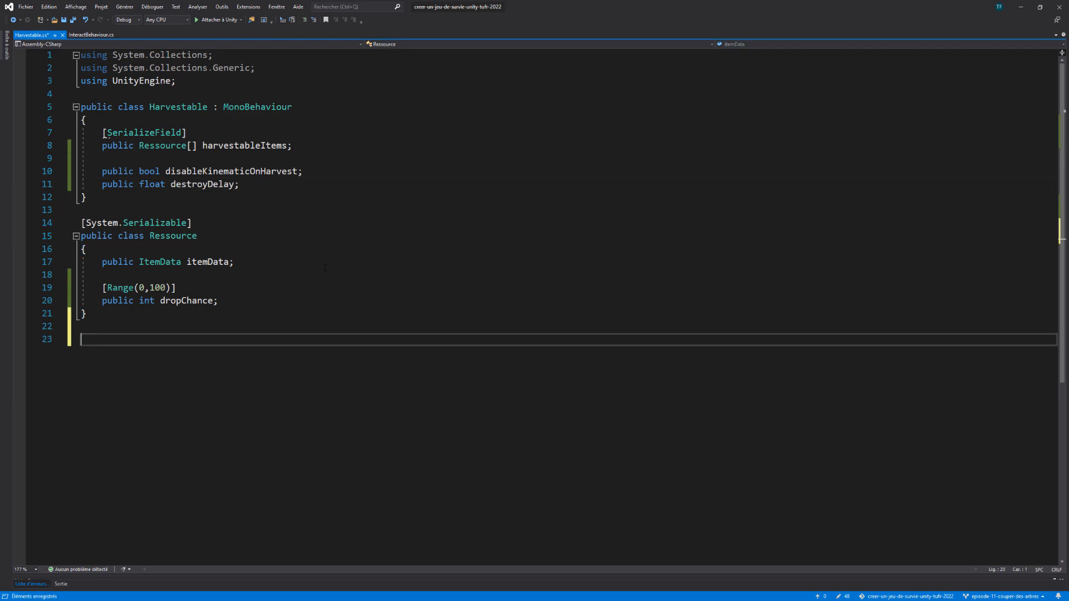
pyautogui.write('public Enu ')
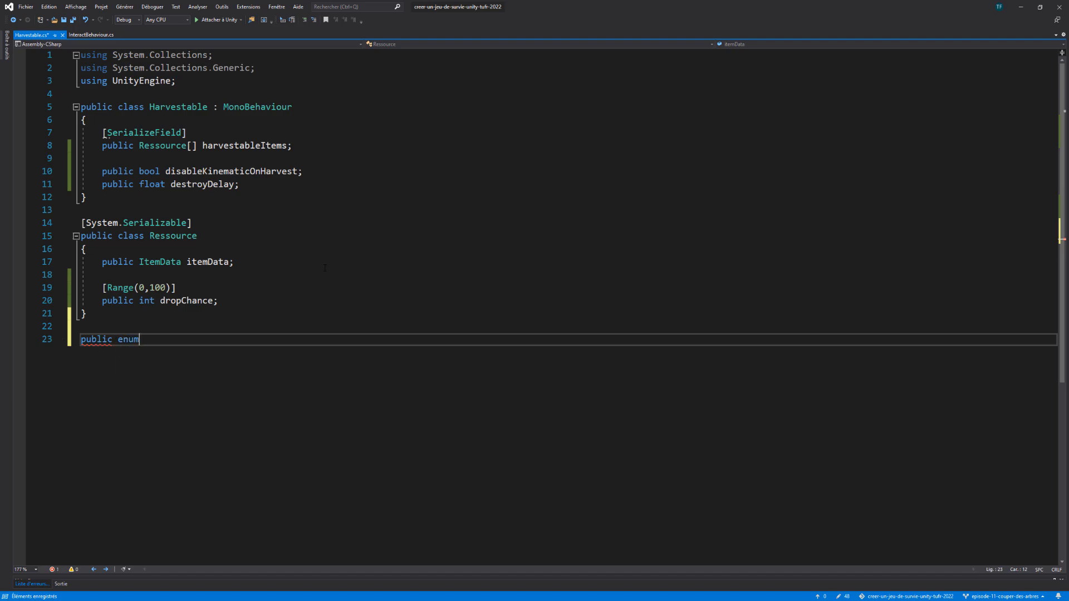
pyautogui.write('Tool')
pyautogui.press('Return')
pyautogui.write('{')
pyautogui.press('Return')
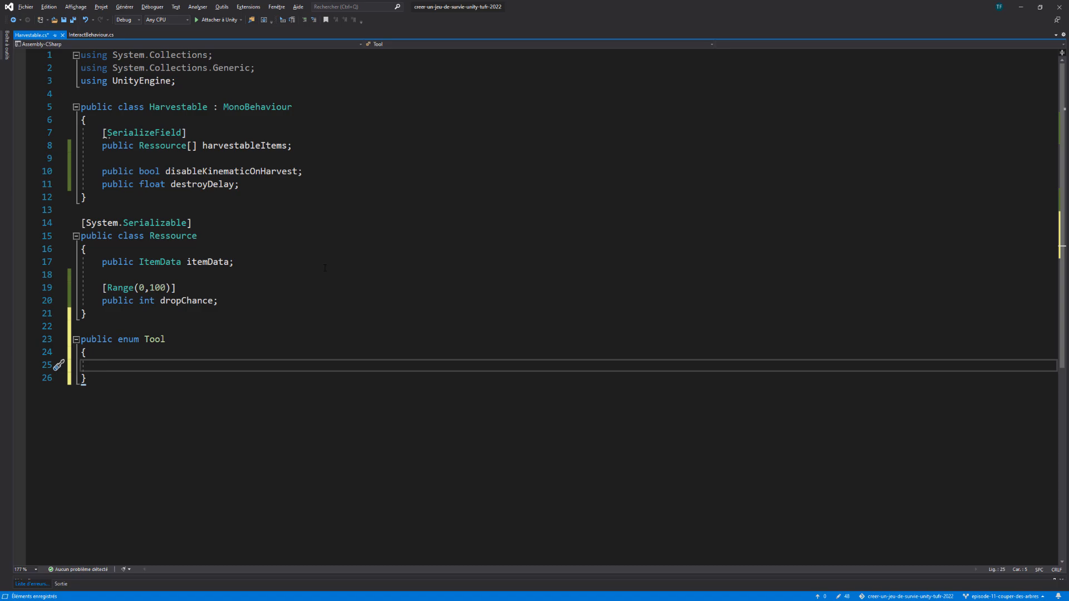
# Add the values Pickaxe and Axe to the Tool enum, and save the script.
pyautogui.write('Pickaxe,')
pyautogui.press('Return')
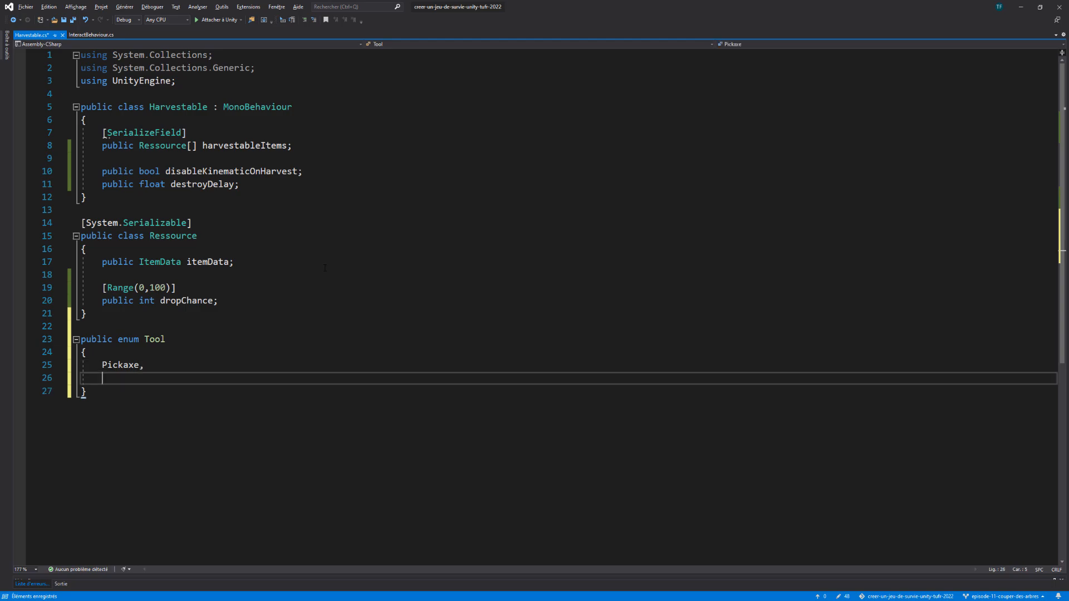
pyautogui.write('Axe')
pyautogui.hotkey('ctrl', 's')
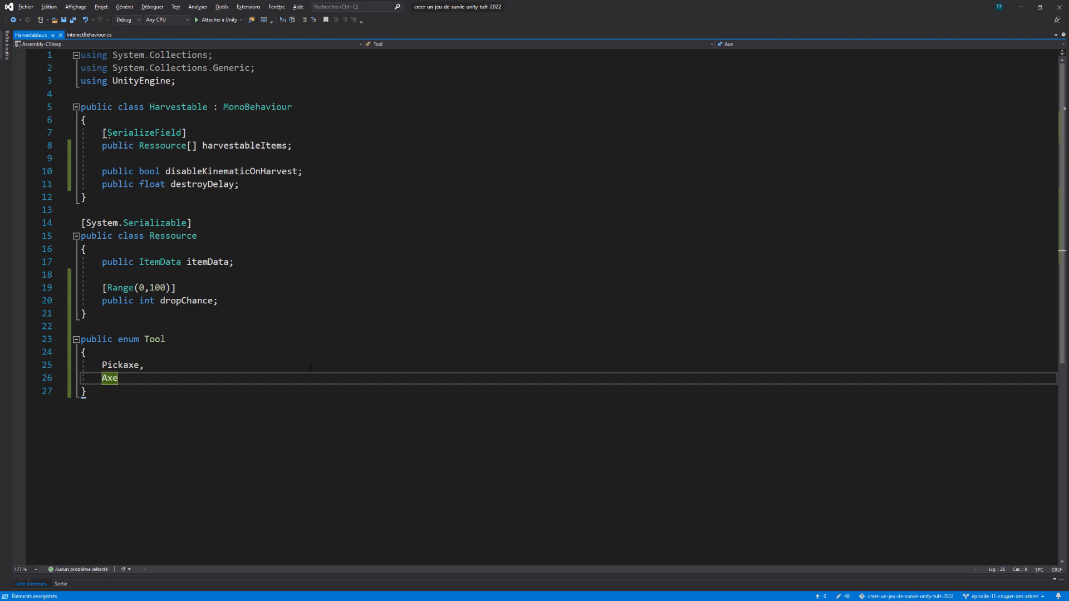
# Add an "Options" header and a public Tool field named tool above disableKinematicOnHarvest in the Harvestable class, and save.
pyautogui.click(142, 158)
pyautogui.press('Return')
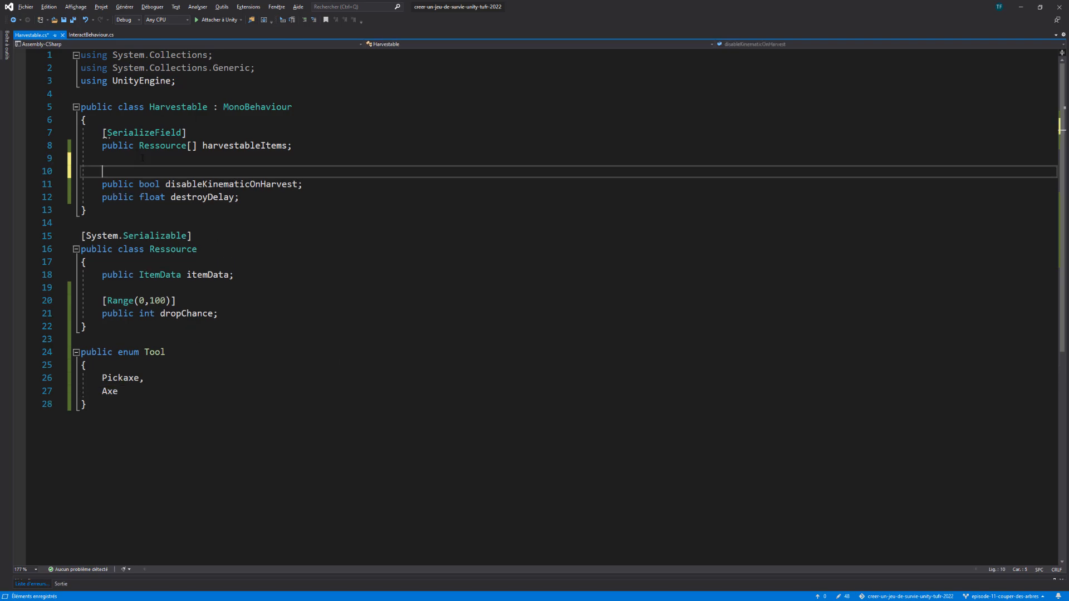
pyautogui.write('[Header("Options"')
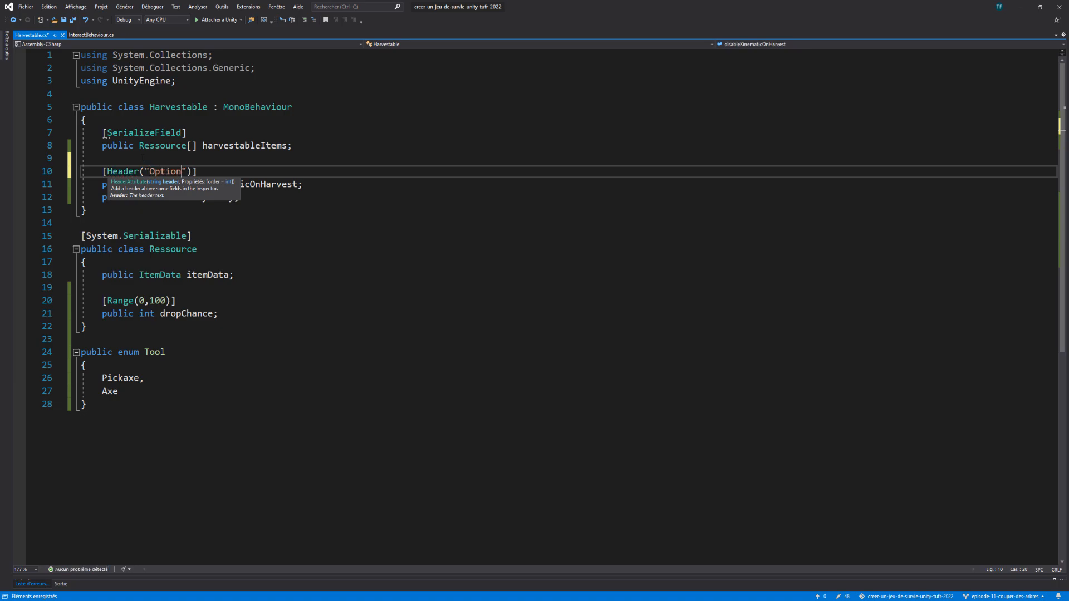
pyautogui.write(')]')
pyautogui.press('Return')
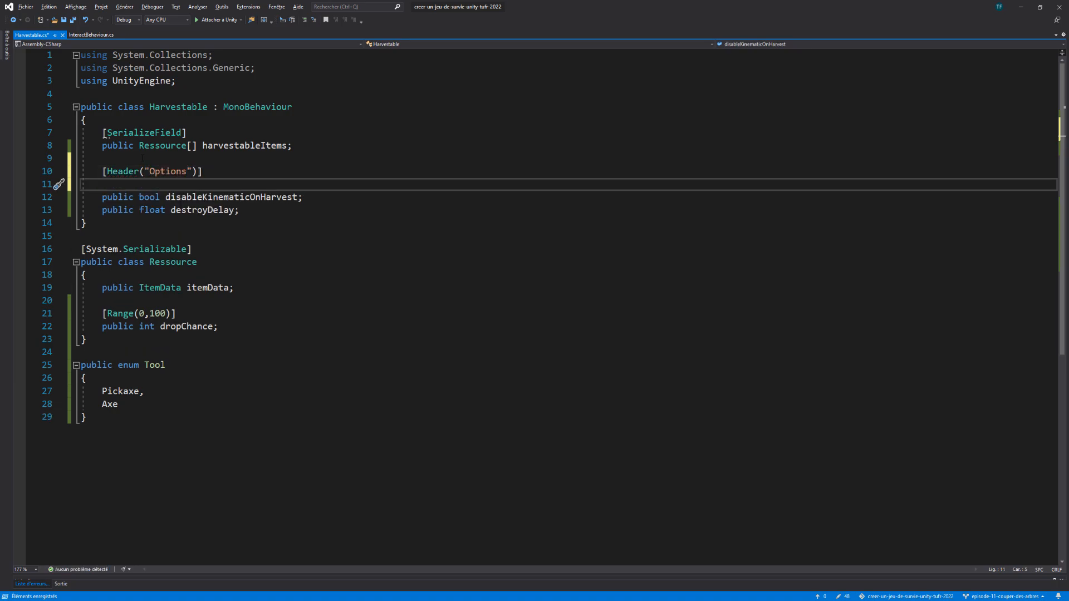
pyautogui.write('public Too')
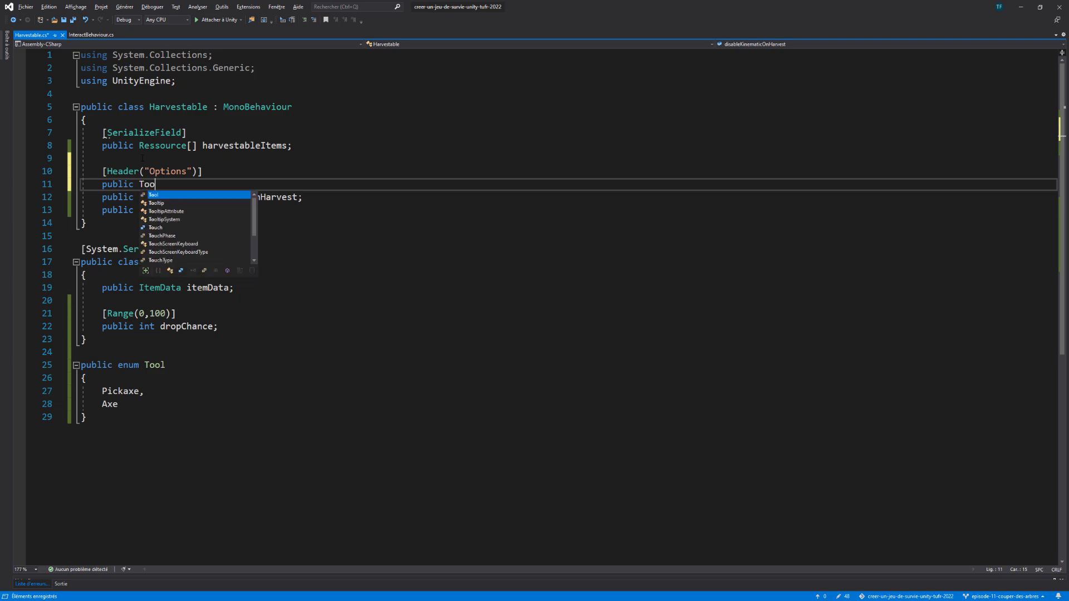
pyautogui.write('l tool;')
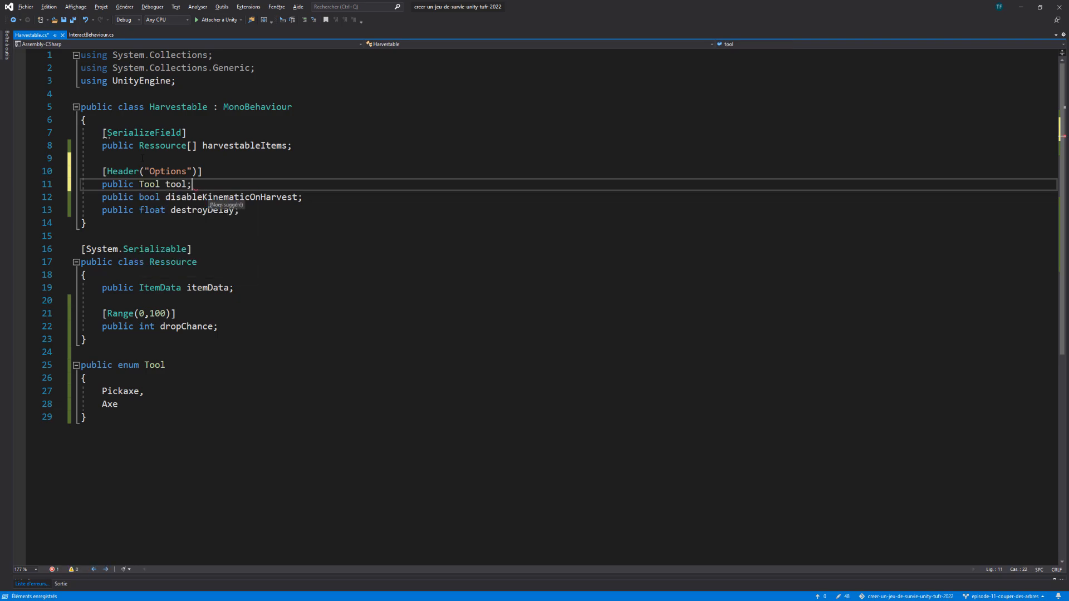
pyautogui.hotkey('ctrl', 's')
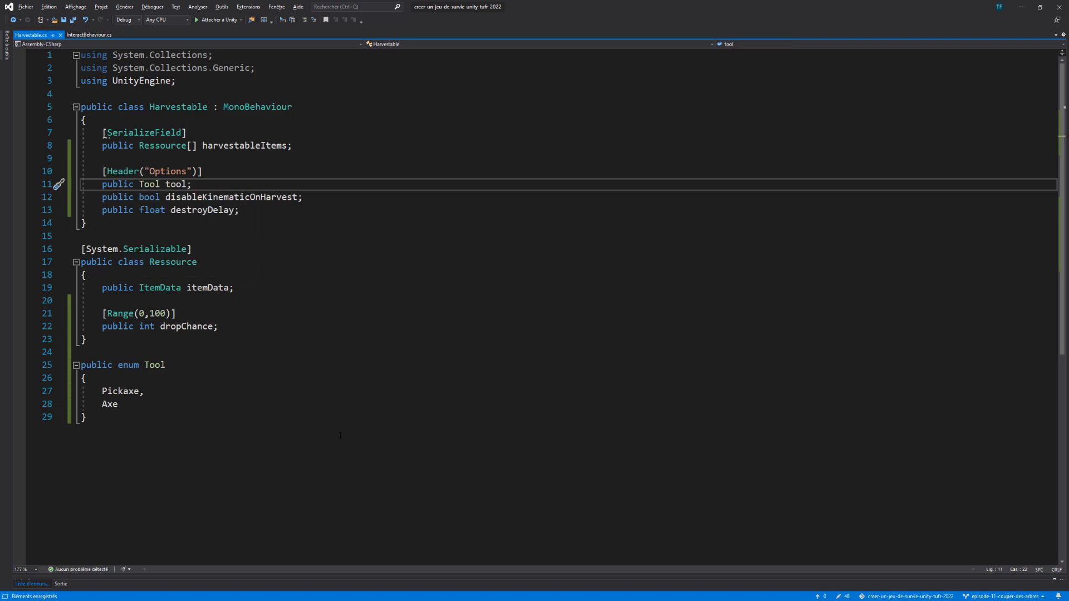
# Switch to Unity and set the Tool option of PineTree's Harvestable component to Axe.
pyautogui.moveTo(294, 595)
pyautogui.click(295, 550)
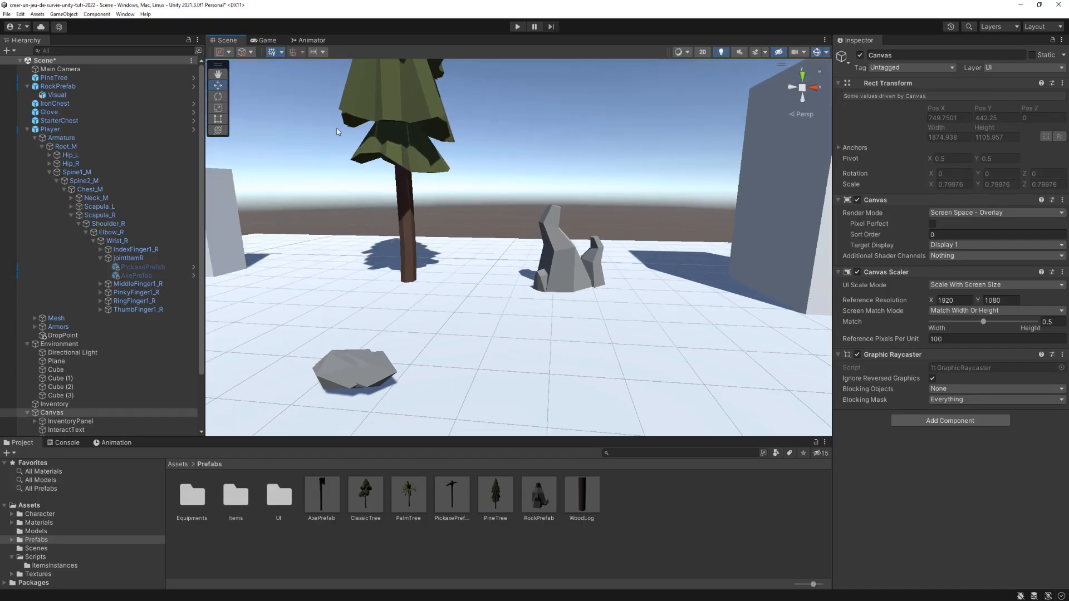
pyautogui.moveTo(476, 218); pyautogui.dragTo(506, 283, button='middle')
pyautogui.moveTo(314, 134); pyautogui.dragTo(358, 136, button='right')
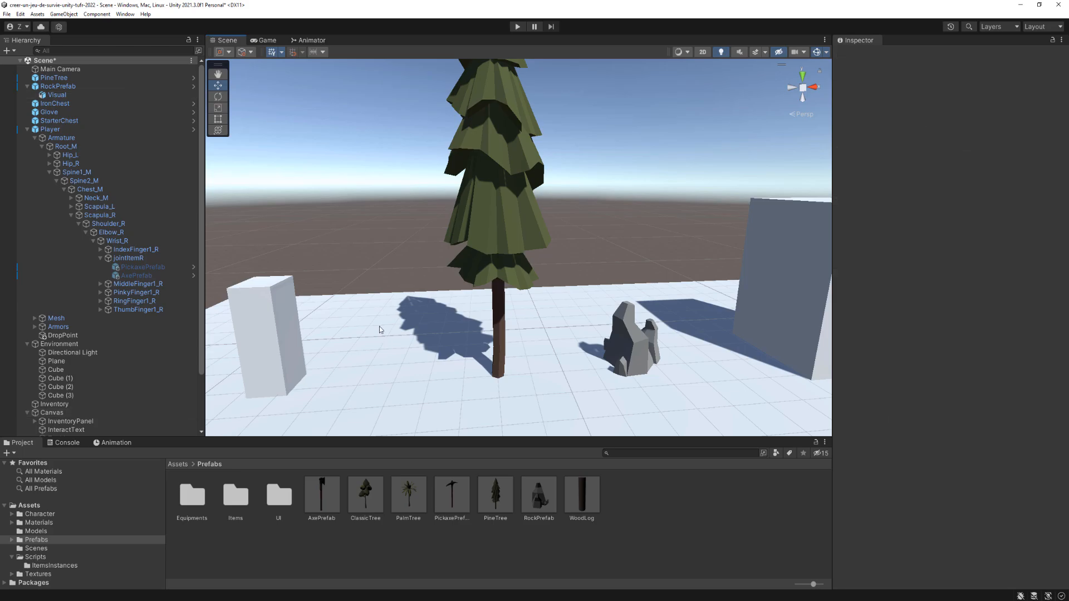
pyautogui.click(54, 79)
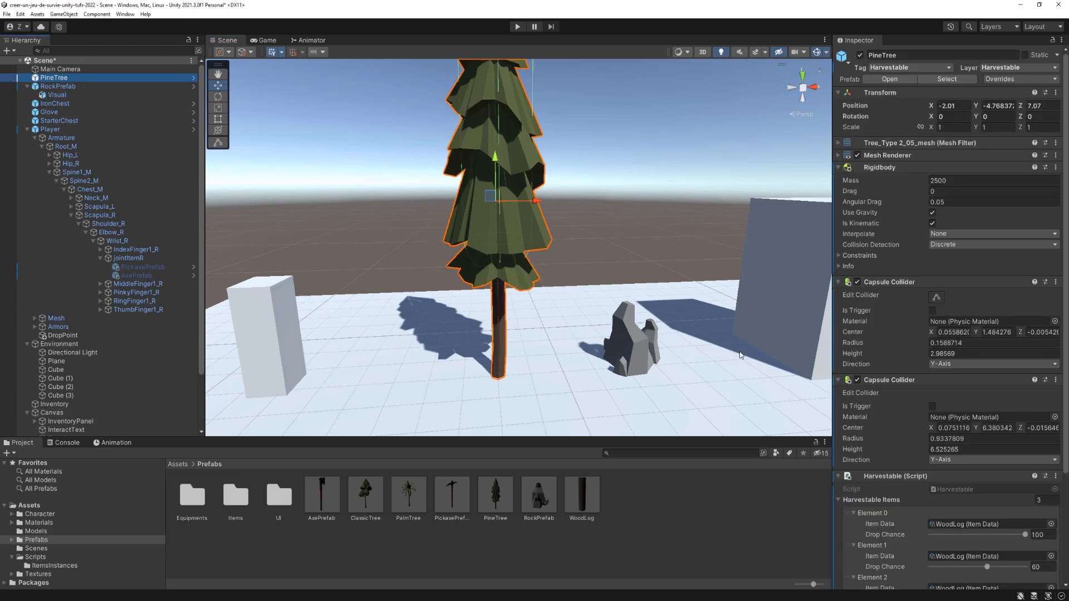
pyautogui.scroll(-5, 900, 382)
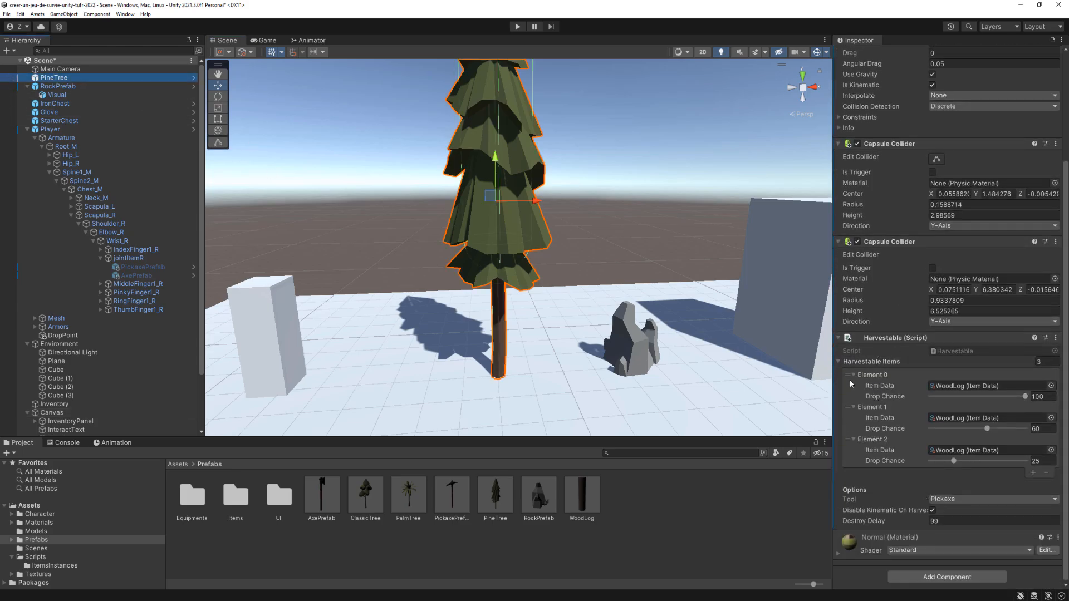
pyautogui.click(850, 501)
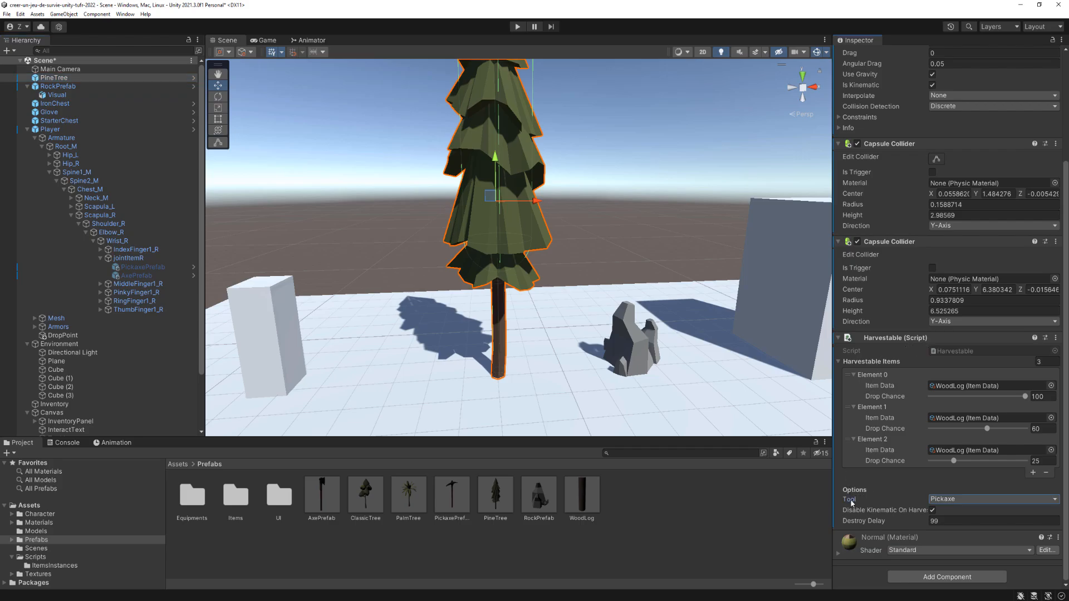
pyautogui.click(942, 500)
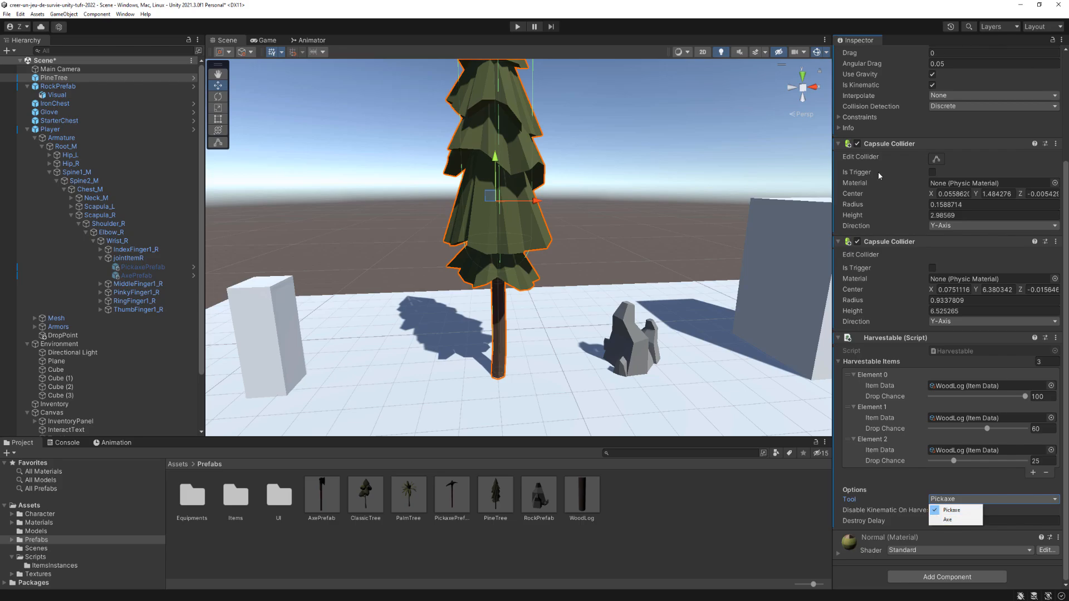
pyautogui.click(958, 521)
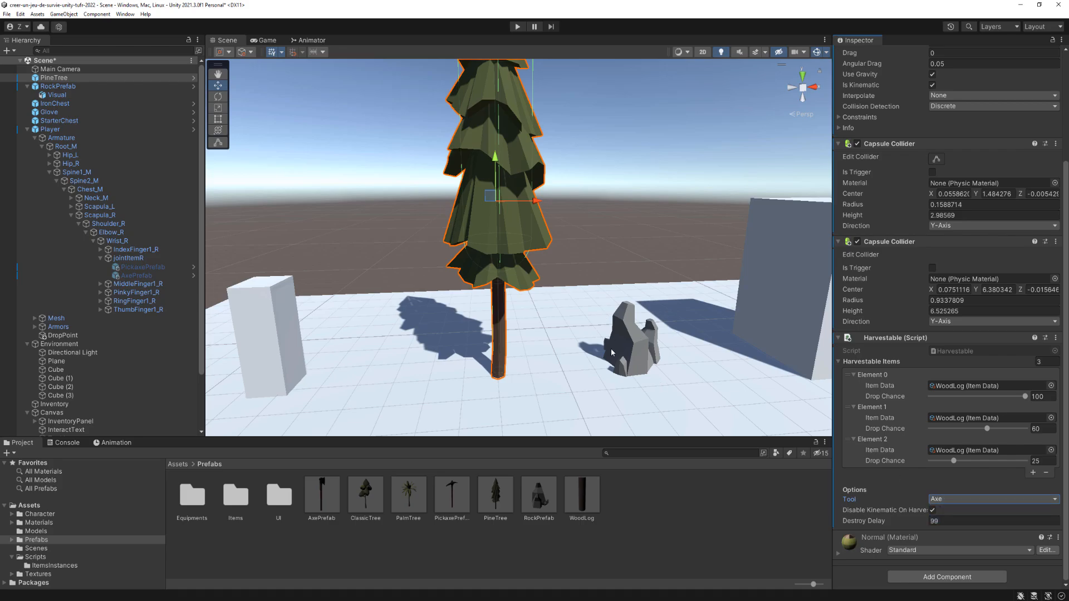
# Check the Tool choices in the Harvestable component of RockPrefab's Visual object, leaving Pickaxe selected.
pyautogui.click(60, 96)
pyautogui.click(950, 500)
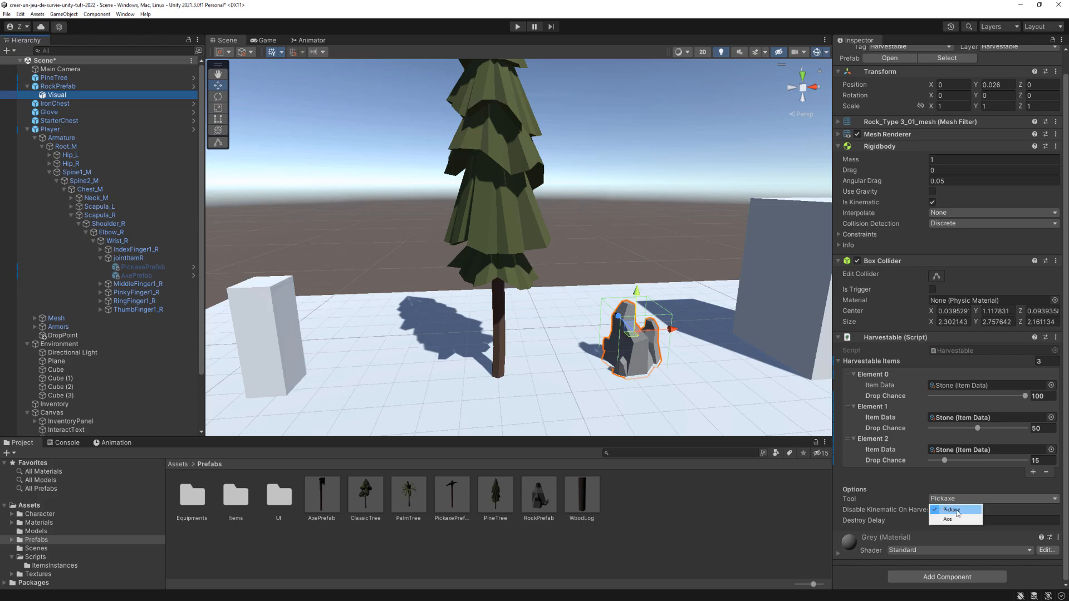
pyautogui.click(707, 212)
pyautogui.moveTo(570, 272); pyautogui.dragTo(573, 296, button='right')
pyautogui.scroll(-2, 565, 240)
pyautogui.scroll(-1, 565, 240)
pyautogui.scroll(1, 573, 296)
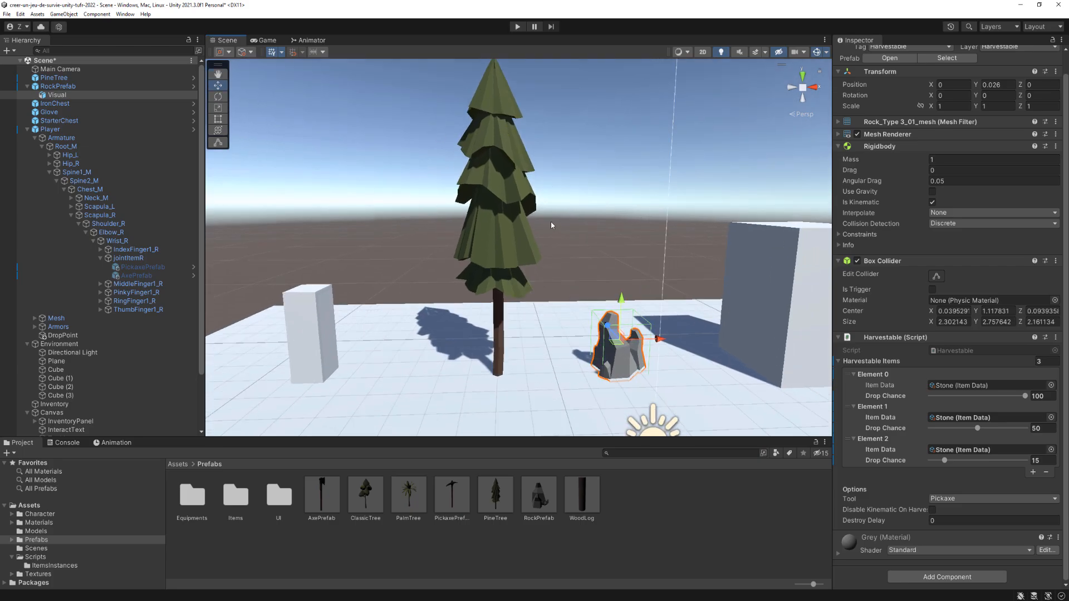
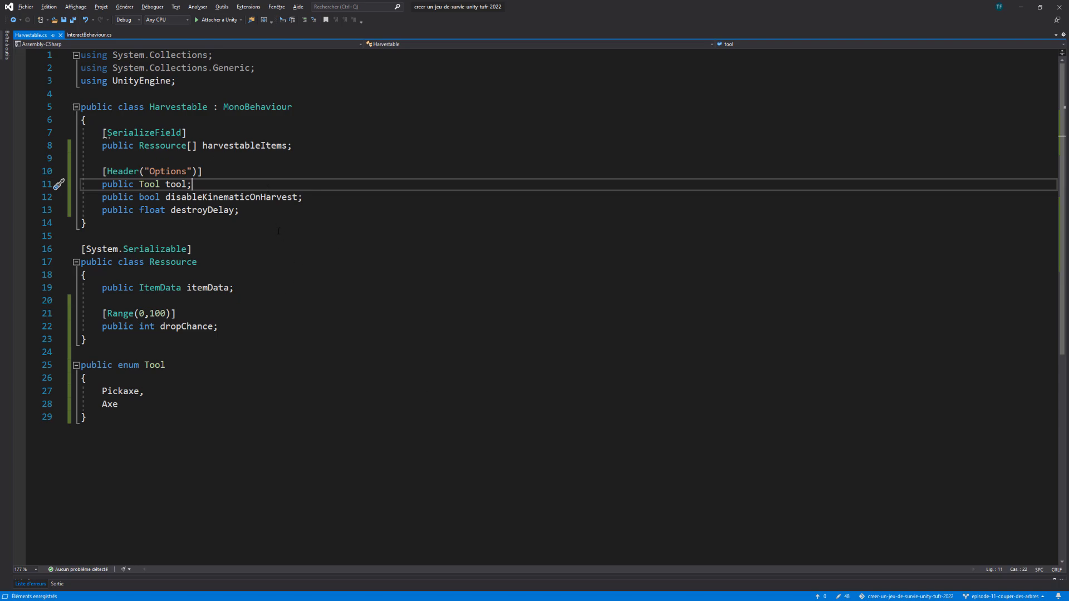
# Switch to Visual Studio, declare a private Tool field named currentTool below currentHarvestable in InteractBehaviour.cs, and save.
pyautogui.click(89, 35)
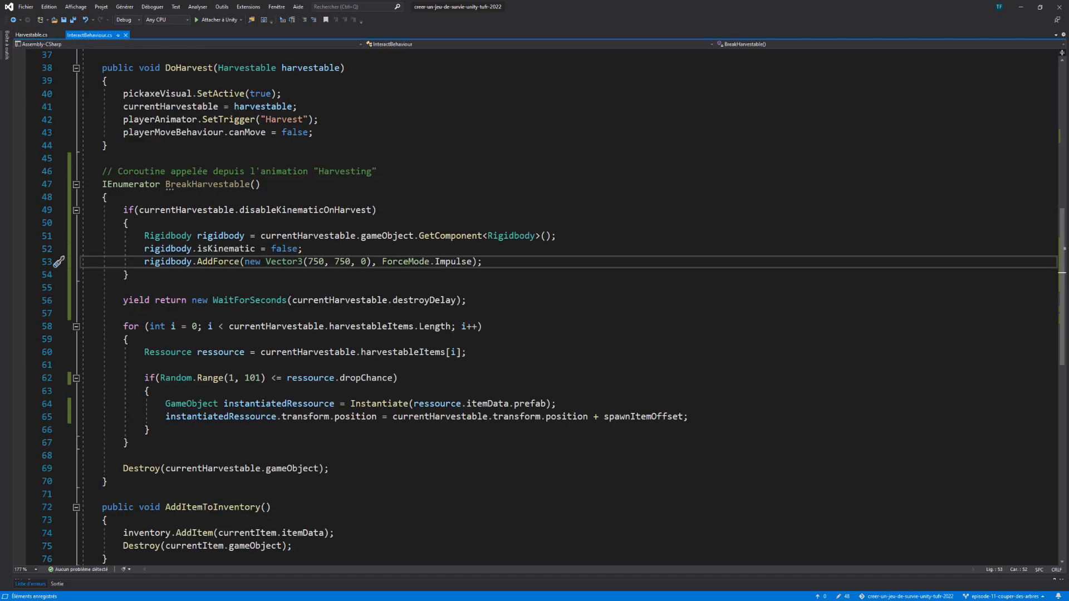
pyautogui.scroll(12, 329, 415)
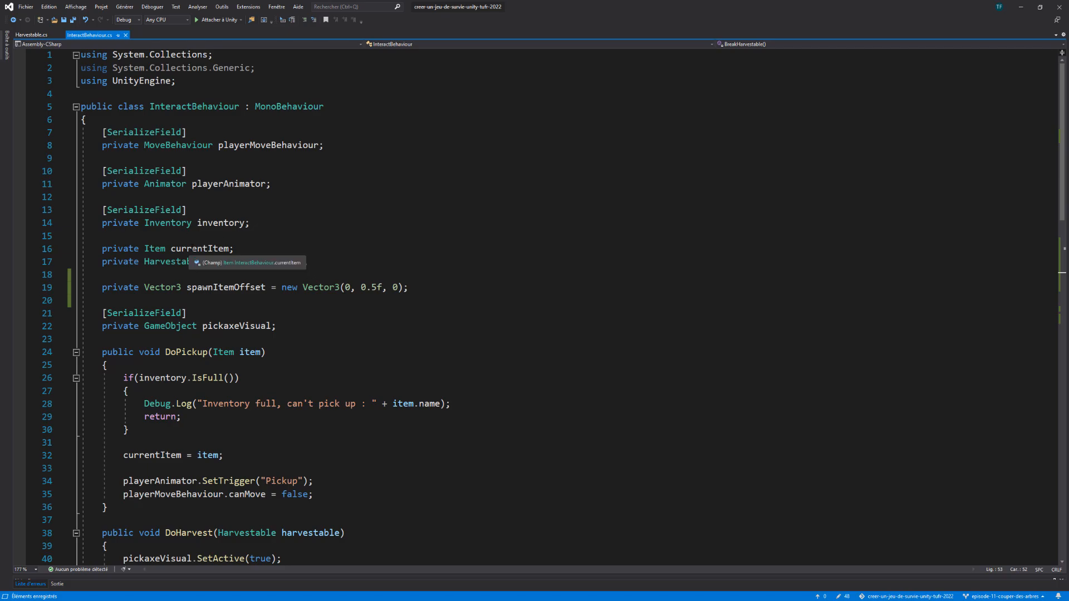
pyautogui.click(316, 263)
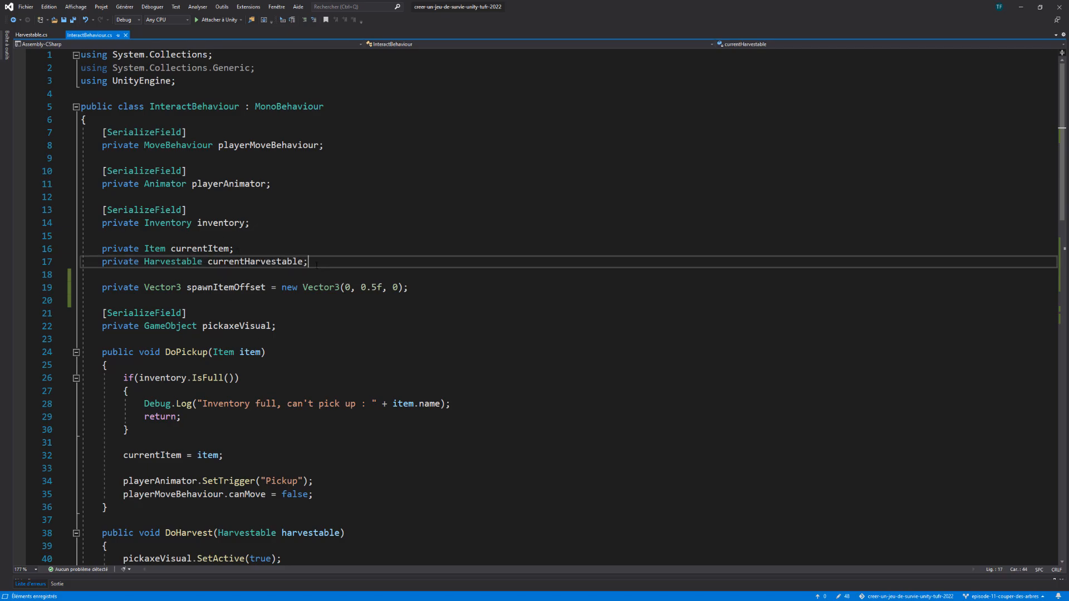
pyautogui.press('Return')
pyautogui.write('private ')
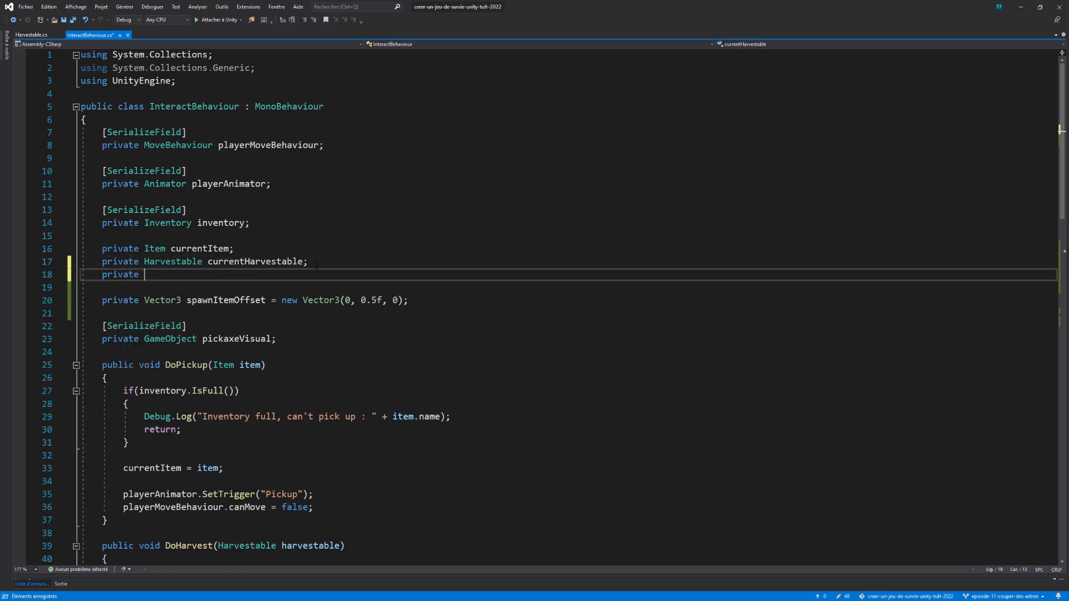
pyautogui.write('Tool c')
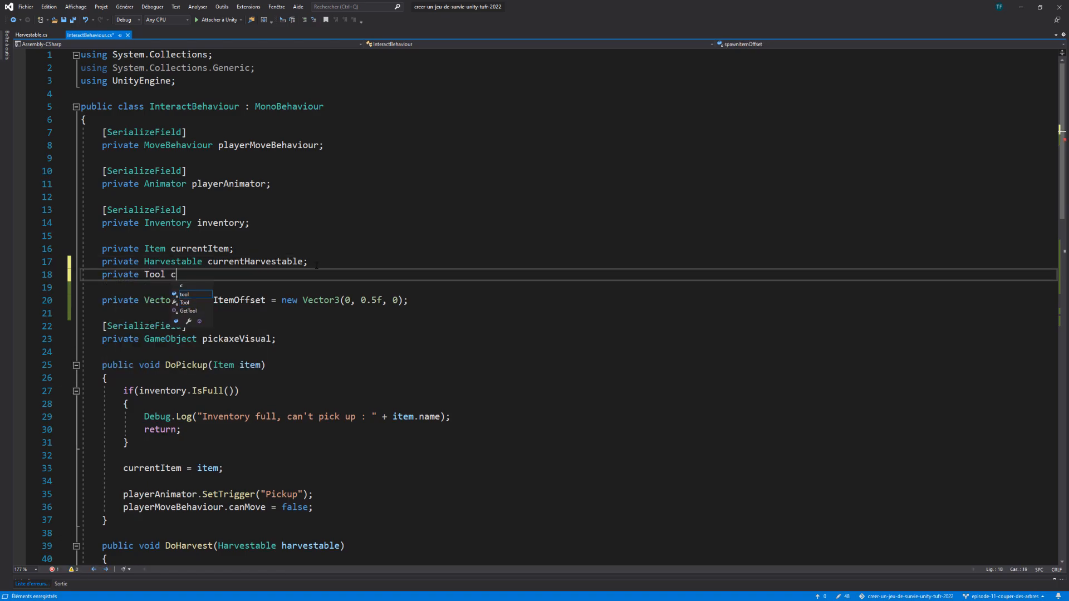
pyautogui.write('urrentTool;')
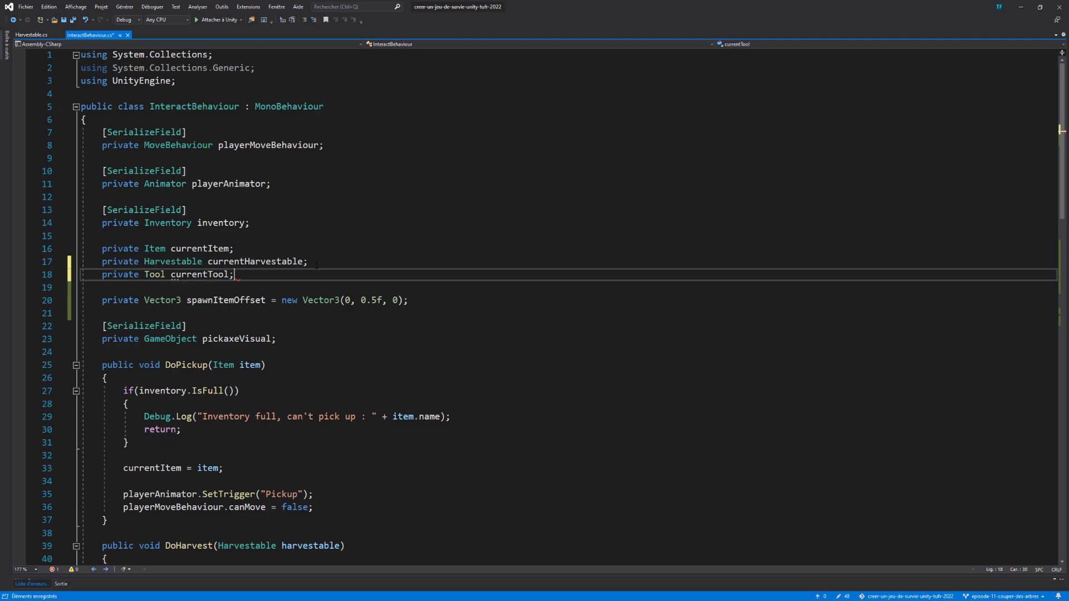
pyautogui.hotkey('ctrl', 's')
pyautogui.doubleClick(202, 275)
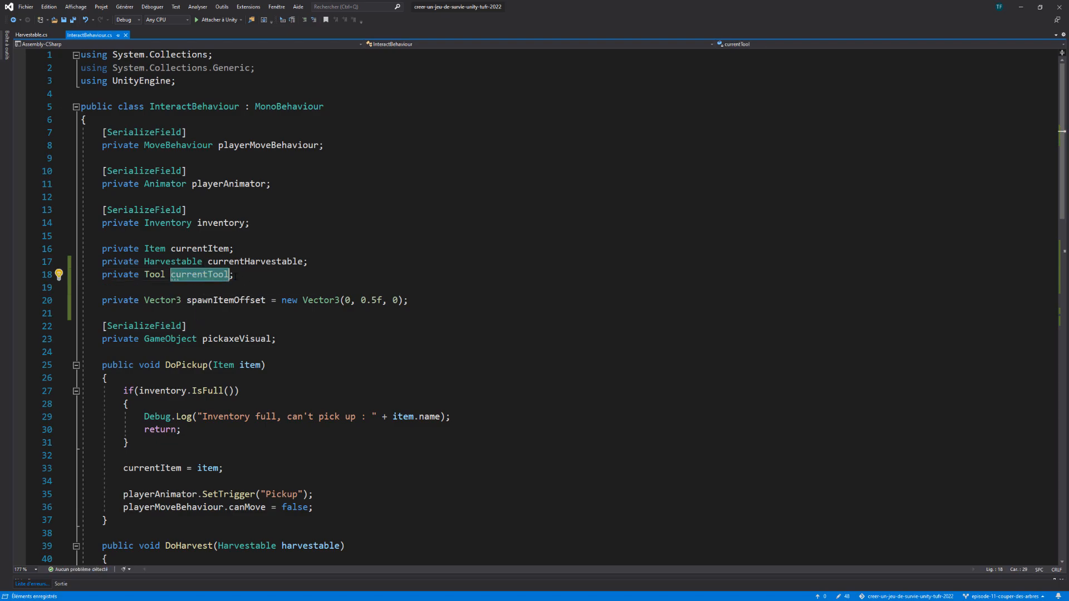
pyautogui.click(278, 276)
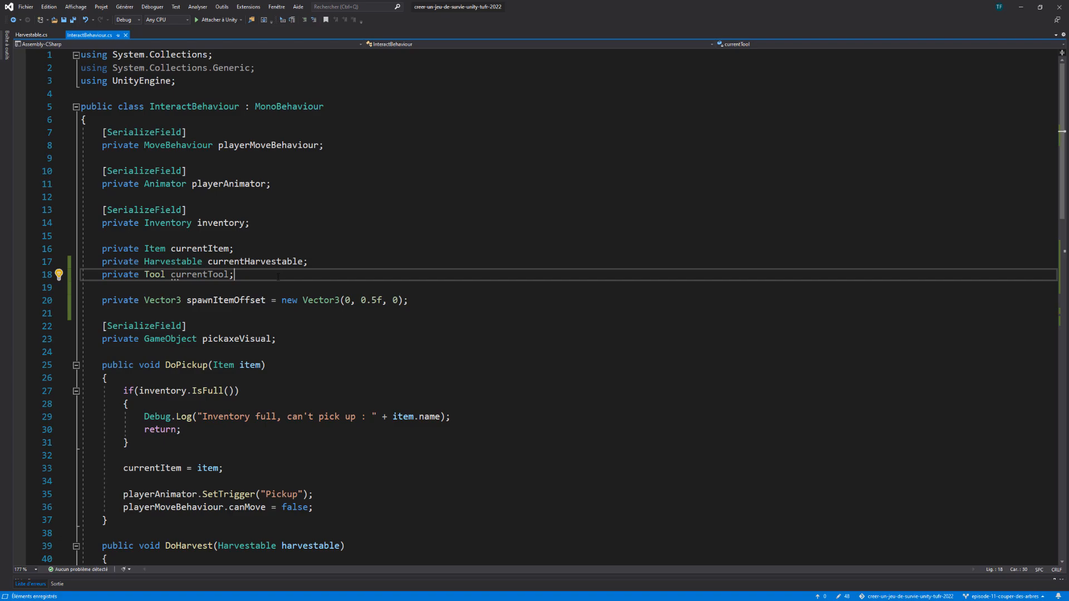
# Duplicate the serialized private GameObject field pickaxeVisual directly below the original, separated by a blank line.
pyautogui.scroll(-1, 554, 307)
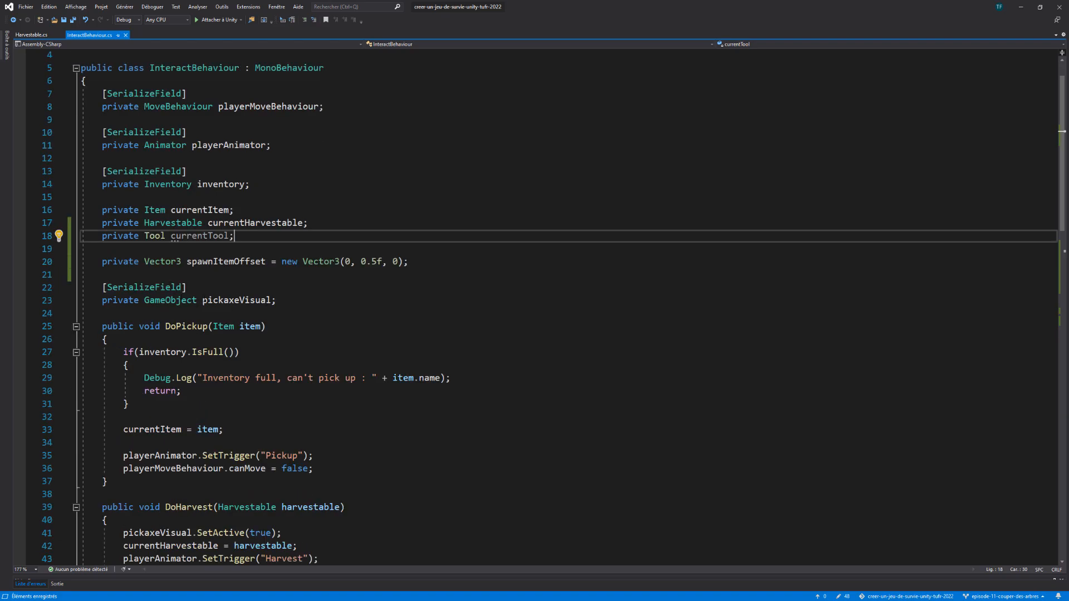
pyautogui.moveTo(276, 300); pyautogui.dragTo(103, 287)
pyautogui.hotkey('ctrl', 'c')
pyautogui.click(308, 307)
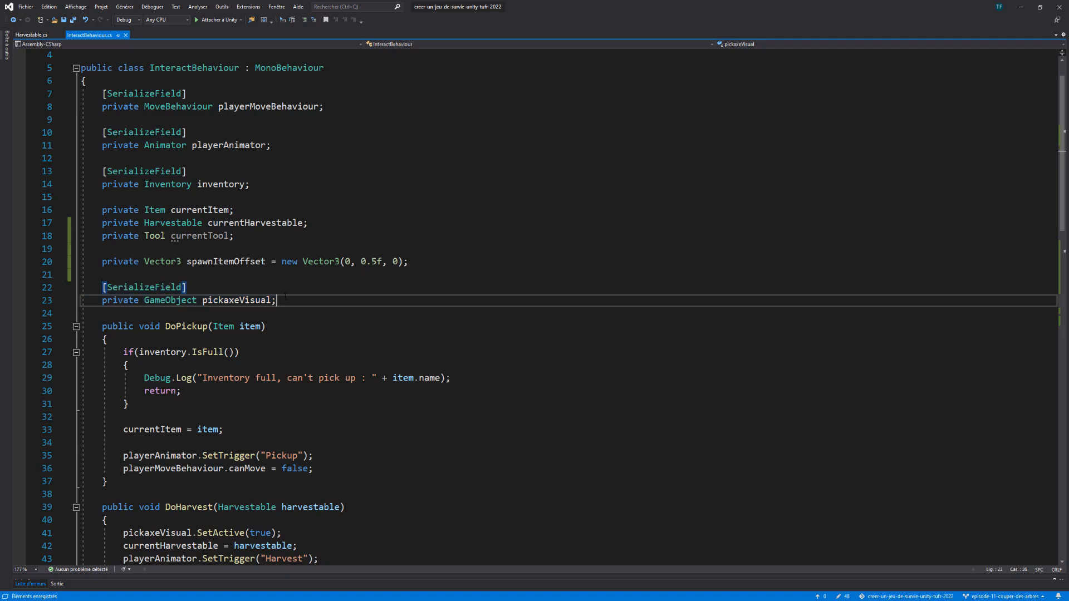
pyautogui.press('Return')
pyautogui.press('Return')
pyautogui.hotkey('ctrl', 'v')
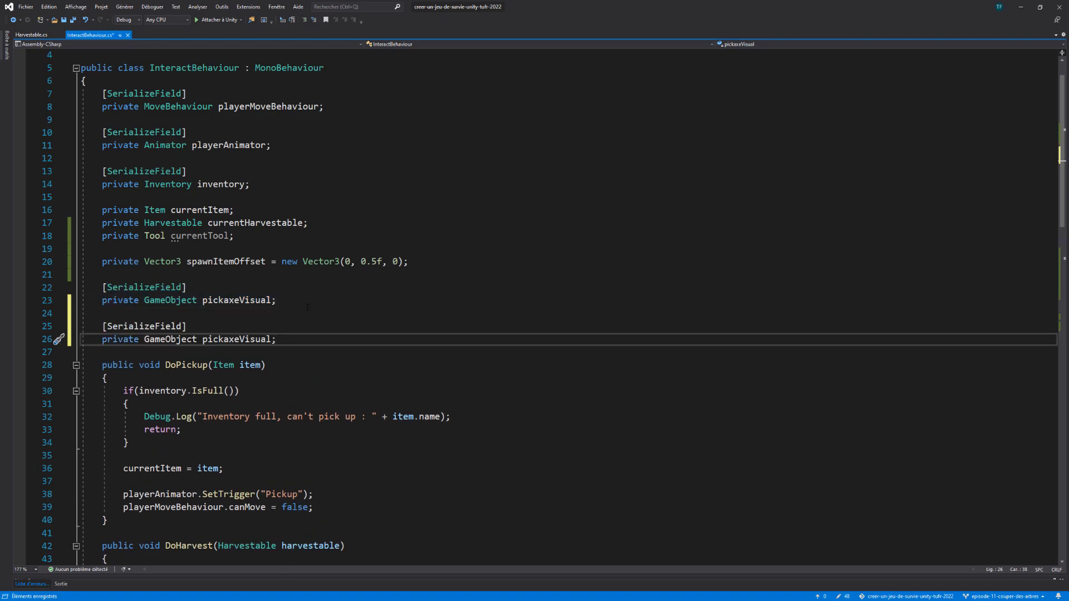
# Rename the duplicated GameObject field to axeVisual and save the script.
pyautogui.doubleClick(206, 339)
pyautogui.press('Left')
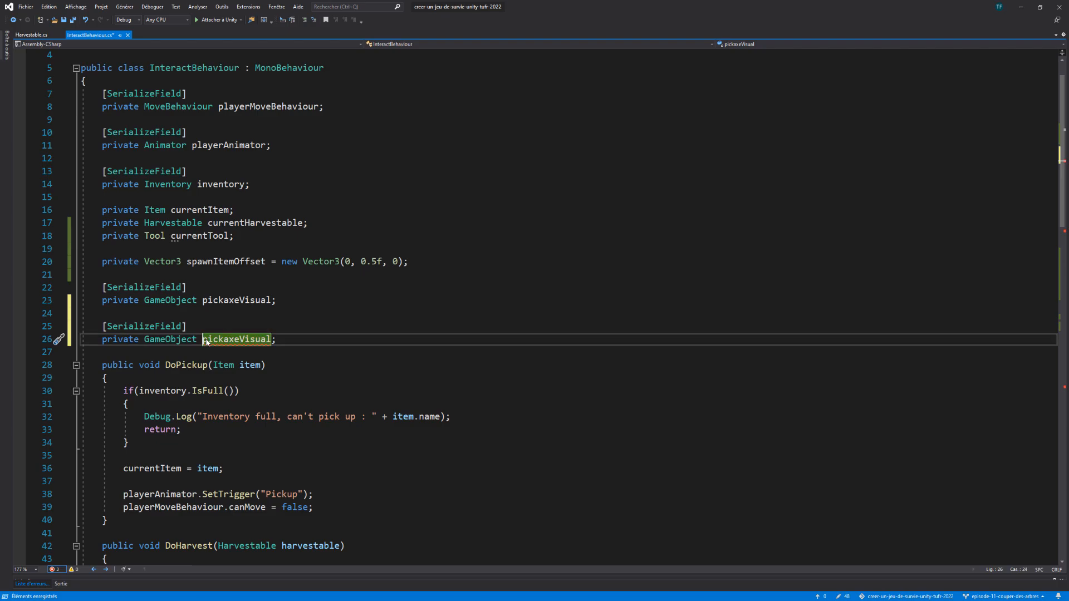
pyautogui.press('Delete')
pyautogui.press('Delete')
pyautogui.press('Delete')
pyautogui.press('Delete')
pyautogui.hotkey('ctrl', 's')
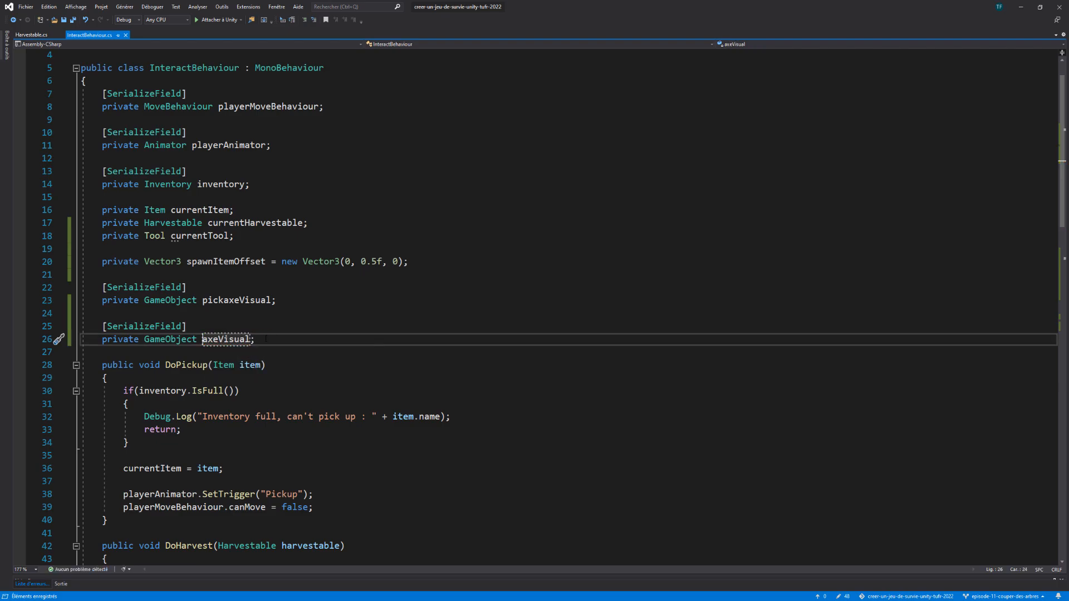
# Add a "Tools Visuals" Header attribute above the serialized pickaxeVisual field and save.
pyautogui.click(166, 277)
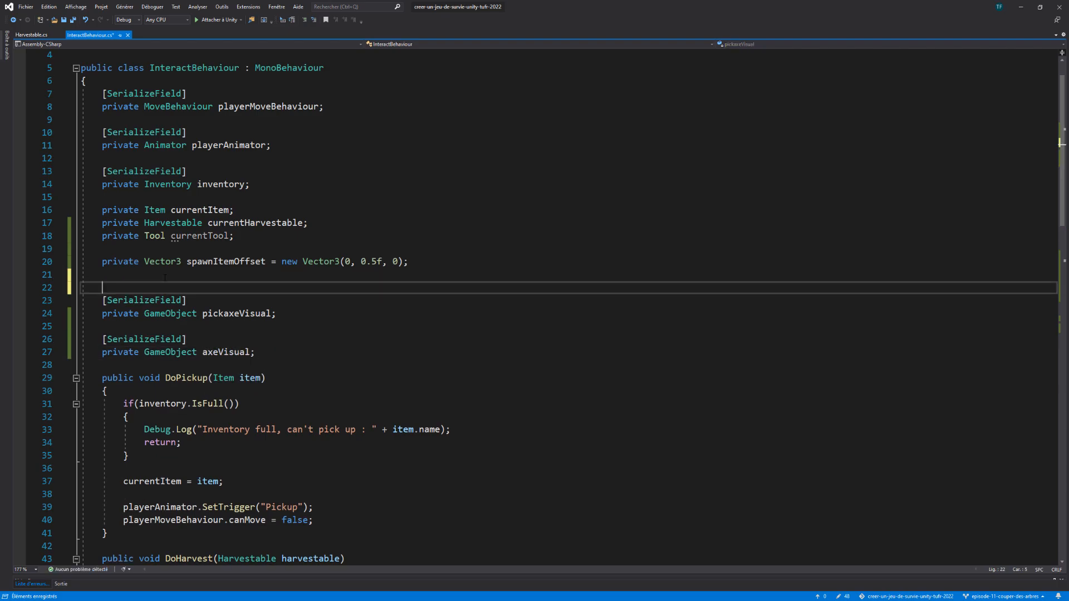
pyautogui.press('Return')
pyautogui.write('[Header("')
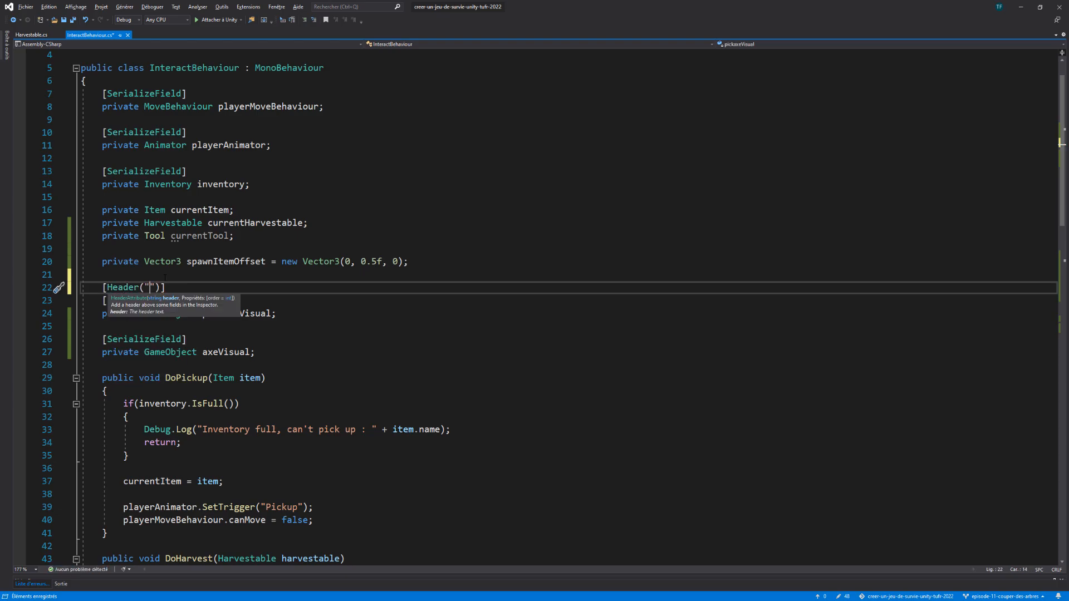
pyautogui.write('Tools Visuals')
pyautogui.press('End')
pyautogui.scroll(1, 165, 278)
# In DoHarvest, replace the pickaxeVisual.SetActive(true) line with currentTool = harvestable.tool; above the currentHarvestable assignment.
pyautogui.scroll(-7, 165, 277)
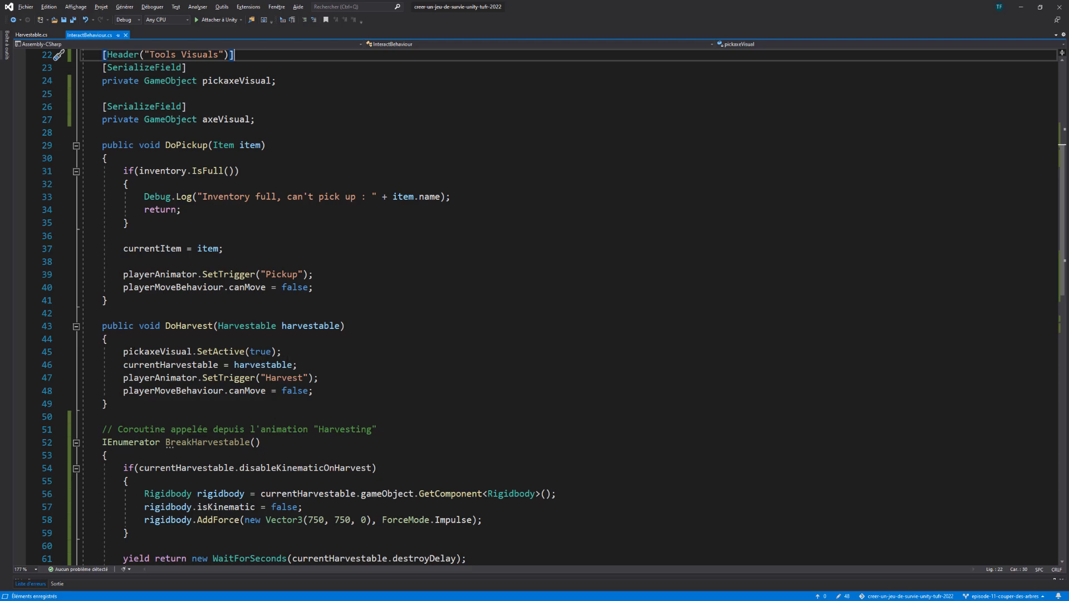
pyautogui.moveTo(292, 352); pyautogui.dragTo(123, 352)
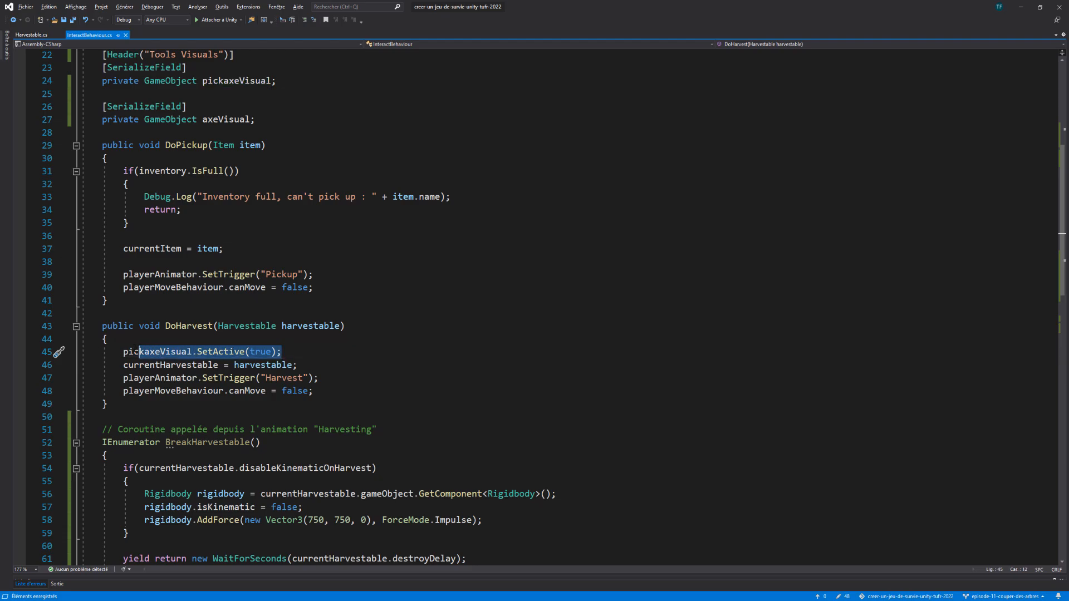
pyautogui.press('Return')
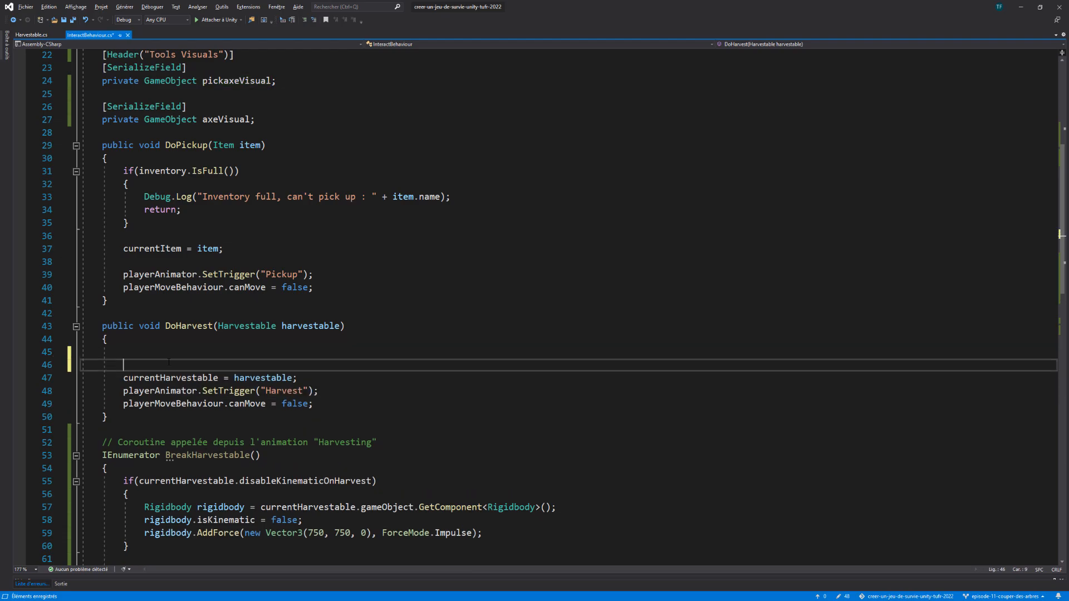
pyautogui.press('Up')
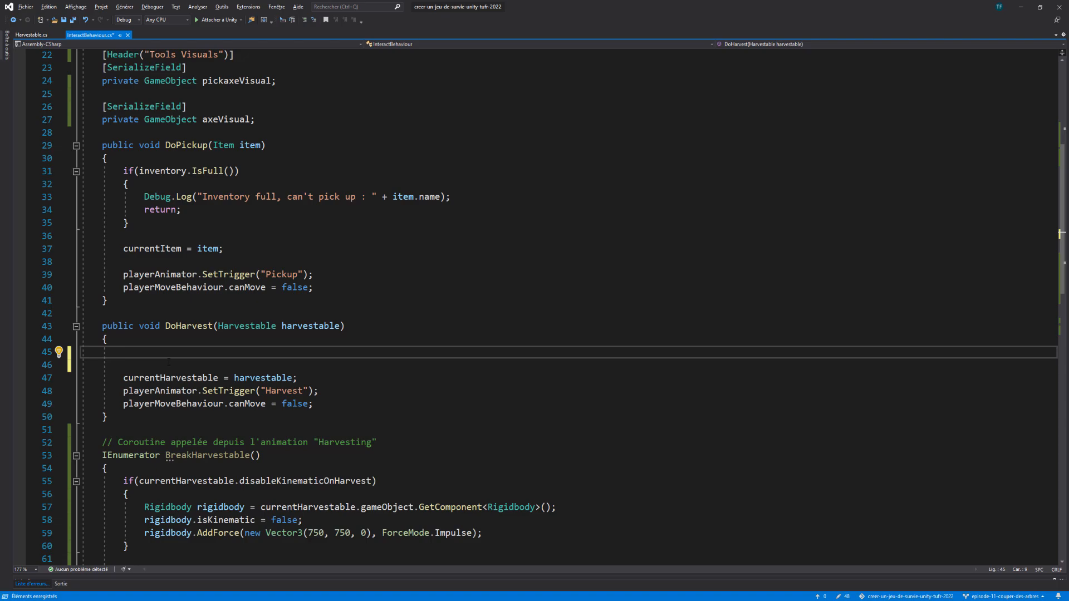
pyautogui.write('curr')
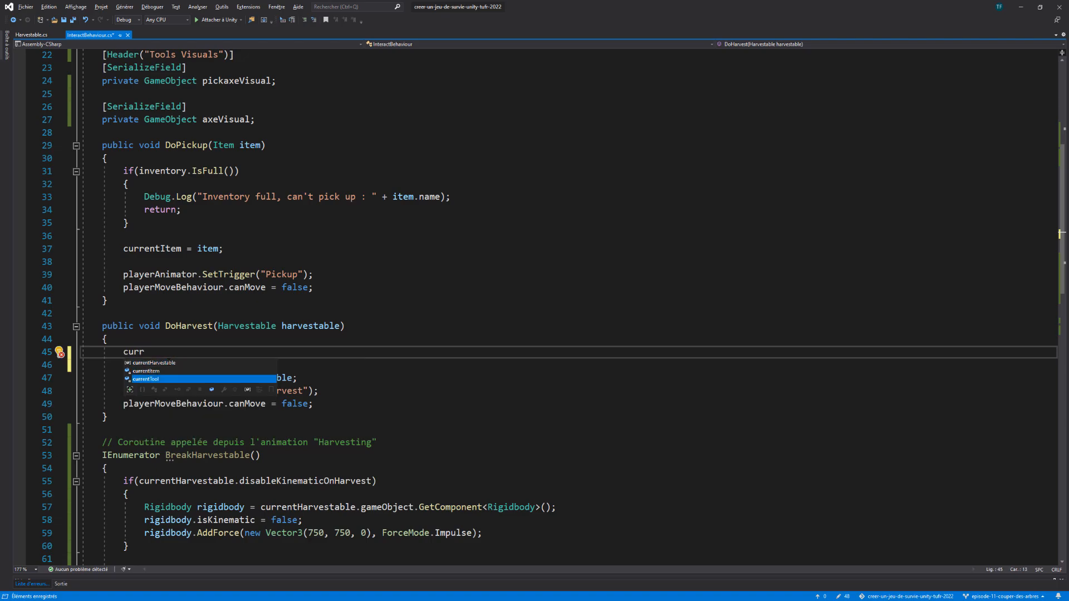
pyautogui.write('entTool = harv')
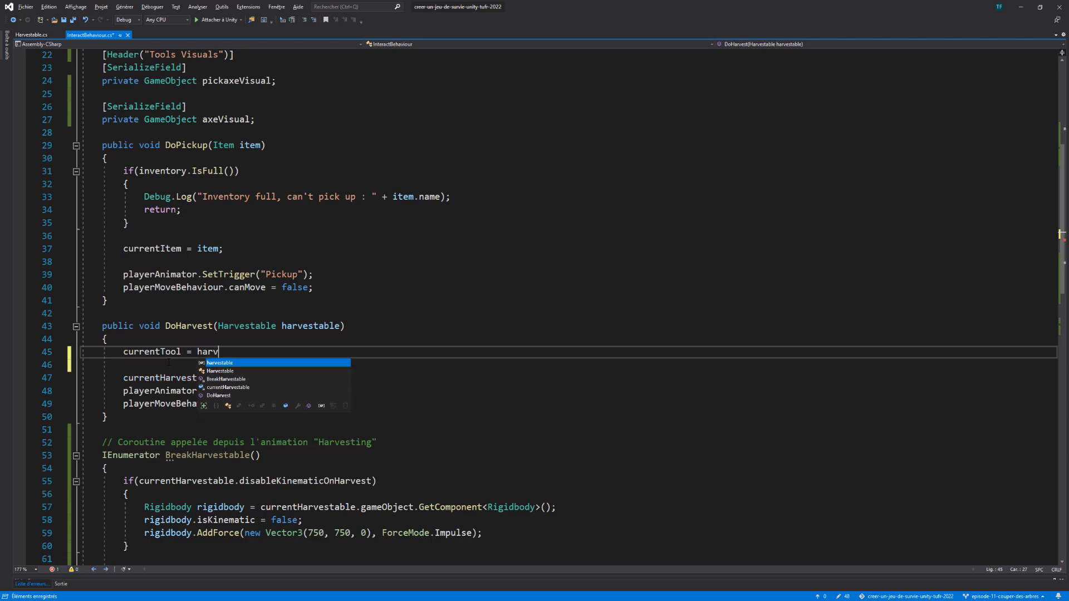
pyautogui.write('estable.too')
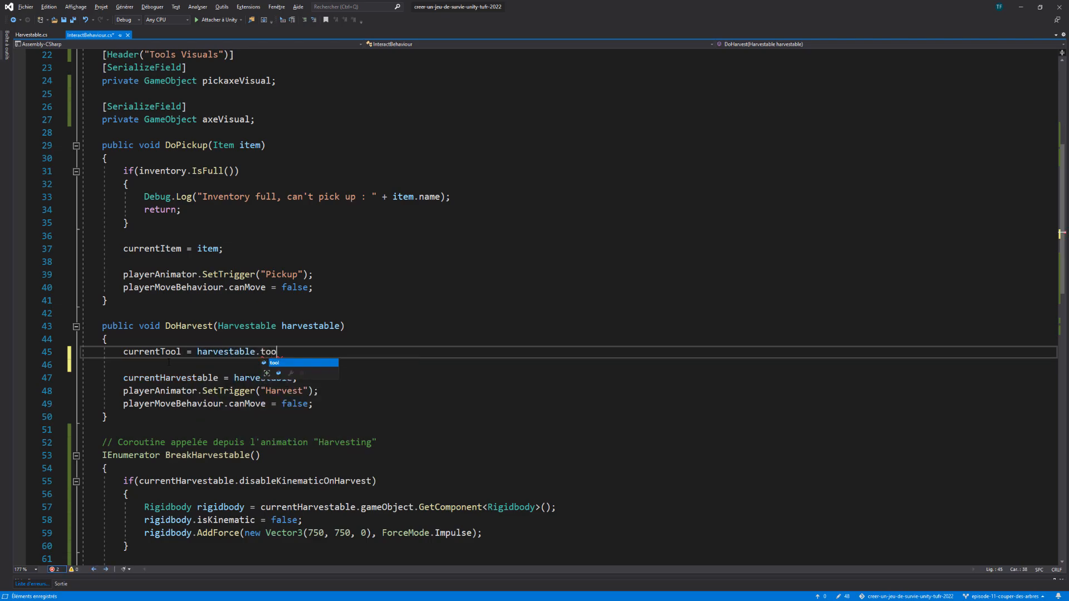
pyautogui.write('l;')
pyautogui.press('Return')
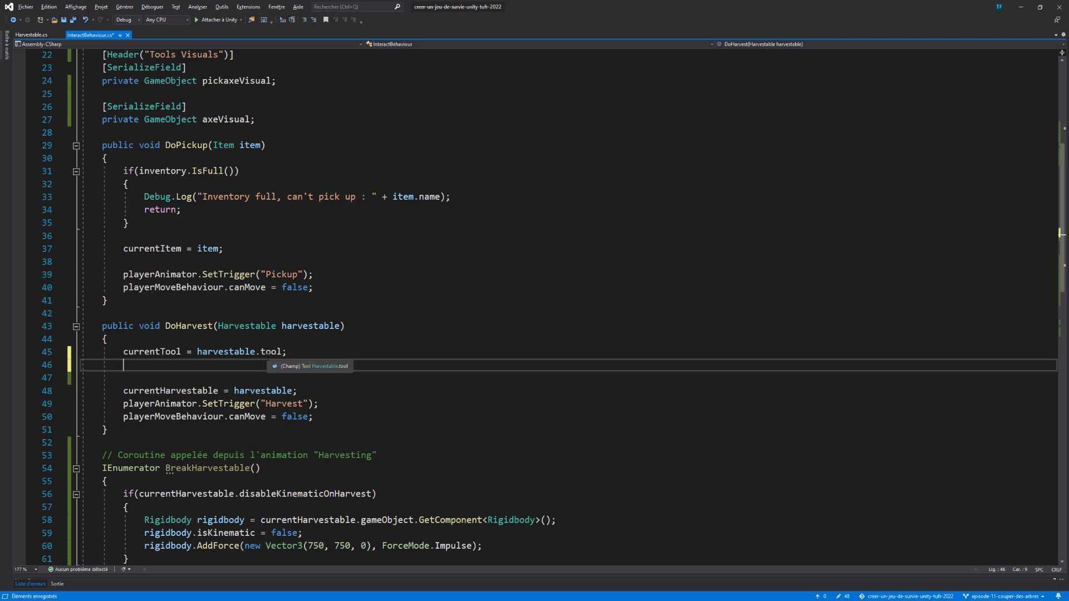
# Add the call EnableToolGameObjectFromEnum(currentTool); below the currentTool assignment in DoHarvest, and save.
pyautogui.write('Enab')
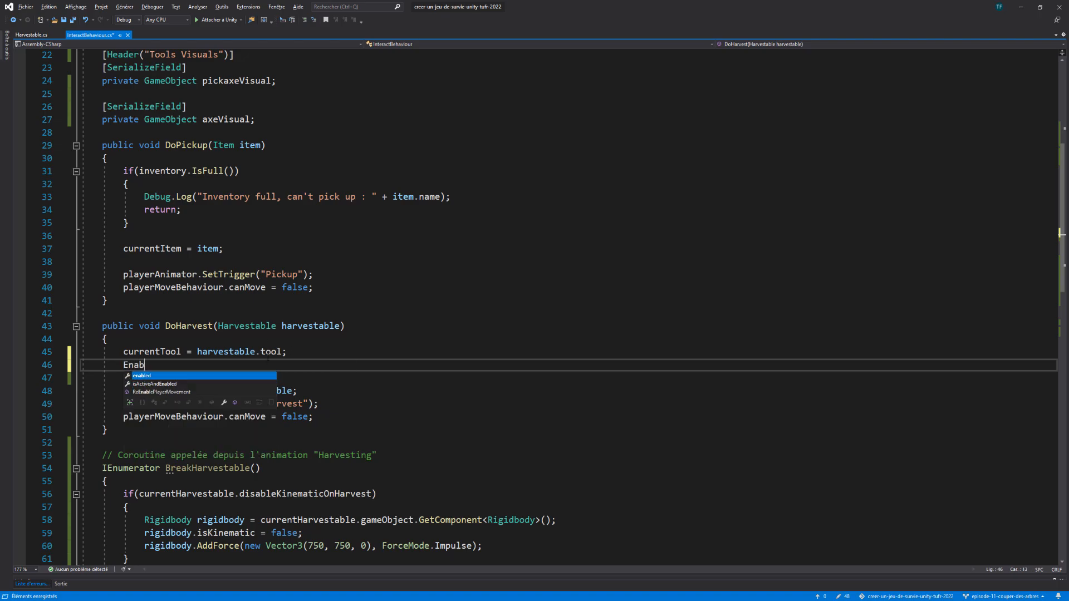
pyautogui.write('leT')
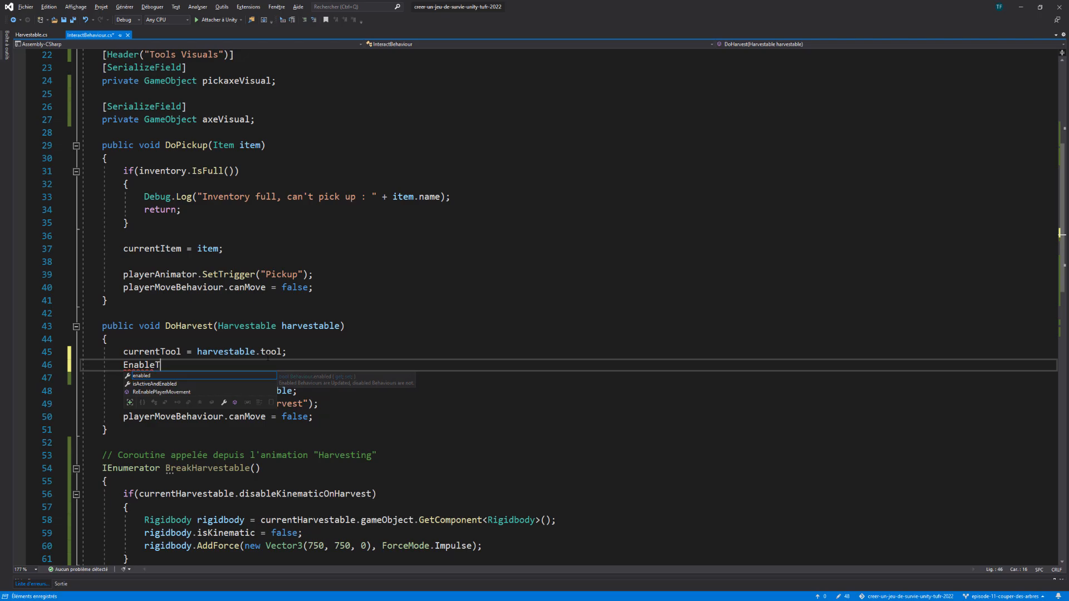
pyautogui.write('oolGameO')
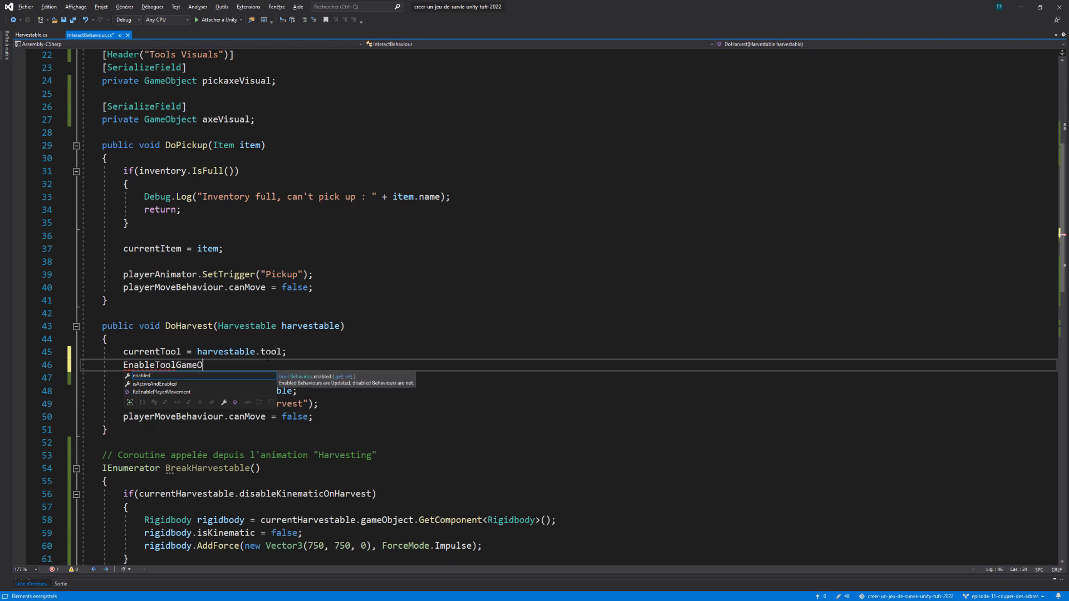
pyautogui.write('bjectFromEnum();')
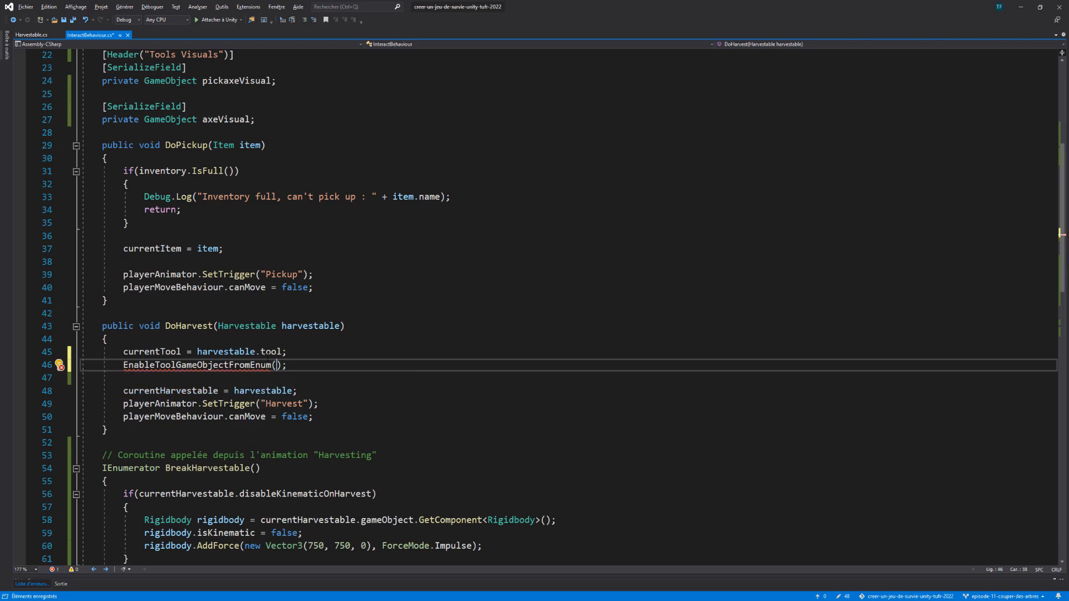
pyautogui.write('currentTool')
pyautogui.hotkey('ctrl', 's')
# Declare a private void method below ReEnablePlayerMovement, reusing the name EnableToolGameObjectFromEnum from the call in DoHarvest.
pyautogui.doubleClick(264, 365)
pyautogui.hotkey('ctrl', 'c')
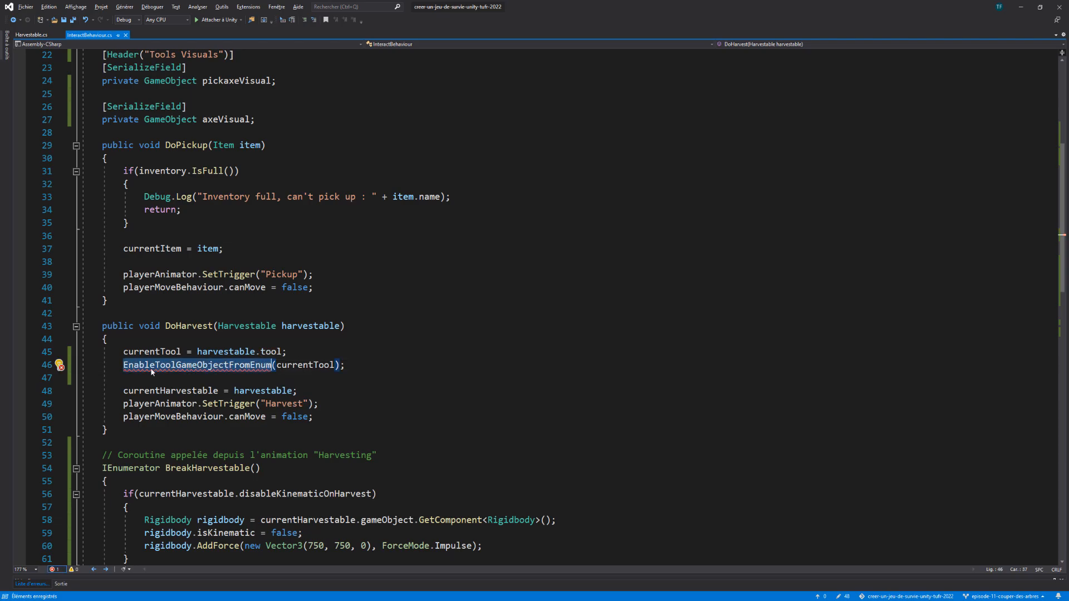
pyautogui.scroll(-14, 305, 354)
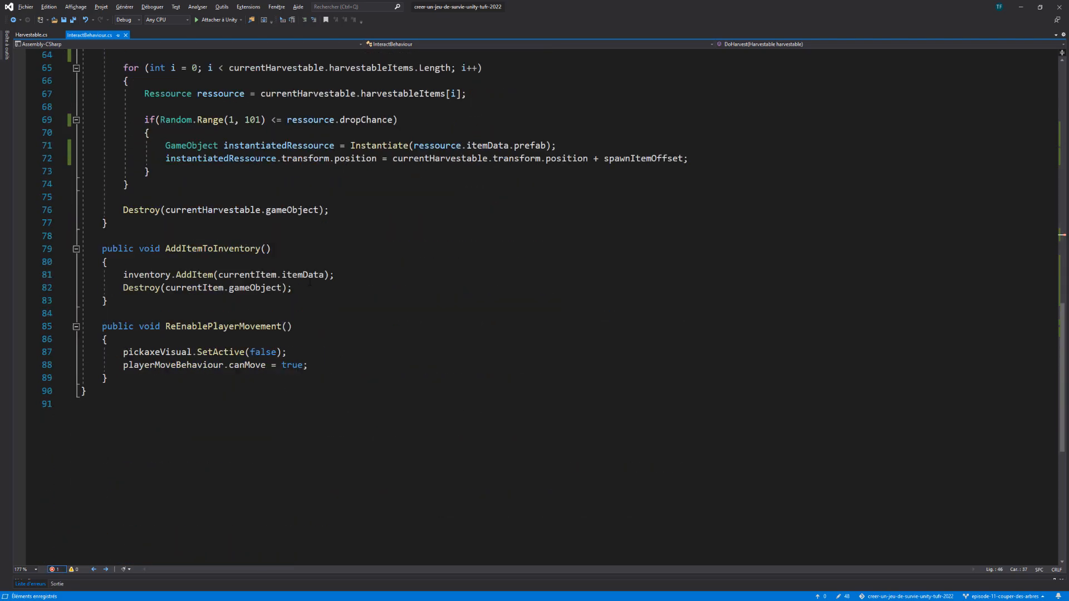
pyautogui.click(152, 378)
pyautogui.press('Return')
pyautogui.press('Return')
pyautogui.write('private void')
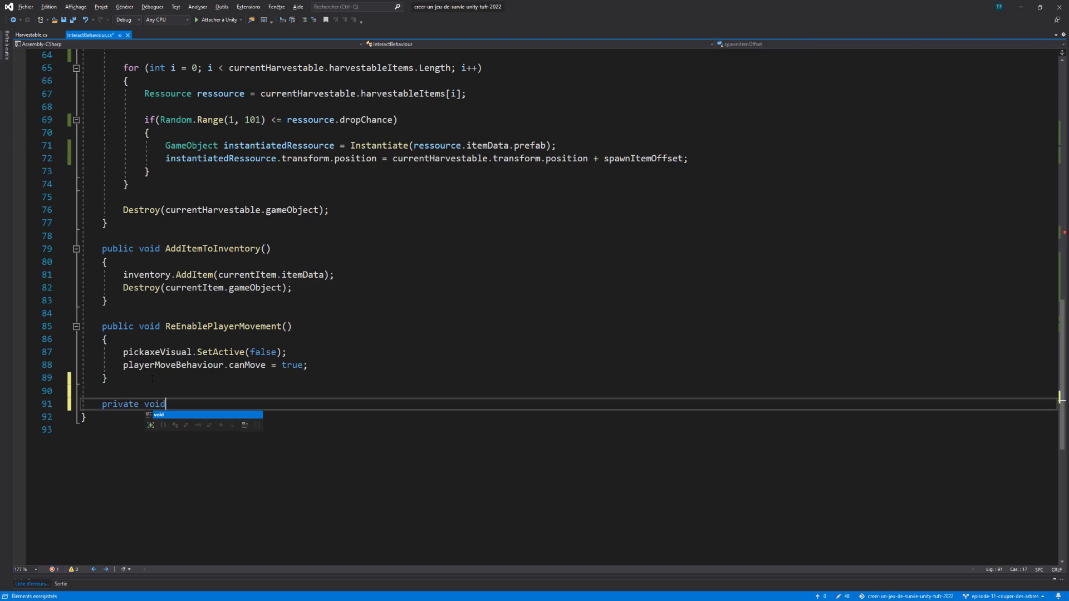
pyautogui.hotkey('ctrl', 'v')
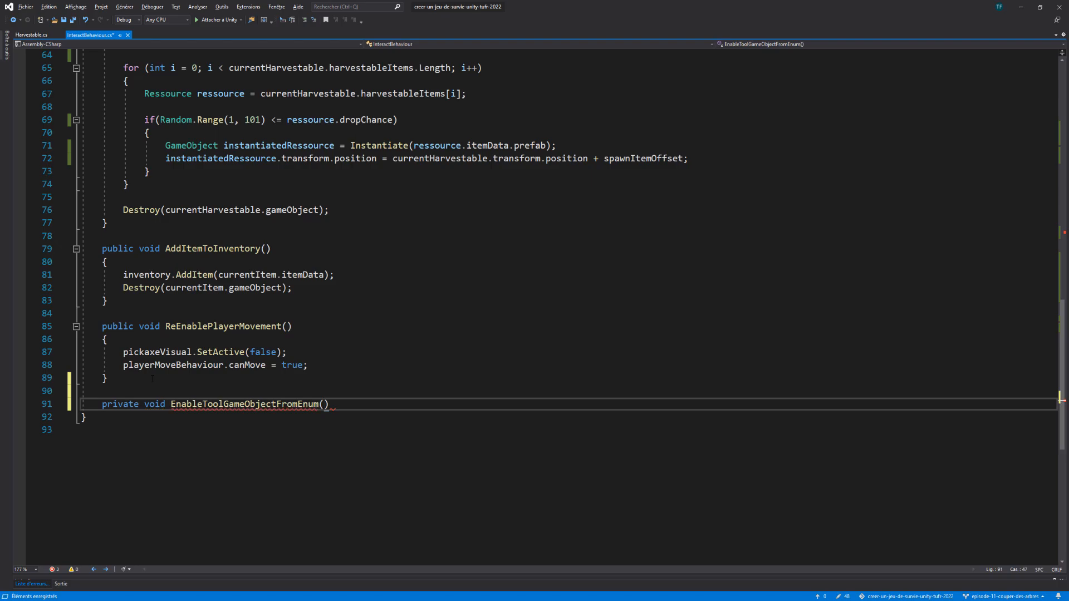
# Give EnableToolGameObjectFromEnum the parameters Tool toolType and bool enabled = true, and add an empty method body.
pyautogui.write('T')
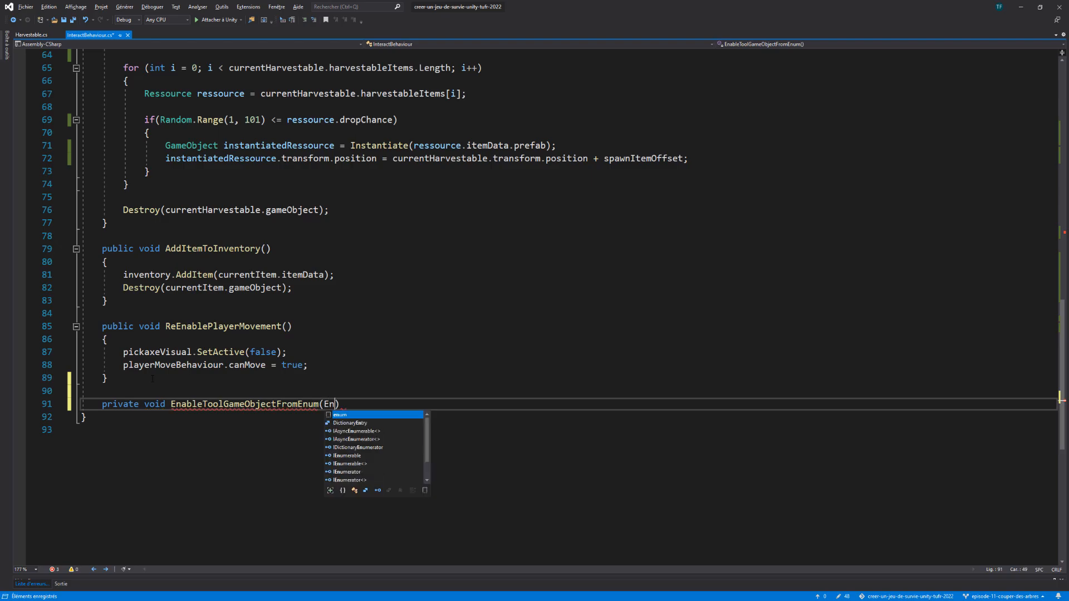
pyautogui.write('ool ')
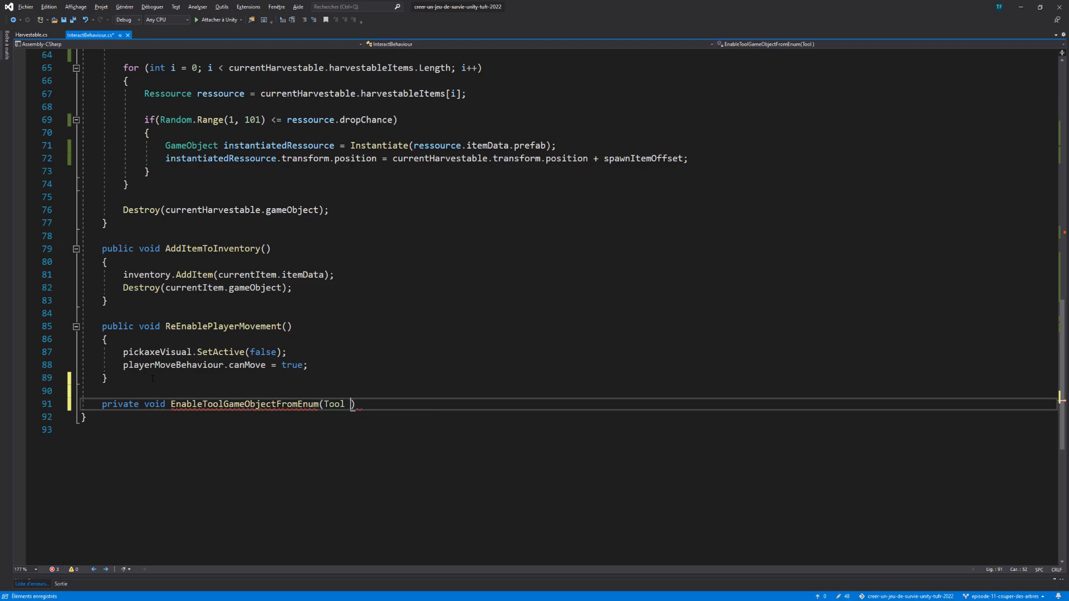
pyautogui.write('toolTy')
pyautogui.write('pe, bo')
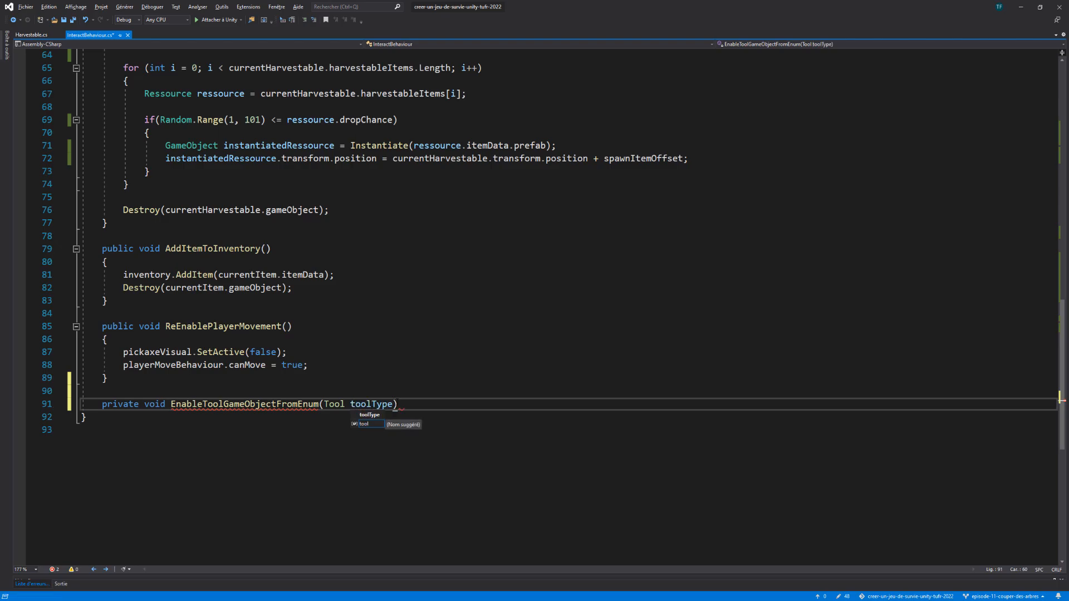
pyautogui.write('ol')
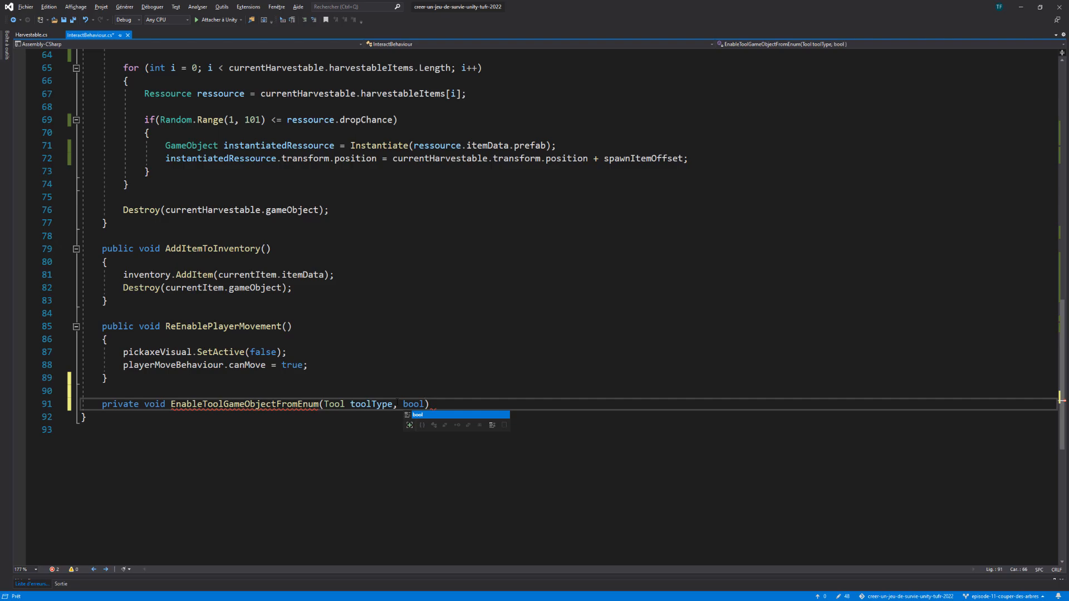
pyautogui.write(' enabled ')
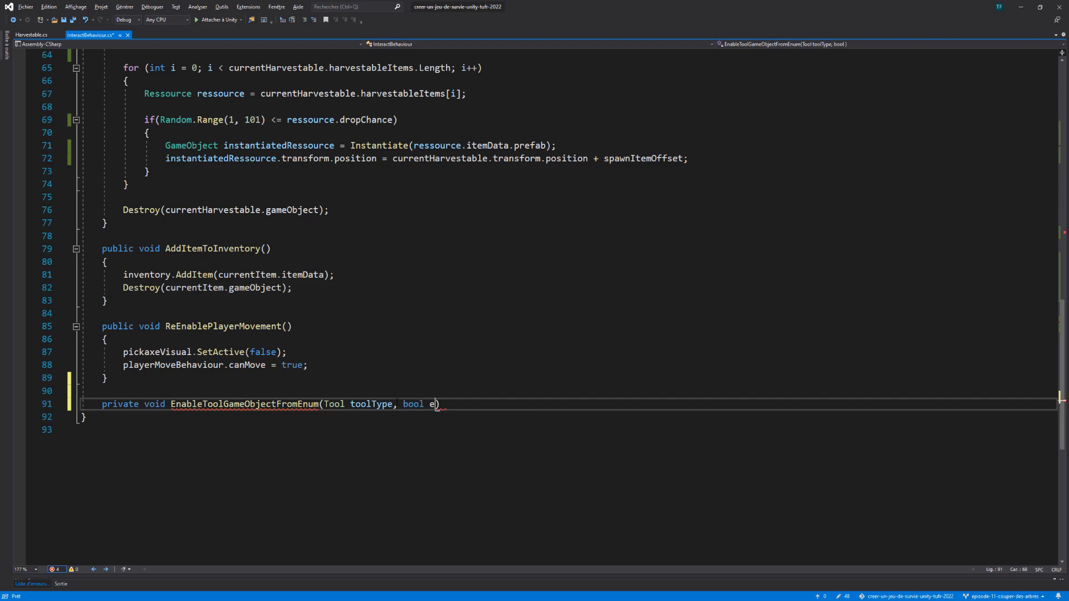
pyautogui.write('= true)')
pyautogui.press('Return')
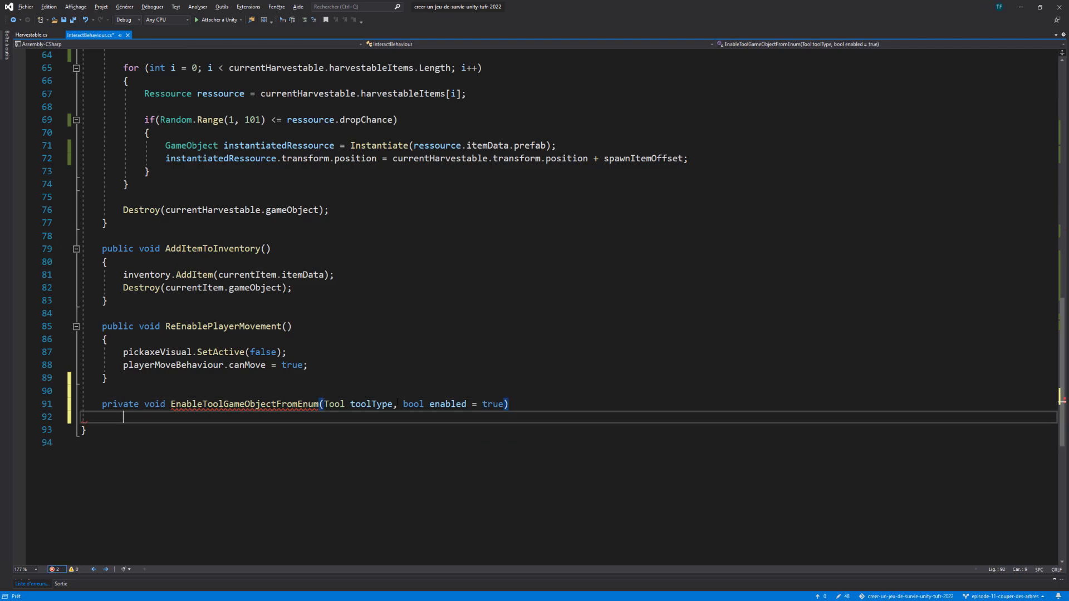
pyautogui.write('{')
pyautogui.press('Return')
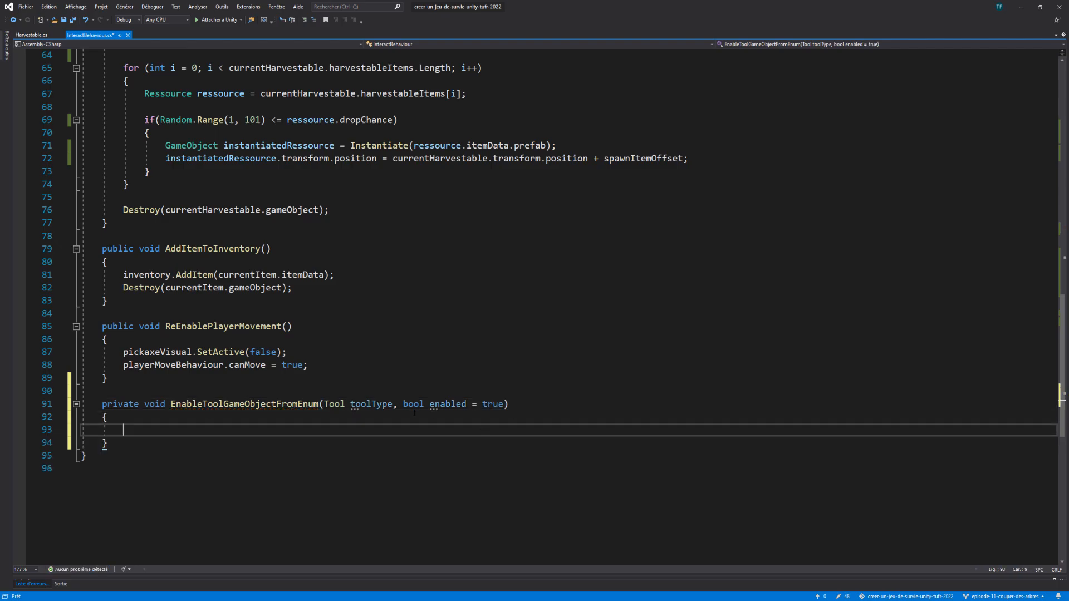
# Add a switch(toolType) statement with an empty braced block inside the body of EnableToolGameObjectFromEnum.
pyautogui.scroll(-1, 414, 413)
pyautogui.doubleClick(223, 365)
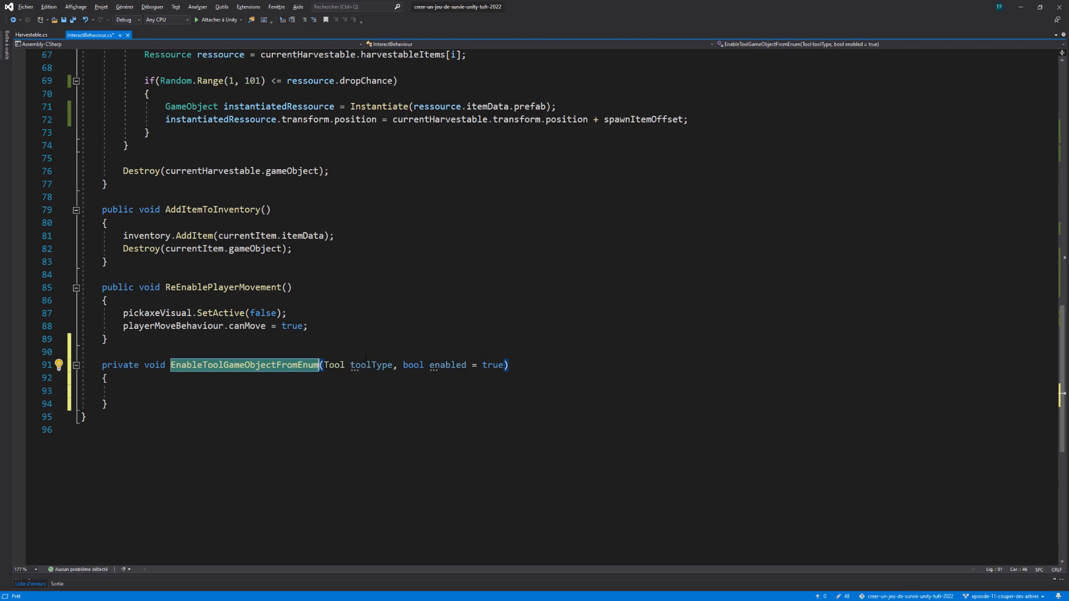
pyautogui.click(276, 394)
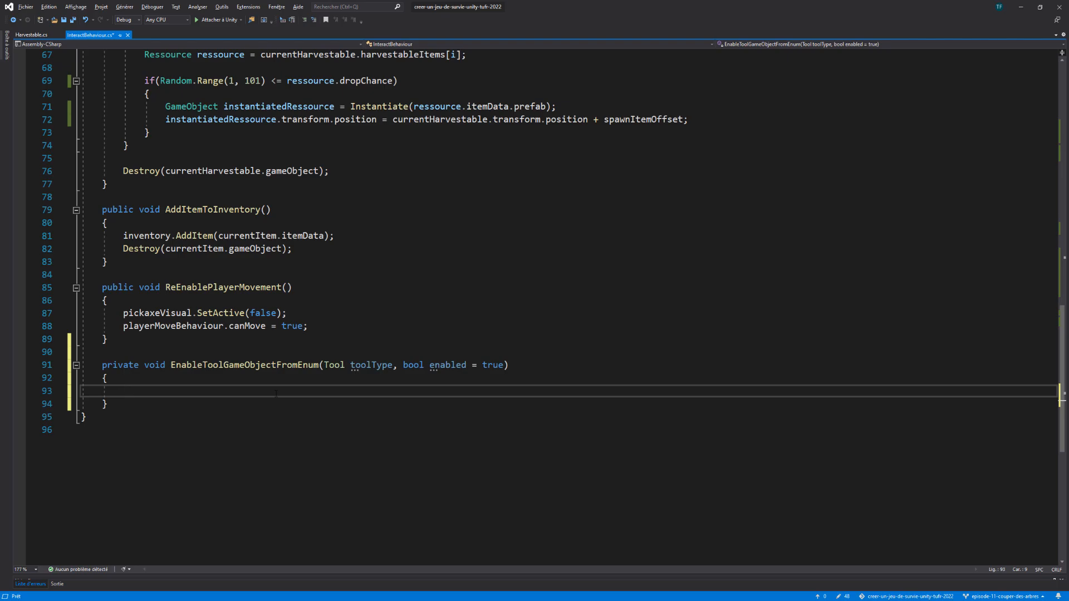
pyautogui.write('swit')
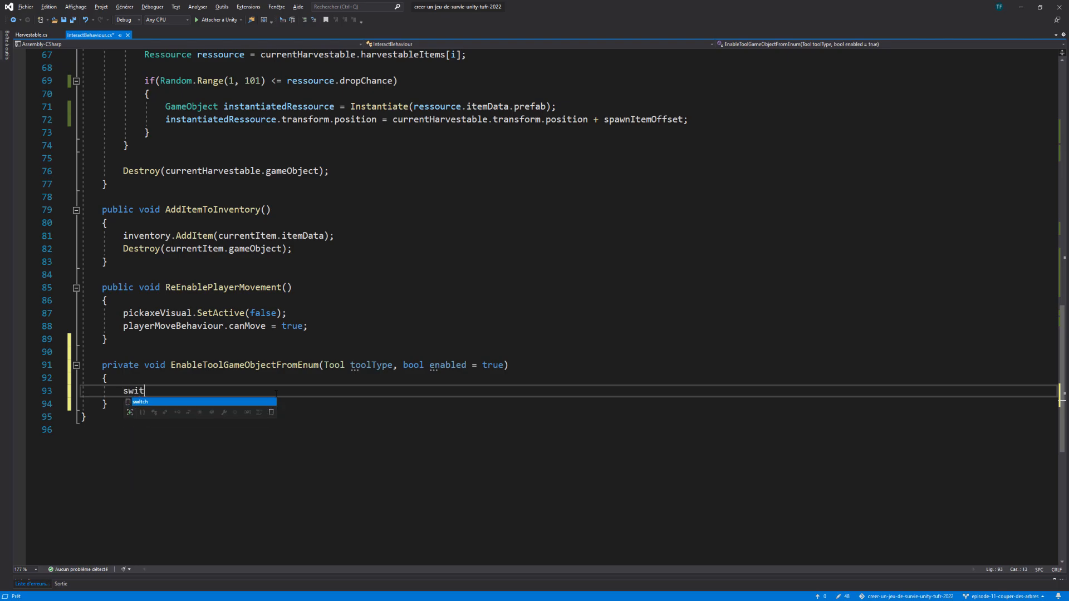
pyautogui.write('ch(tool')
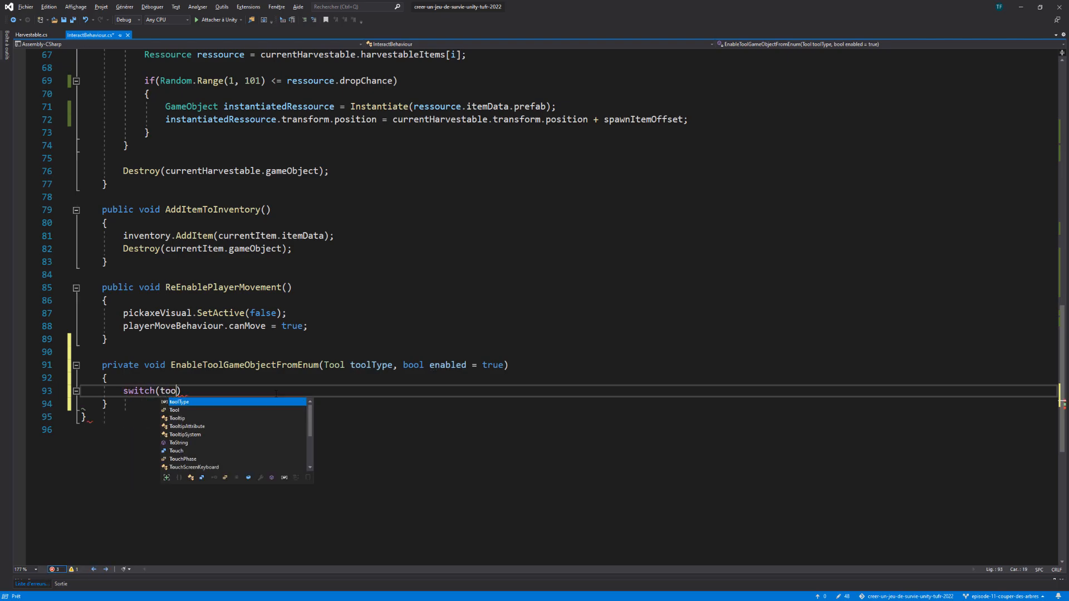
pyautogui.press('Tab')
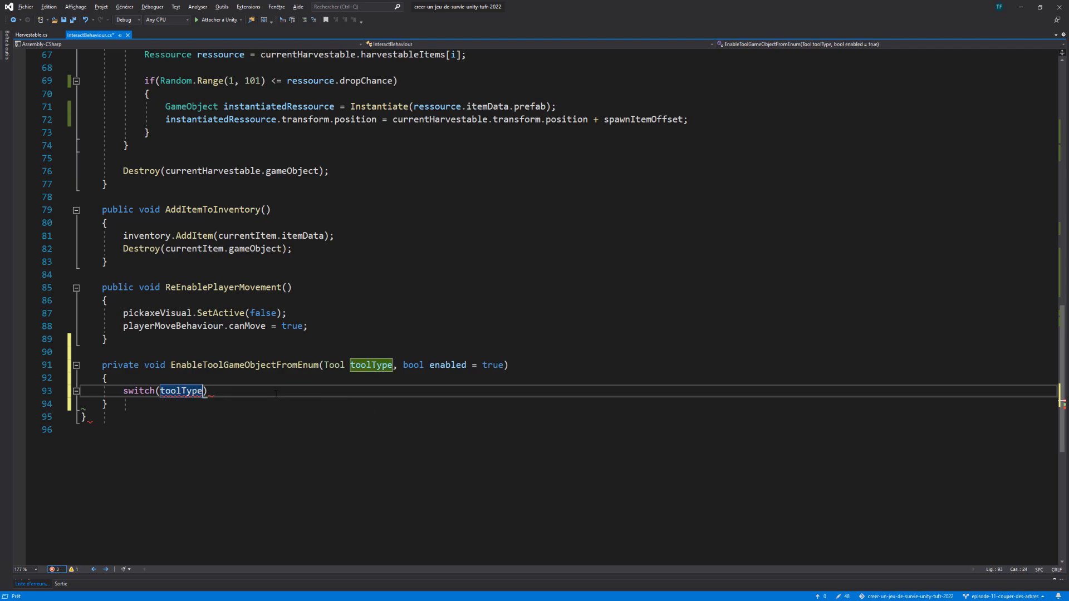
pyautogui.press('End')
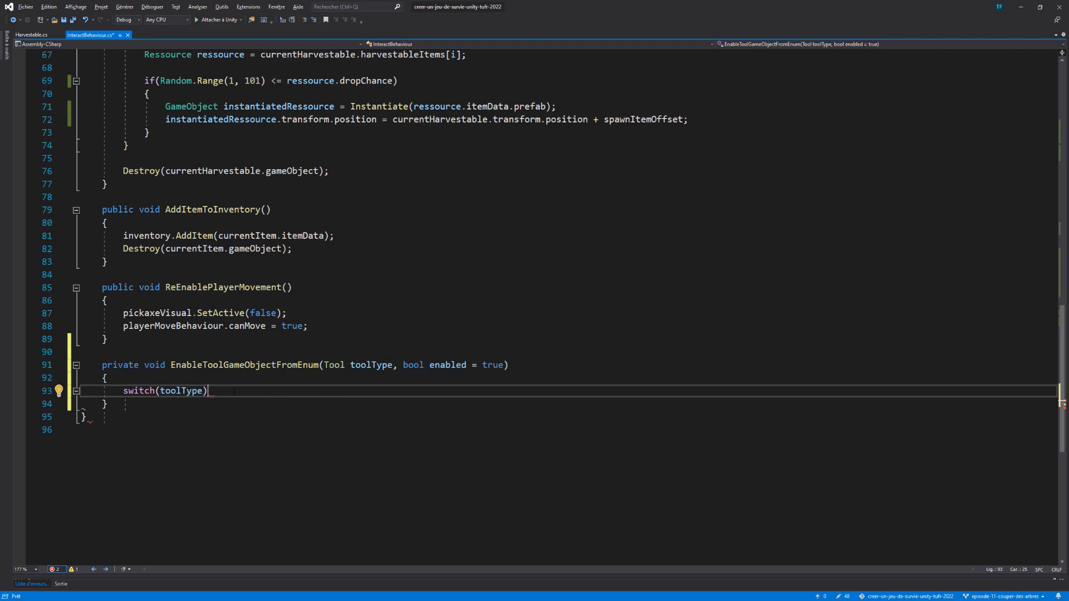
pyautogui.press('Return')
pyautogui.write('{')
pyautogui.press('Return')
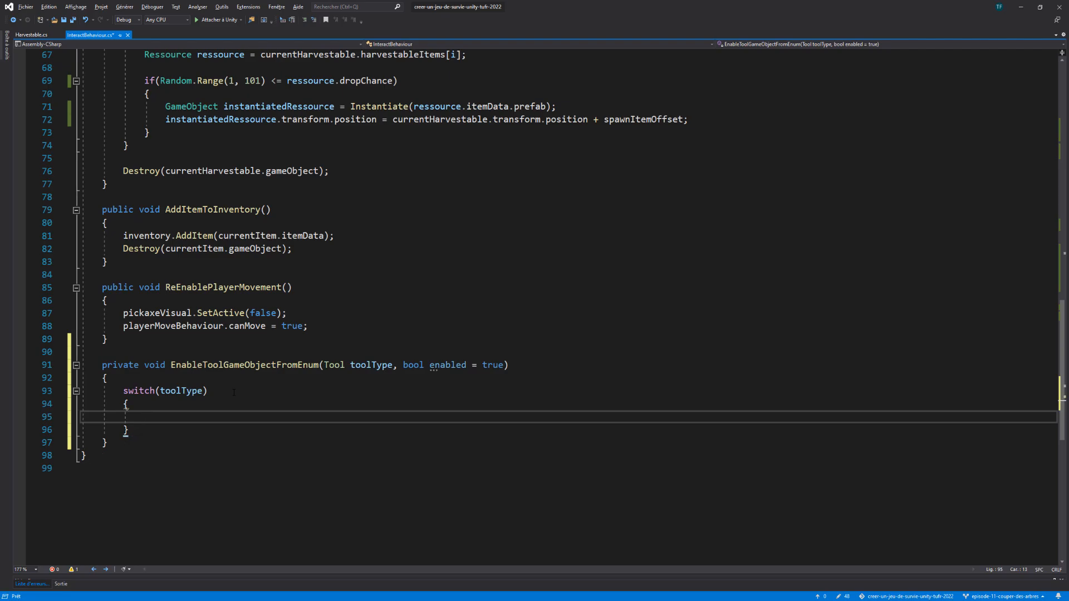
# Add a Tool.Pickaxe case to the switch that calls pickaxeVisual.SetActive(enabled); and ends with break;.
pyautogui.write('case T')
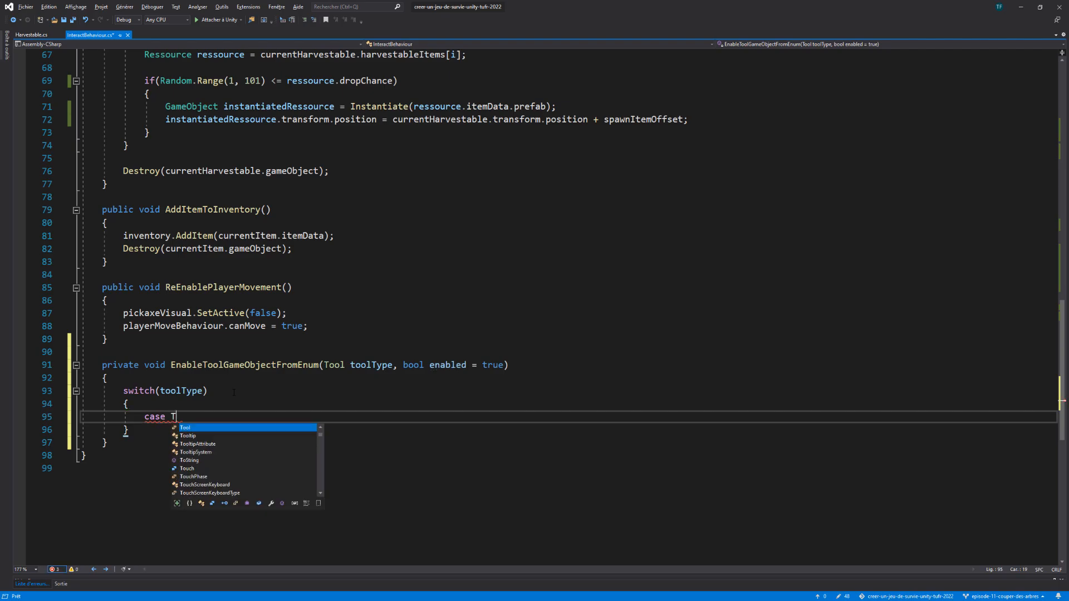
pyautogui.write('ool.Pickaxe')
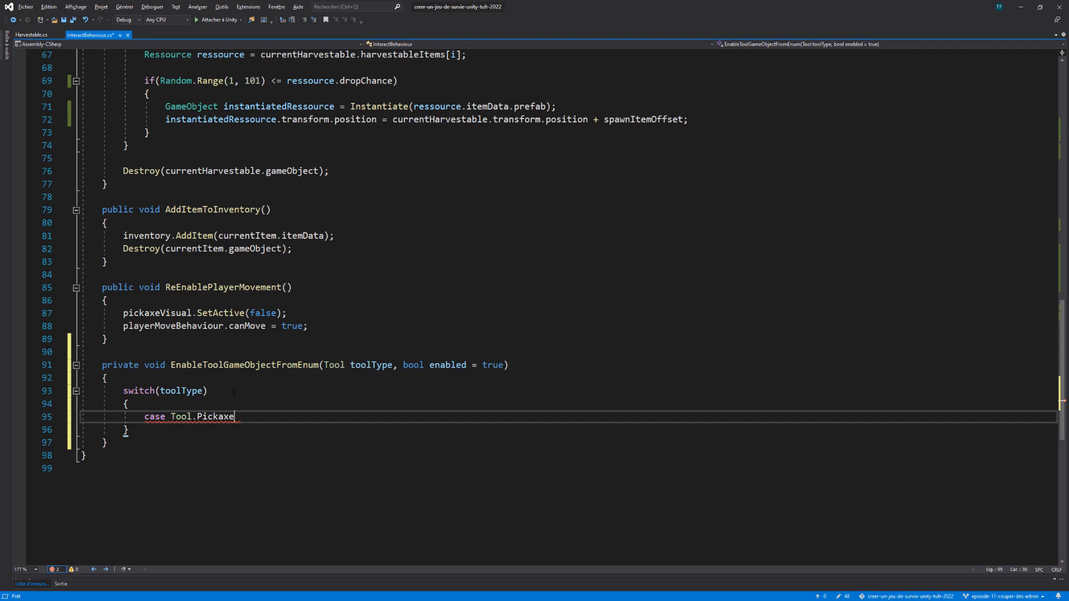
pyautogui.write(':')
pyautogui.press('Return')
pyautogui.write('picka')
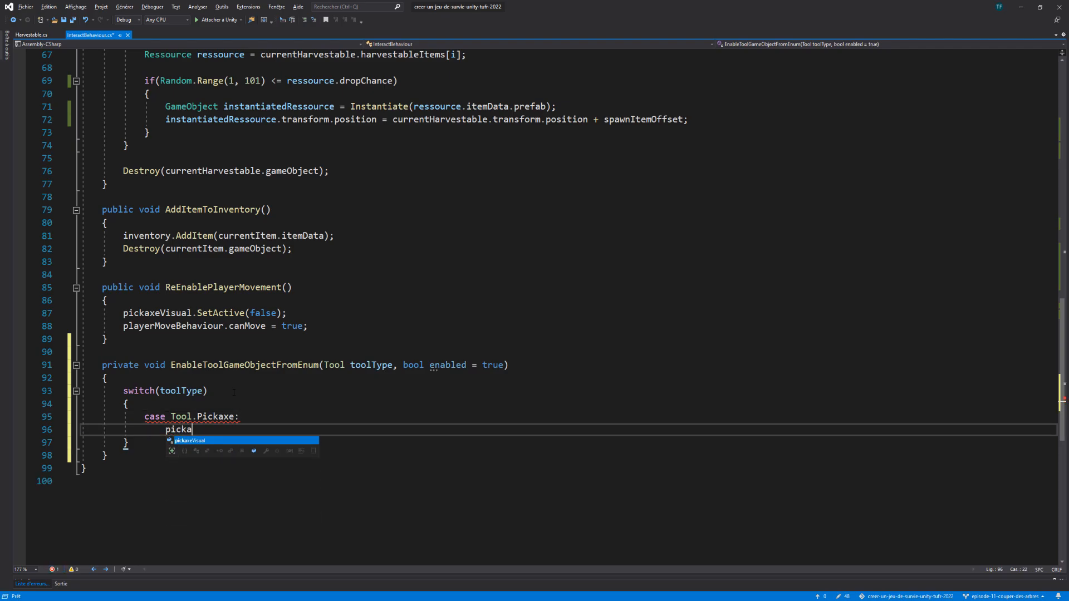
pyautogui.write('xeVisual.SetActive')
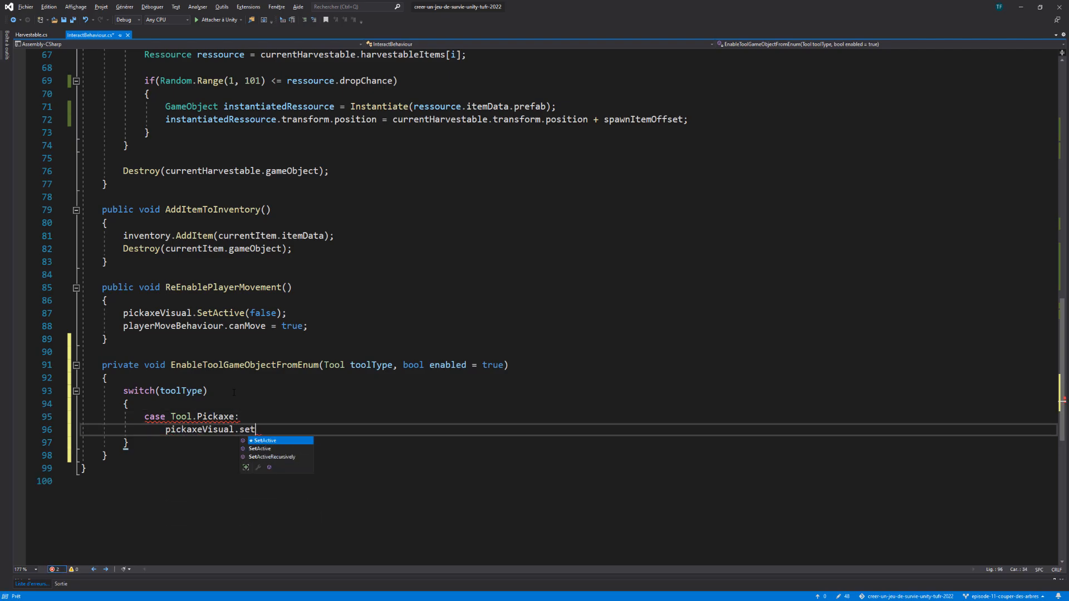
pyautogui.write('(')
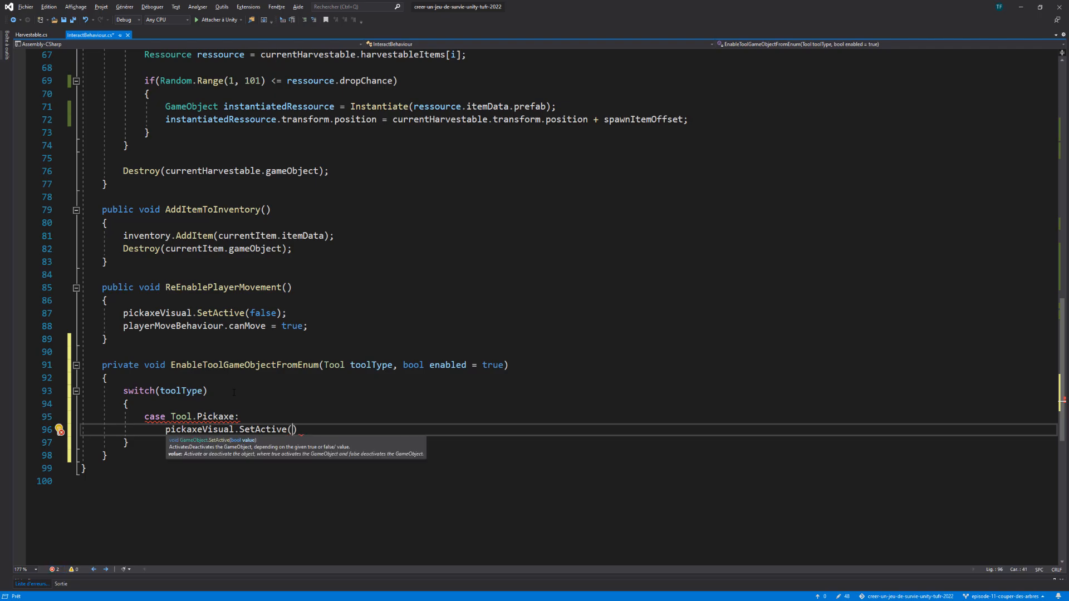
pyautogui.write('enabled')
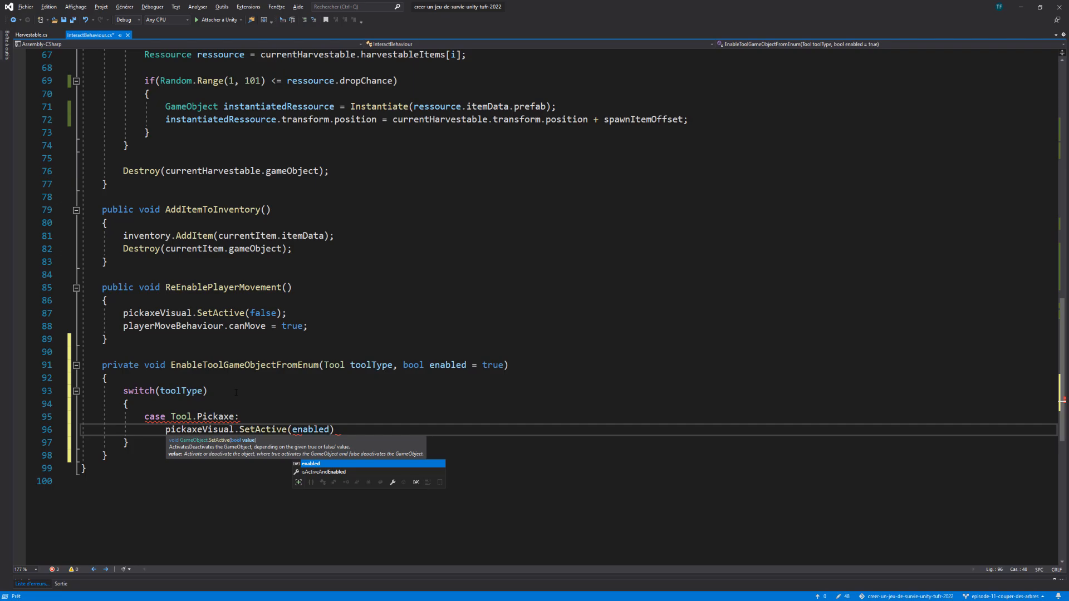
pyautogui.write(');')
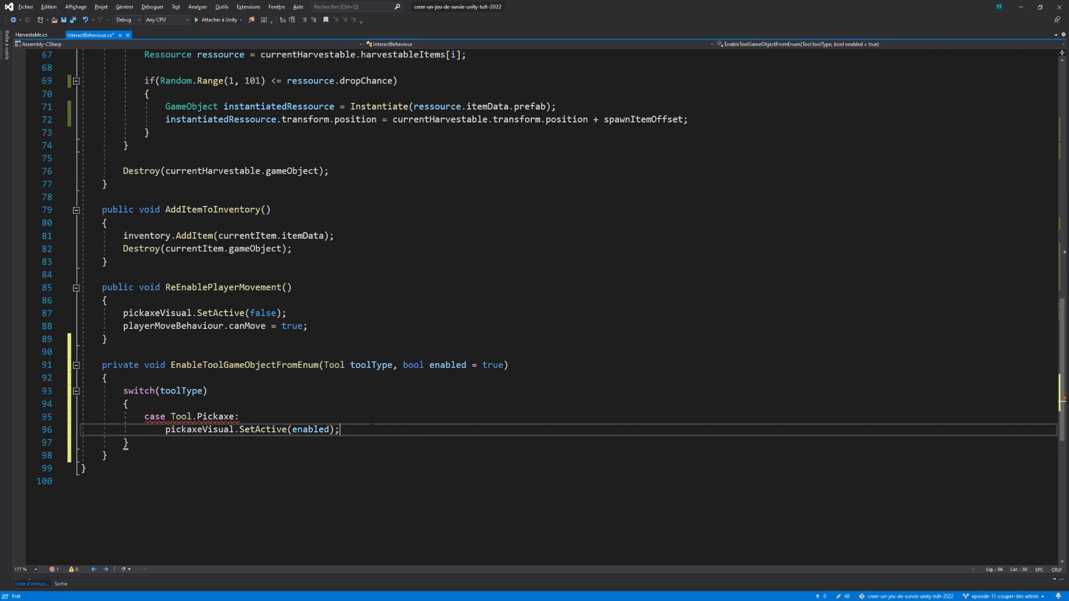
pyautogui.press('Return')
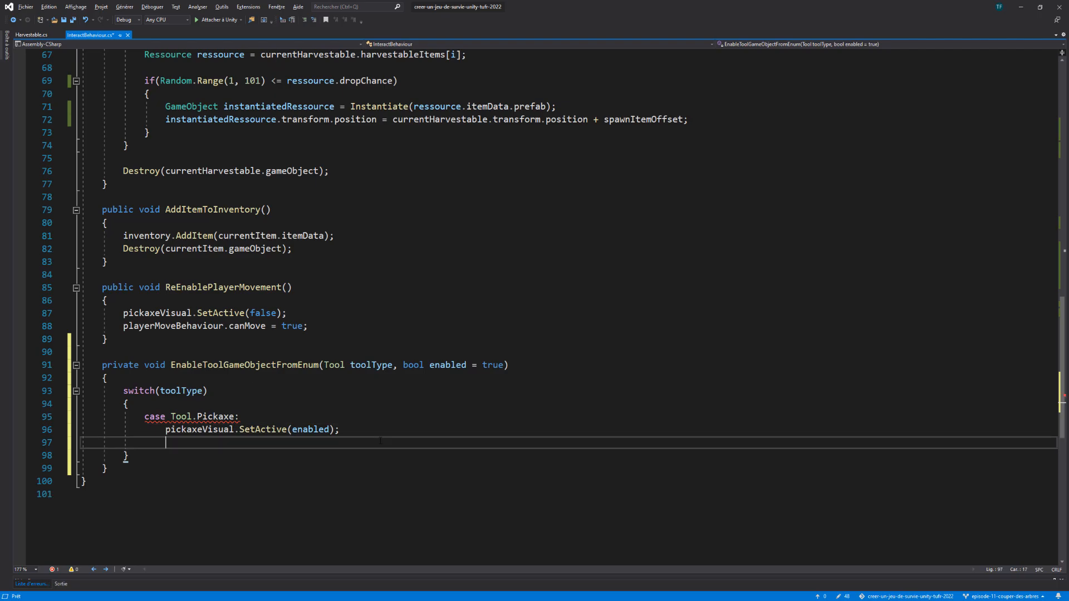
pyautogui.write('break;')
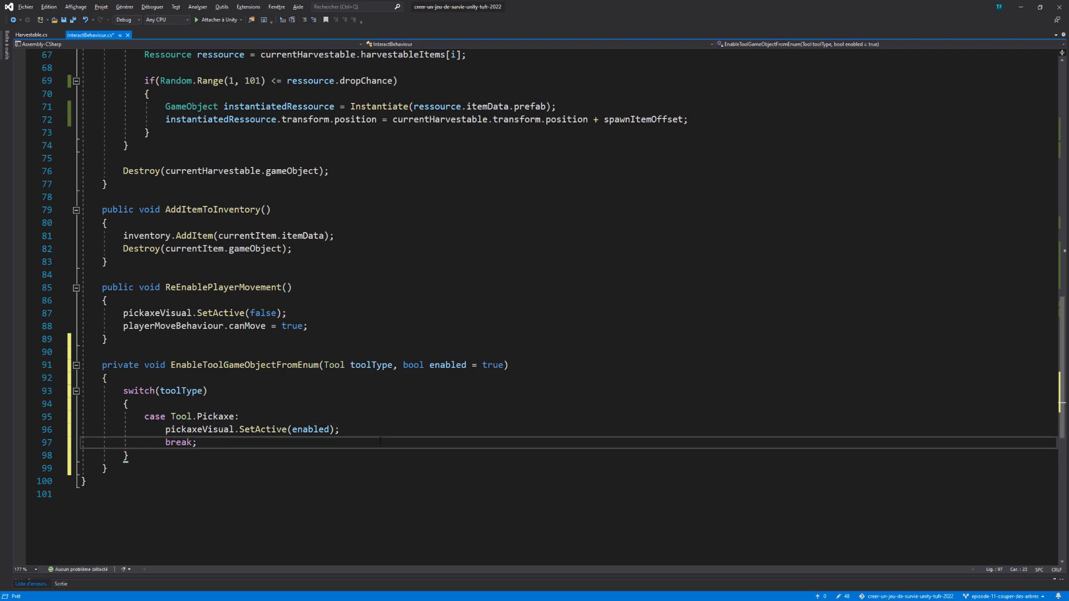
# Add a Tool.Axe case that calls axeVisual.SetActive(enabled); and ends with break;, and save the script.
pyautogui.press('Return')
pyautogui.write('cas')
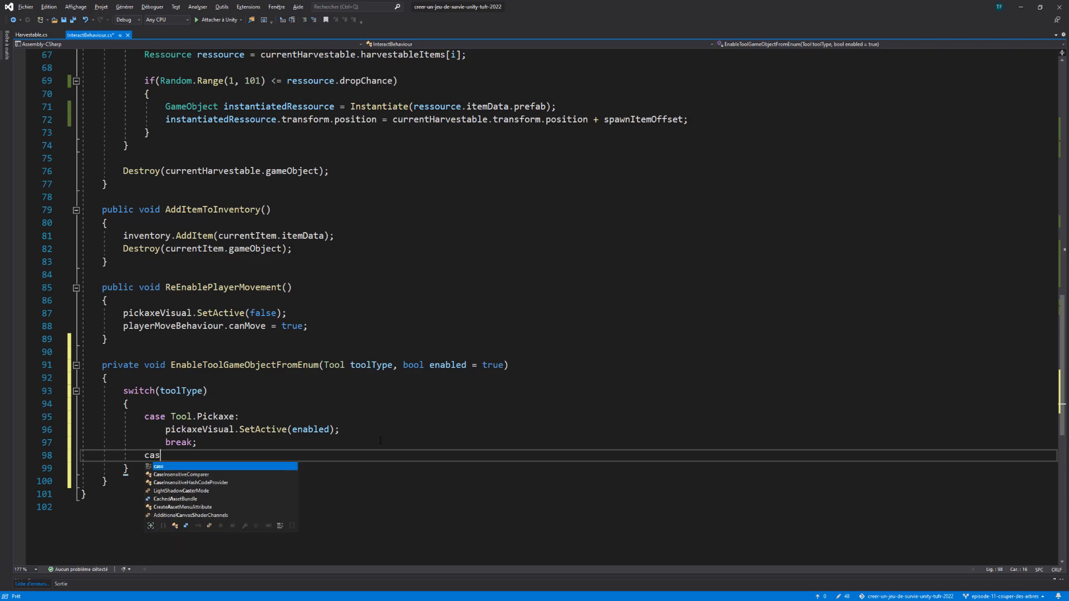
pyautogui.write('e Tool.')
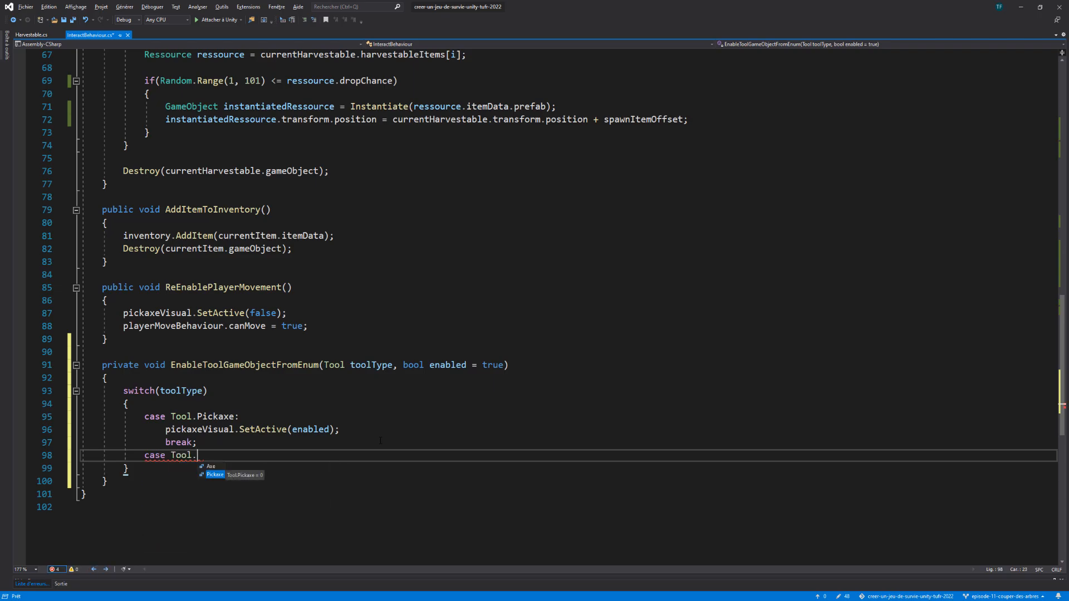
pyautogui.write('Axe')
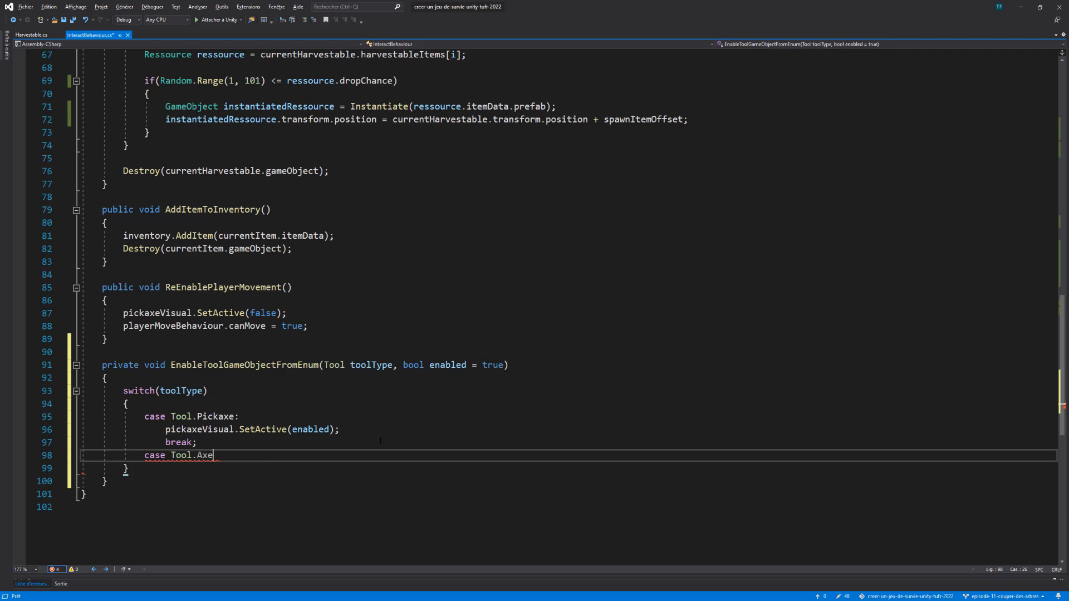
pyautogui.write(':')
pyautogui.press('Return')
pyautogui.write('axe')
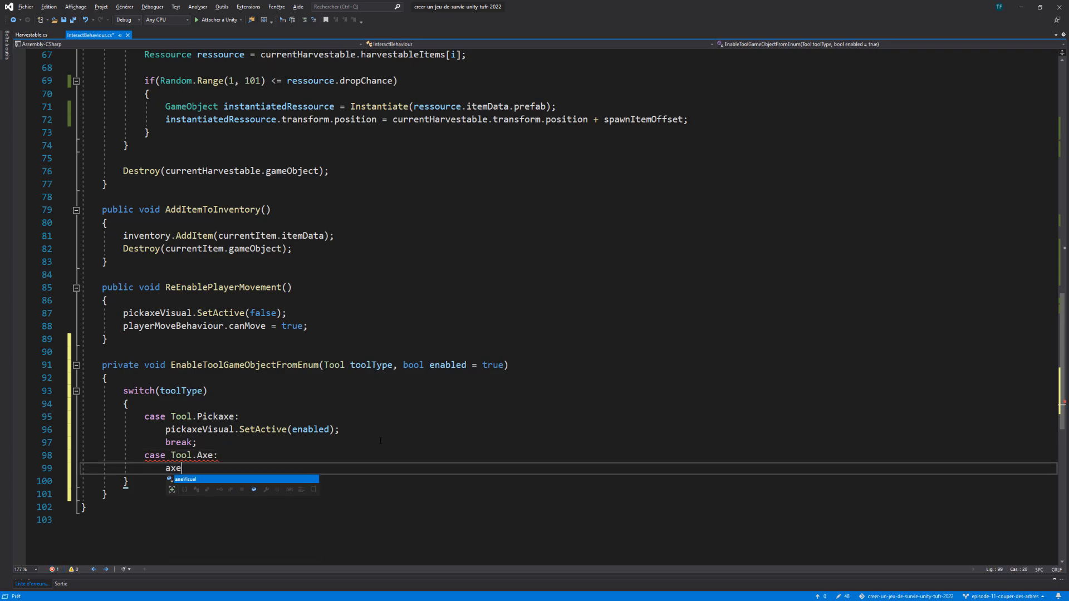
pyautogui.write('Visual.SetActive(')
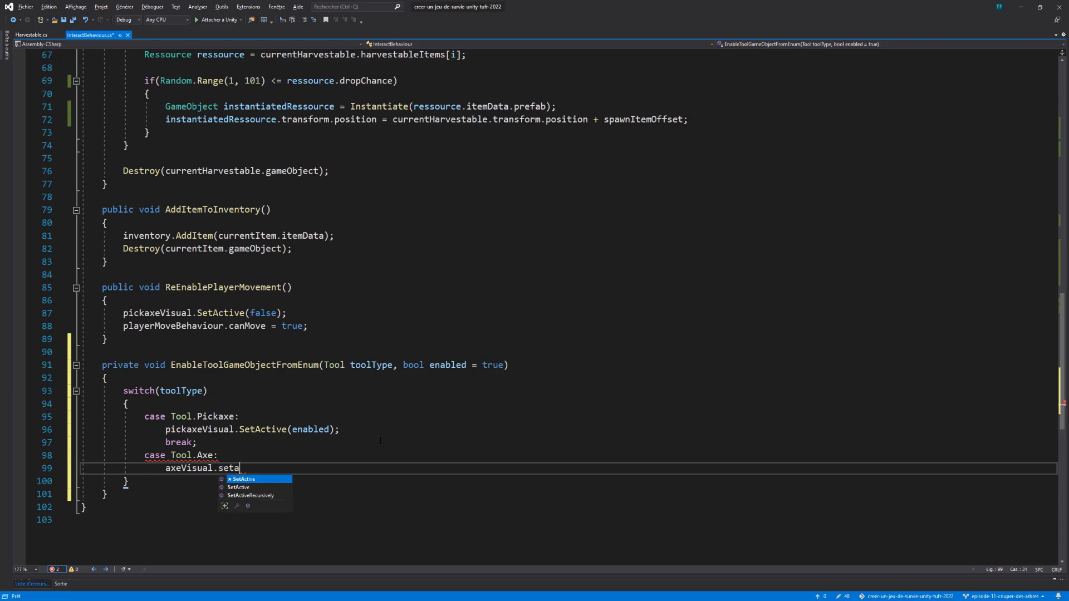
pyautogui.write('enabled)')
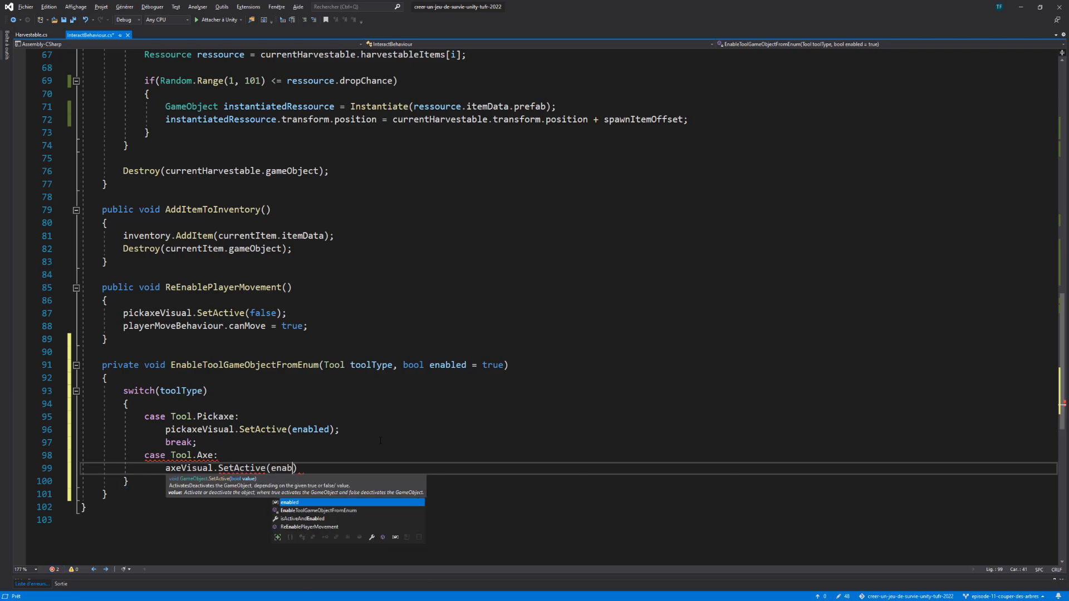
pyautogui.write(';')
pyautogui.press('Return')
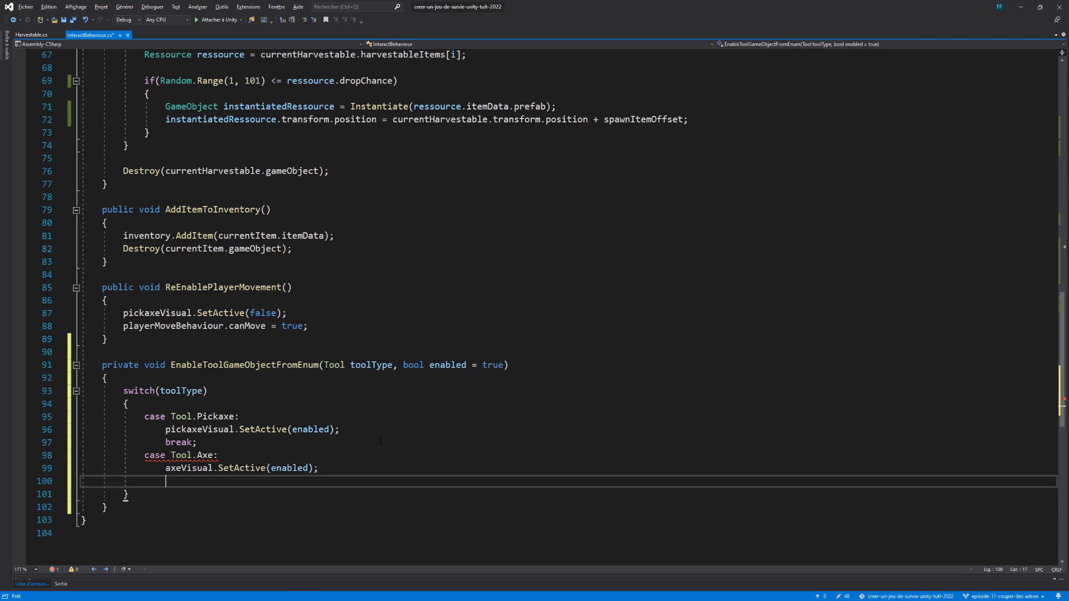
pyautogui.write('break;')
pyautogui.hotkey('ctrl', 's')
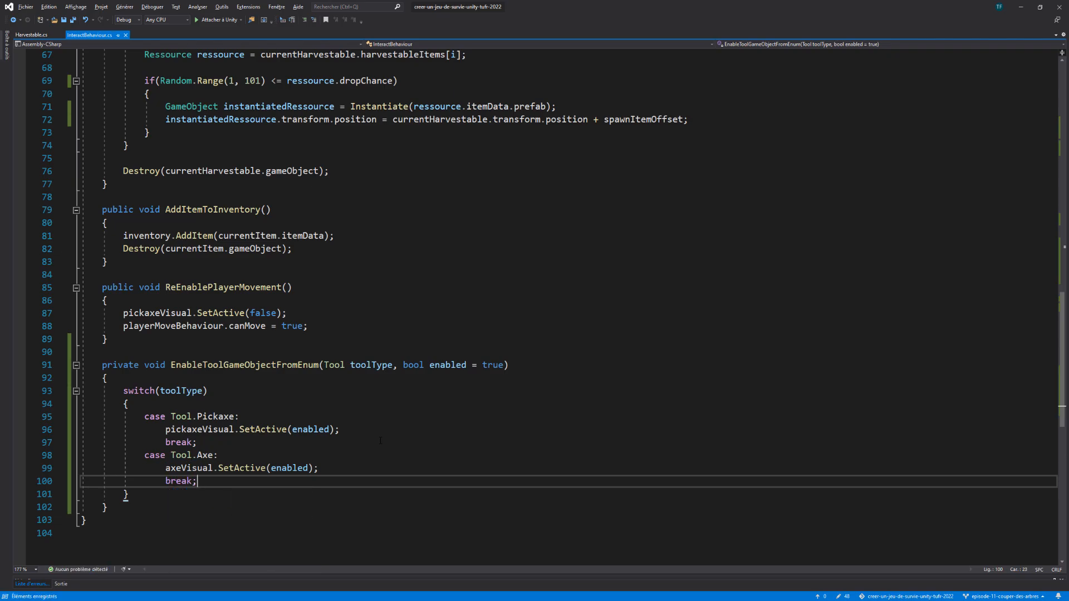
# In ReEnablePlayerMovement, replace the pickaxeVisual.SetActive(false) line with EnableToolGameObjectFromEnum(currentTool, false); and save the script.
pyautogui.doubleClick(247, 364)
pyautogui.hotkey('ctrl', 'c')
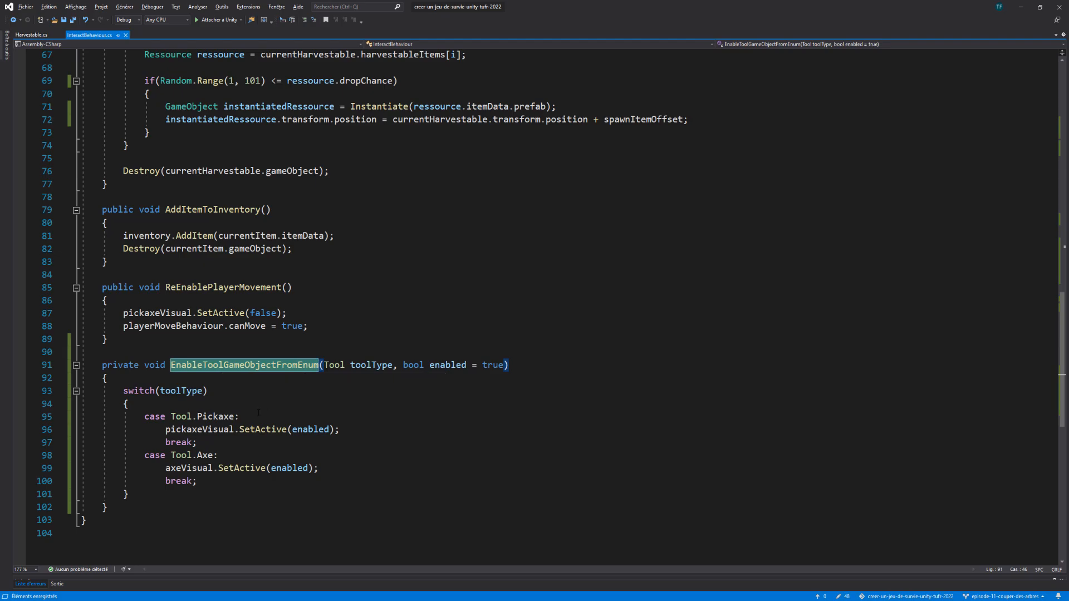
pyautogui.scroll(13, 295, 390)
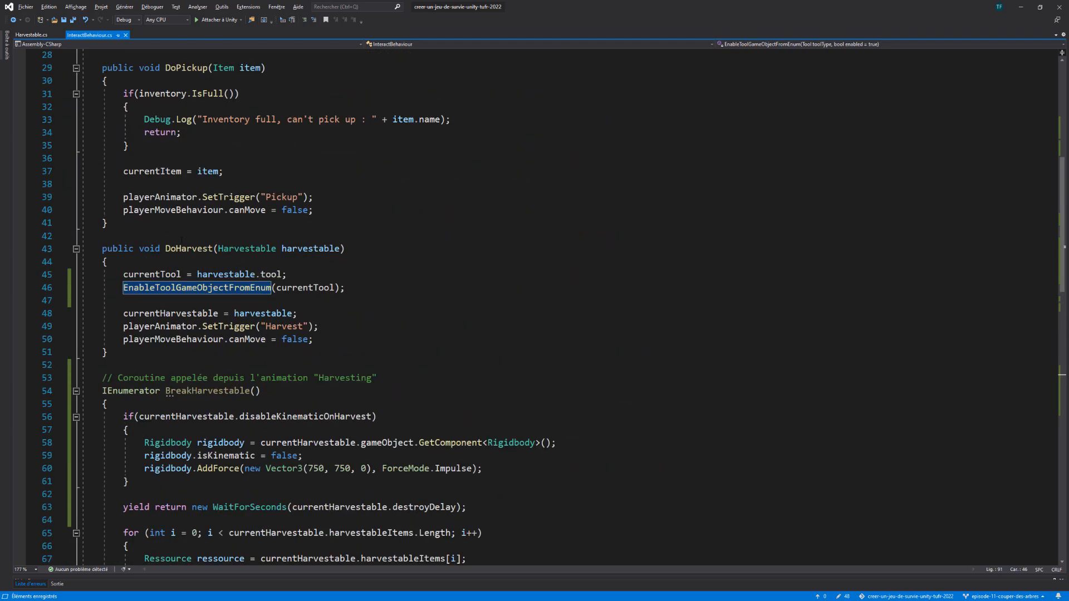
pyautogui.scroll(-5, 354, 288)
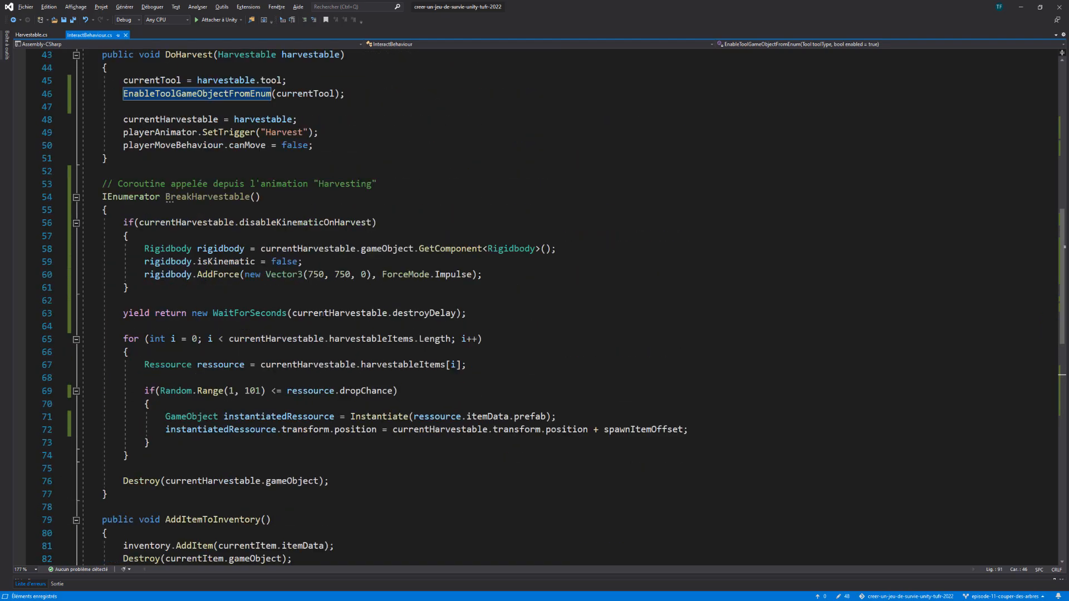
pyautogui.scroll(4, 346, 279)
pyautogui.scroll(-8, 334, 270)
pyautogui.scroll(-2, 332, 266)
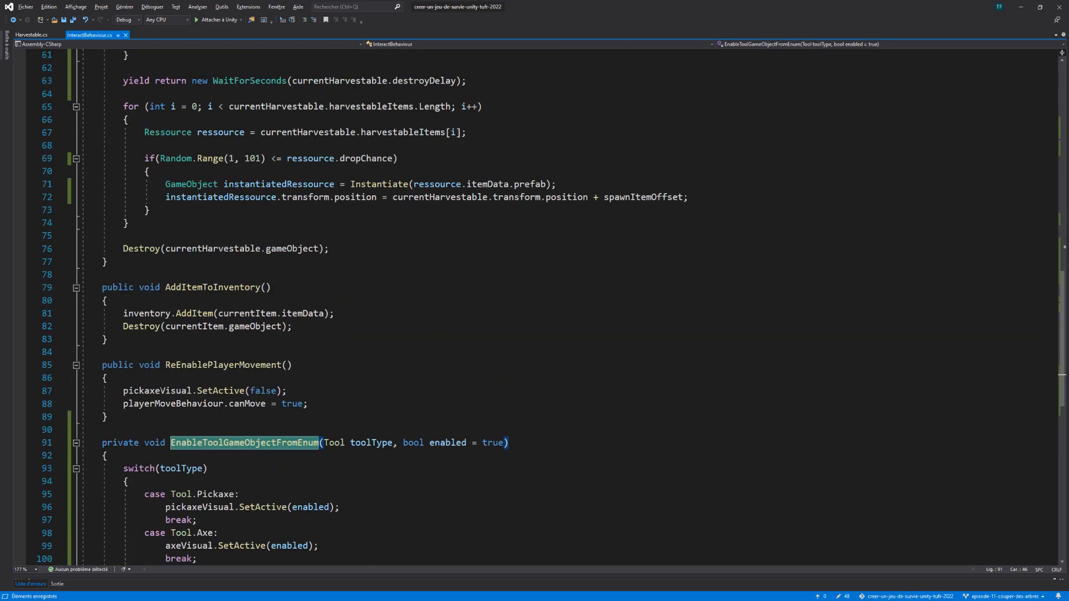
pyautogui.moveTo(124, 390); pyautogui.dragTo(288, 391)
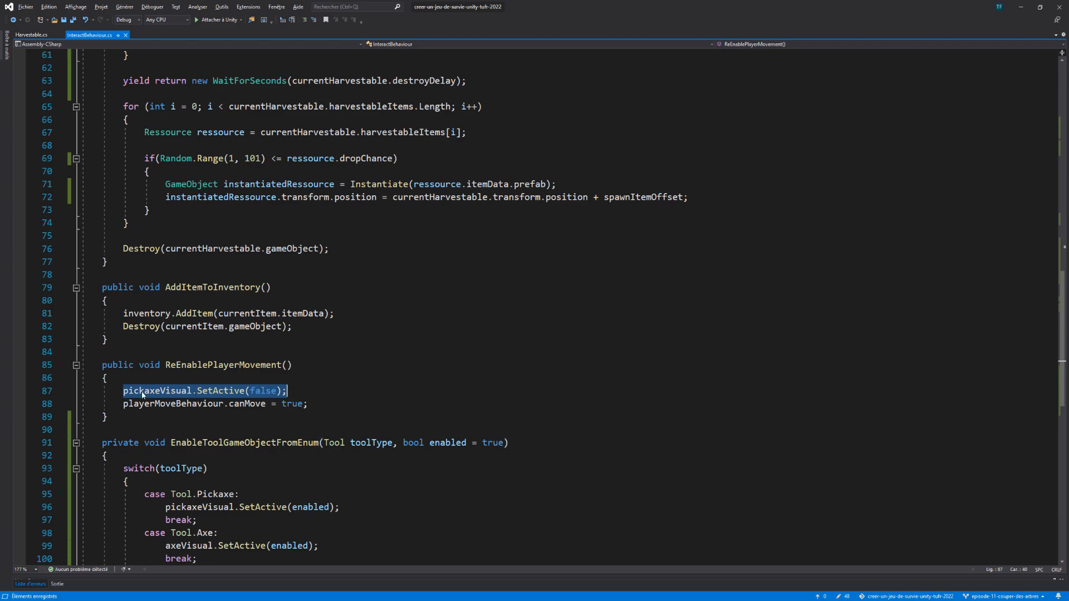
pyautogui.hotkey('ctrl', 'v')
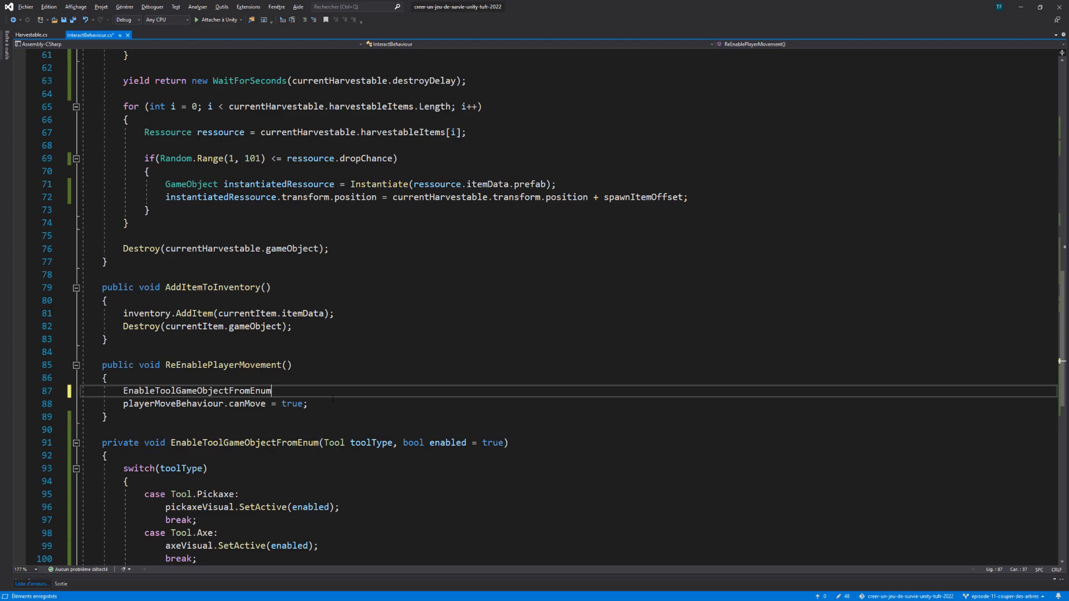
pyautogui.write('(')
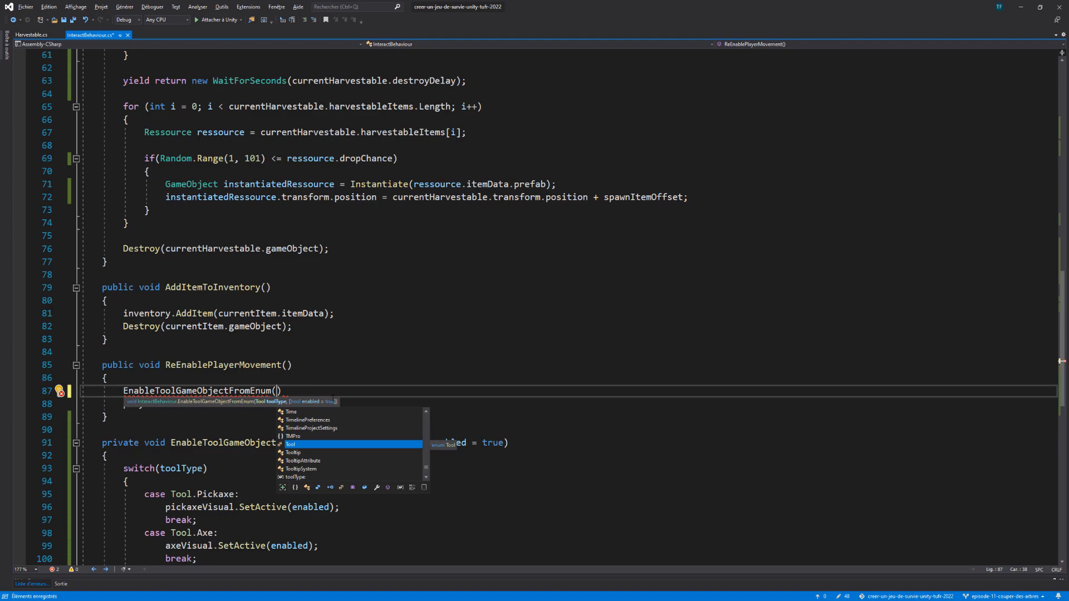
pyautogui.write('curr')
pyautogui.press('Tab')
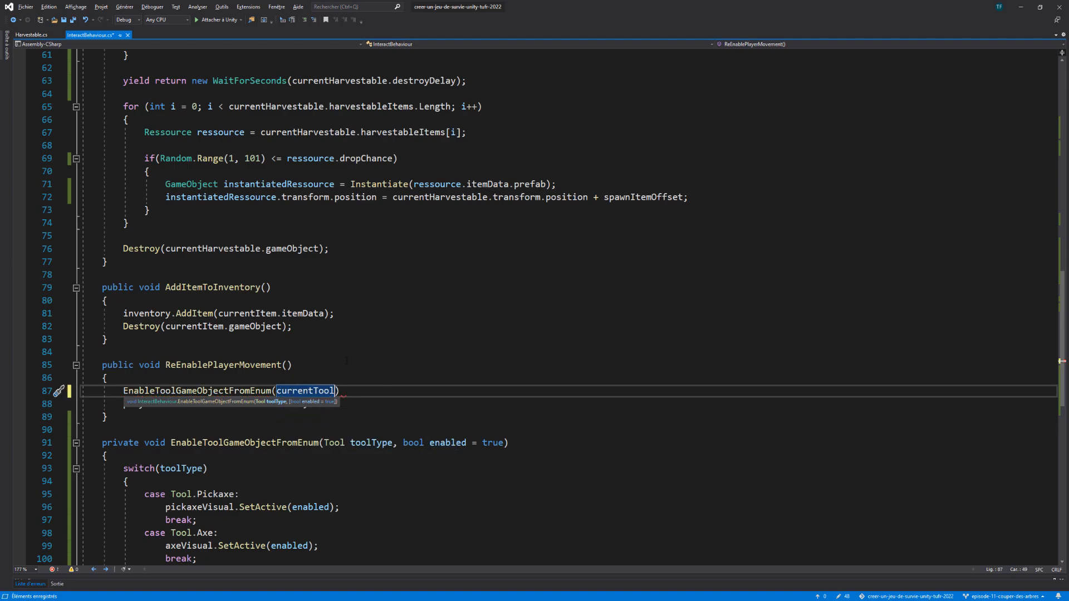
pyautogui.write(', ')
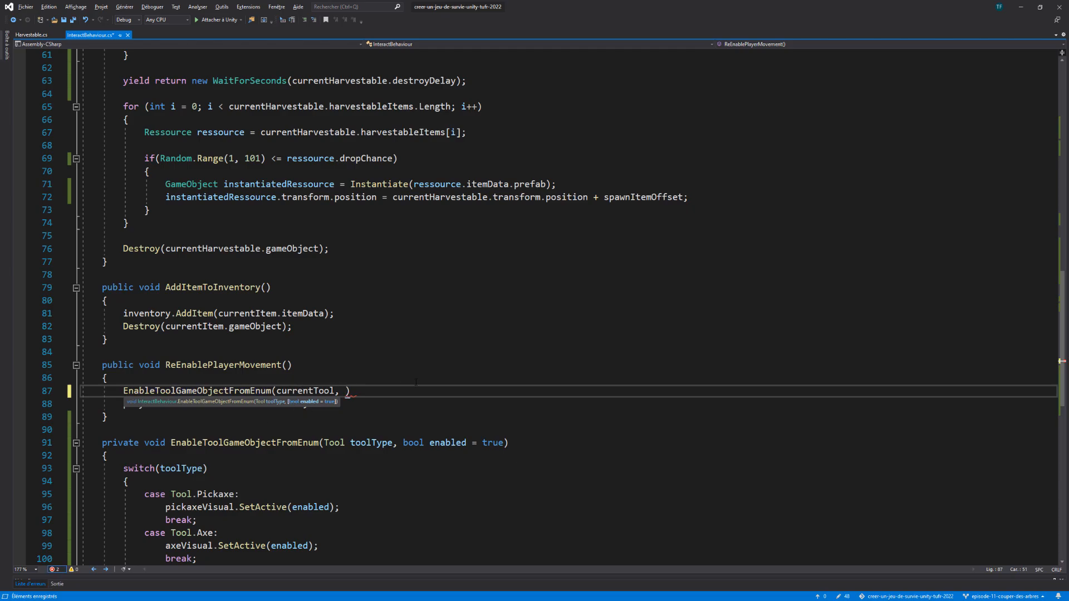
pyautogui.write('false);')
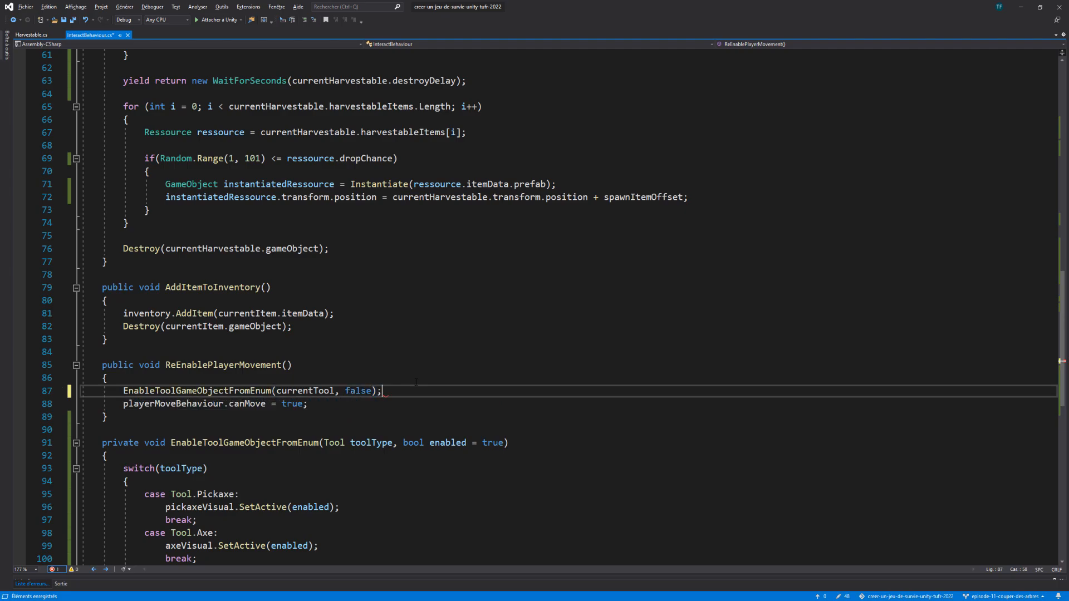
pyautogui.hotkey('ctrl', 's')
pyautogui.scroll(-1, 348, 393)
pyautogui.click(445, 403)
pyautogui.scroll(-2, 392, 394)
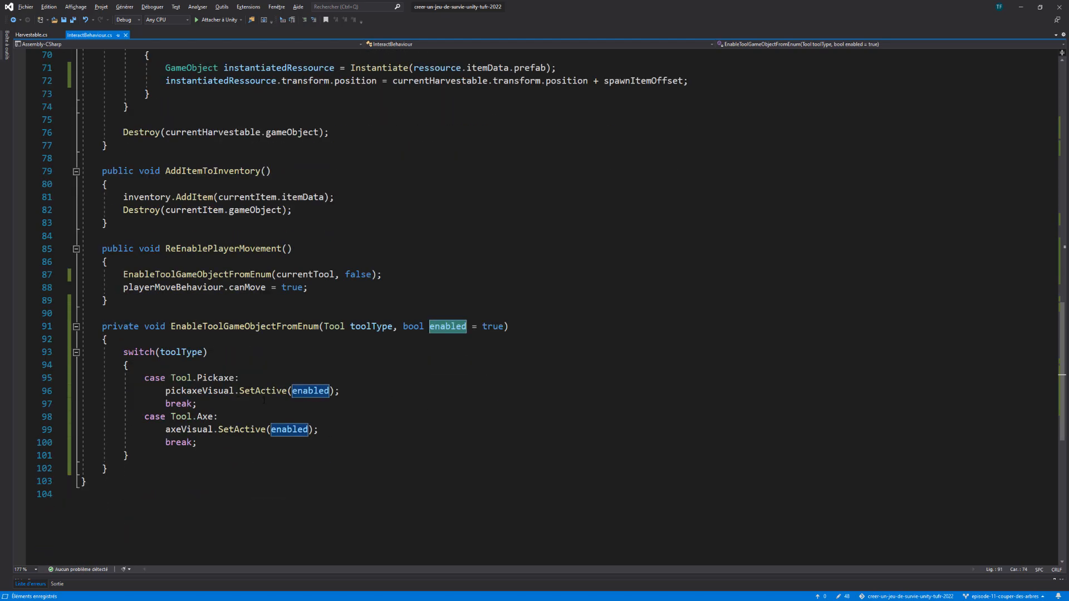
# Switch to Unity and assign the AxePrefab under the player's jointItemR to Axe Visual in the Player's Interact Behaviour script.
pyautogui.click(532, 329)
pyautogui.scroll(12, 367, 346)
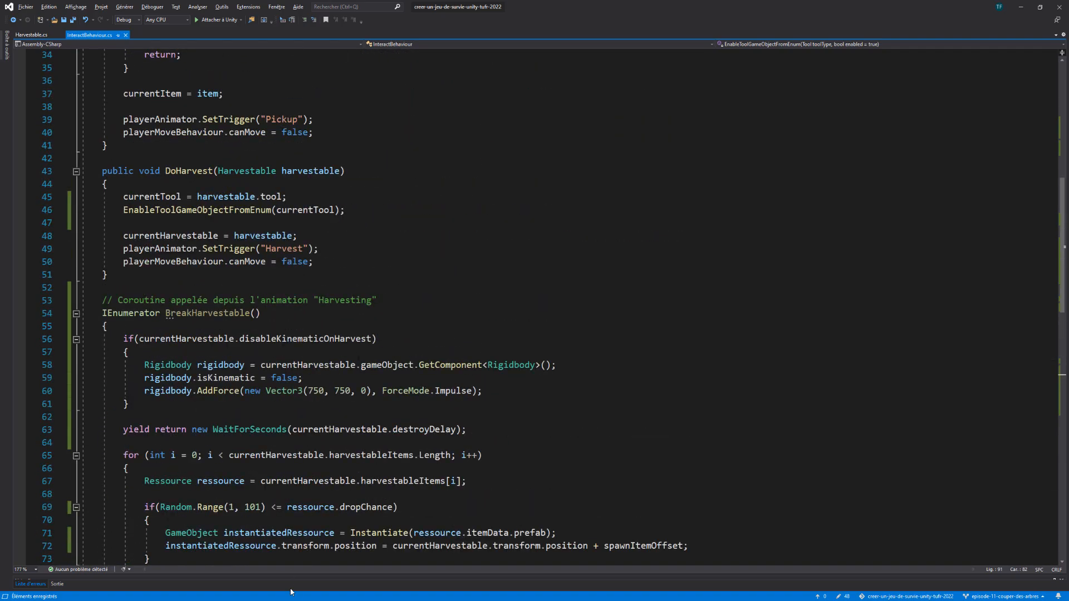
pyautogui.click(309, 596)
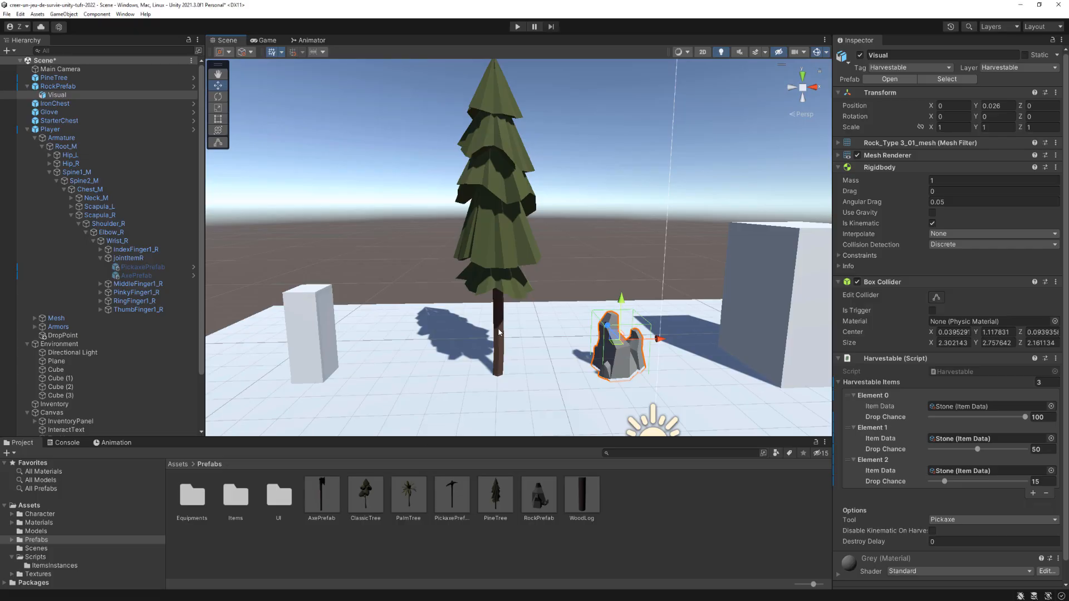
pyautogui.click(49, 129)
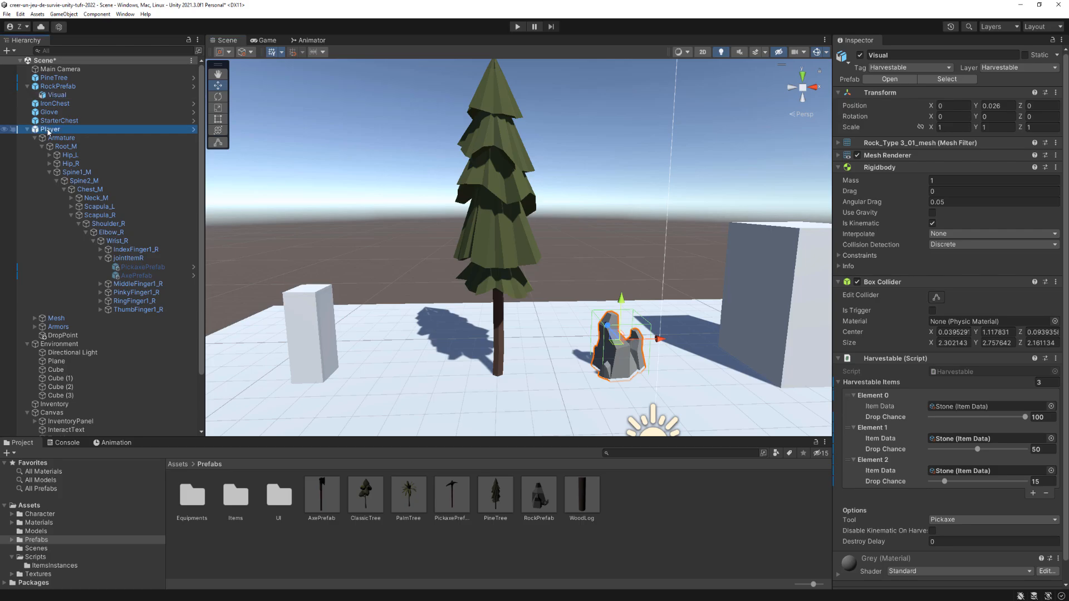
pyautogui.scroll(-10, 871, 290)
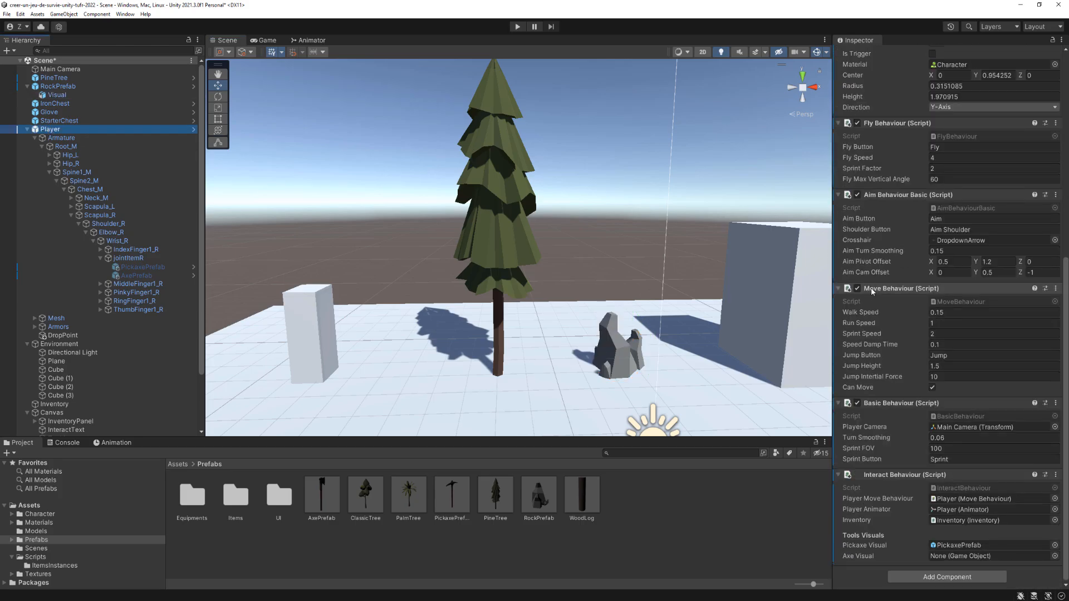
pyautogui.click(858, 558)
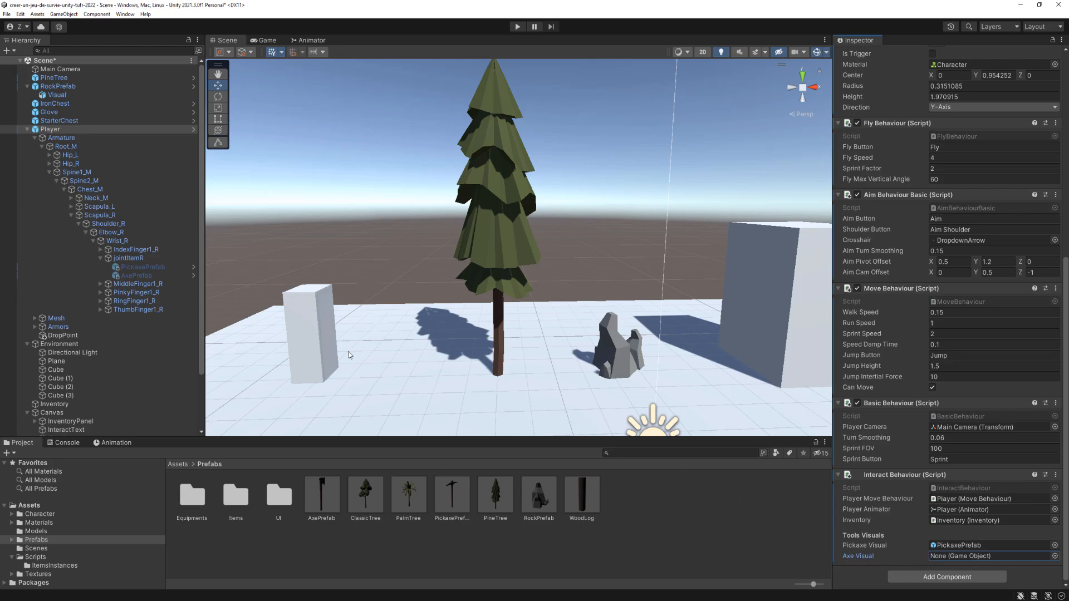
pyautogui.click(132, 277)
pyautogui.moveTo(133, 278); pyautogui.dragTo(956, 559)
# Run the game and harvest the rock with the player to test the pickaxe visual.
pyautogui.moveTo(638, 310); pyautogui.dragTo(671, 317, button='right')
pyautogui.press('s')
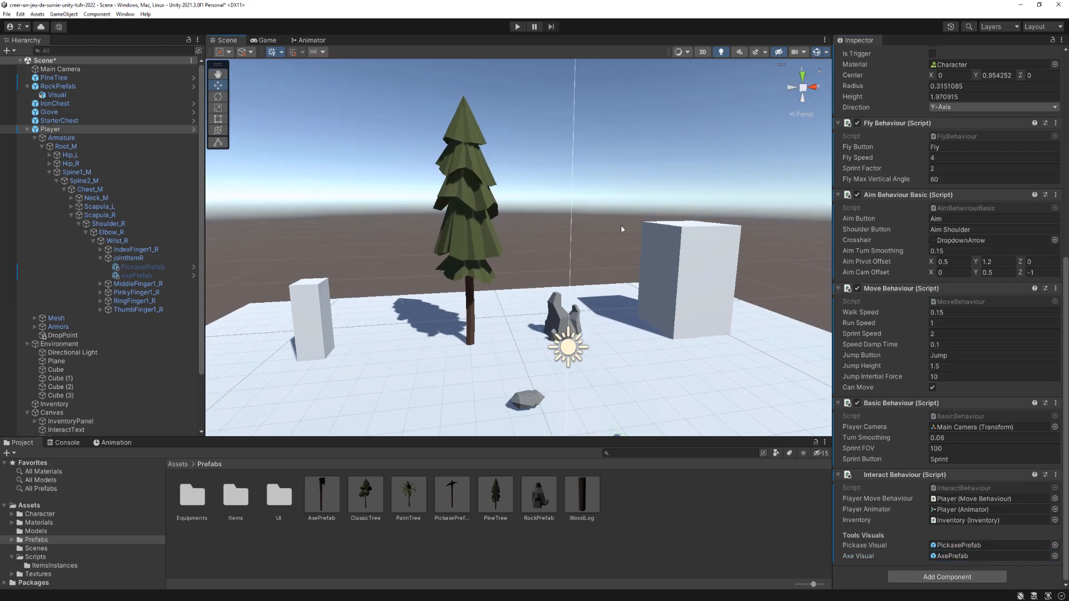
pyautogui.click(517, 27)
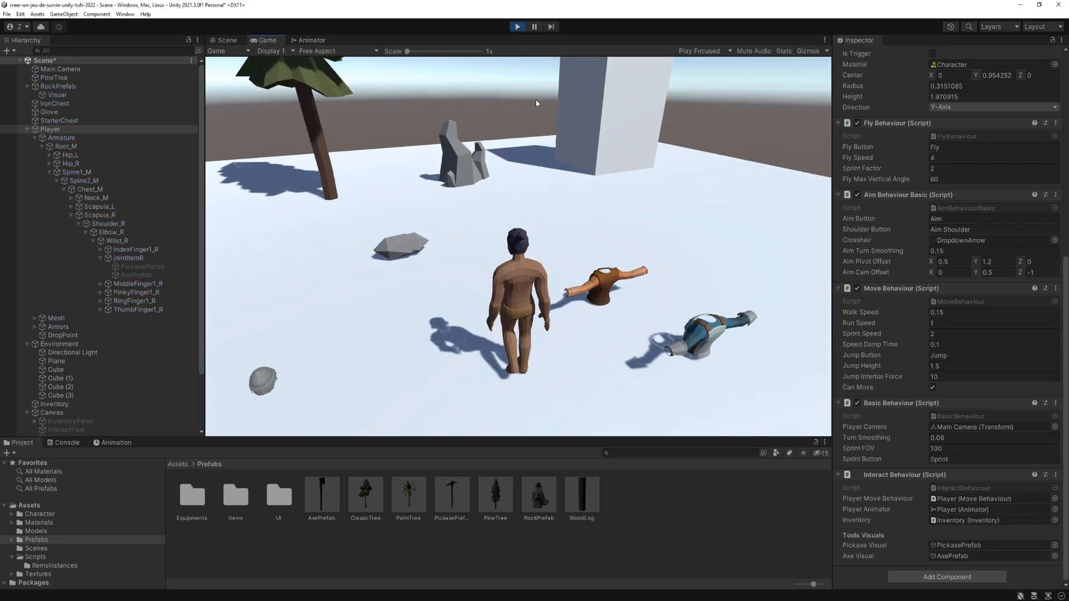
pyautogui.press('w')
pyautogui.rightClick(503, 97)
pyautogui.press('e')
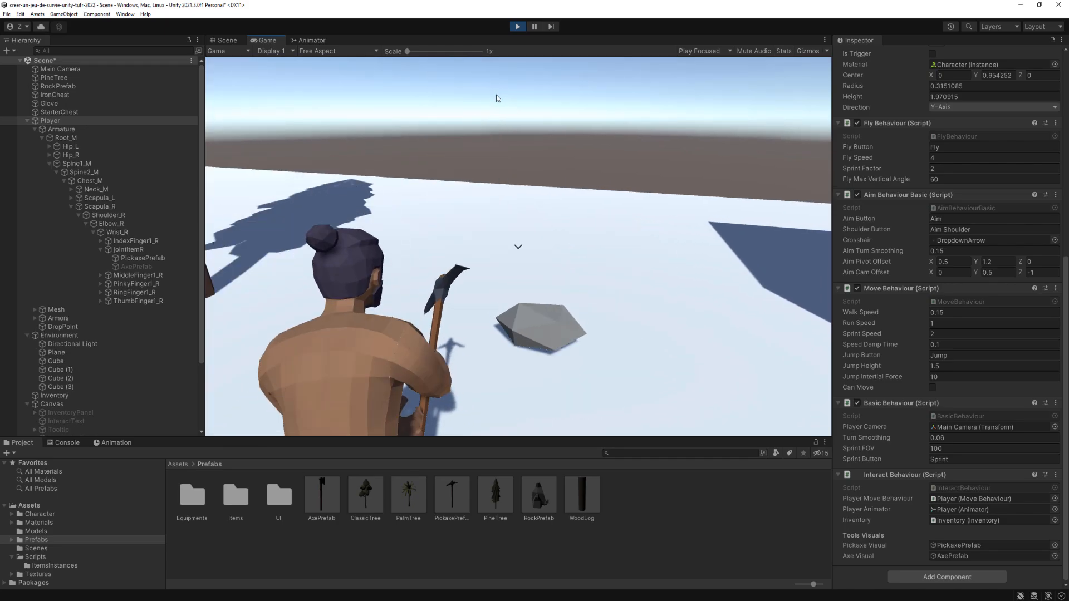
# Harvest the pine tree to test the axe visual, walk around the fallen trunk, and stop the game.
pyautogui.press('w')
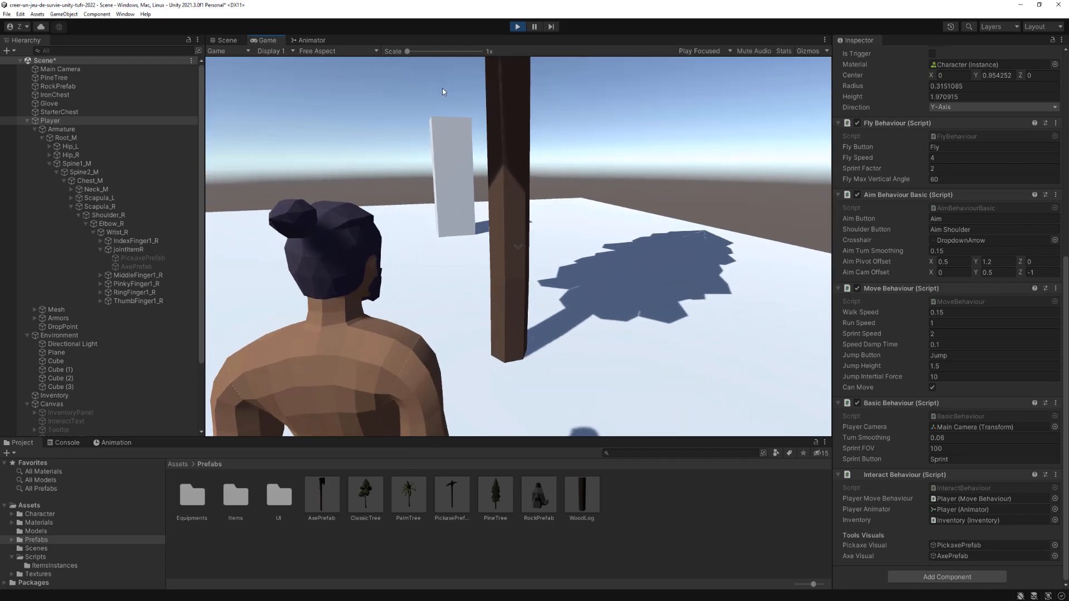
pyautogui.press('e')
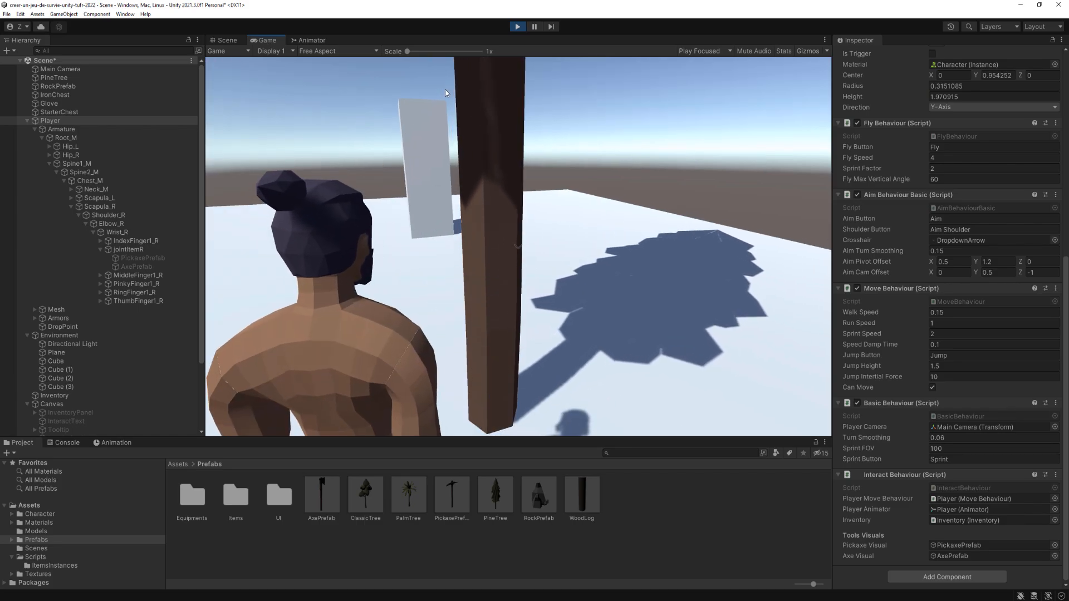
pyautogui.press('s')
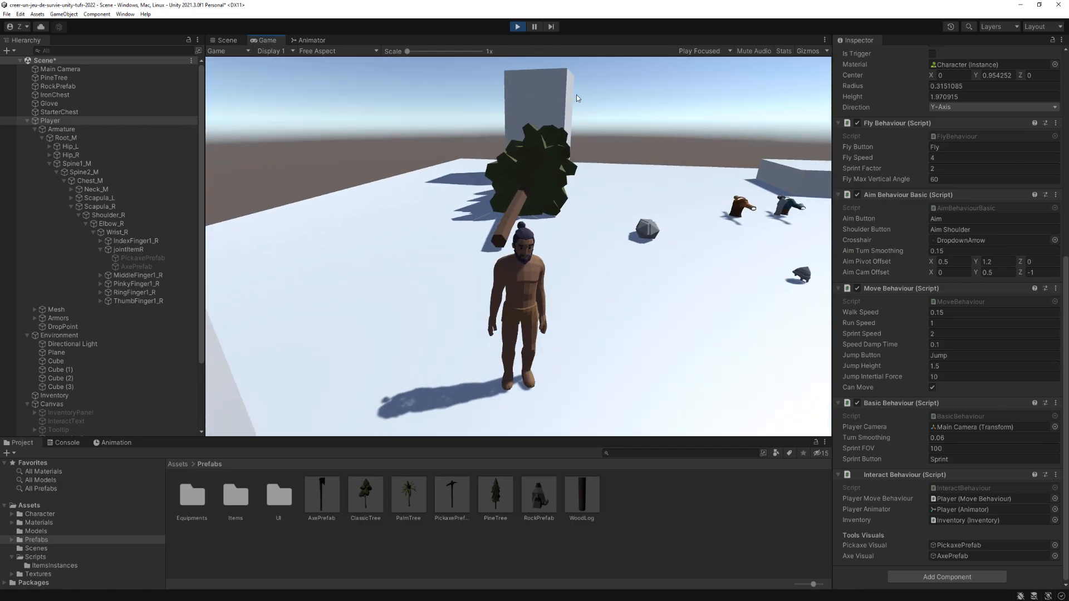
pyautogui.press('w')
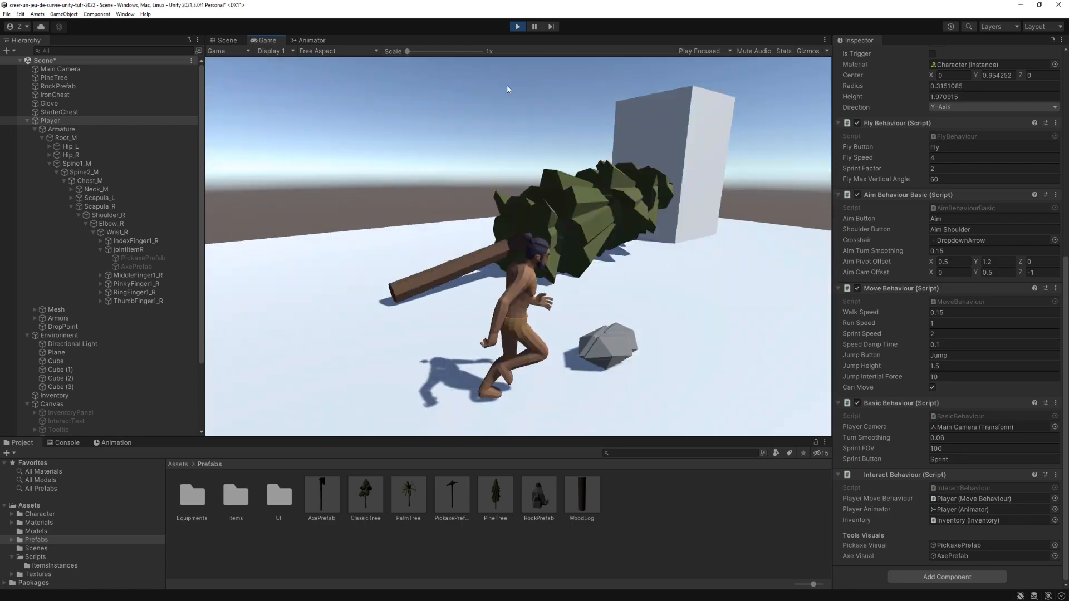
pyautogui.press('a')
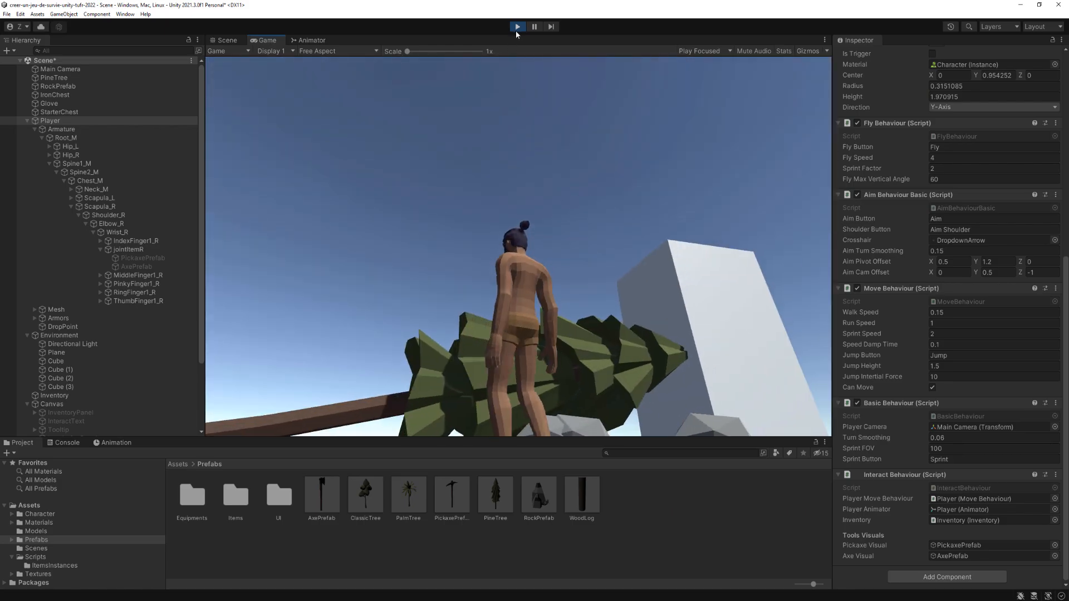
pyautogui.click(517, 27)
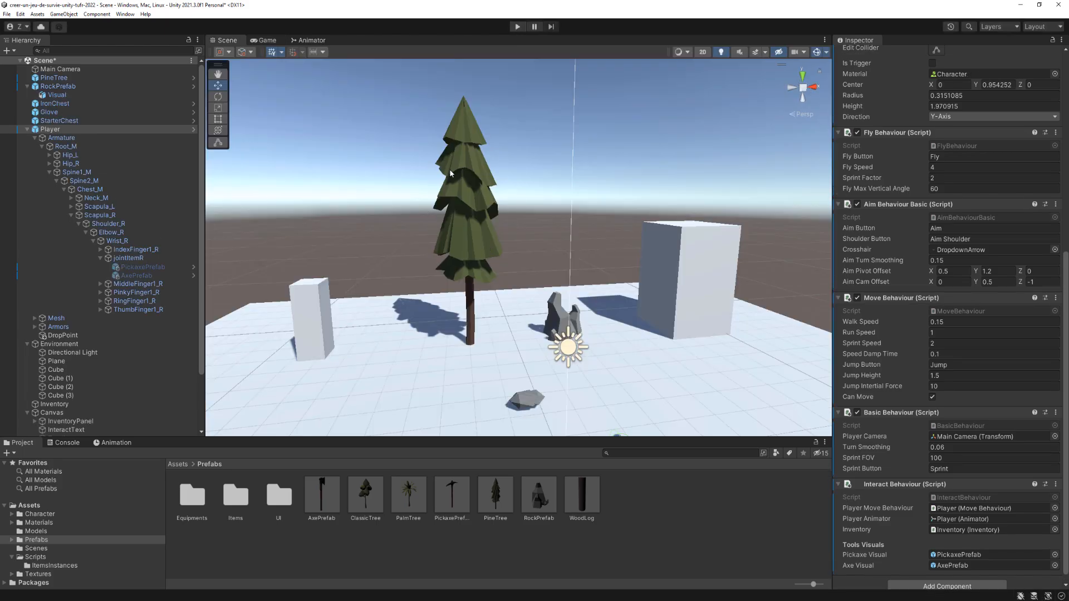
# Set the PineTree's Destroy Delay to 7.5 and apply all of its overrides to the prefab.
pyautogui.click(84, 78)
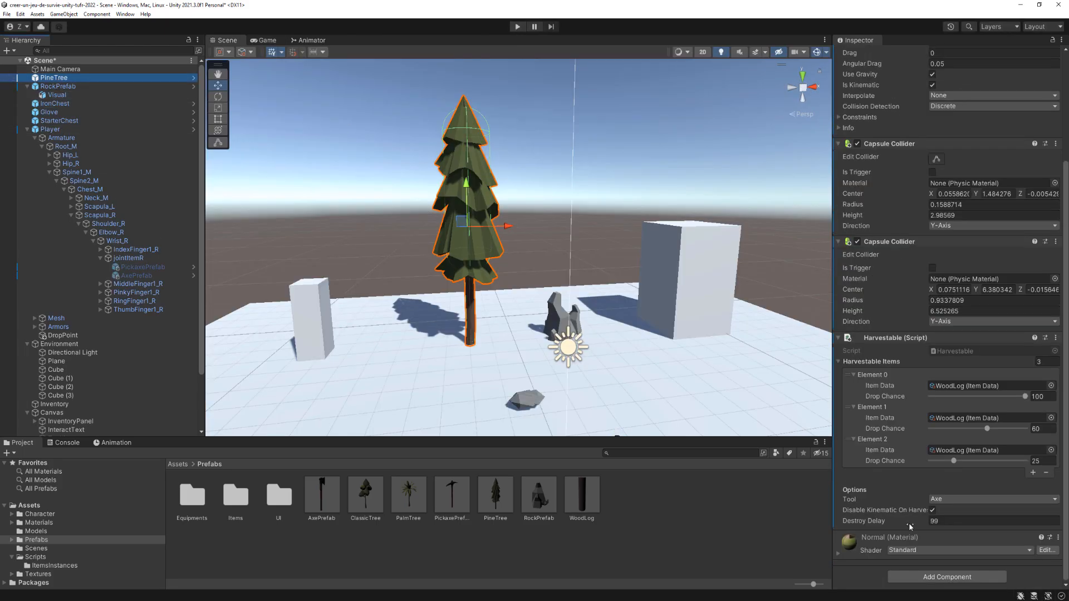
pyautogui.click(944, 521)
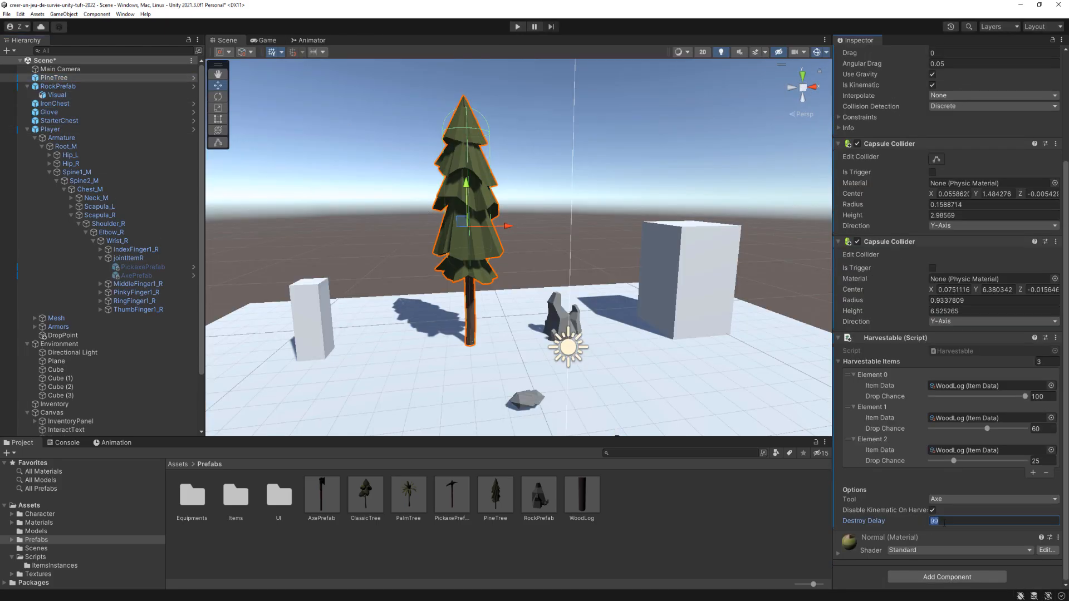
pyautogui.write('7.5')
pyautogui.scroll(5, 902, 424)
pyautogui.click(1004, 80)
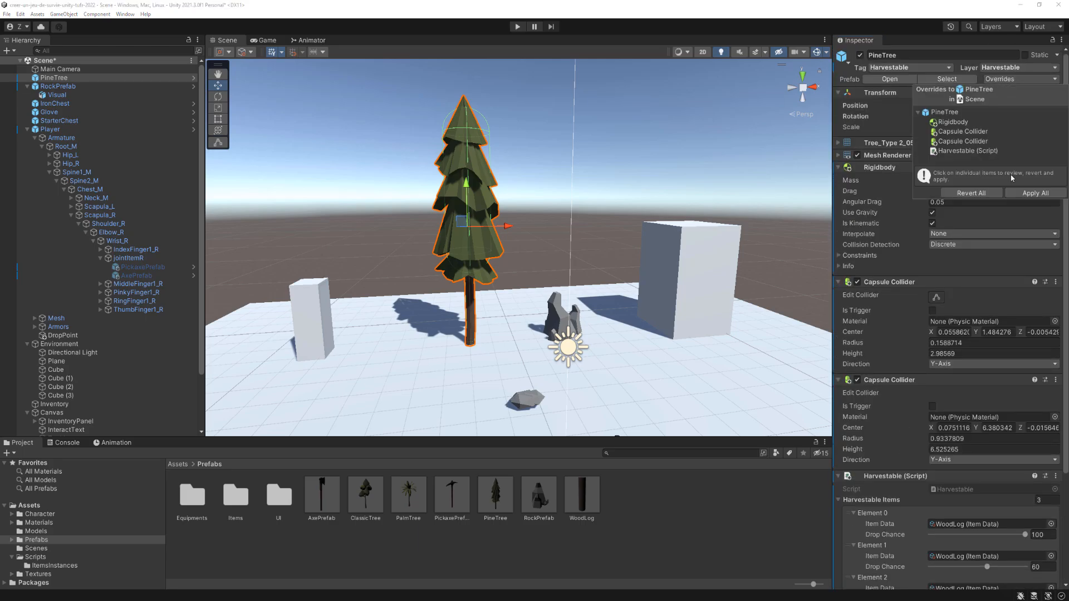
pyautogui.click(1027, 192)
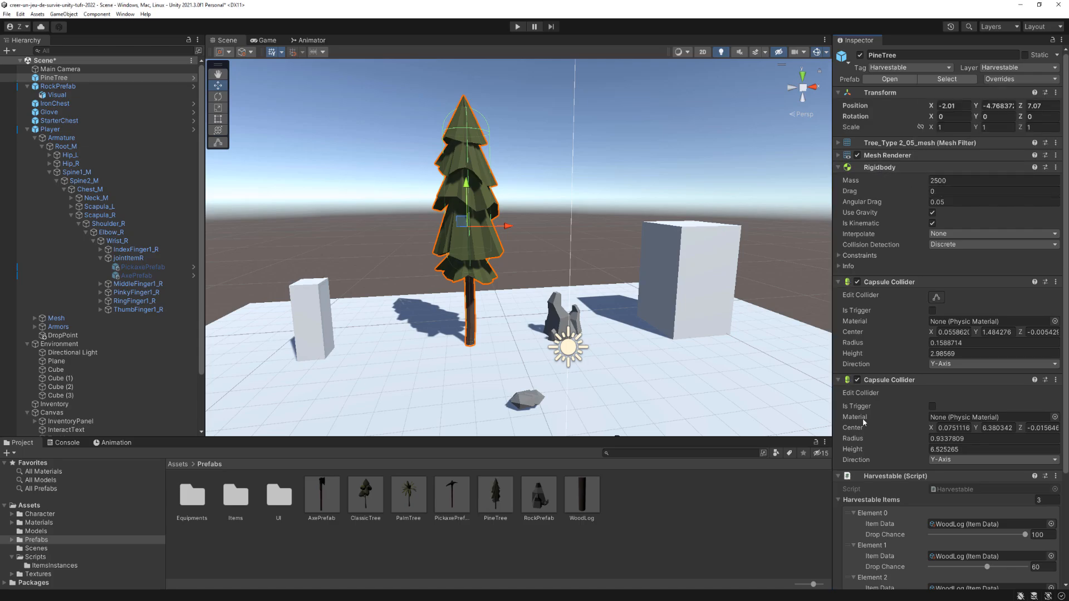
pyautogui.scroll(-5, 883, 529)
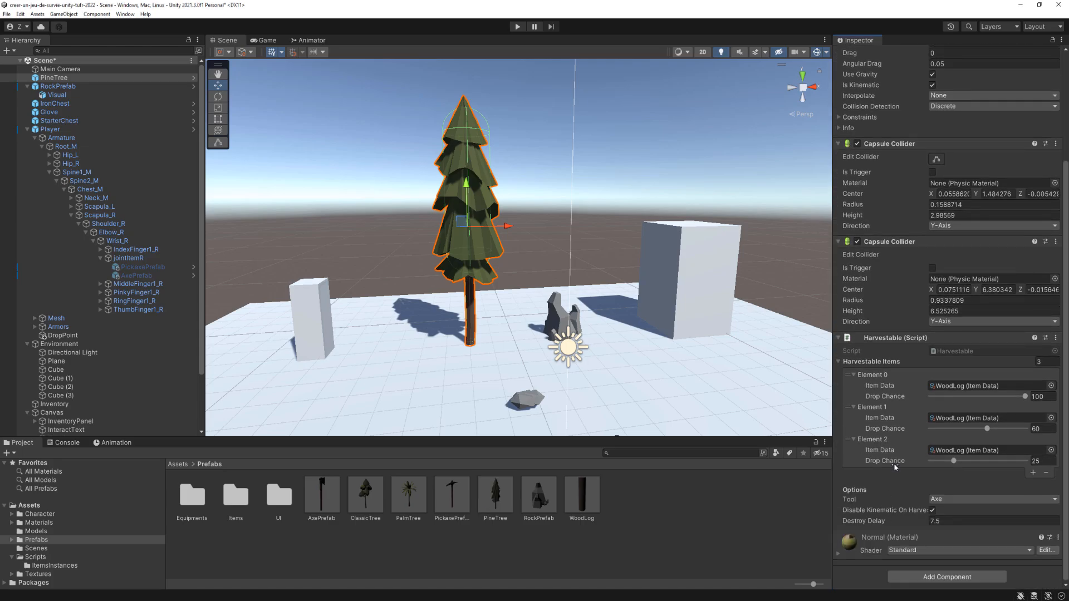
# Place a PalmTree prefab on the ground between the pine tree and the small white block.
pyautogui.moveTo(536, 297); pyautogui.dragTo(496, 287, button='right')
pyautogui.scroll(4, 515, 313)
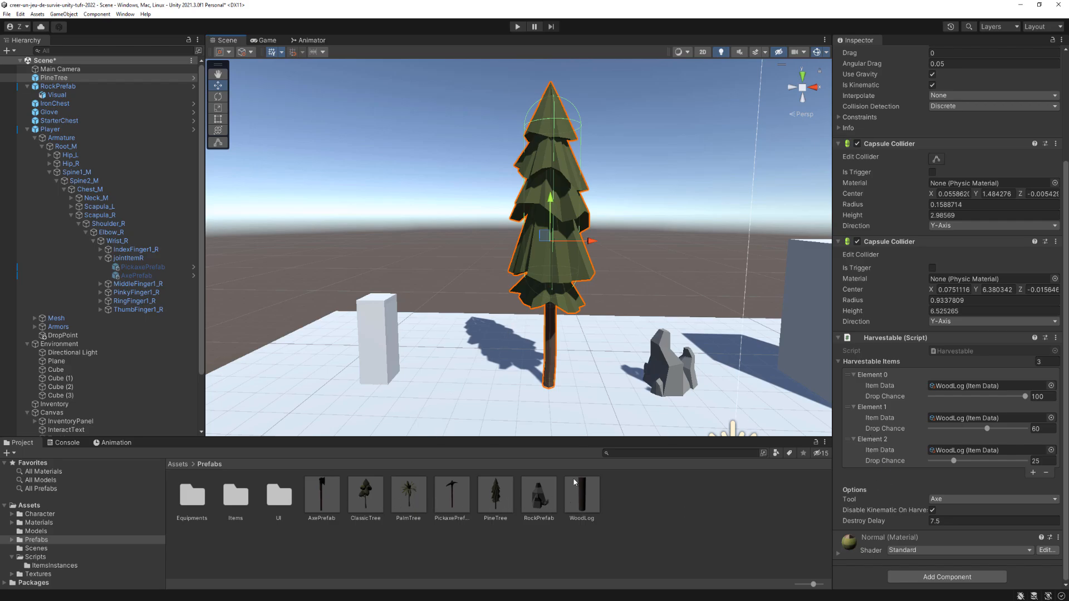
pyautogui.scroll(5, 922, 419)
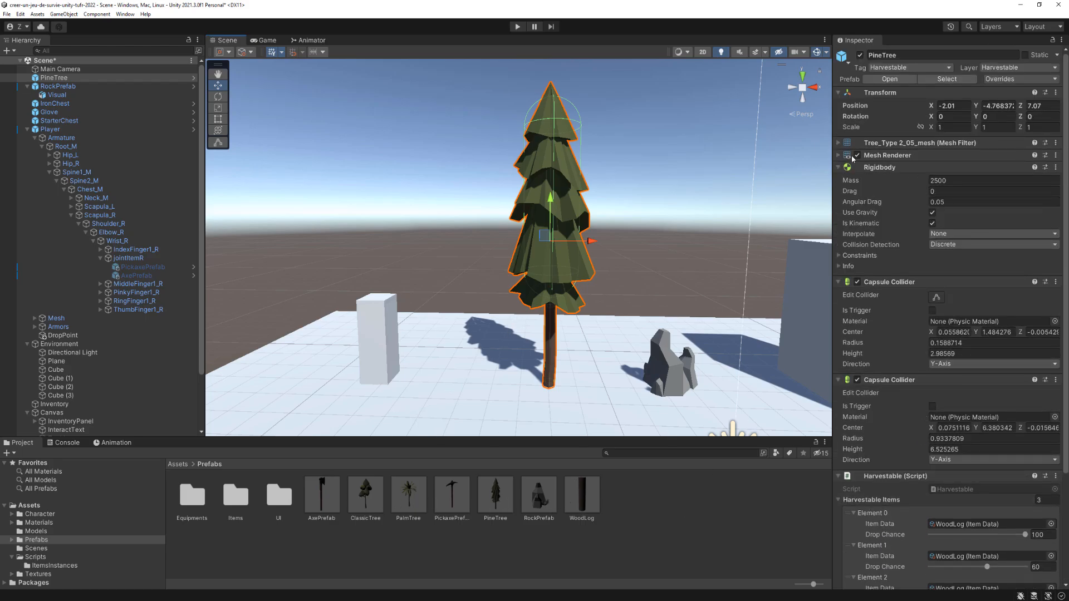
pyautogui.moveTo(409, 495); pyautogui.dragTo(454, 373)
# Select the PineTree and review its Rigidbody, Capsule Collider and Harvestable settings as the reference for the palm tree.
pyautogui.click(82, 87)
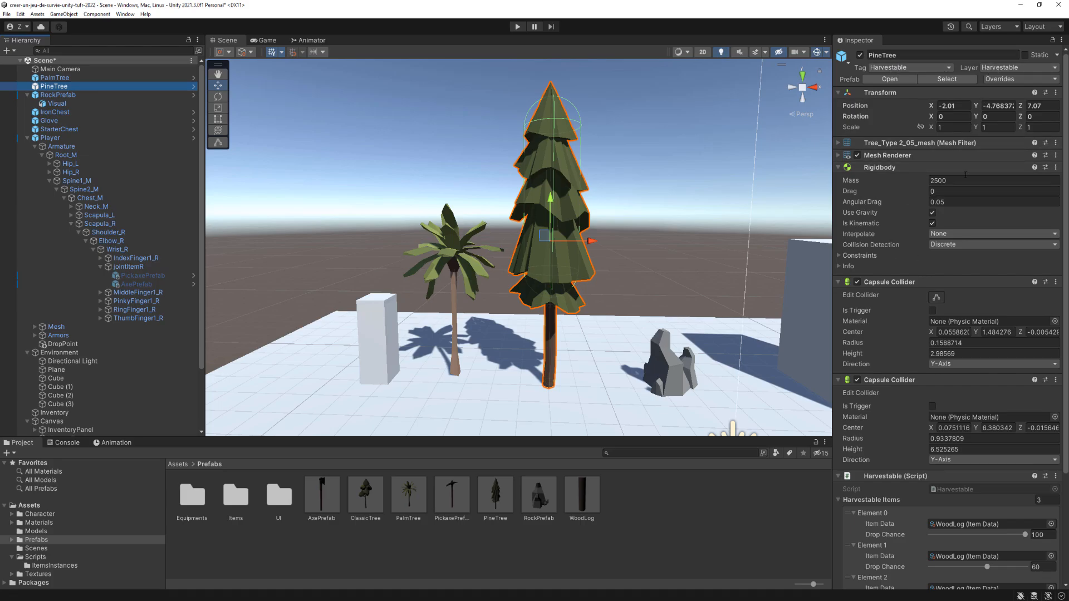
pyautogui.scroll(-1, 925, 229)
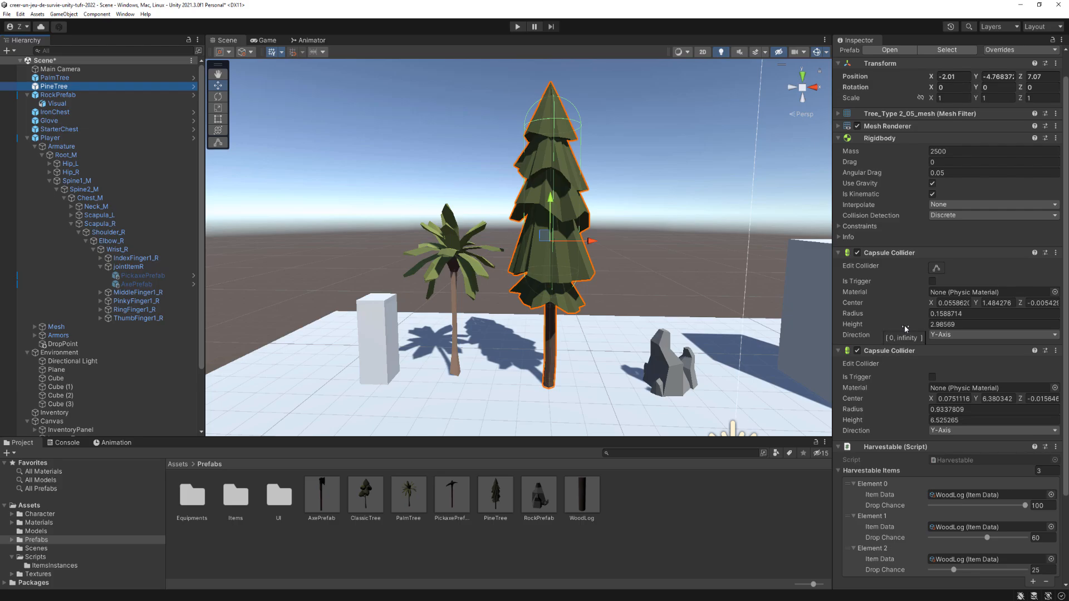
pyautogui.scroll(-3, 880, 363)
pyautogui.scroll(-1, 891, 392)
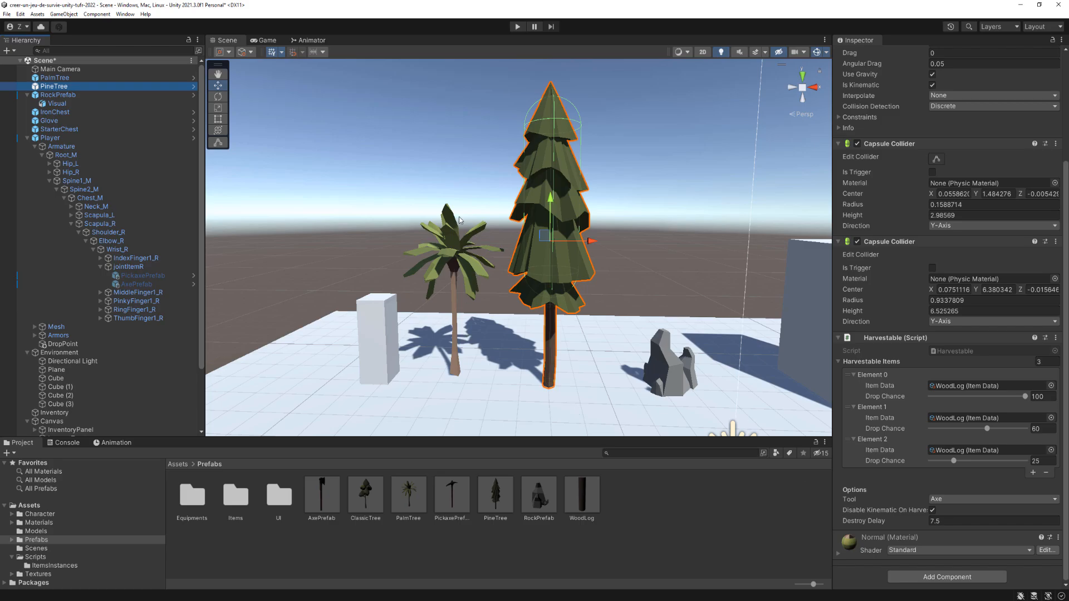
pyautogui.moveTo(486, 286); pyautogui.dragTo(490, 275, button='middle')
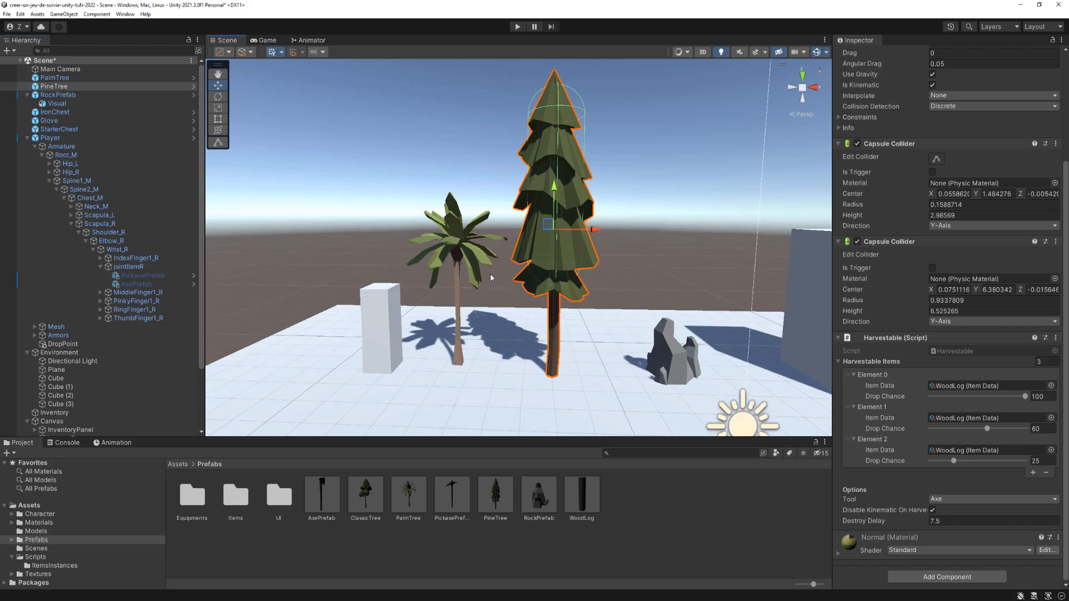